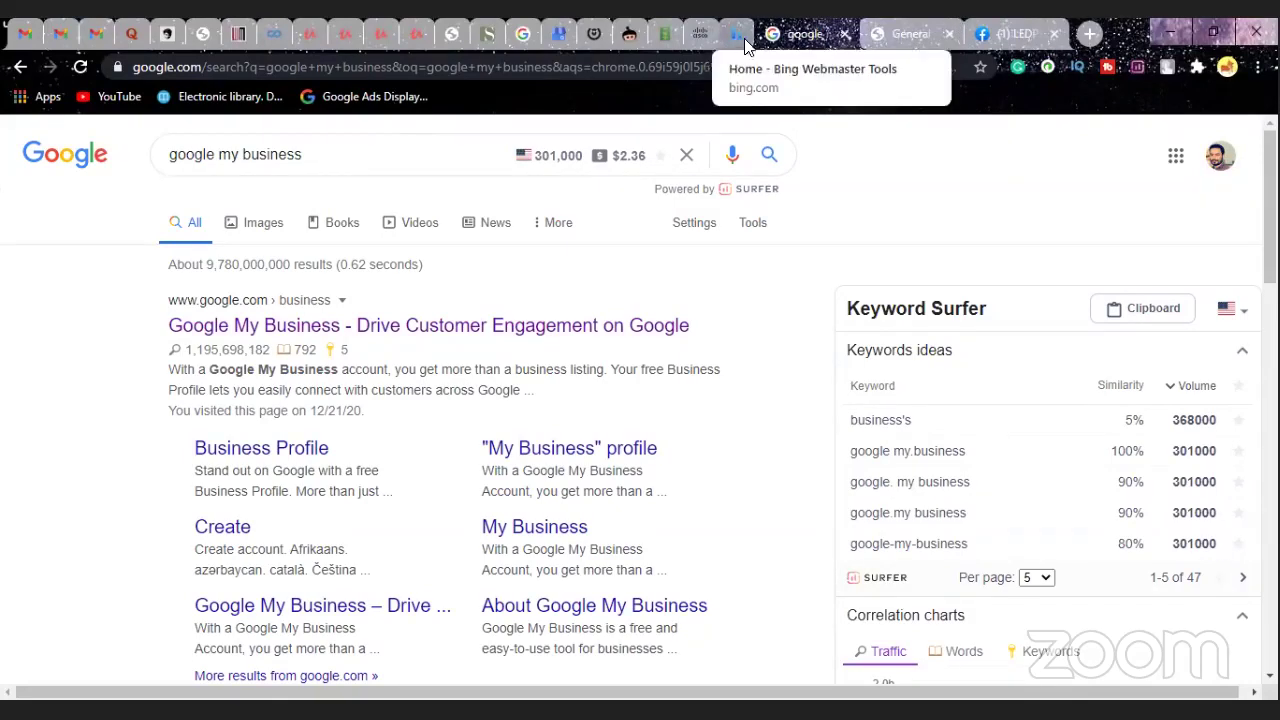
- Close the '(1) LEDP' Facebook tab, leaving the google my business results showing
left_click(1057, 35)
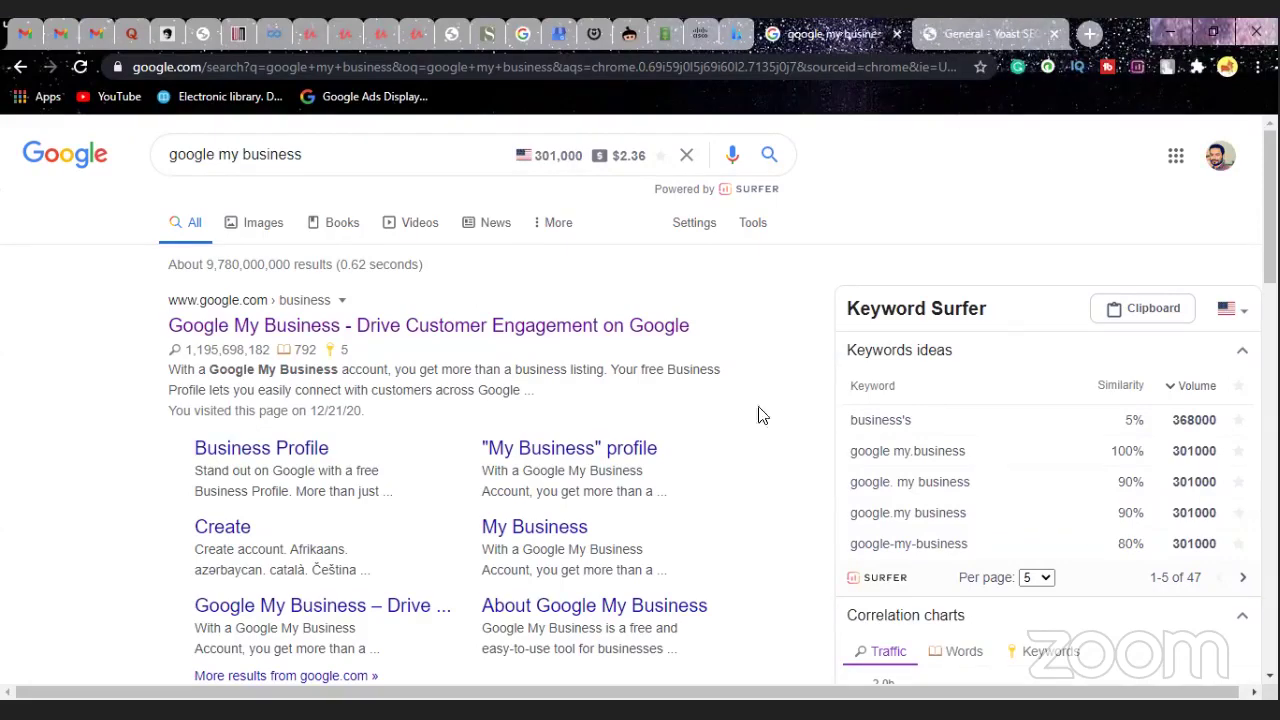
- Switch to the 'General - Yoast SEO' tab and scroll to the Webmaster Tools verification codes
left_click(992, 35)
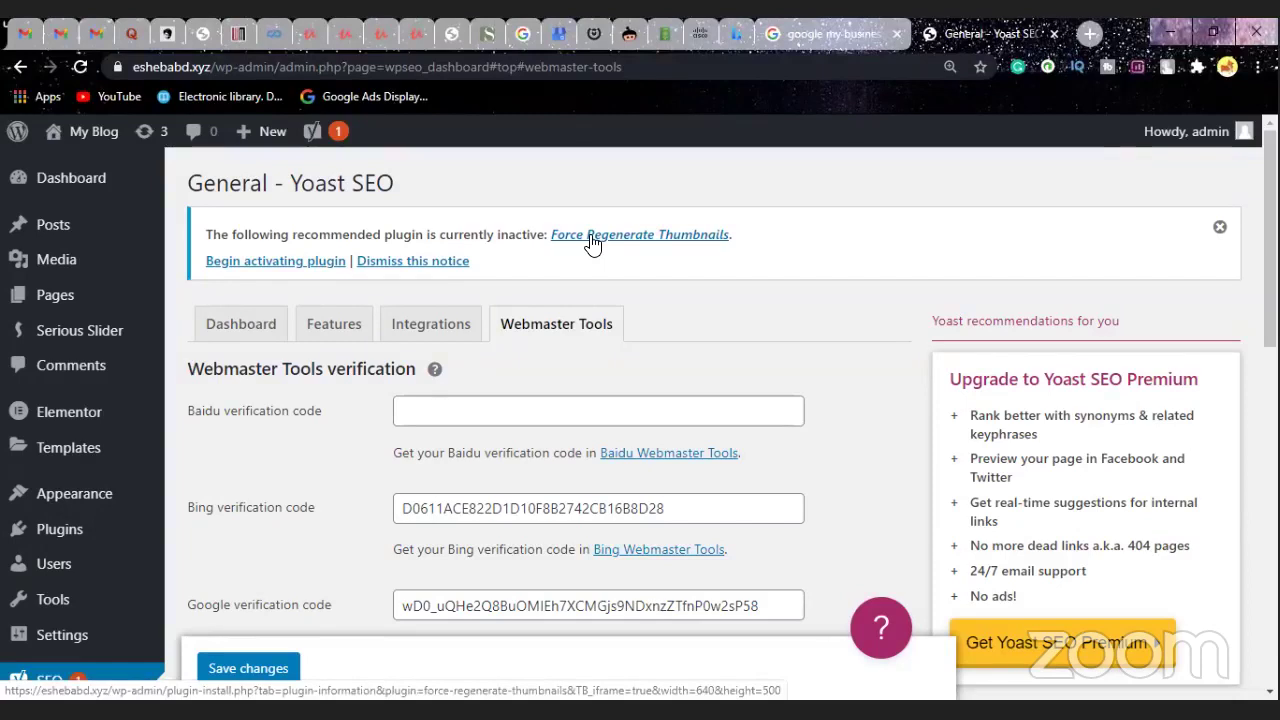
scroll(591, 241, "down", 1)
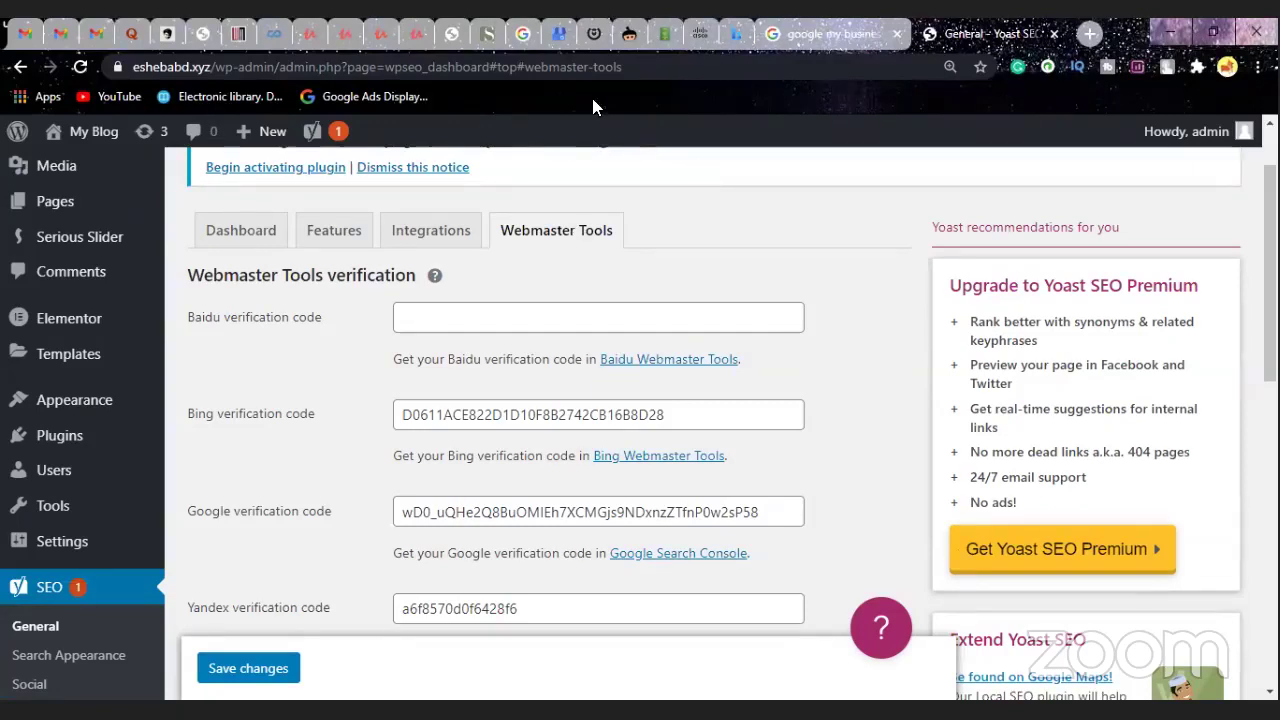
- Review the google my business results, then switch windows back to the Yoast SEO Webmaster Tools page
left_click(810, 34)
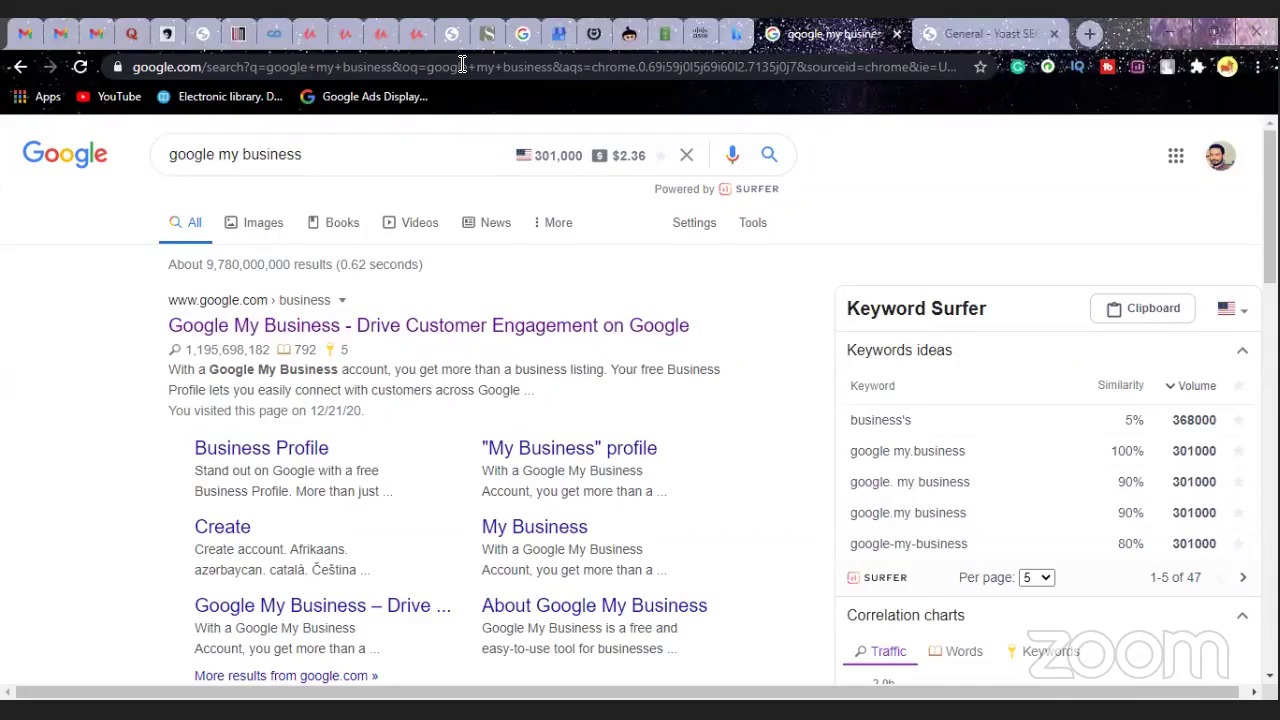
key("alt+Tab")
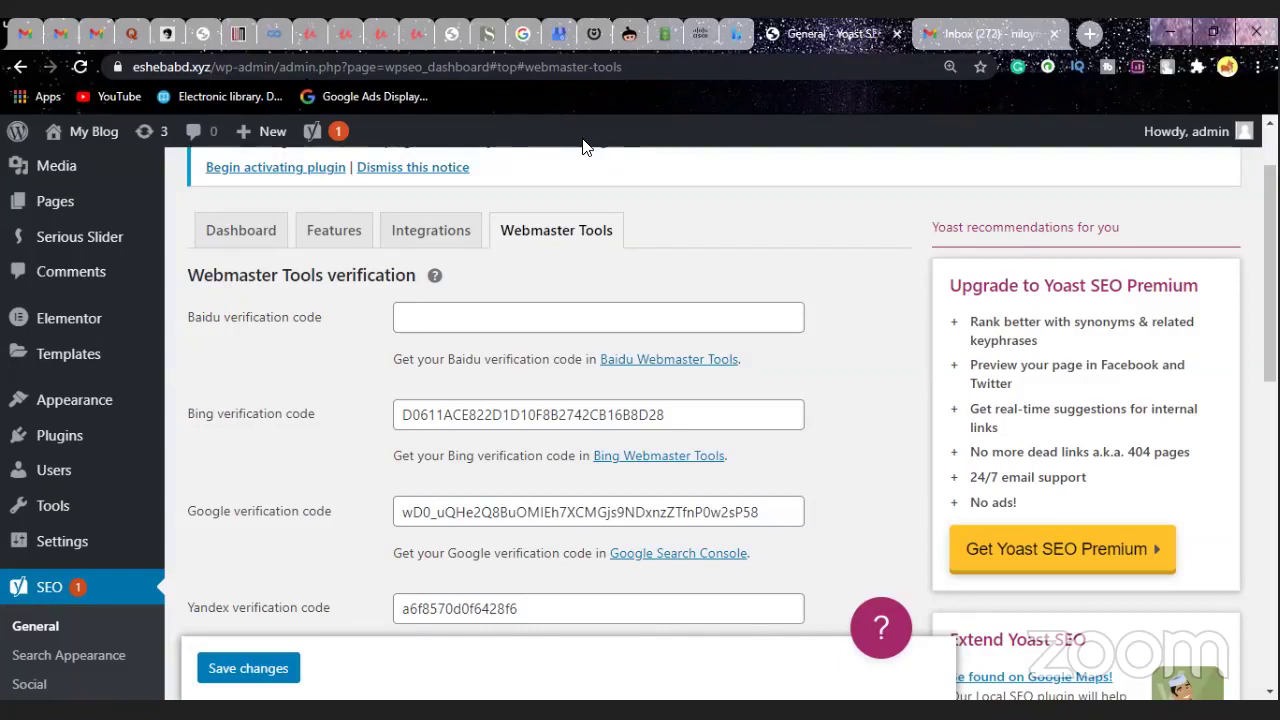
- Pin the Gmail inbox tab and switch to the Gmail inbox
right_click(962, 36)
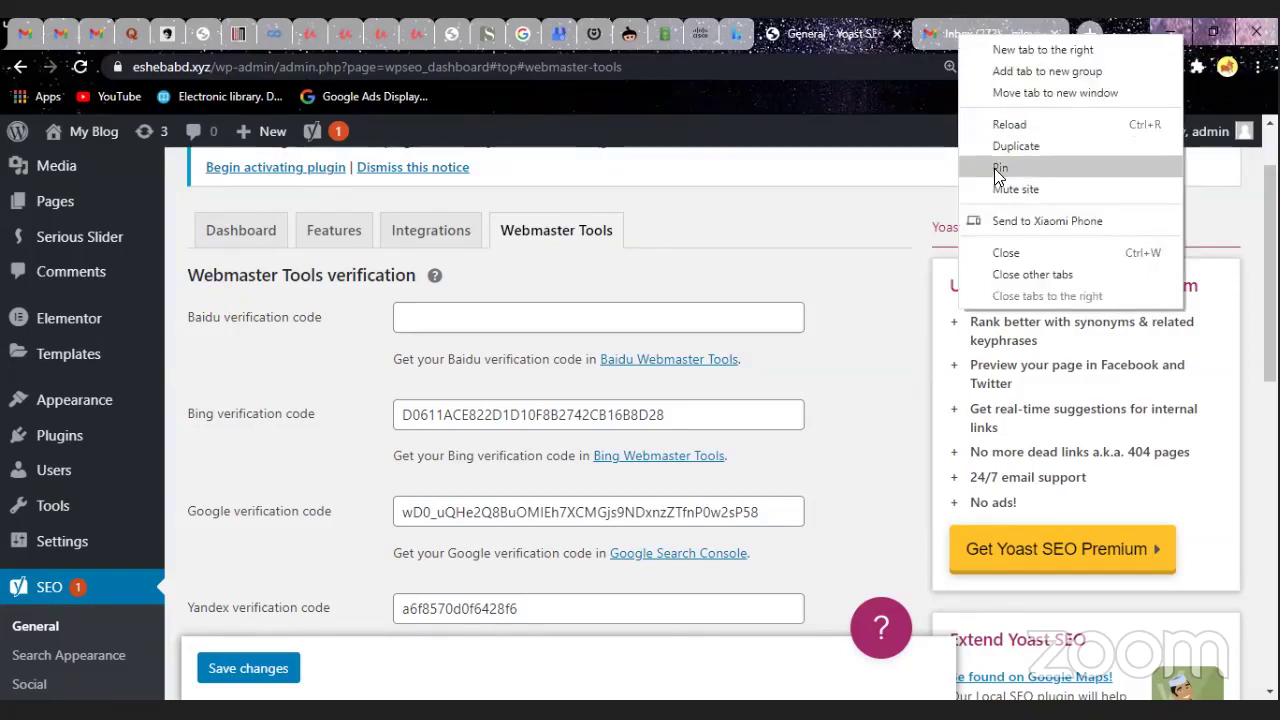
left_click(998, 170)
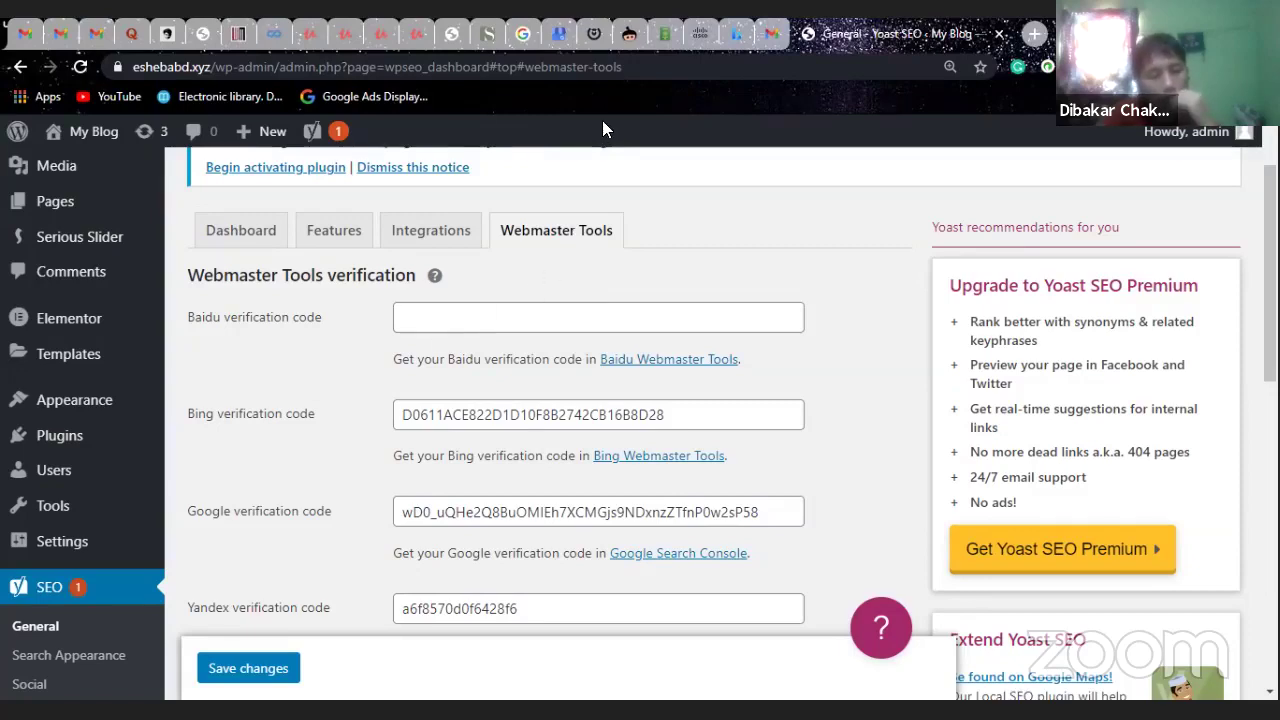
left_click(774, 40)
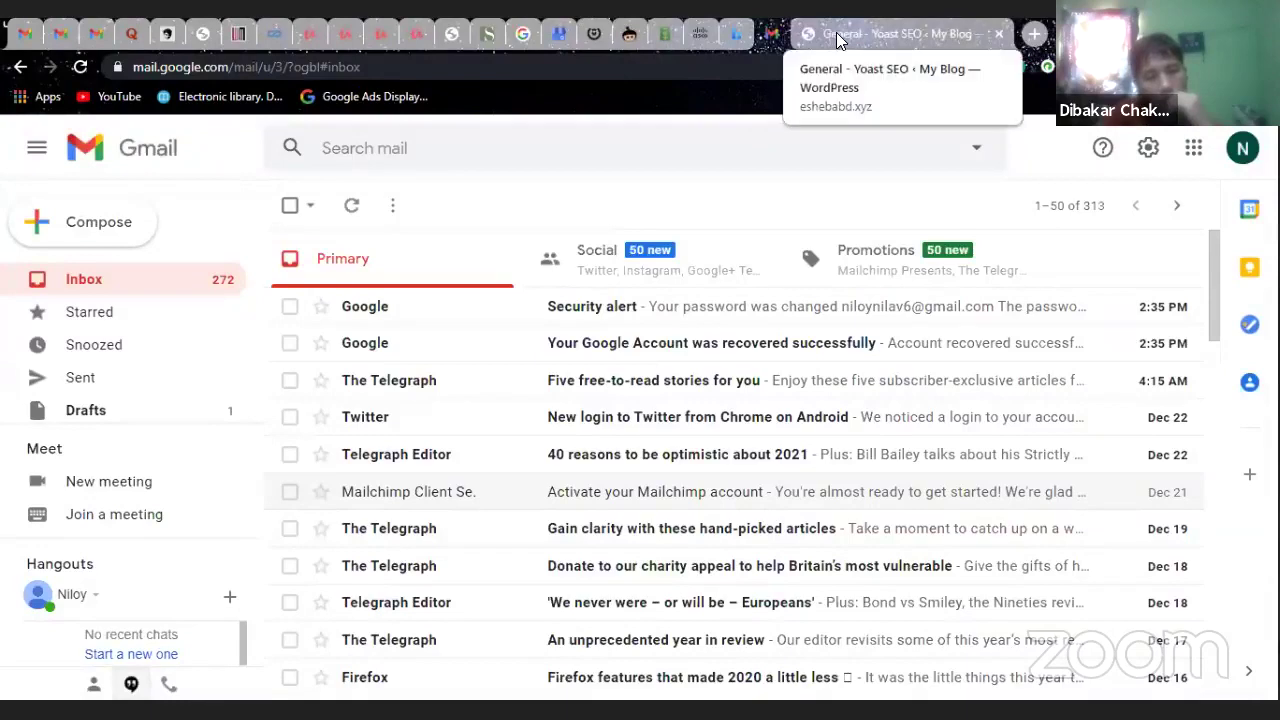
- Return from Gmail to the 'General - Yoast SEO' Webmaster Tools tab
left_click(838, 36)
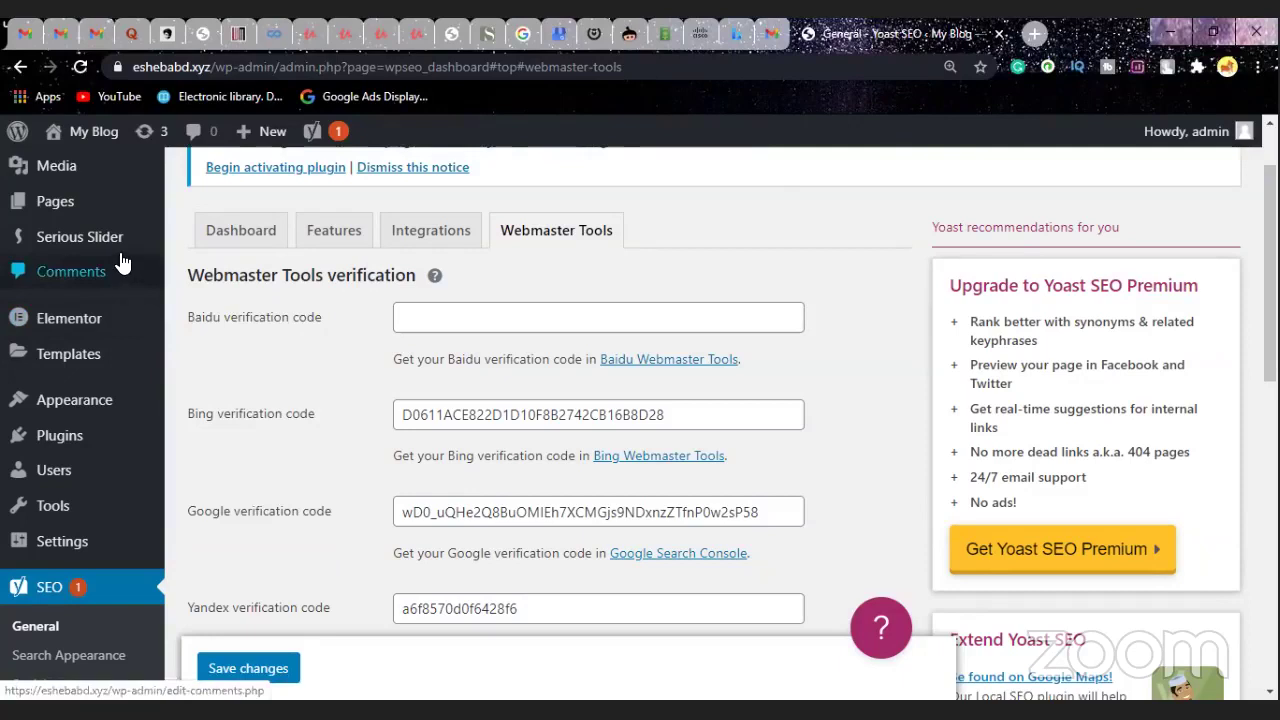
- Review the Bing, Google and Yandex verification codes, then close the Yoast SEO tab
mouse_move(120, 258)
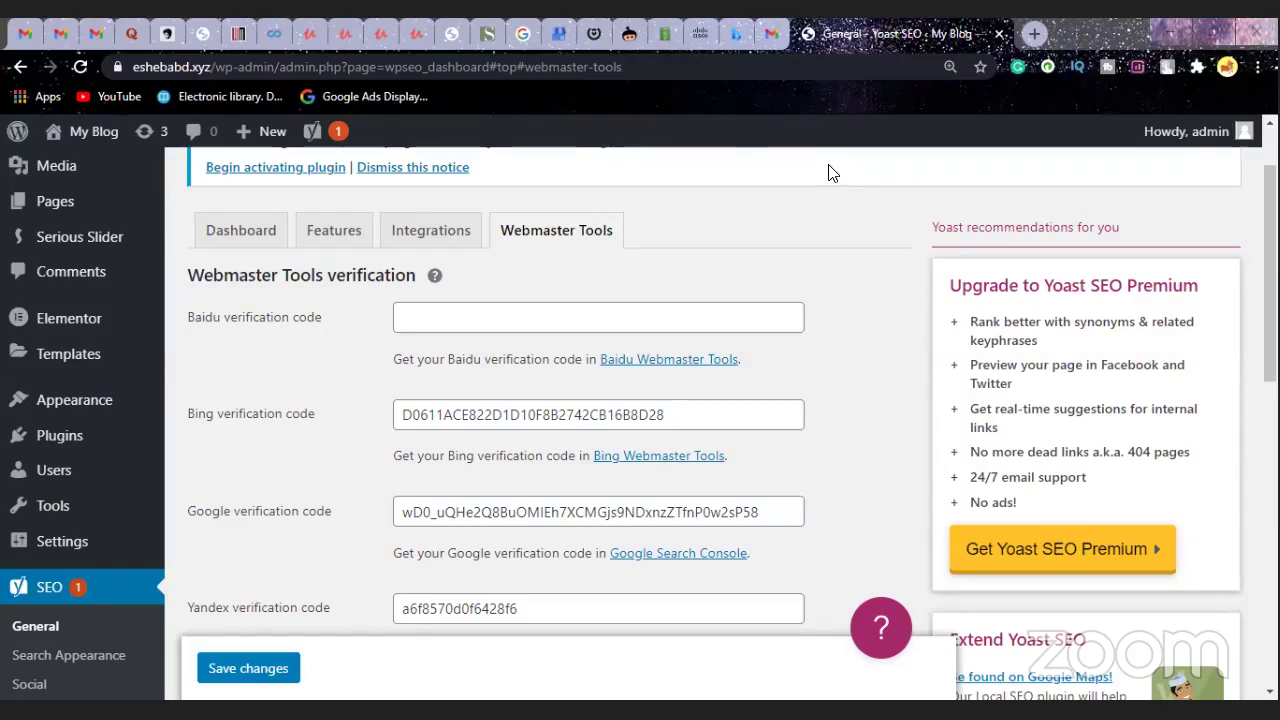
left_click(998, 34)
- Rerun the earlier 'google my business' search from the address bar history
left_click(808, 32)
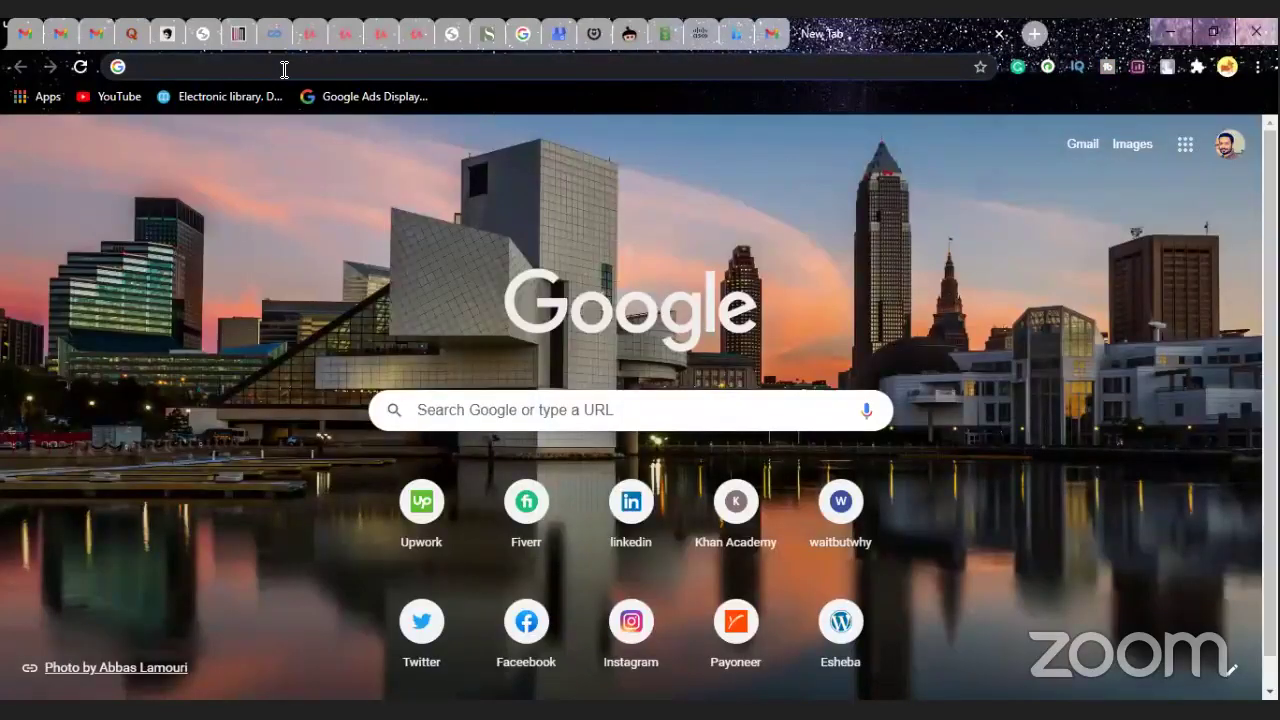
left_click(284, 68)
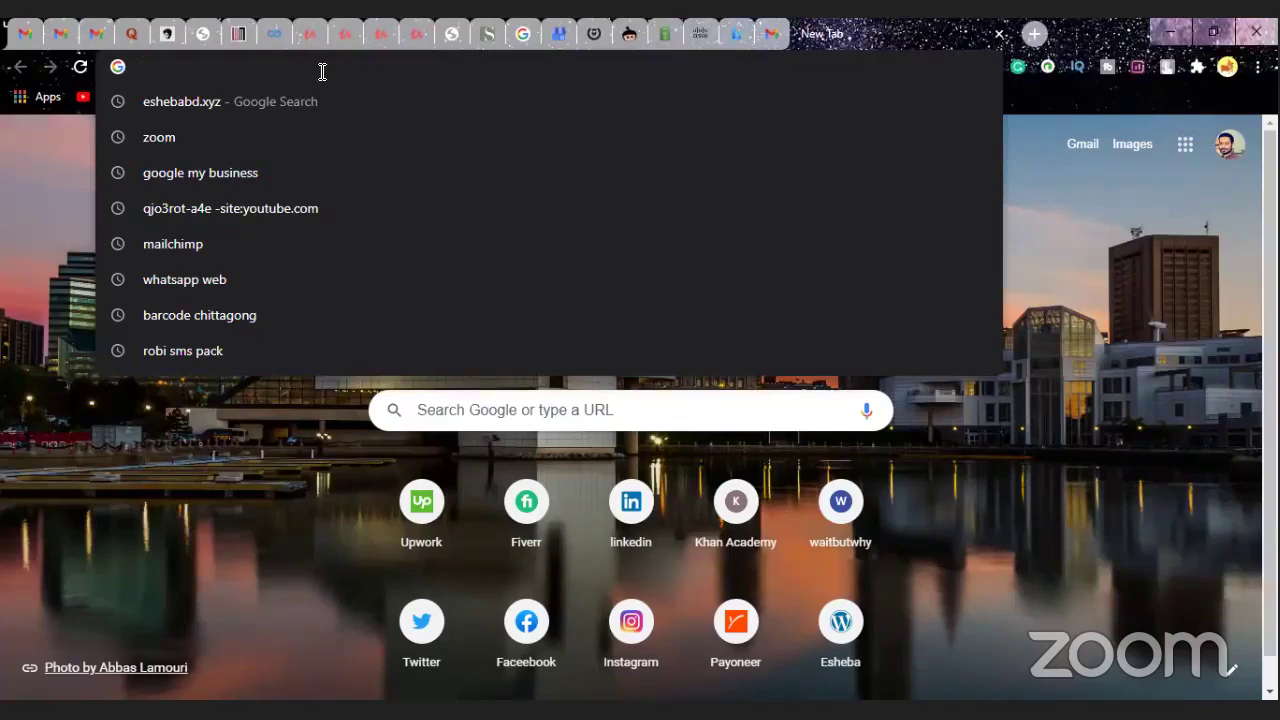
left_click(251, 176)
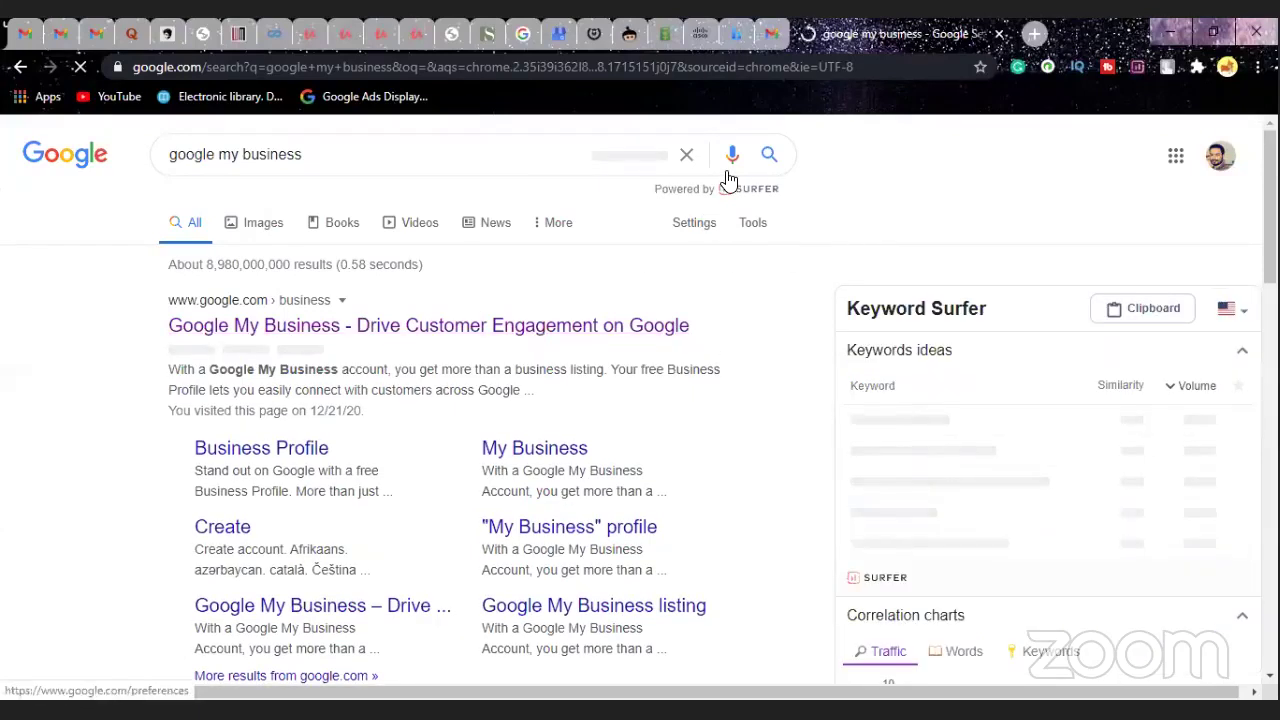
- In a new tab, search Google for a person's full name using the autocomplete suggestion
left_click(1040, 32)
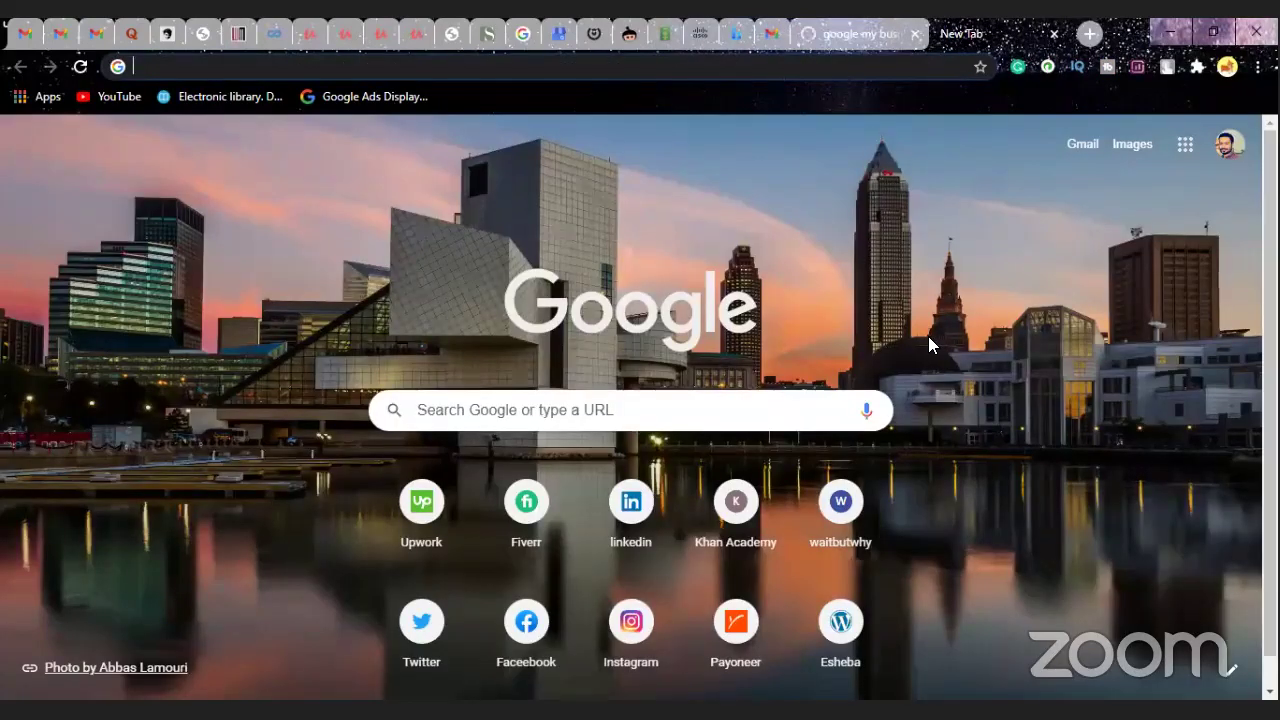
left_click(606, 409)
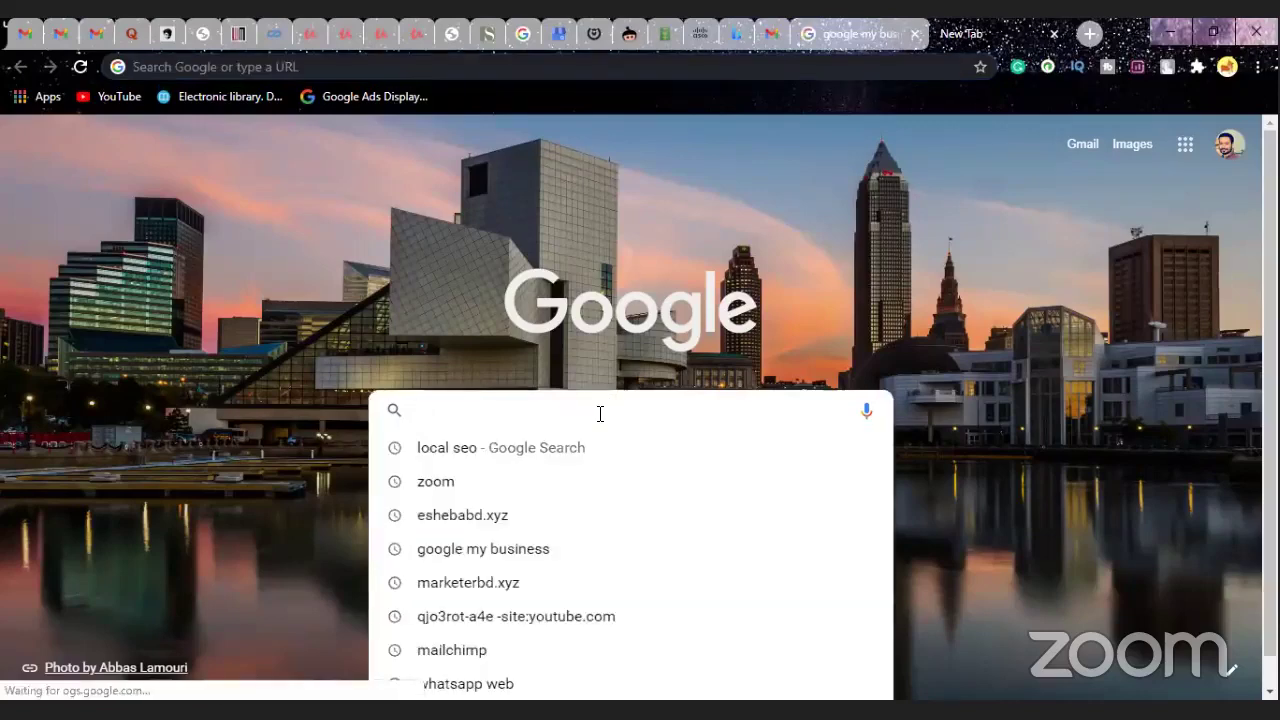
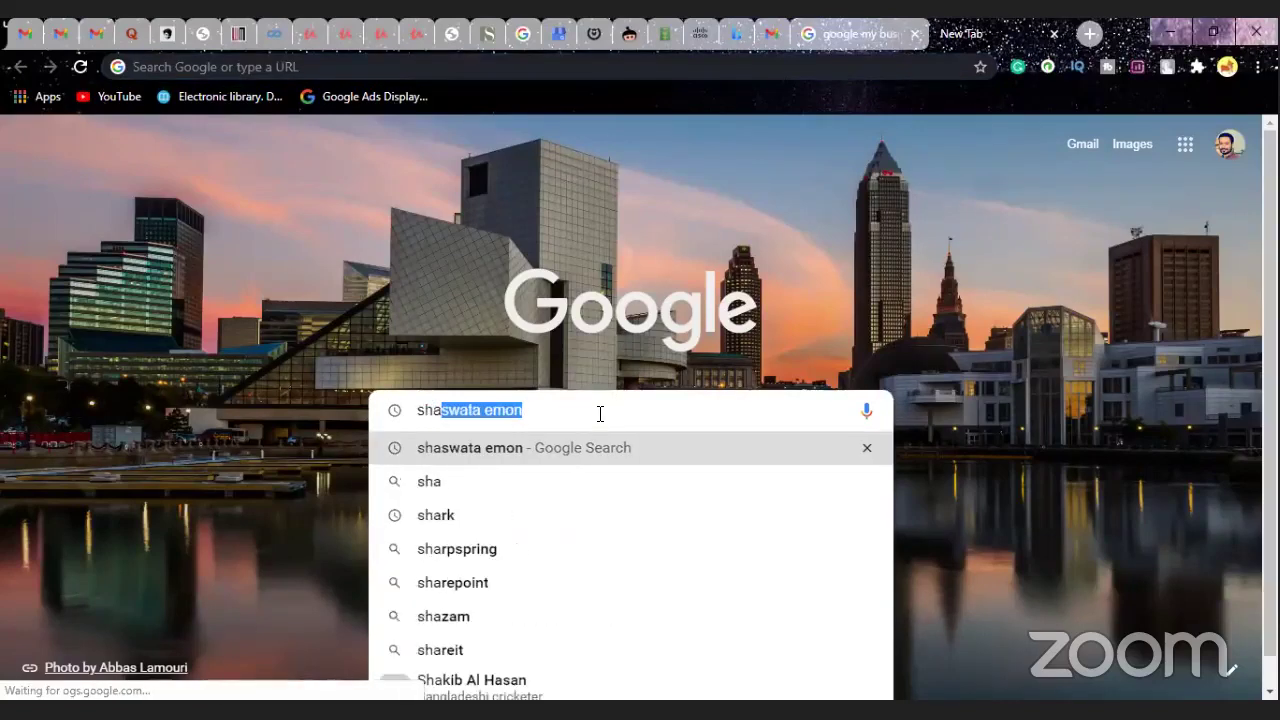
key("Right")
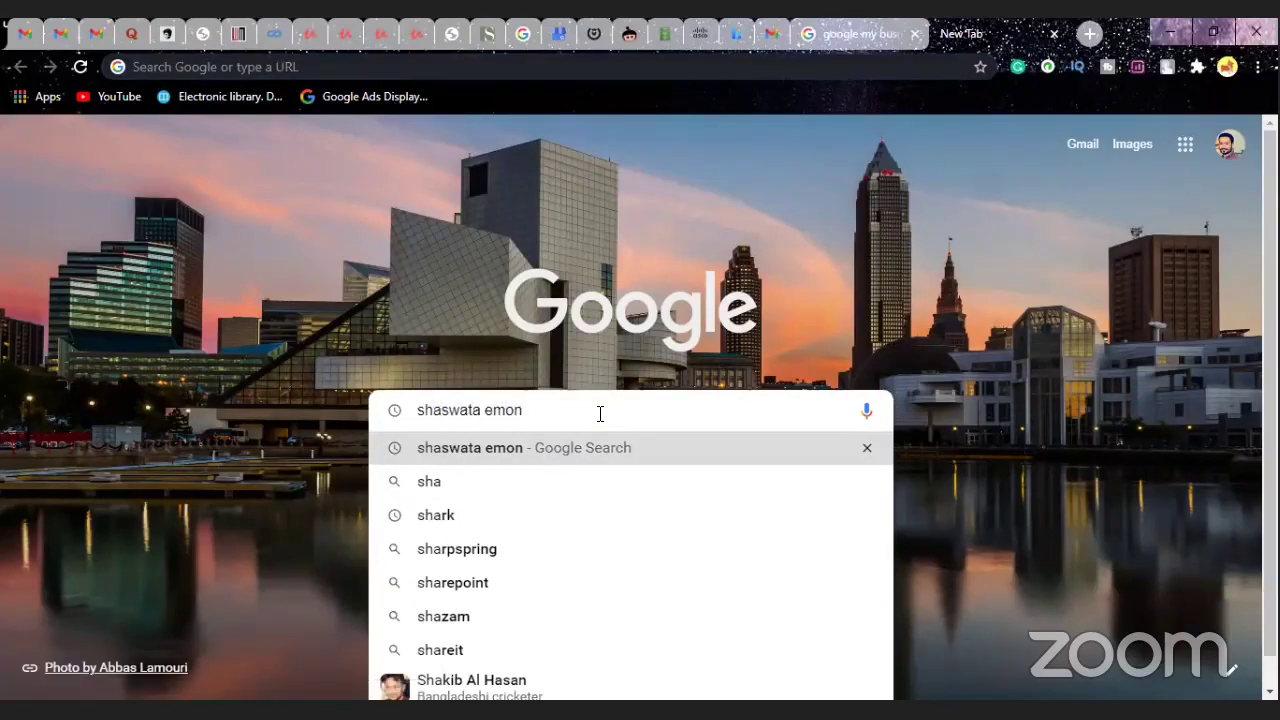
key("Return")
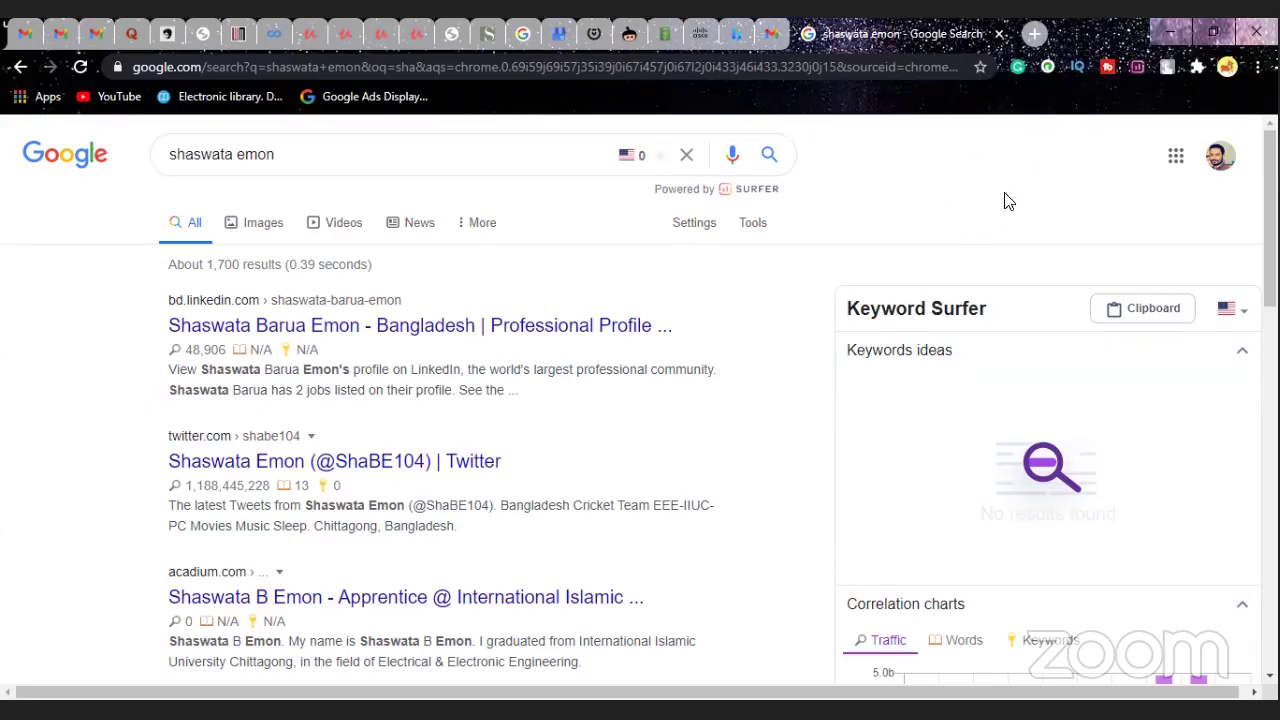
- Scroll down the name results to the business.site marketing-consultant listings
scroll(885, 315, "down", 2)
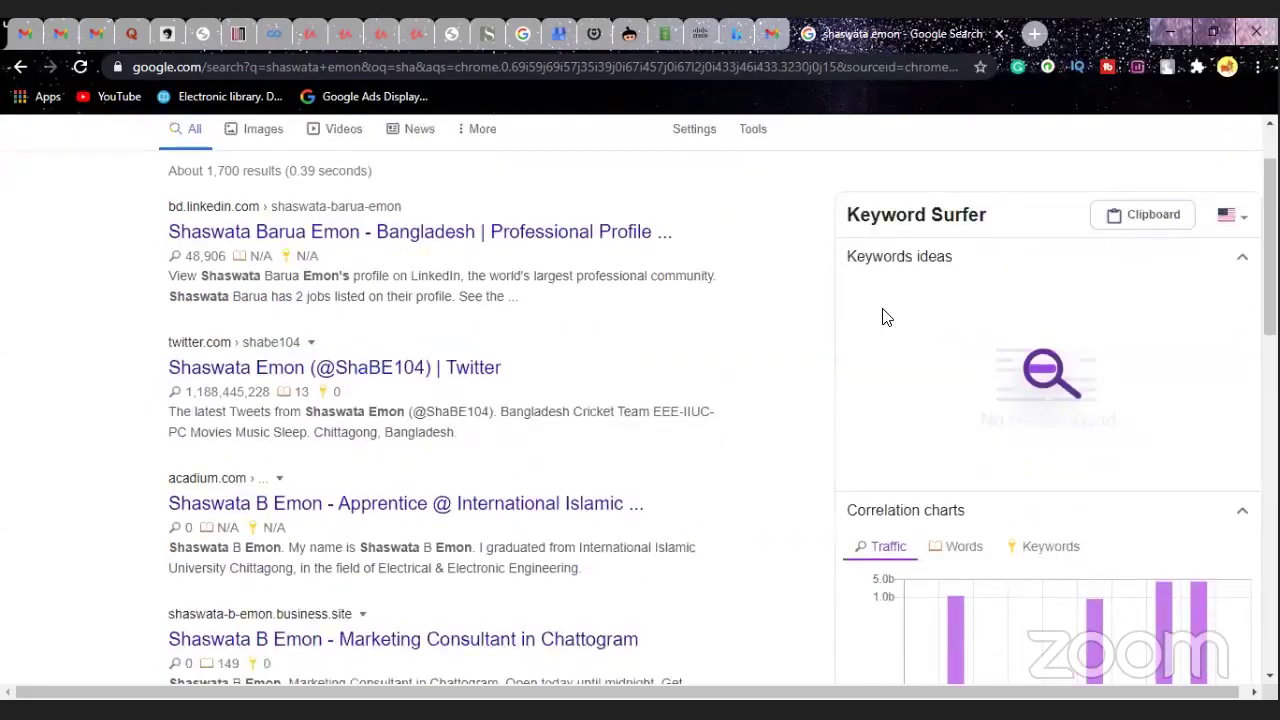
scroll(883, 317, "down", 1)
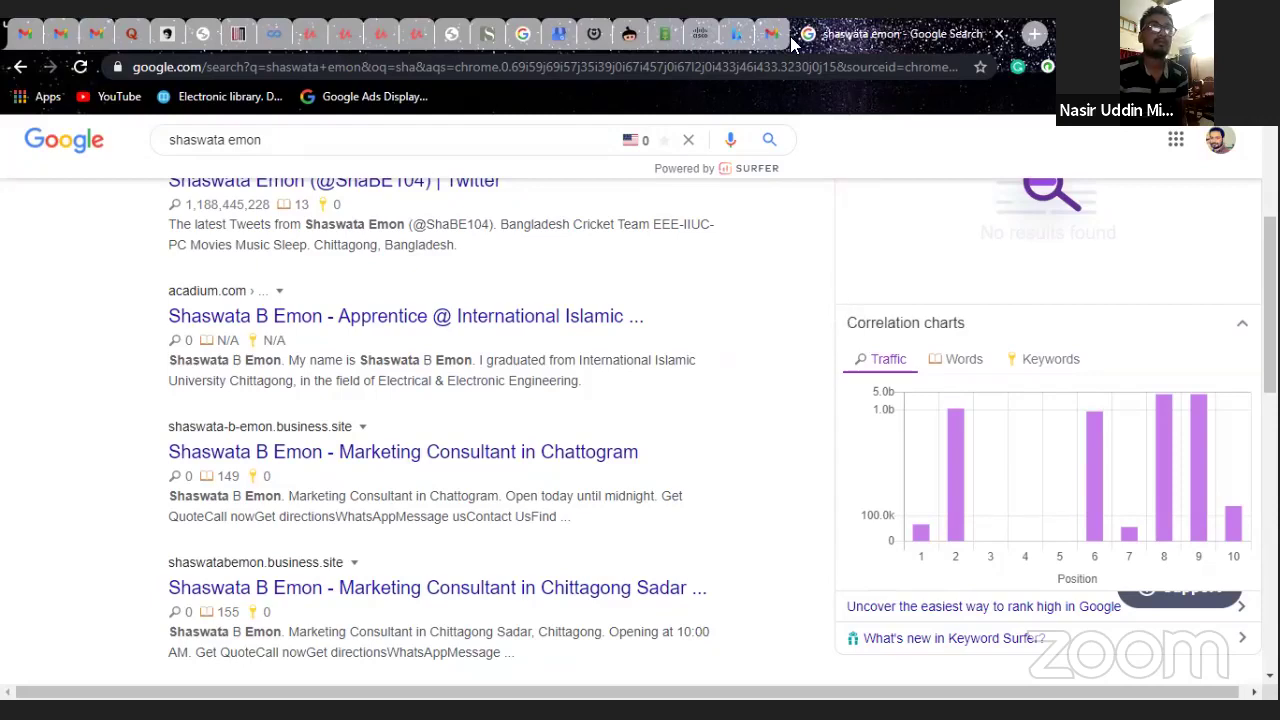
- In another new tab, search Google for a second person's full name, correcting a typo
left_click(1036, 34)
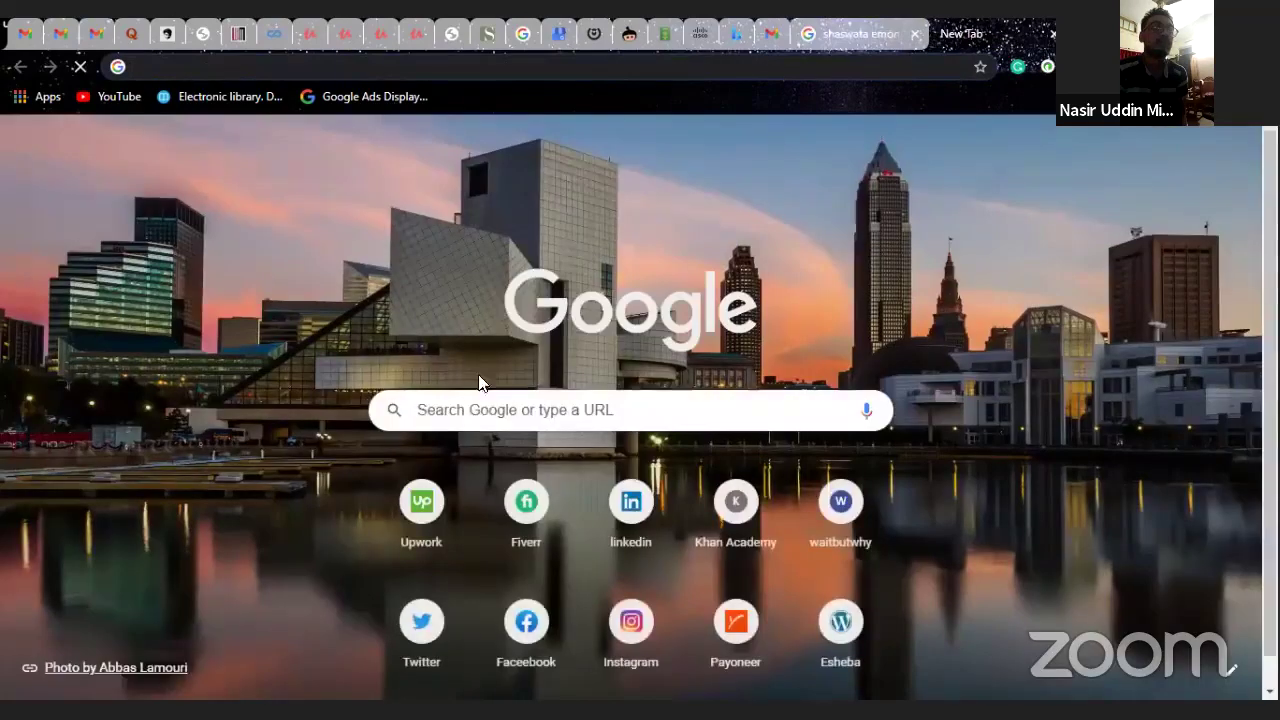
left_click(477, 410)
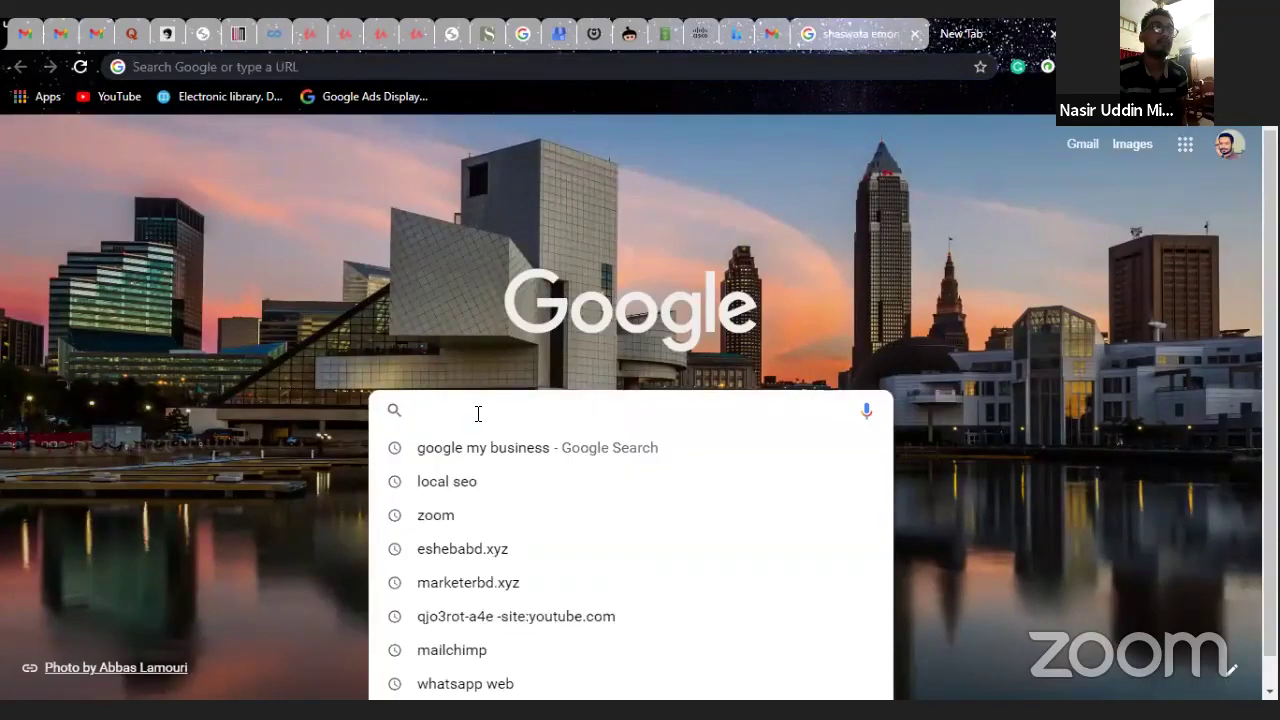
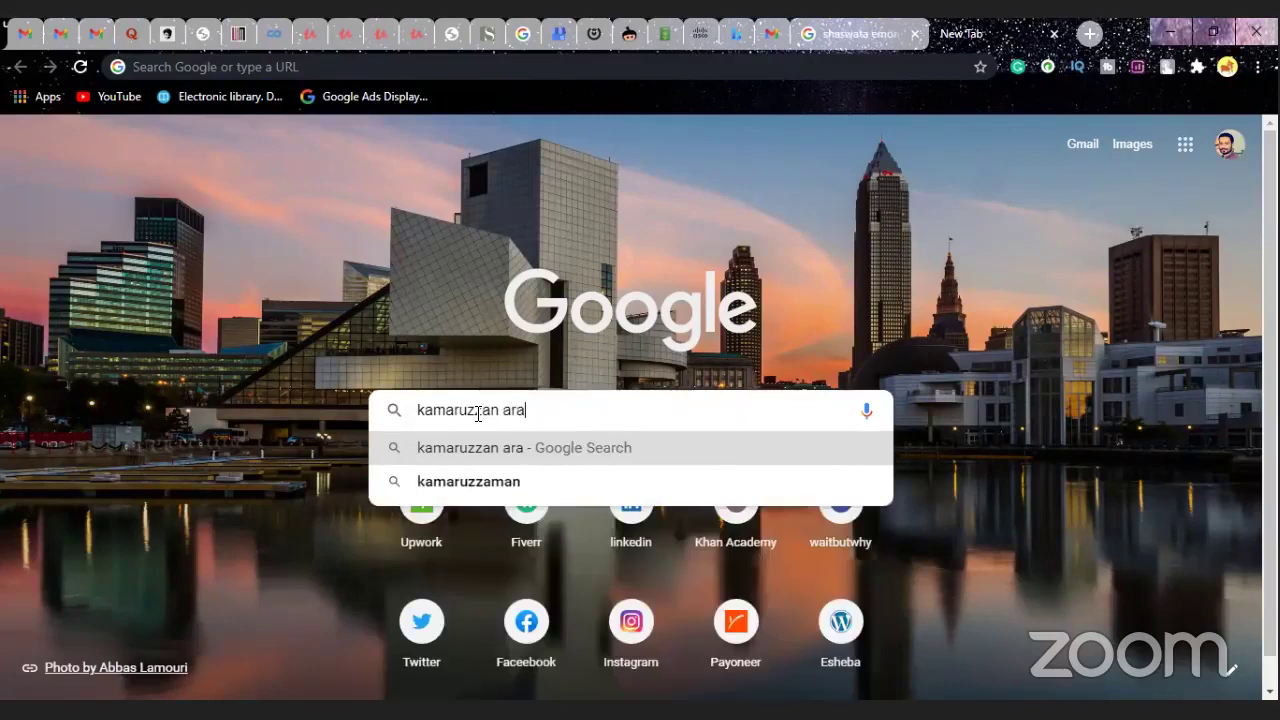
key("Return")
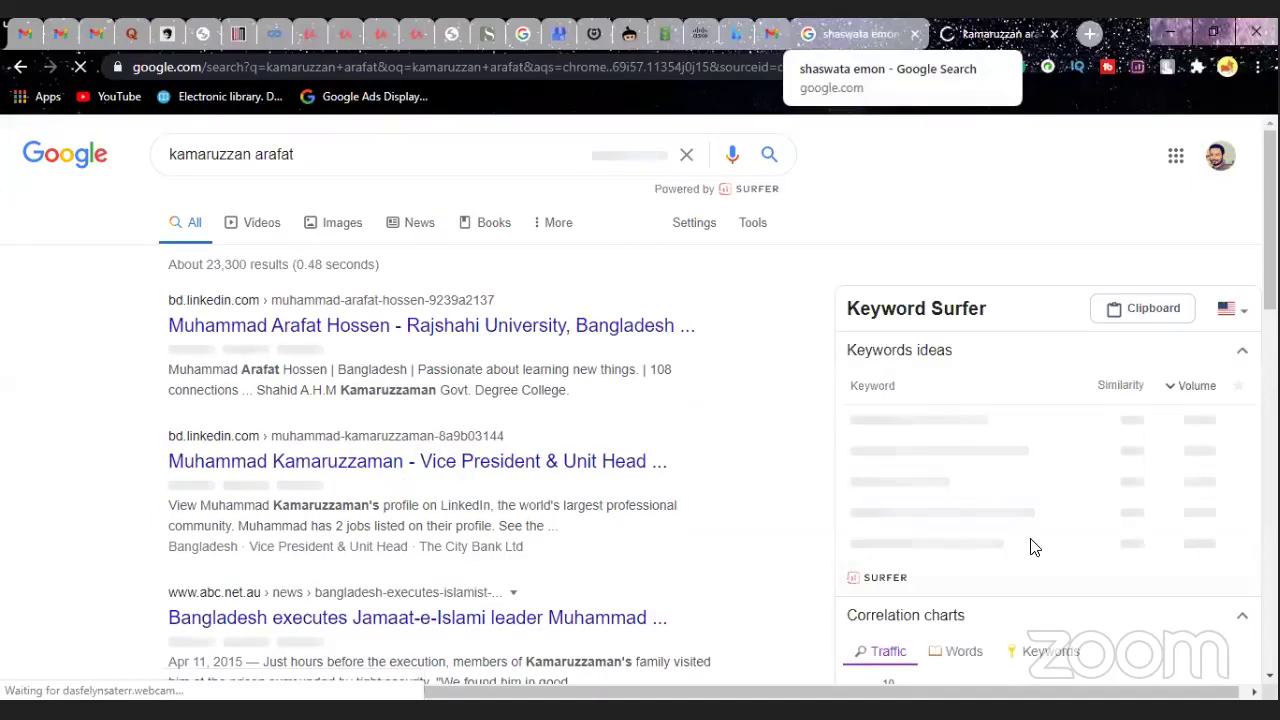
- Return to the first name's results and scroll to its business.site listings in Chattogram
scroll(1034, 547, "down", 8)
scroll(1029, 537, "up", 8)
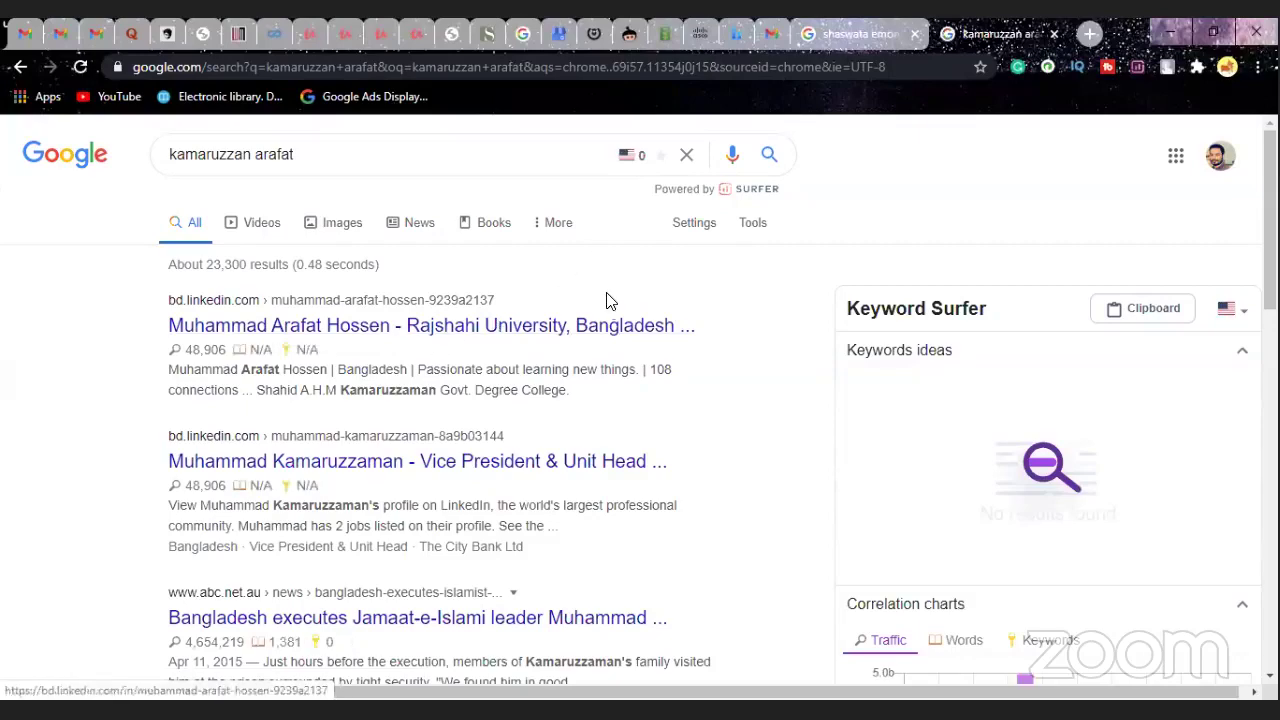
left_click(840, 36)
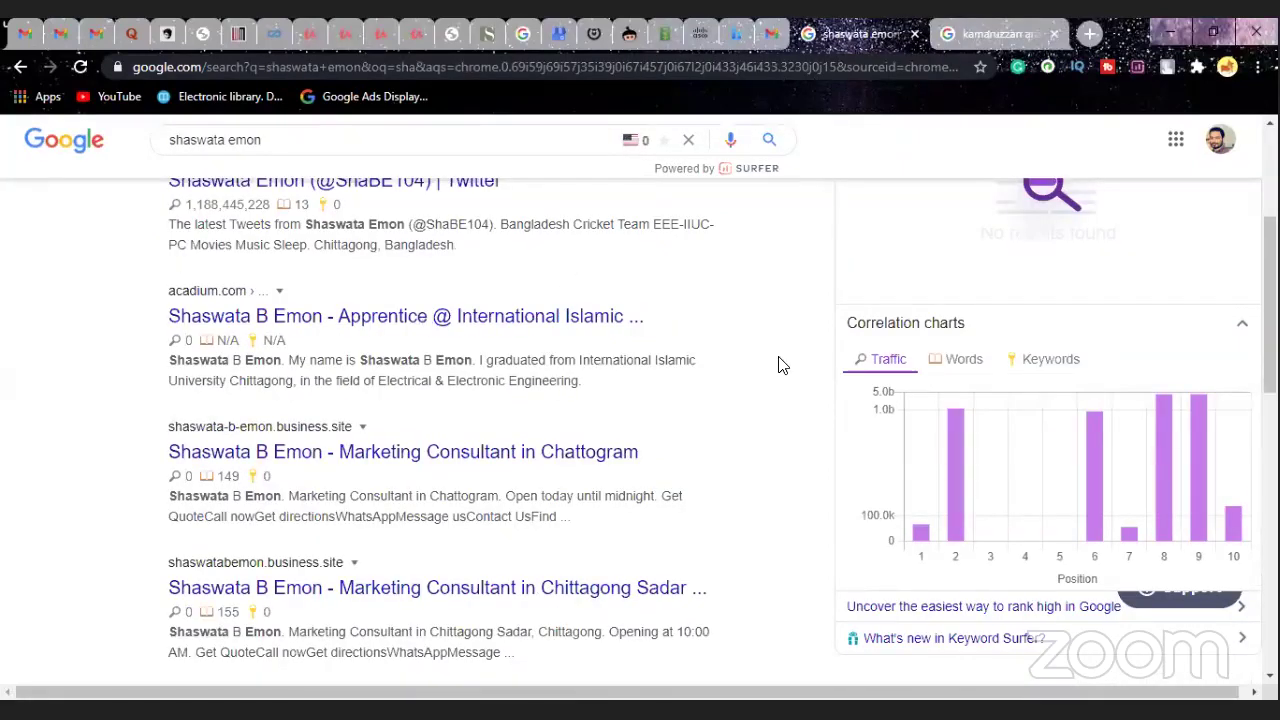
scroll(782, 365, "down", 1)
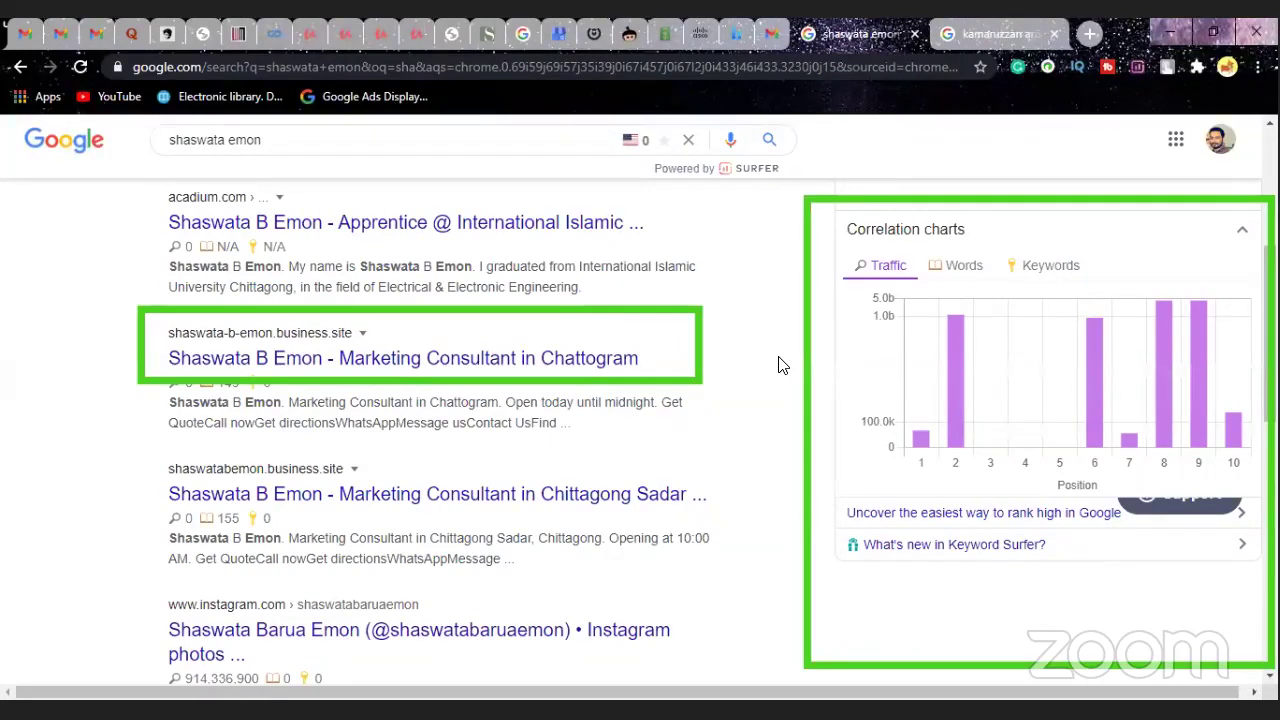
scroll(782, 362, "down", 2)
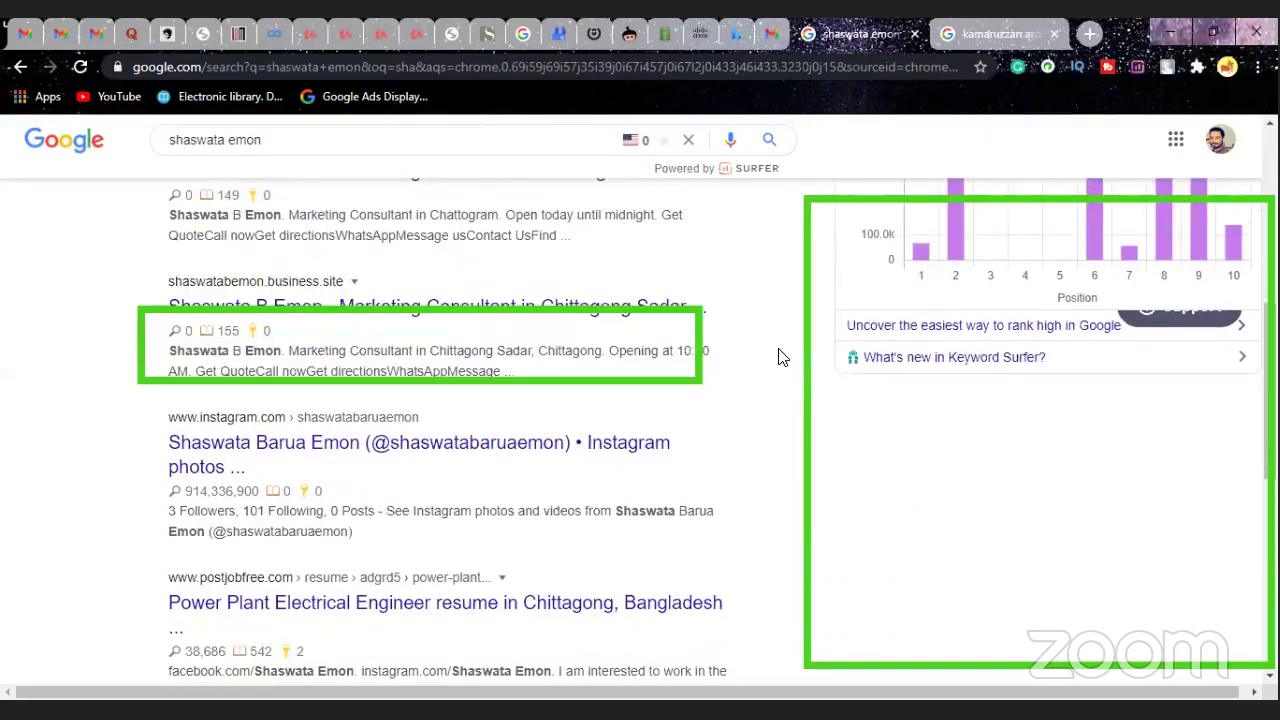
scroll(780, 354, "up", 1)
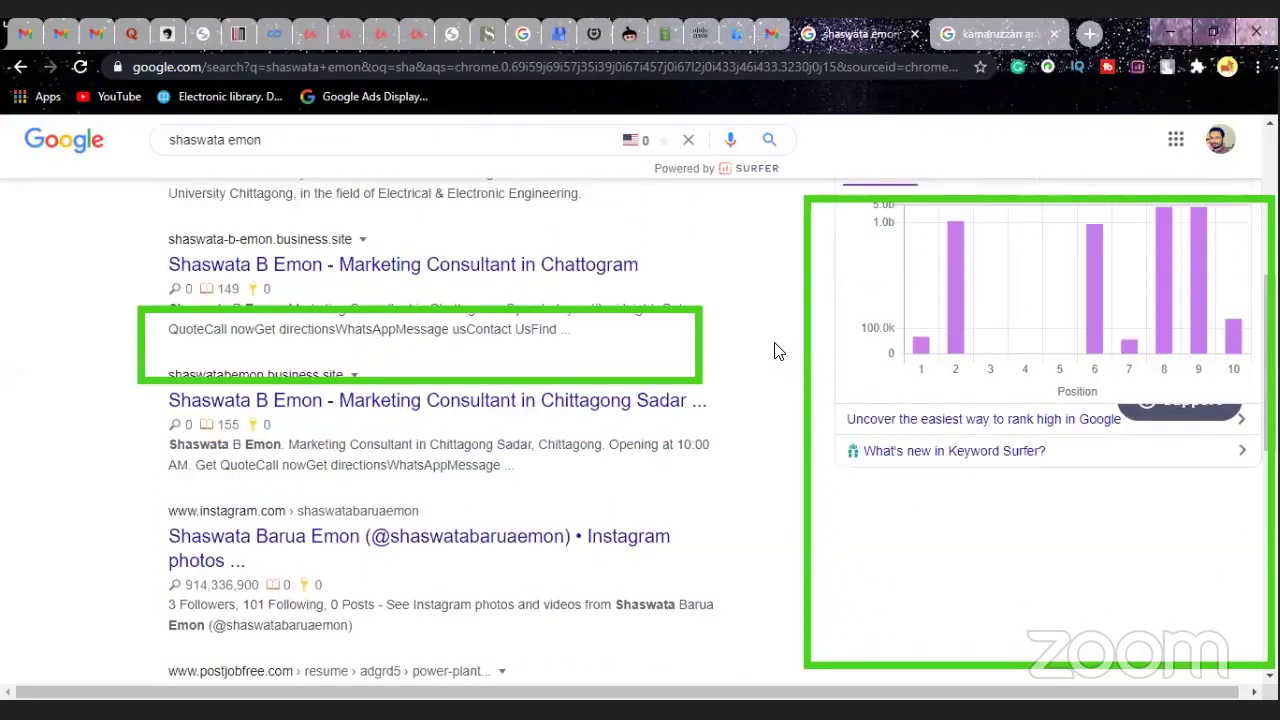
scroll(778, 351, "up", 1)
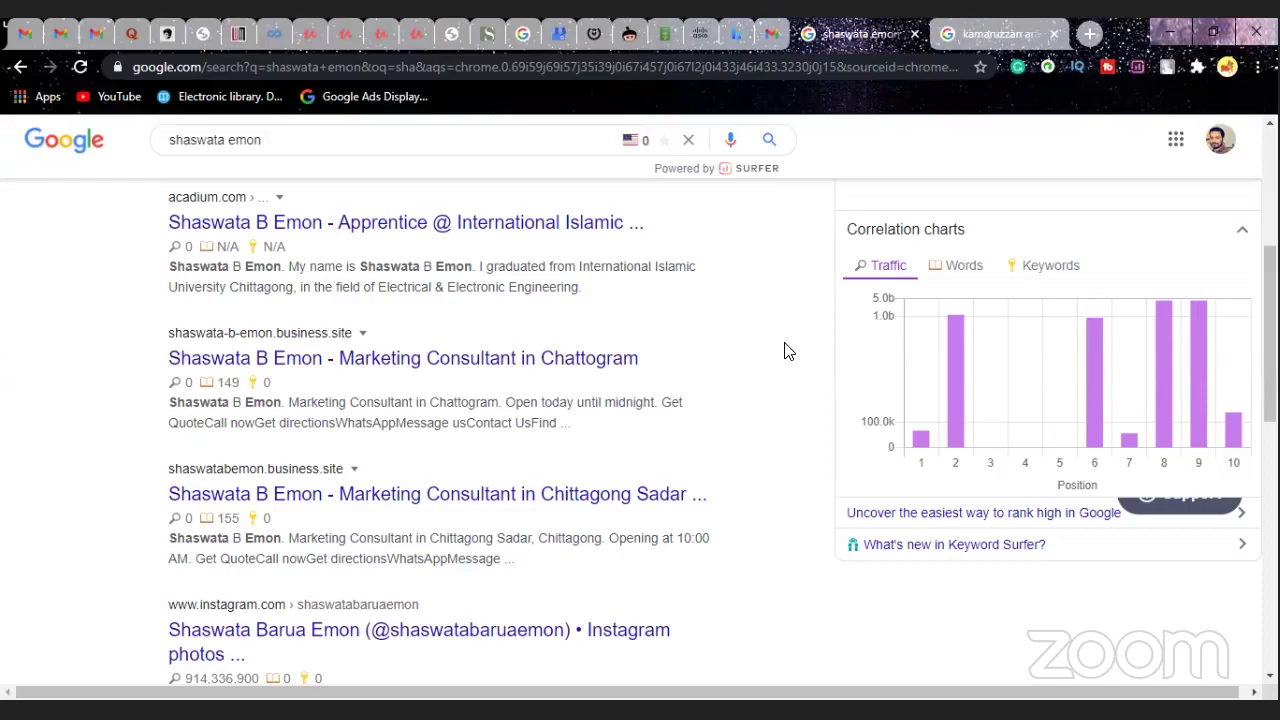
scroll(788, 368, "down", 3)
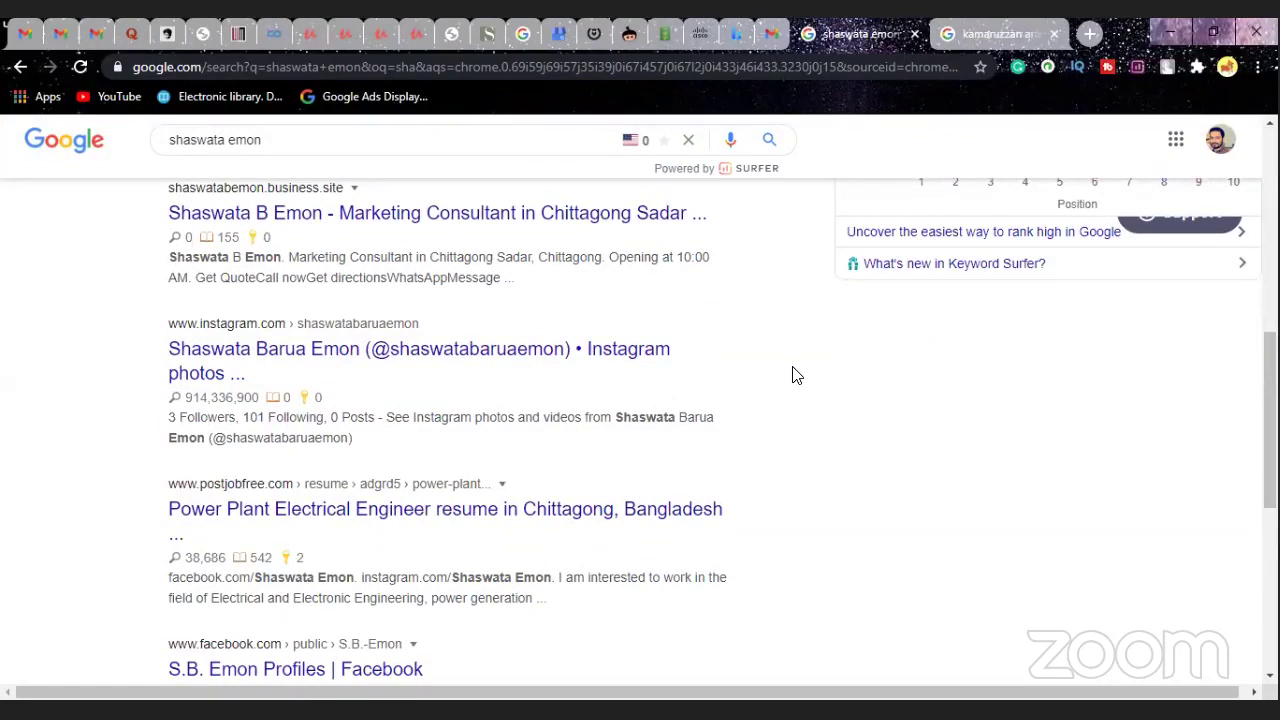
scroll(800, 377, "down", 1)
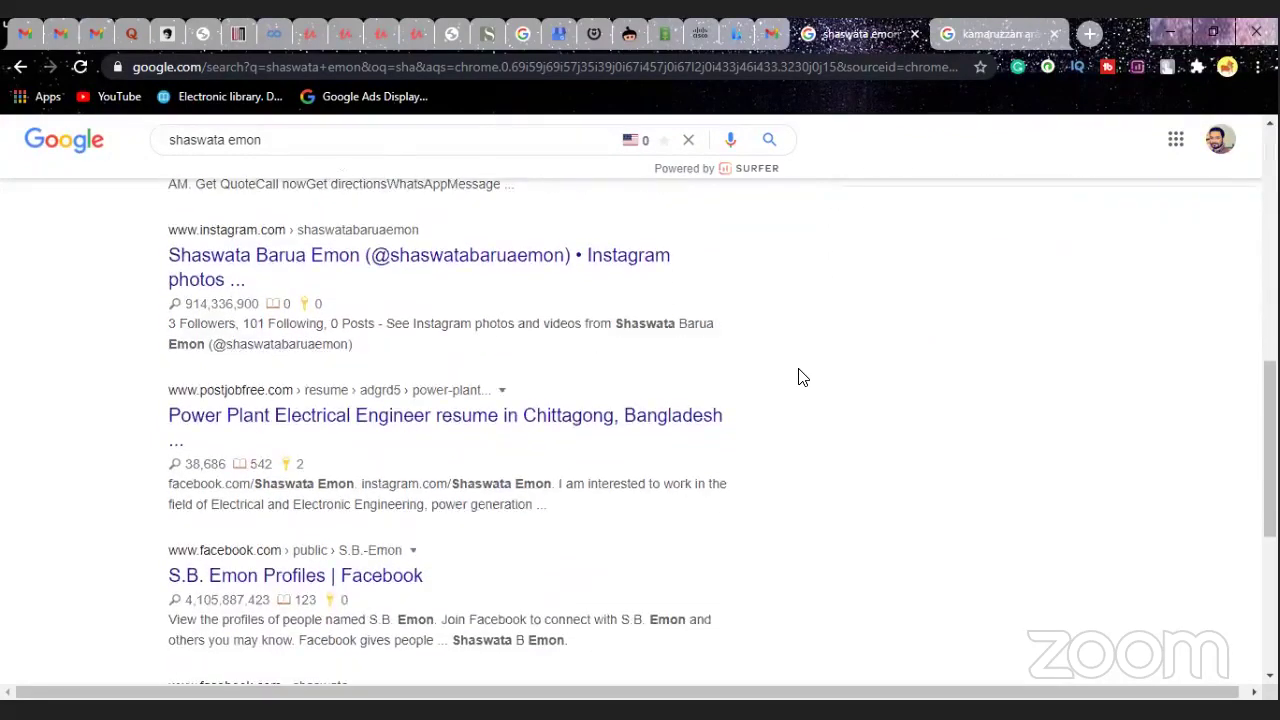
scroll(800, 377, "down", 1)
scroll(800, 377, "down", 1)
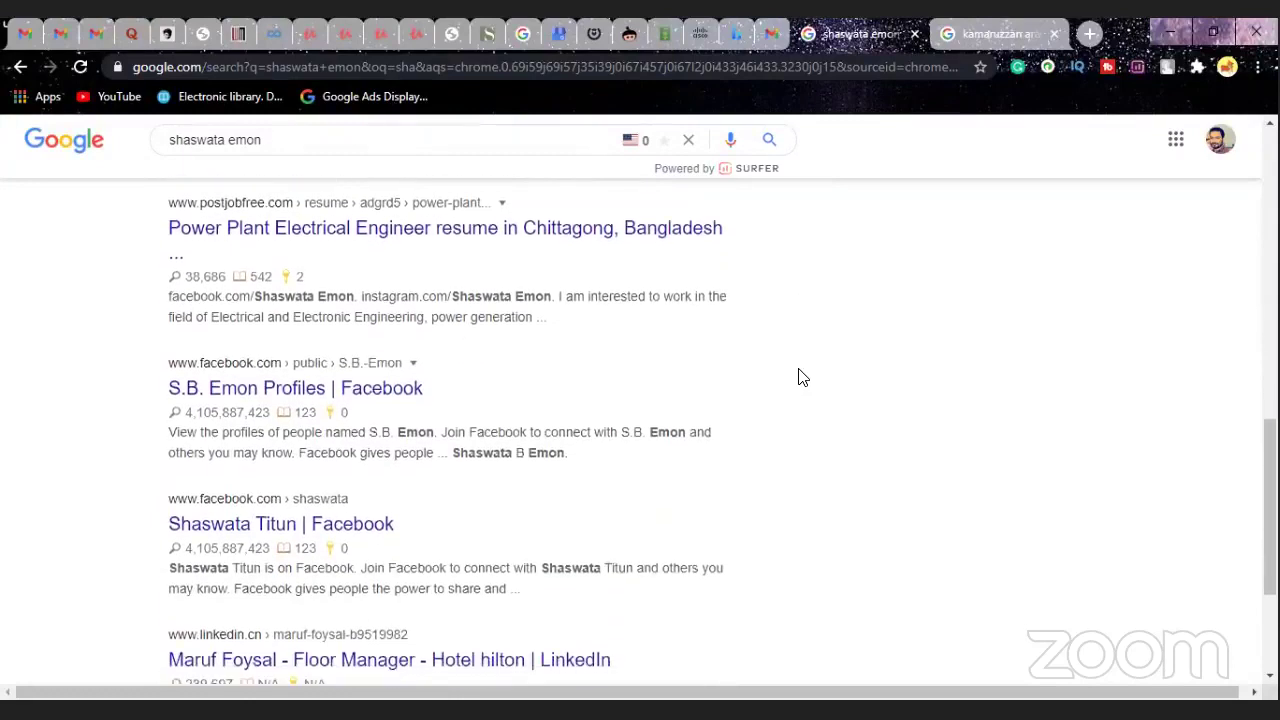
scroll(800, 377, "up", 1)
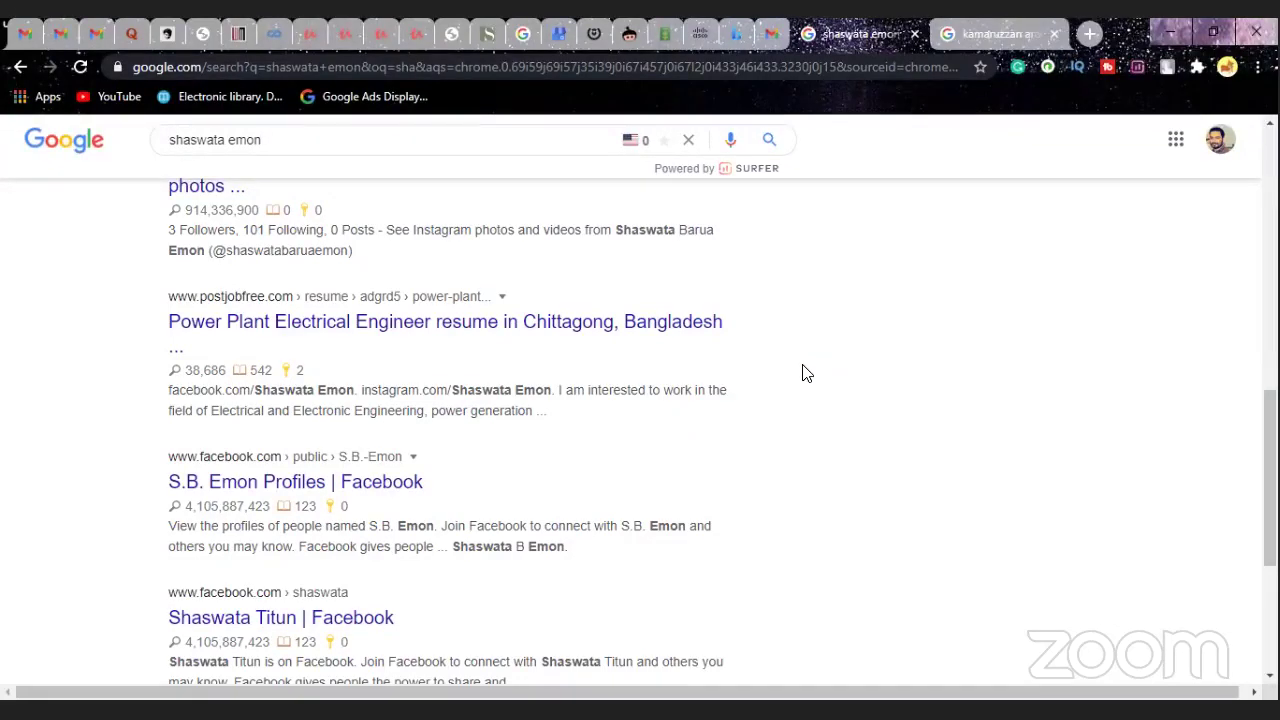
- Replace the old query with a new person's partial name and search the matching autocomplete suggestion
left_click(324, 132)
key("BackSpace")
key("BackSpace")
key("BackSpace")
key("BackSpace")
key("BackSpace")
key("BackSpace")
key("BackSpace")
key("BackSpace")
key("BackSpace")
key("BackSpace")
key("BackSpace")
key("BackSpace")
key("BackSpace")
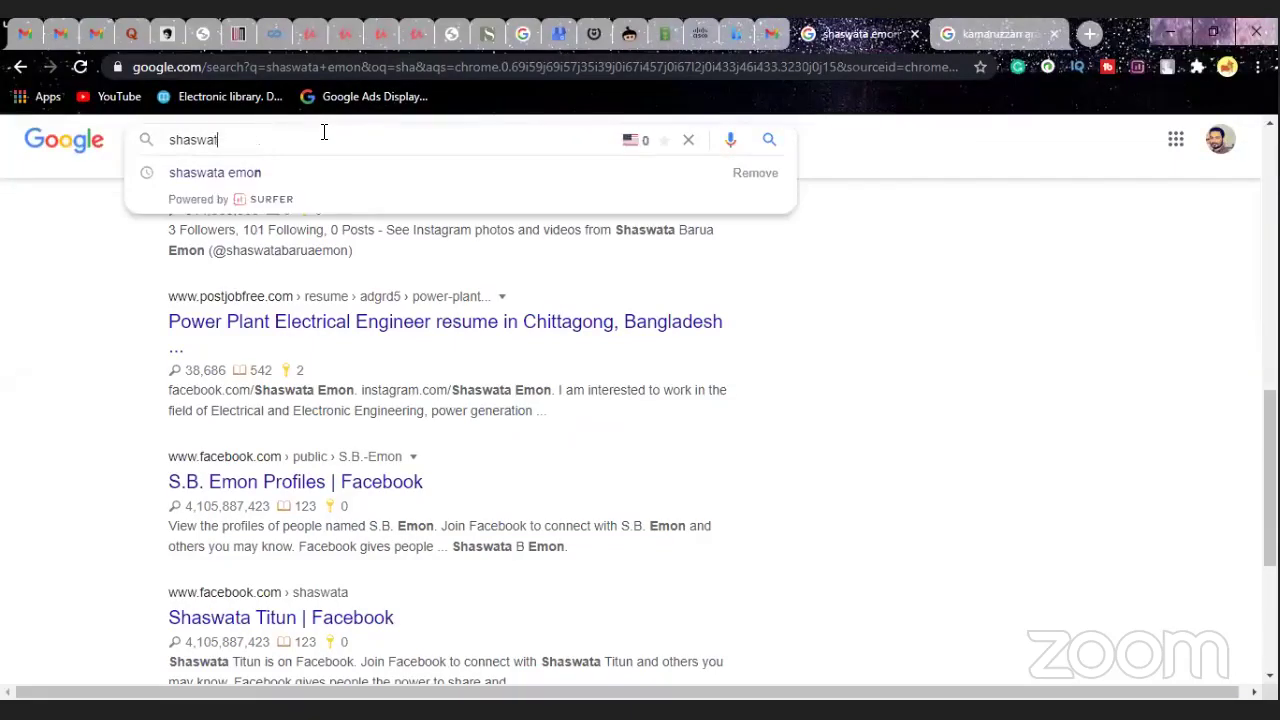
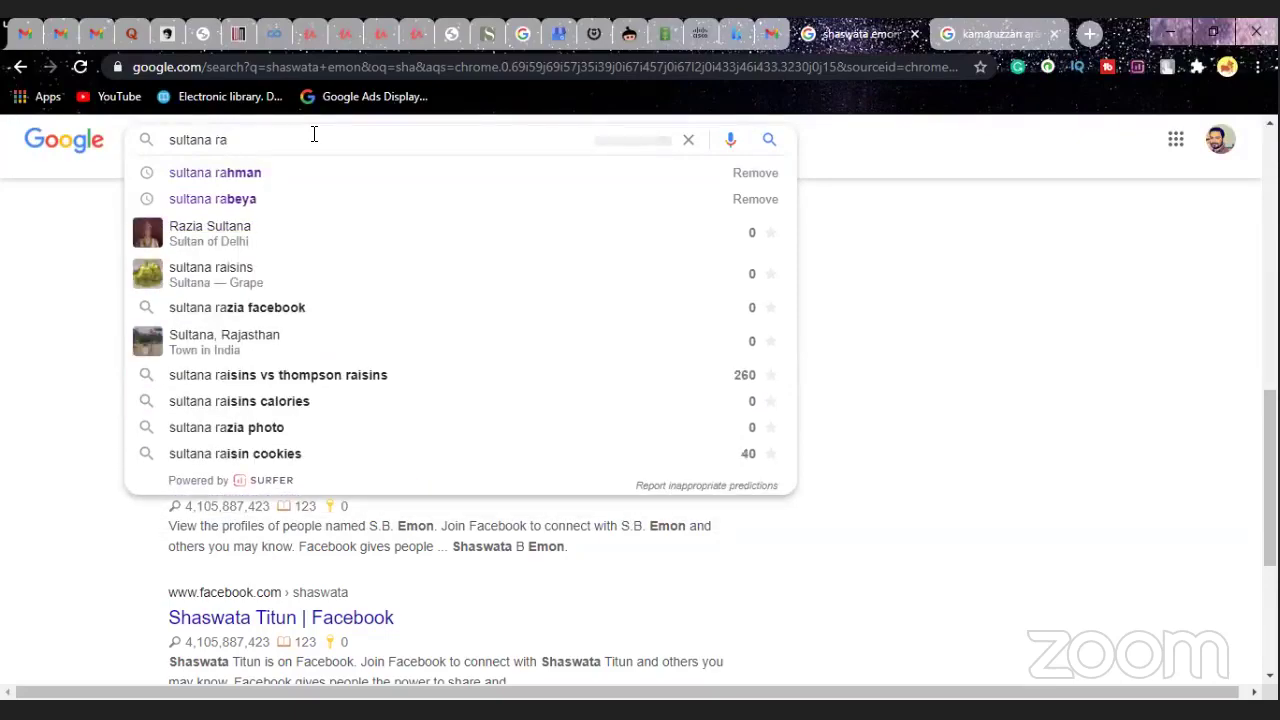
left_click(288, 200)
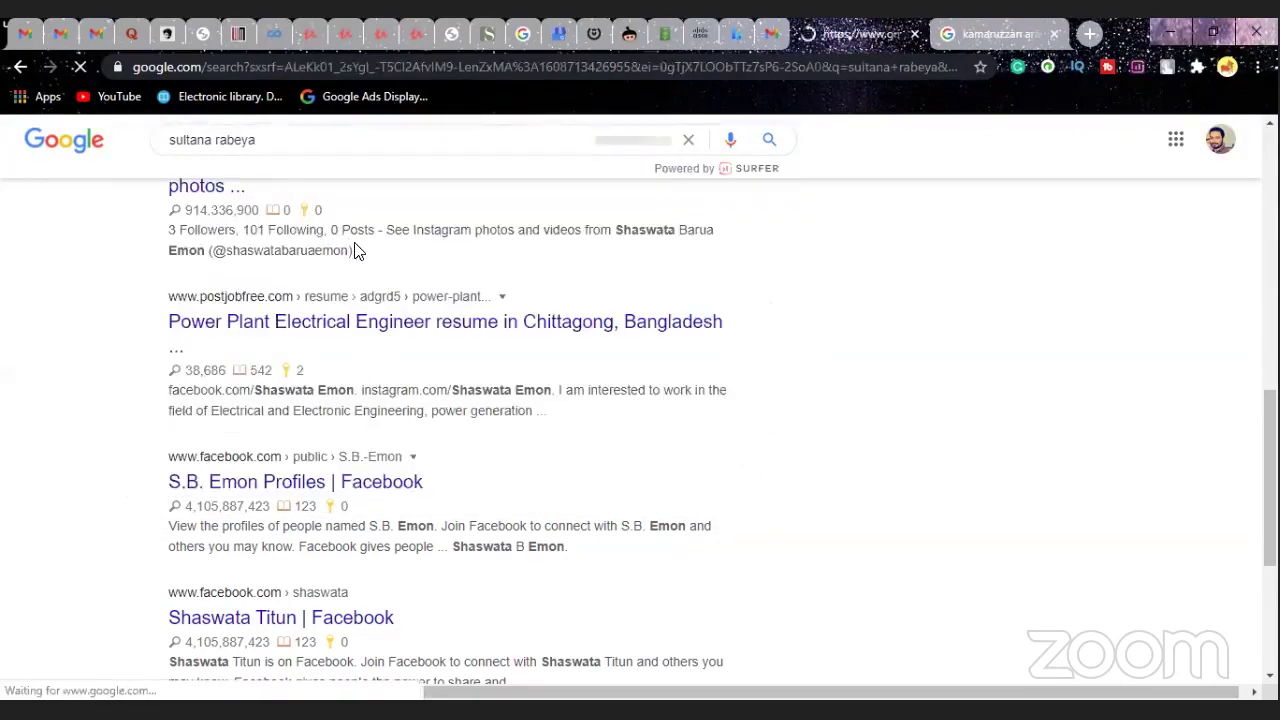
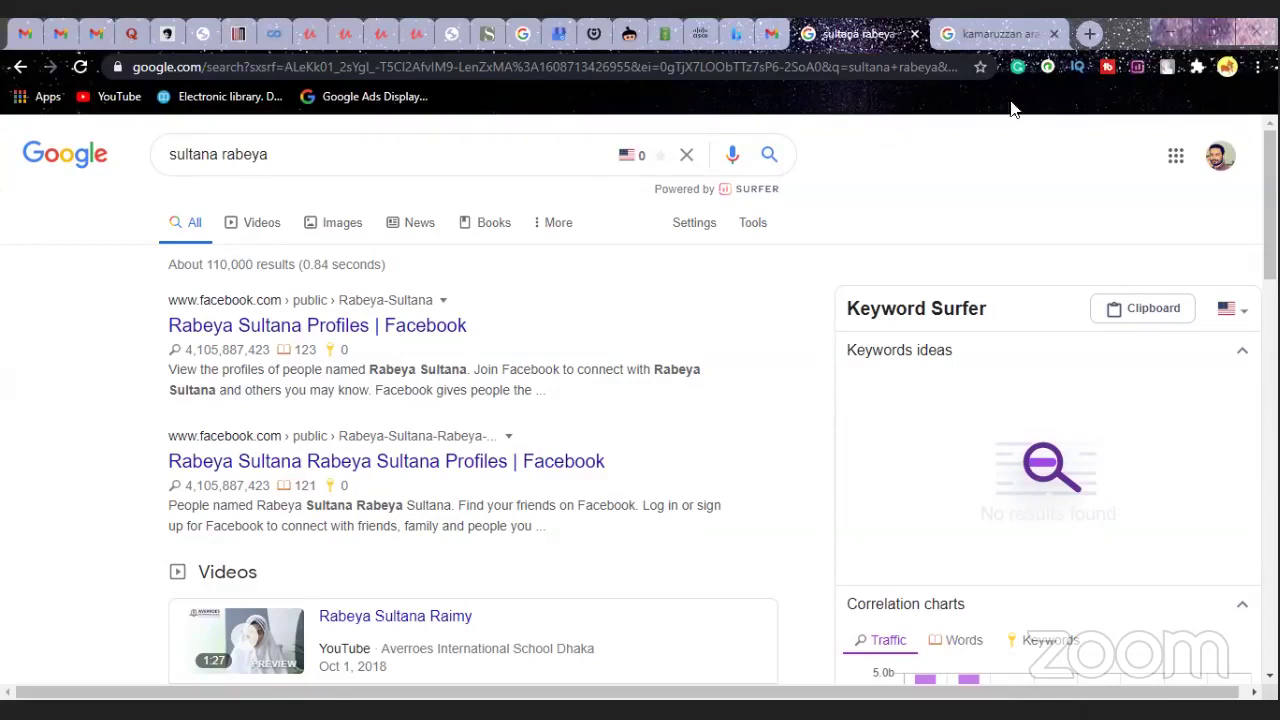
- Switch to the second Google search tab showing the earlier name query's results
left_click(970, 36)
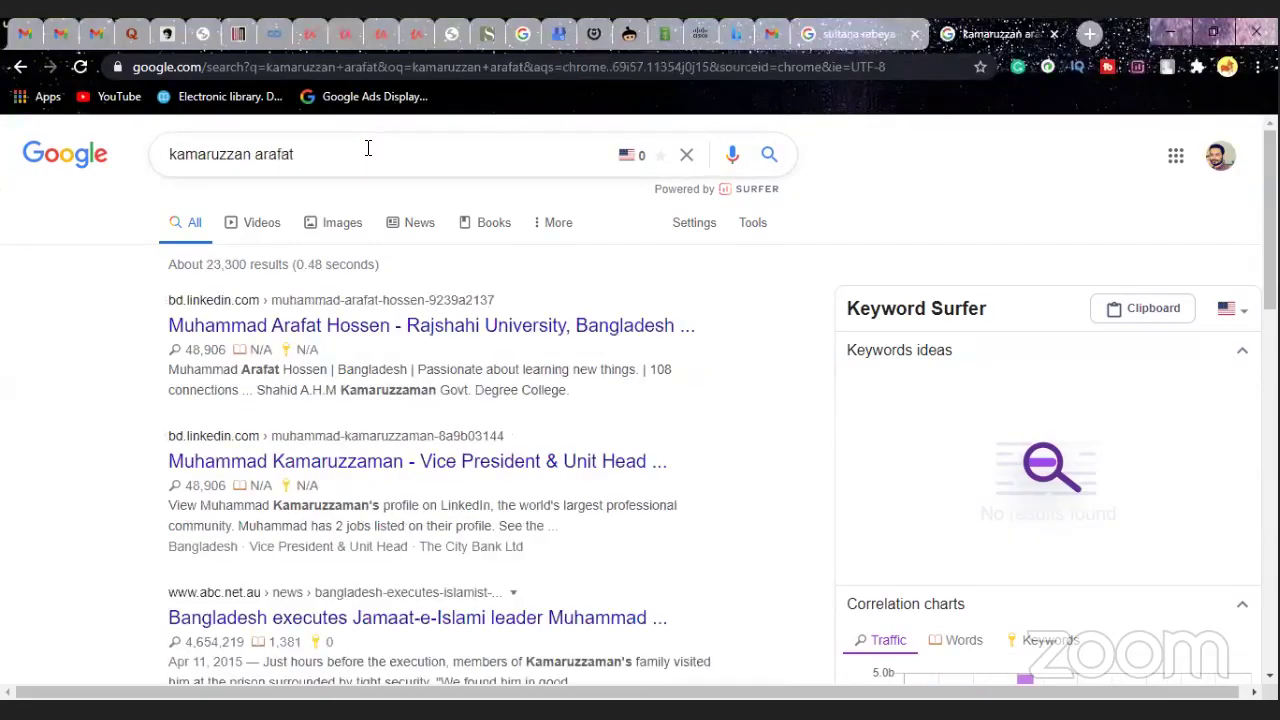
- Search the developer's name with the 'web developer' suggestion and open his portfolio site from the top result
left_click(368, 148)
key("BackSpace")
key("BackSpace")
key("BackSpace")
key("BackSpace")
key("BackSpace")
key("BackSpace")
key("BackSpace")
key("BackSpace")
key("BackSpace")
key("BackSpace")
key("BackSpace")
key("BackSpace")
key("BackSpace")
key("BackSpace")
key("BackSpace")
key("BackSpace")
key("BackSpace")
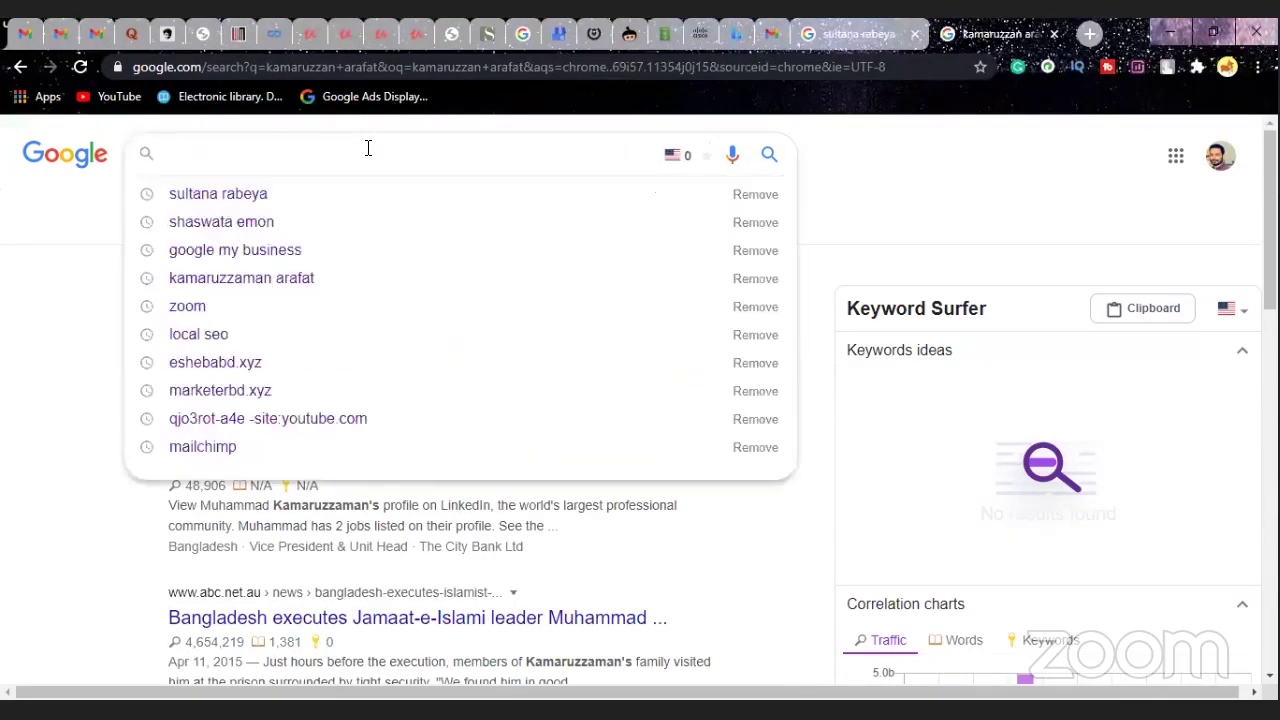
type("sauf")
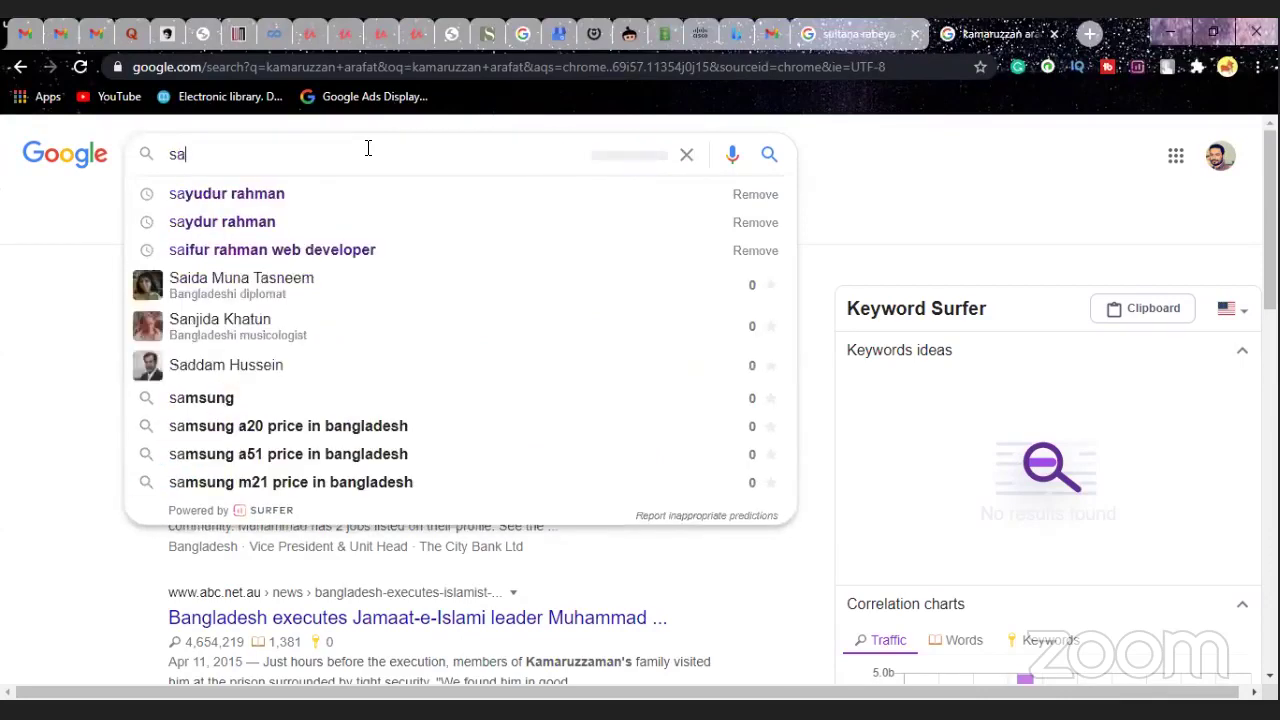
key("BackSpace")
key("BackSpace")
type("ifur")
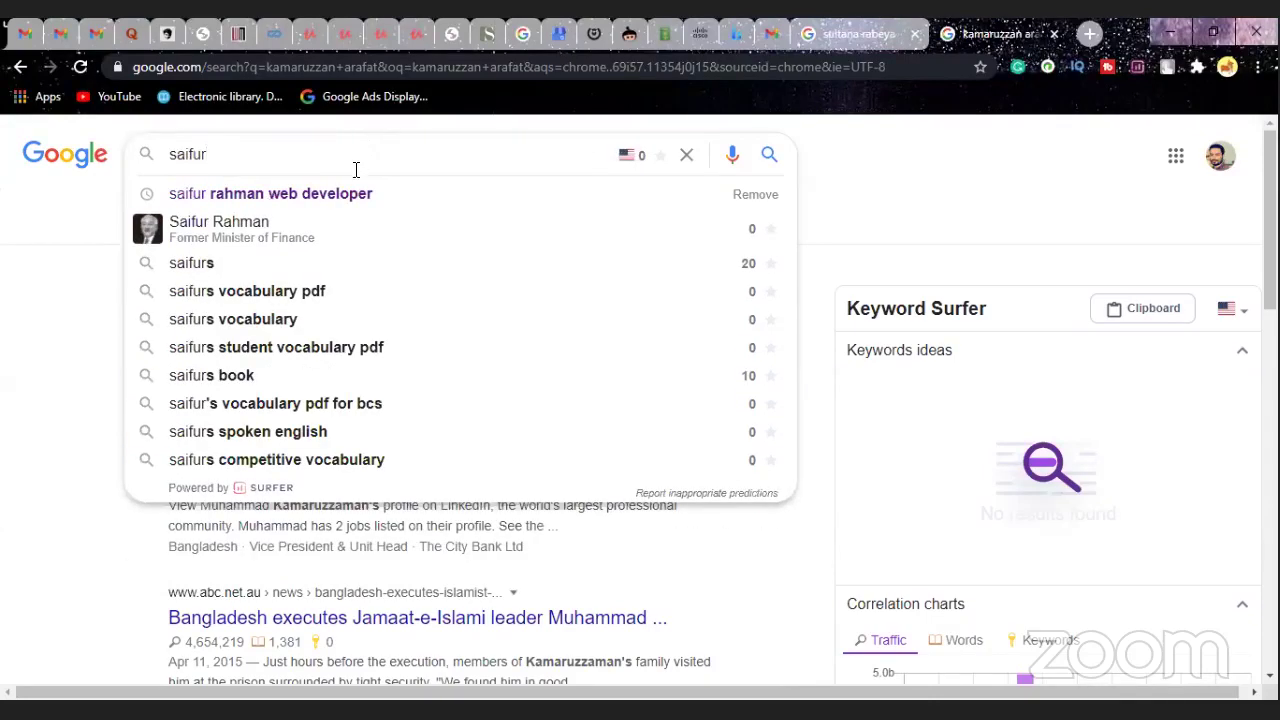
left_click(355, 196)
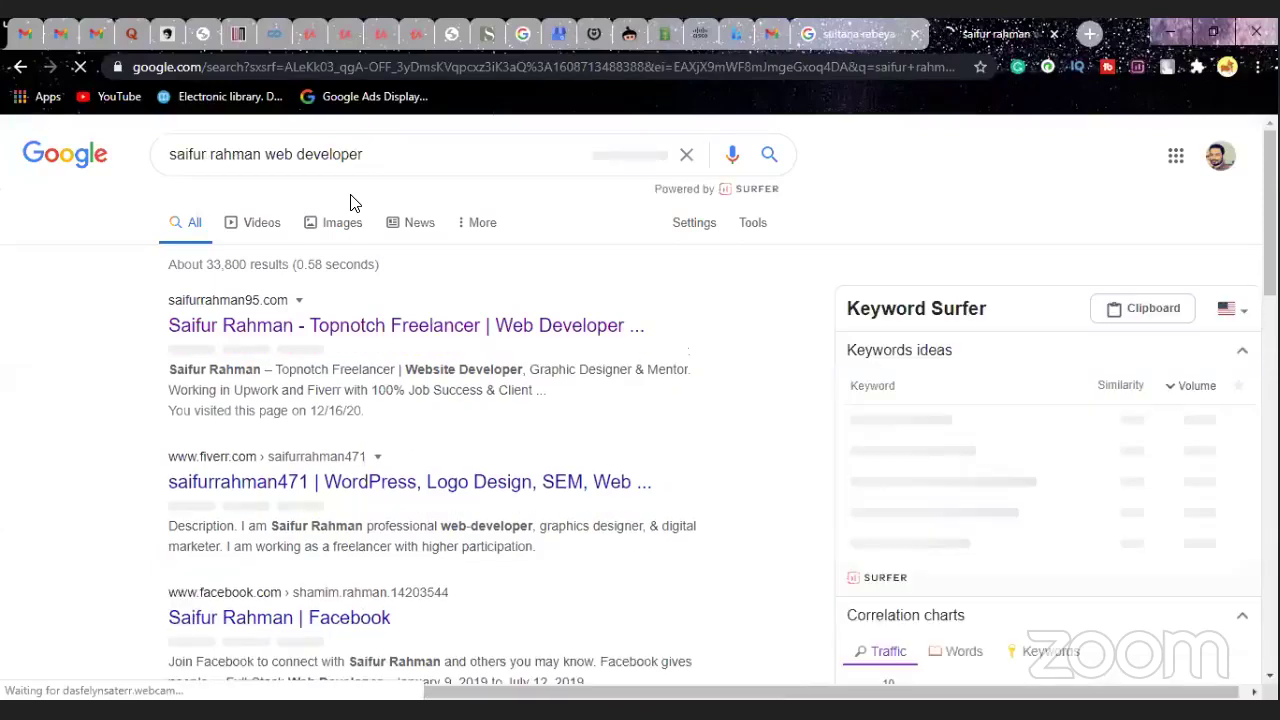
left_click(329, 330)
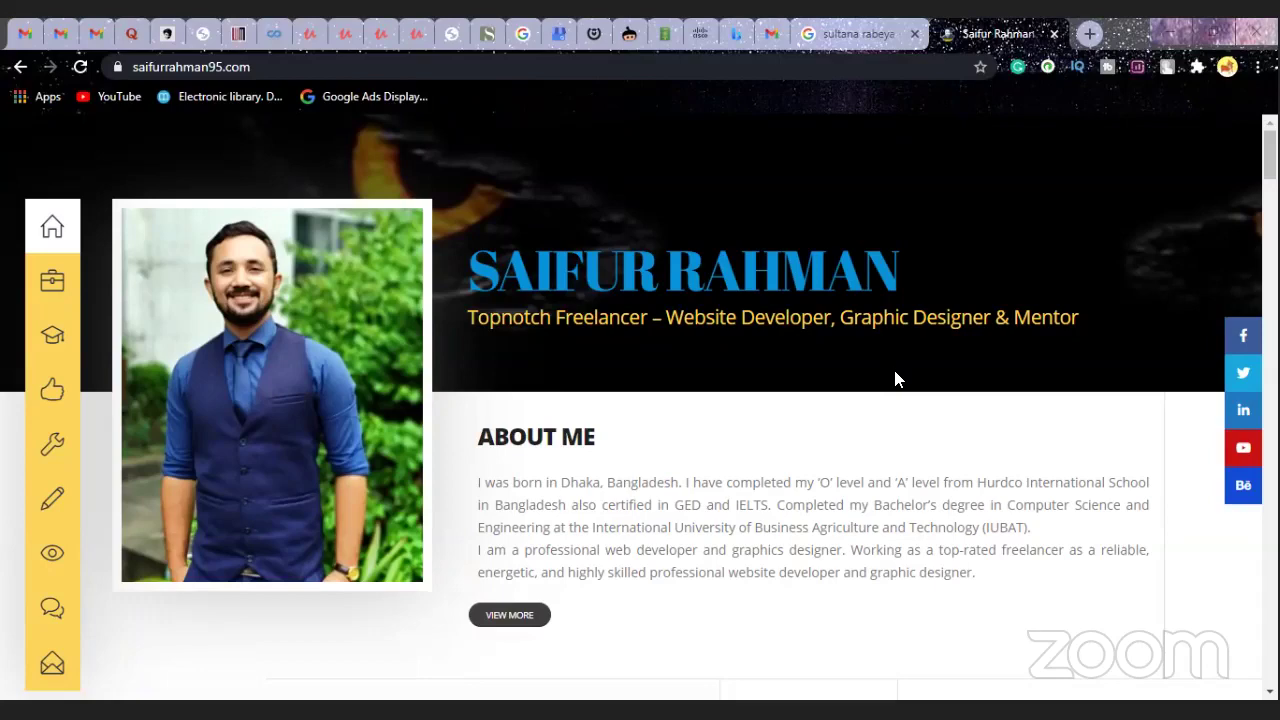
- Open a new blank tab beside the portfolio website with Ctrl+T
scroll(895, 378, "down", 1)
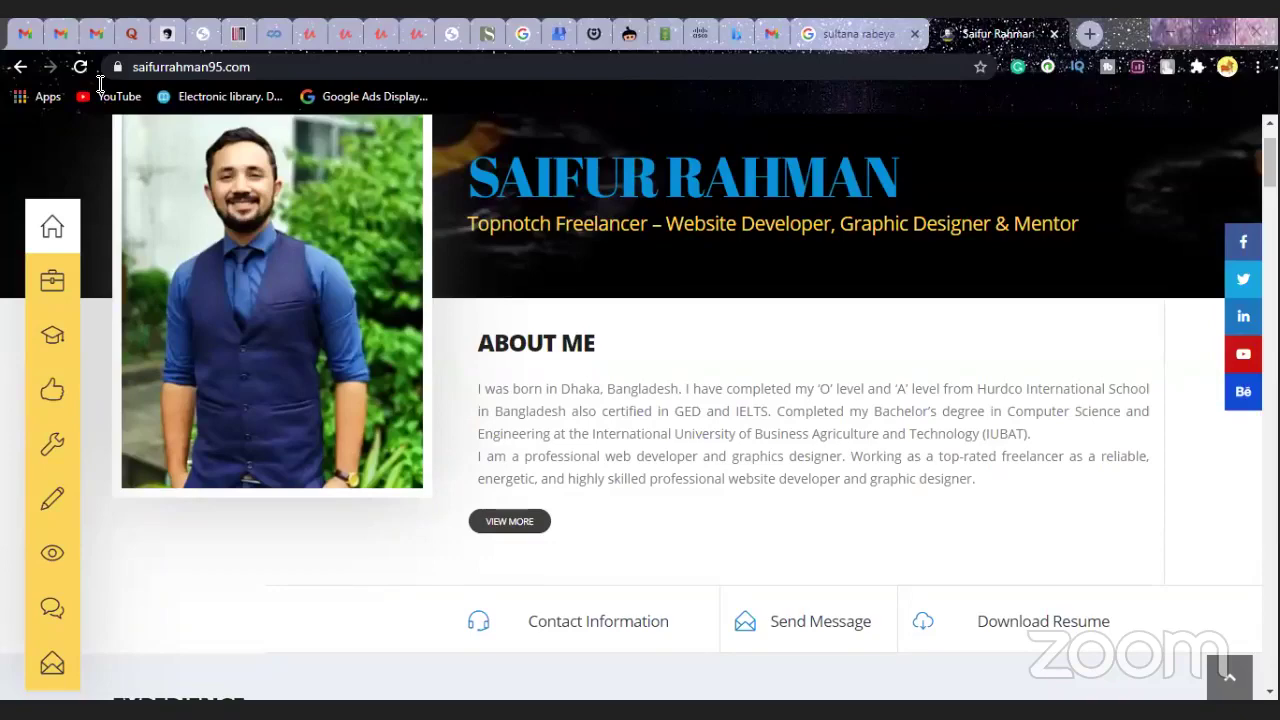
key("ctrl+t")
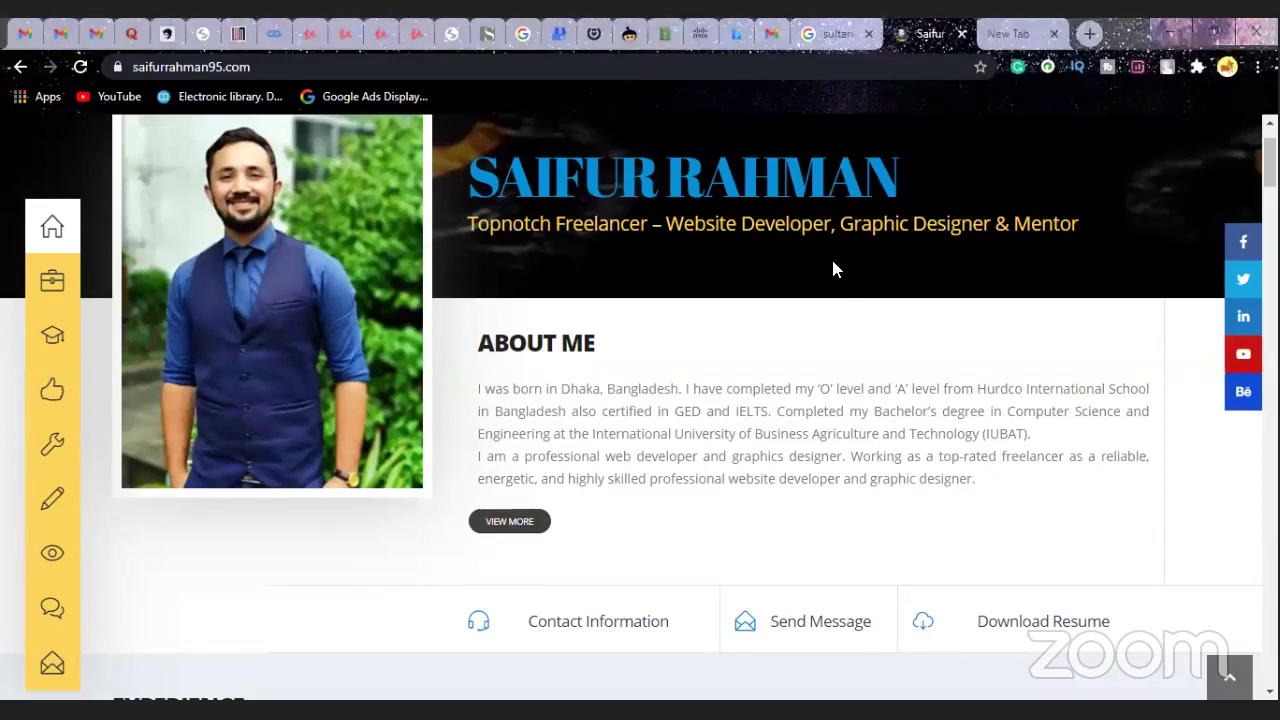
- Scroll past About Me to the Experience section's Website Developer and Admin entry
scroll(820, 290, "down", 1)
scroll(815, 295, "down", 2)
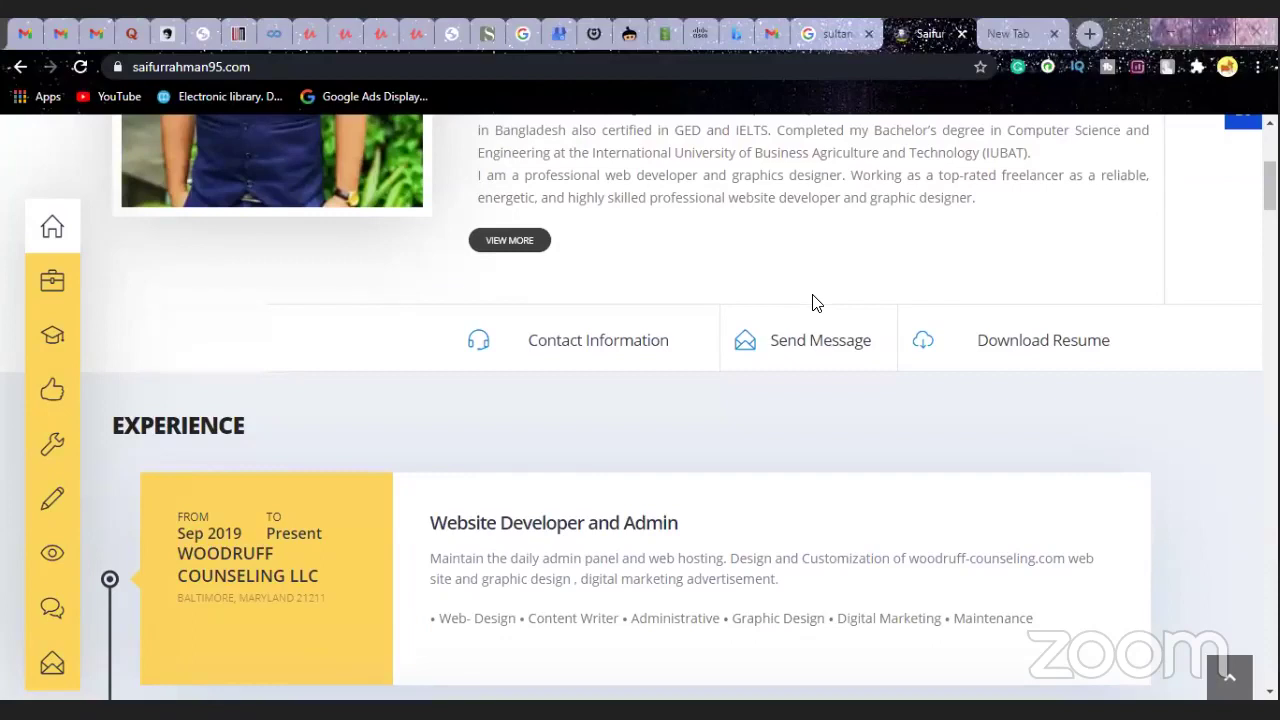
scroll(812, 307, "up", 1)
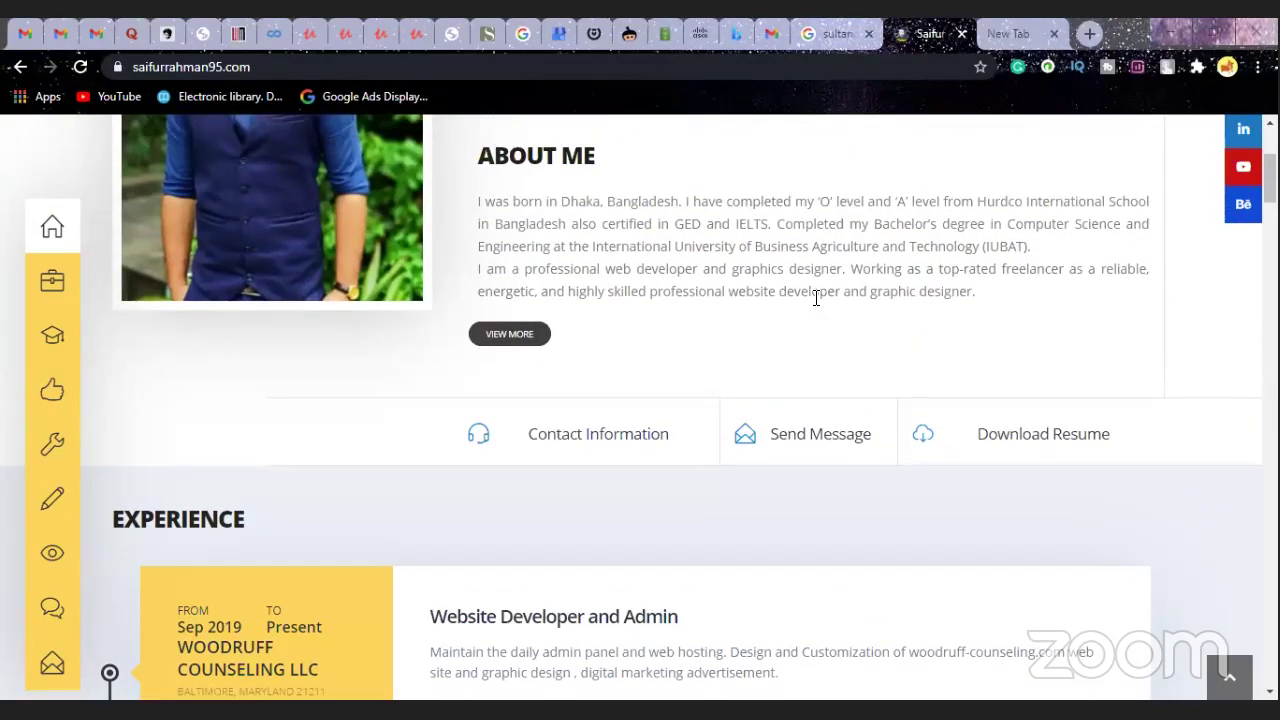
scroll(816, 298, "down", 1)
scroll(816, 299, "down", 1)
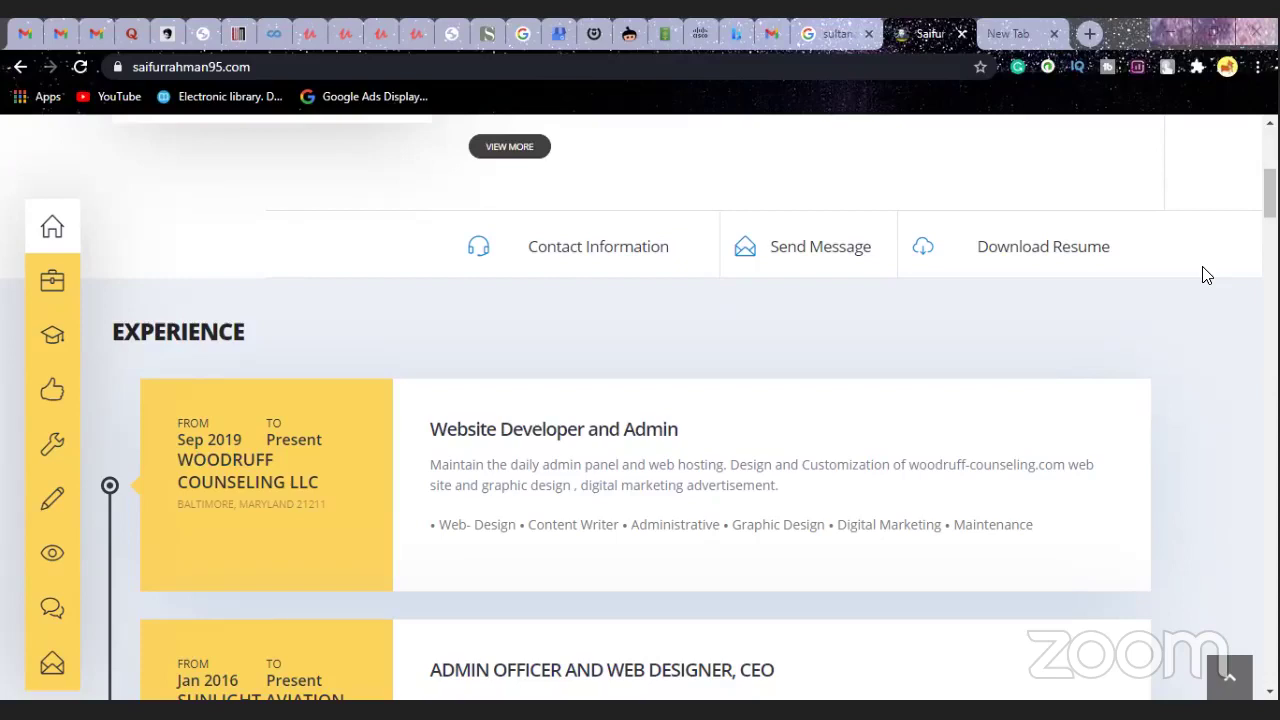
- Scroll through Education and Skills & Language down to the My Services cards
scroll(1207, 276, "down", 1)
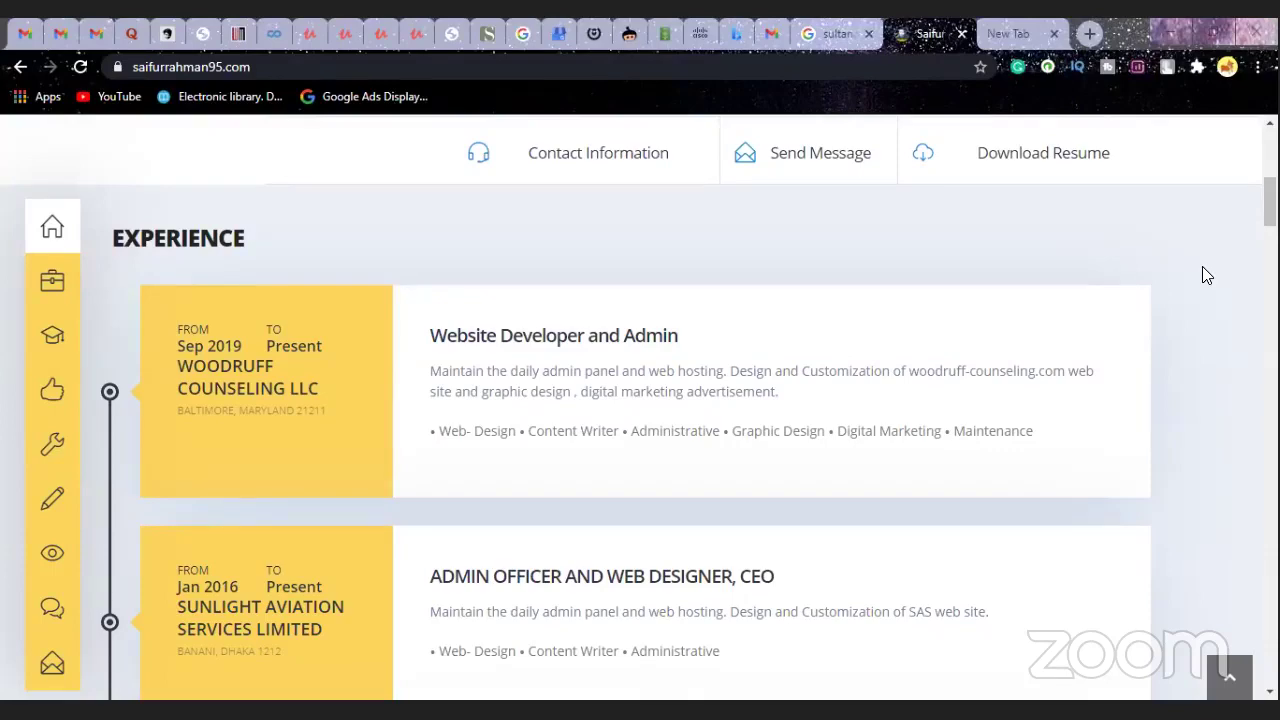
scroll(1202, 266, "down", 3)
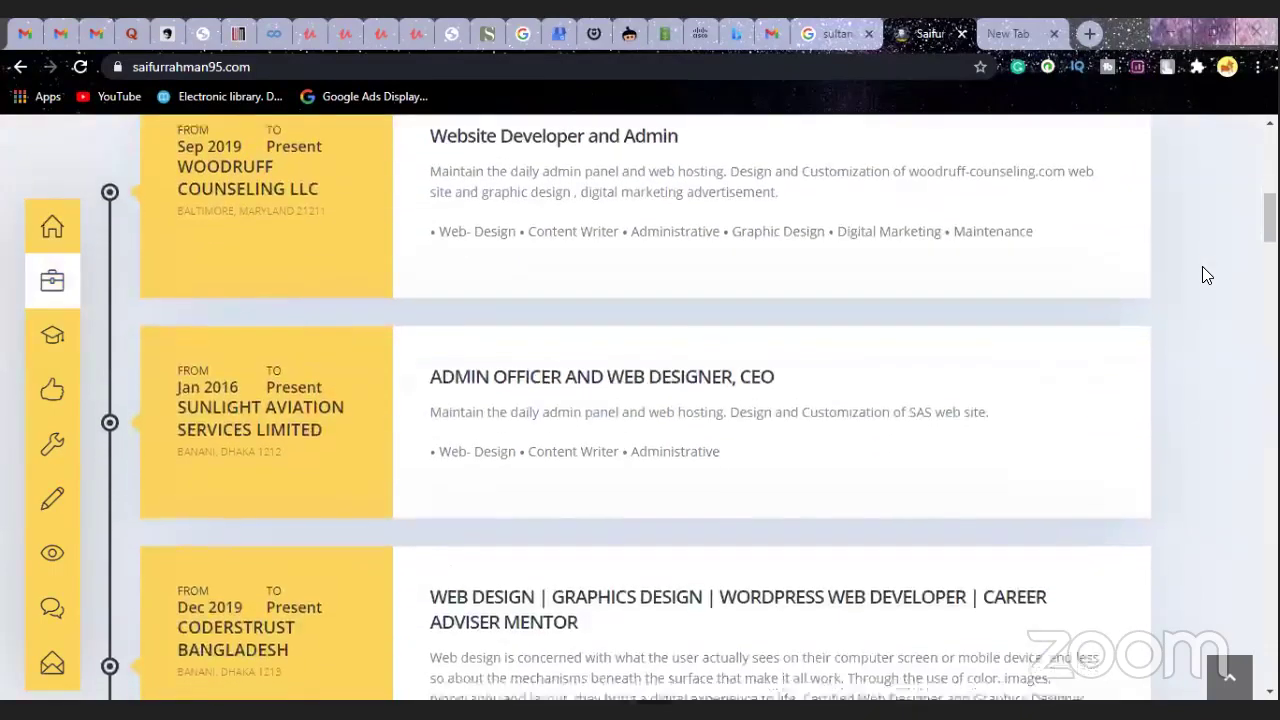
scroll(1205, 275, "down", 5)
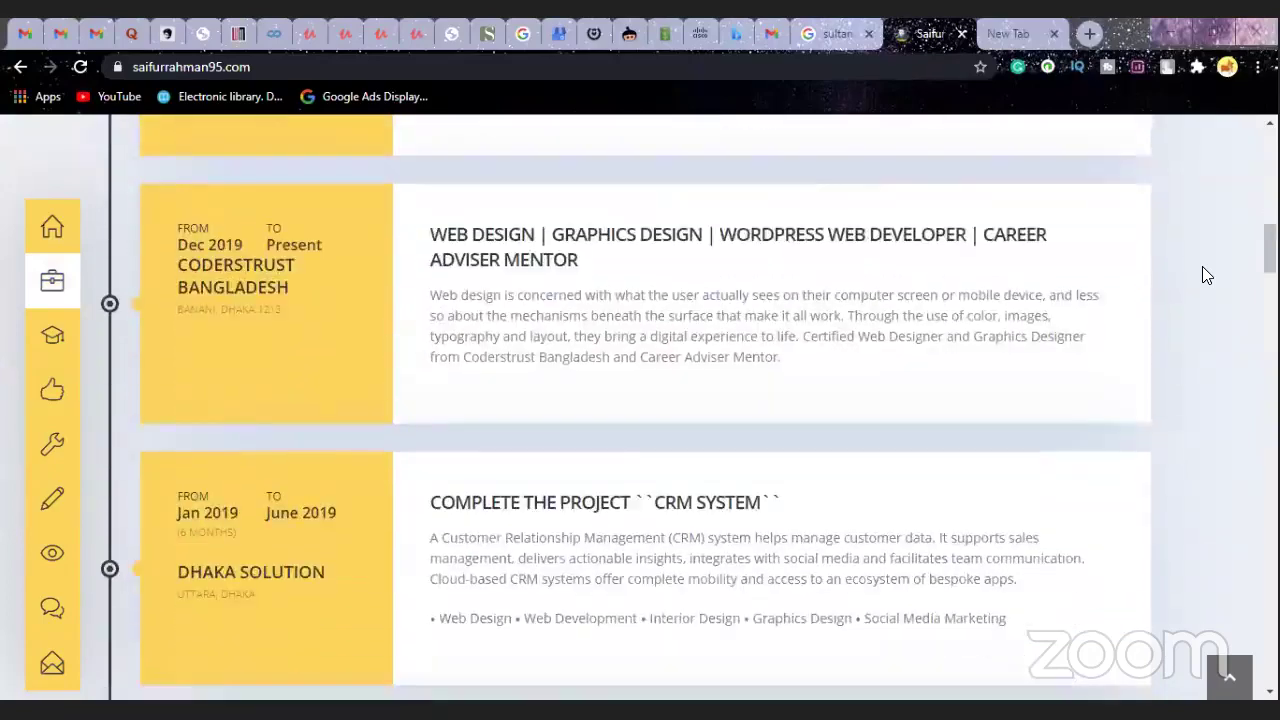
scroll(1205, 275, "down", 3)
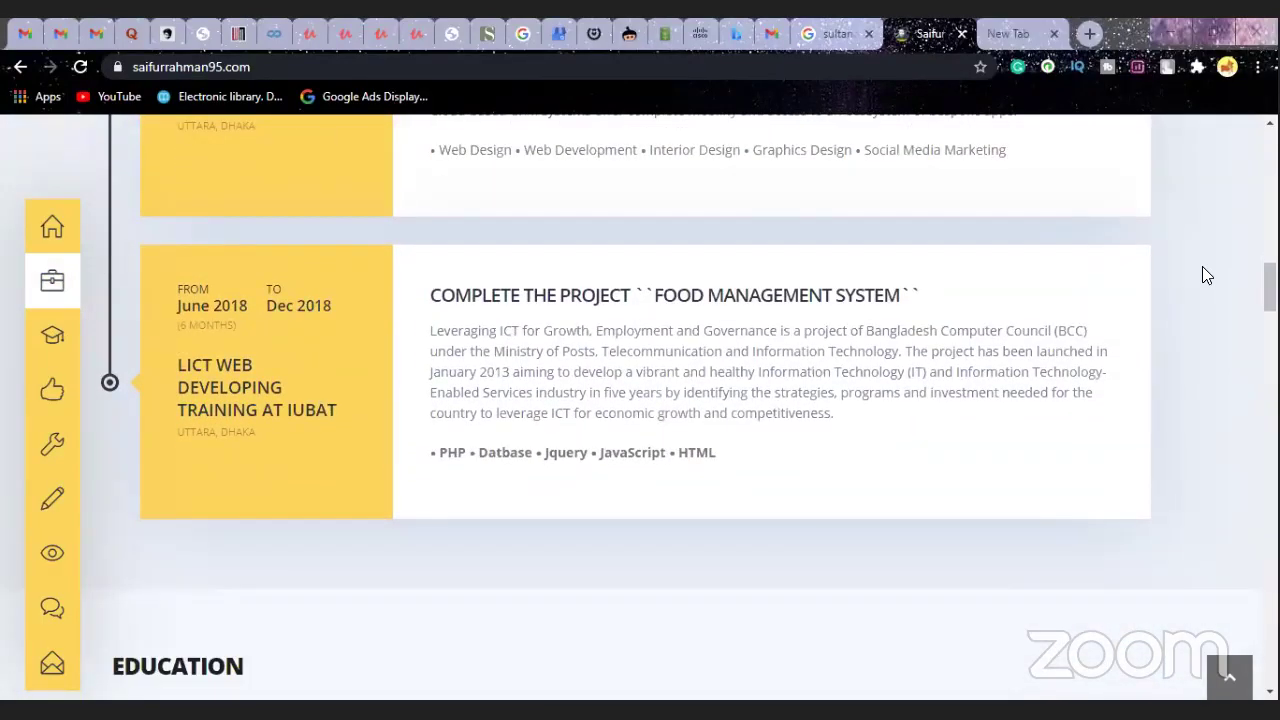
scroll(1205, 275, "down", 4)
scroll(1205, 275, "down", 1)
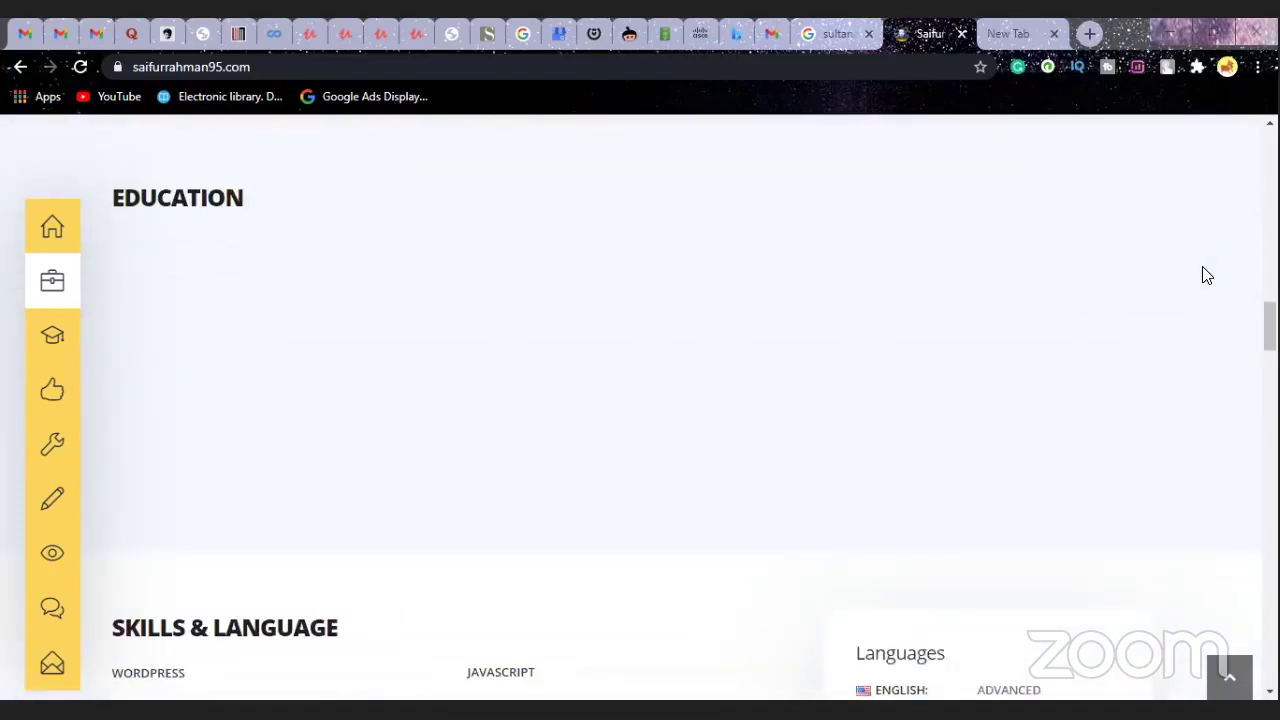
scroll(1207, 275, "down", 1)
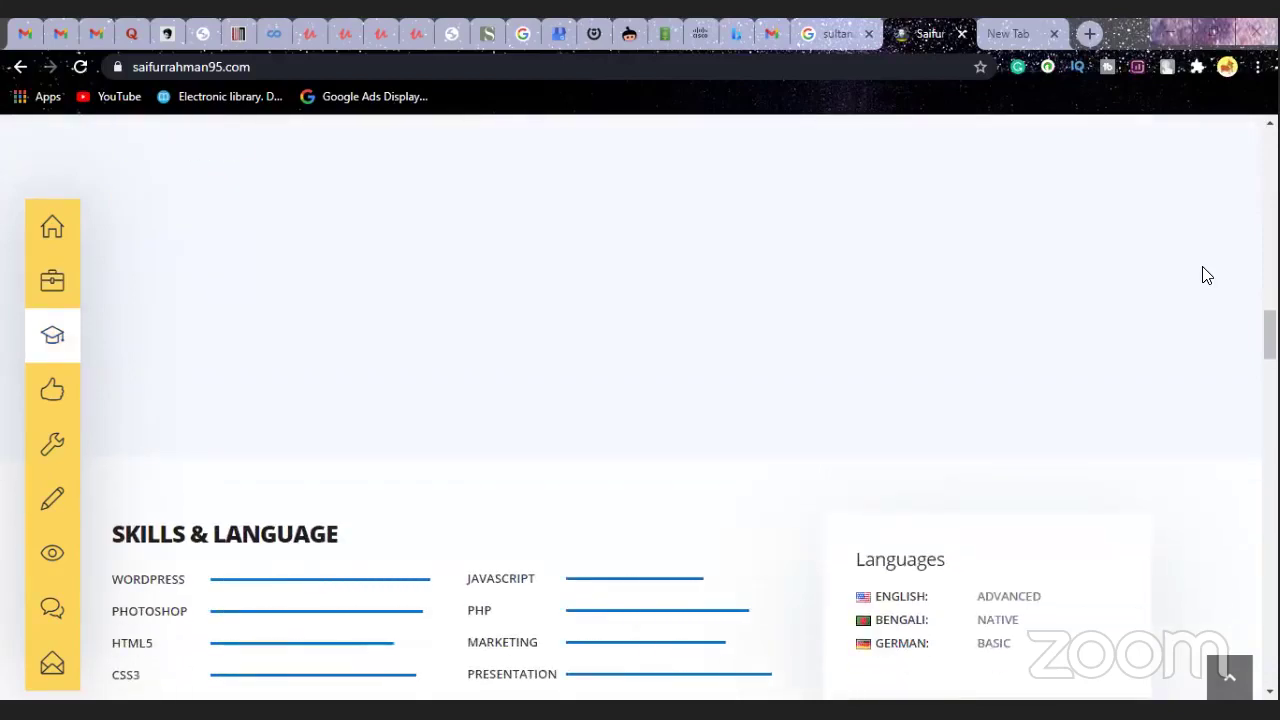
scroll(1207, 275, "up", 1)
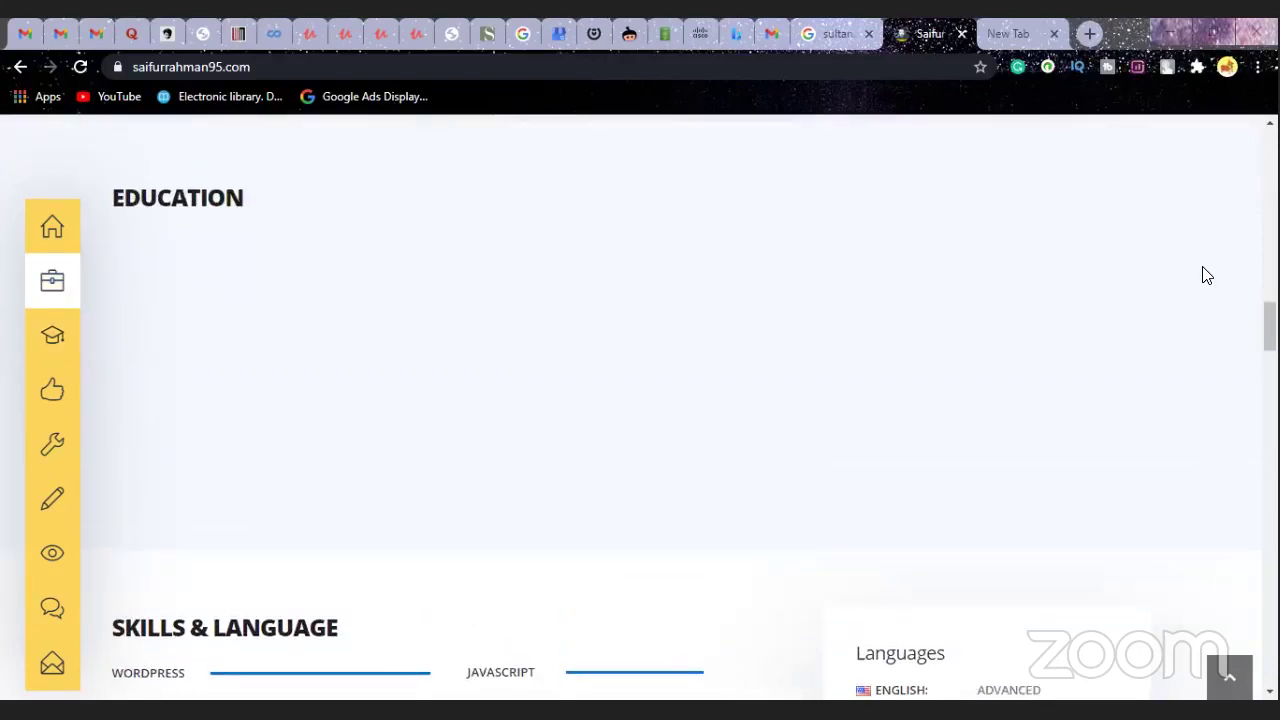
scroll(1206, 275, "down", 3)
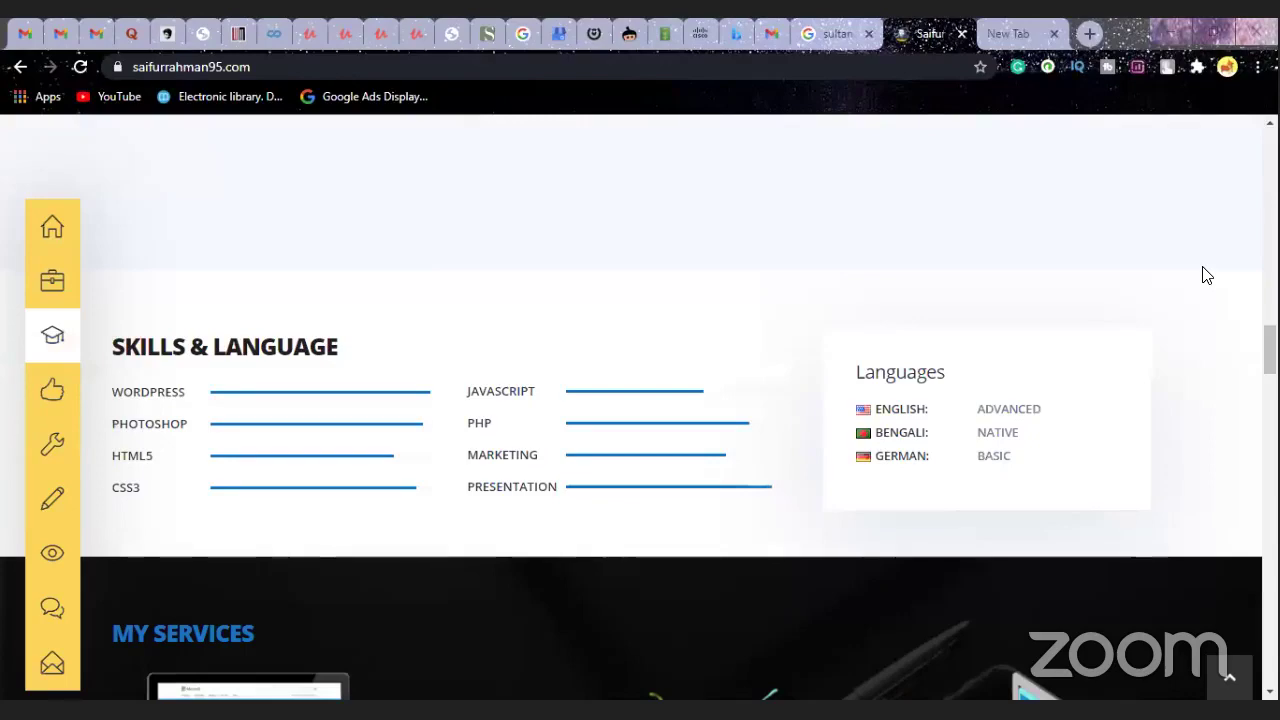
scroll(1207, 276, "down", 1)
scroll(1207, 276, "down", 1)
scroll(1207, 276, "down", 1)
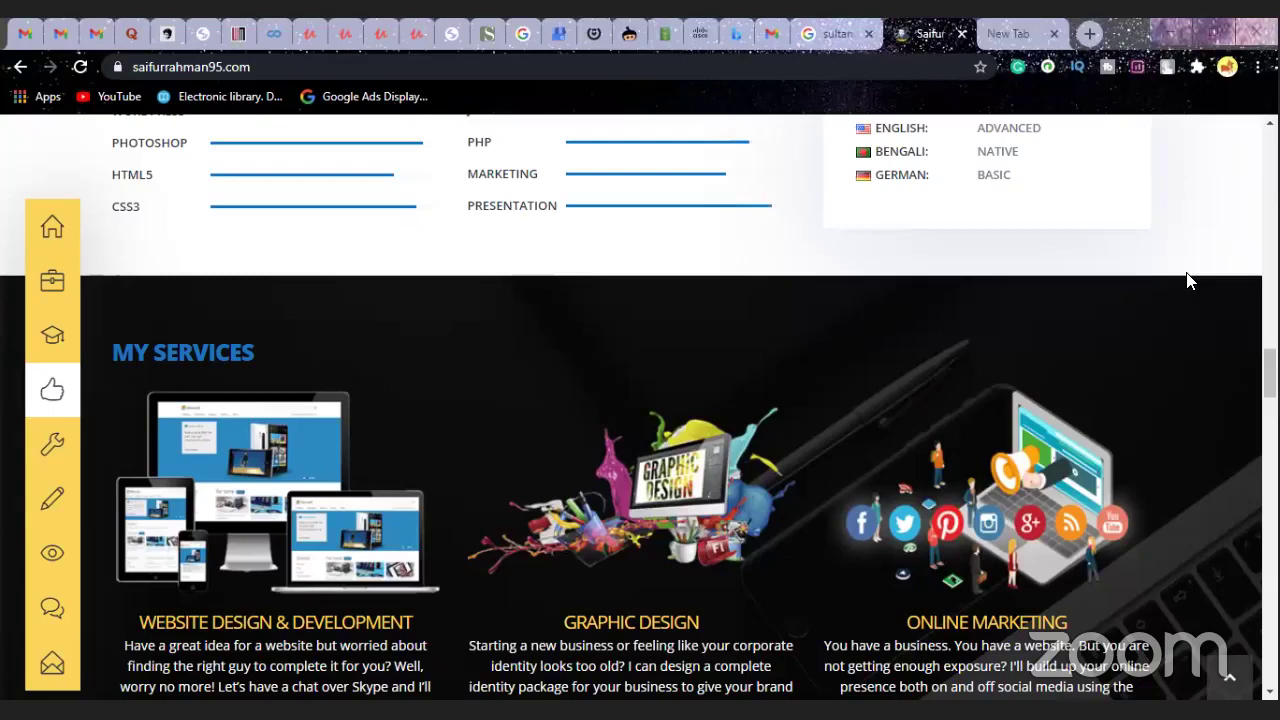
- Scroll through the web design, graphic design and online marketing service lists to Testimonials
scroll(1188, 274, "down", 1)
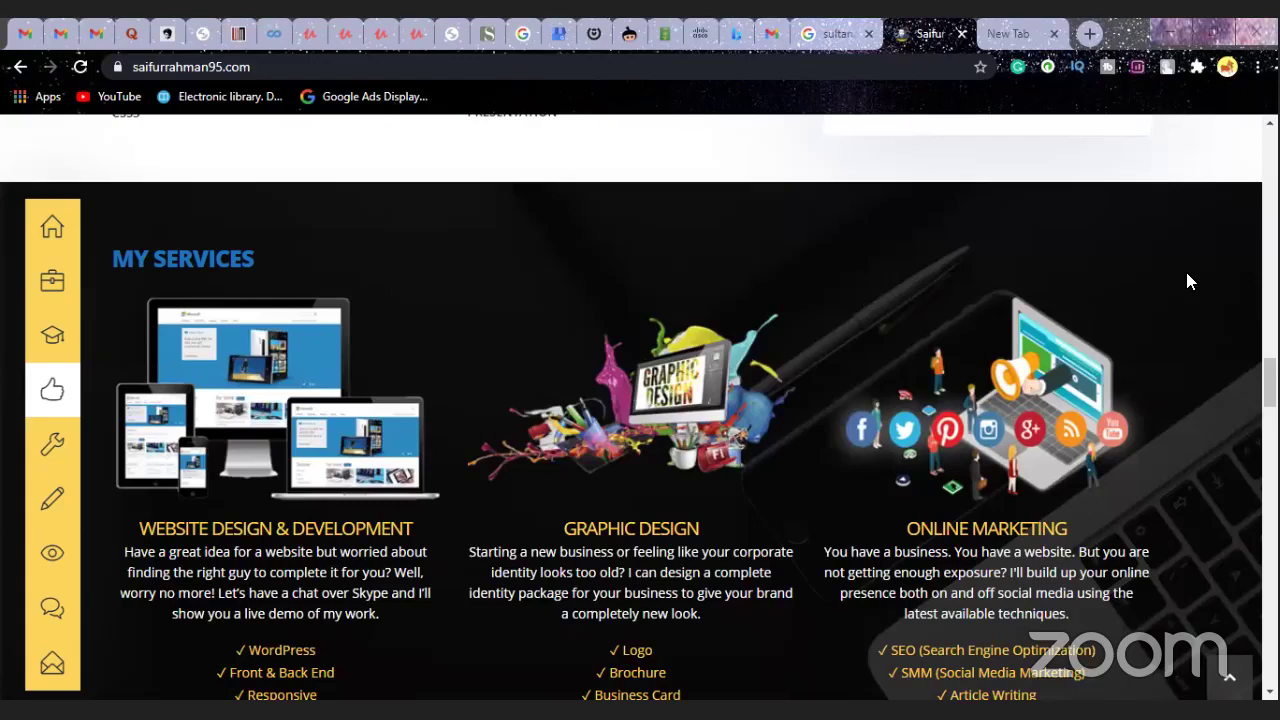
scroll(1188, 281, "down", 1)
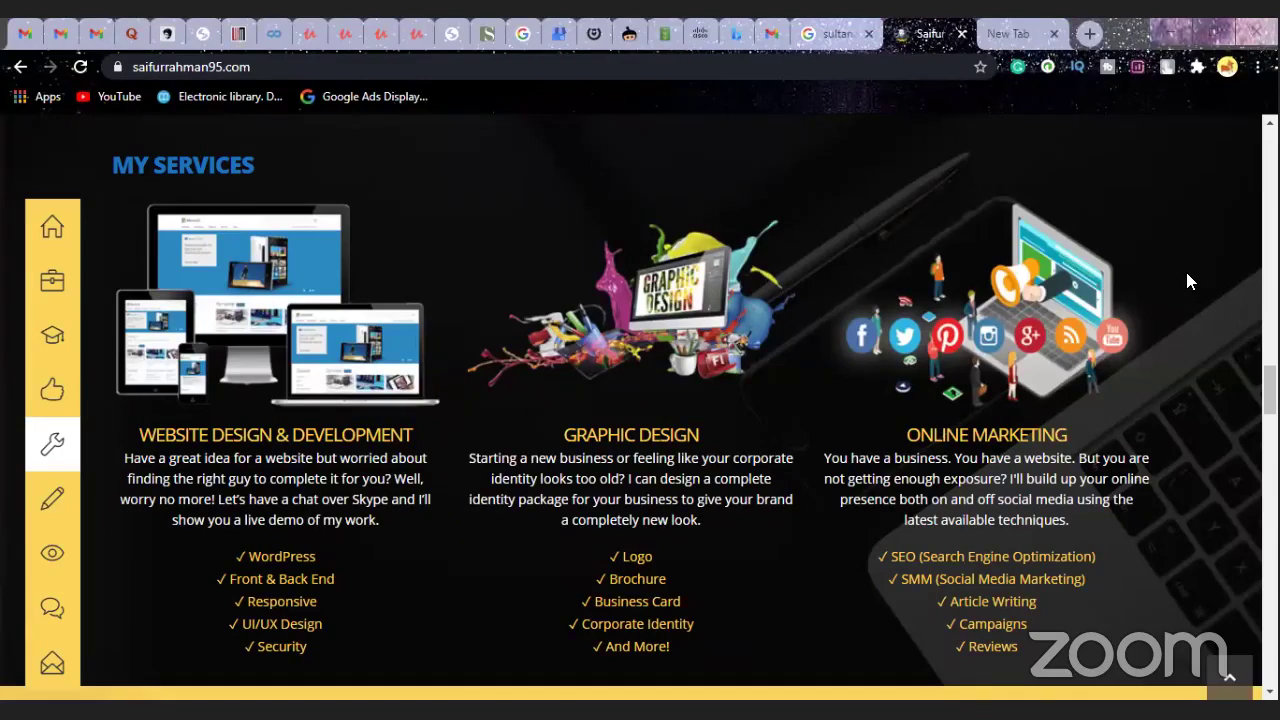
scroll(1188, 281, "down", 1)
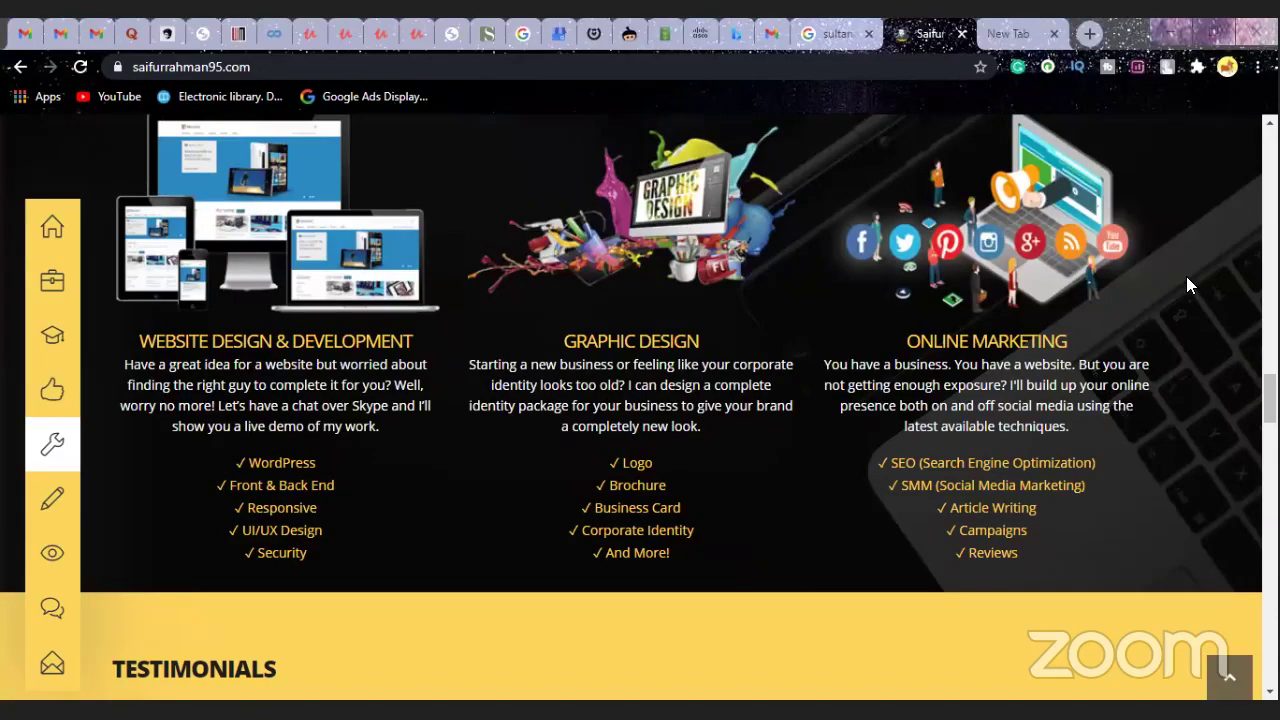
scroll(1187, 279, "down", 4)
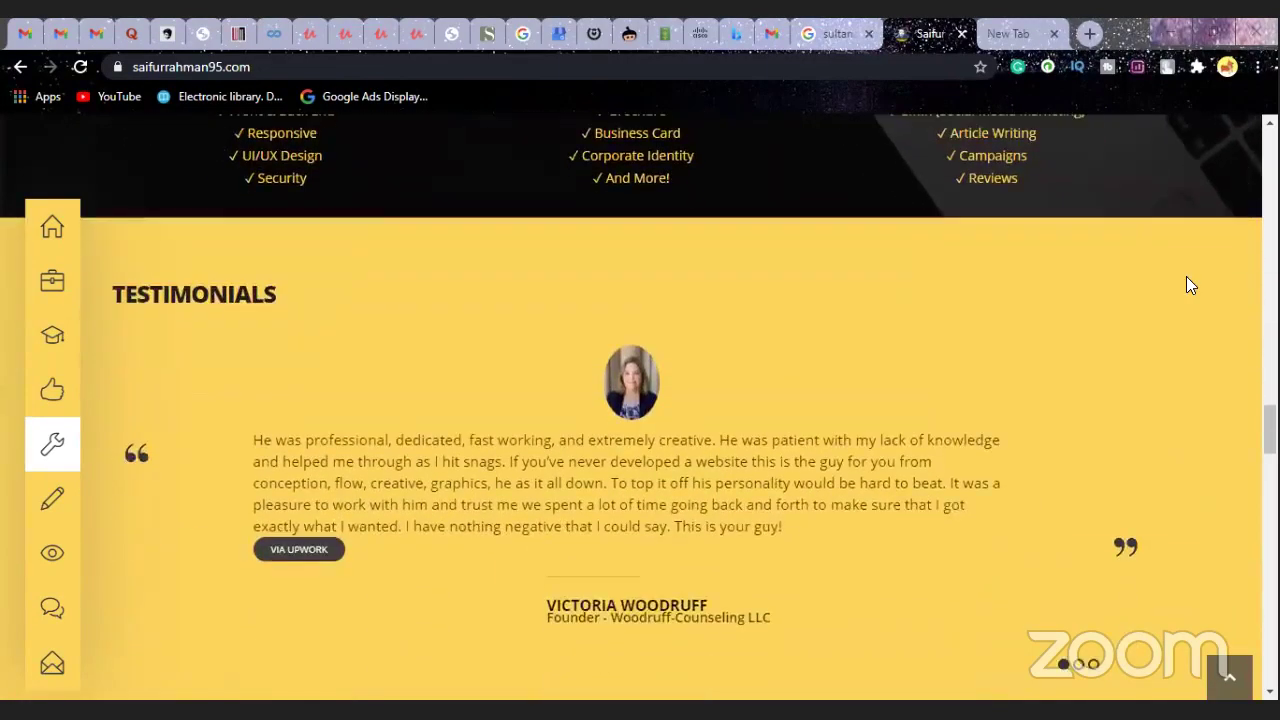
- Scroll past the Upwork client testimonial until the Some Facts heading appears
scroll(1186, 285, "down", 1)
scroll(1186, 285, "down", 1)
scroll(1186, 285, "up", 1)
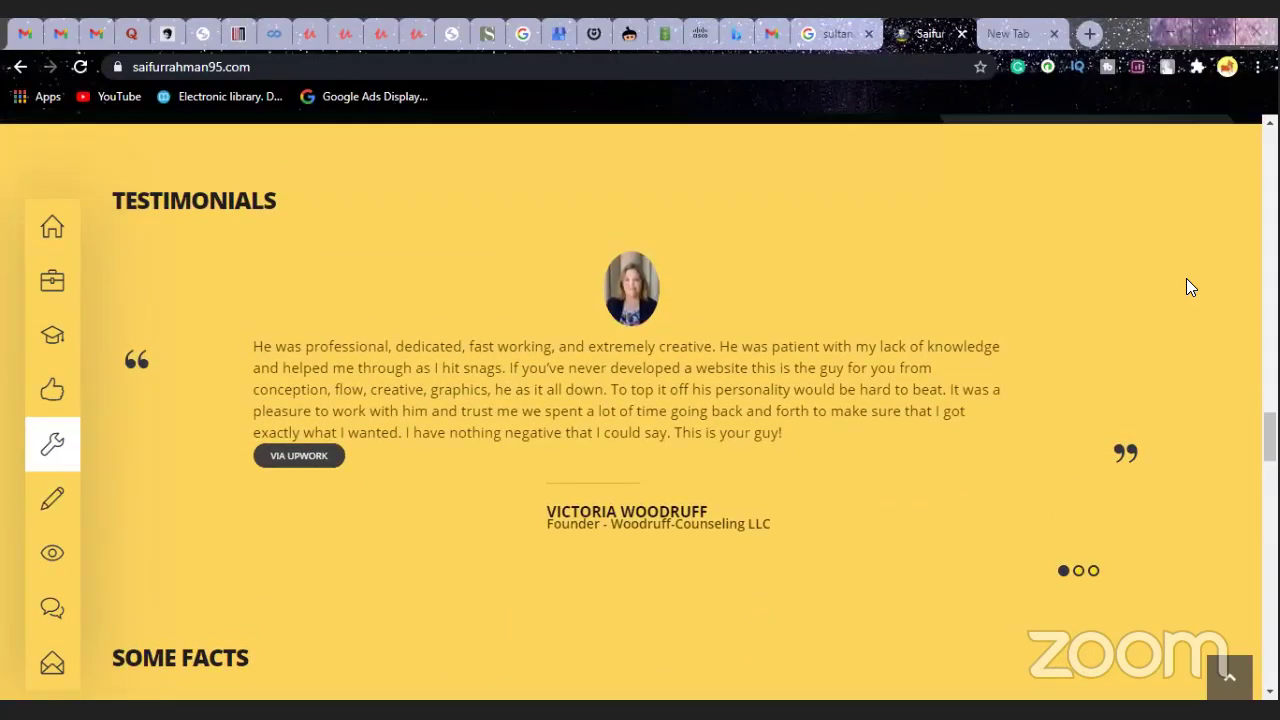
scroll(1187, 280, "down", 4)
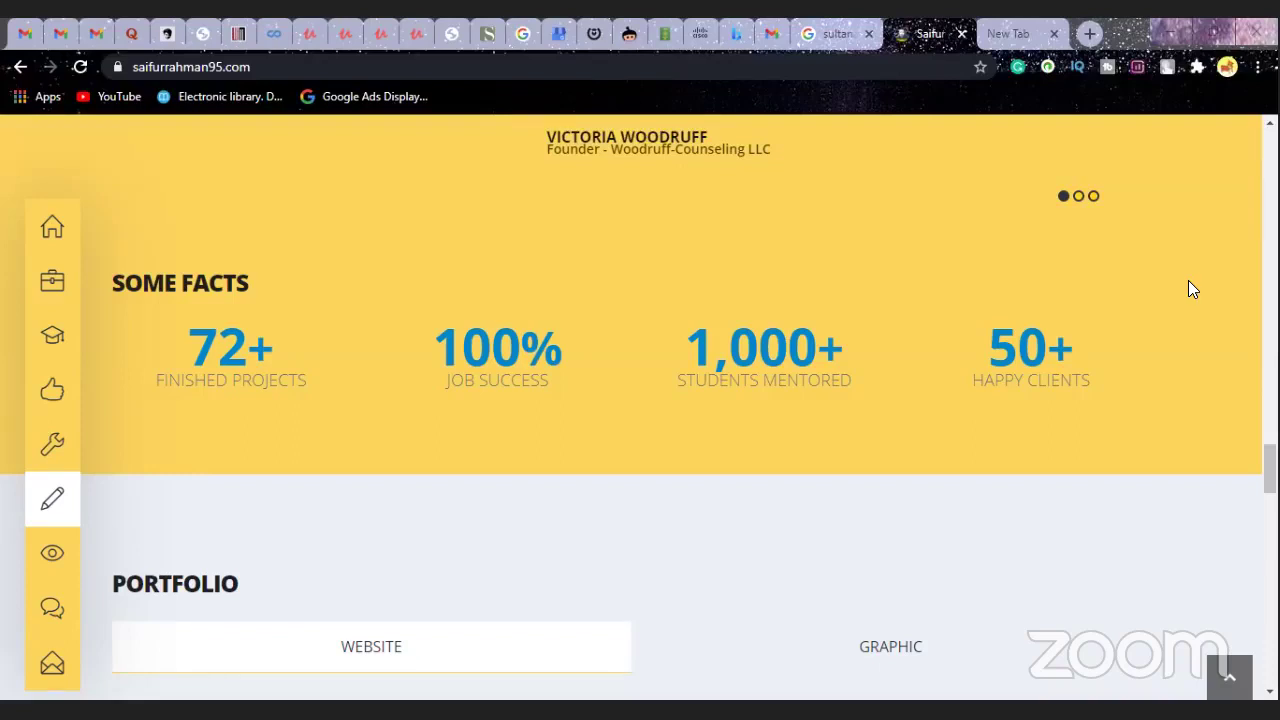
- Scroll into the Portfolio section showing Woodruff Counseling LLC, Boatlistr and HNL buy houses
scroll(1190, 288, "down", 1)
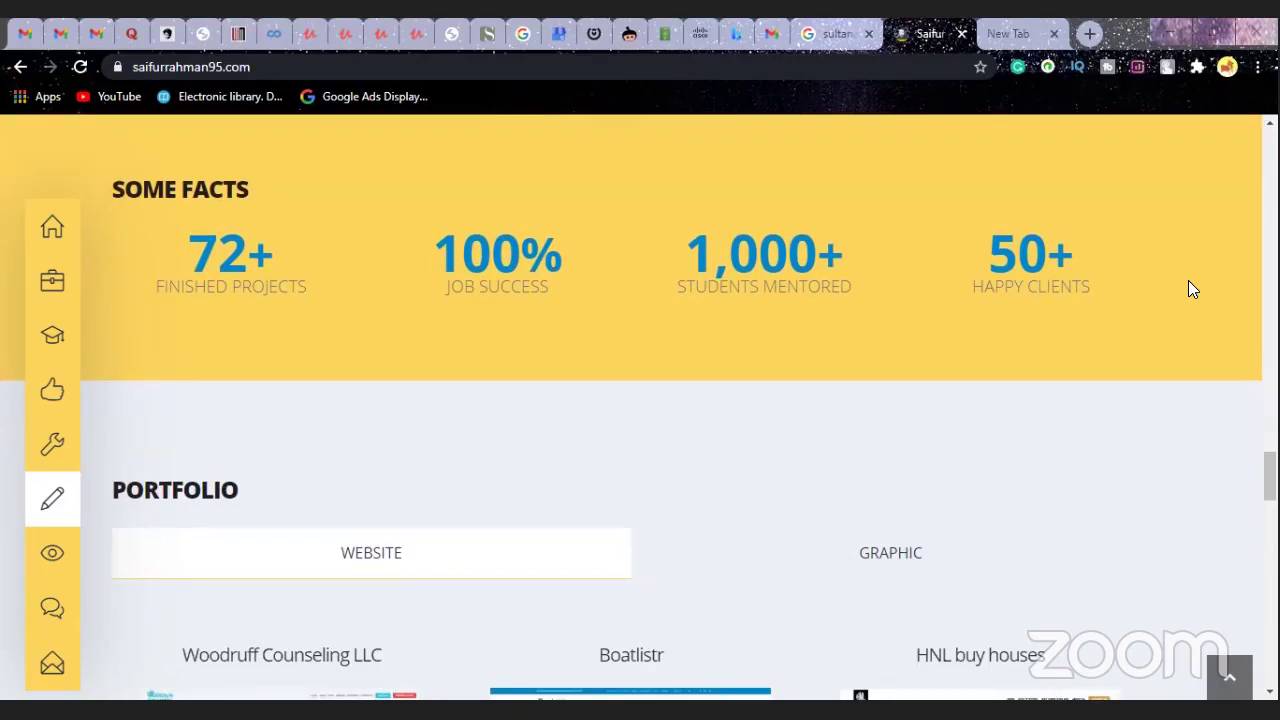
scroll(1189, 285, "down", 2)
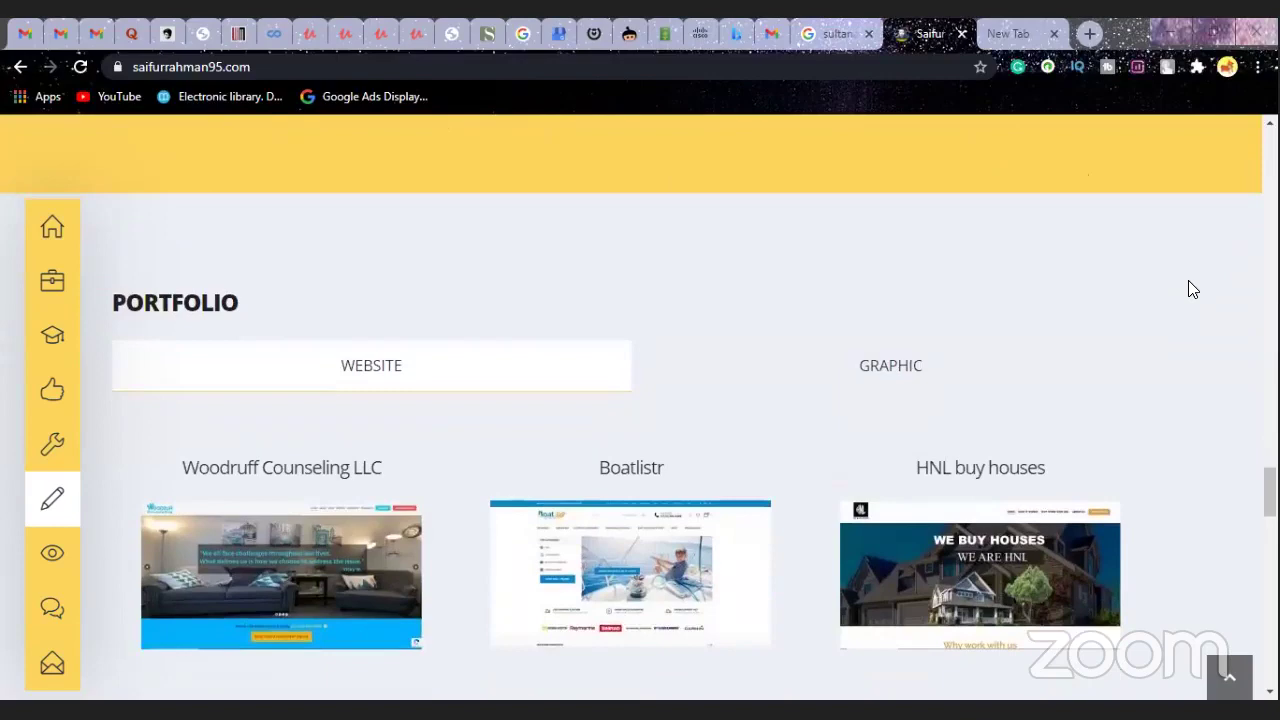
scroll(1188, 289, "down", 1)
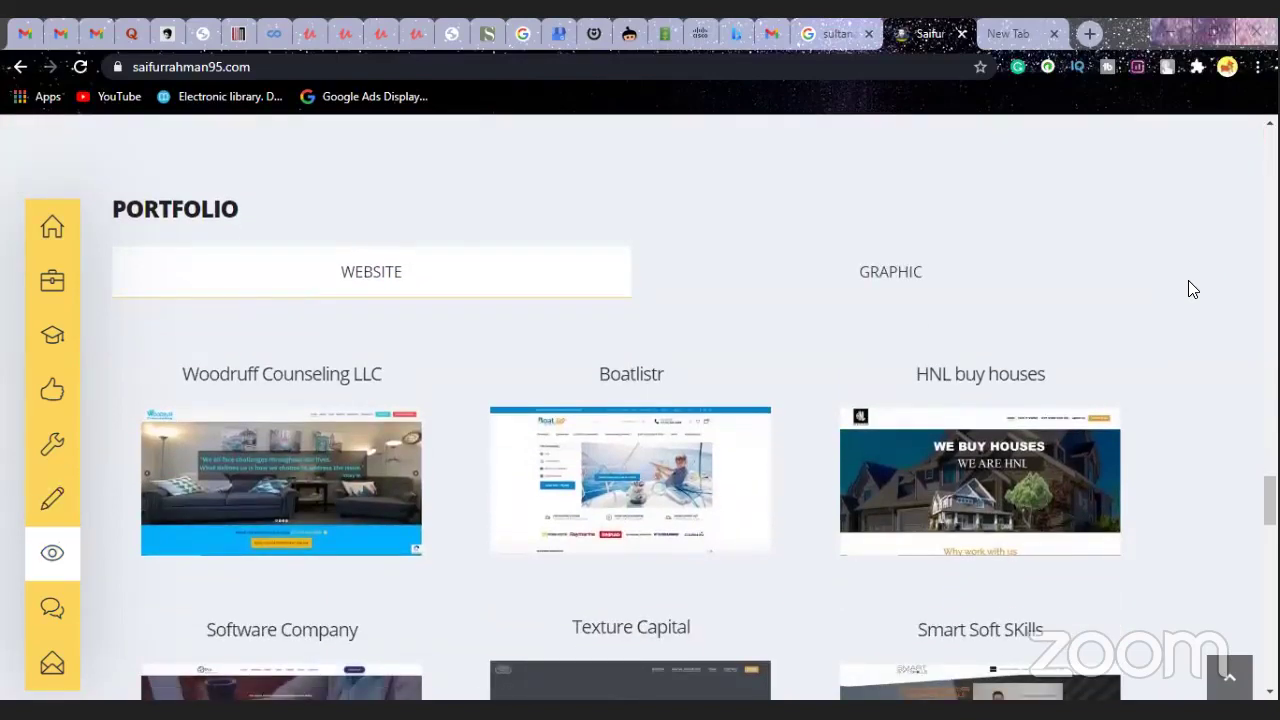
scroll(1188, 289, "down", 1)
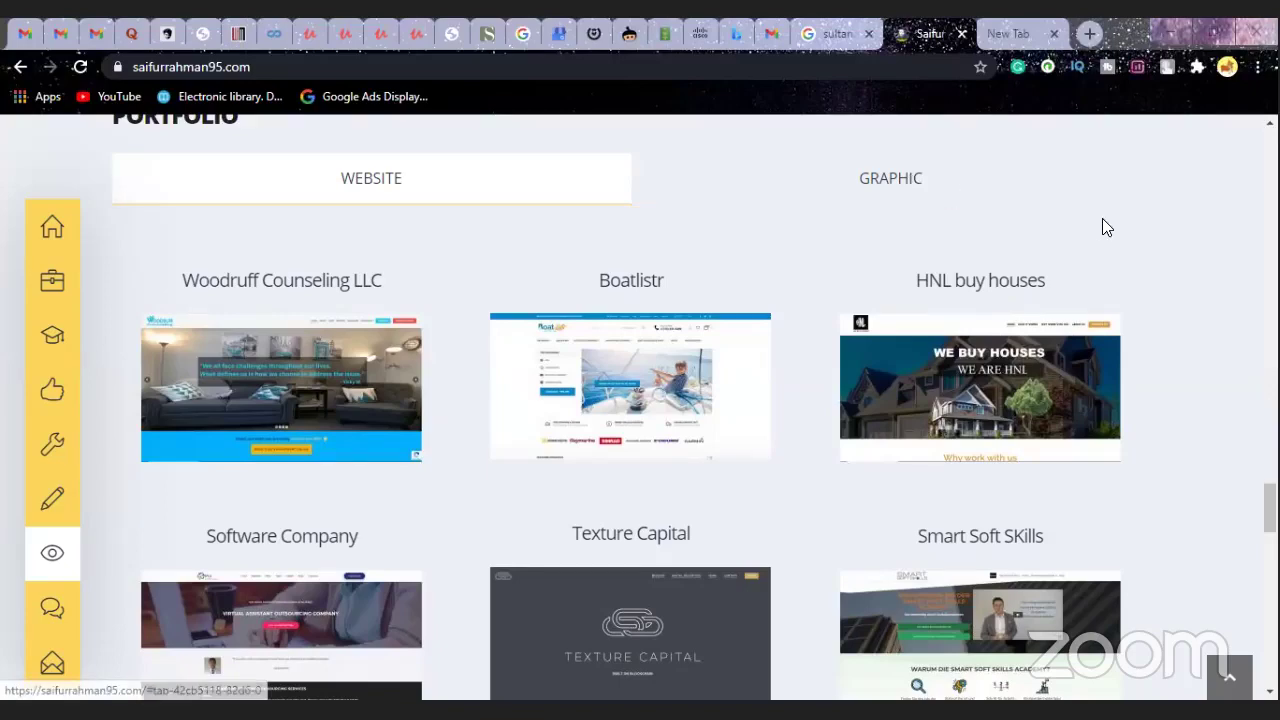
- Scroll to the next Portfolio row with the Marinos Pizza & Sub and Business Growth projects
scroll(1102, 218, "down", 1)
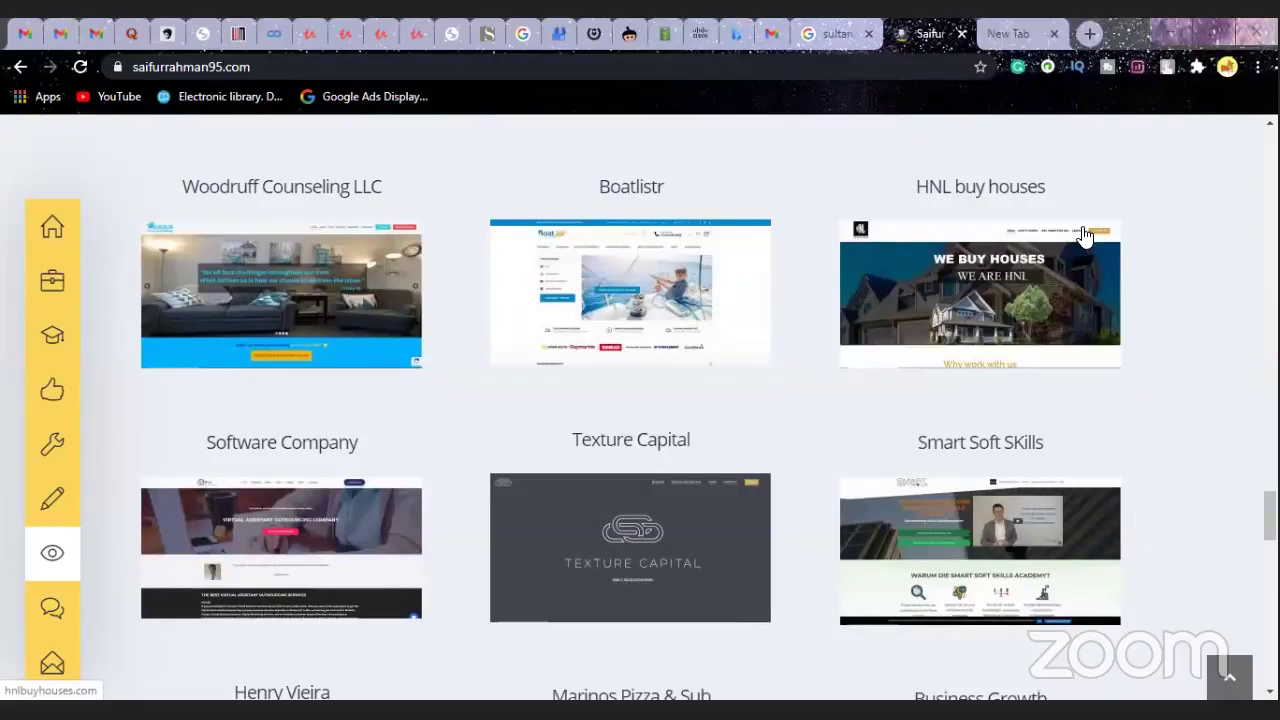
scroll(1085, 235, "down", 1)
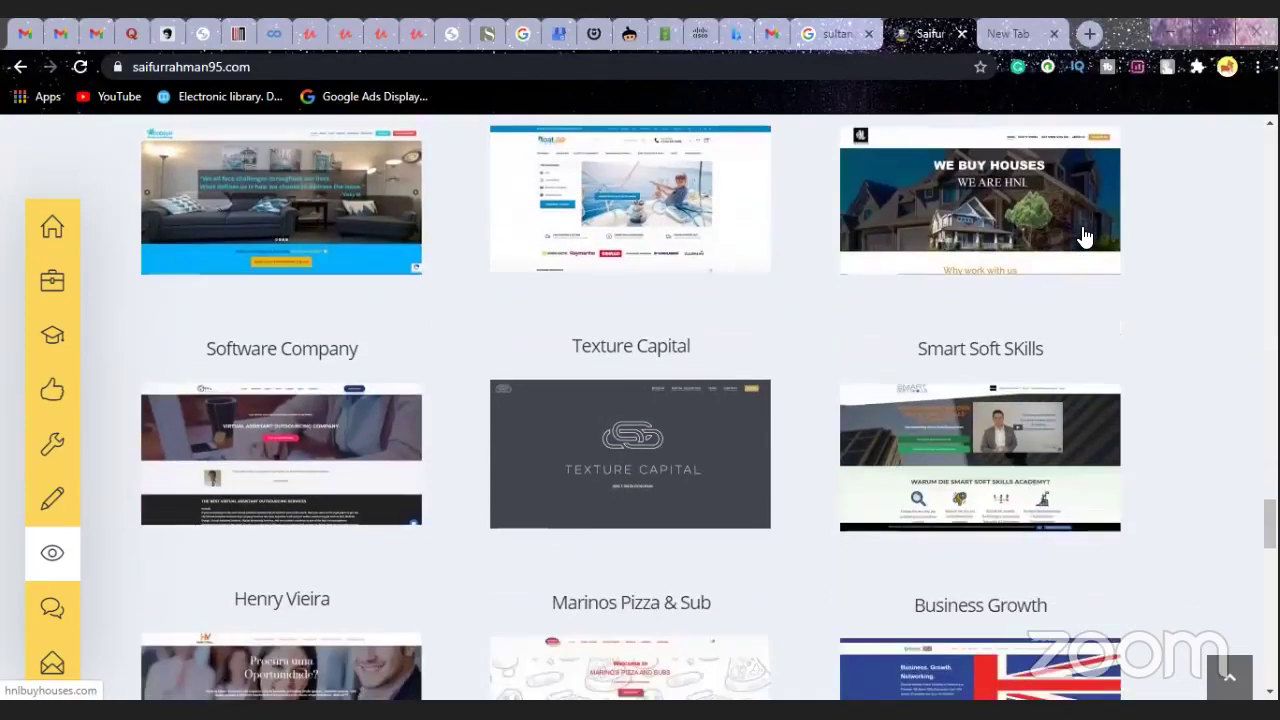
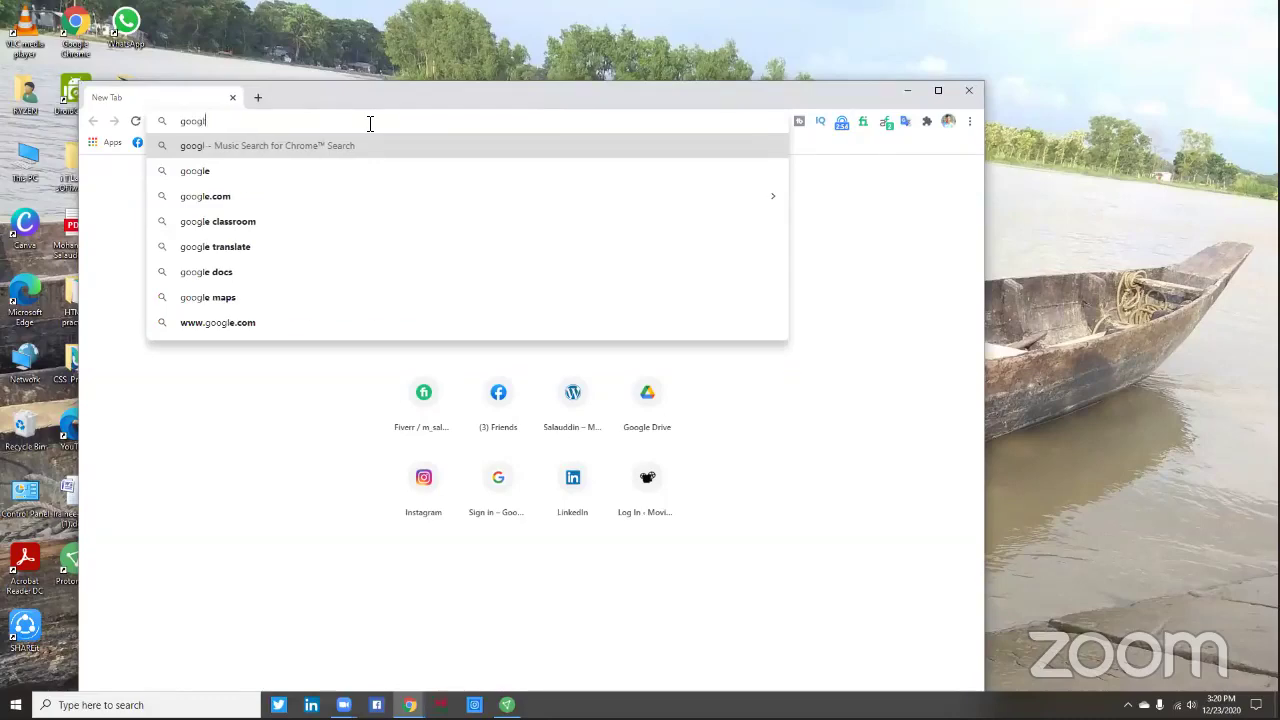
- Finish typing 'google my business' as the search in the new Chrome tab
type("b")
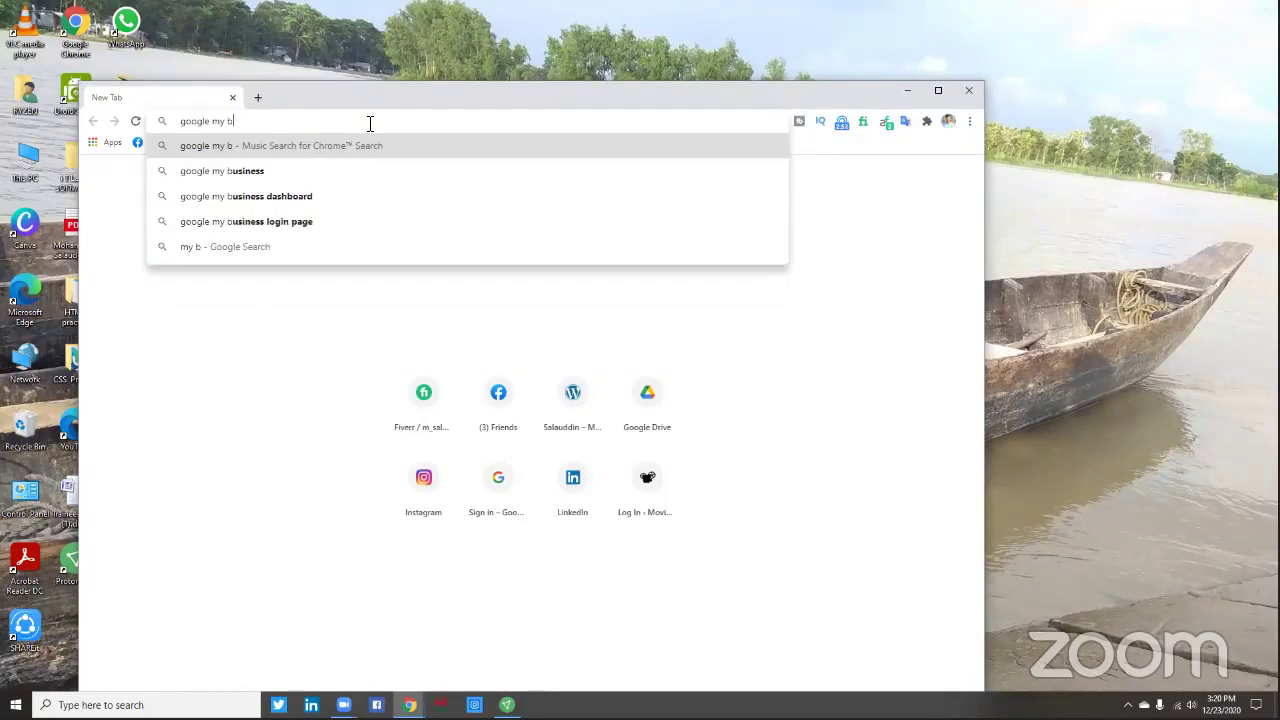
type("usiness")
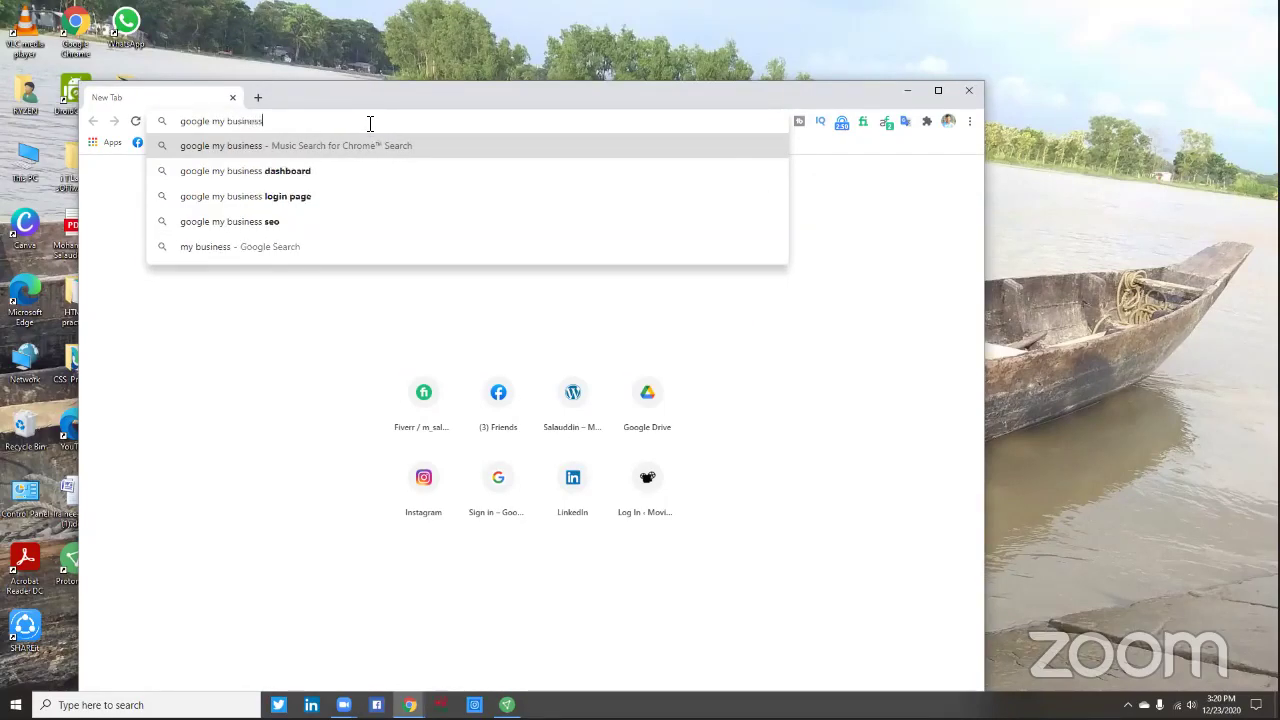
- Run the 'google my business' search and close the ad page opened by mistake
left_click(236, 147)
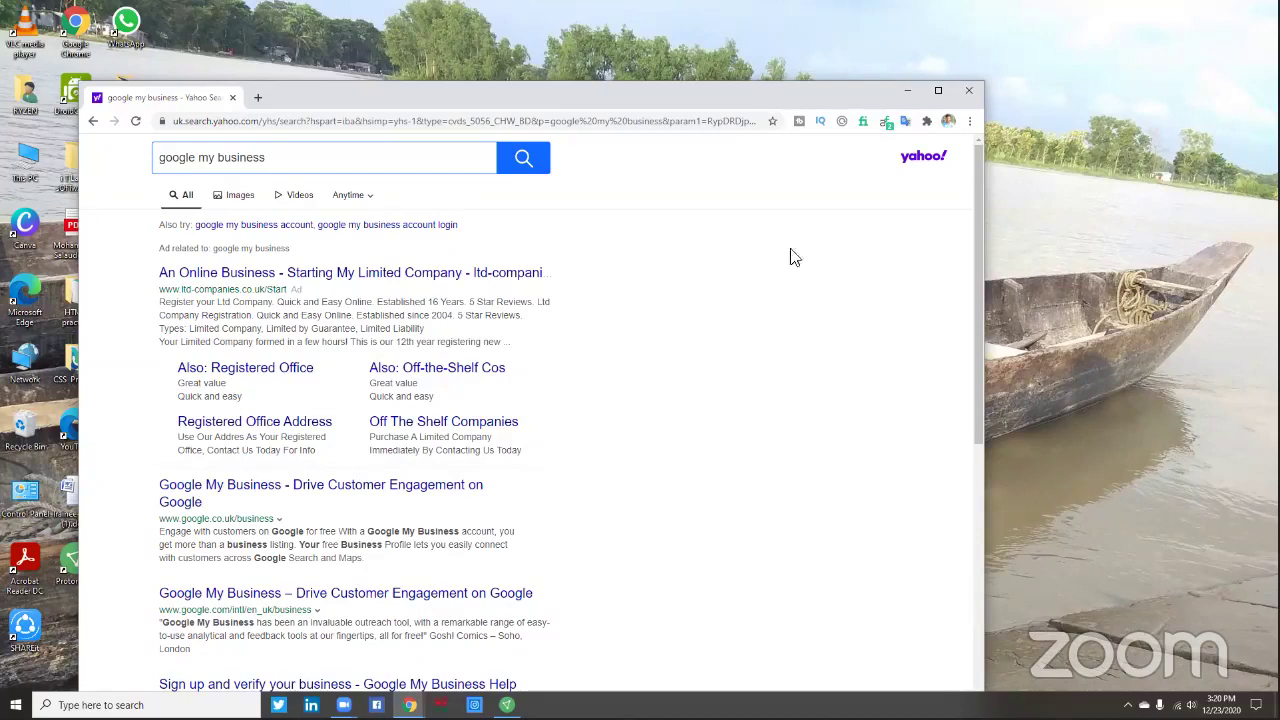
left_click(362, 280)
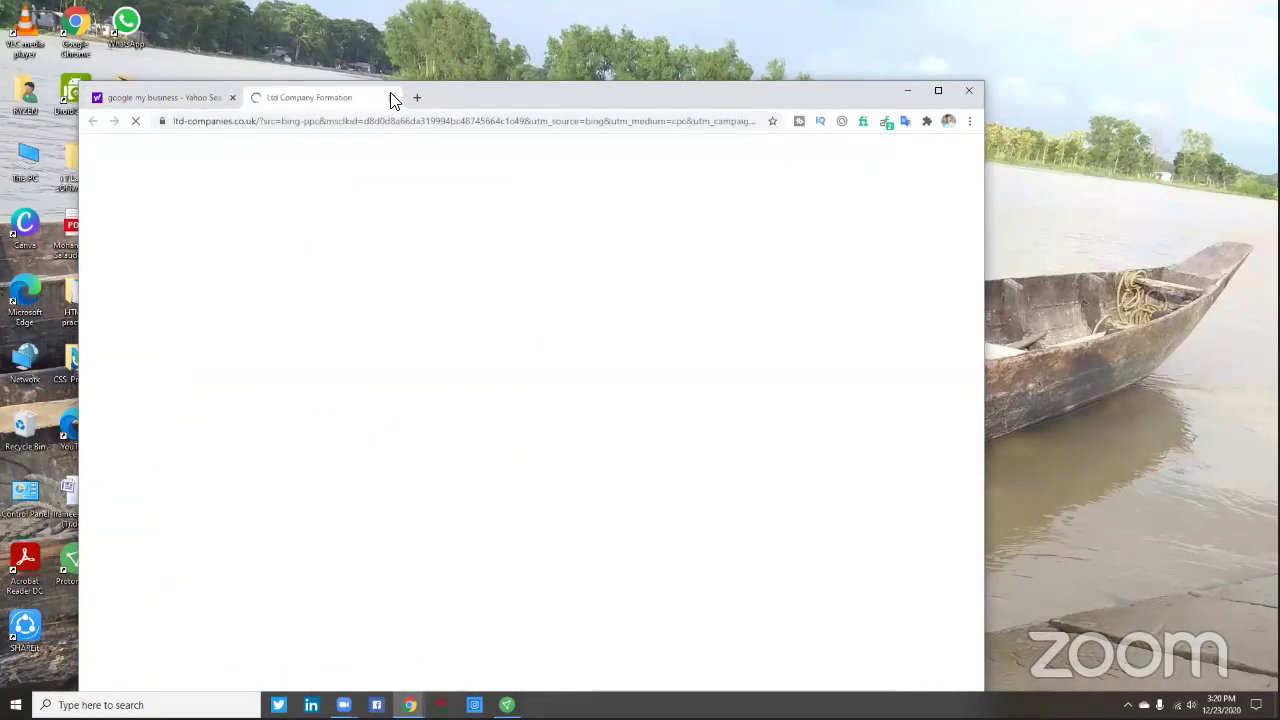
key("ctrl+w")
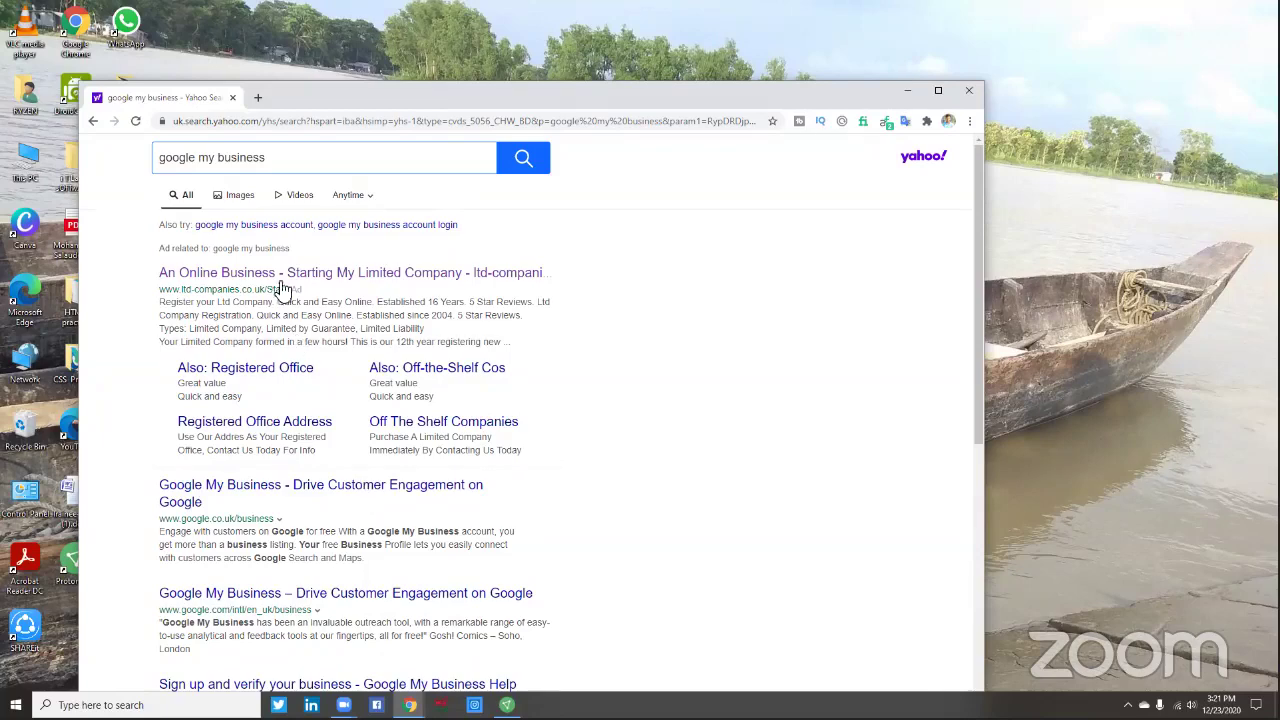
left_click(278, 163)
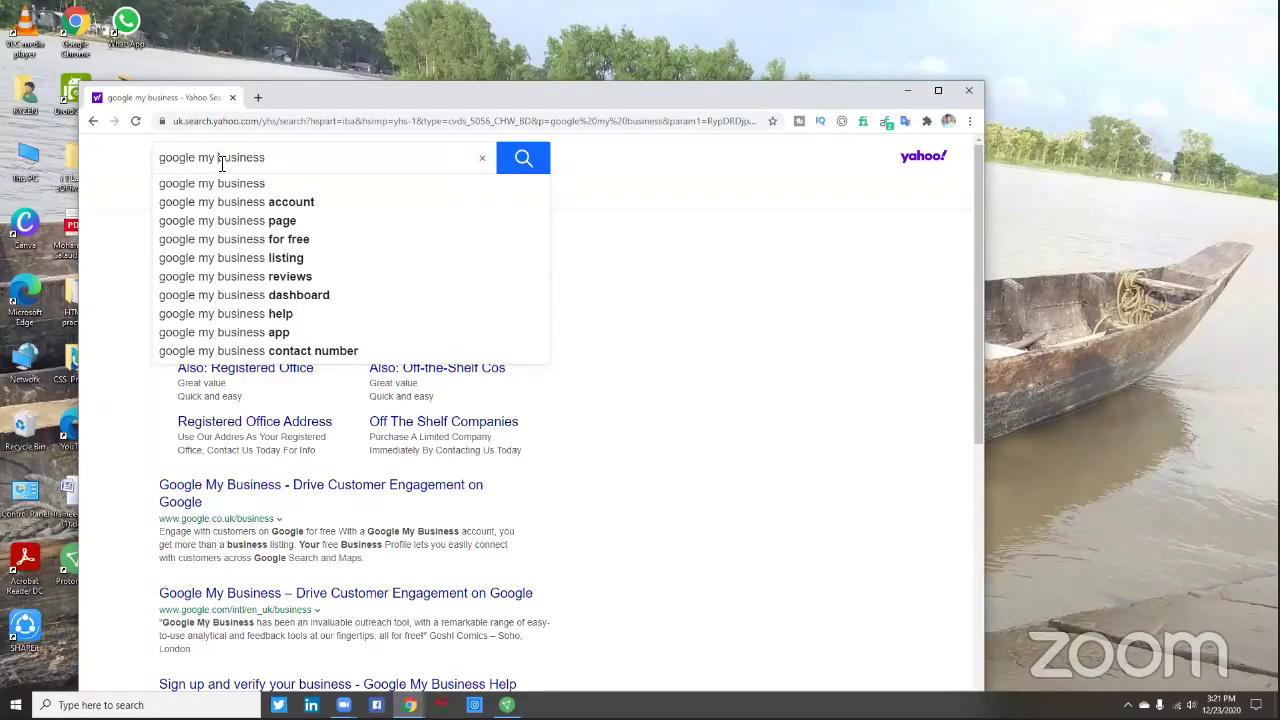
left_click(221, 163)
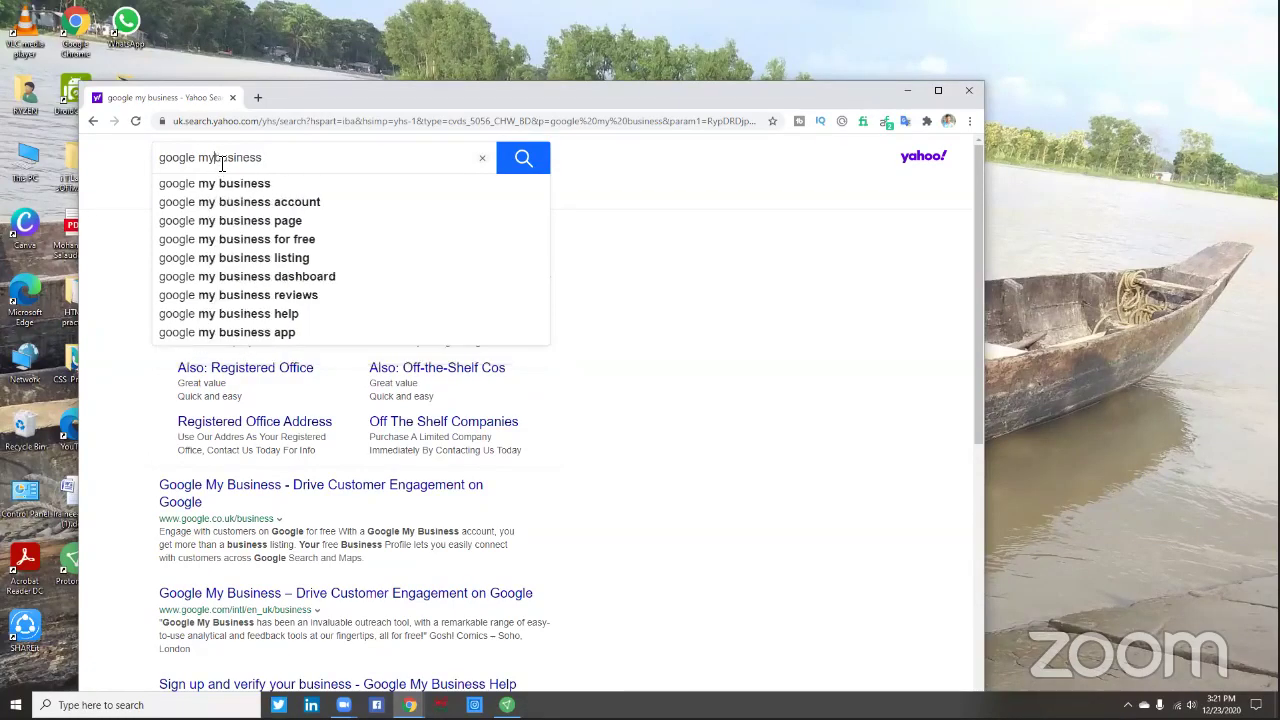
key("BackSpace")
key("BackSpace")
key("BackSpace")
key("BackSpace")
key("BackSpace")
key("BackSpace")
key("BackSpace")
key("BackSpace")
key("BackSpace")
key("BackSpace")
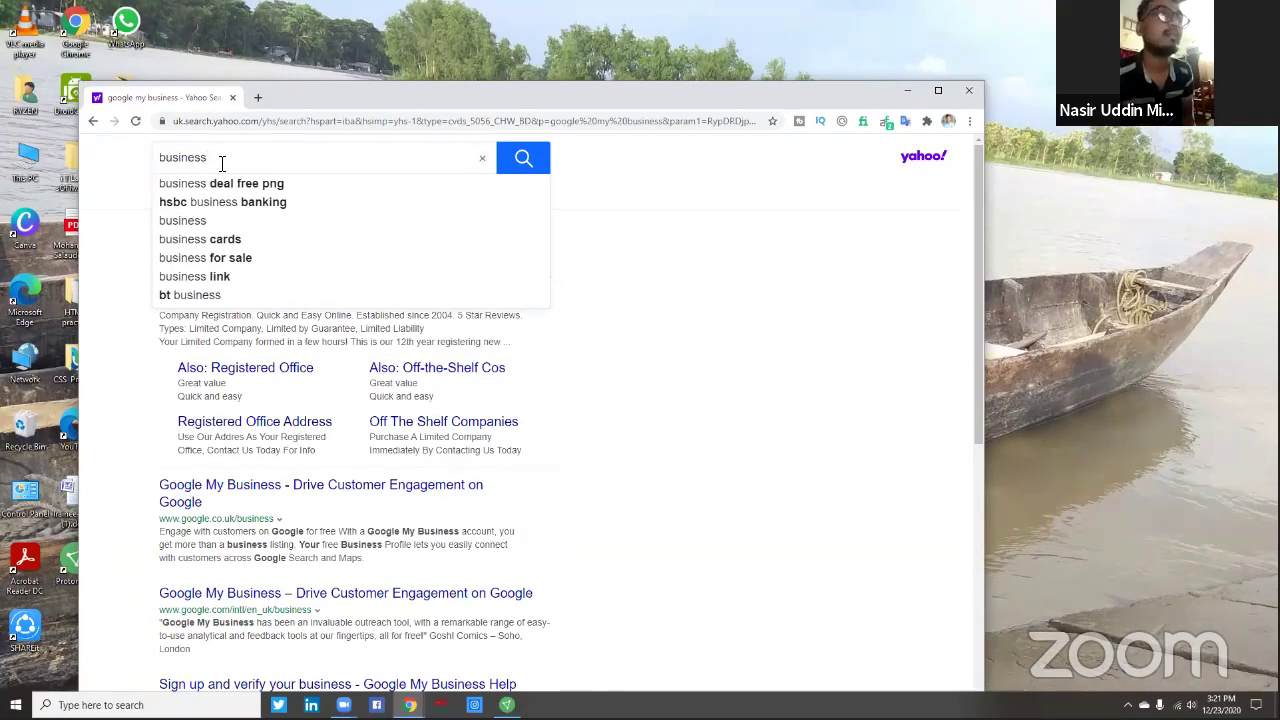
type(".")
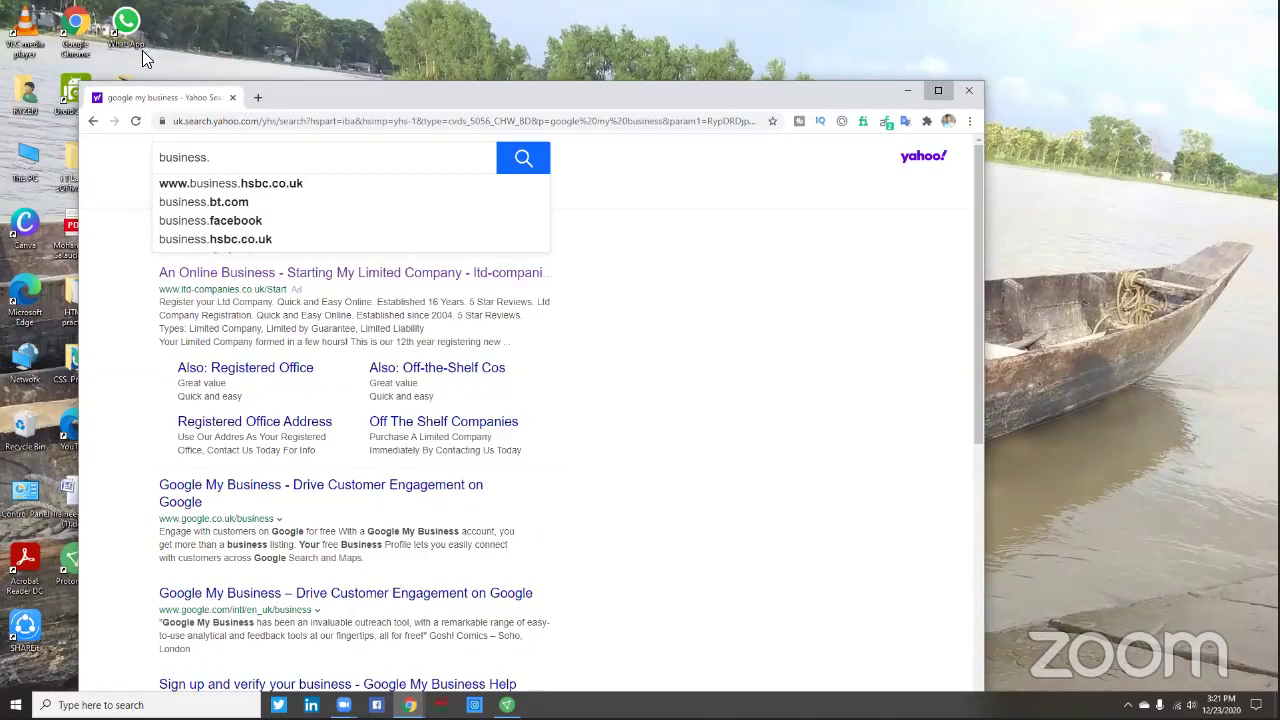
double_click(300, 90)
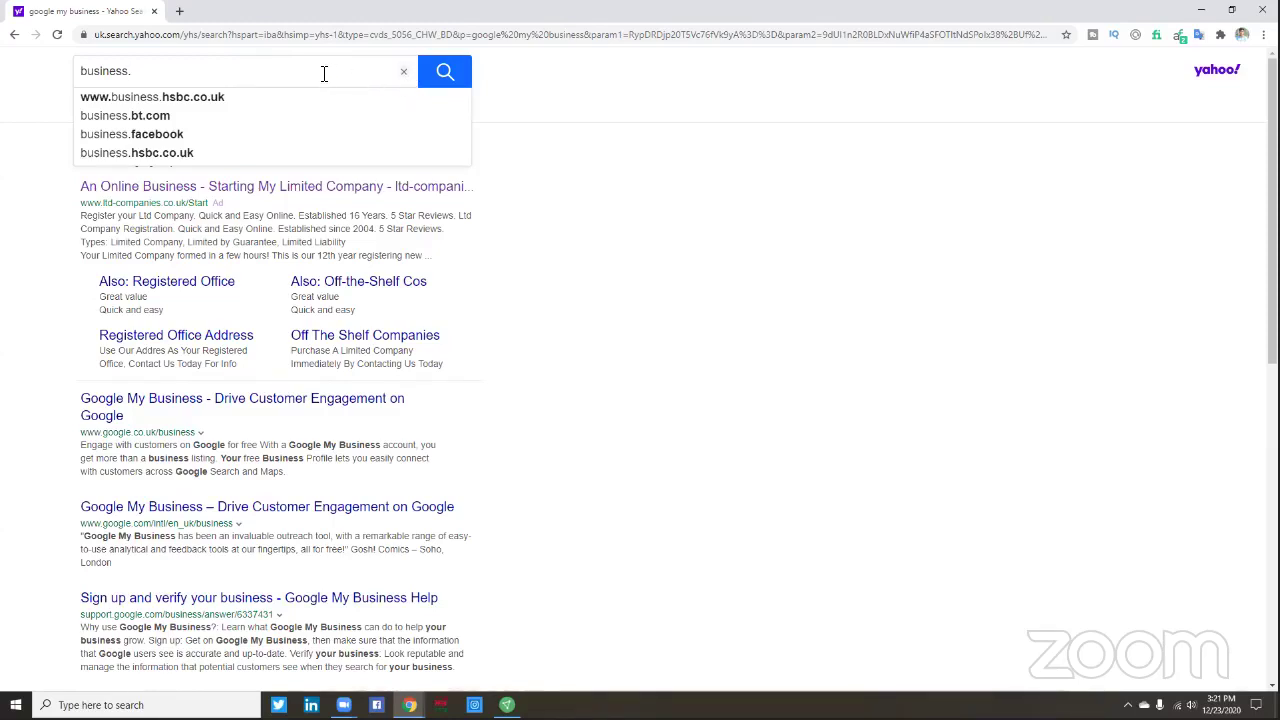
key("BackSpace")
key("BackSpace")
key("BackSpace")
key("BackSpace")
key("BackSpace")
key("BackSpace")
key("BackSpace")
key("BackSpace")
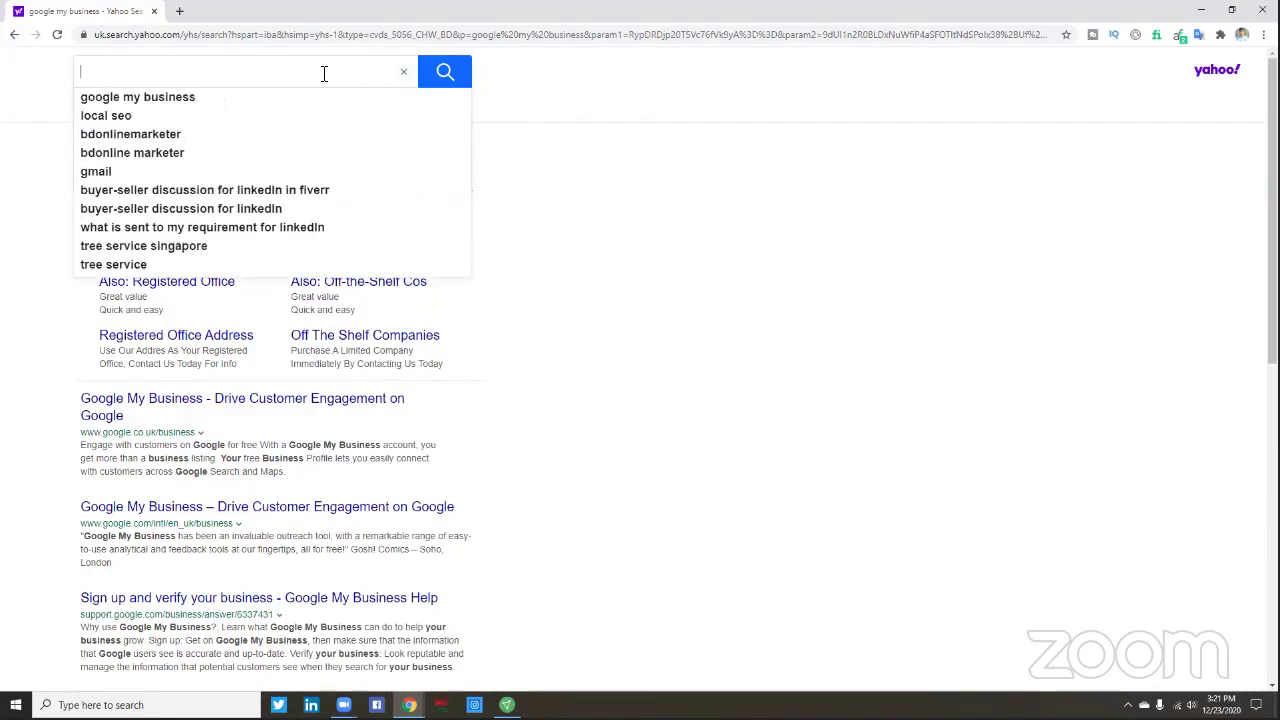
type("www.")
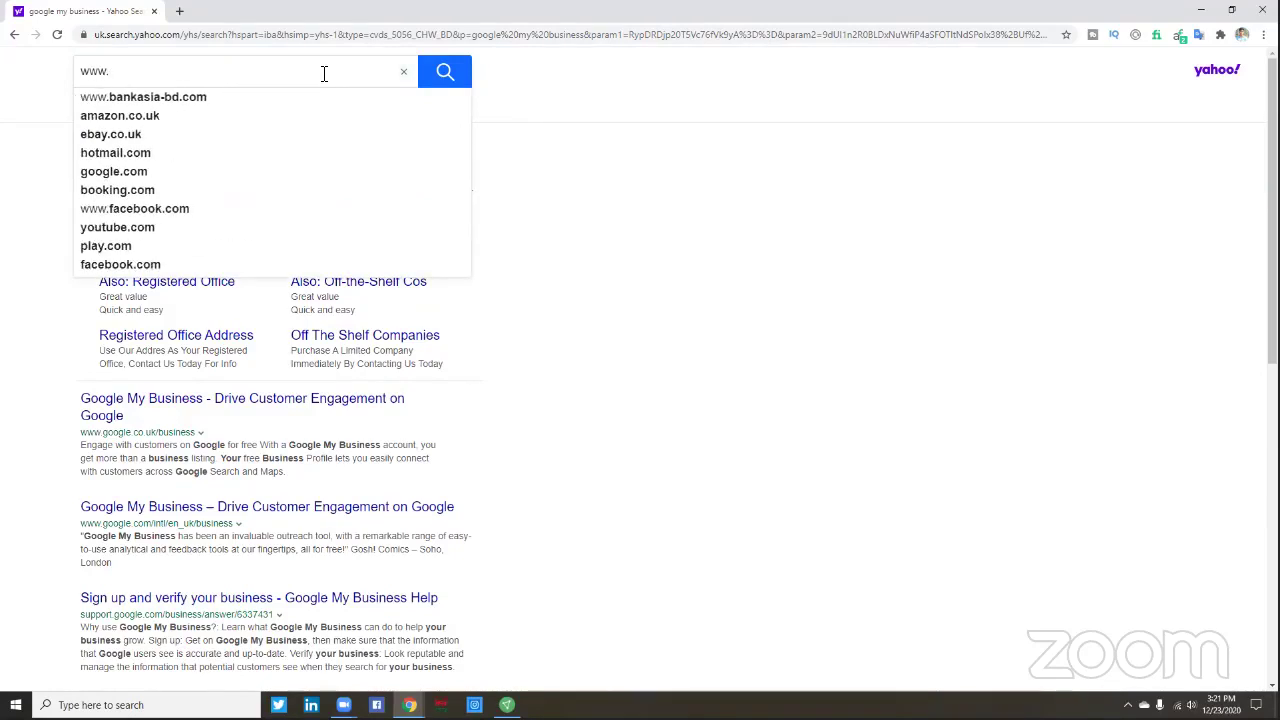
left_click(500, 55)
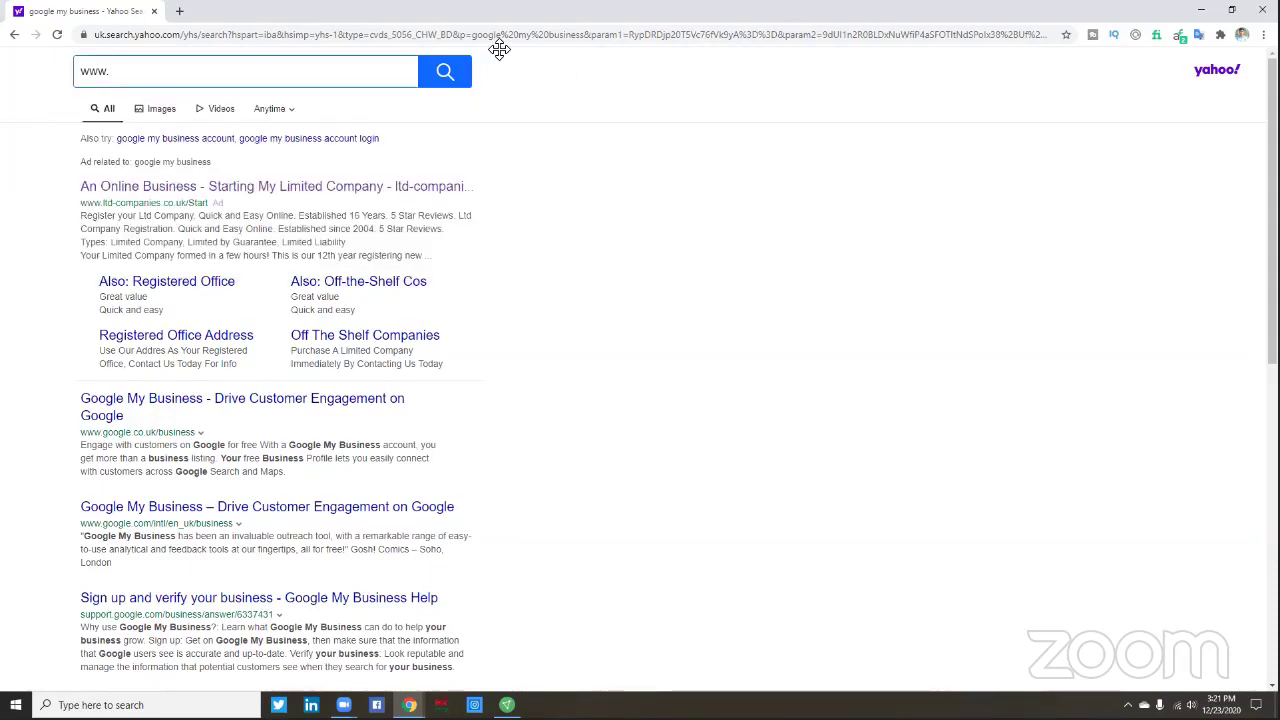
left_click(180, 11)
type("www.")
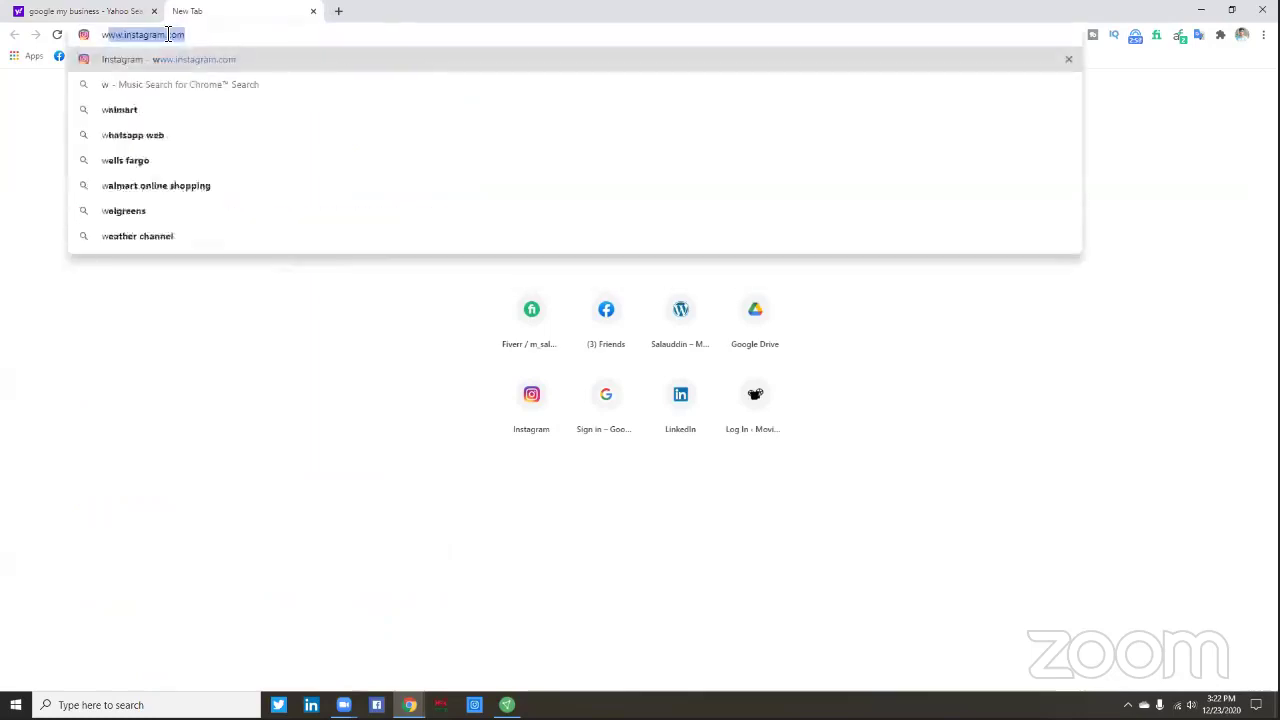
type("g")
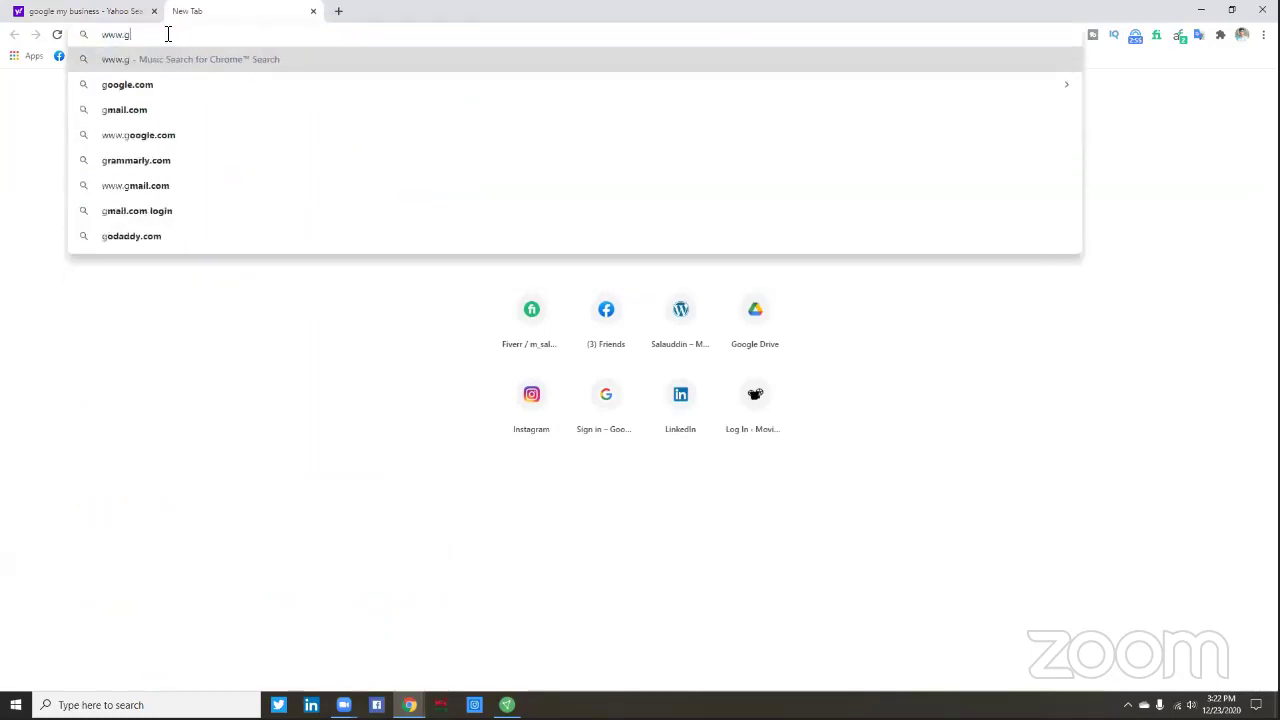
type("oogle.com")
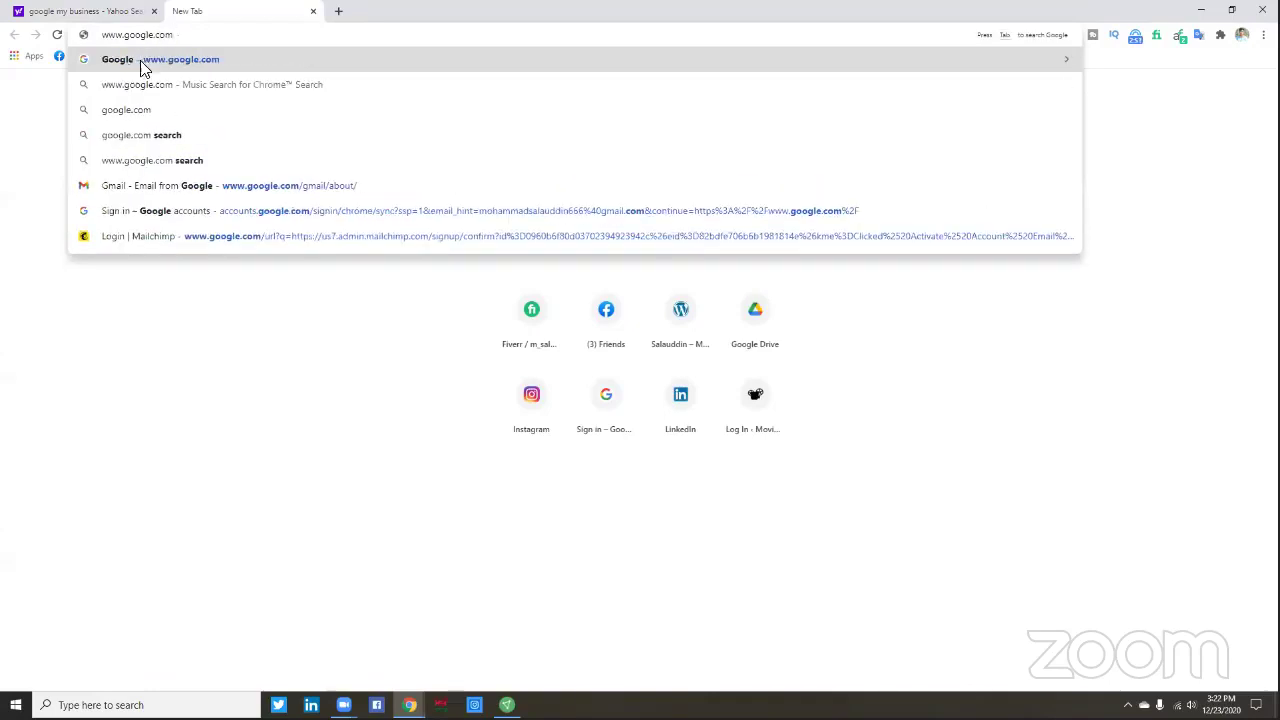
left_click(157, 62)
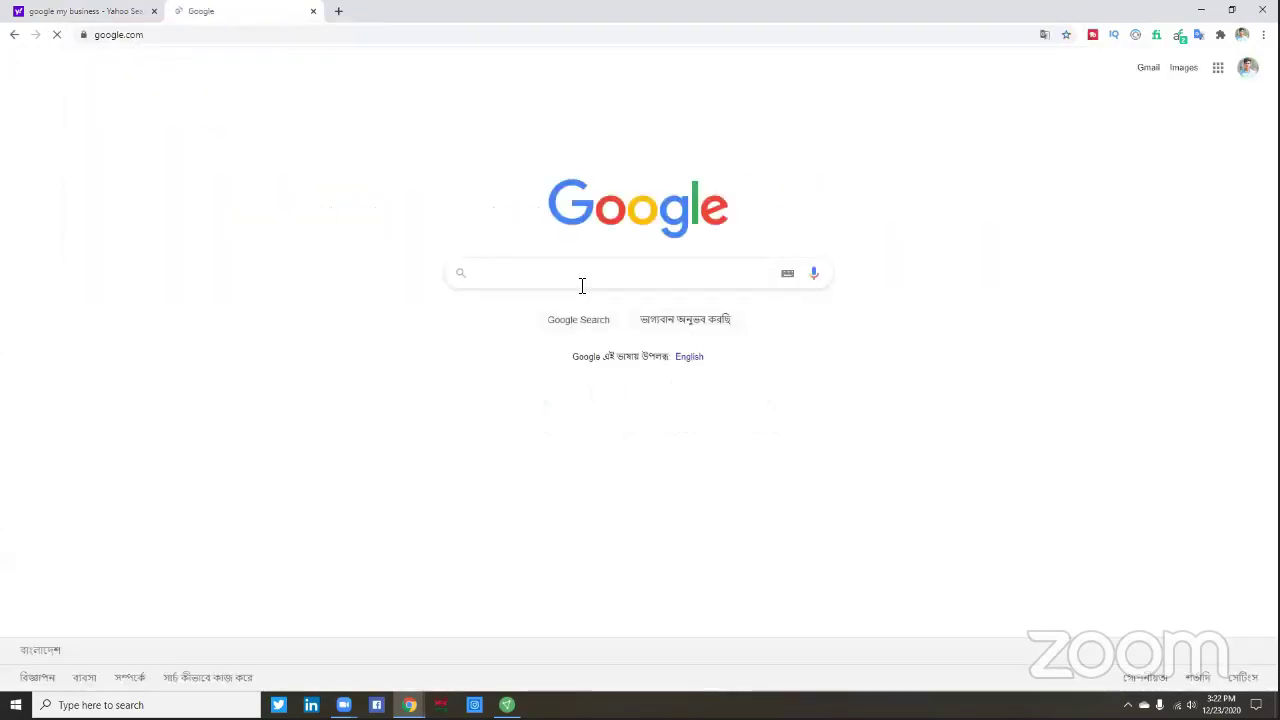
- Search Google for 'business google com'
left_click(582, 285)
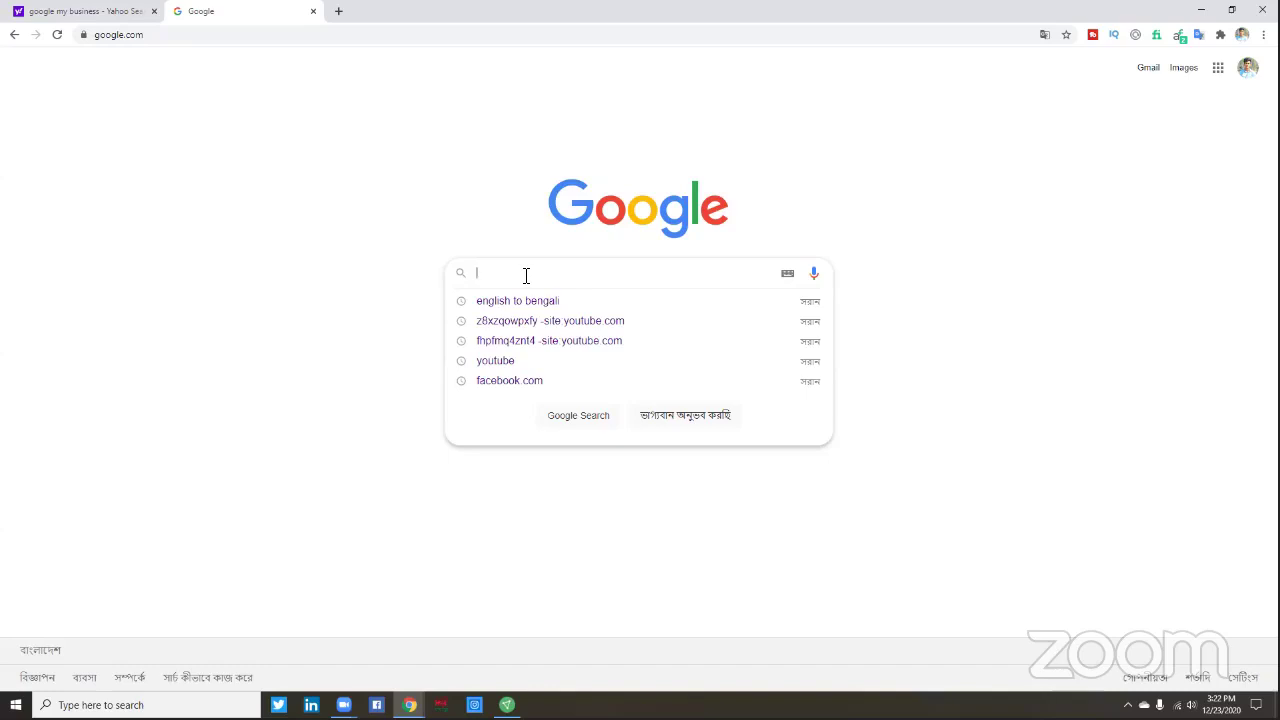
type("businee")
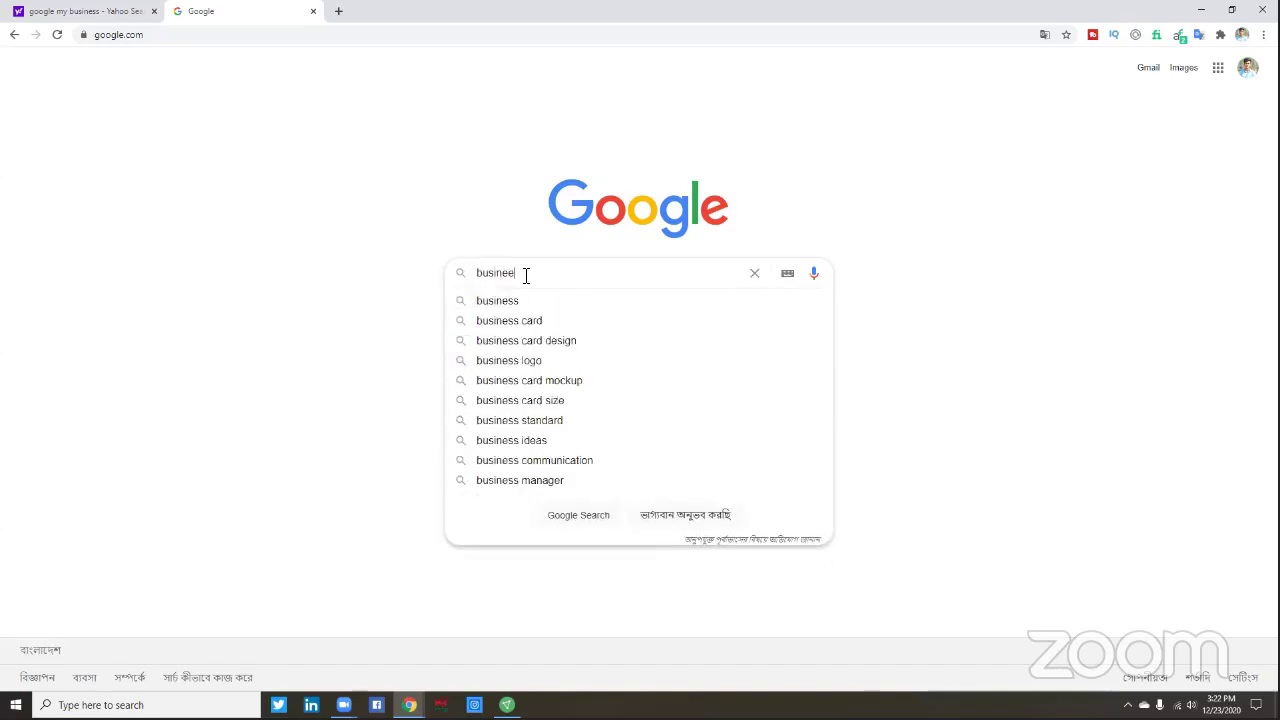
key("BackSpace")
type("ss ")
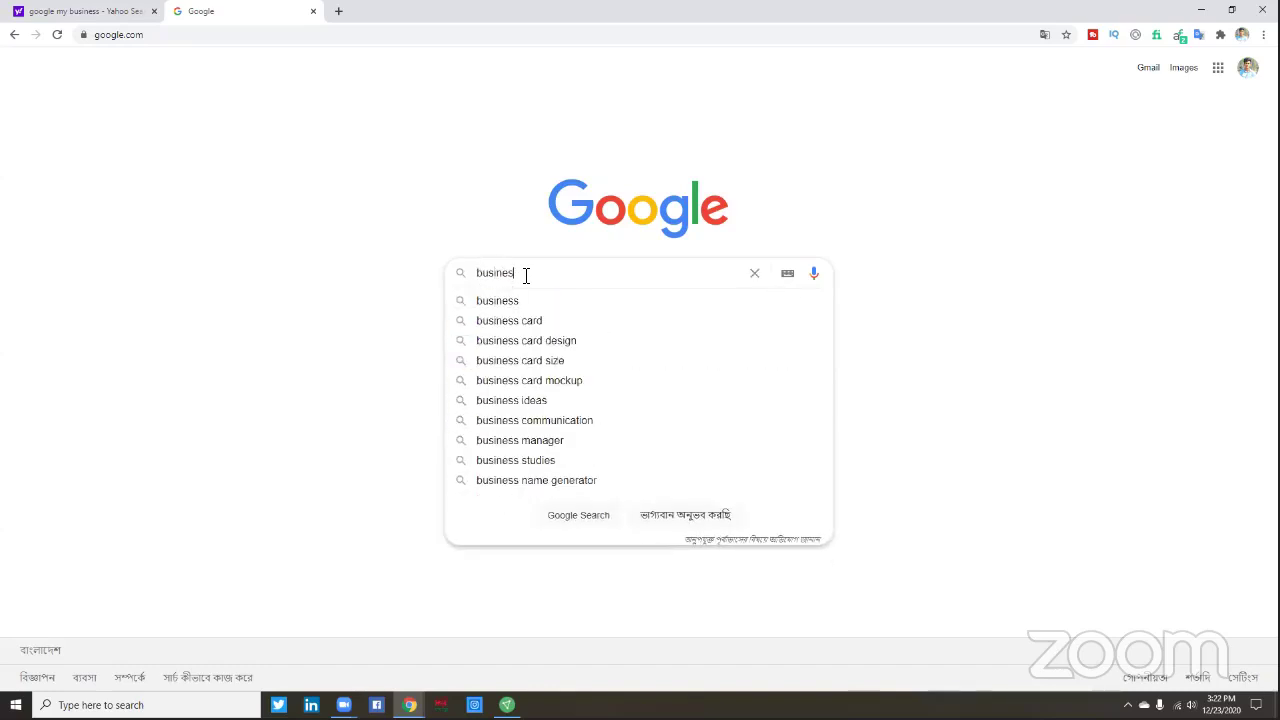
type("goo")
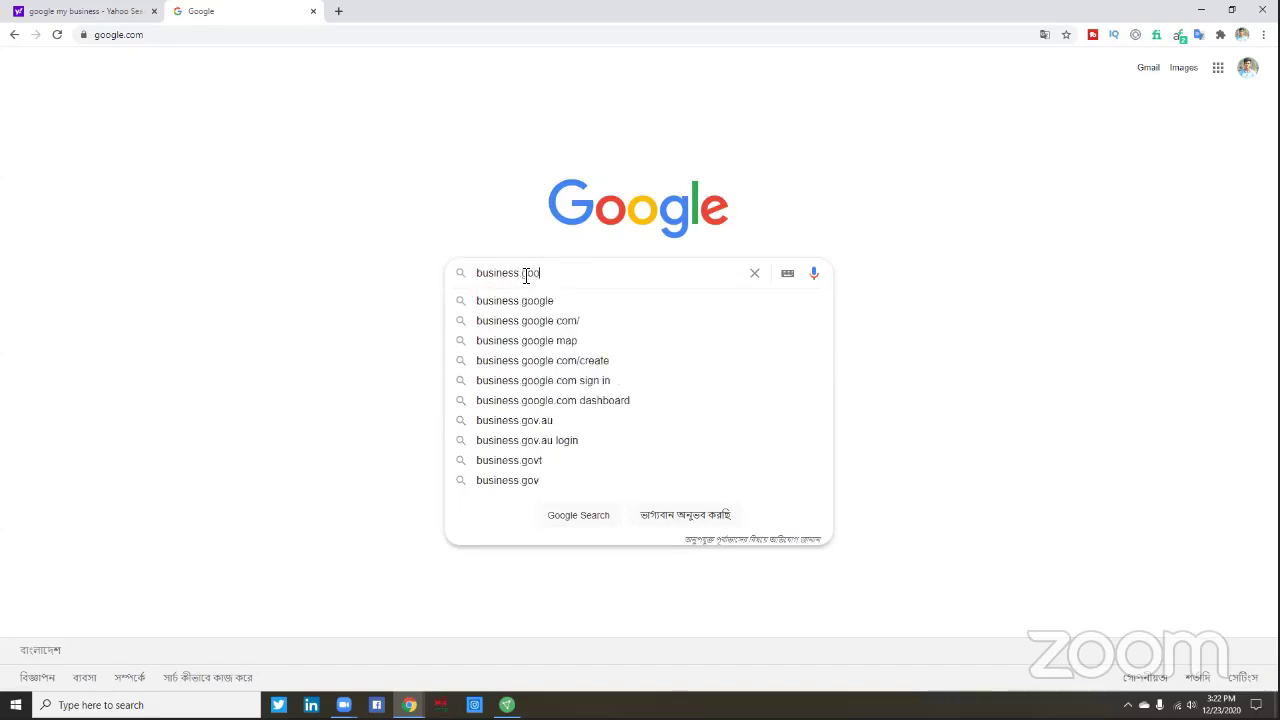
type("gle co")
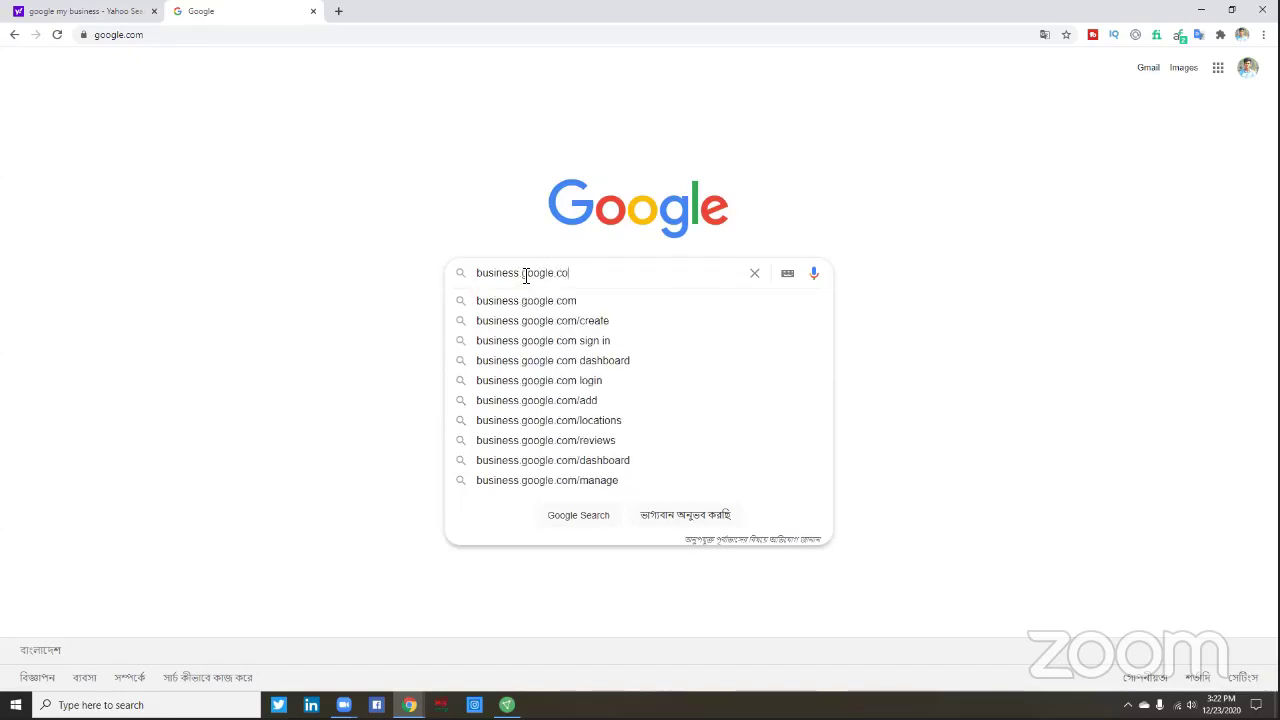
type("m")
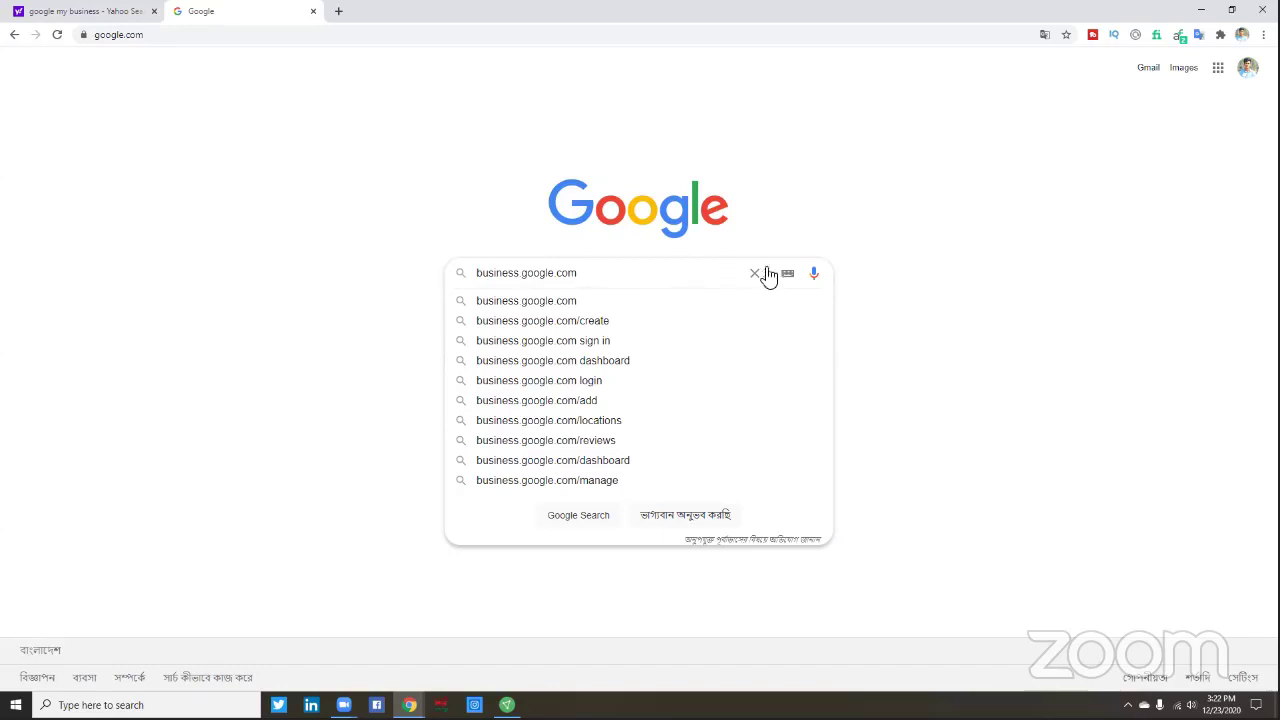
left_click(538, 304)
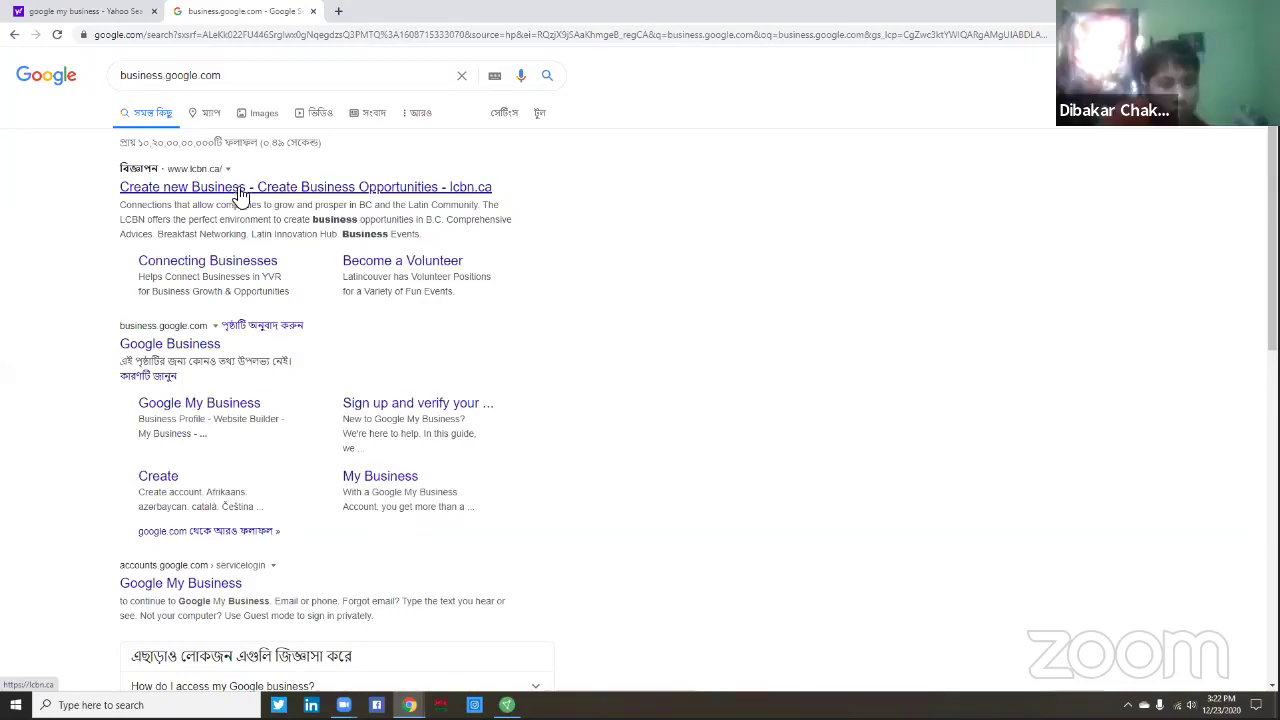
- Open the 'Google My Business' sitelink from the business.google.com results
scroll(565, 317, "down", 1)
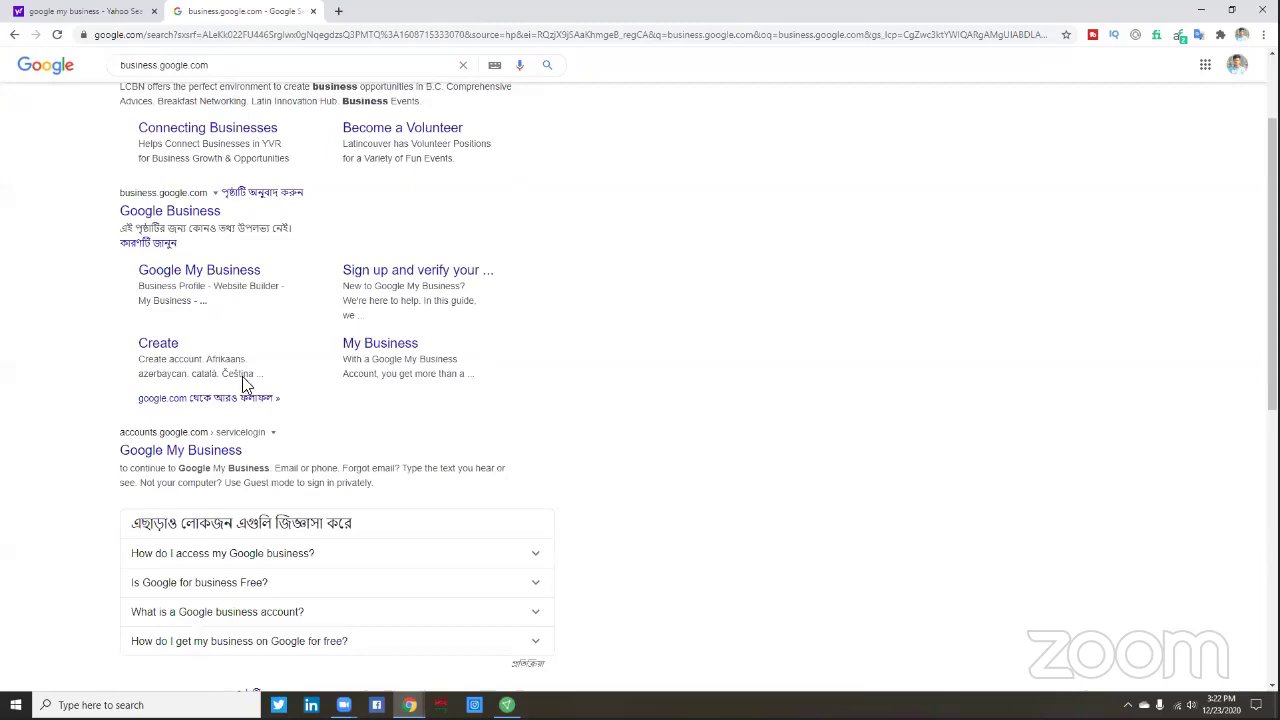
left_click(183, 275)
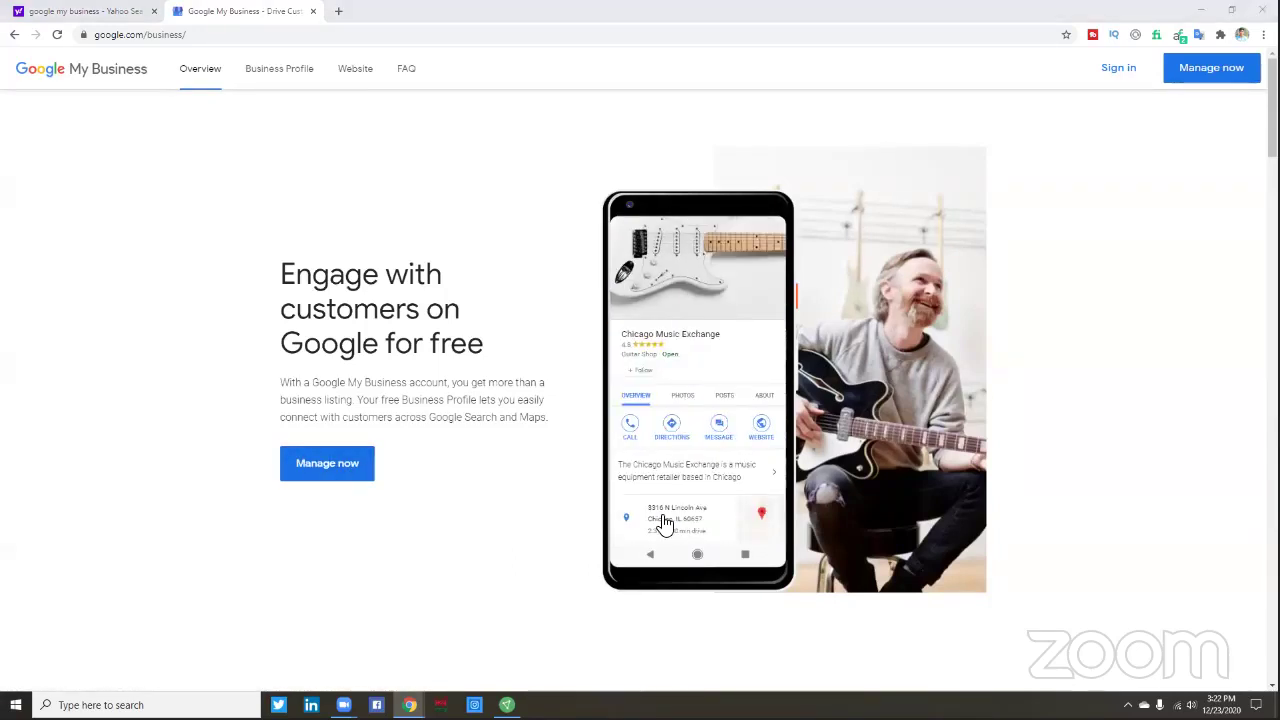
- Start adding a new business to Google, with the page zoomed to 125%
left_click(323, 465)
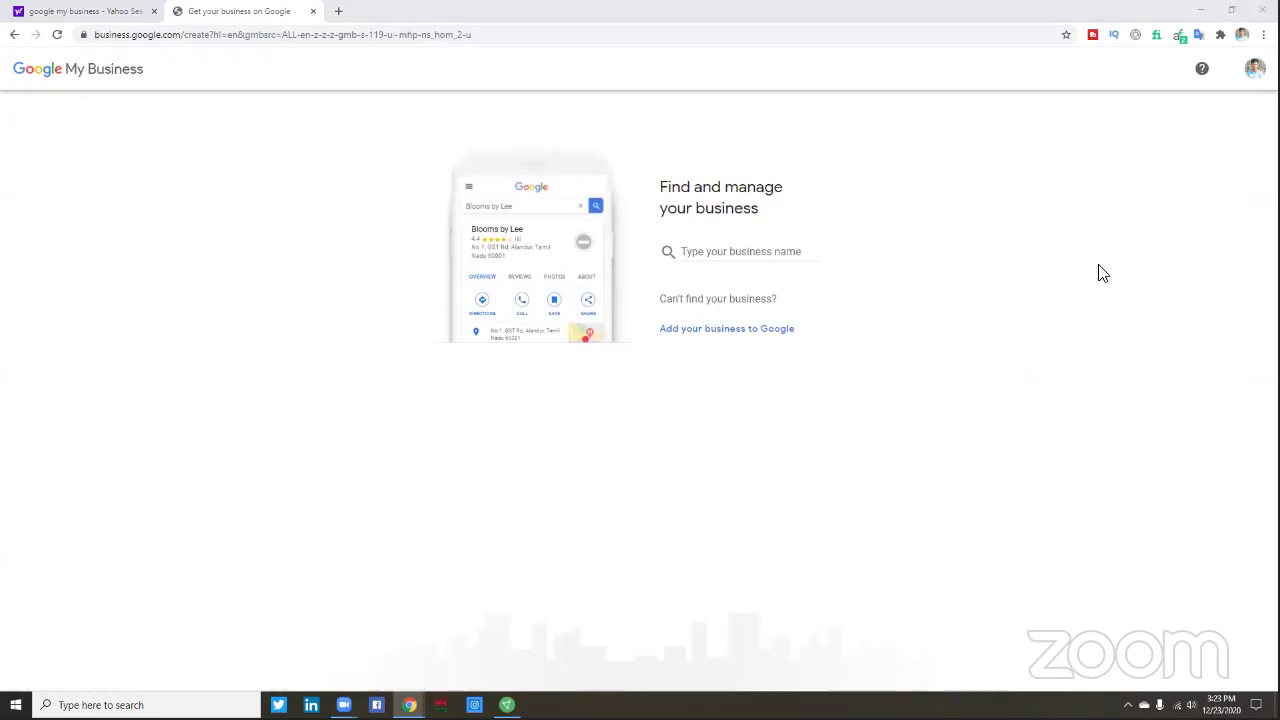
left_click(720, 330)
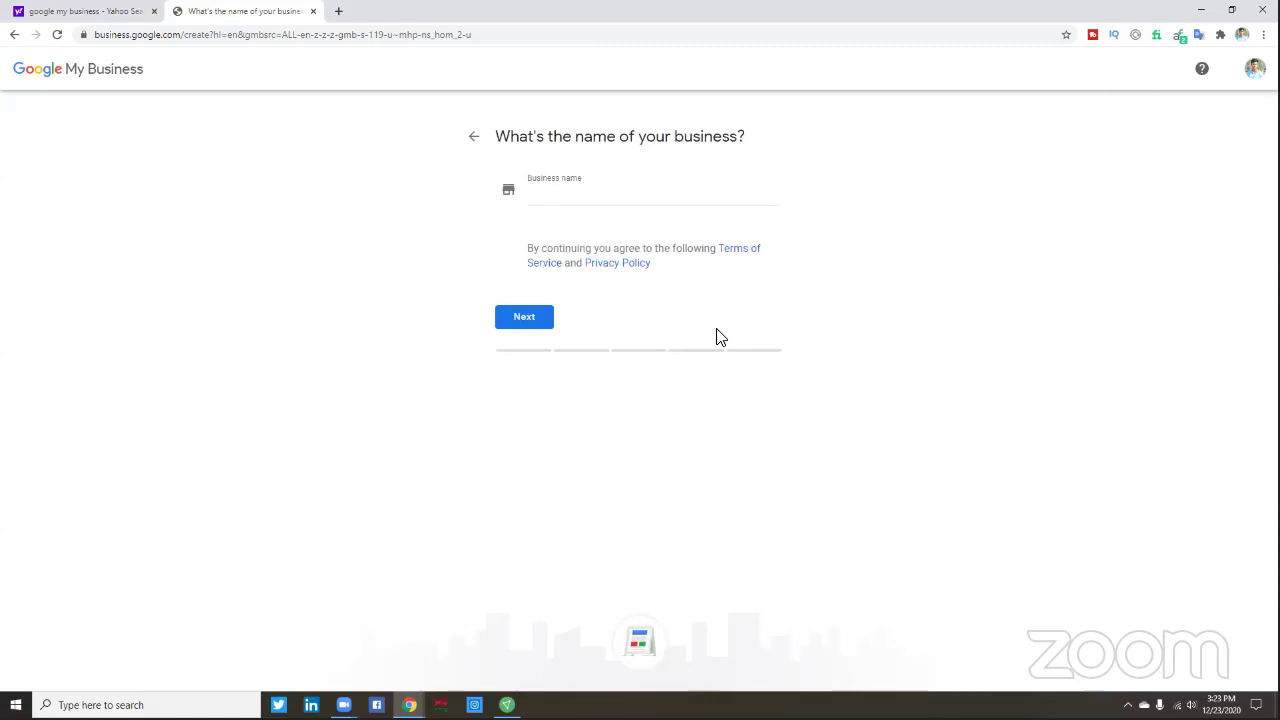
key("ctrl+plus")
key("ctrl+plus")
key("ctrl+plus")
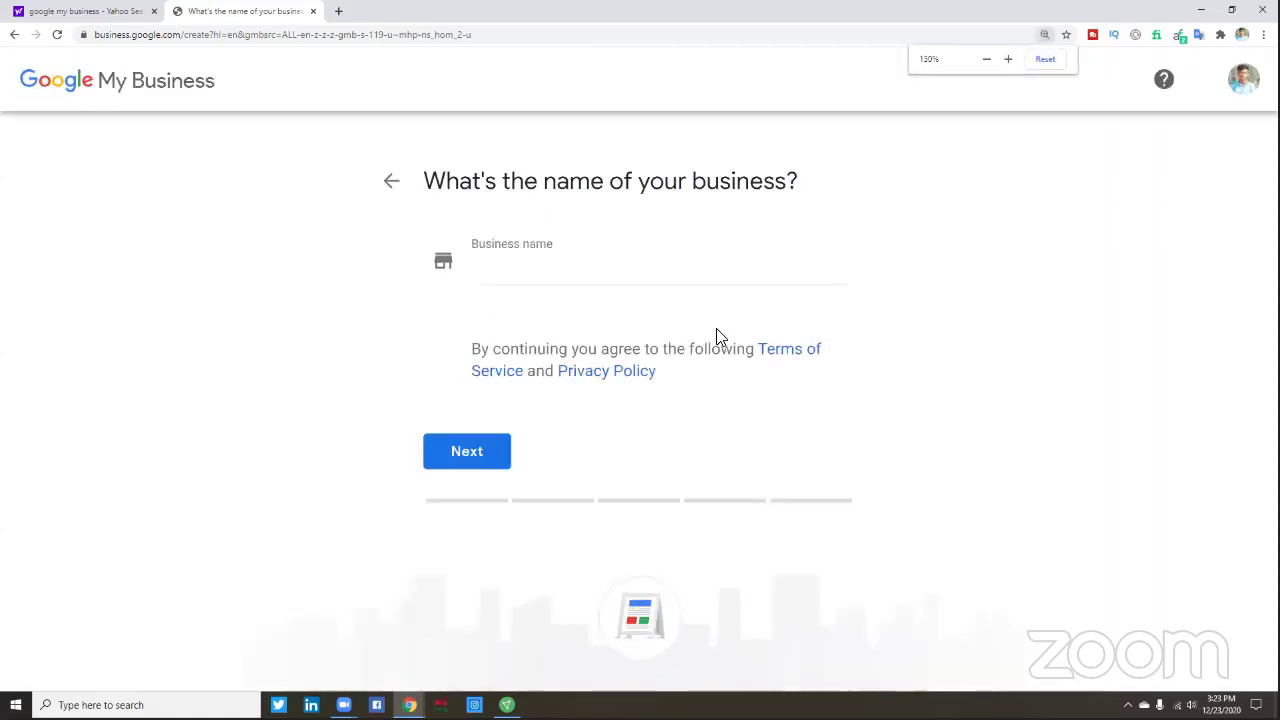
key("ctrl+minus")
key("ctrl+minus")
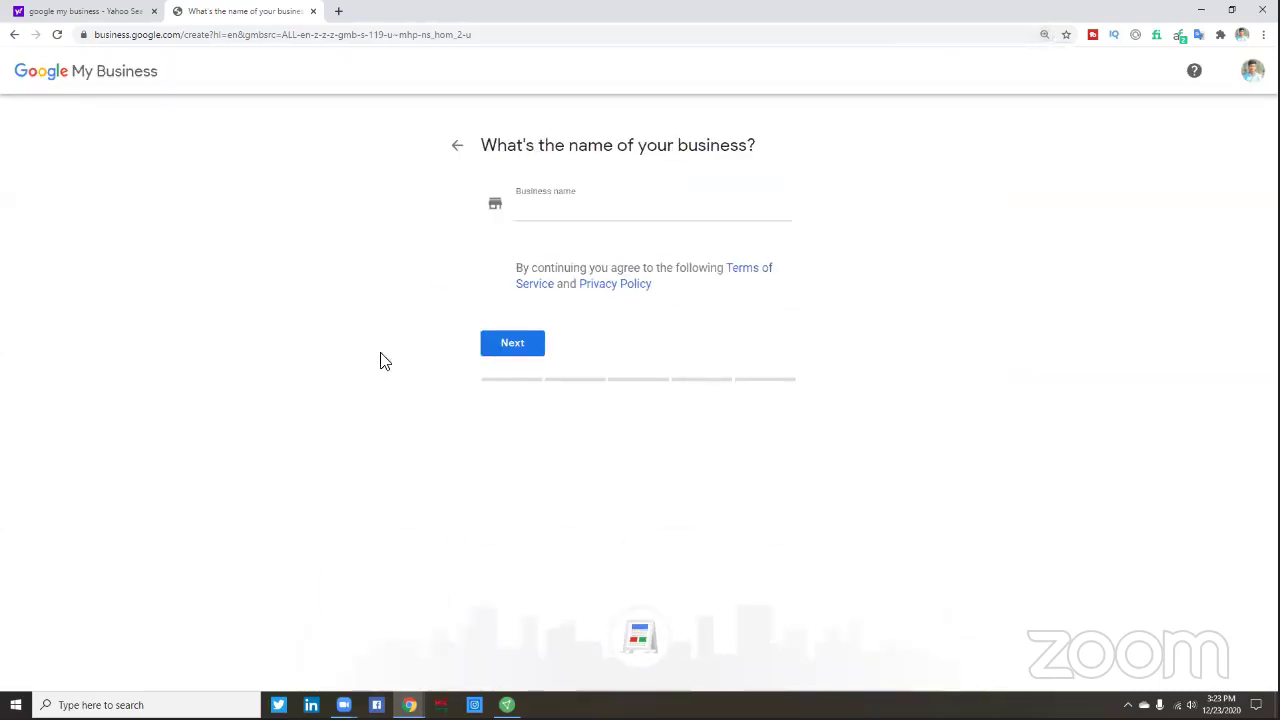
- Enter the owner's name as the business name and create the business with it
left_click(530, 217)
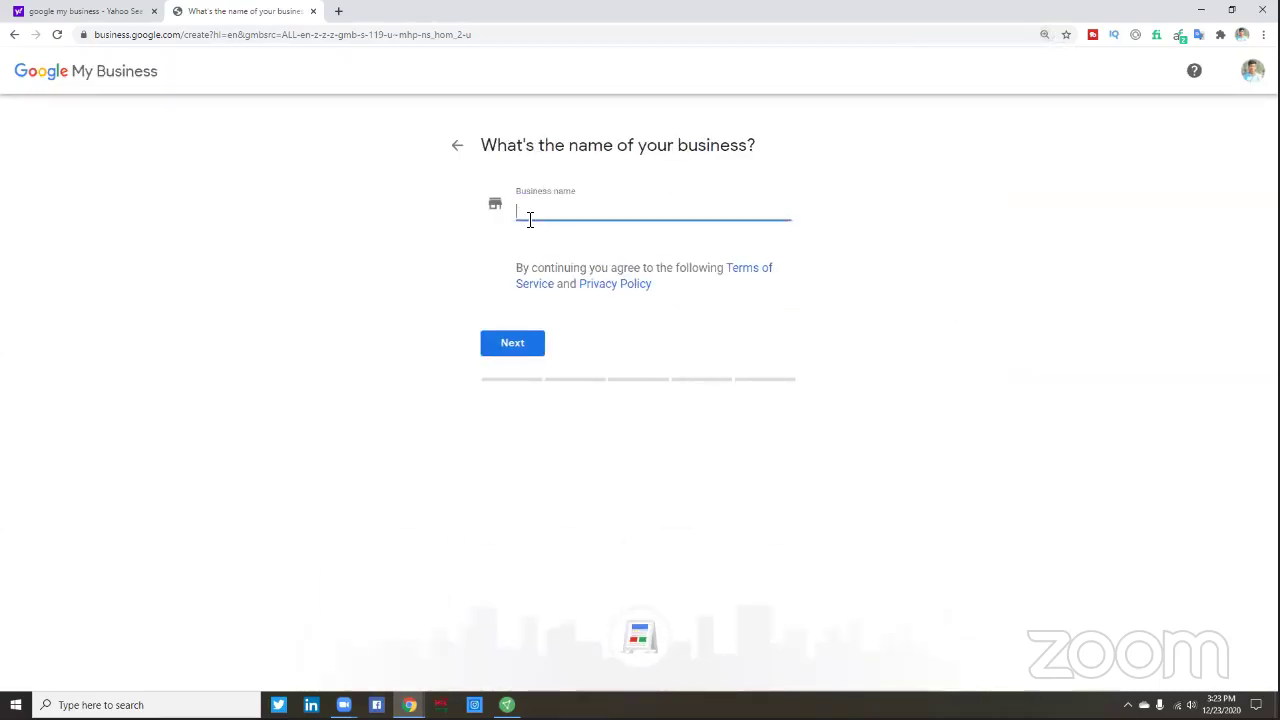
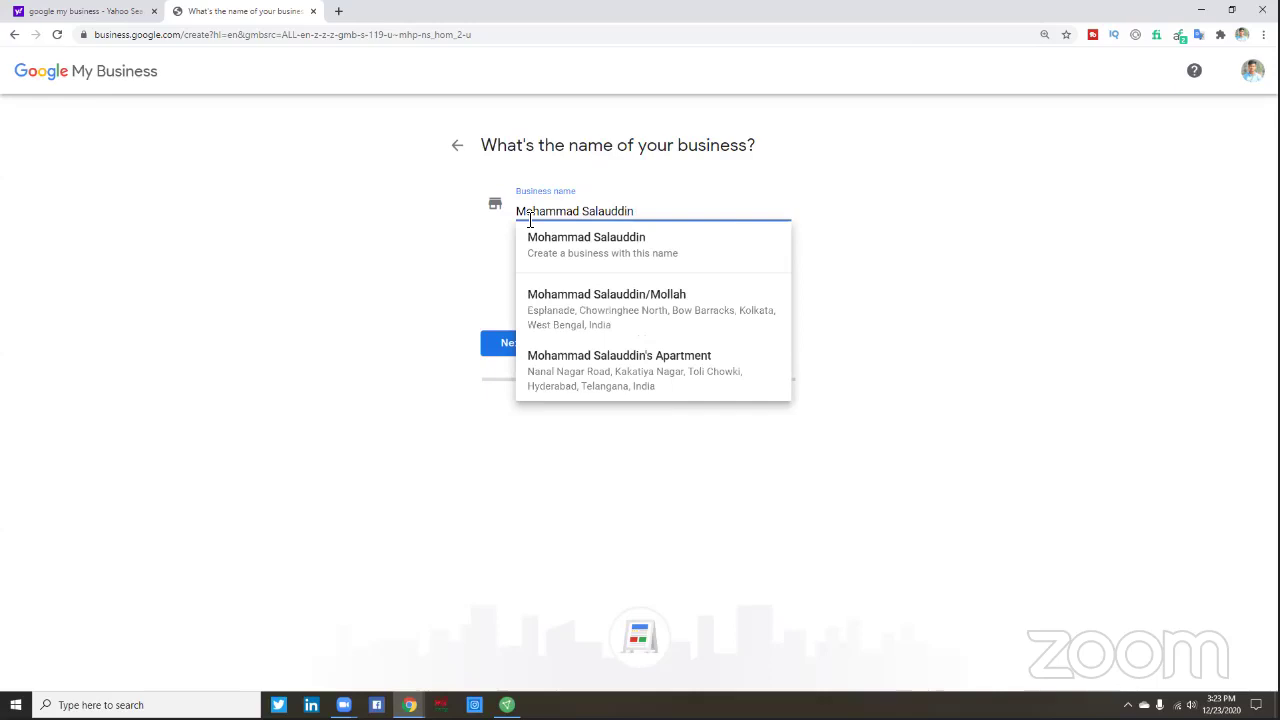
left_click(655, 250)
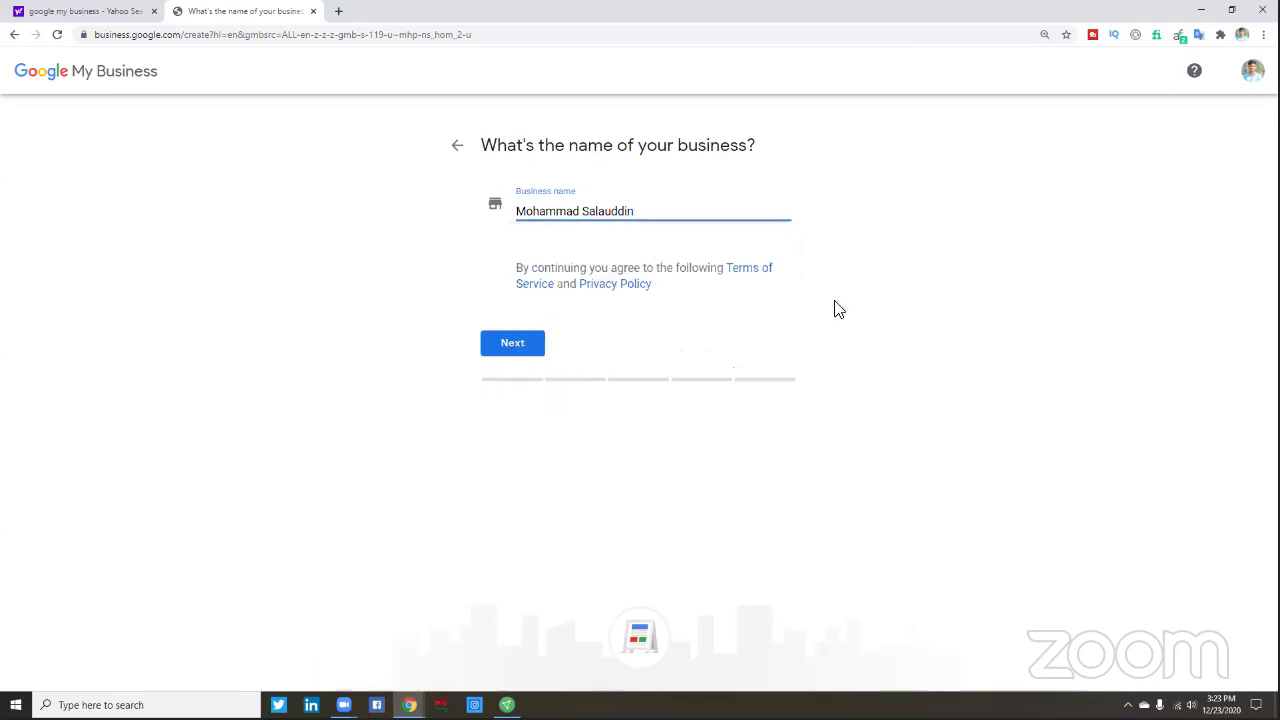
left_click(522, 346)
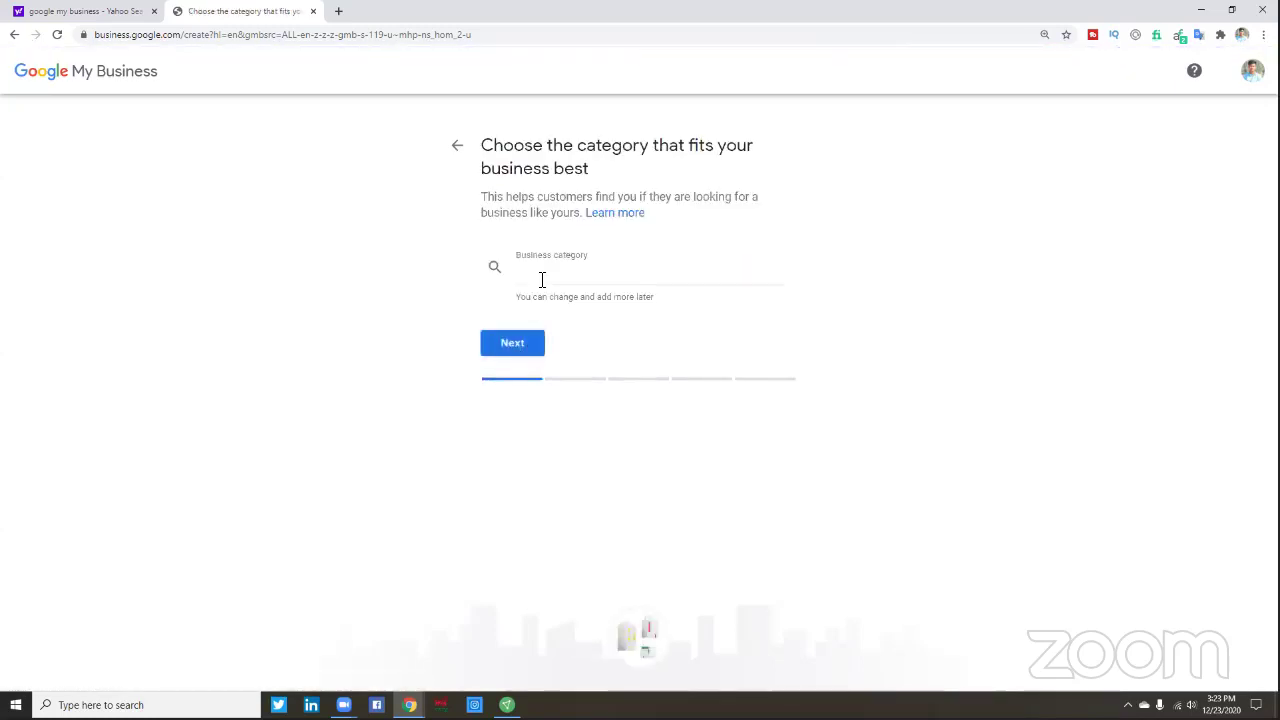
- Choose Marketing consultant as the category and answer Yes to a visitable location
left_click(543, 275)
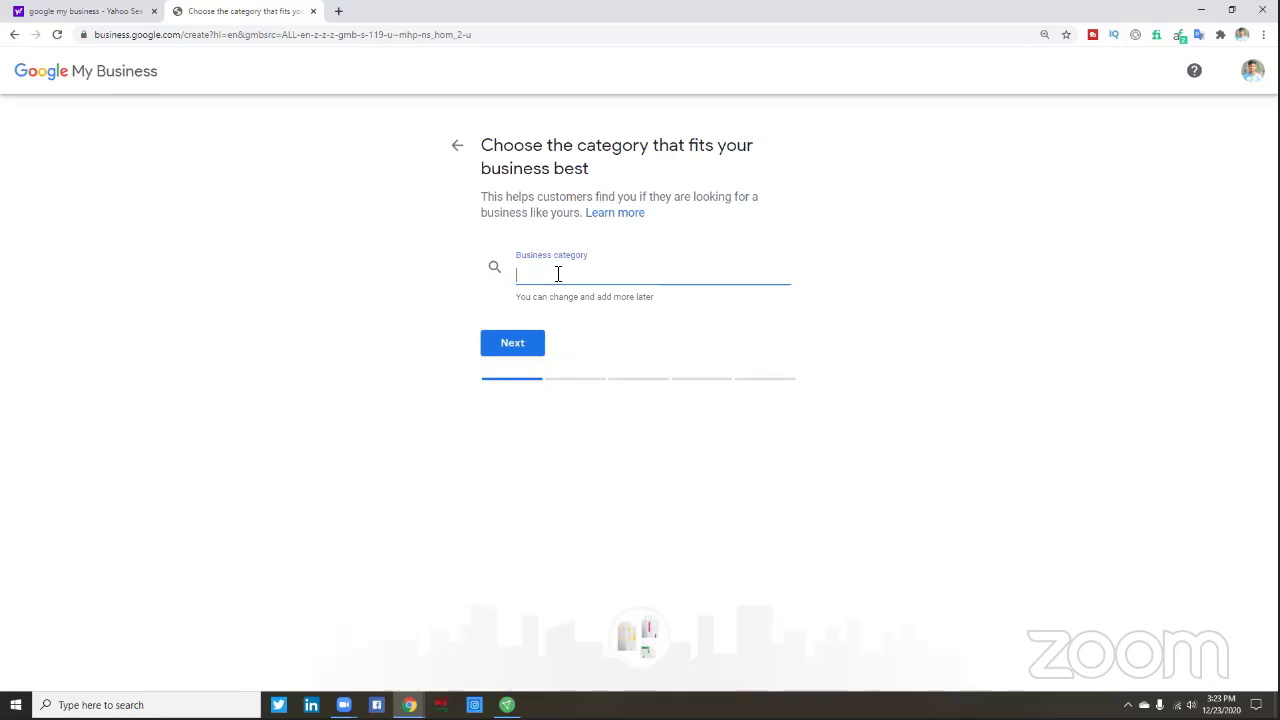
type("Ma")
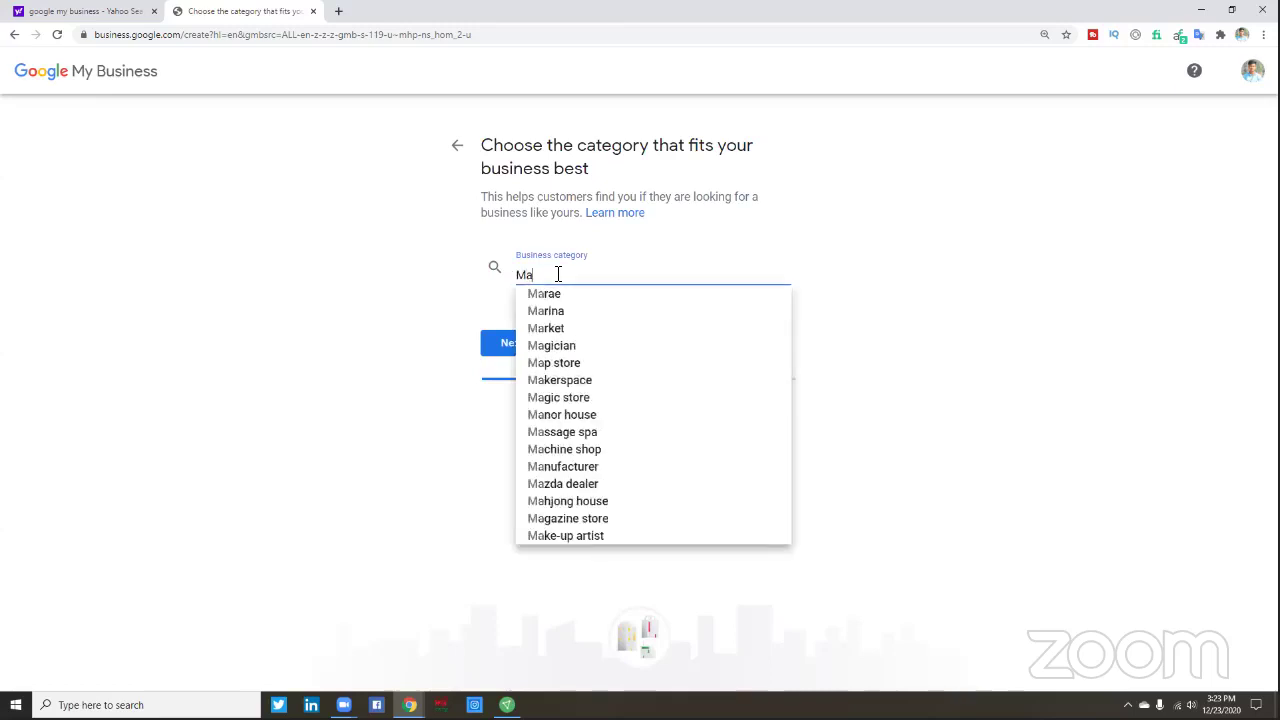
type("rketing")
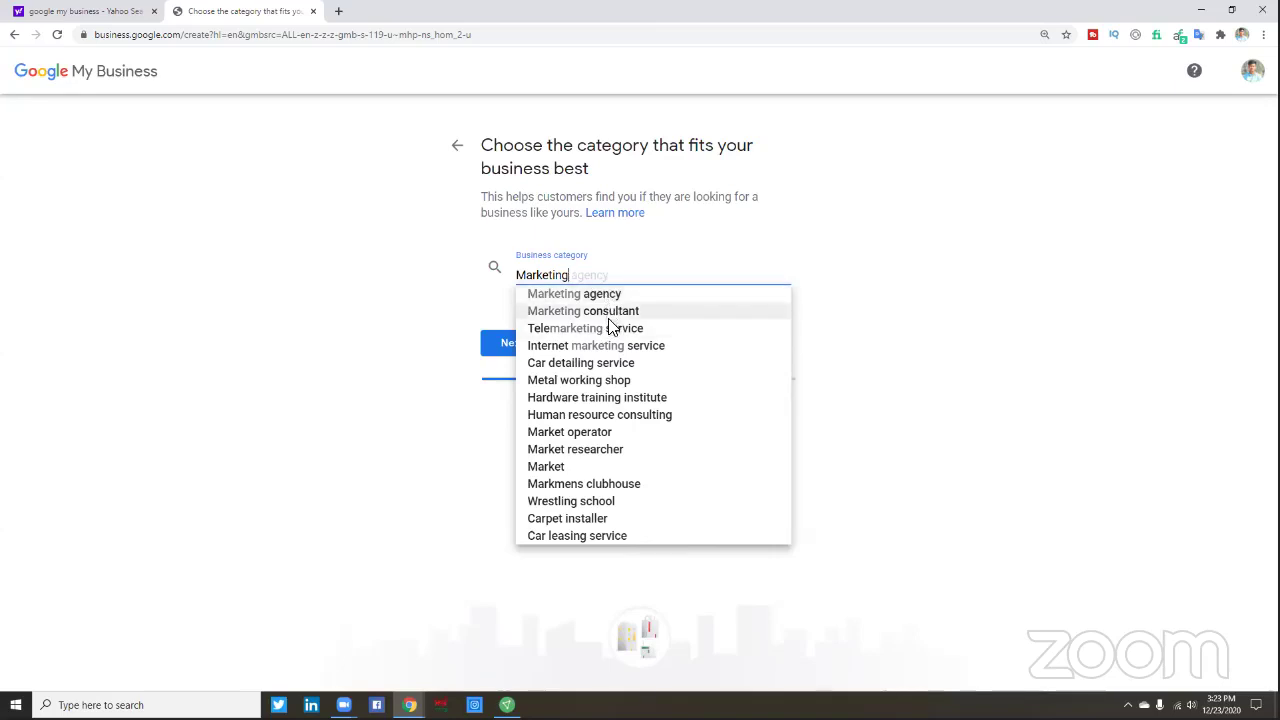
left_click(610, 311)
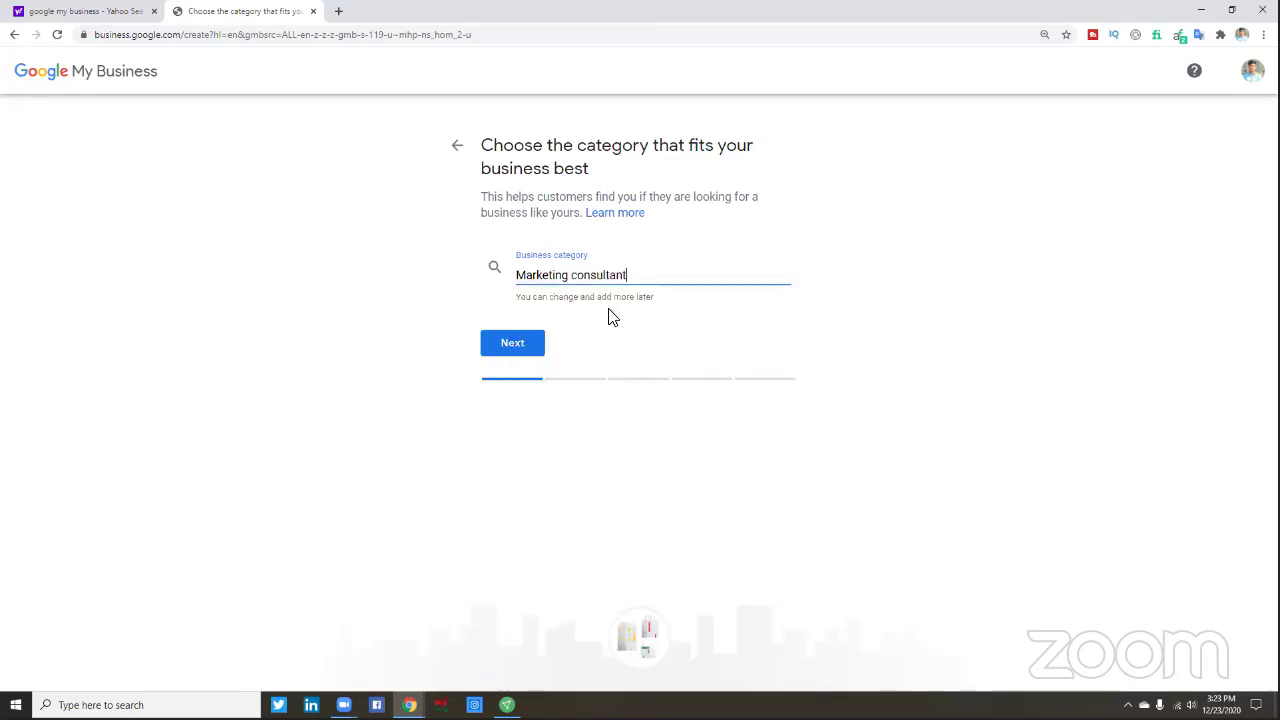
left_click(524, 347)
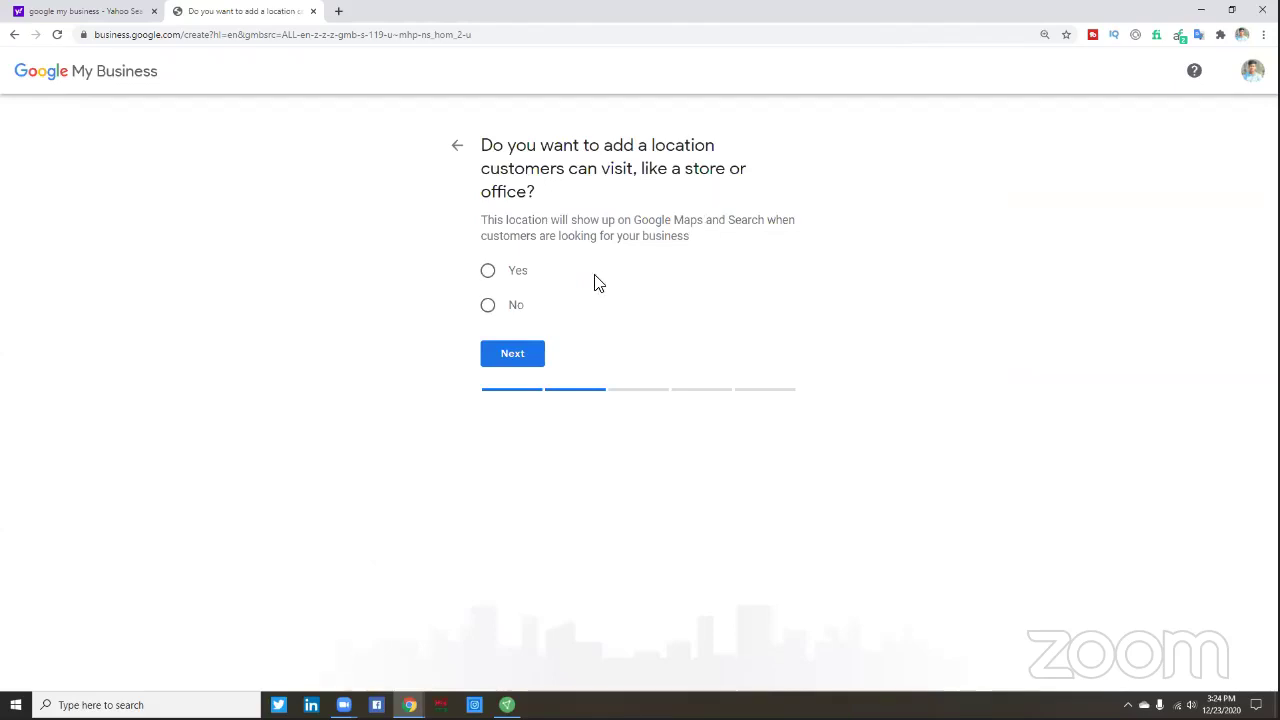
left_click(489, 273)
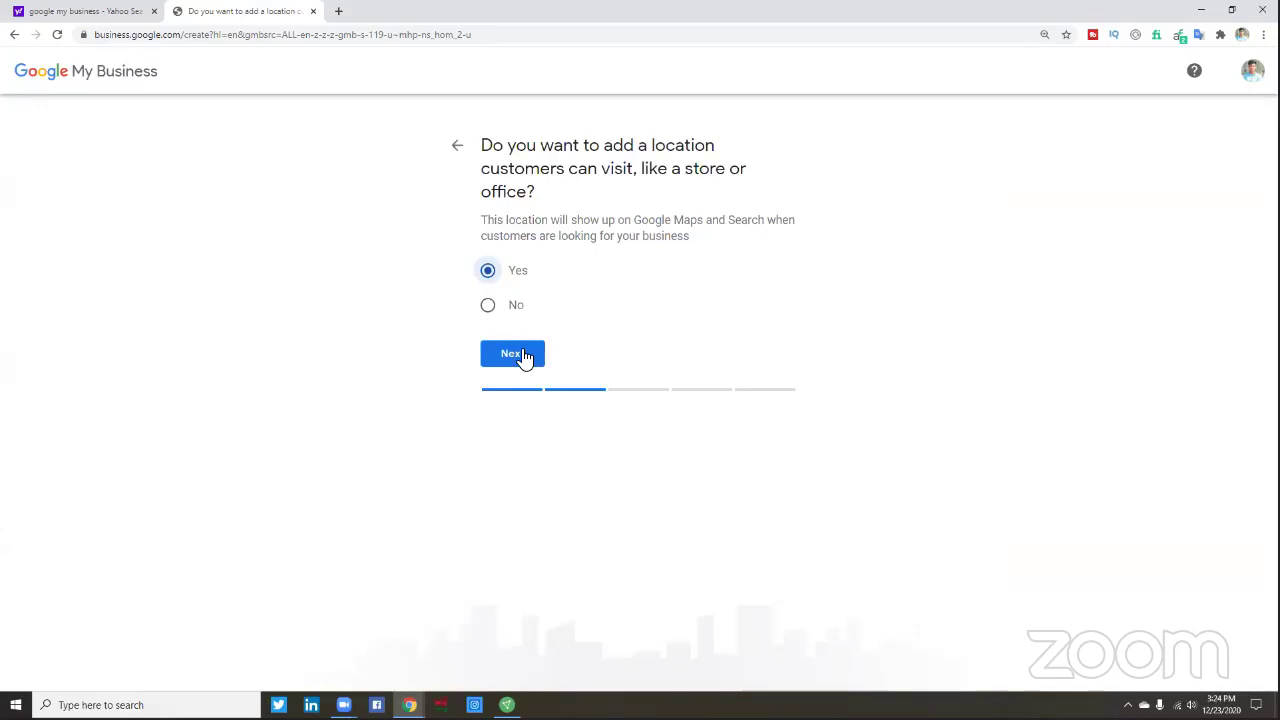
- Fill in the Bangladesh street, city and postal code from the saved autofill suggestion
left_click(520, 354)
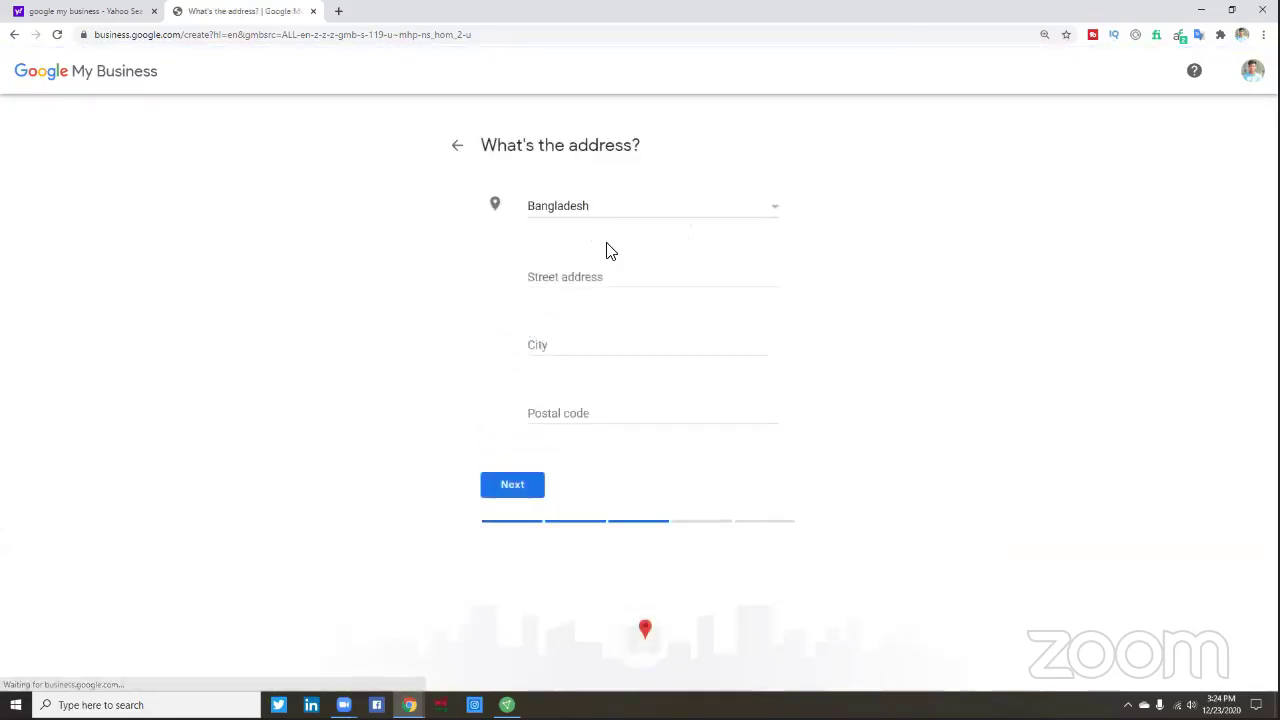
left_click(586, 283)
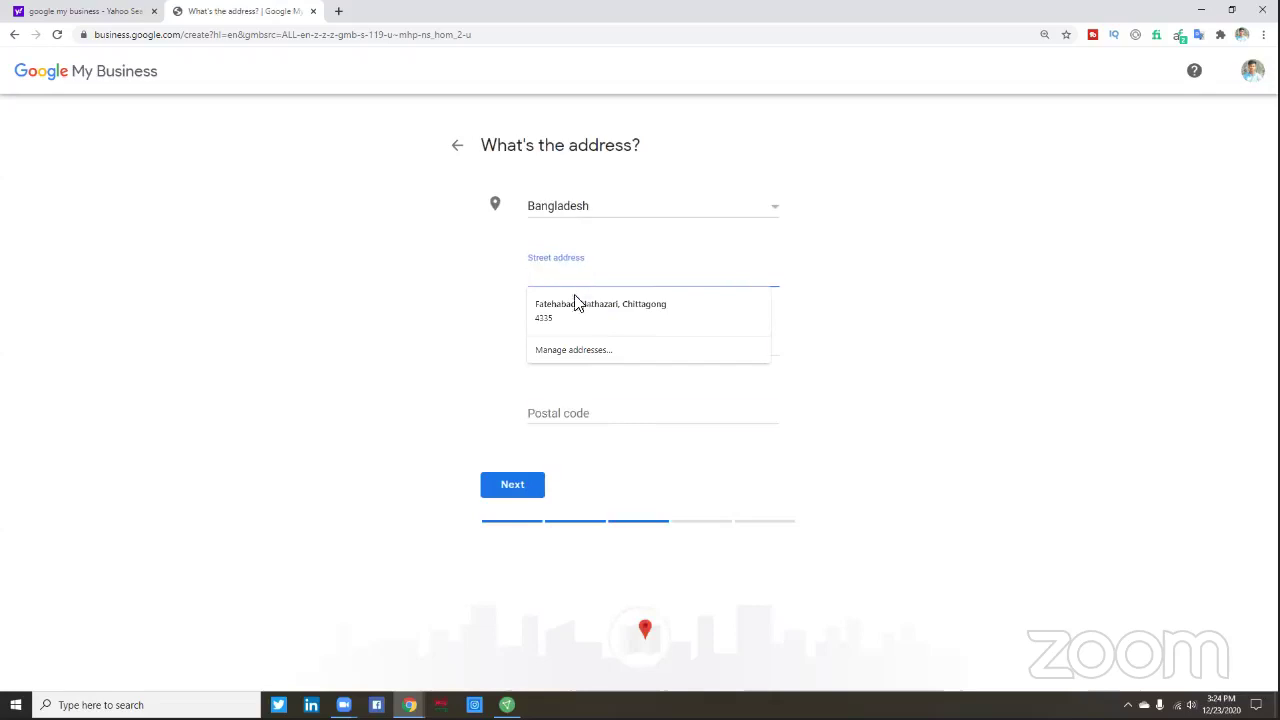
left_click(574, 308)
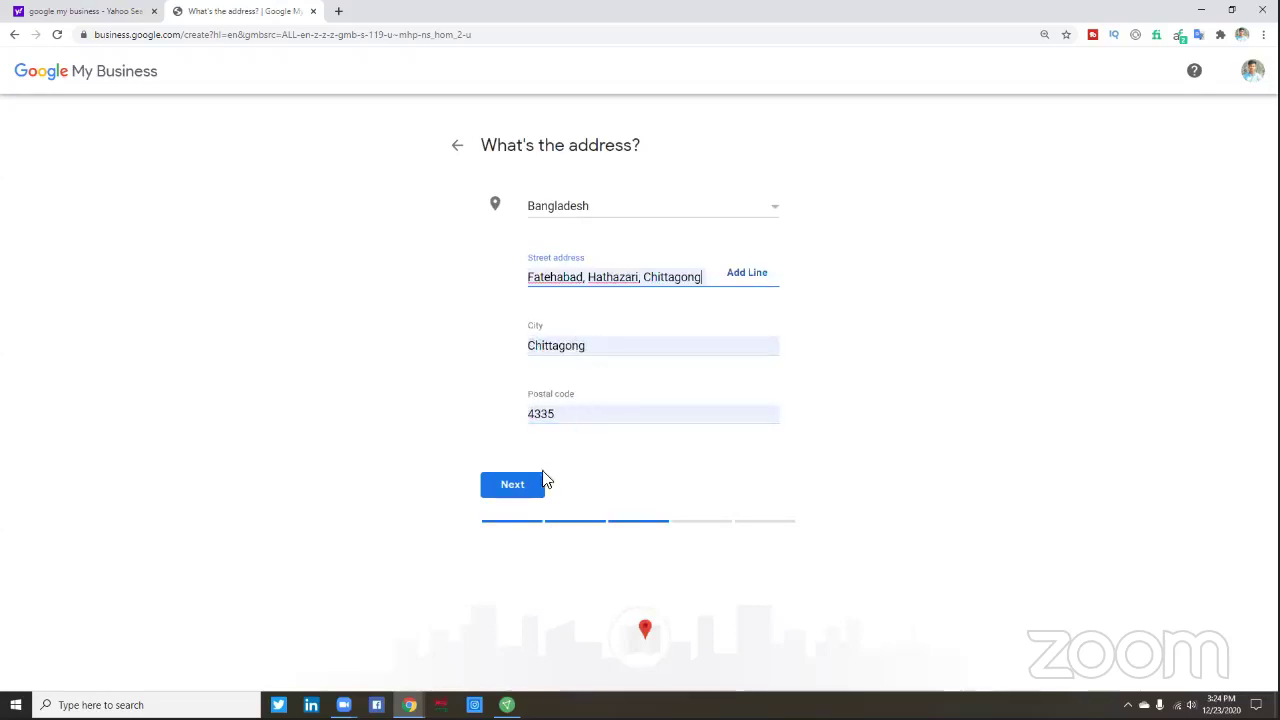
left_click(513, 490)
left_click(513, 488)
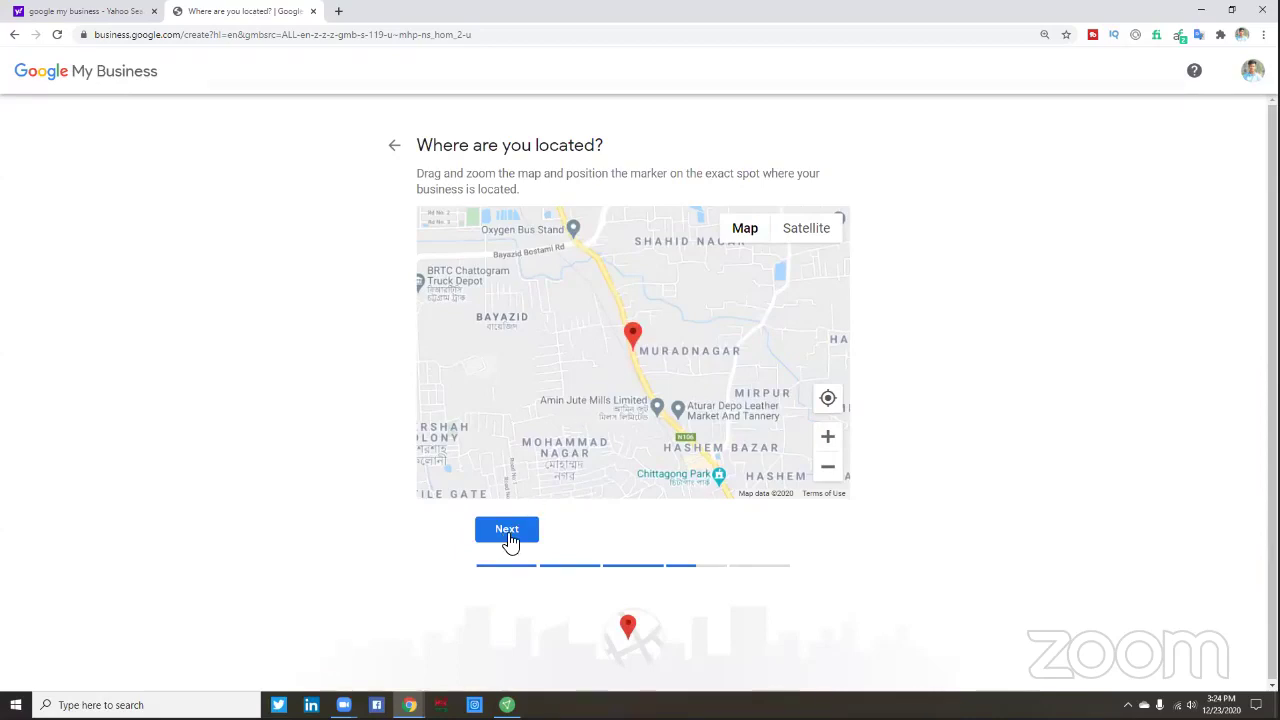
- Drag the business marker from Muradnagar to just above Oxygen Bus Stand
left_click(829, 400)
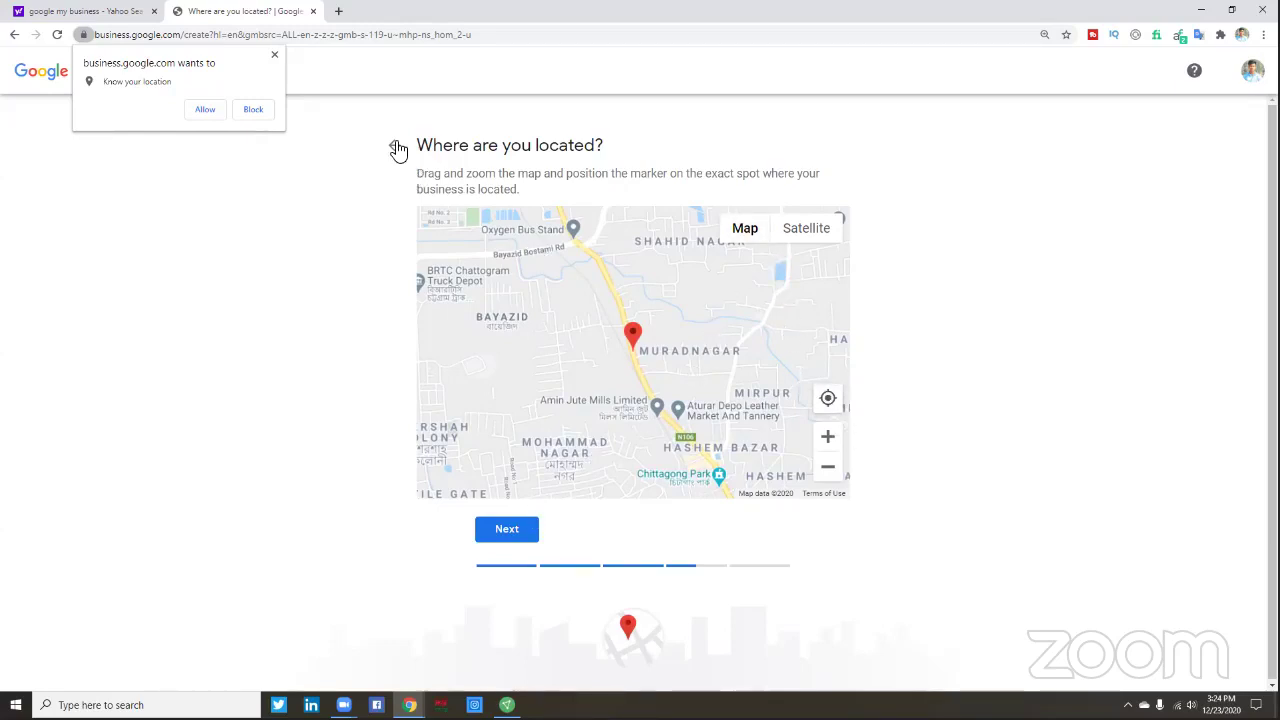
left_click(274, 54)
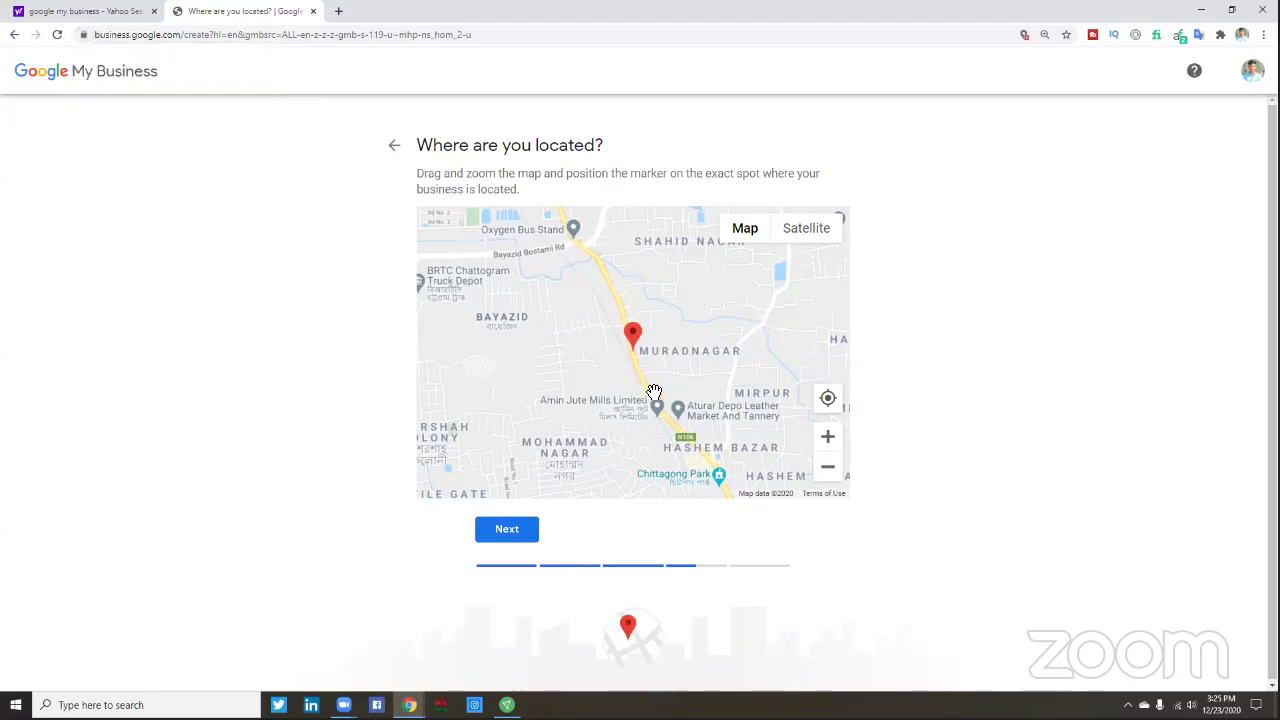
left_click_drag(687, 410, 687, 411)
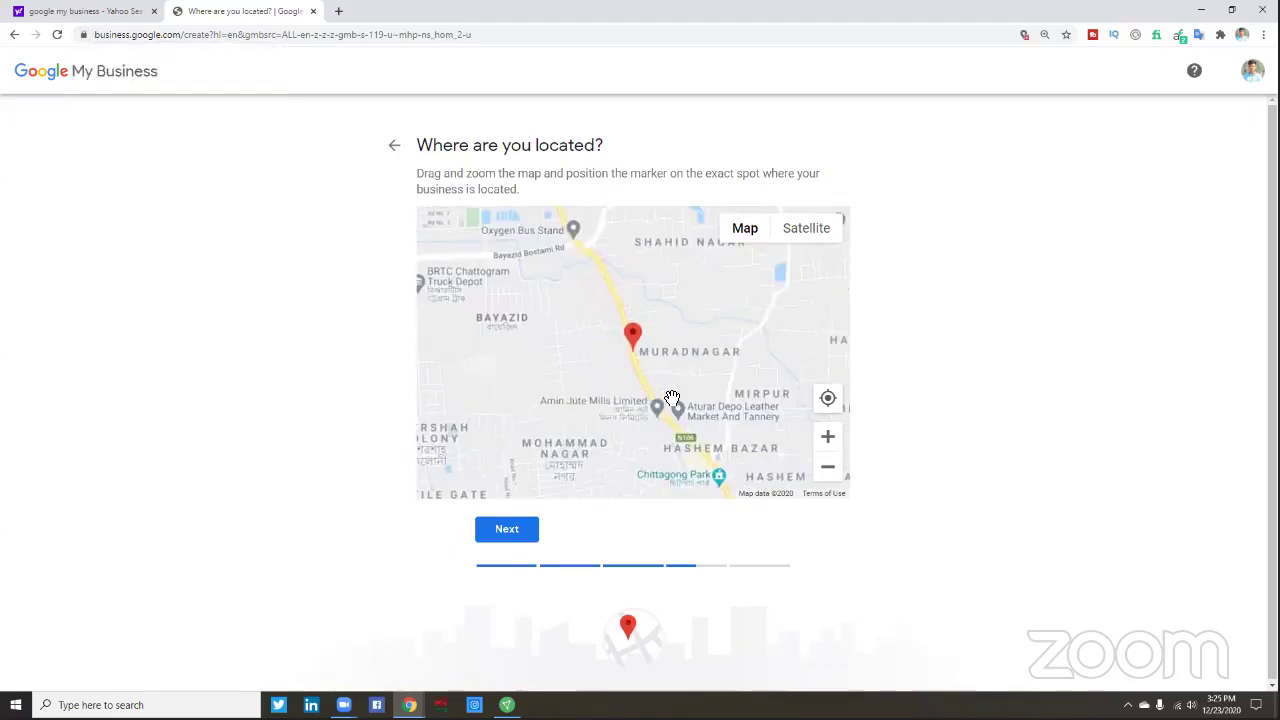
left_click(828, 472)
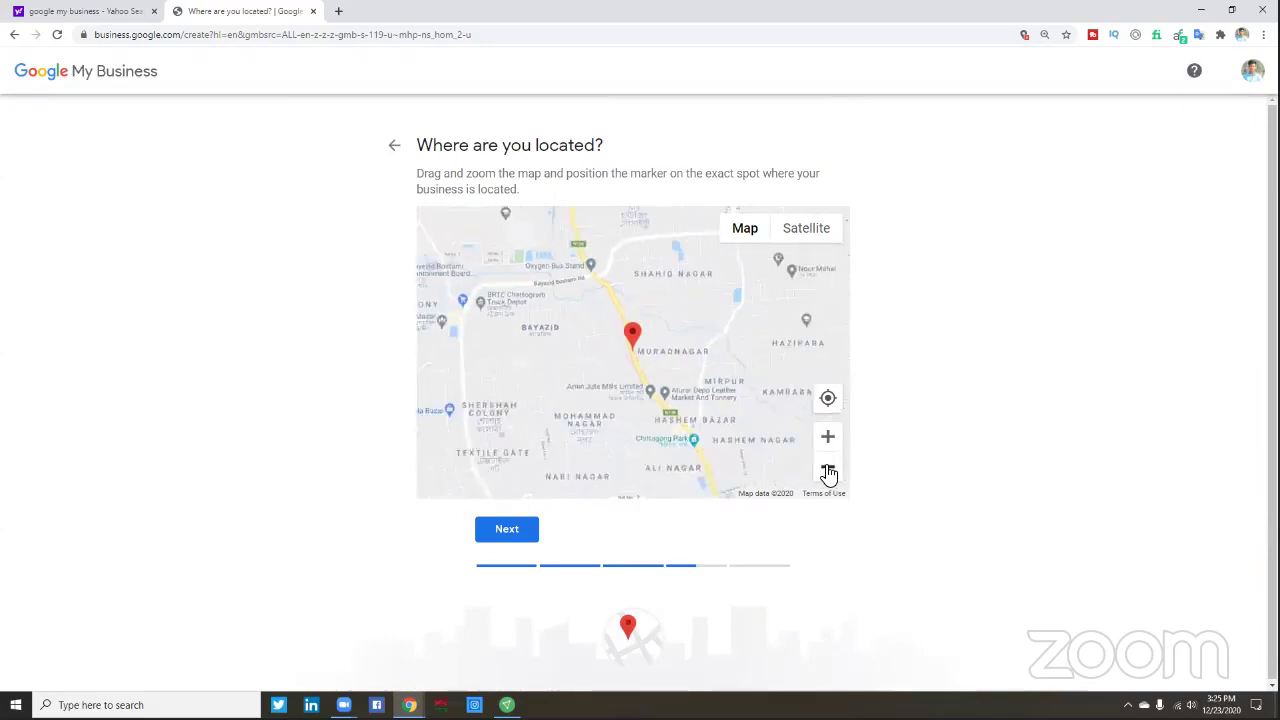
left_click(827, 437)
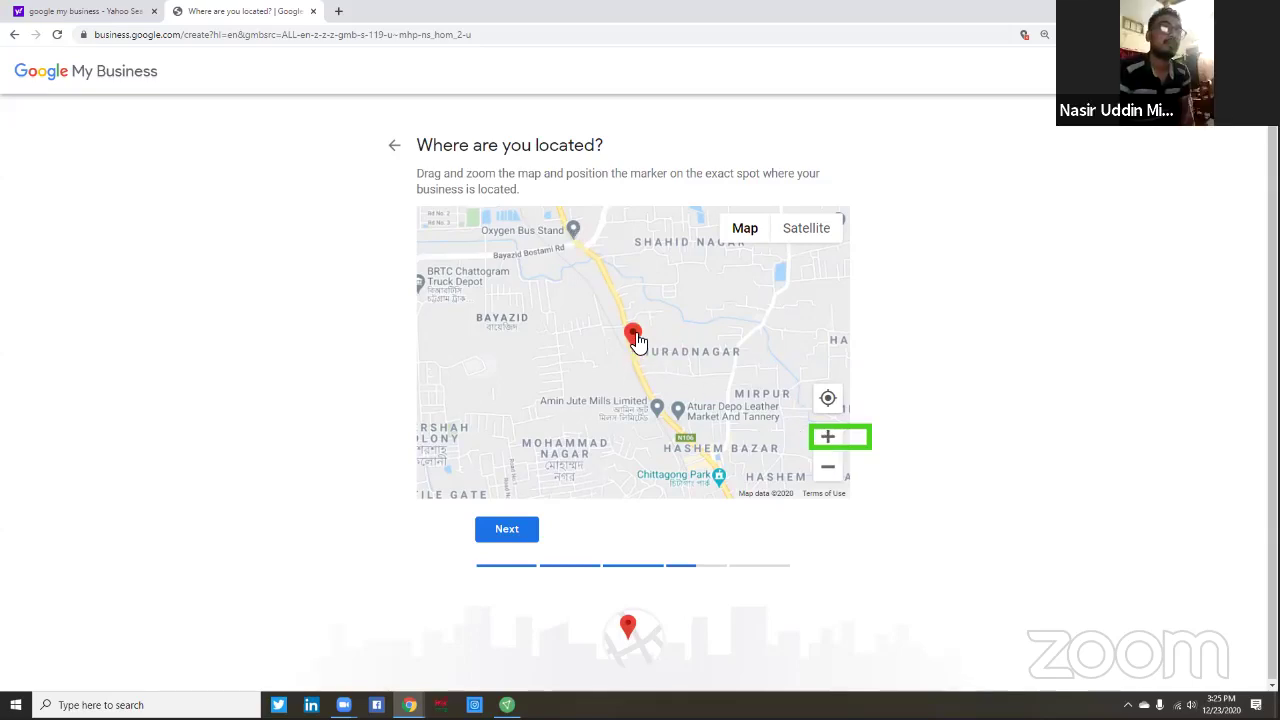
mouse_move(636, 340)
left_mouse_down()
mouse_move(580, 240)
mouse_move(579, 296)
mouse_move(562, 298)
mouse_move(583, 308)
left_mouse_up()
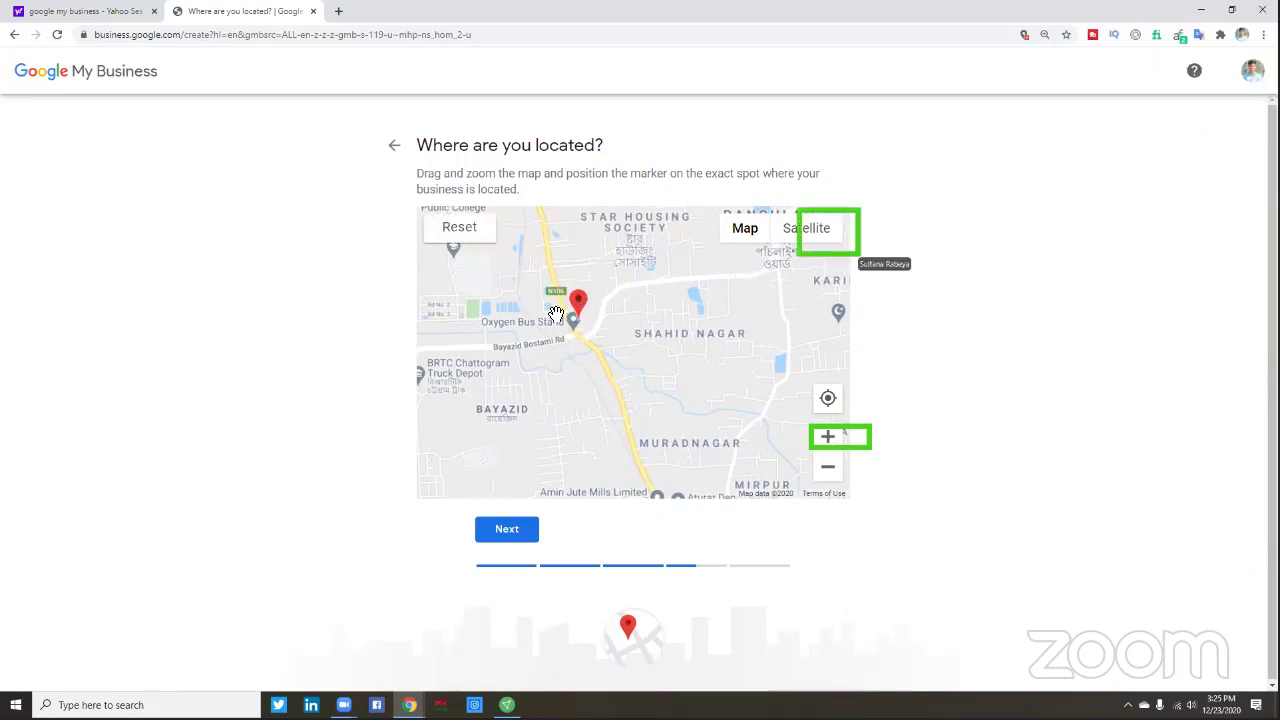
left_click_drag(570, 306, 565, 303)
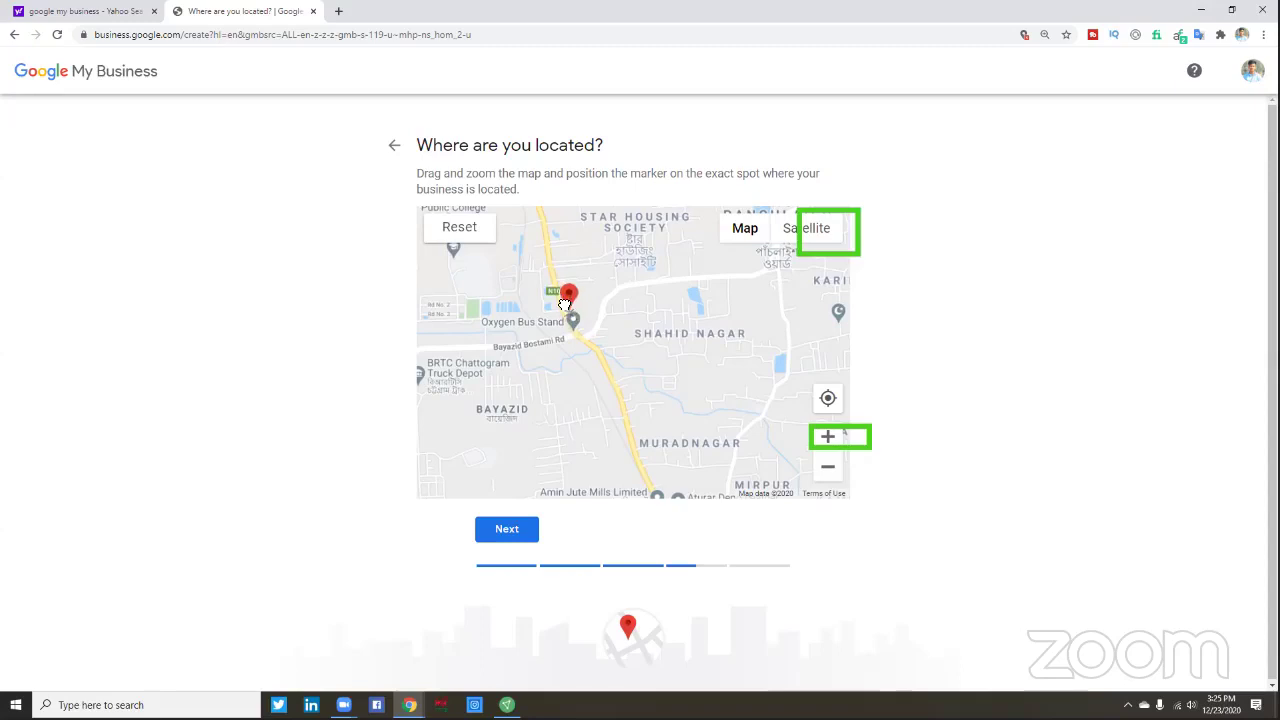
- Switch the location map to satellite imagery and zoom out for a wider view
left_click(821, 232)
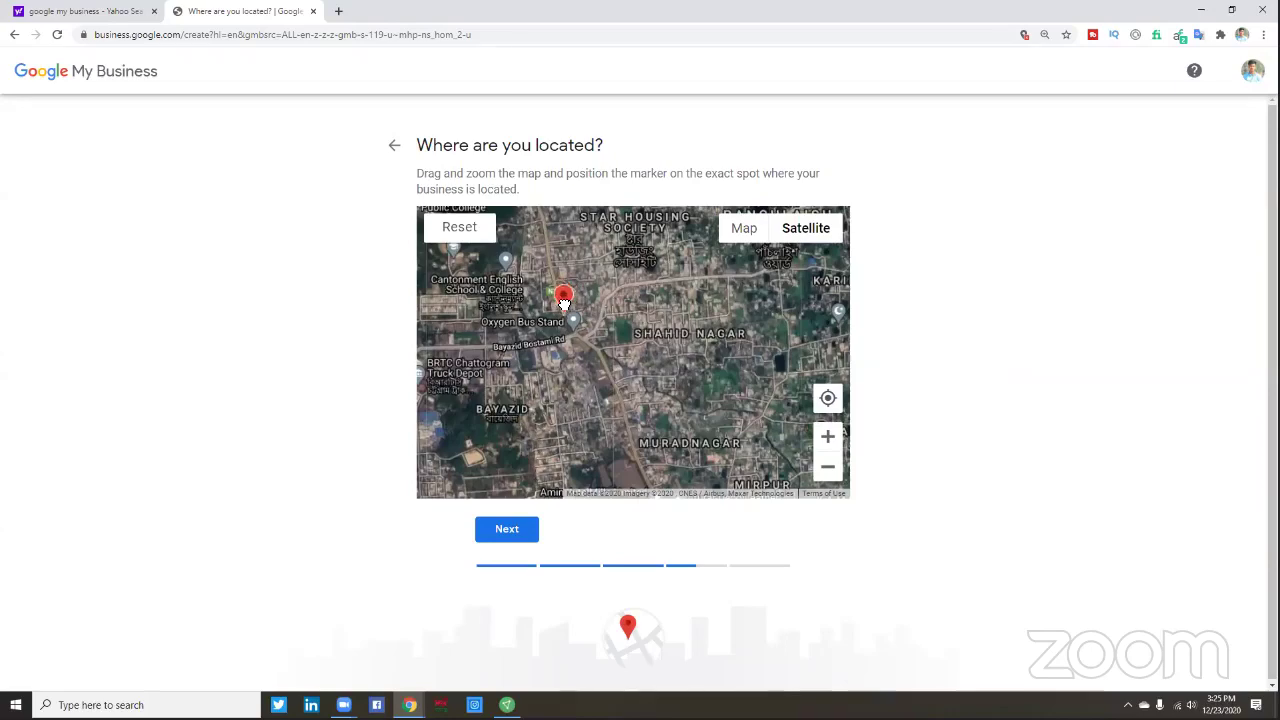
left_click(828, 436)
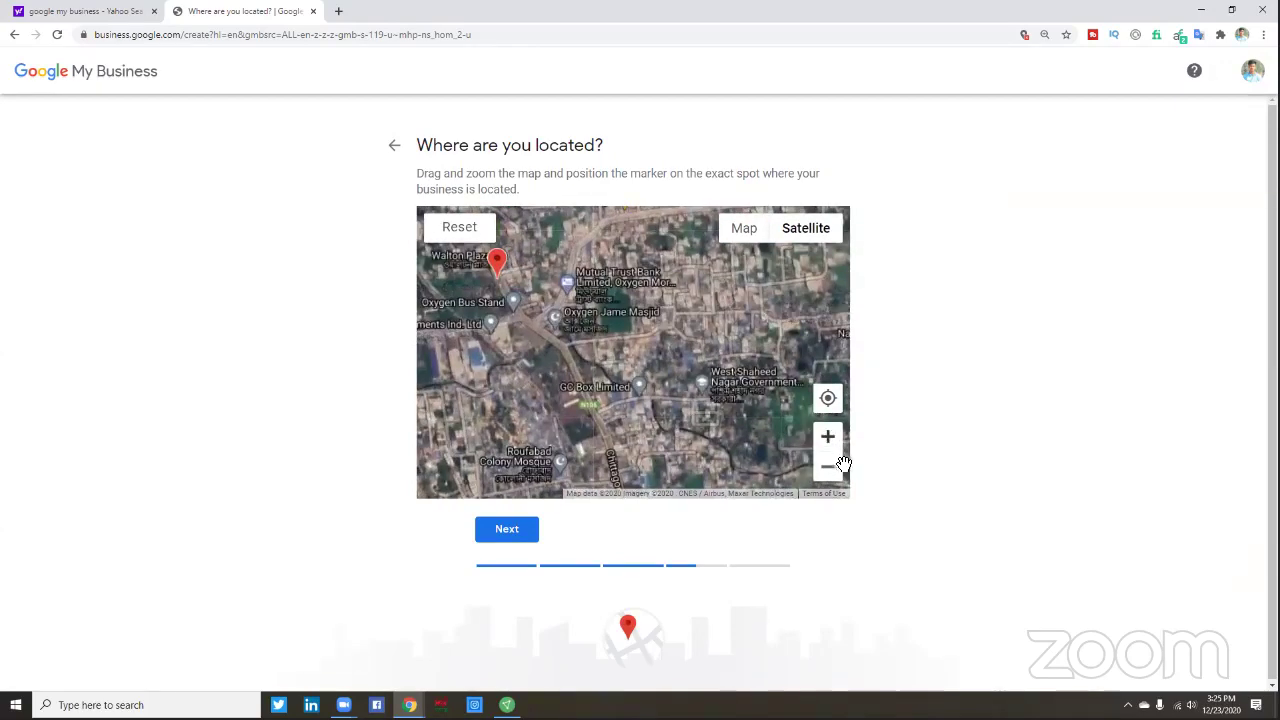
left_click(829, 467)
left_click(829, 467)
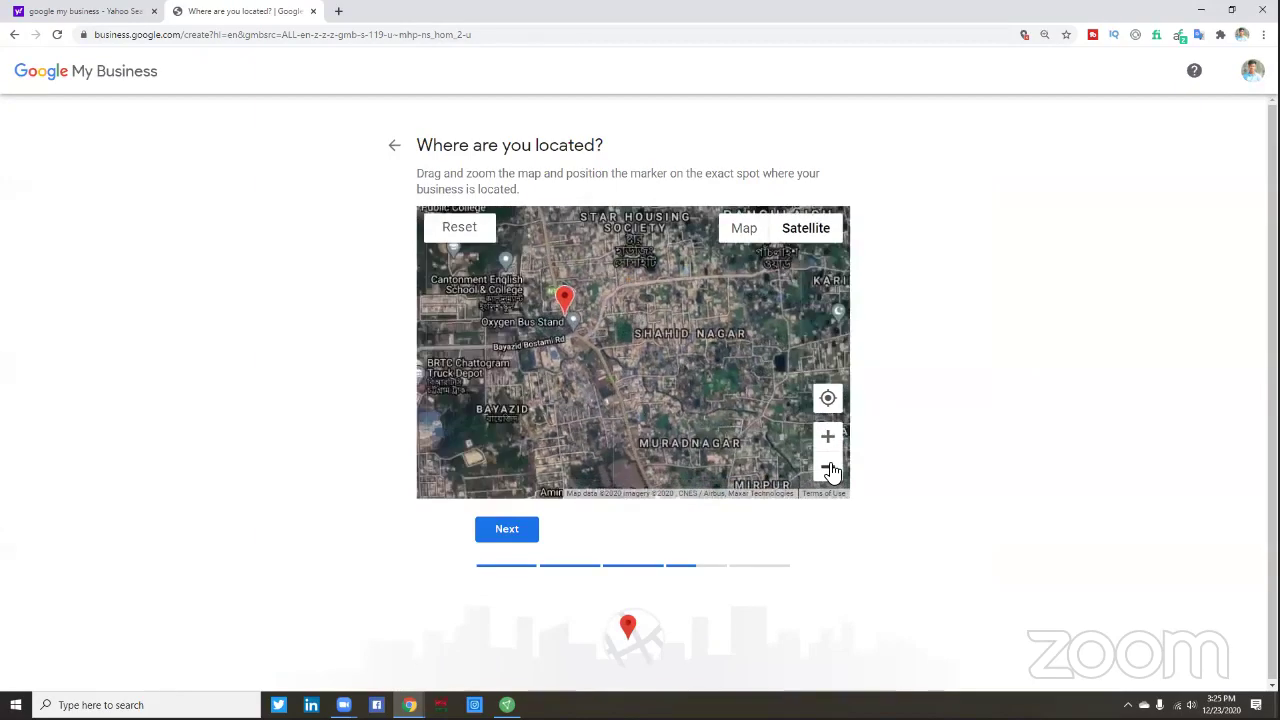
left_click(829, 467)
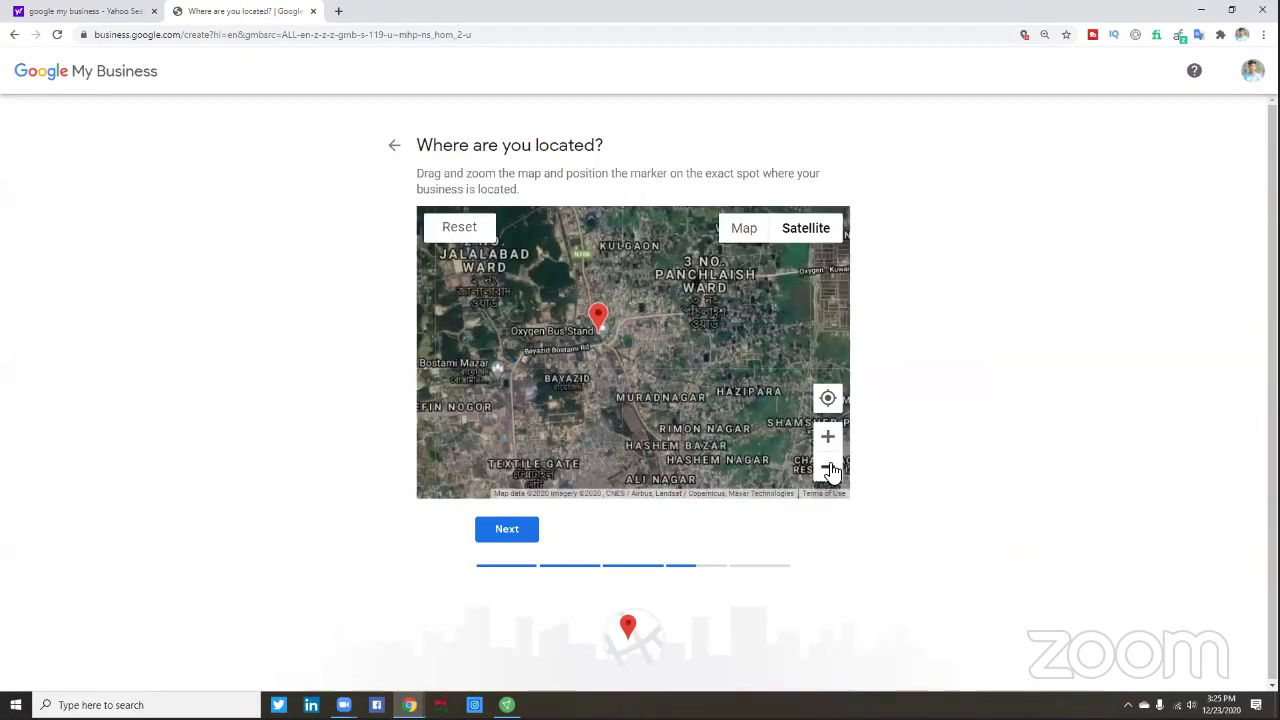
left_click(829, 467)
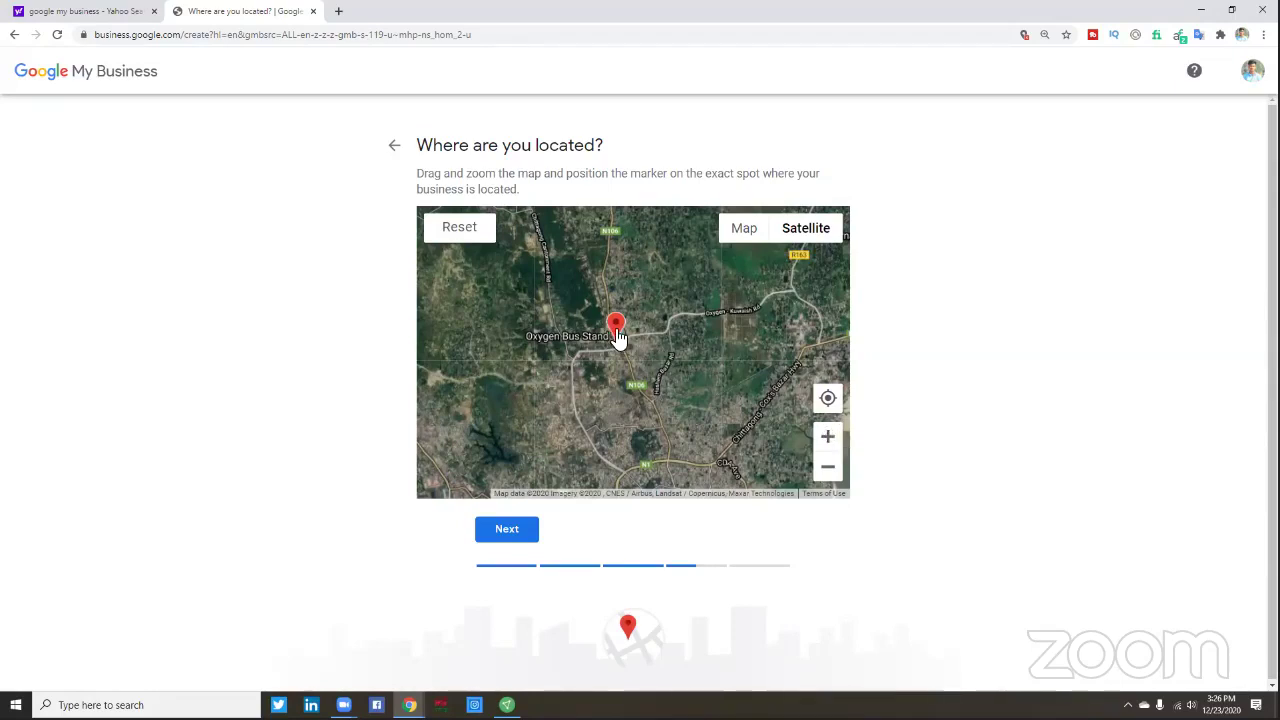
left_click(828, 438)
- Move the marker north toward Kulgaon and zoom in closely on Fatehabad
scroll(597, 337, "up", 2)
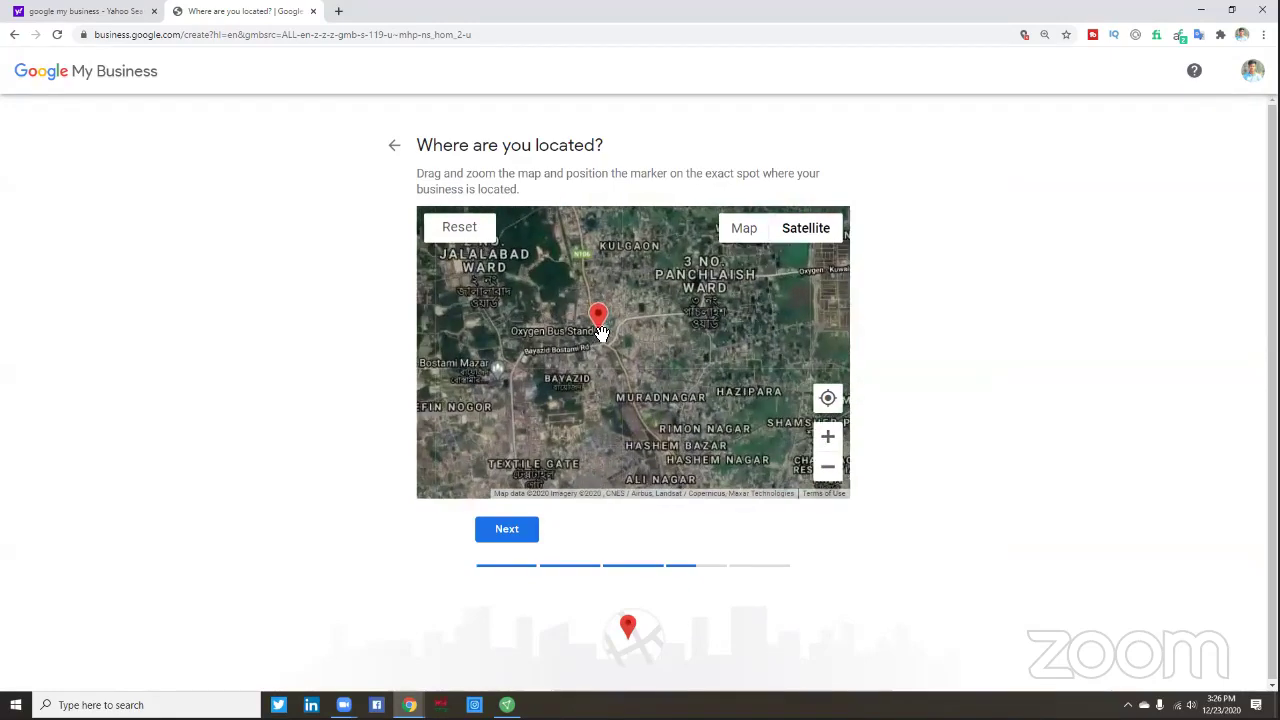
mouse_move(593, 310)
left_mouse_down()
mouse_move(573, 217)
mouse_move(593, 271)
mouse_move(589, 376)
mouse_move(576, 336)
left_mouse_up()
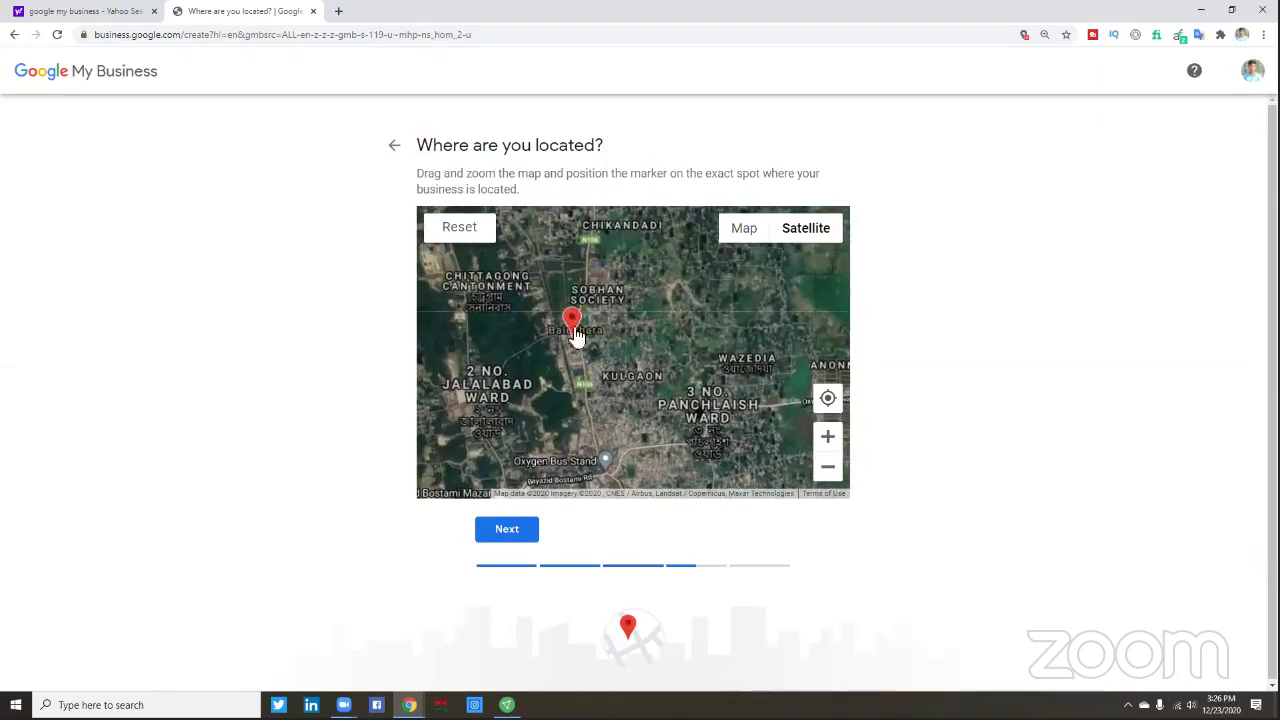
mouse_move(640, 360)
left_mouse_down()
mouse_move(629, 457)
mouse_move(629, 446)
left_mouse_up()
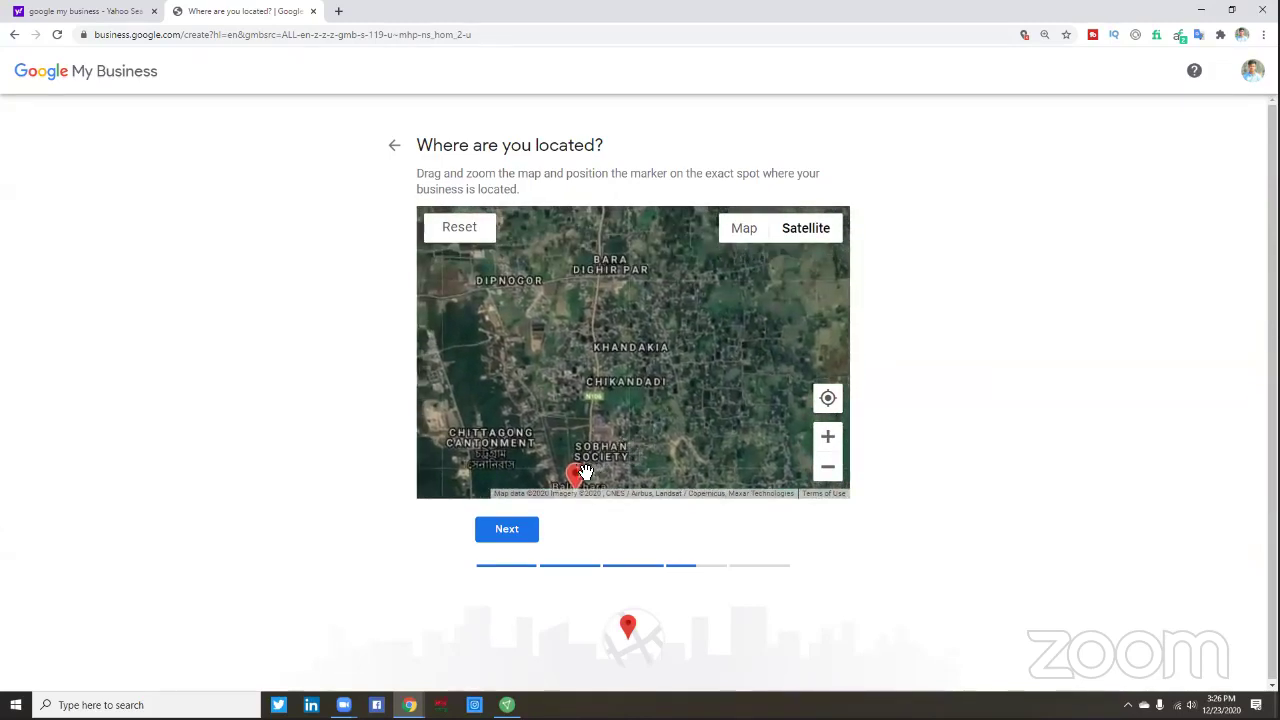
mouse_move(597, 262)
left_mouse_down()
mouse_move(649, 354)
mouse_move(654, 497)
mouse_move(618, 402)
mouse_move(610, 290)
left_mouse_up()
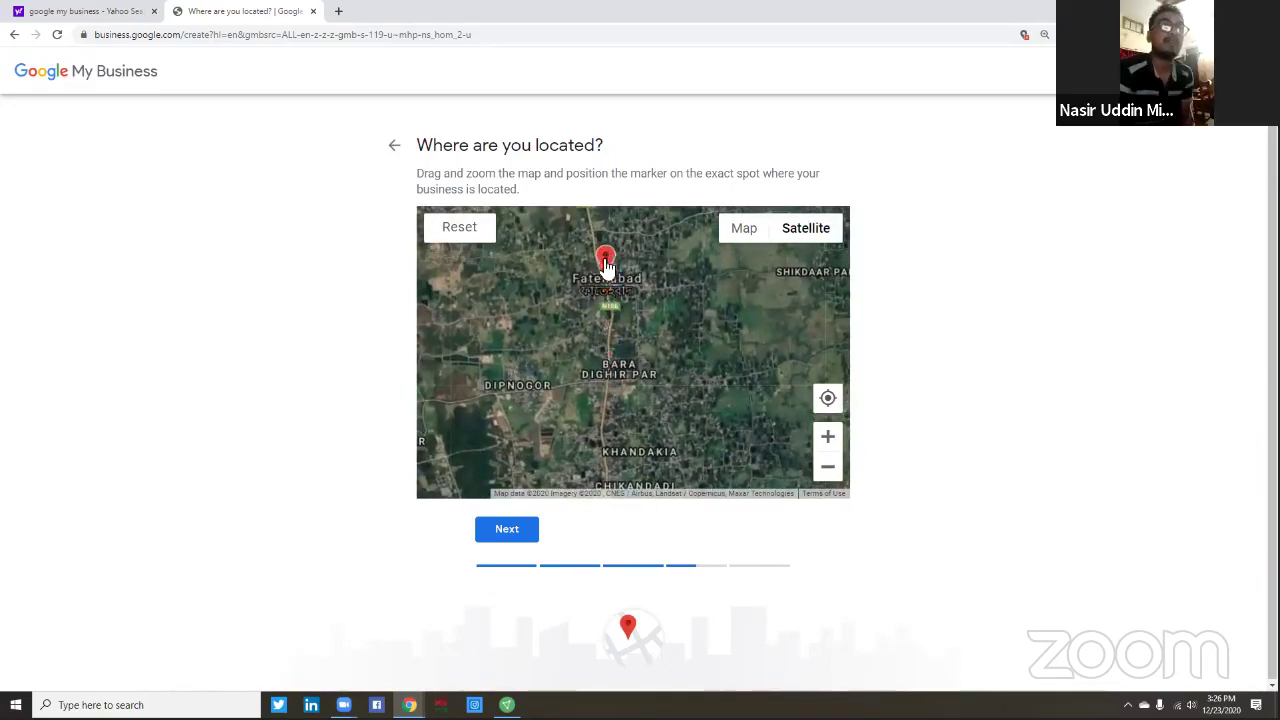
left_click_drag(655, 367, 657, 394)
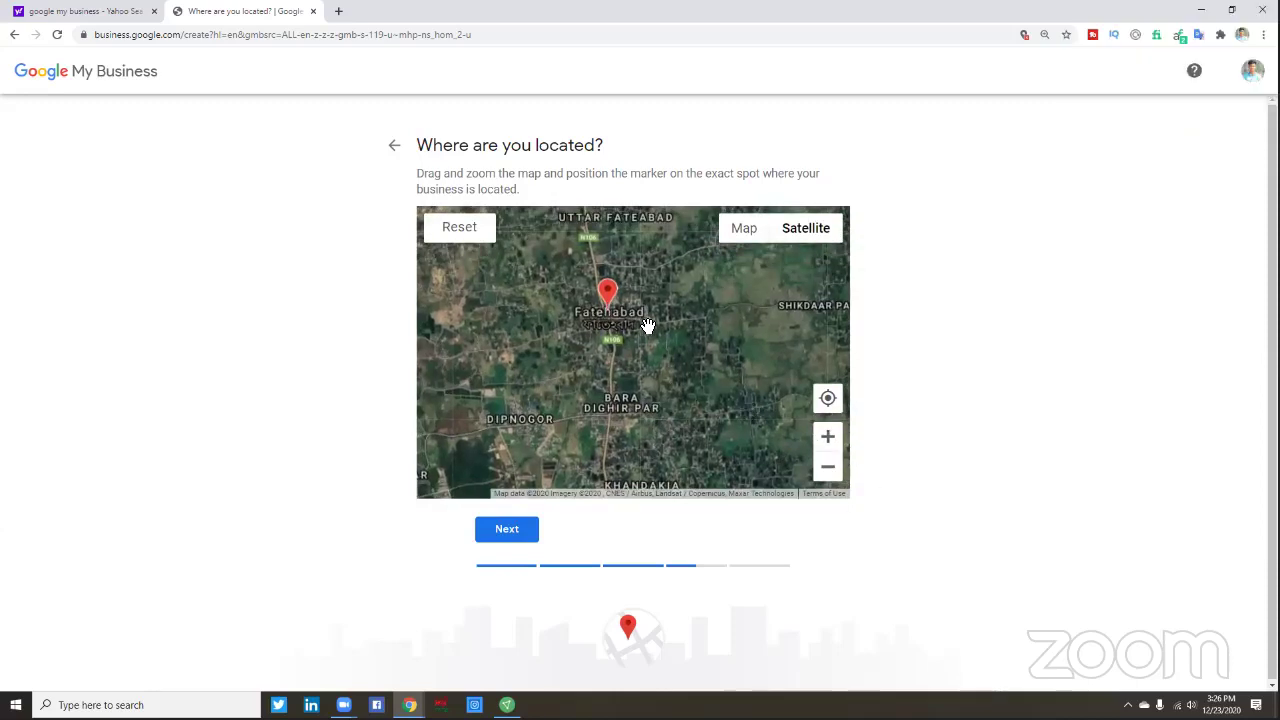
left_click(827, 438)
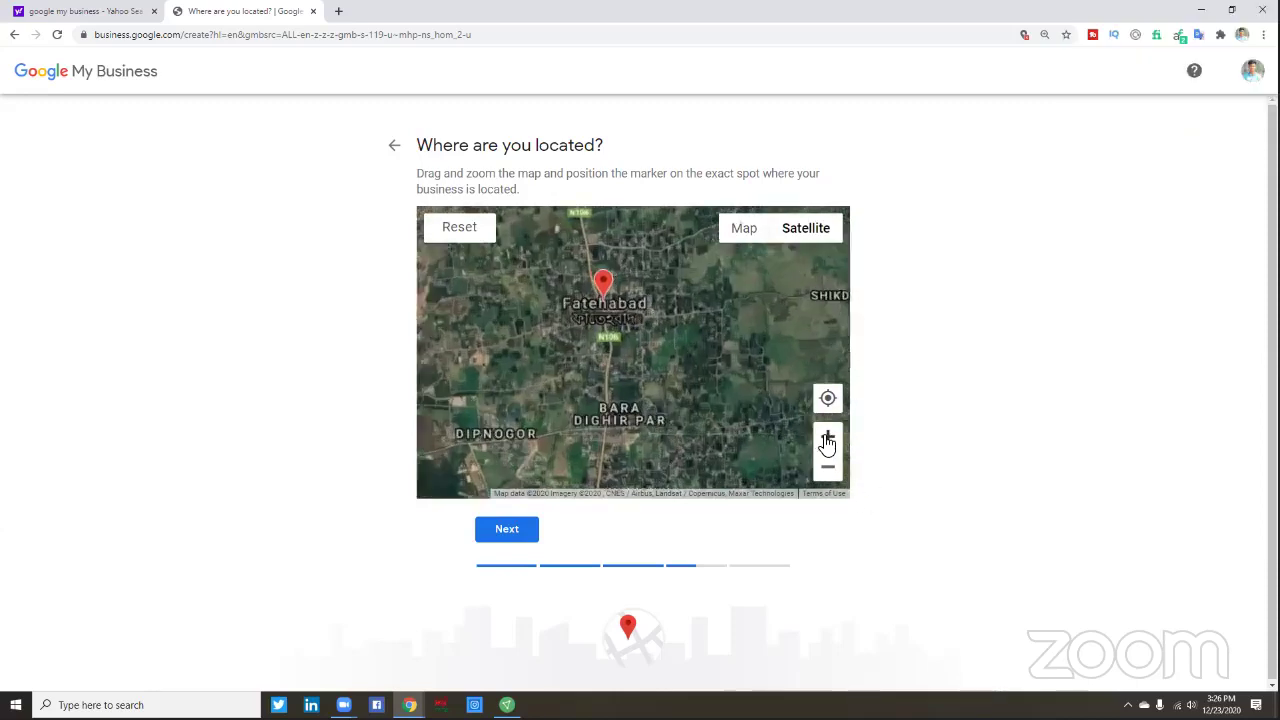
scroll(679, 393, "up", 1)
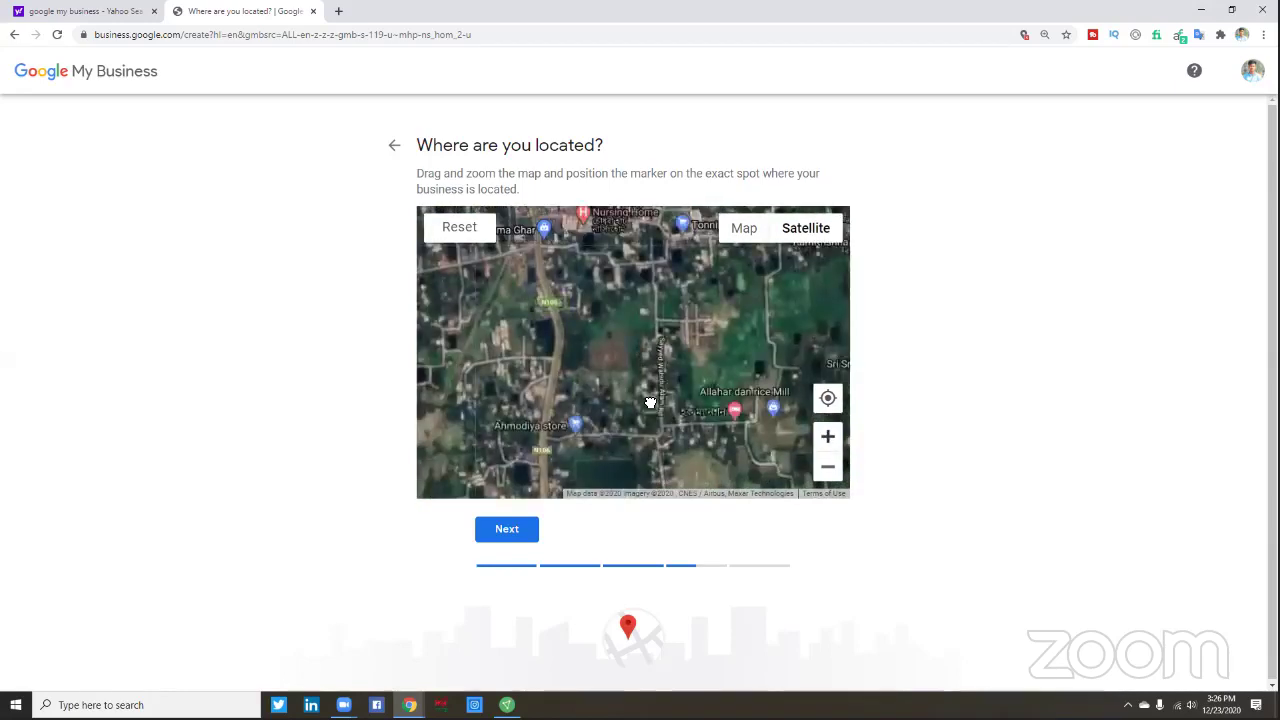
scroll(651, 437, "up", 1)
- Pan and zoom the satellite map to bring the See Home area into view
left_click_drag(622, 402, 623, 436)
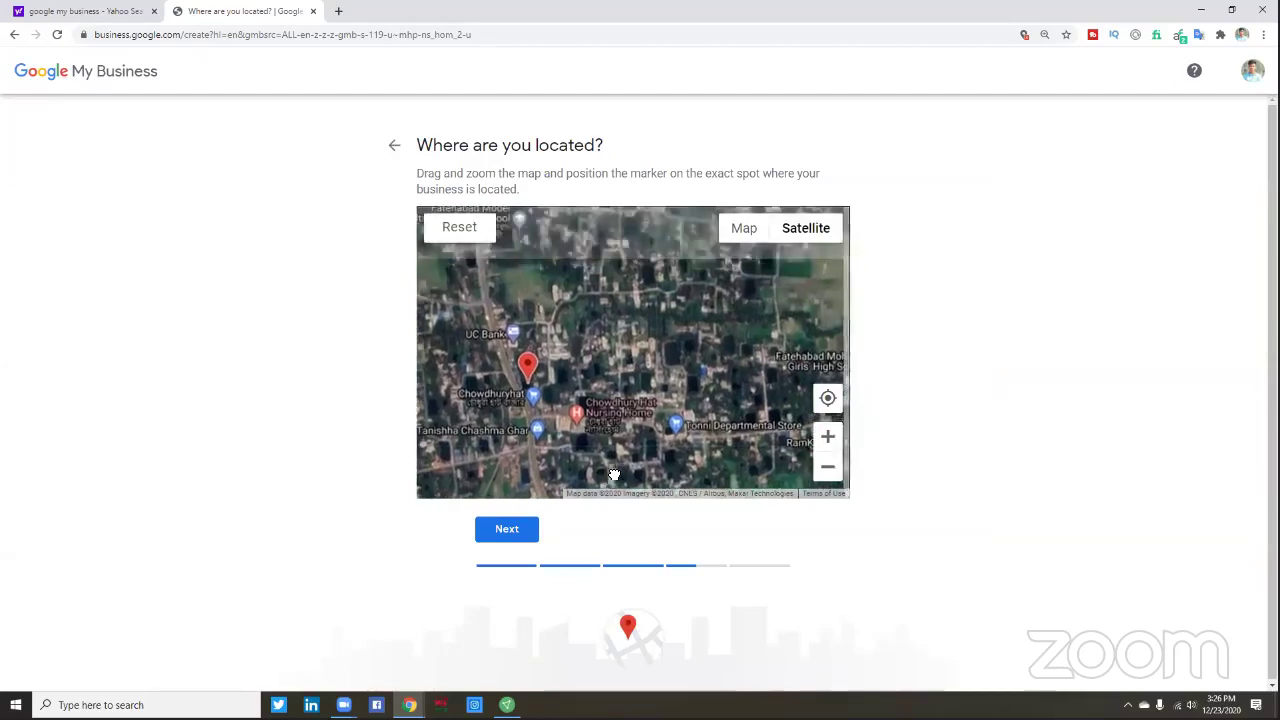
mouse_move(526, 371)
left_mouse_down()
mouse_move(558, 423)
mouse_move(514, 309)
mouse_move(508, 246)
left_mouse_up()
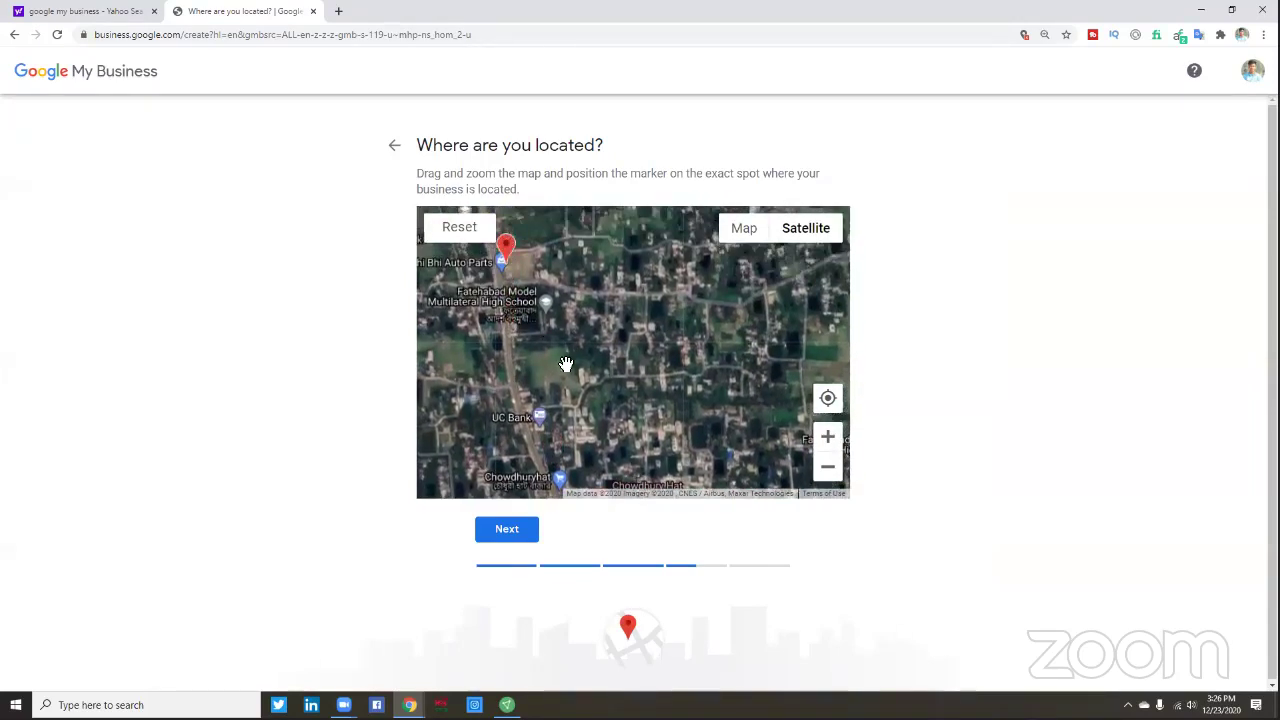
left_click_drag(584, 374, 590, 392)
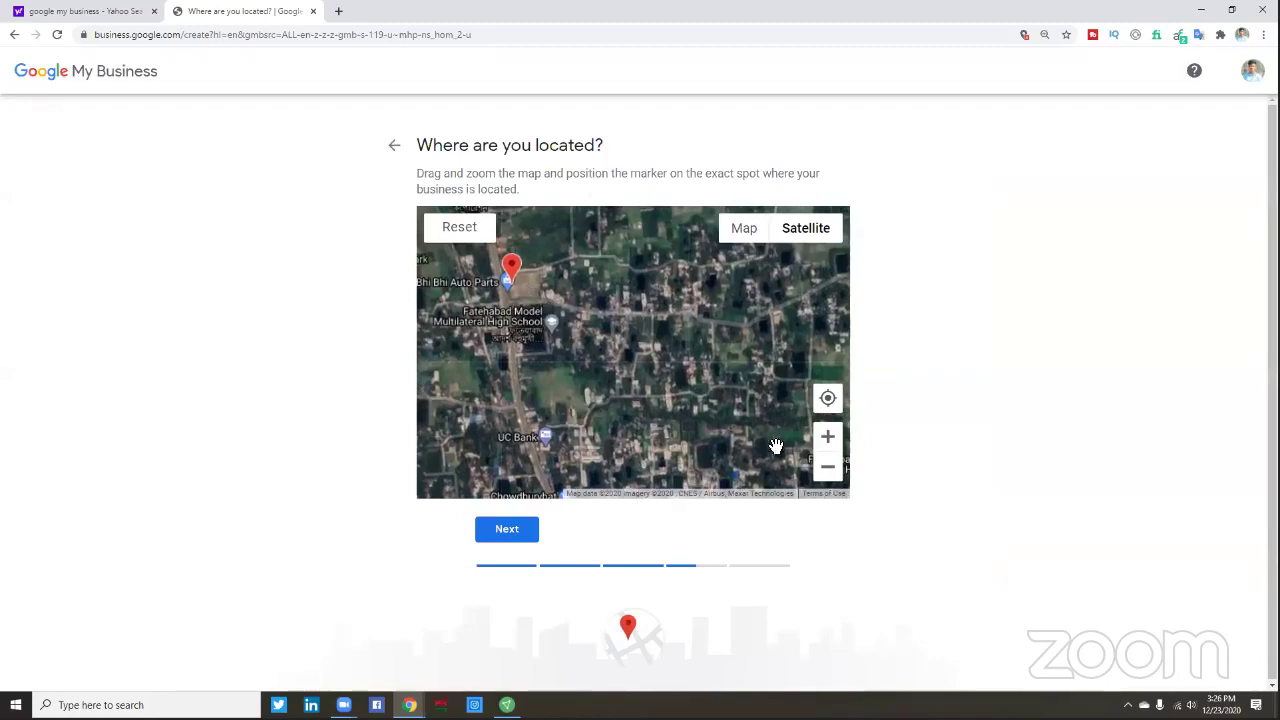
left_click(827, 440)
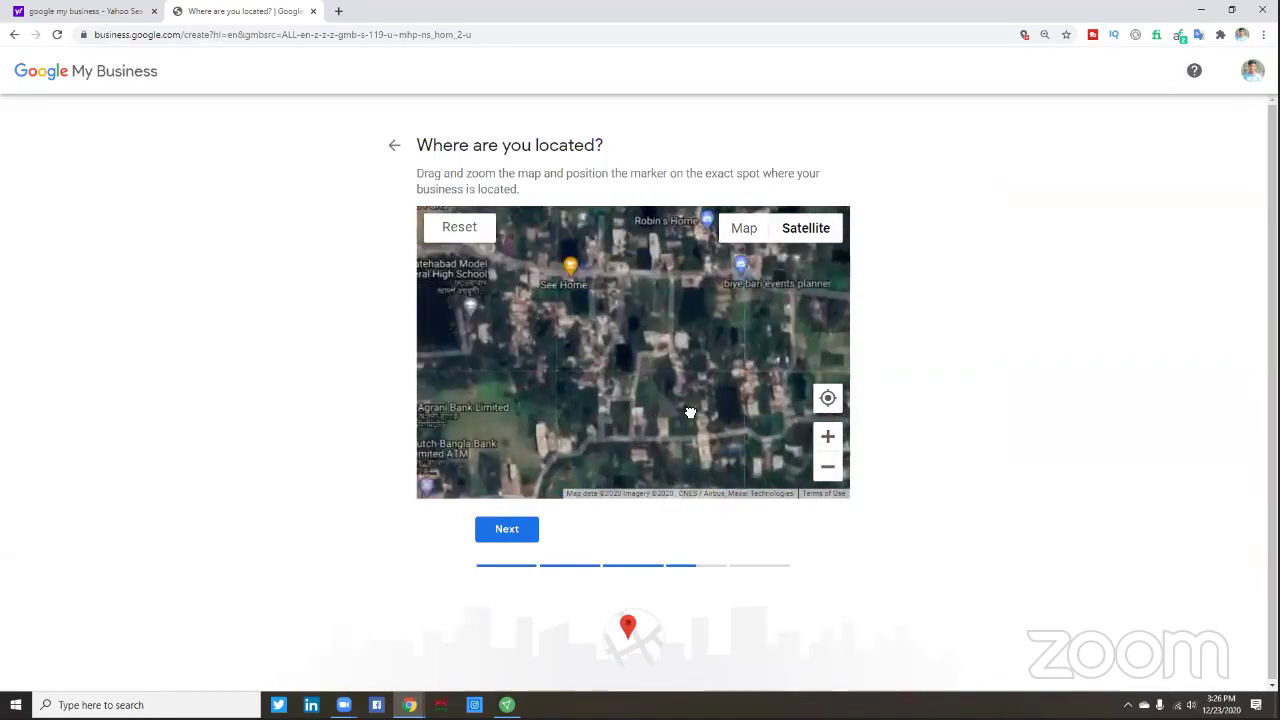
left_click_drag(595, 357, 660, 393)
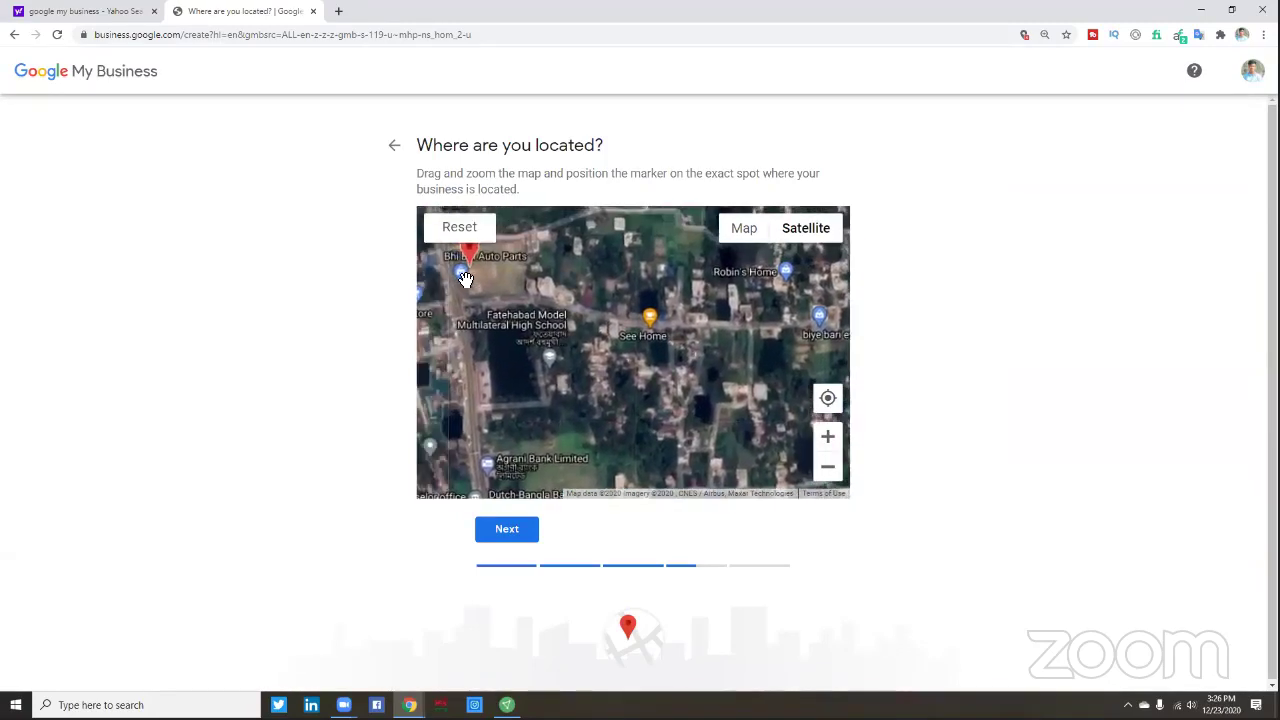
- Drag the red marker onto the road at See Home, north of the pond, and confirm
left_click_drag(470, 262, 652, 320)
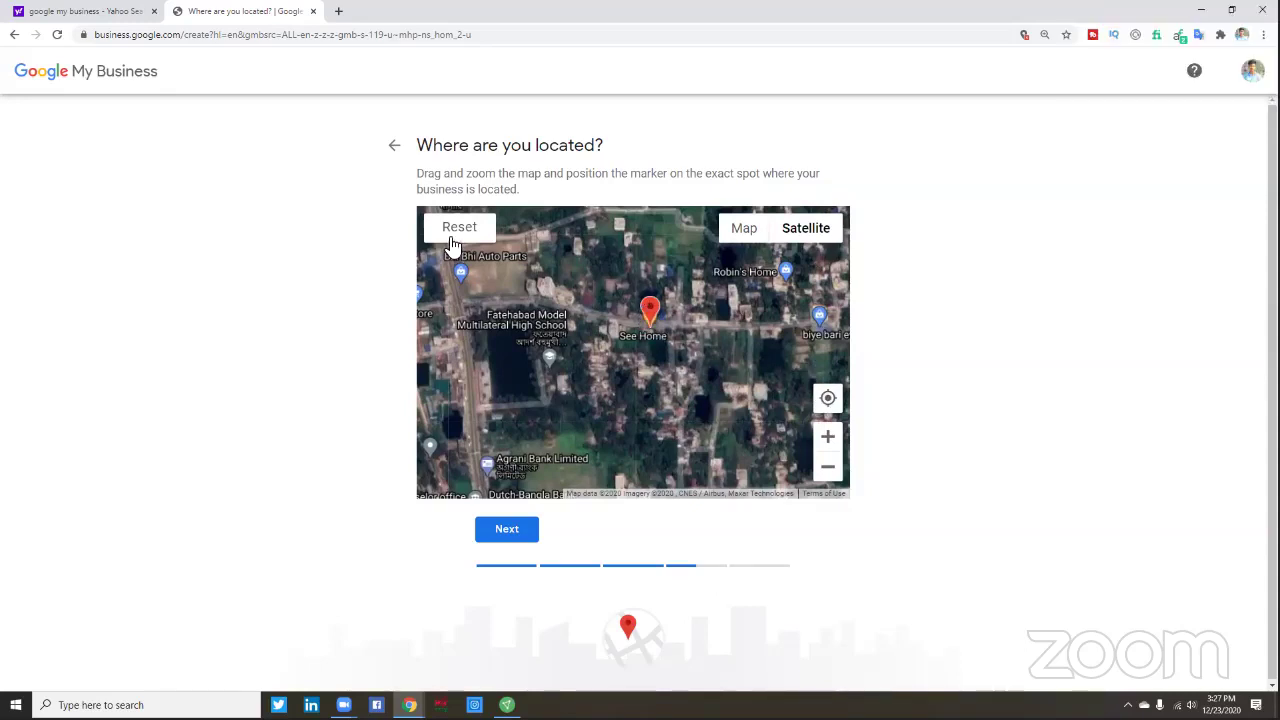
left_click_drag(660, 318, 648, 307)
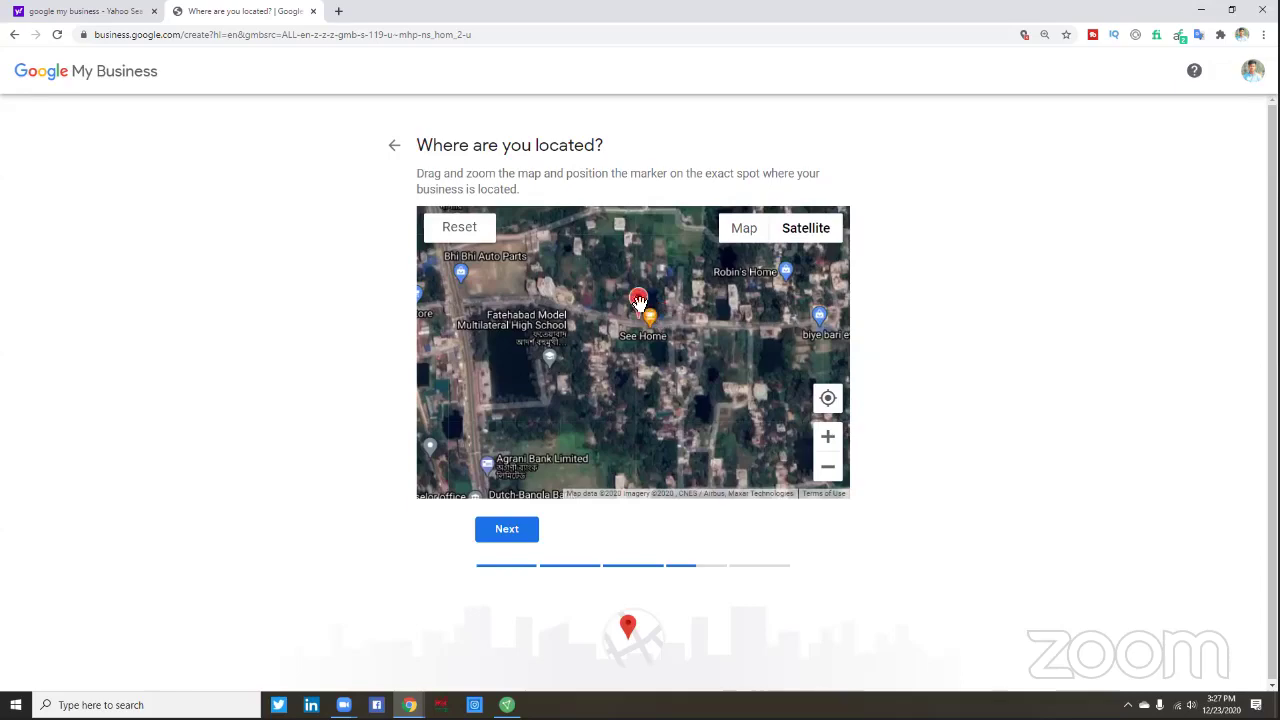
left_click(828, 436)
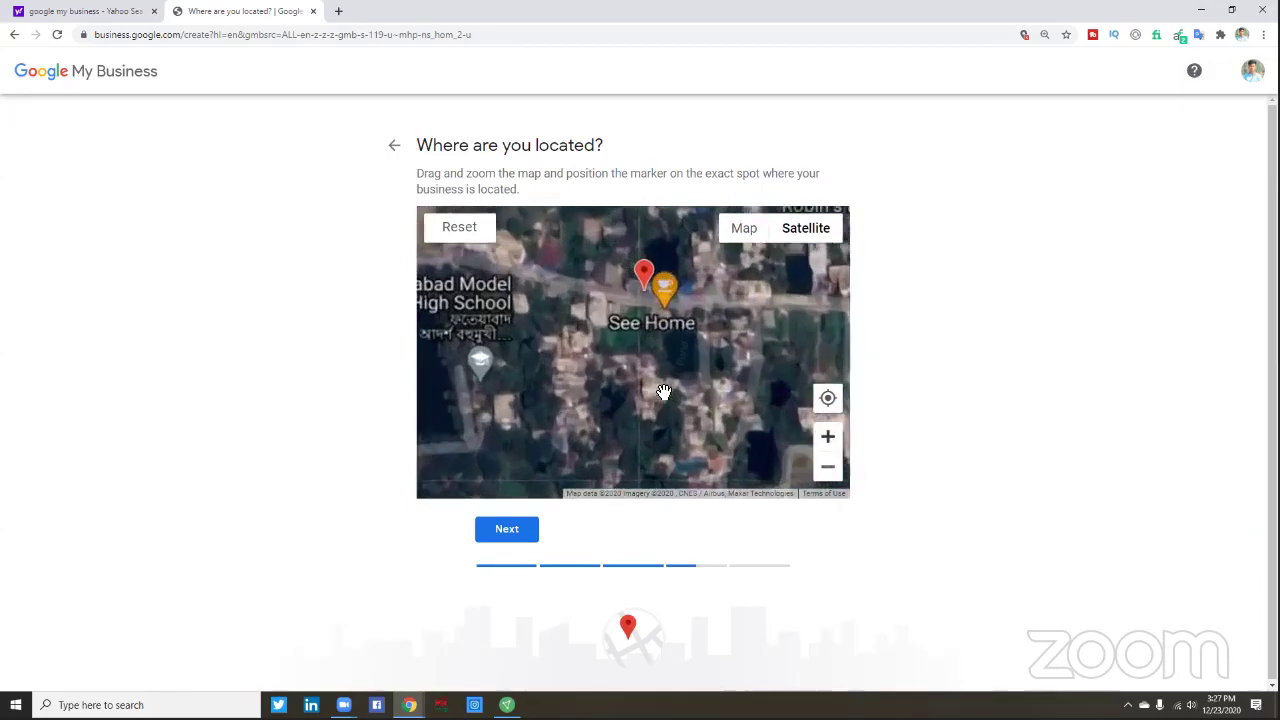
left_click(830, 437)
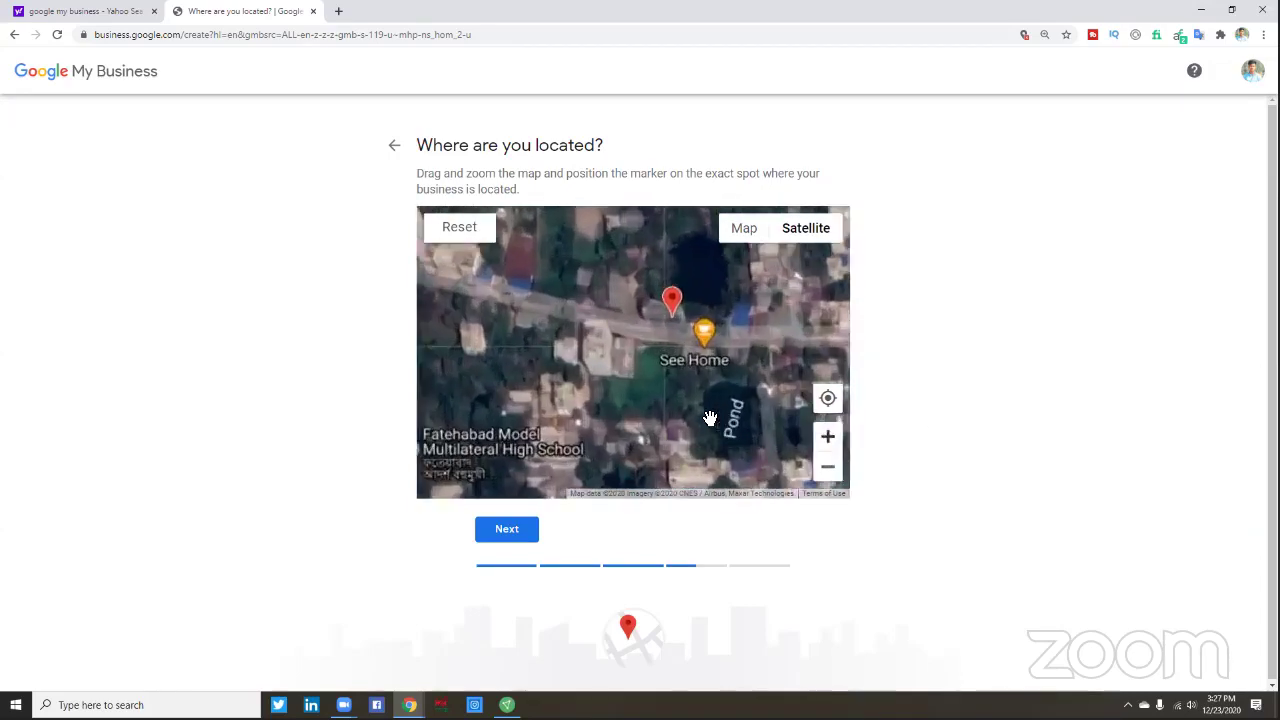
left_click_drag(619, 282, 663, 329)
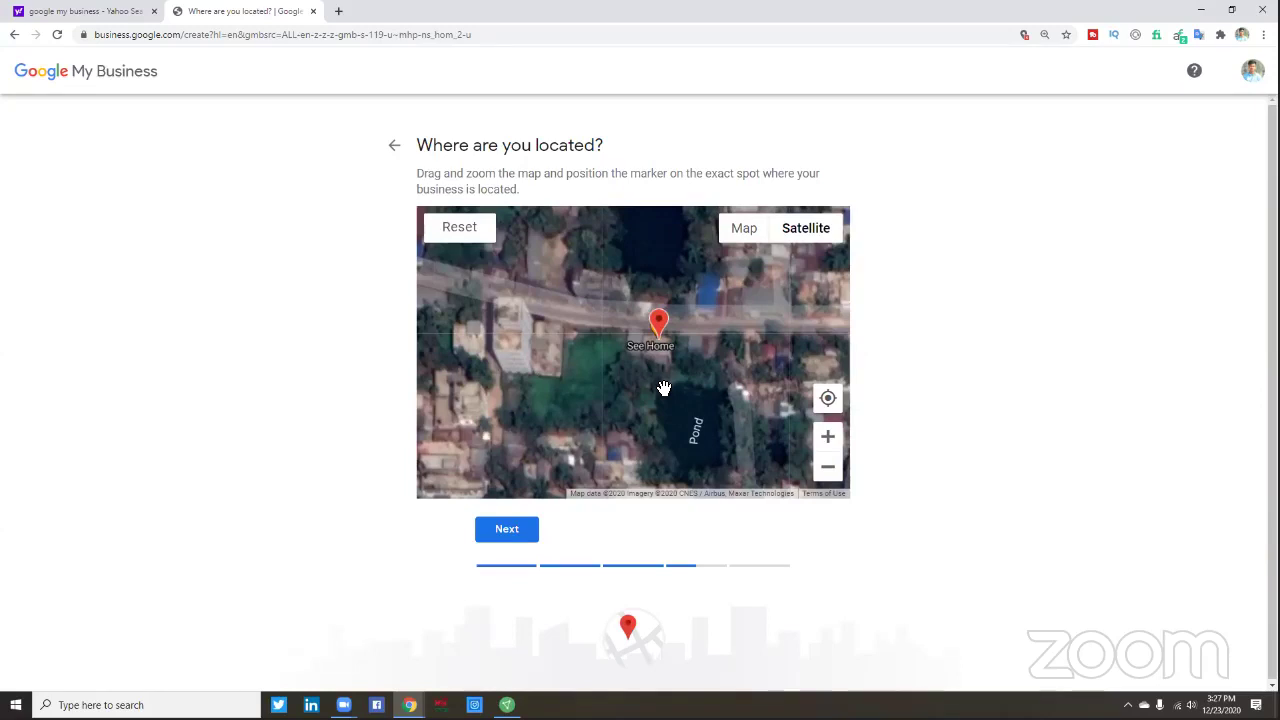
left_click(826, 440)
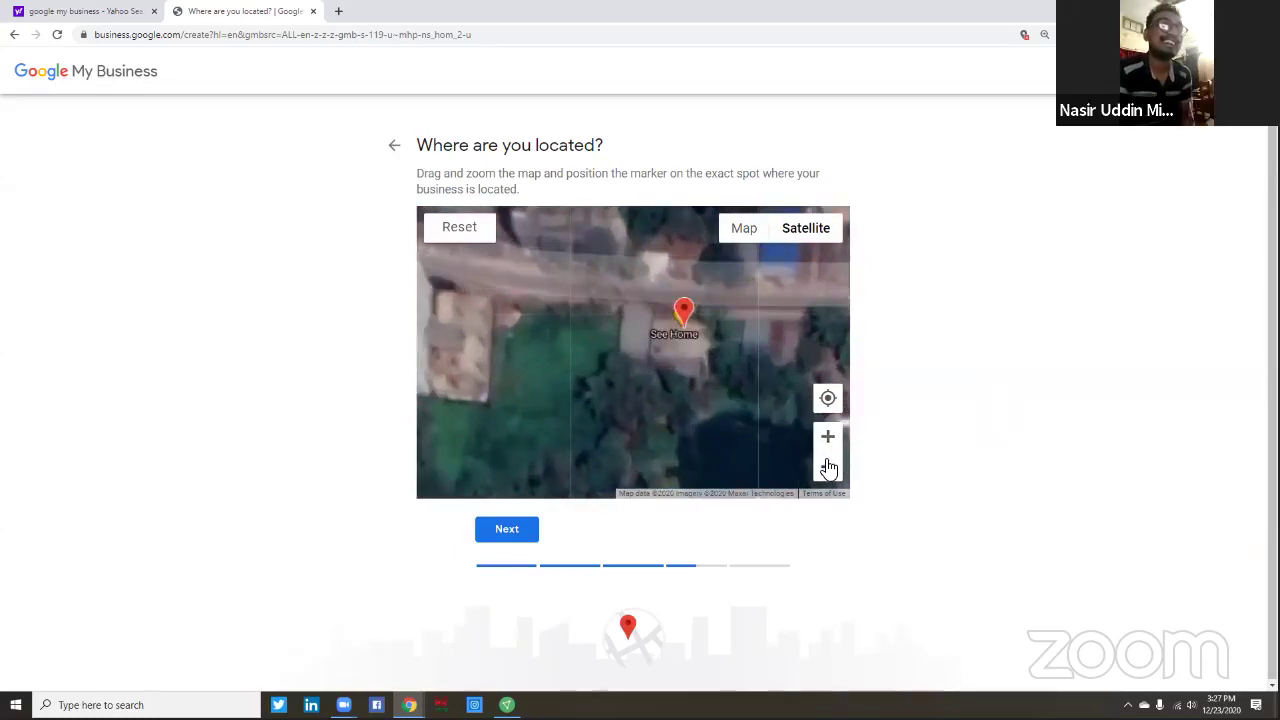
left_click(828, 466)
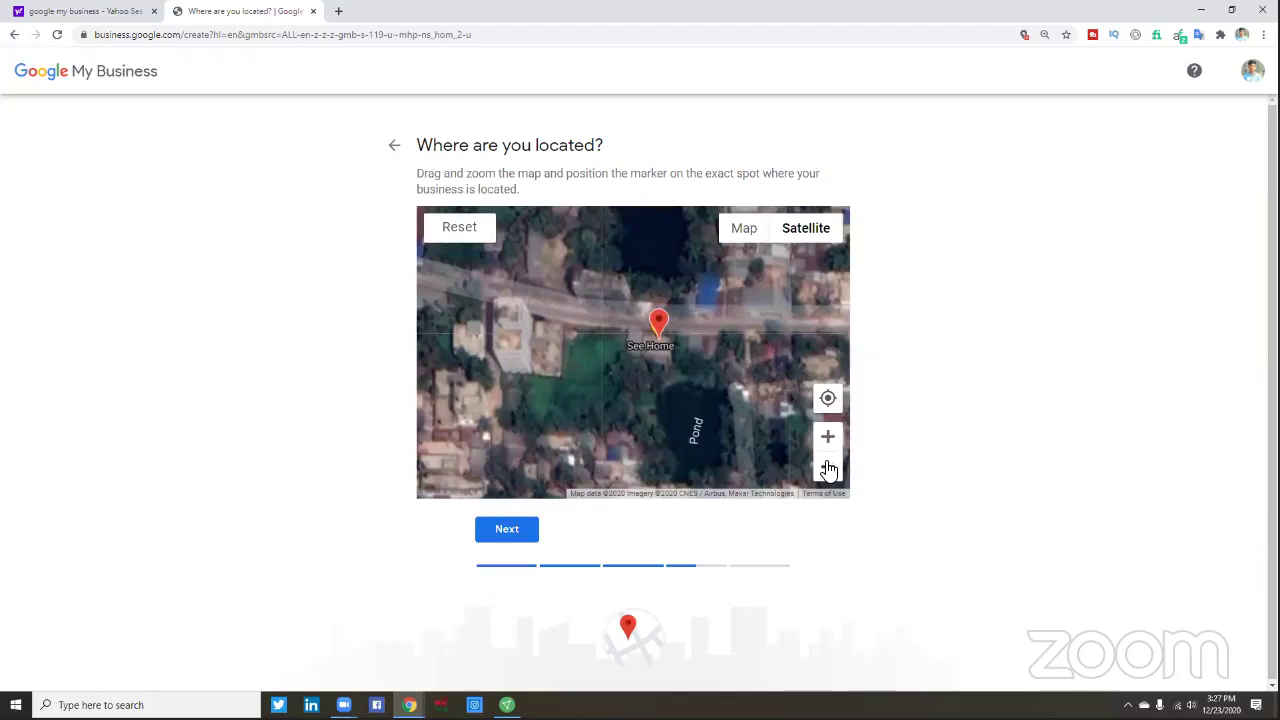
left_click(505, 532)
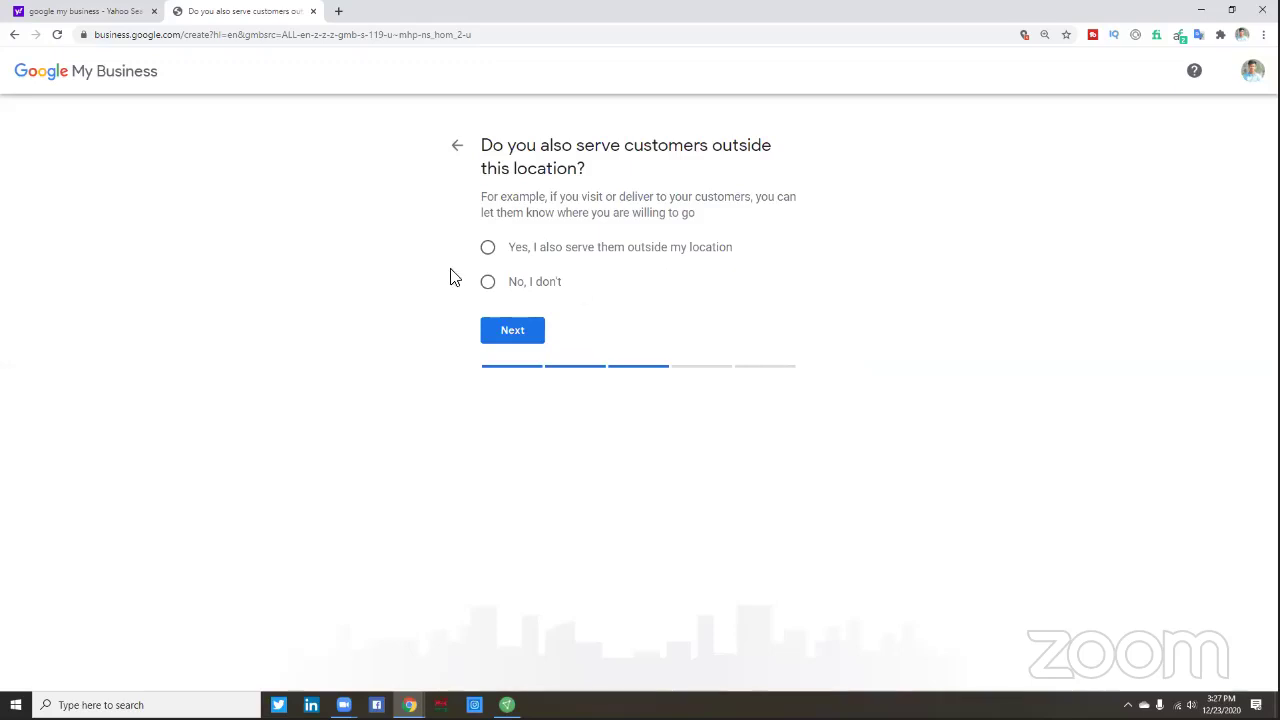
- Answer 'Yes, I also serve them outside my location' and continue
left_click(489, 248)
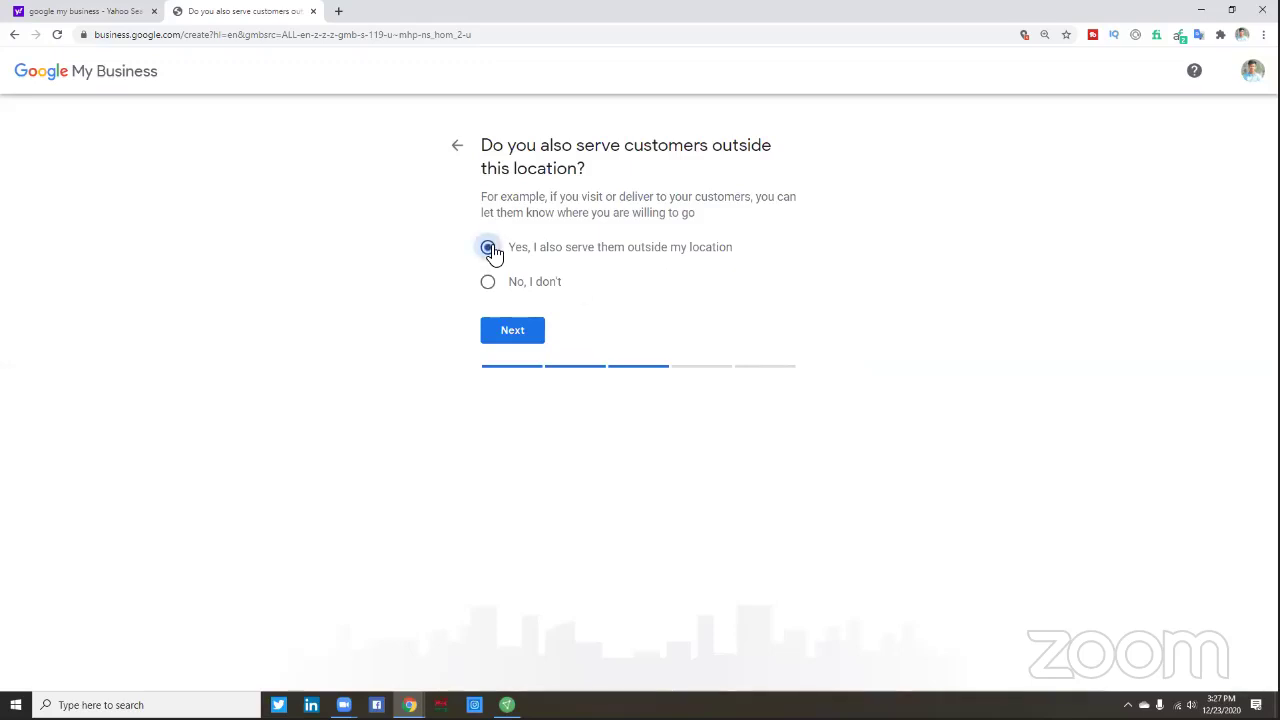
left_click(521, 331)
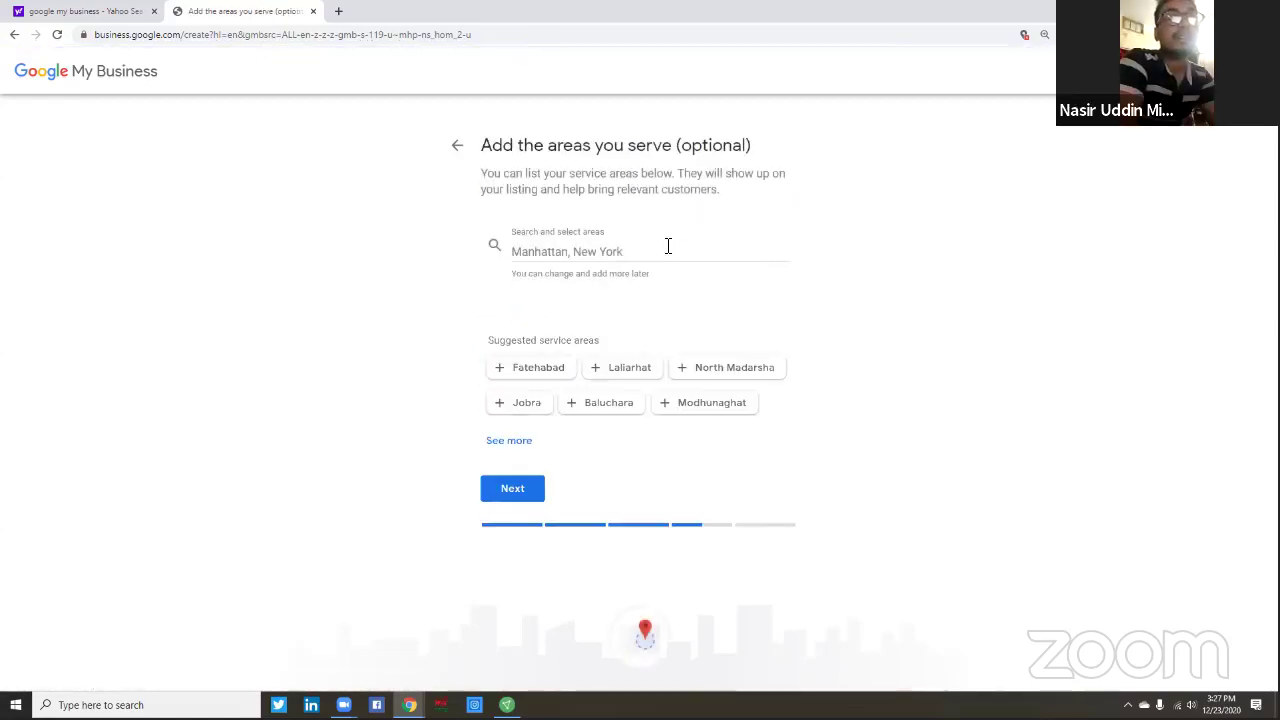
- Try adding Fatehabad as a service area, then remove it
left_click(566, 252)
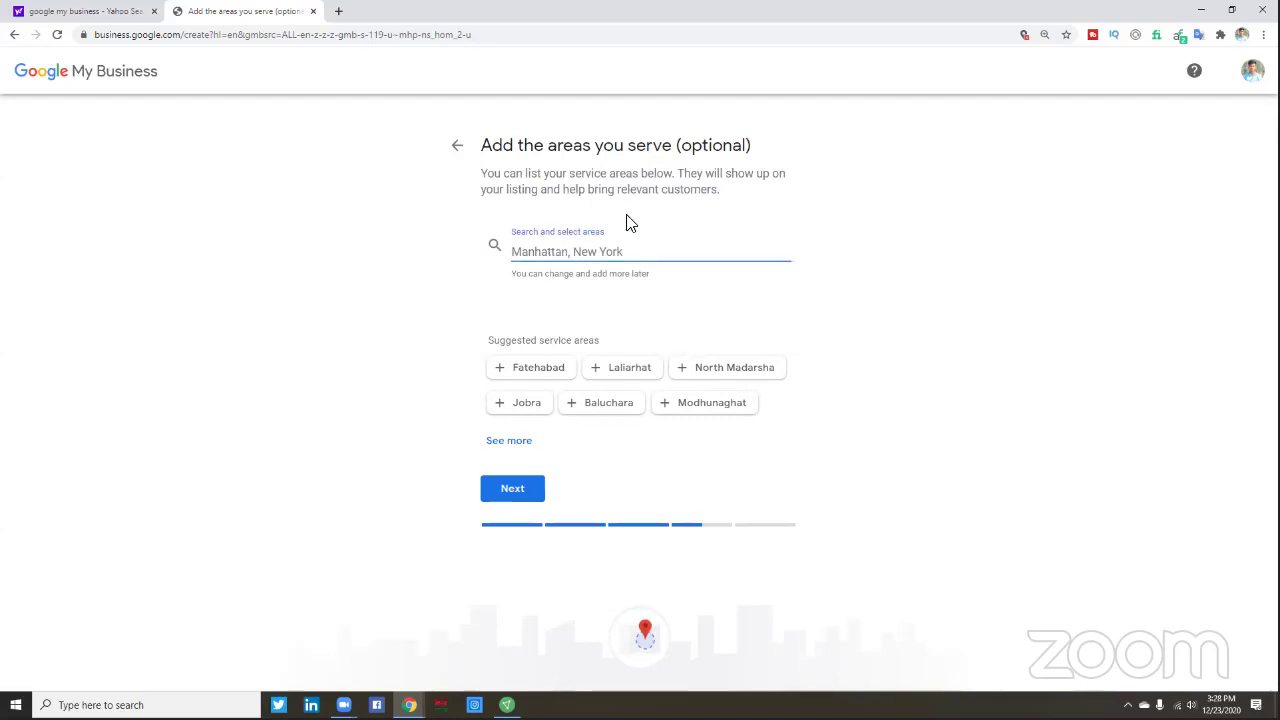
left_click(532, 366)
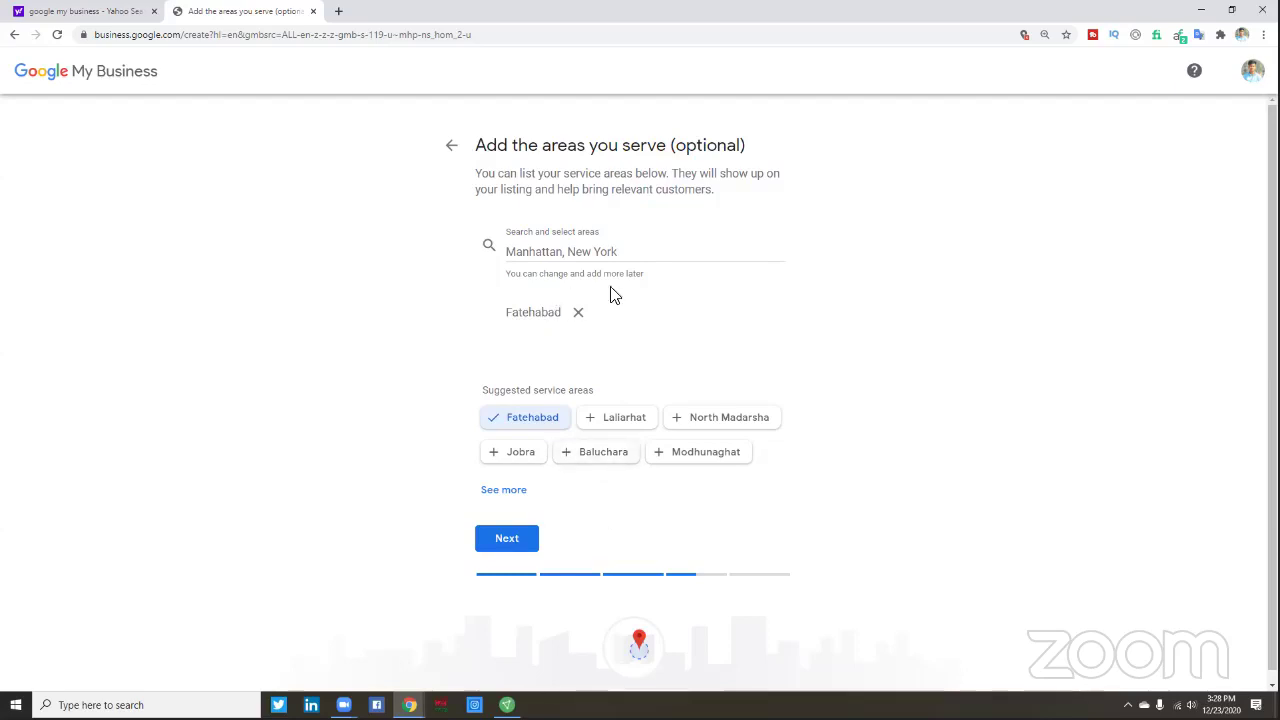
left_click(578, 314)
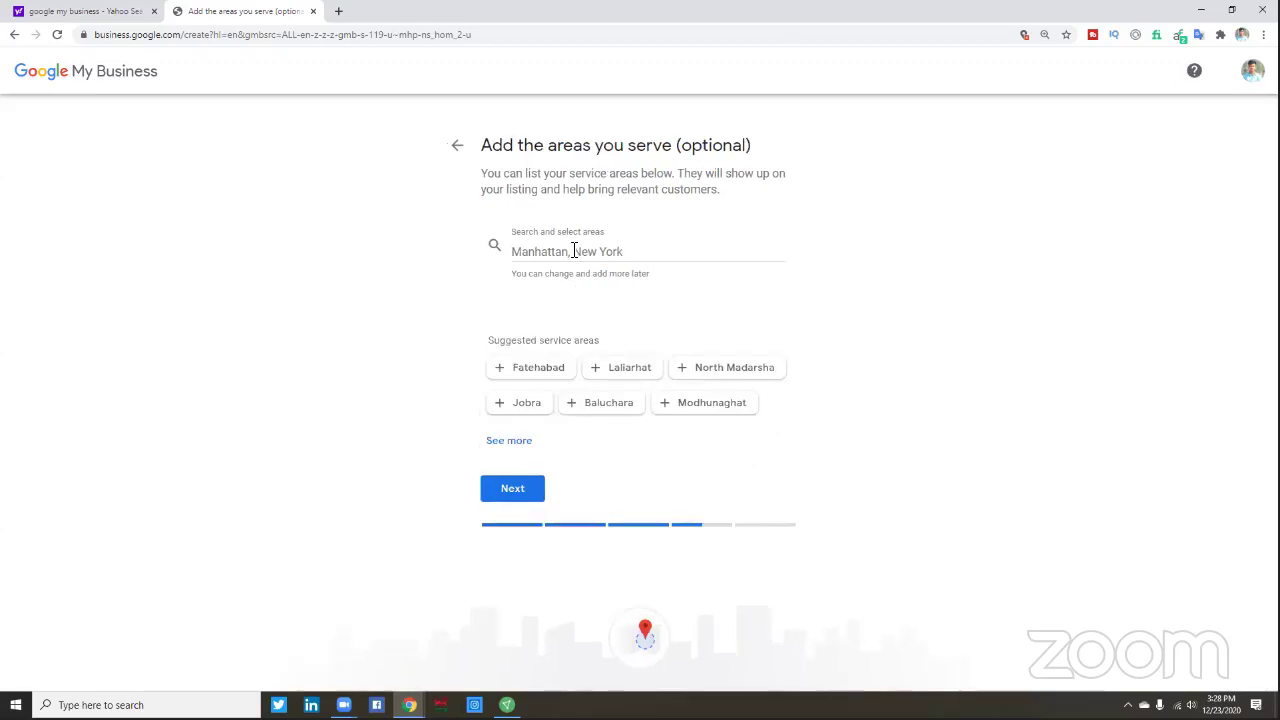
- Search the areas field for Bangladesh, add it as the service area, and continue
left_click(573, 251)
type("world")
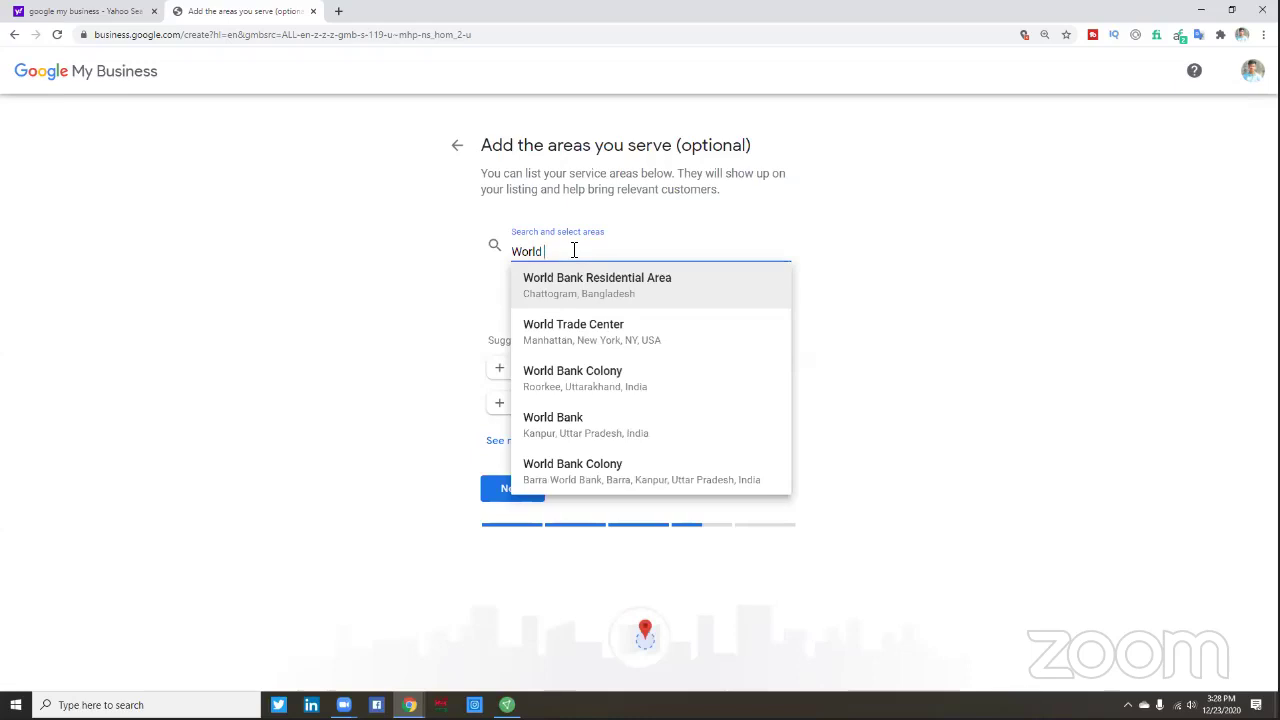
type(" Wide")
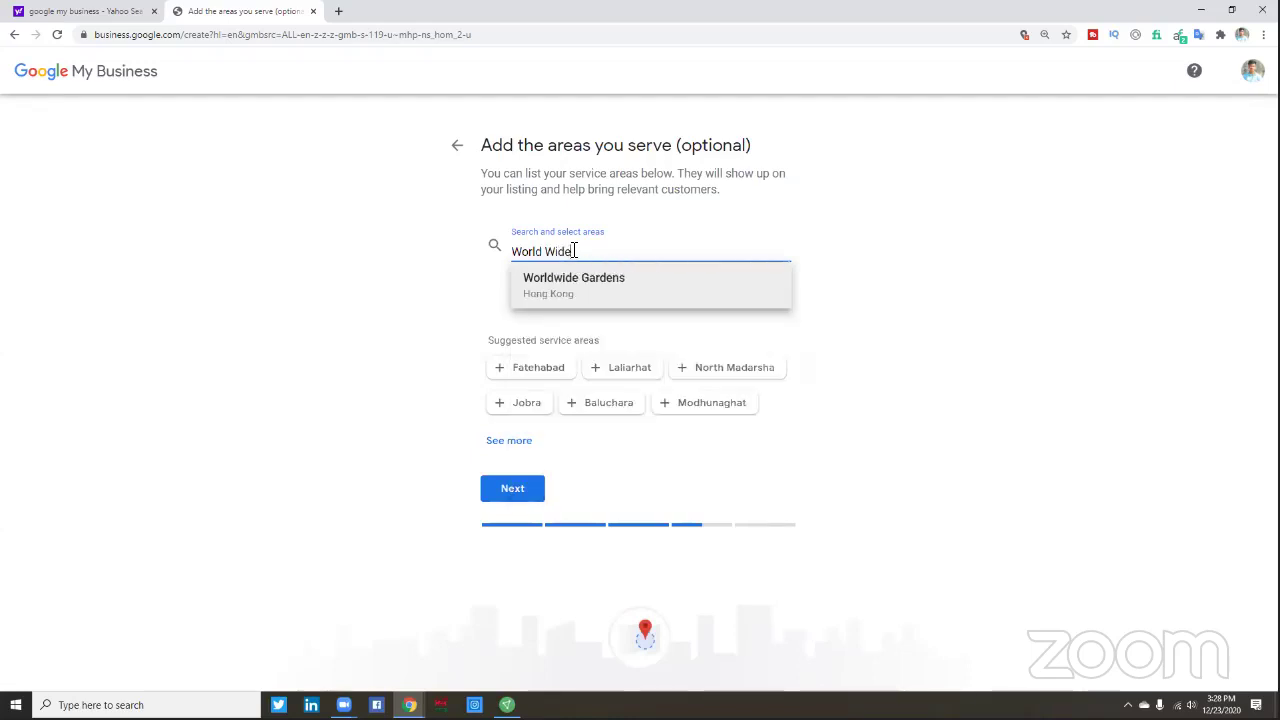
left_click(360, 297)
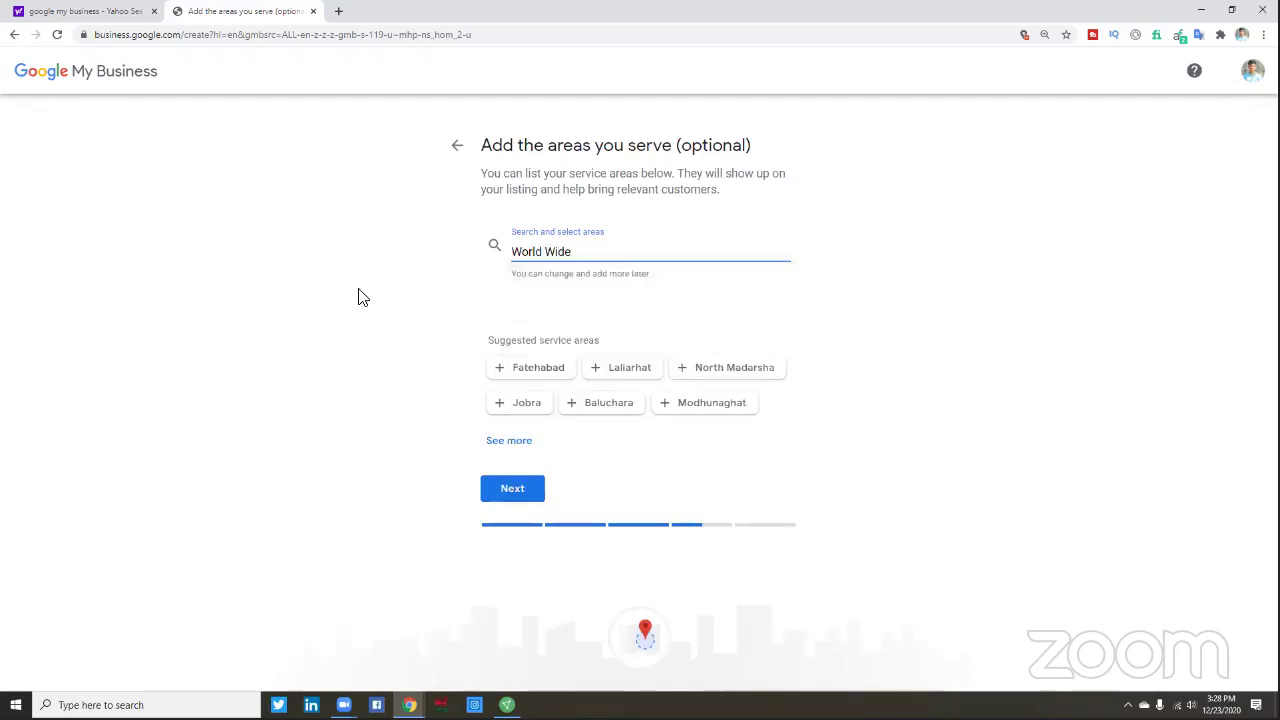
left_click(588, 255)
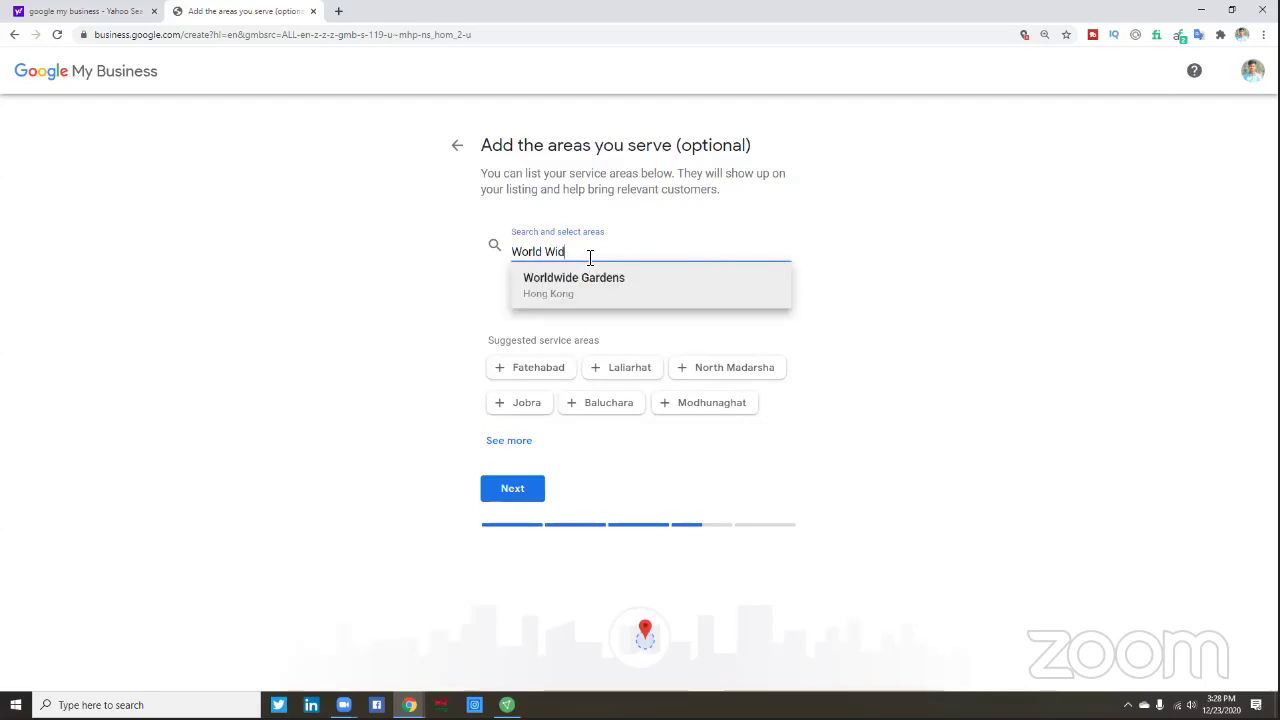
key("BackSpace")
key("BackSpace")
key("BackSpace")
key("BackSpace")
key("BackSpace")
key("BackSpace")
key("BackSpace")
key("BackSpace")
key("BackSpace")
type("C")
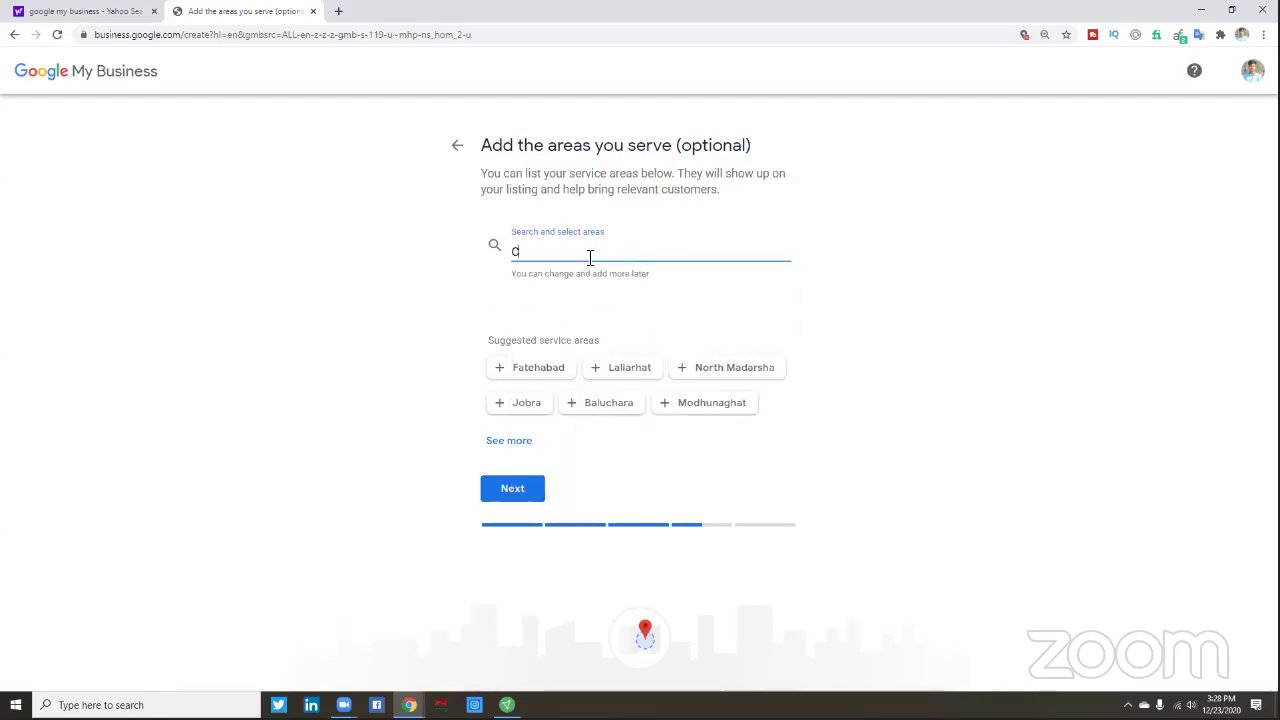
type("hi")
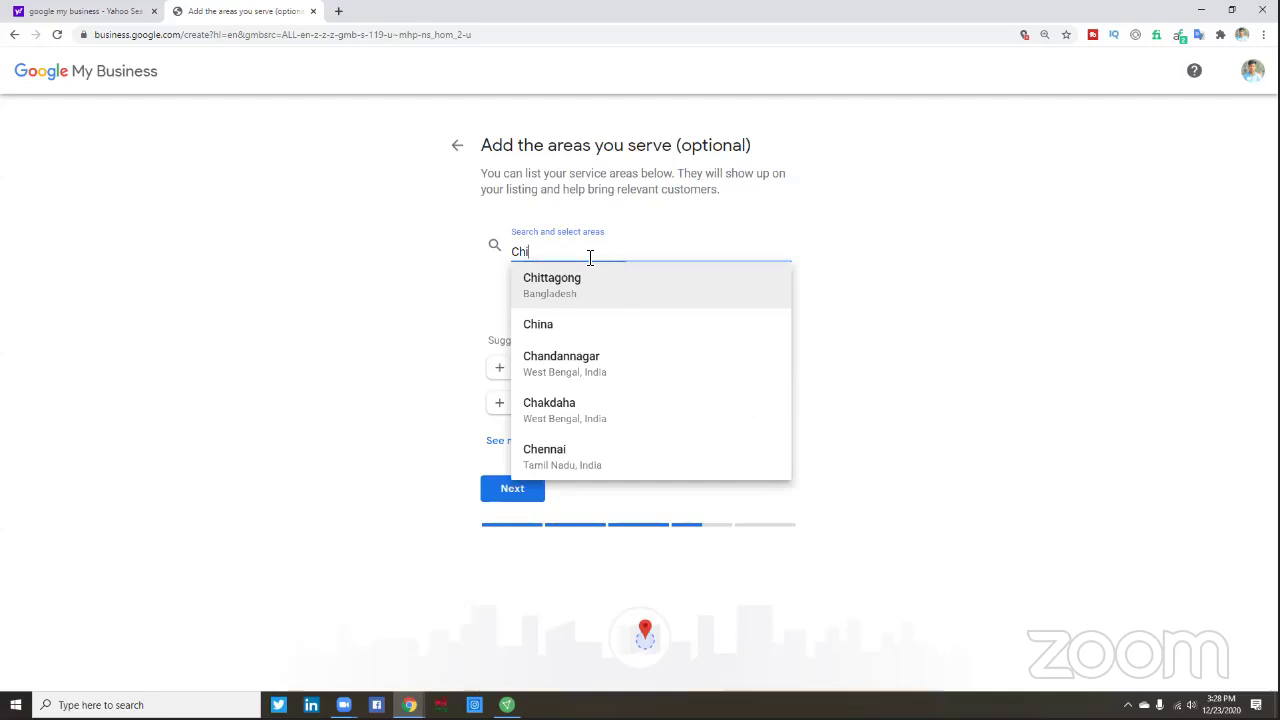
key("BackSpace")
key("BackSpace")
key("BackSpace")
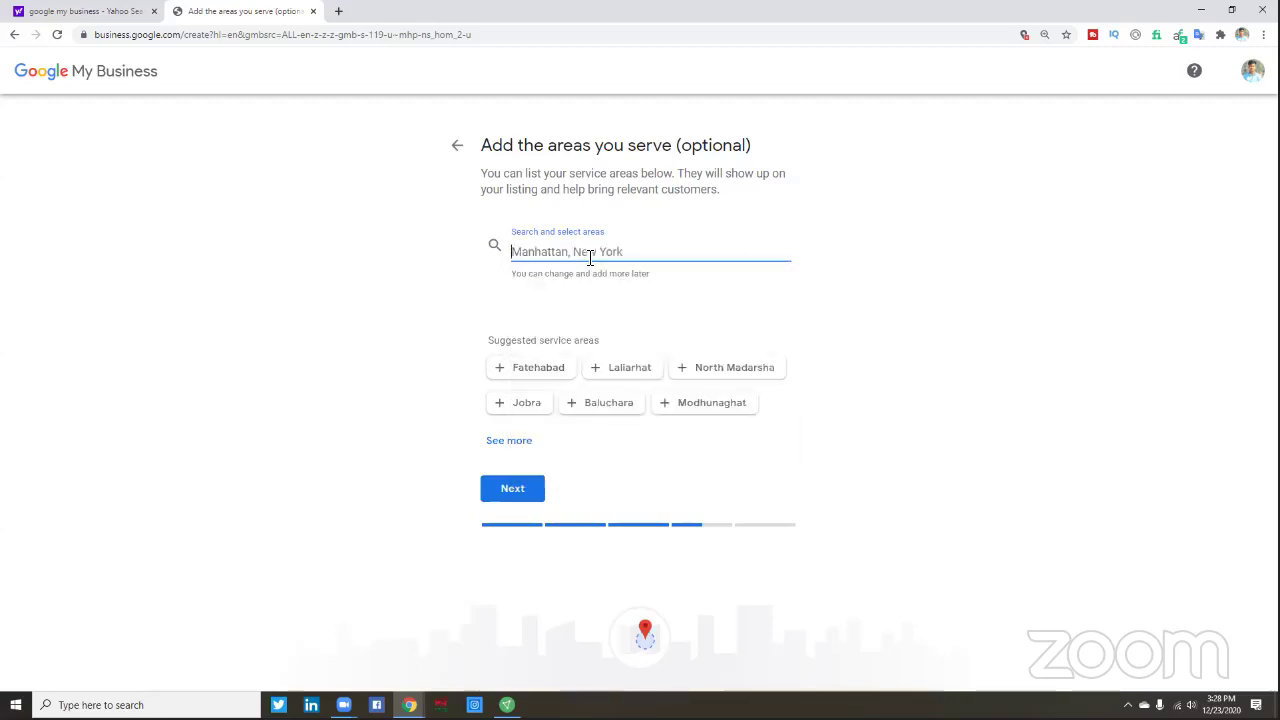
type("Ban")
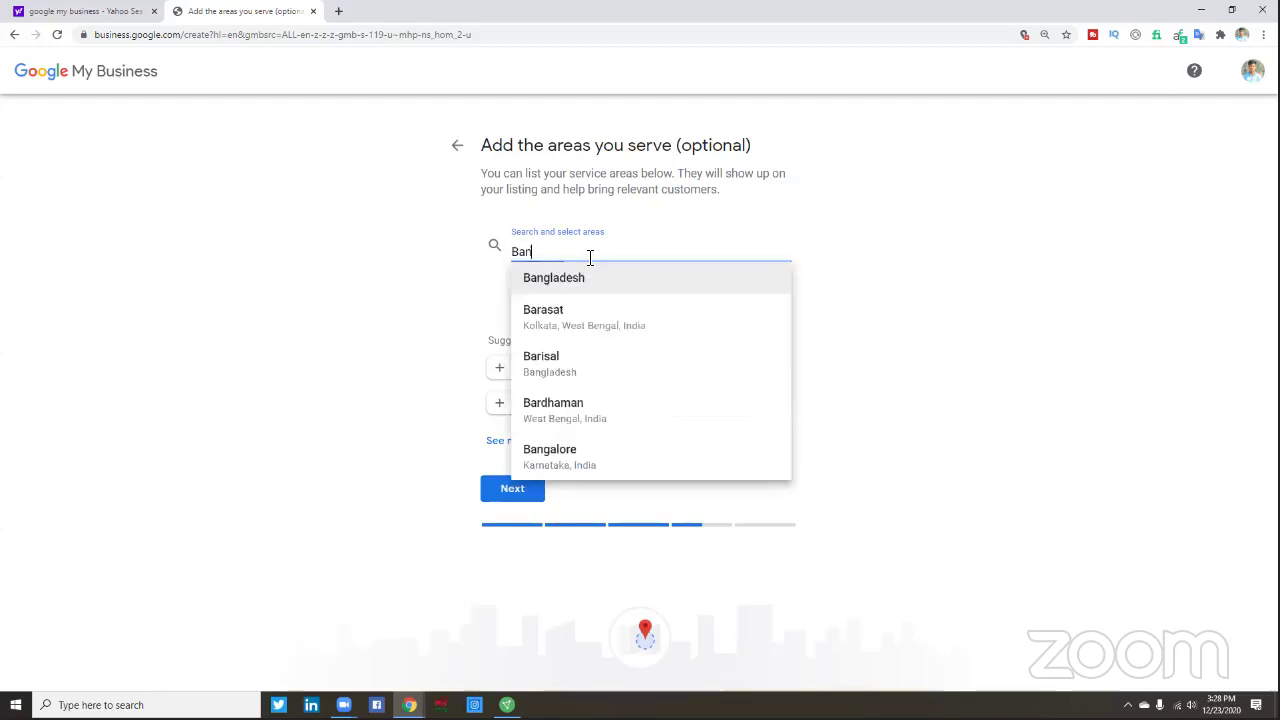
type("gladesh")
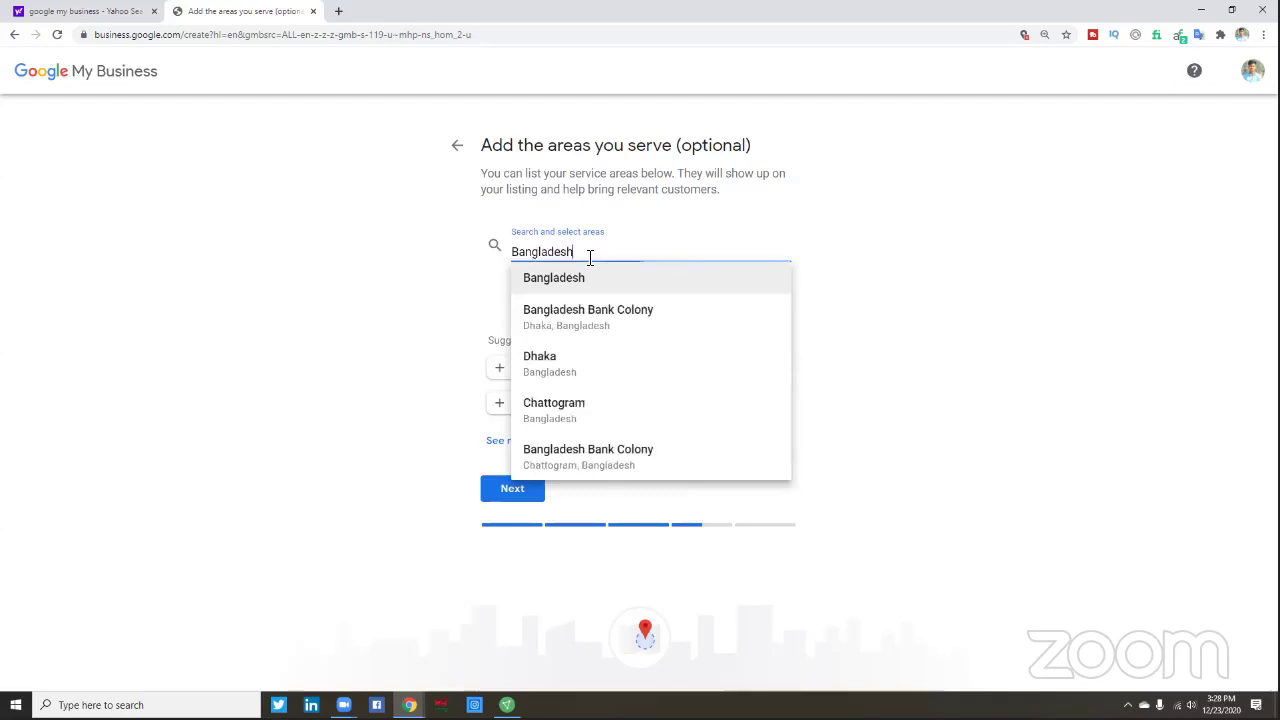
left_click(585, 279)
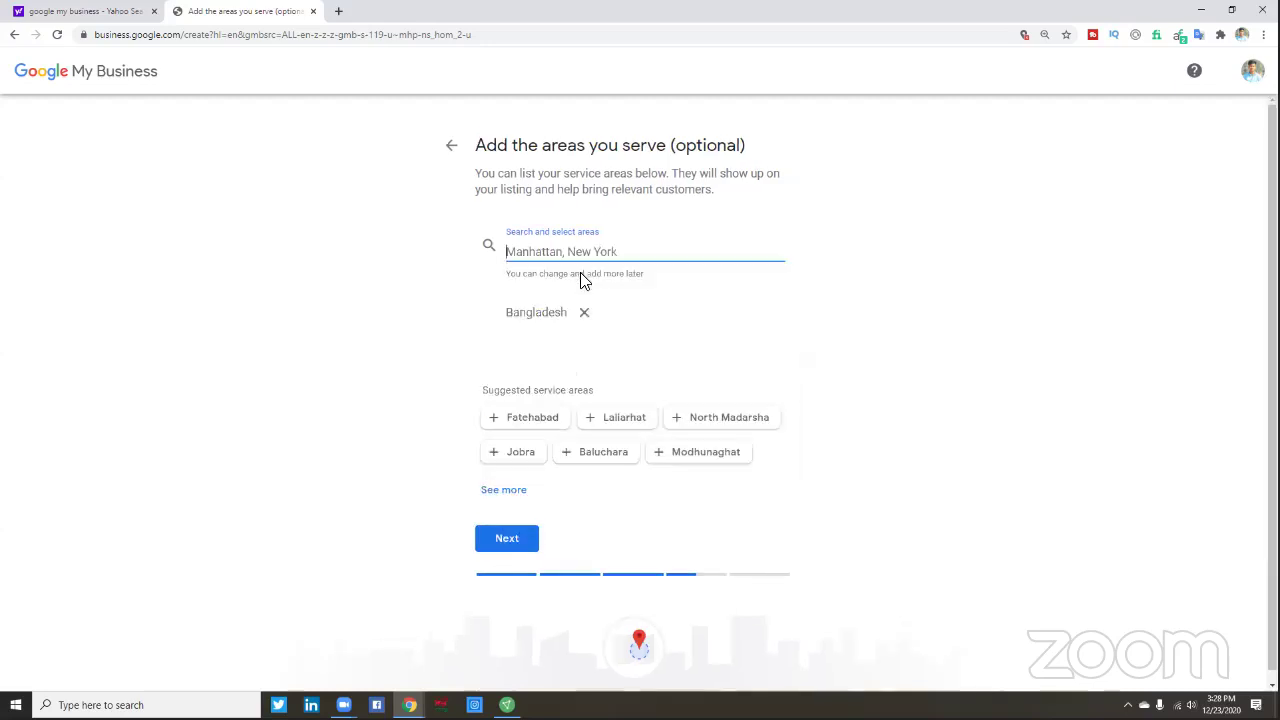
left_click(507, 540)
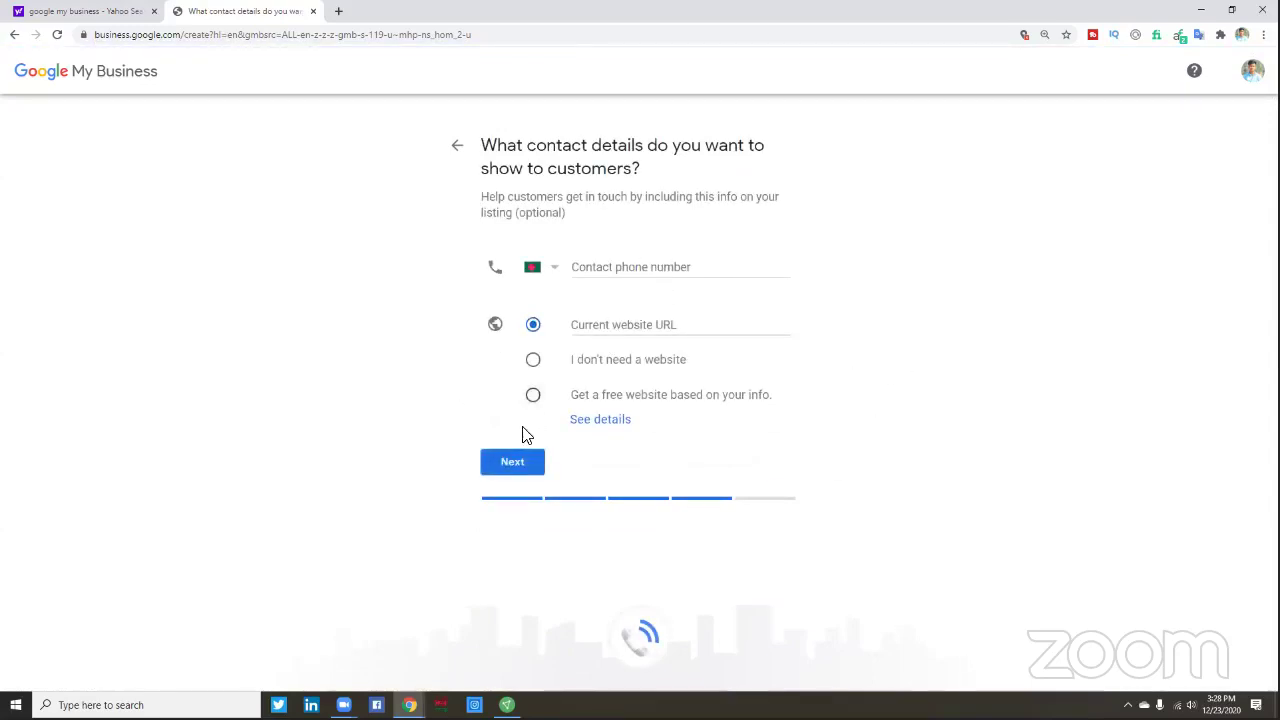
- Enter the business contact phone number, choose 'Current website URL', and open a new tab
left_click(601, 268)
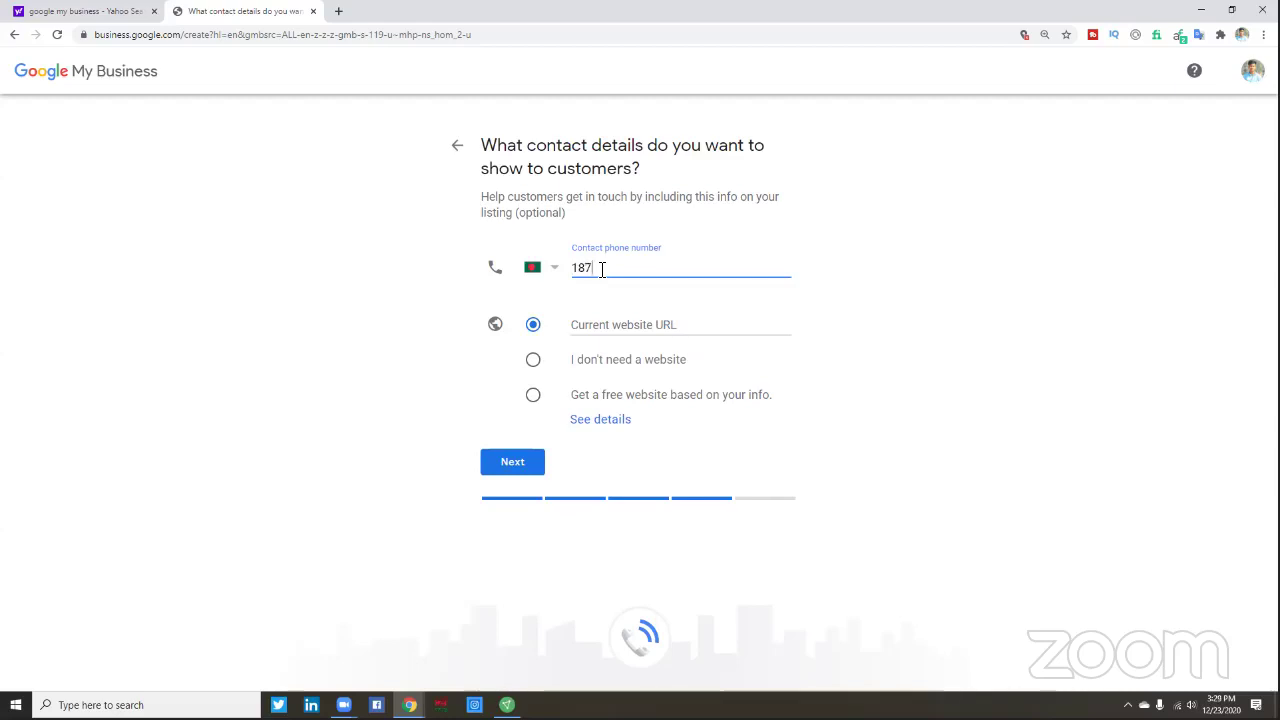
type("03048")
left_click(624, 326)
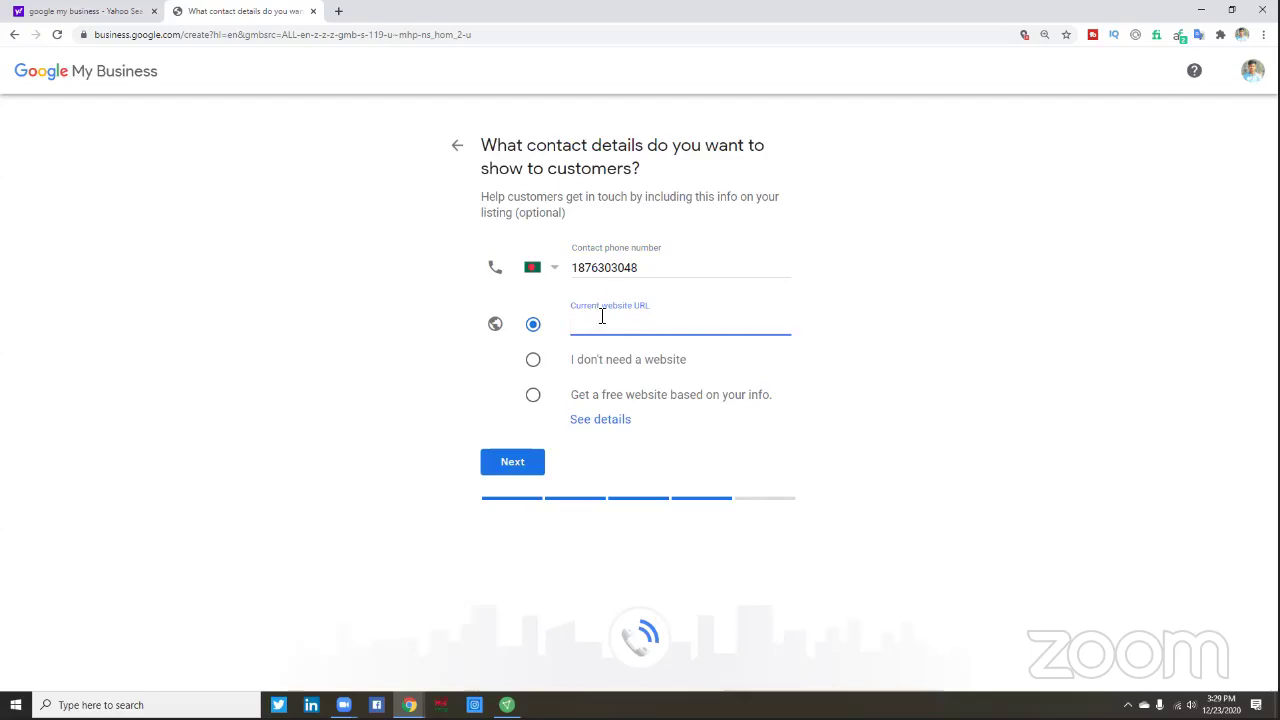
left_click(339, 12)
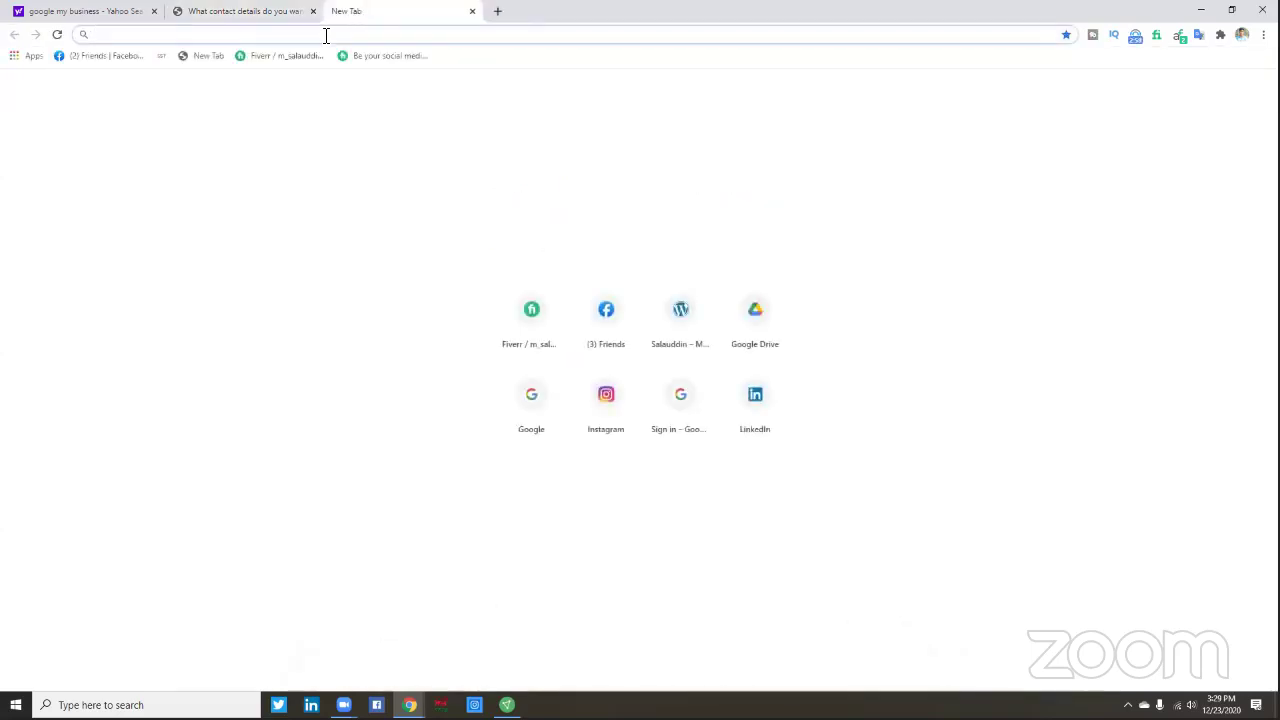
- Type 'hello' in the new tab's address bar and copy the suggested hellobd24.xyz address
type("hell")
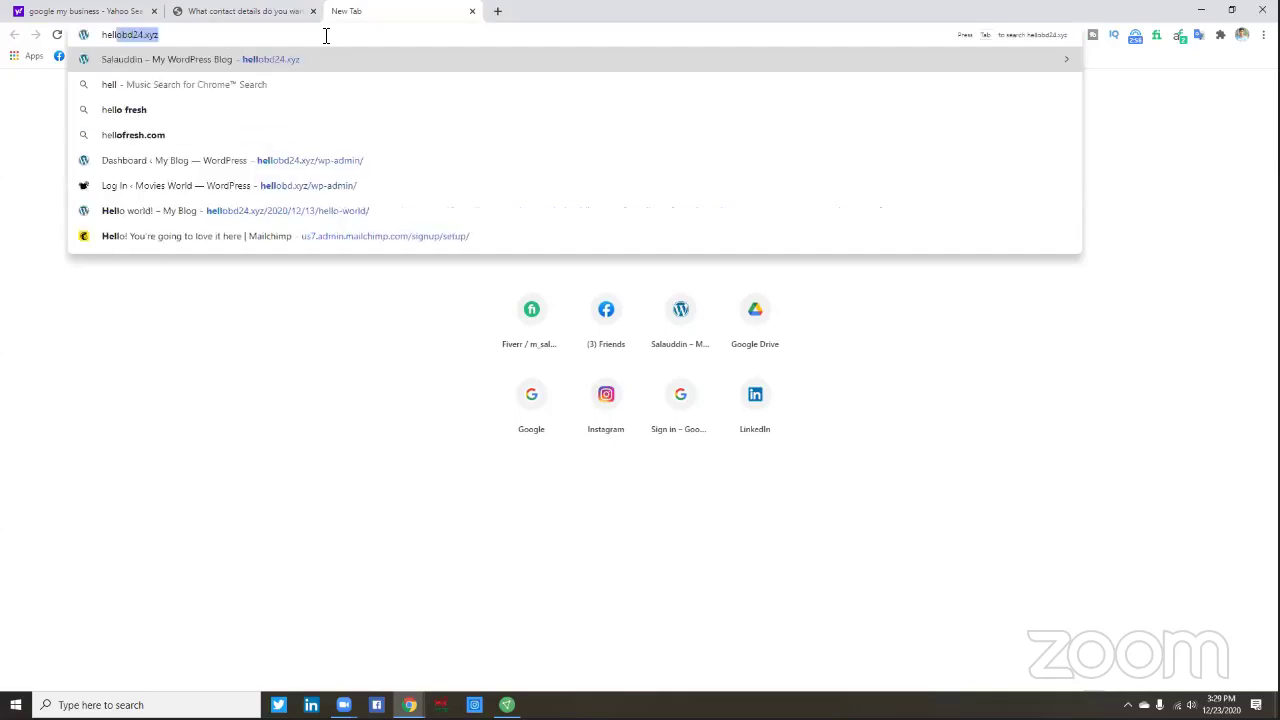
type("o")
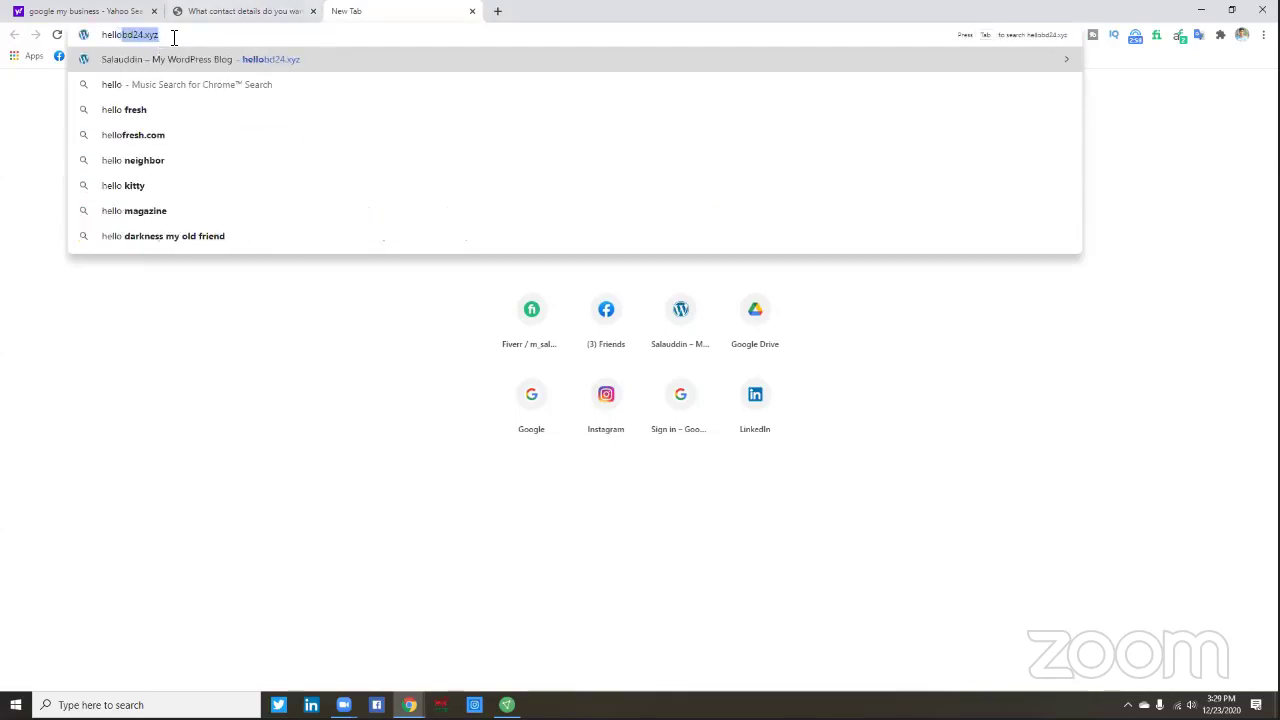
left_click_drag(173, 37, 100, 35)
right_click(132, 38)
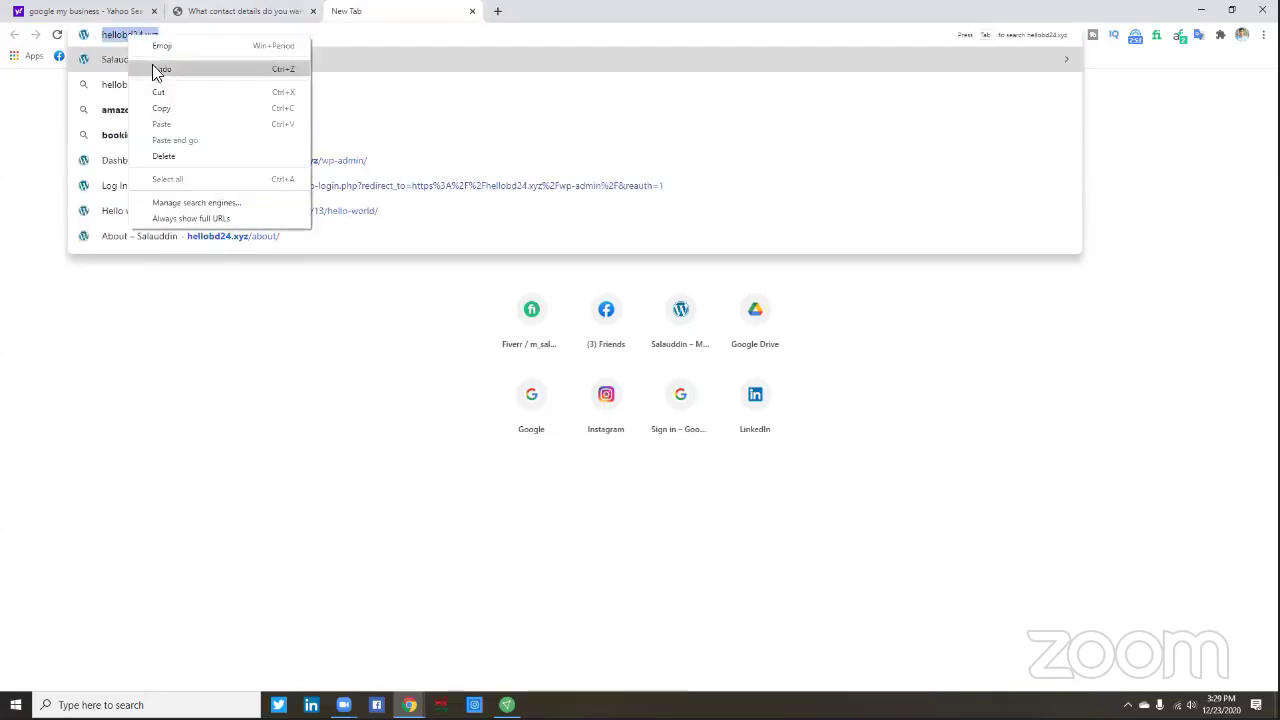
left_click(168, 107)
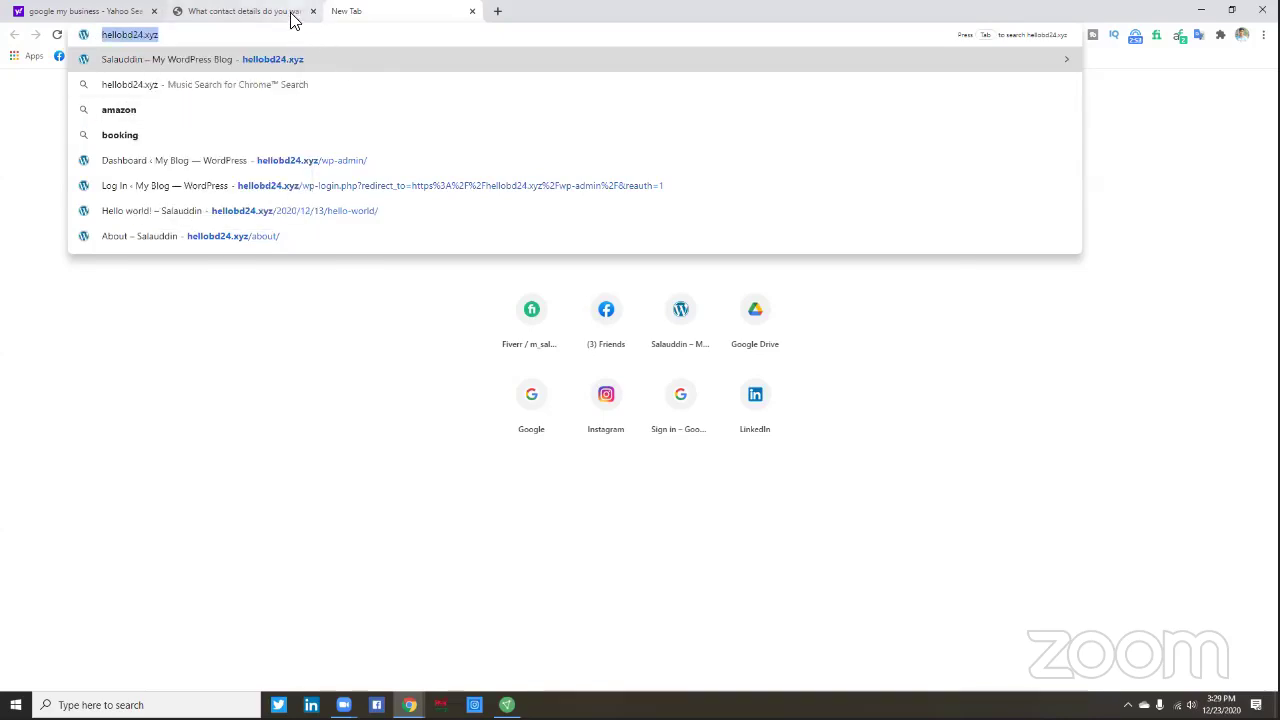
left_click(293, 20)
left_click(600, 310)
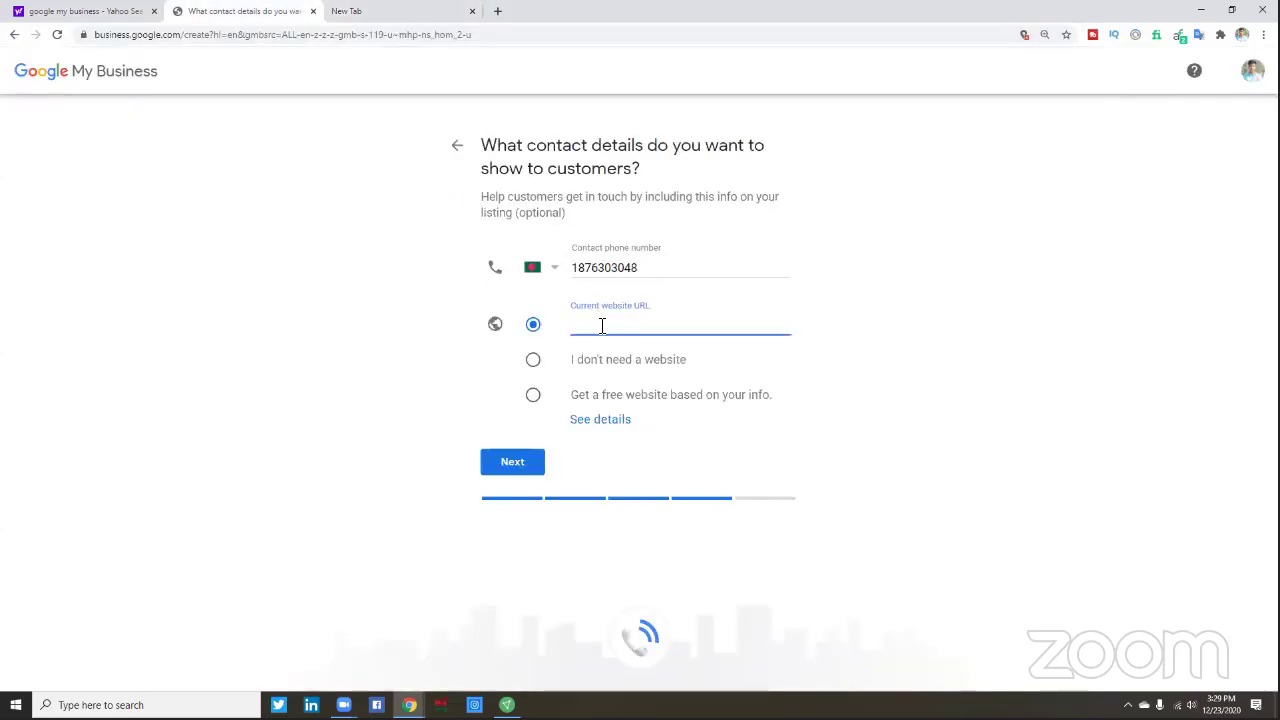
left_click(387, 13)
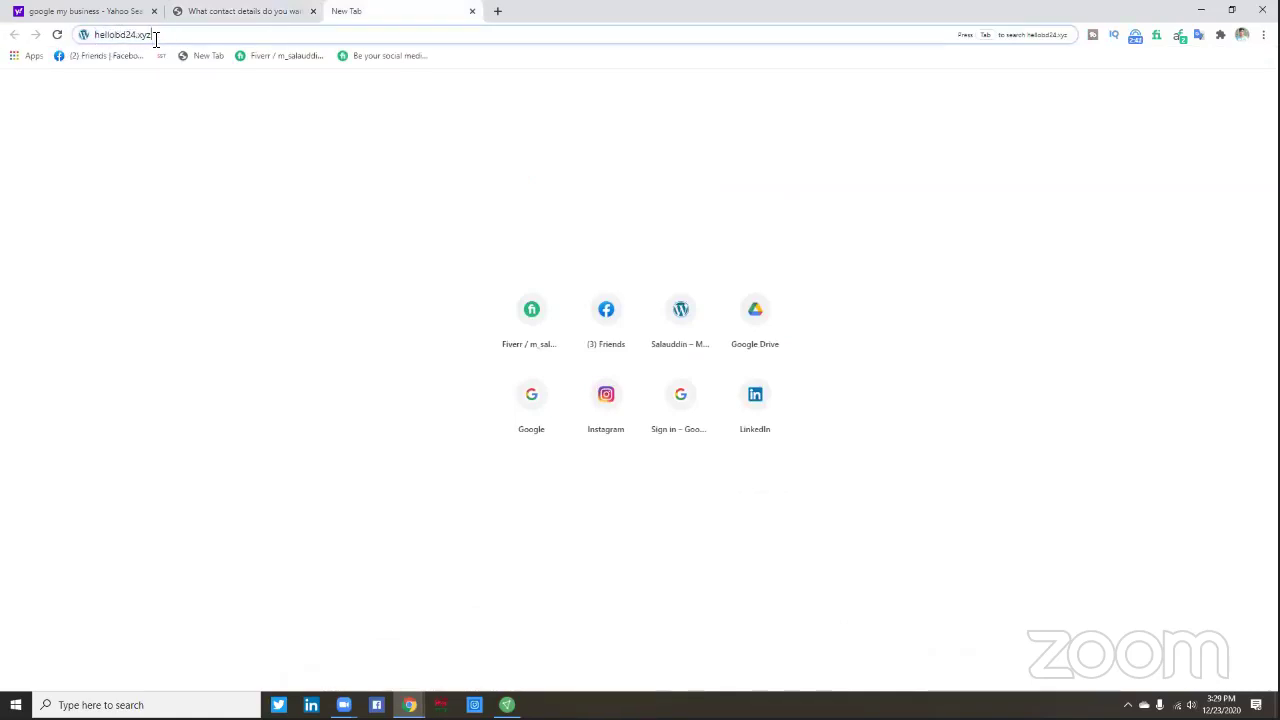
double_click(154, 38)
left_click(251, 12)
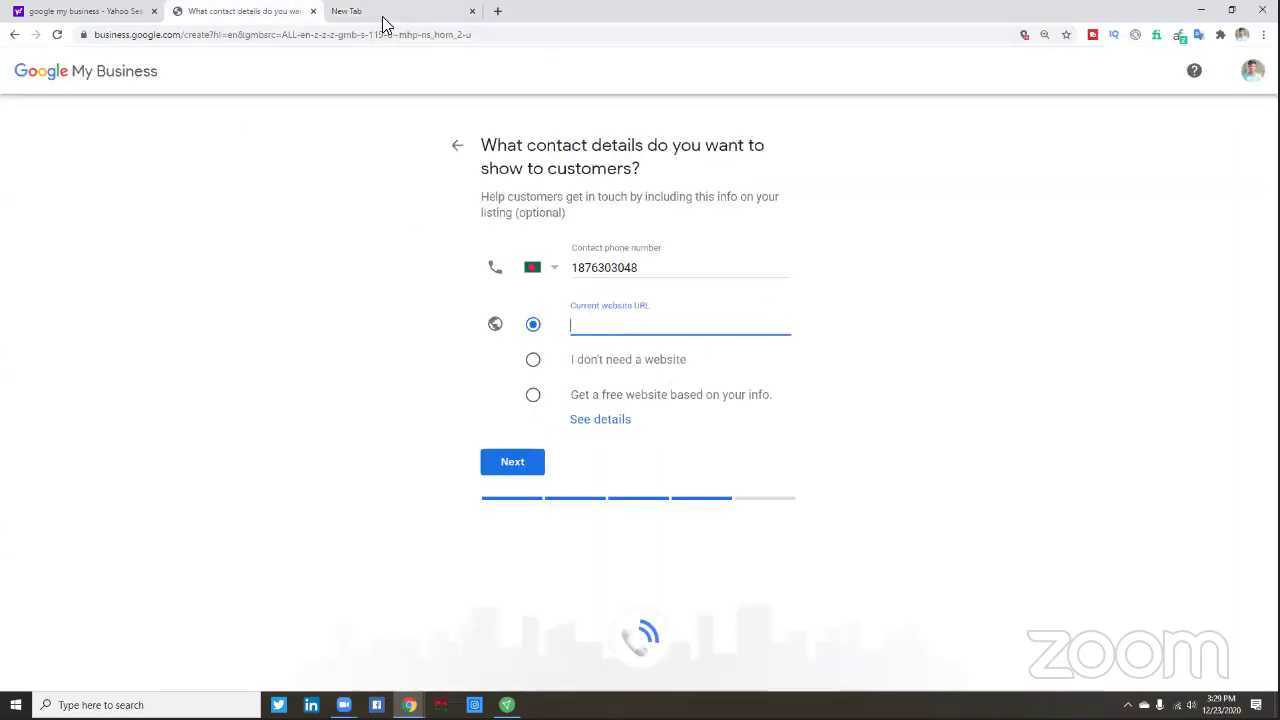
- Complete the address to hellobd24.xyz and load the Fresh Fields site
left_click(350, 12)
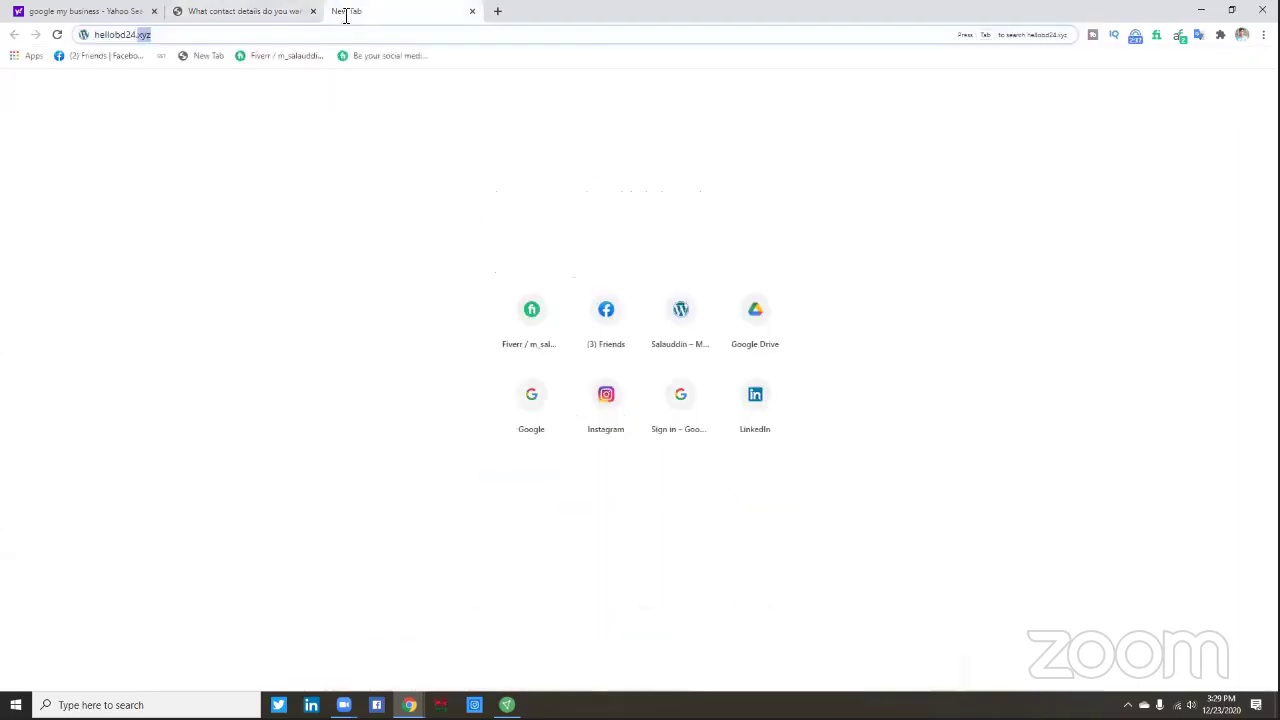
left_click(164, 35)
key("BackSpace")
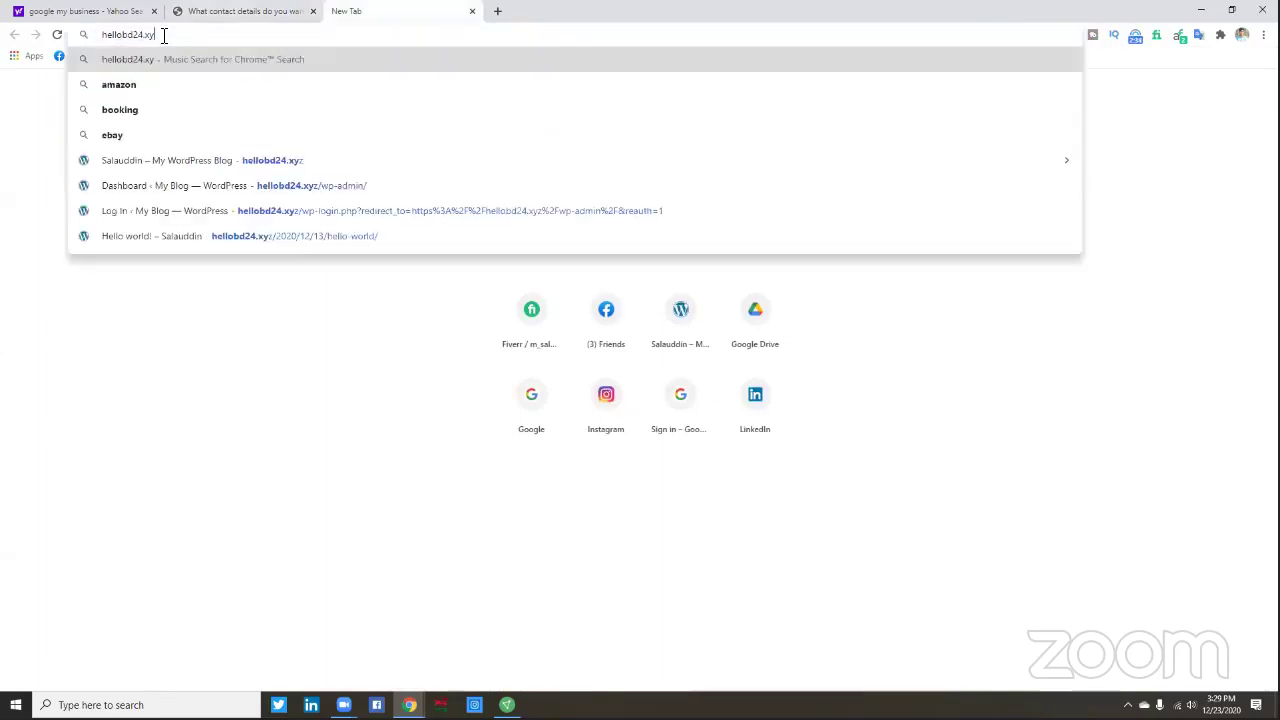
key("BackSpace")
key("BackSpace")
key("BackSpace")
key("BackSpace")
key("BackSpace")
key("BackSpace")
key("BackSpace")
key("BackSpace")
key("BackSpace")
key("BackSpace")
type("llo")
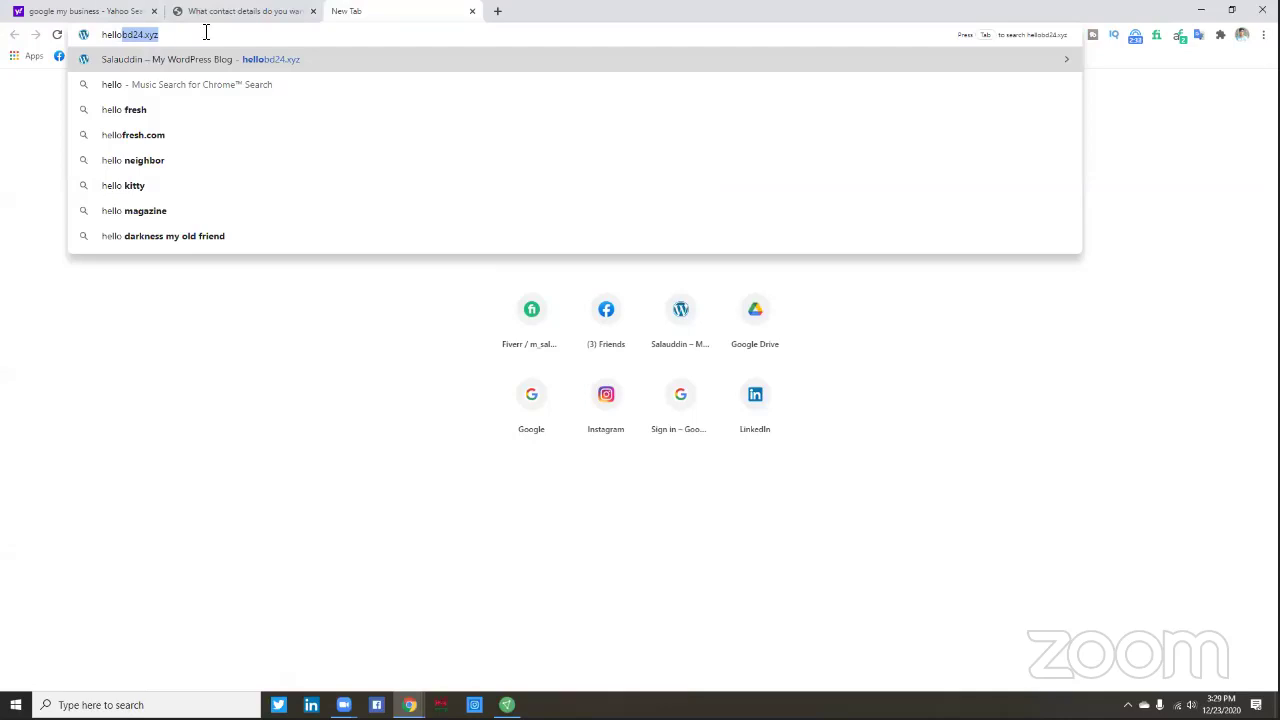
key("Right")
left_click(250, 64)
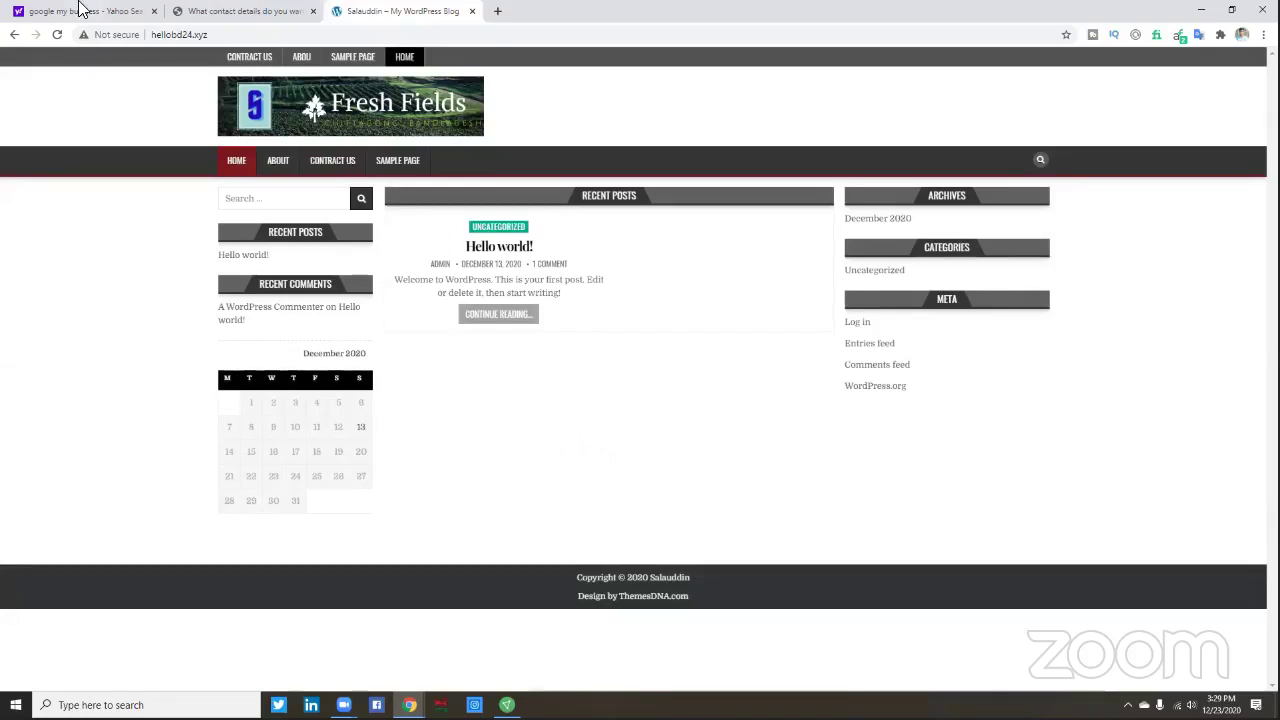
- Copy the hellobd24.xyz site address from Chrome's address bar
left_click_drag(210, 36, 154, 47)
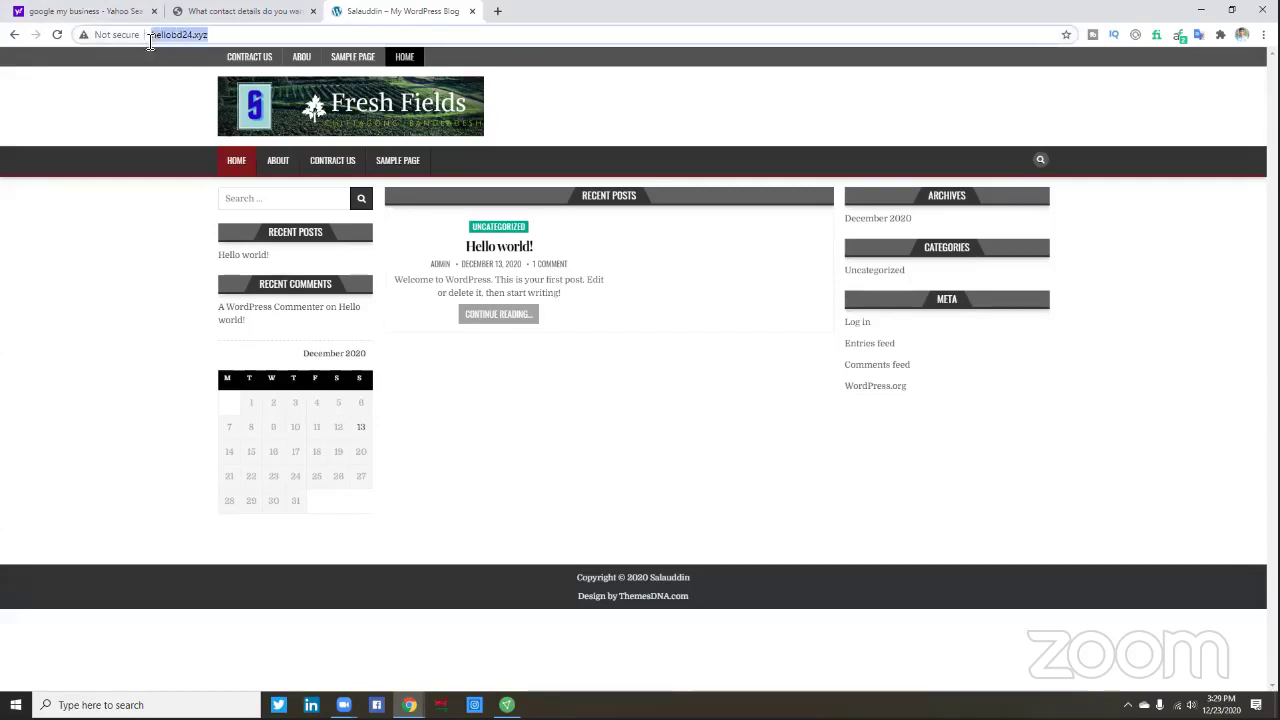
right_click(164, 34)
left_click(206, 107)
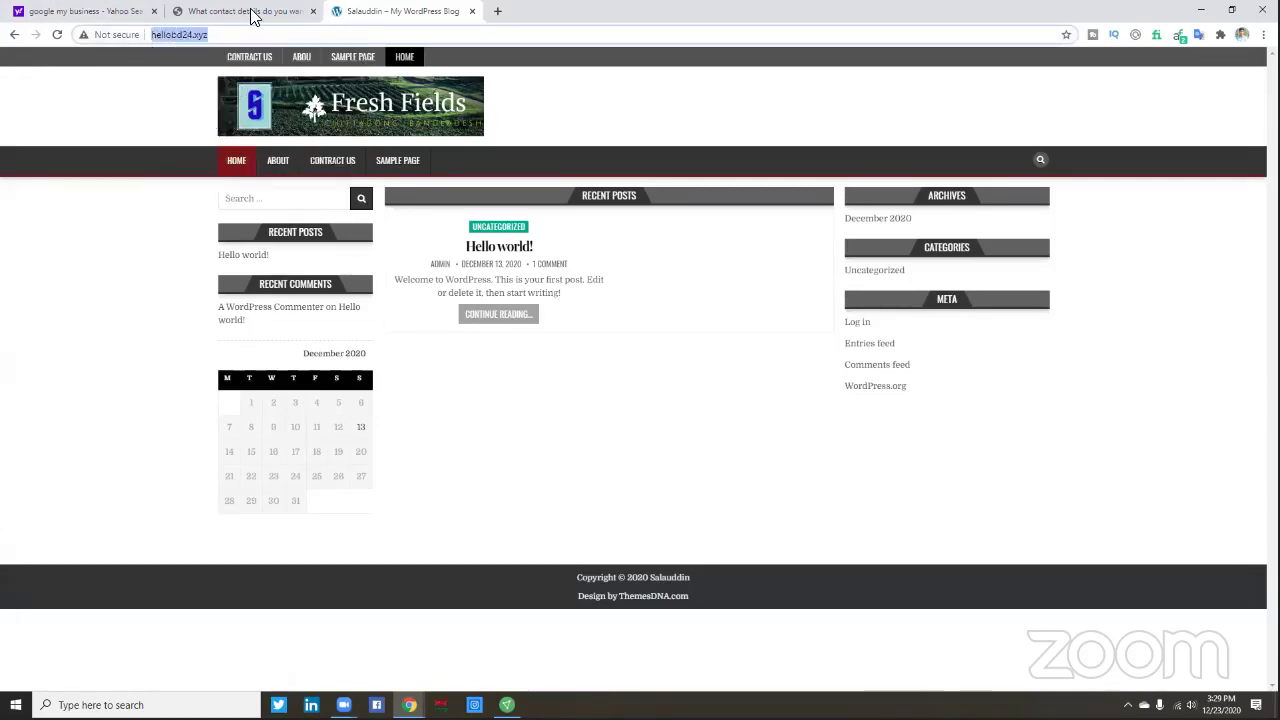
left_click(252, 12)
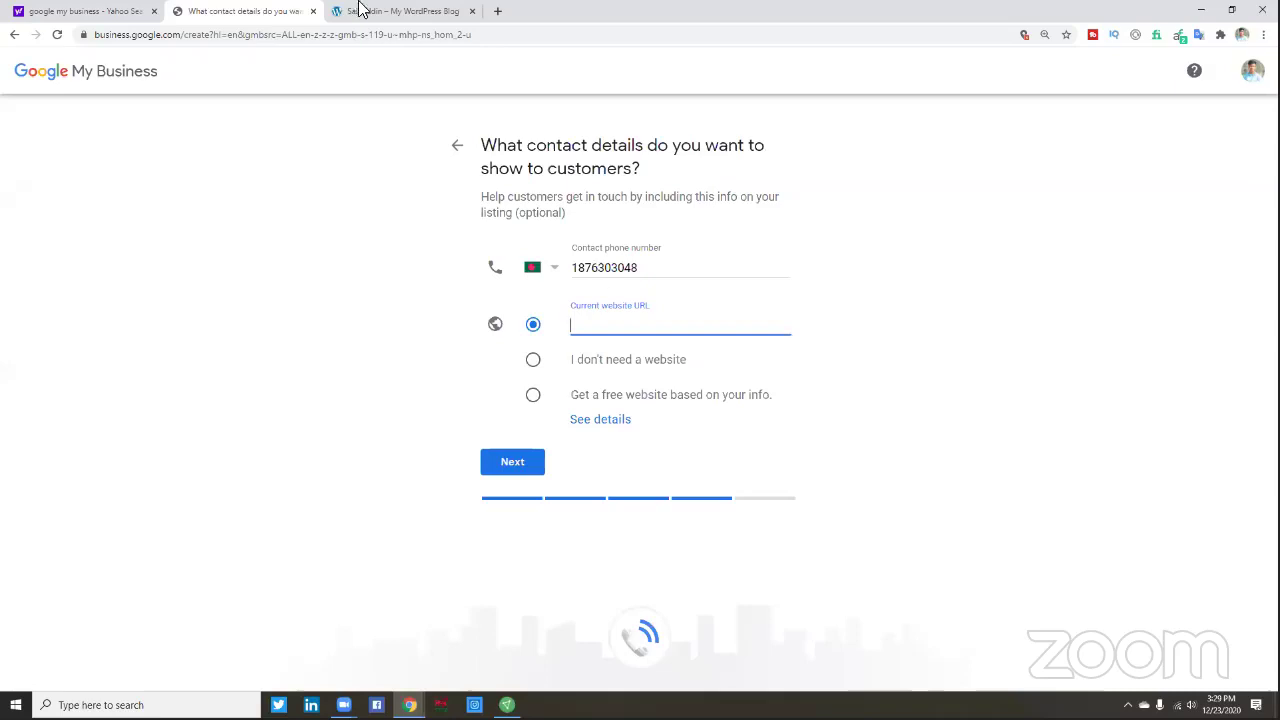
left_click(388, 12)
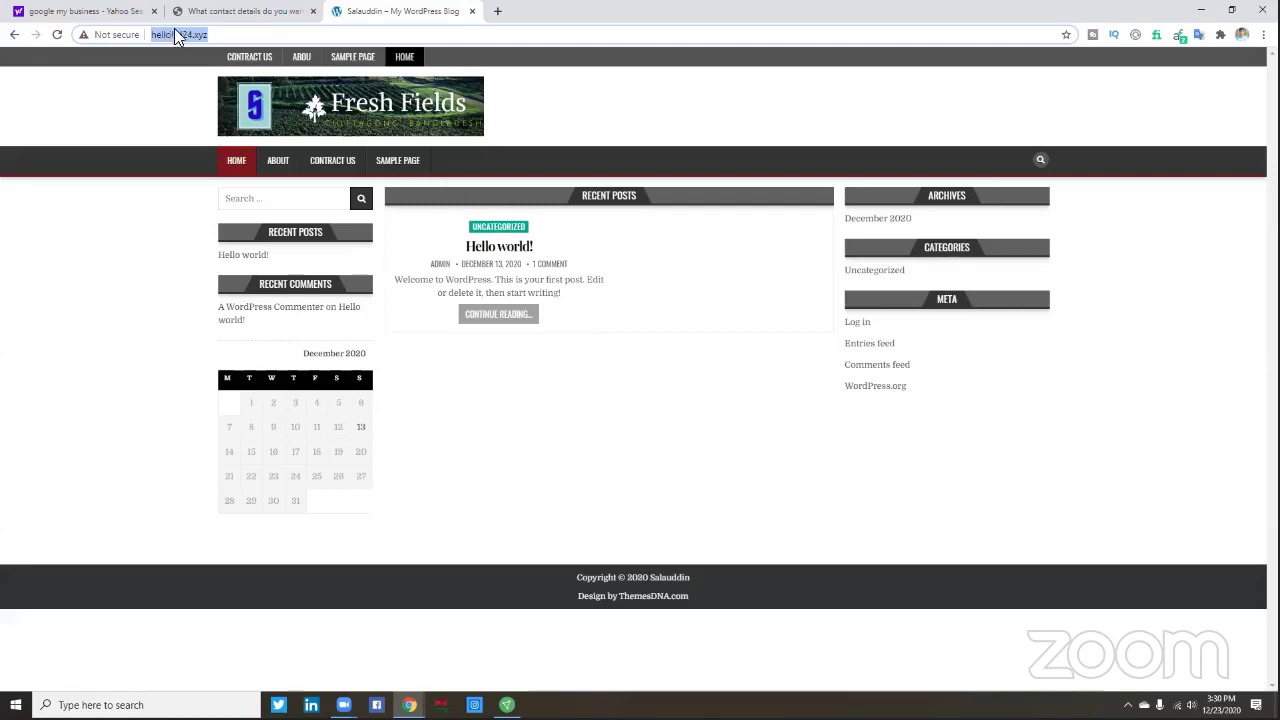
- Reselect the full hellobd24.xyz address and copy it again
left_click(224, 37)
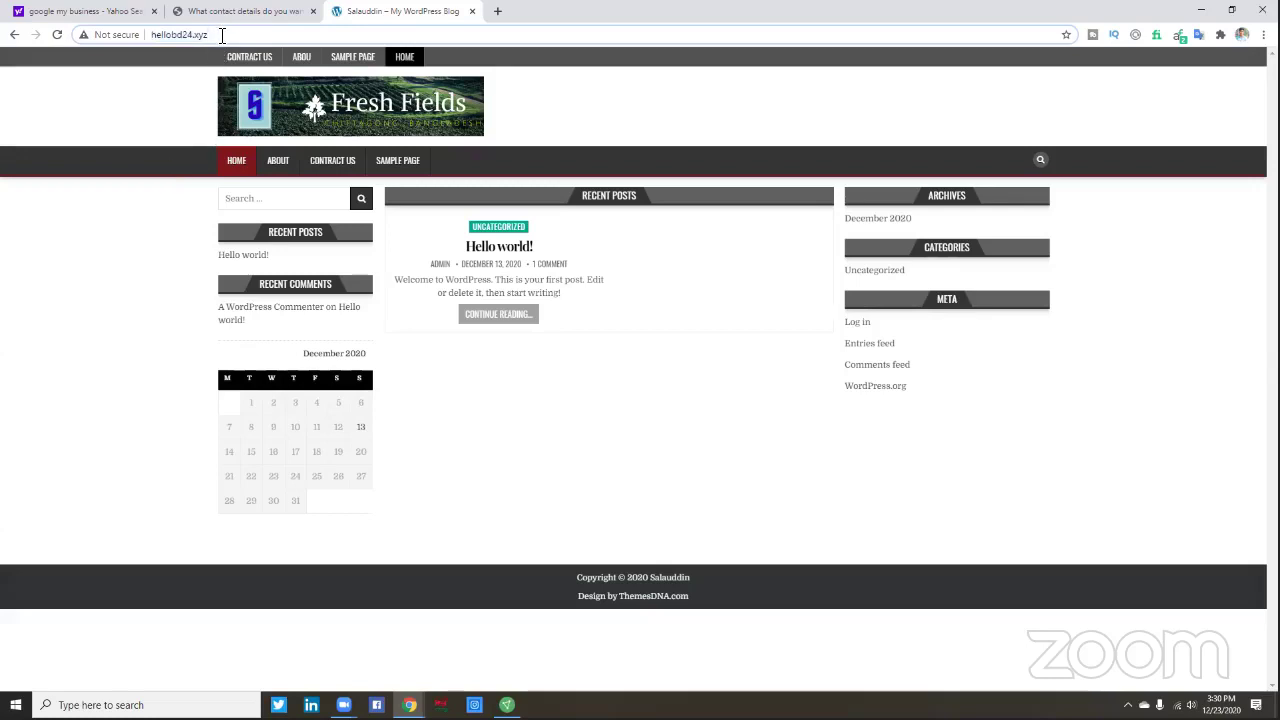
double_click(222, 36)
triple_click(222, 36)
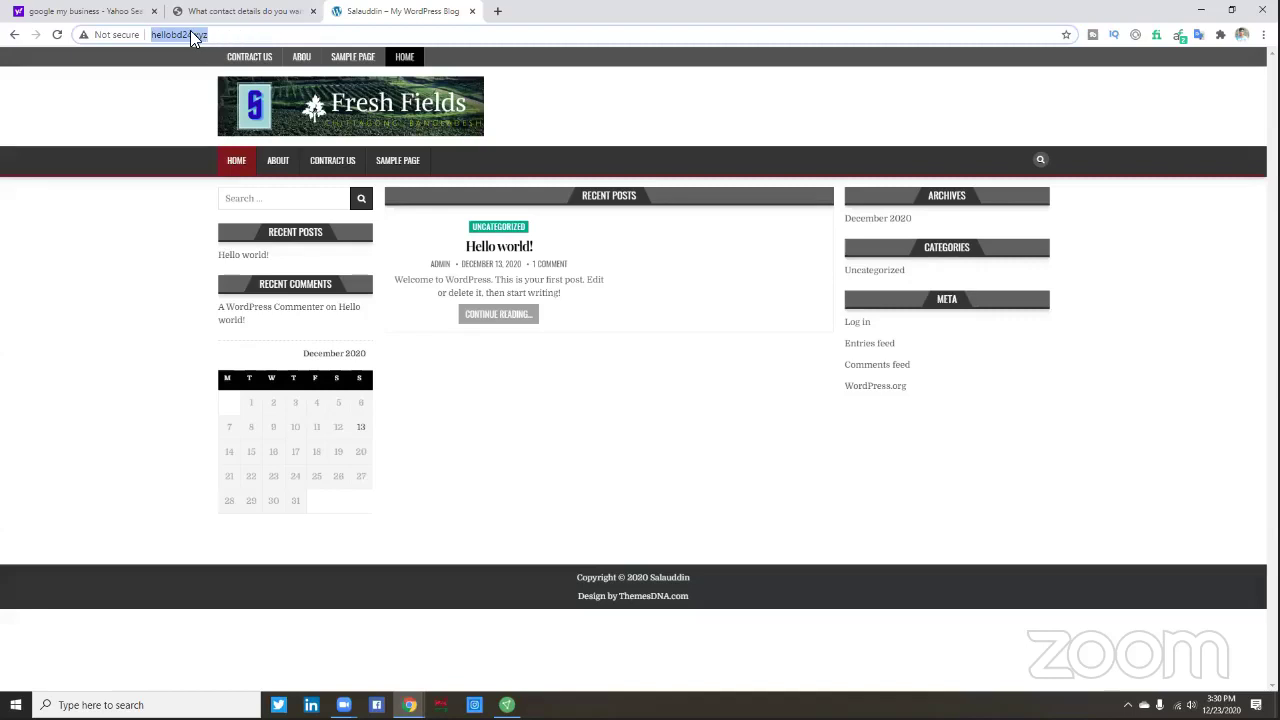
left_click(193, 35)
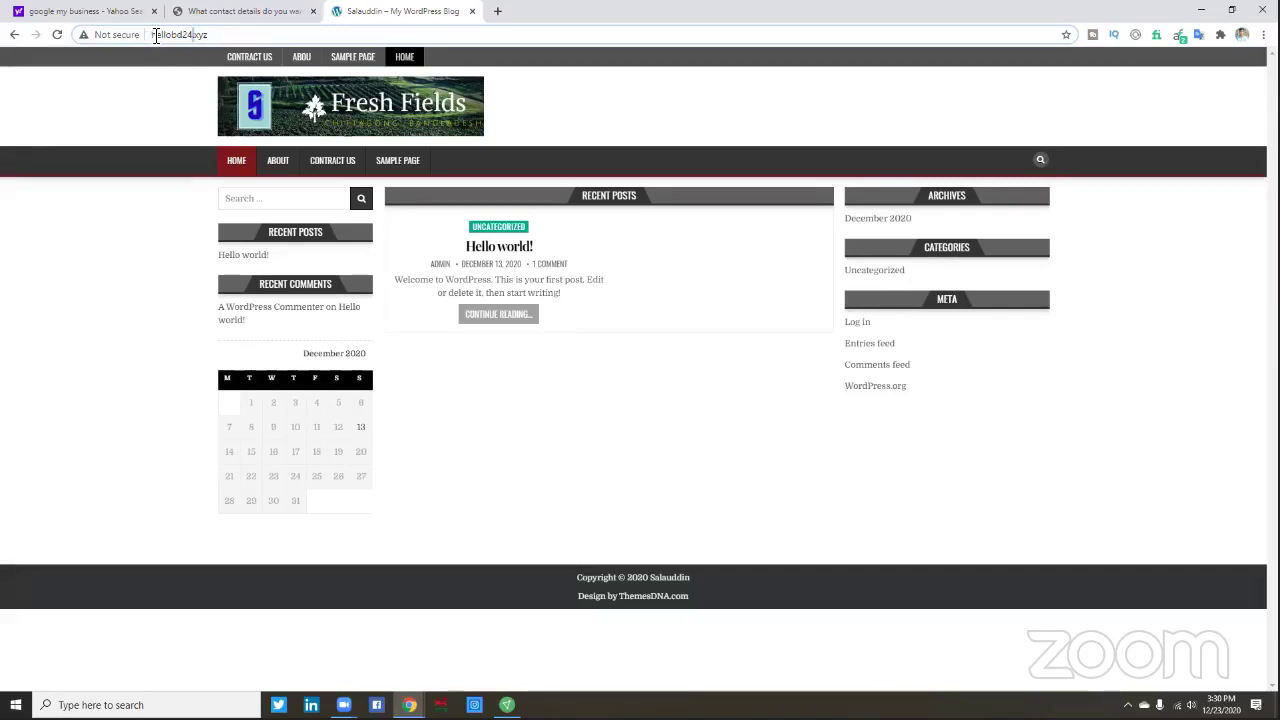
left_click_drag(215, 35, 150, 35)
right_click(200, 37)
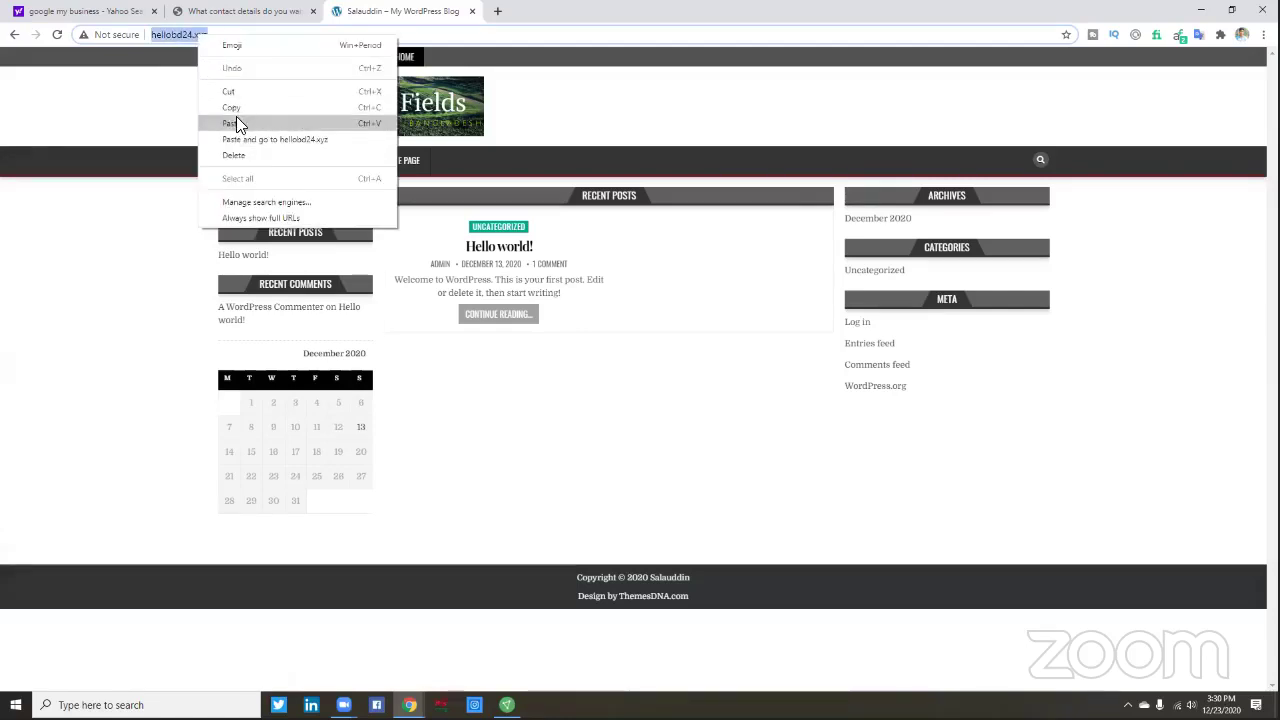
left_click(240, 105)
left_click(282, 15)
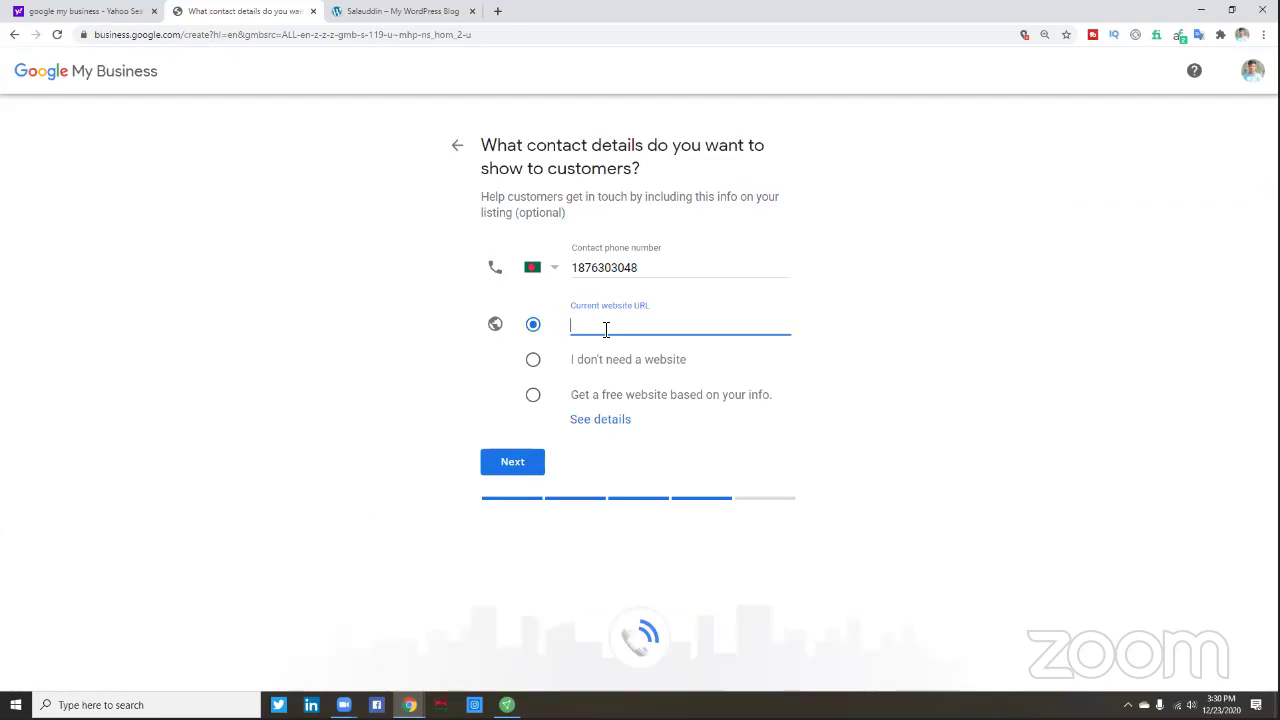
type("ttp://")
left_click(395, 12)
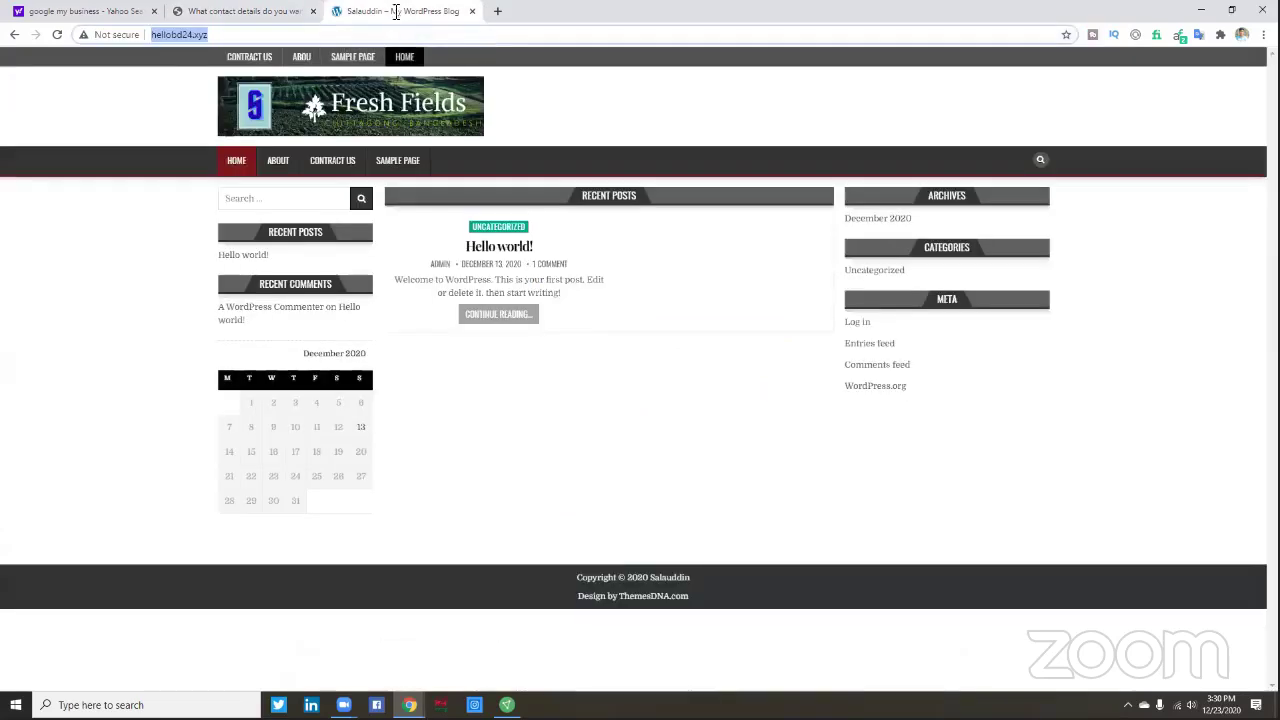
right_click(174, 34)
left_click(210, 107)
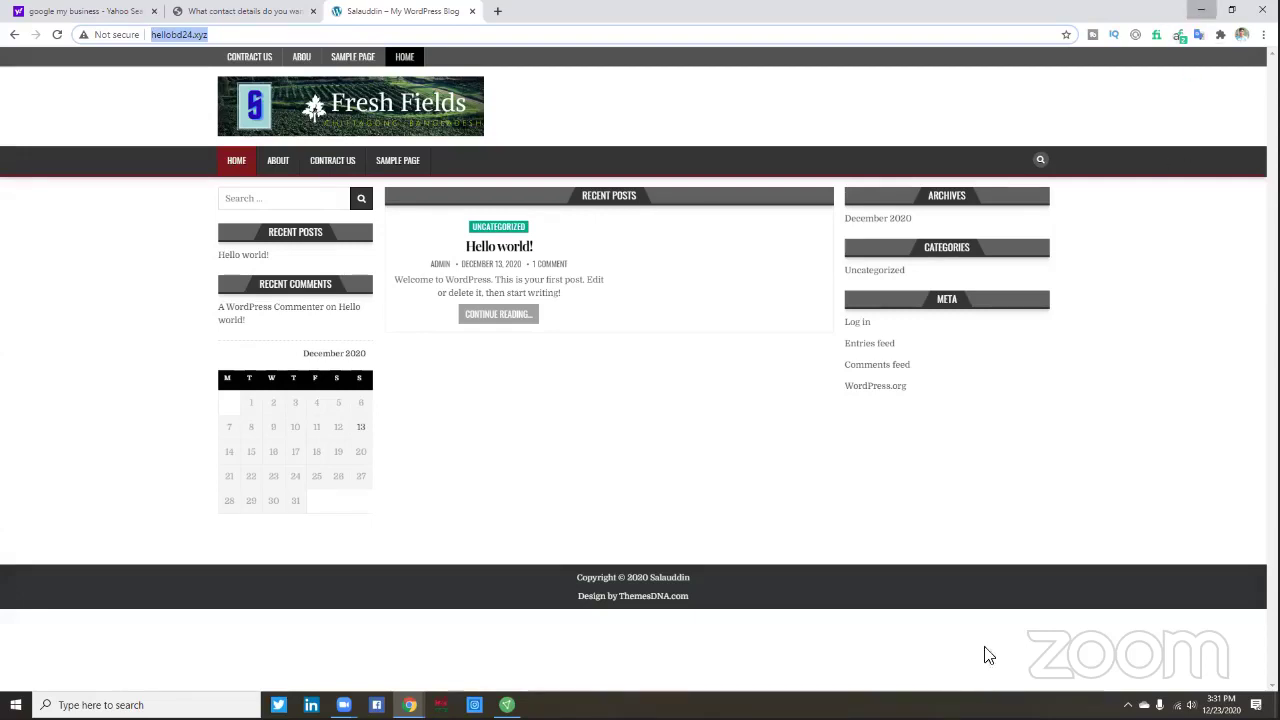
- Minimize Chrome with Win+D, restore it from the taskbar, then minimize it again
key("super+d")
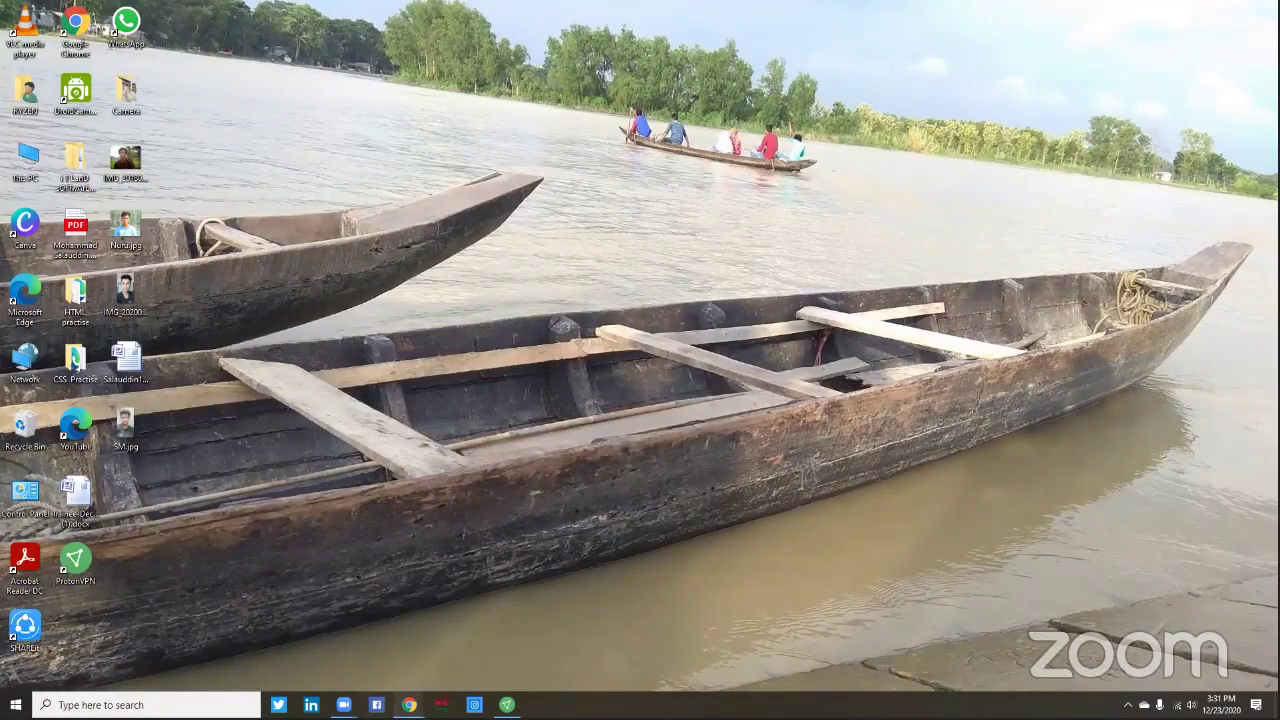
mouse_move(409, 704)
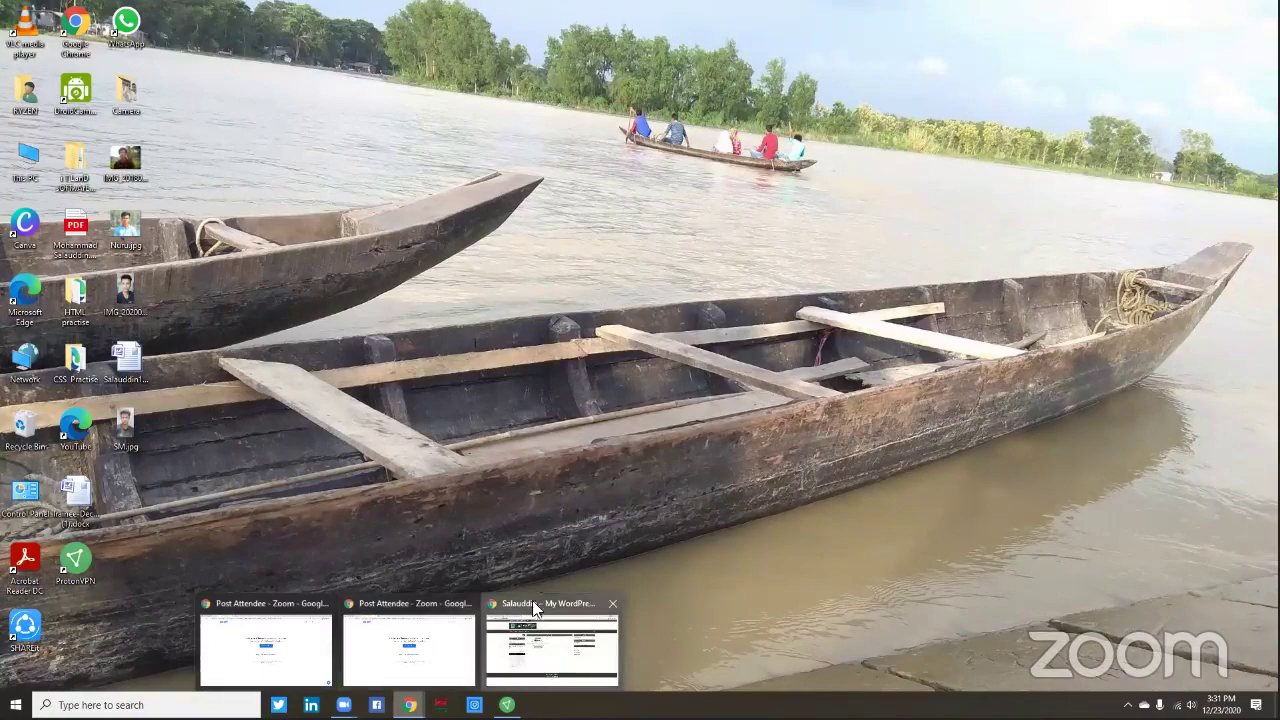
left_click(551, 650)
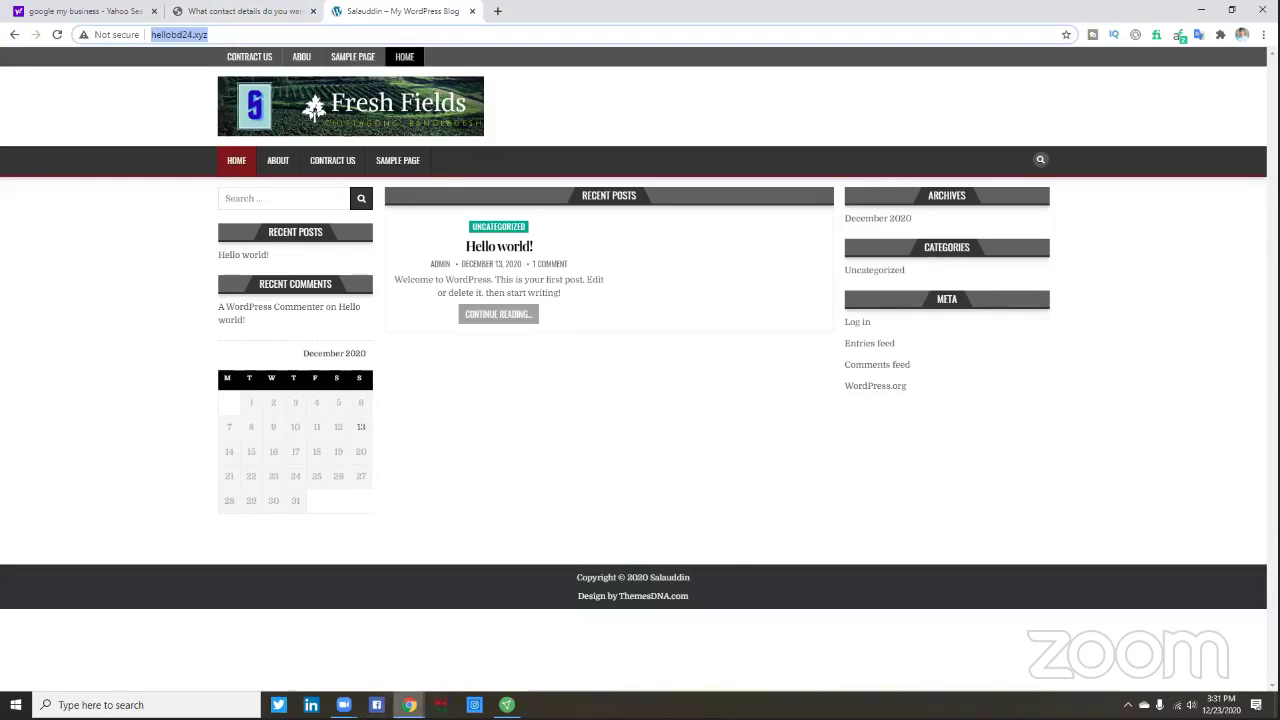
mouse_move(410, 705)
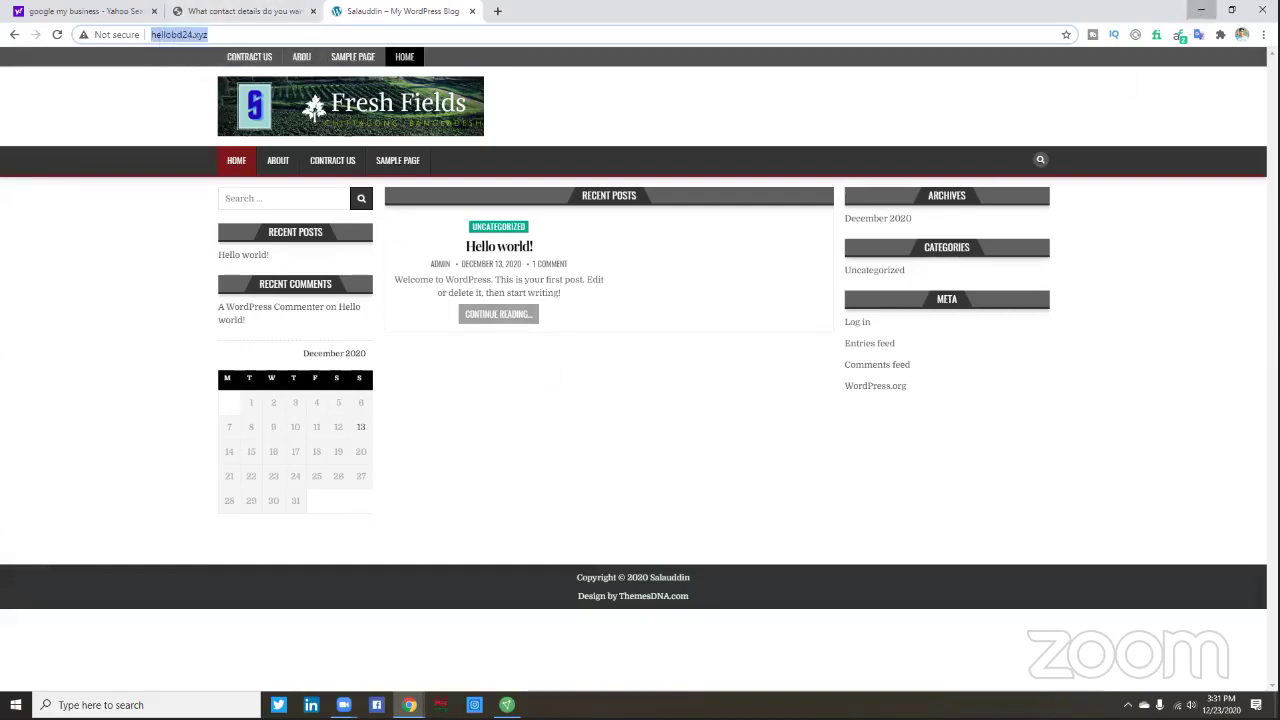
key("super+d")
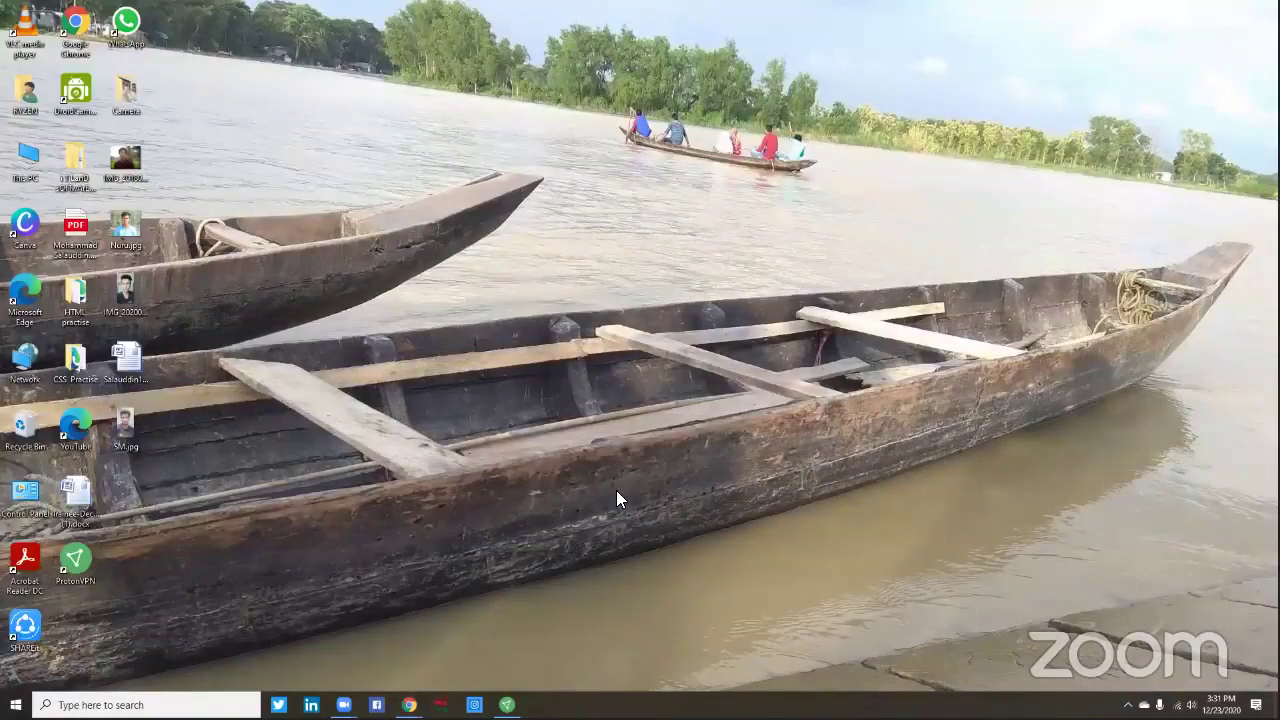
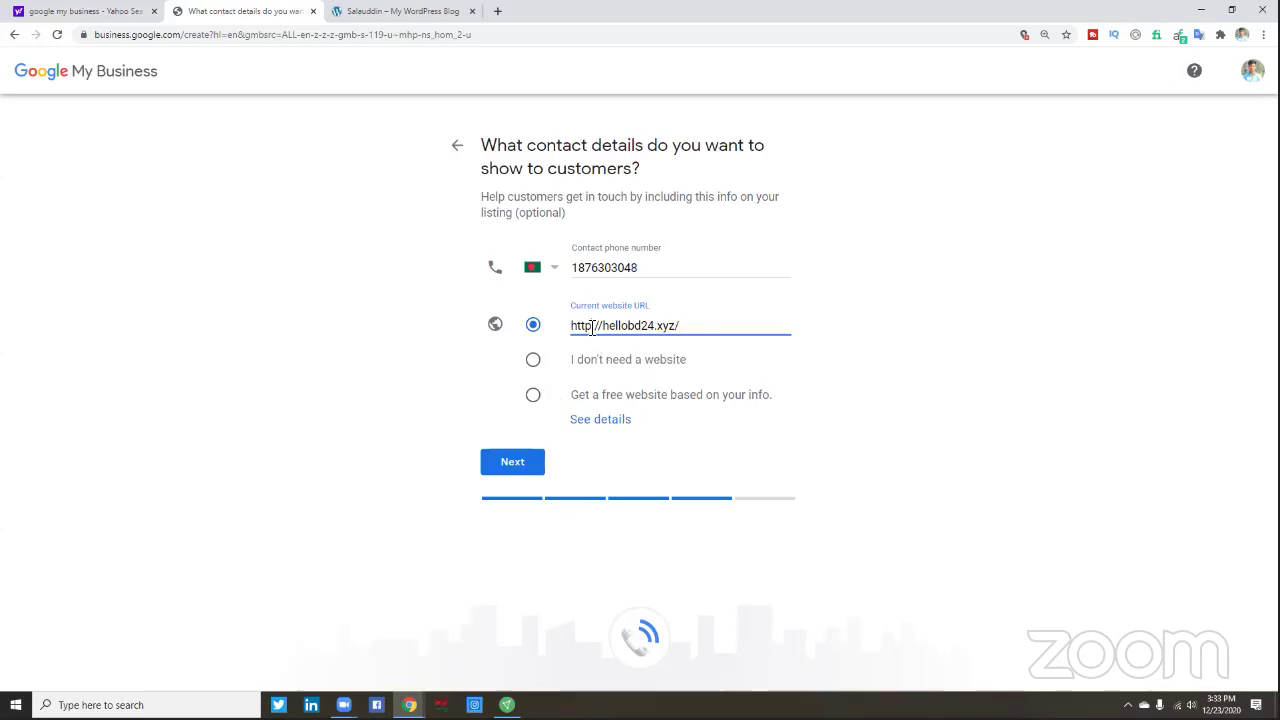
type("s")
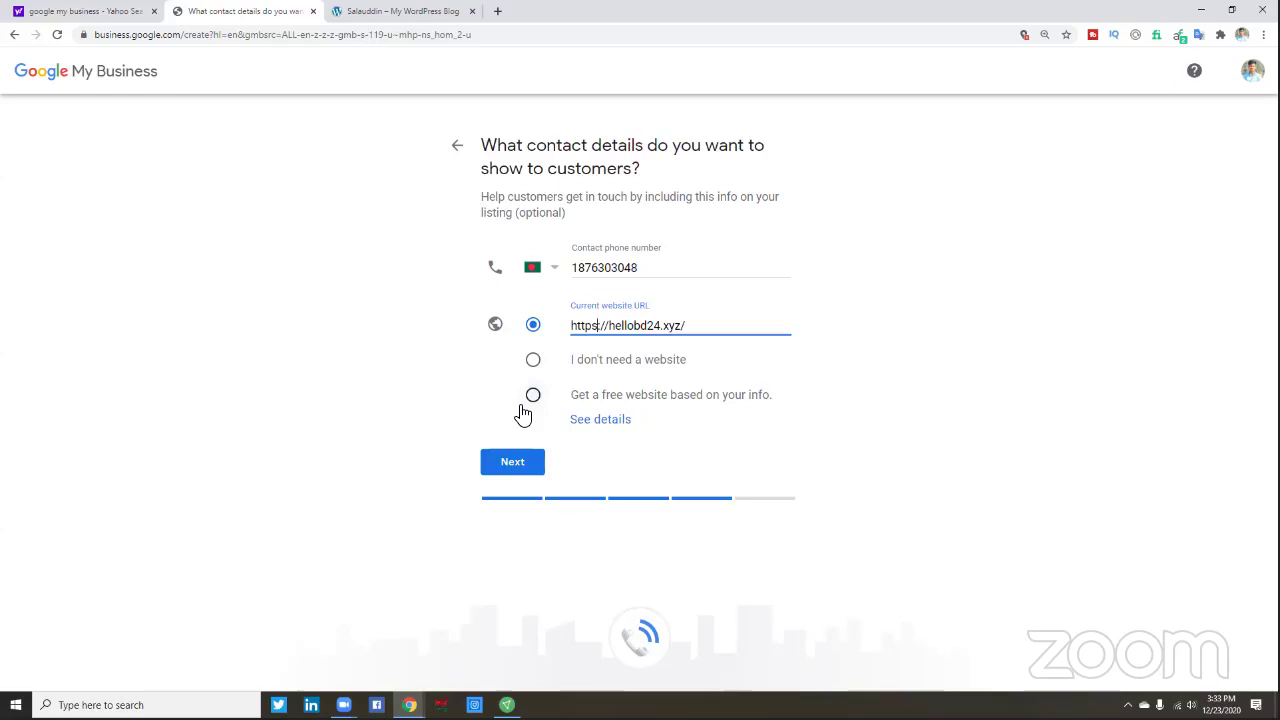
left_click(522, 465)
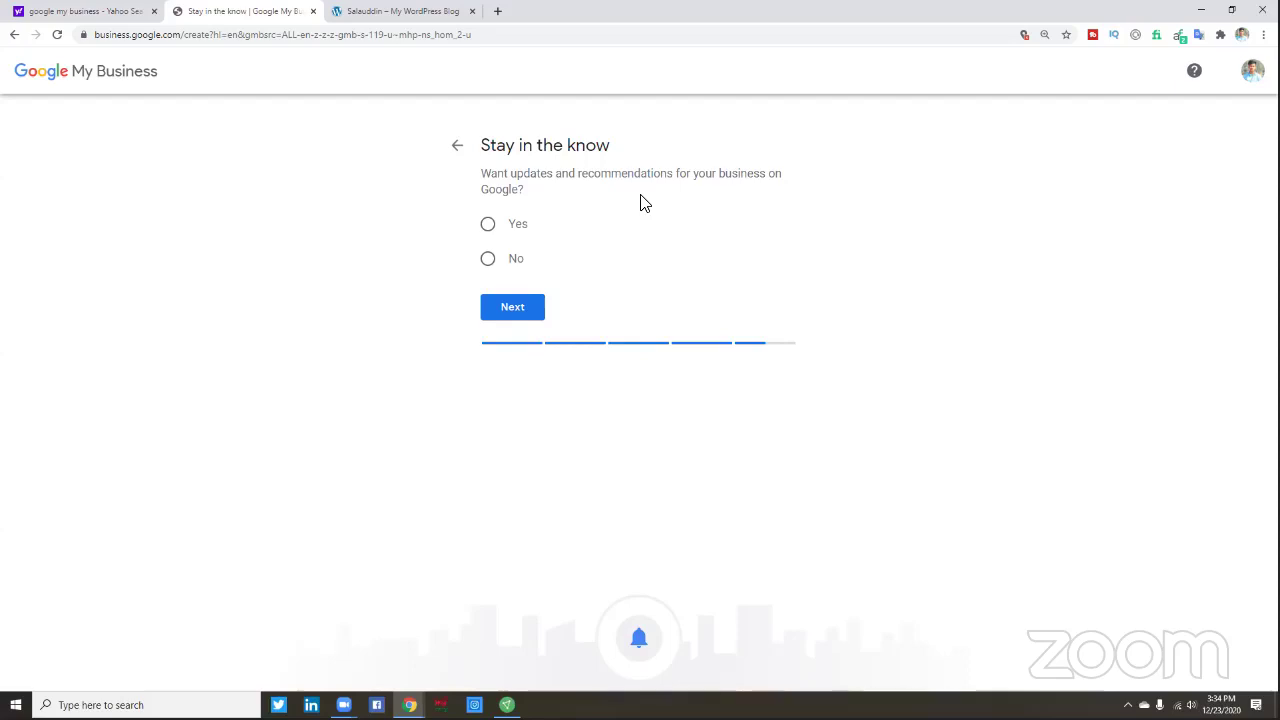
- Choose Yes for business updates and recommendations, then finish creating the listing
left_click(489, 226)
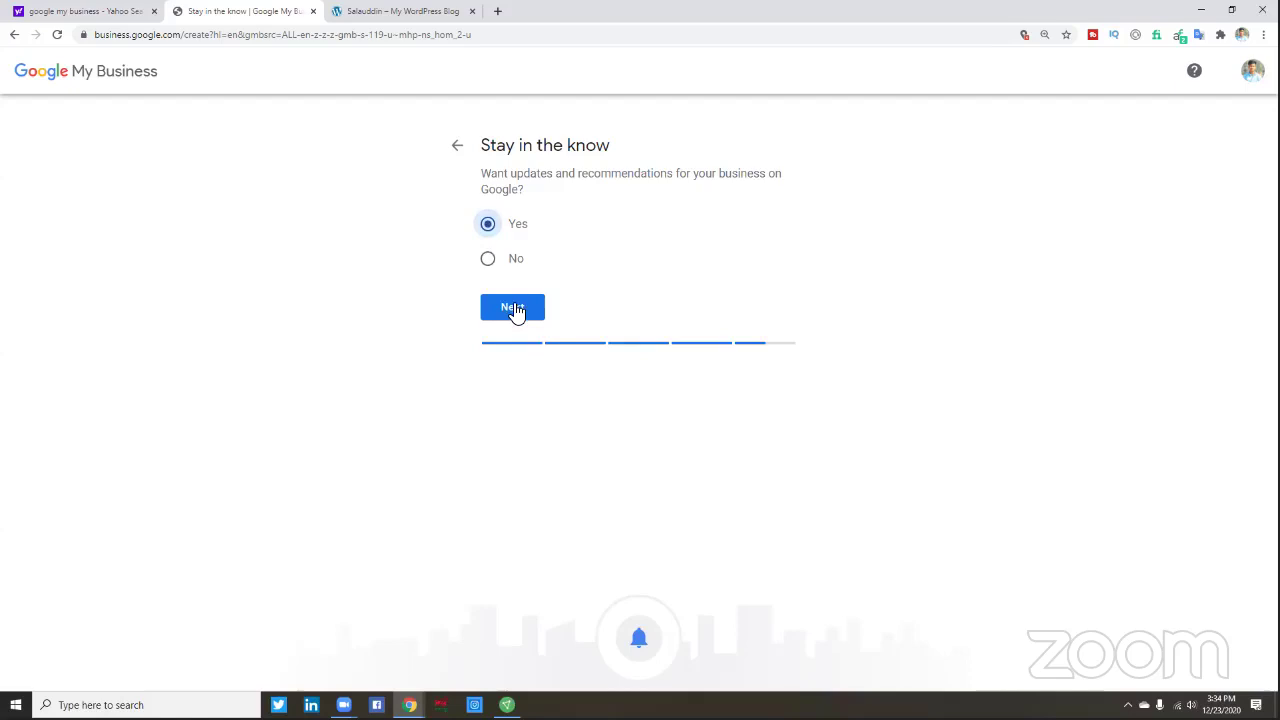
left_click(513, 309)
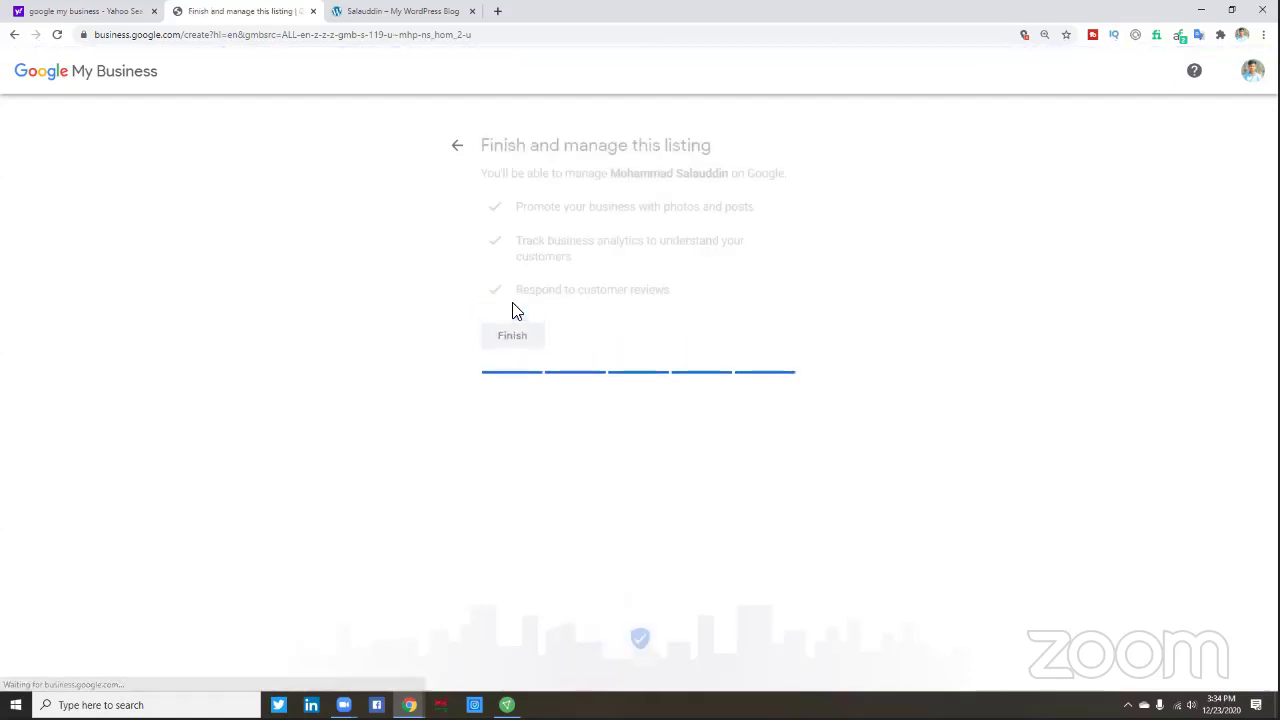
left_click(521, 337)
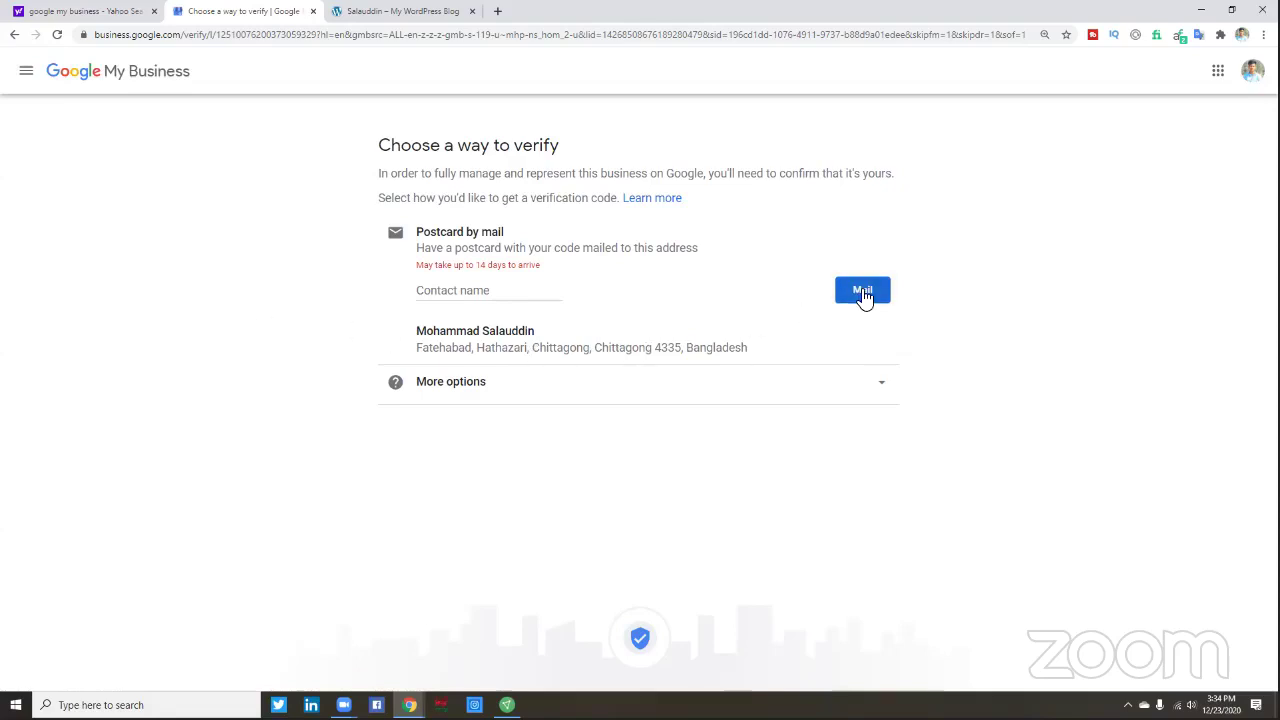
- Enter the contact's full name and request a verification postcard by mail to the business address
left_click(455, 291)
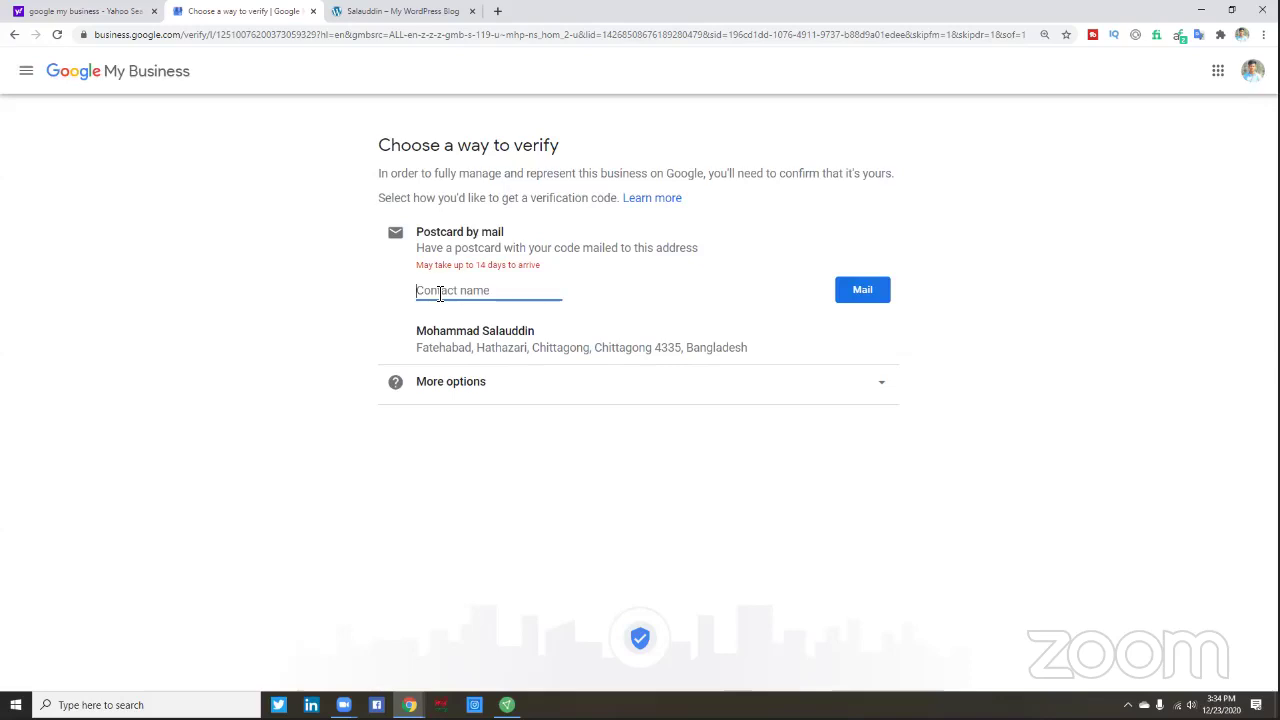
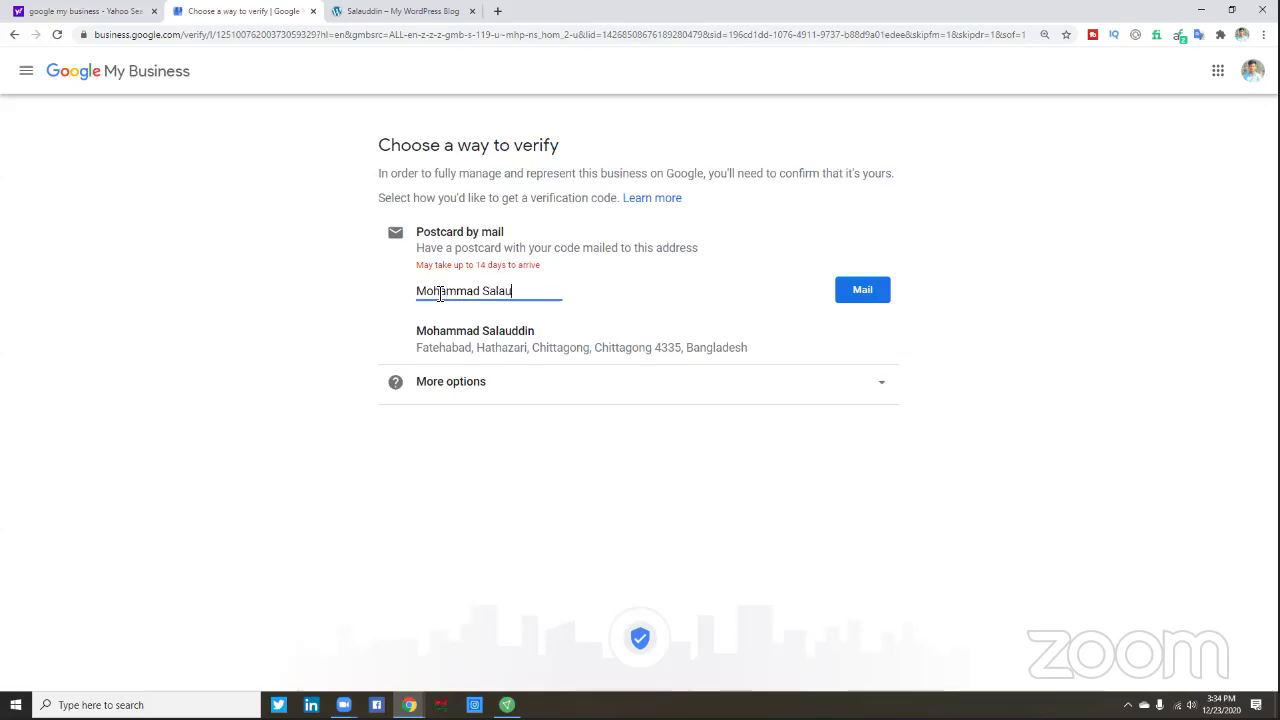
left_click(458, 381)
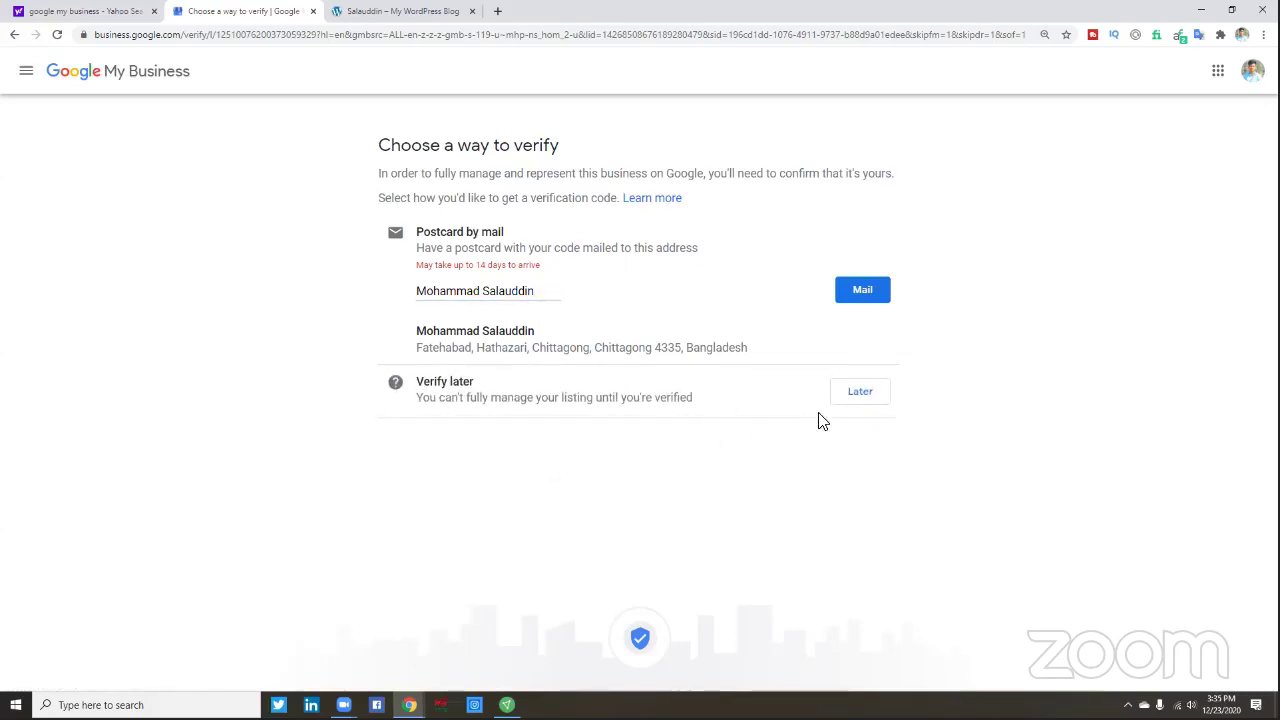
left_click(864, 289)
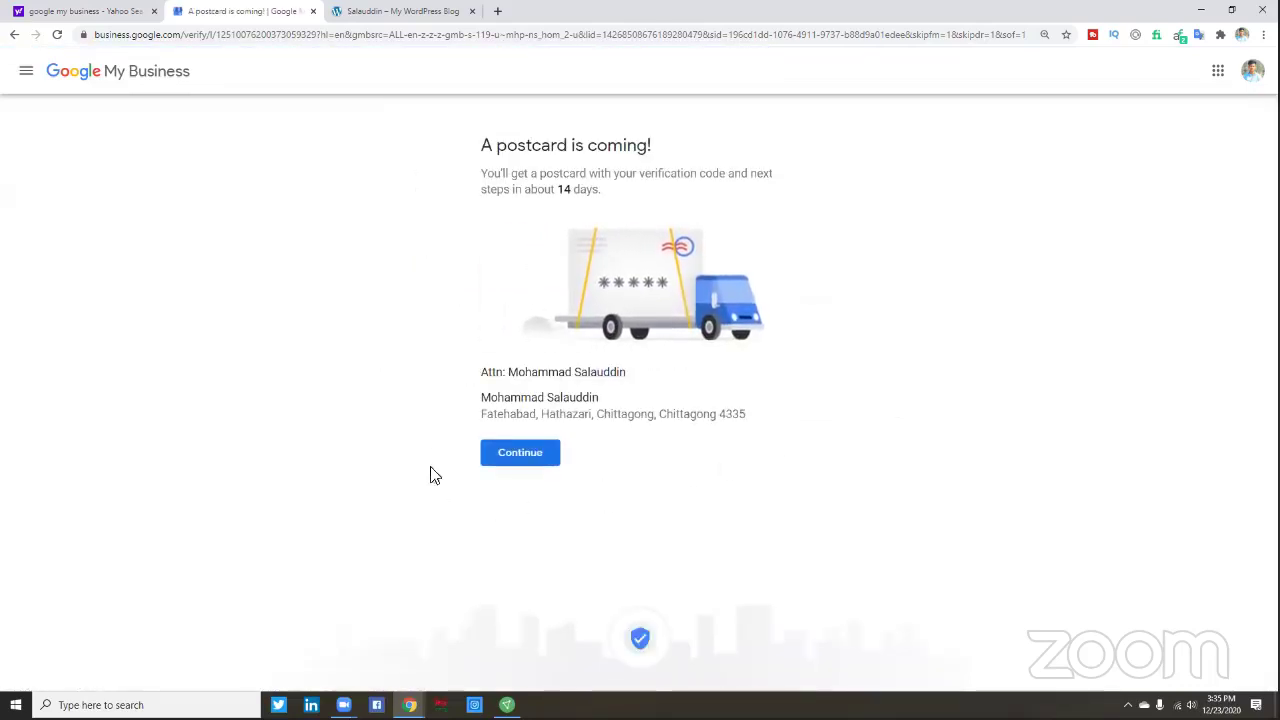
left_click(512, 458)
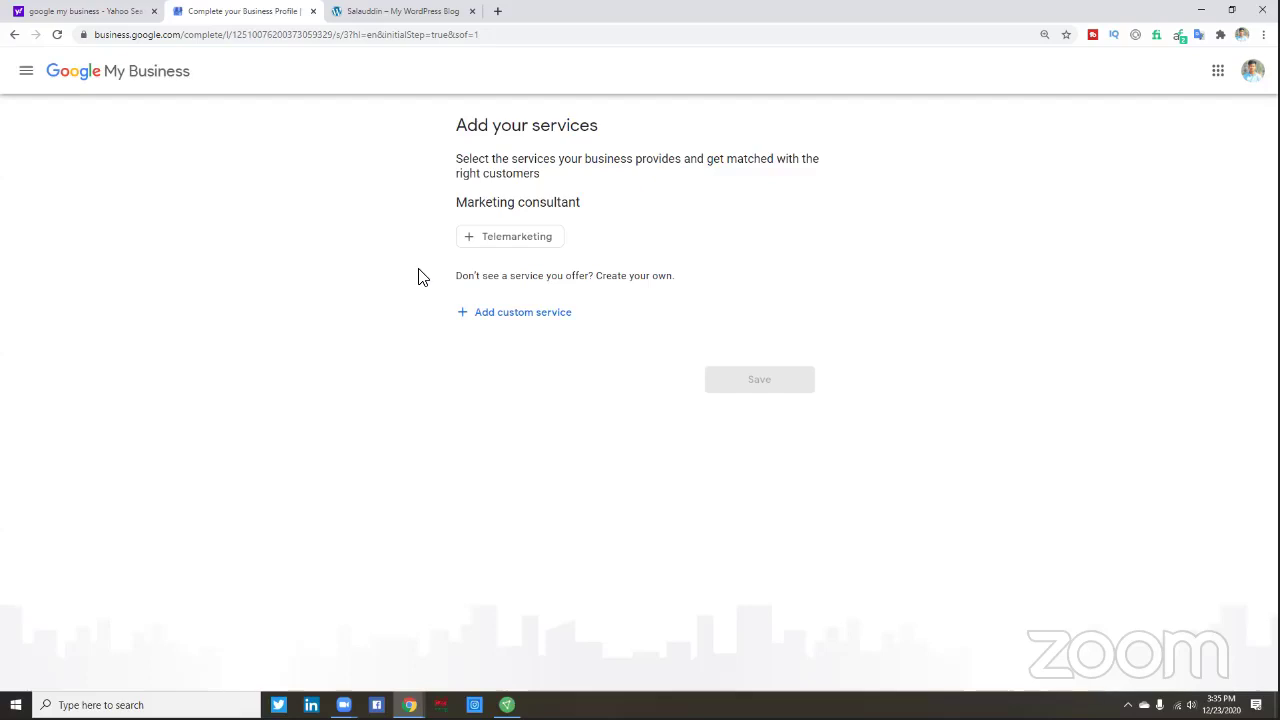
- Add 'Social Media Marketing' as a custom service, dropping the duplicate entry
left_click(502, 313)
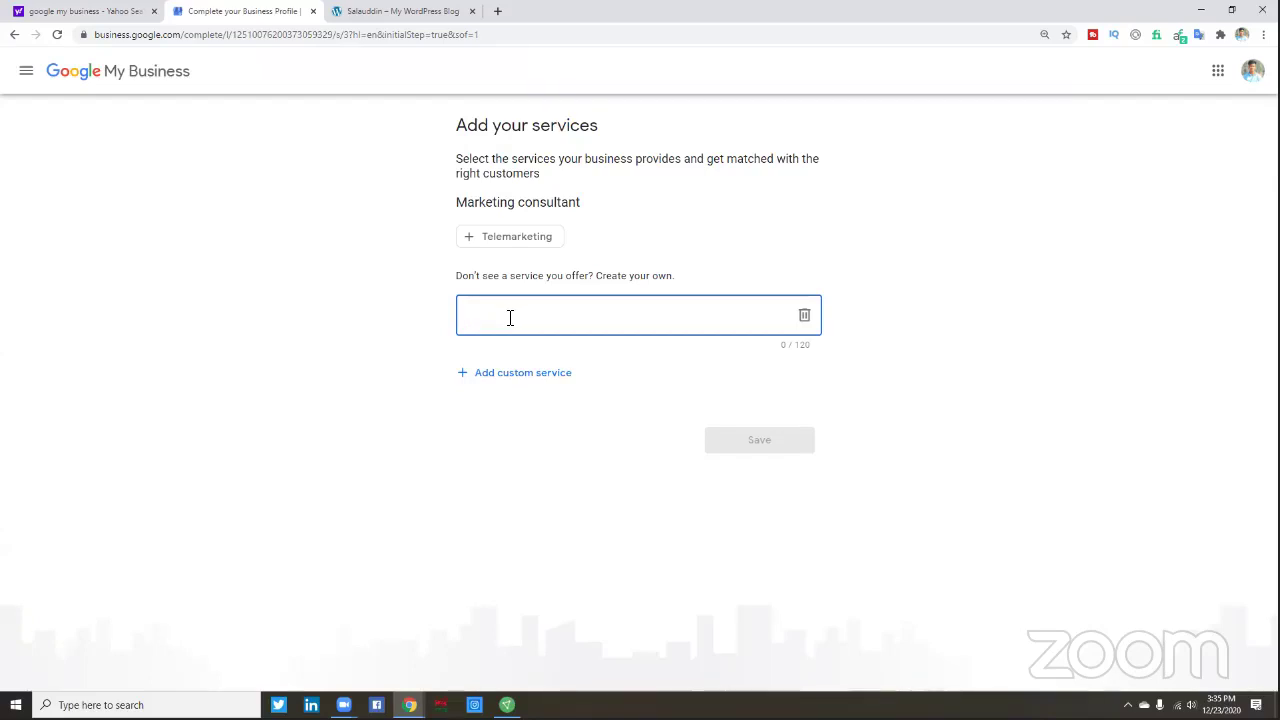
type("Soc")
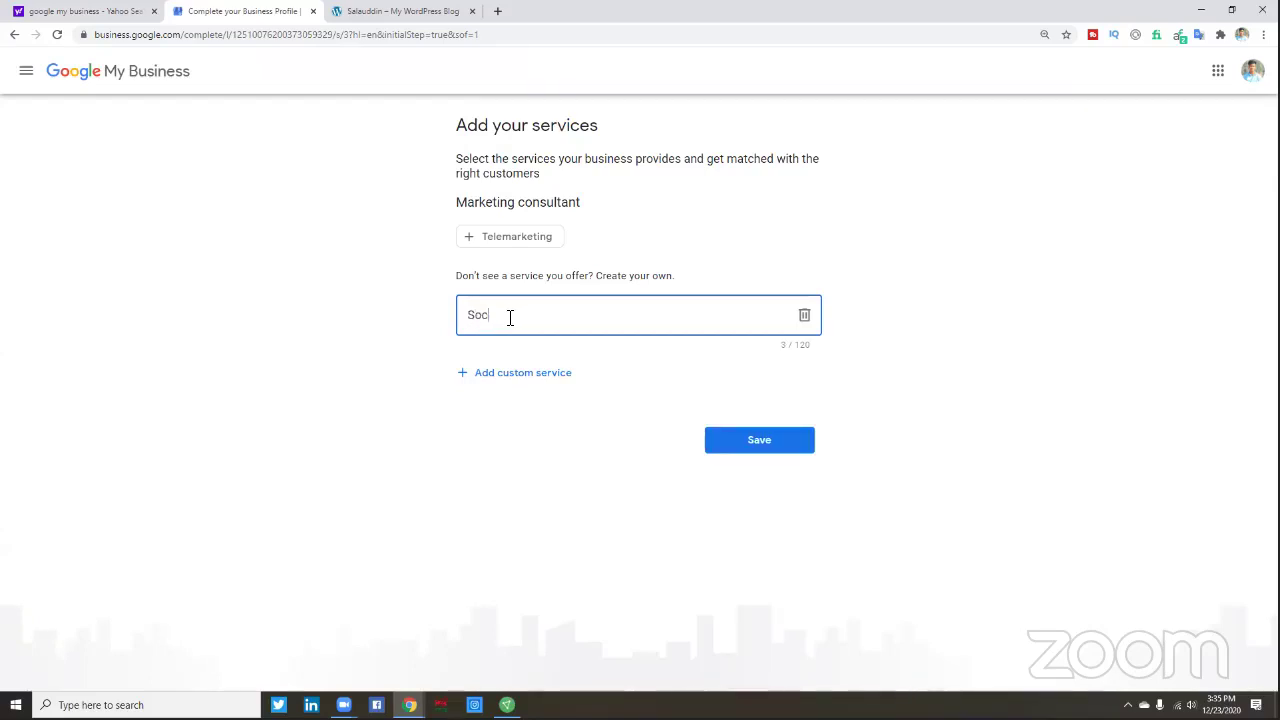
type("ial Media Marketing")
left_click(543, 374)
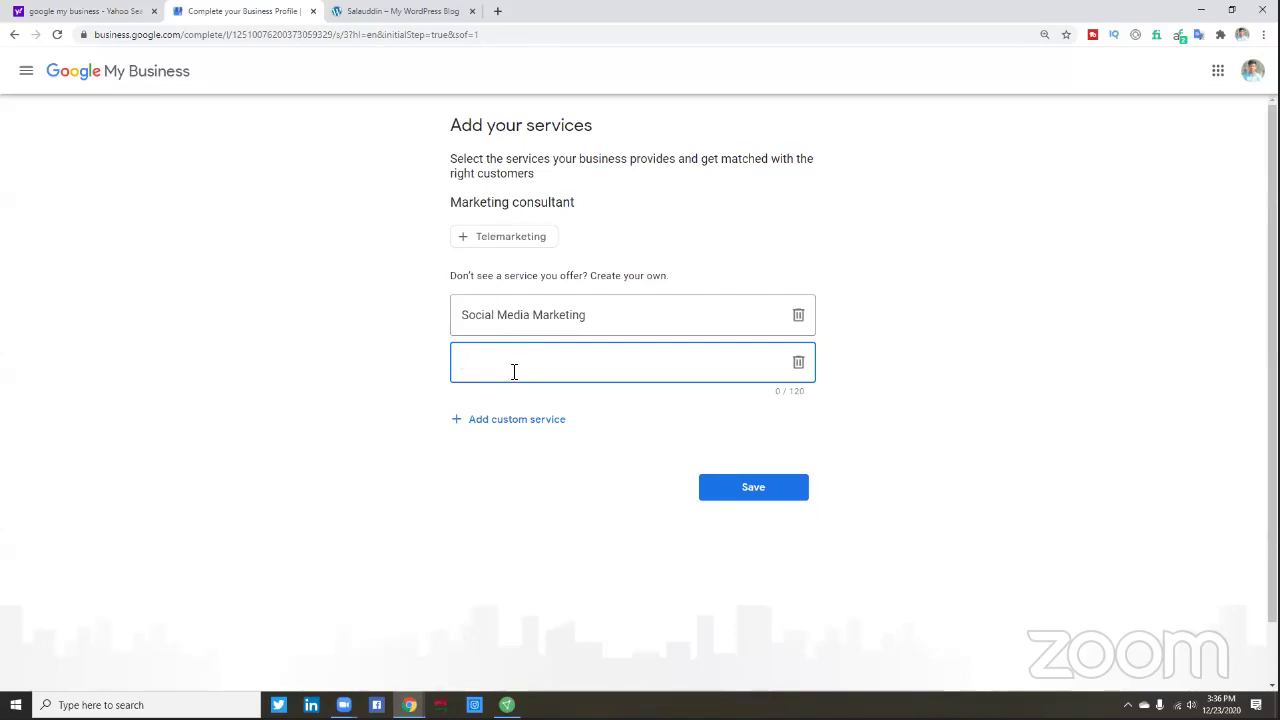
type("Social Media Ma")
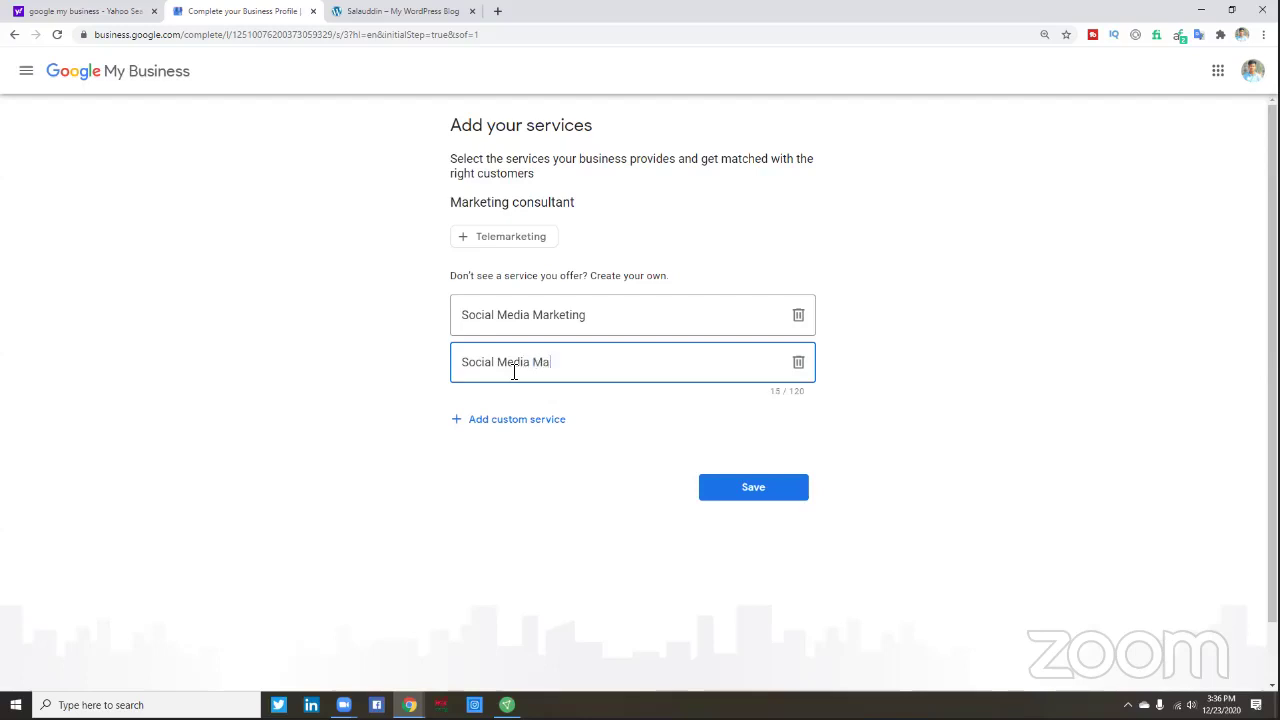
type("rketing")
left_click(522, 421)
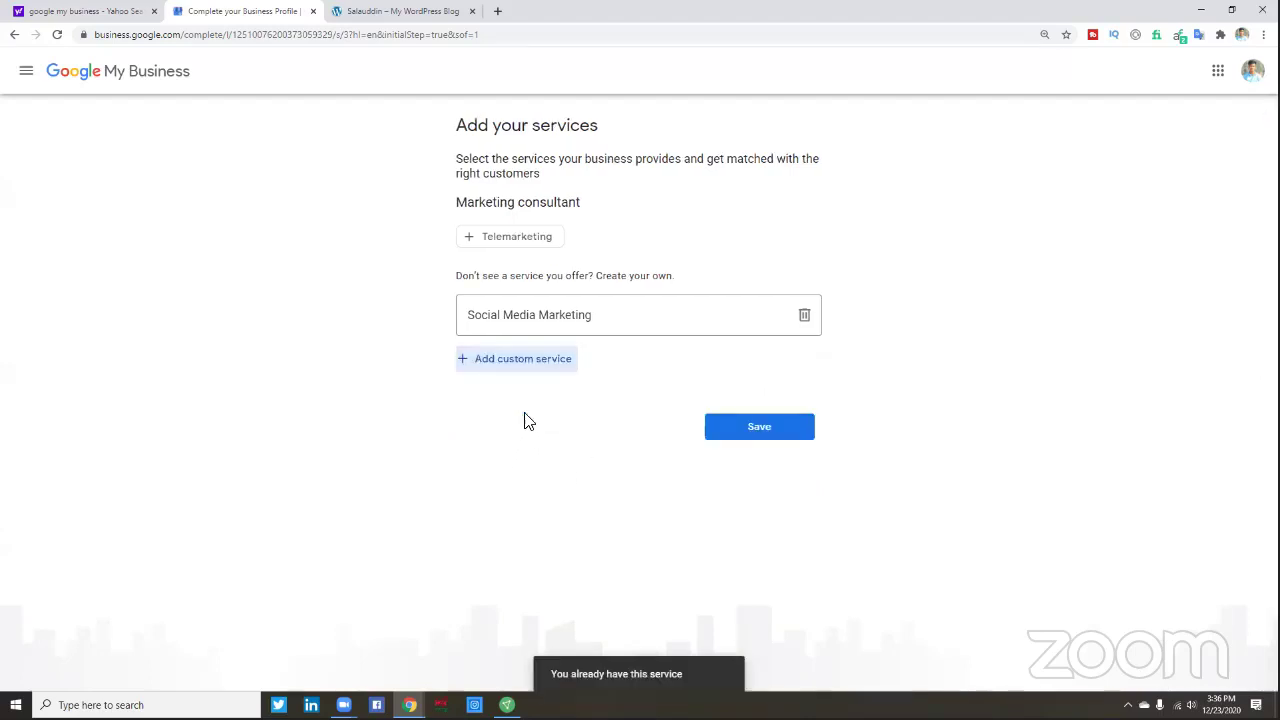
- Add 'Facebook Marketing' and 'Instagram Marketing' as custom services
left_click(540, 362)
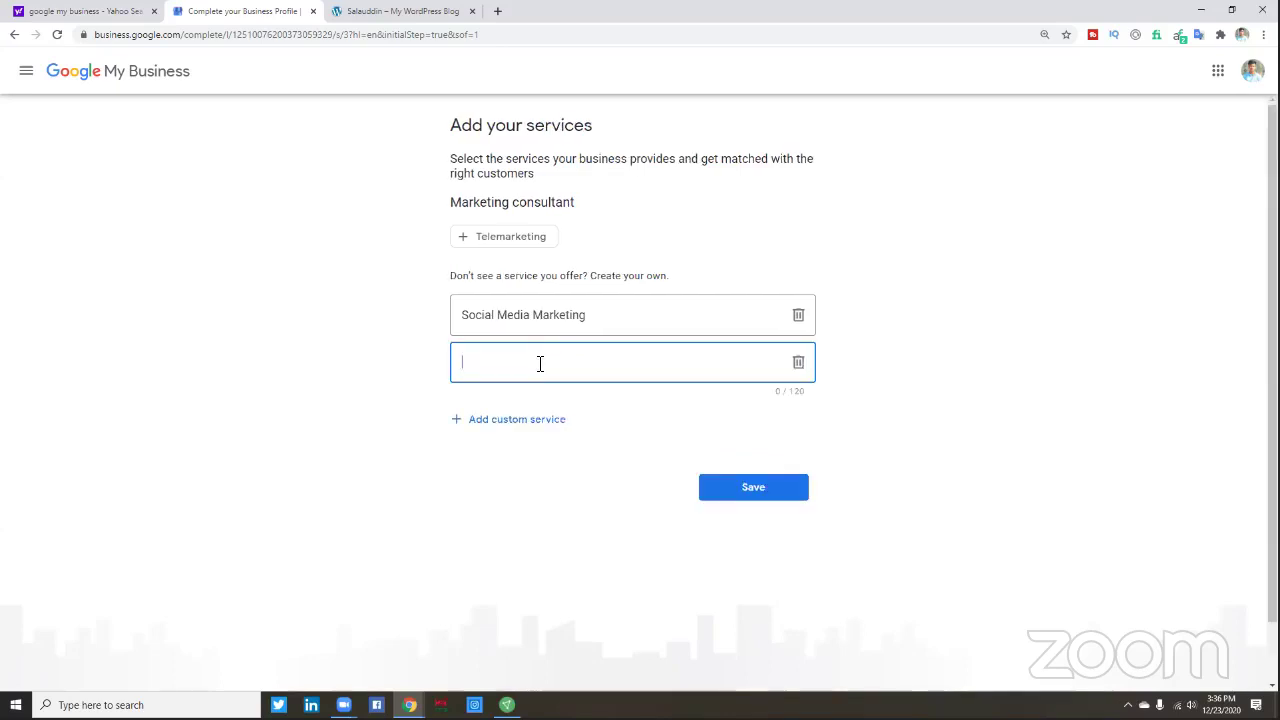
type("Social")
key("BackSpace")
key("BackSpace")
key("BackSpace")
key("BackSpace")
key("BackSpace")
key("BackSpace")
type("Facebook Marketing")
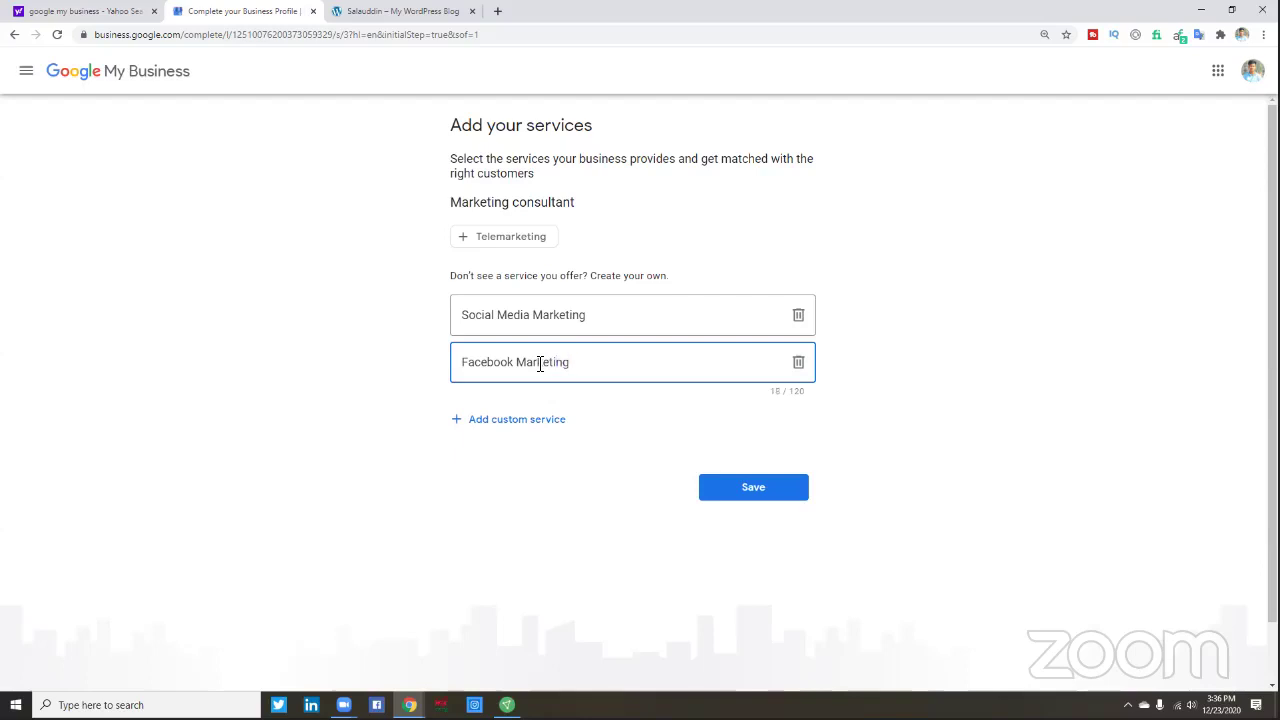
left_click(501, 420)
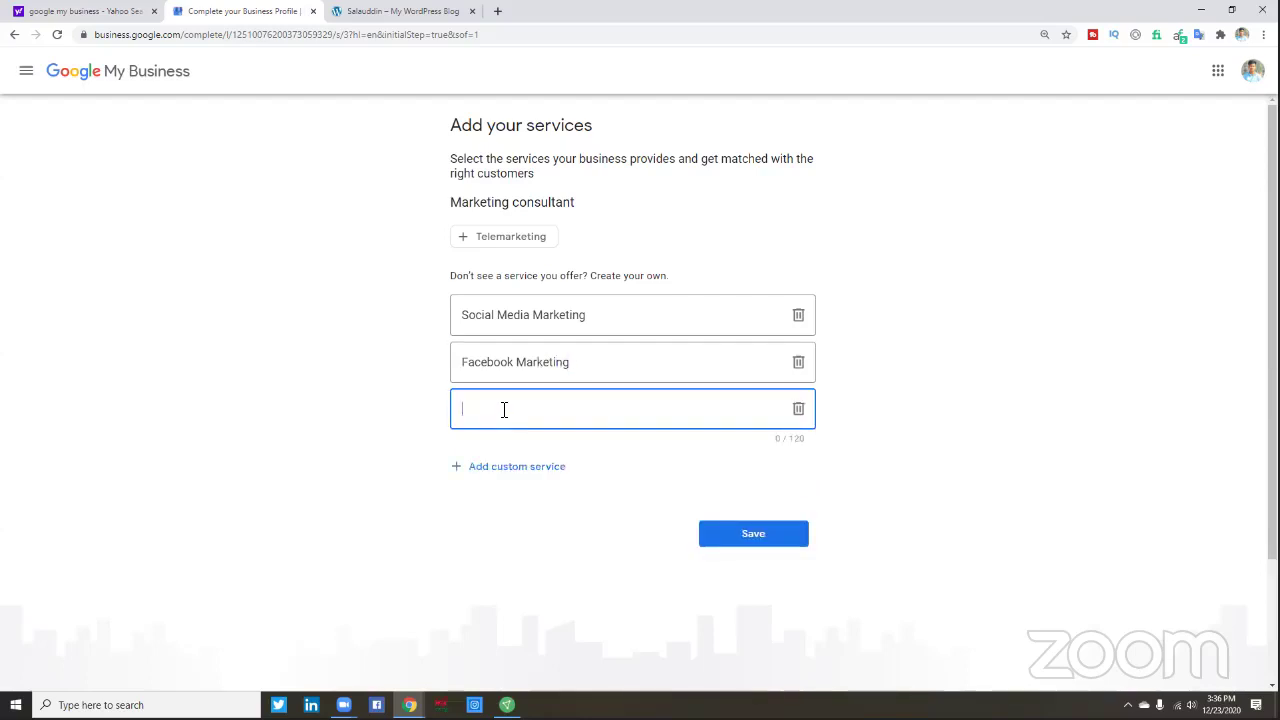
type("Ins")
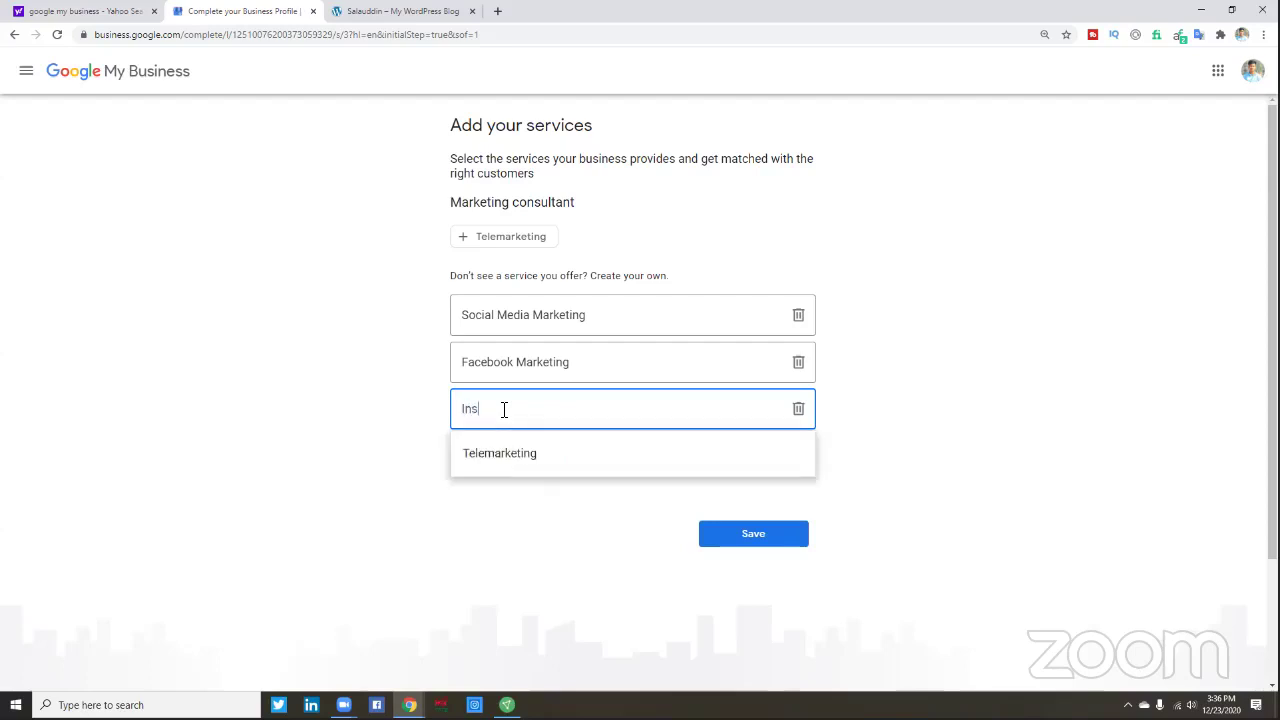
type("tagram ")
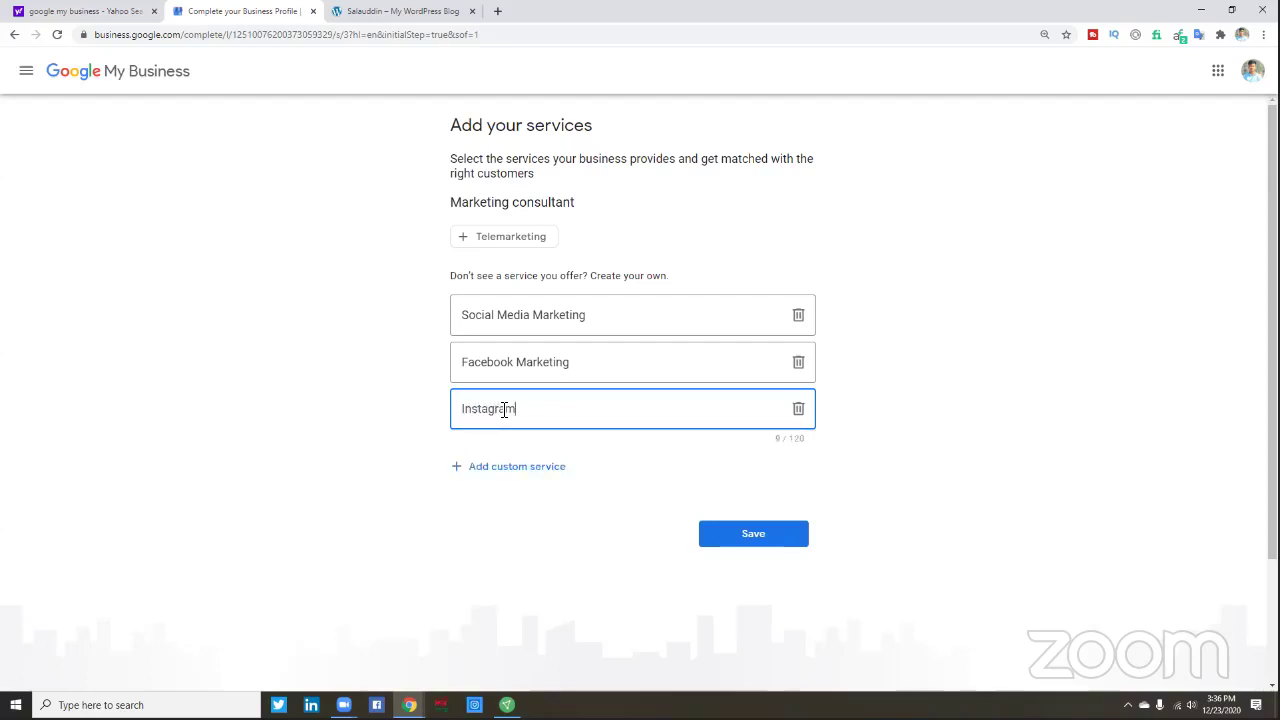
type("Marketing")
- Add LinkedIn, Twitter, Pinterest, YouTube Optimization and Local SEO custom services
left_click(551, 470)
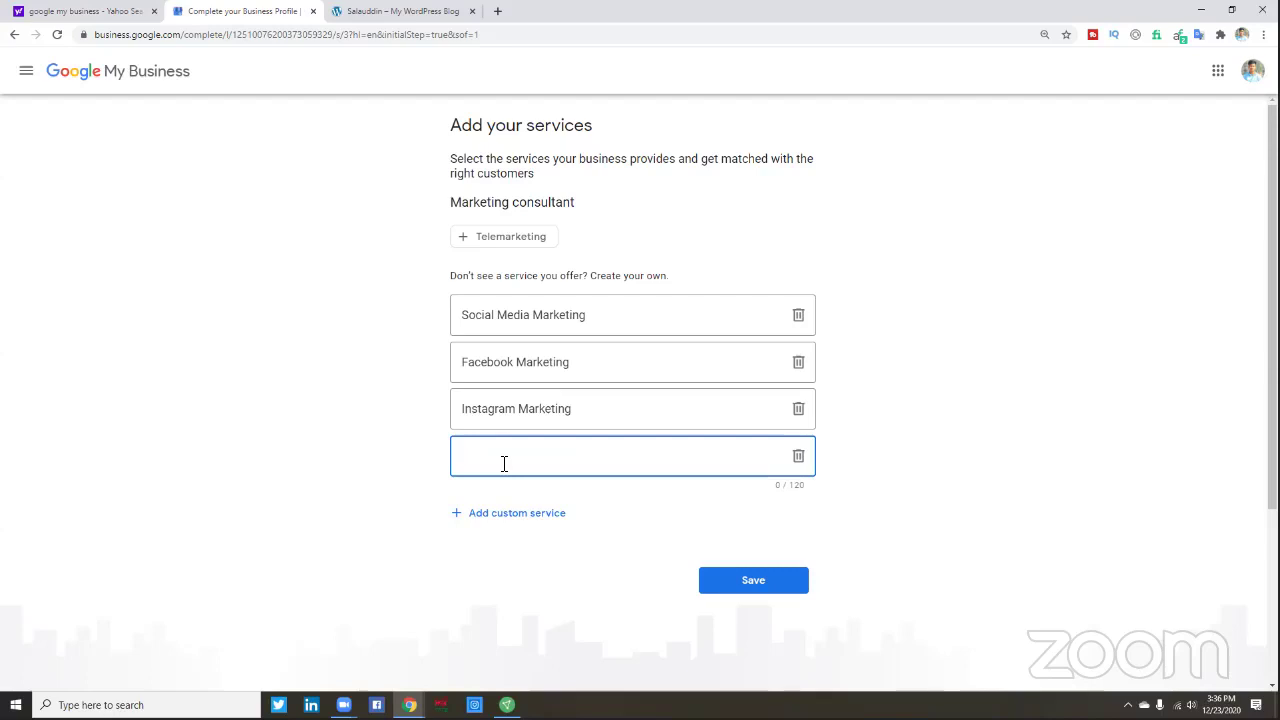
type("in")
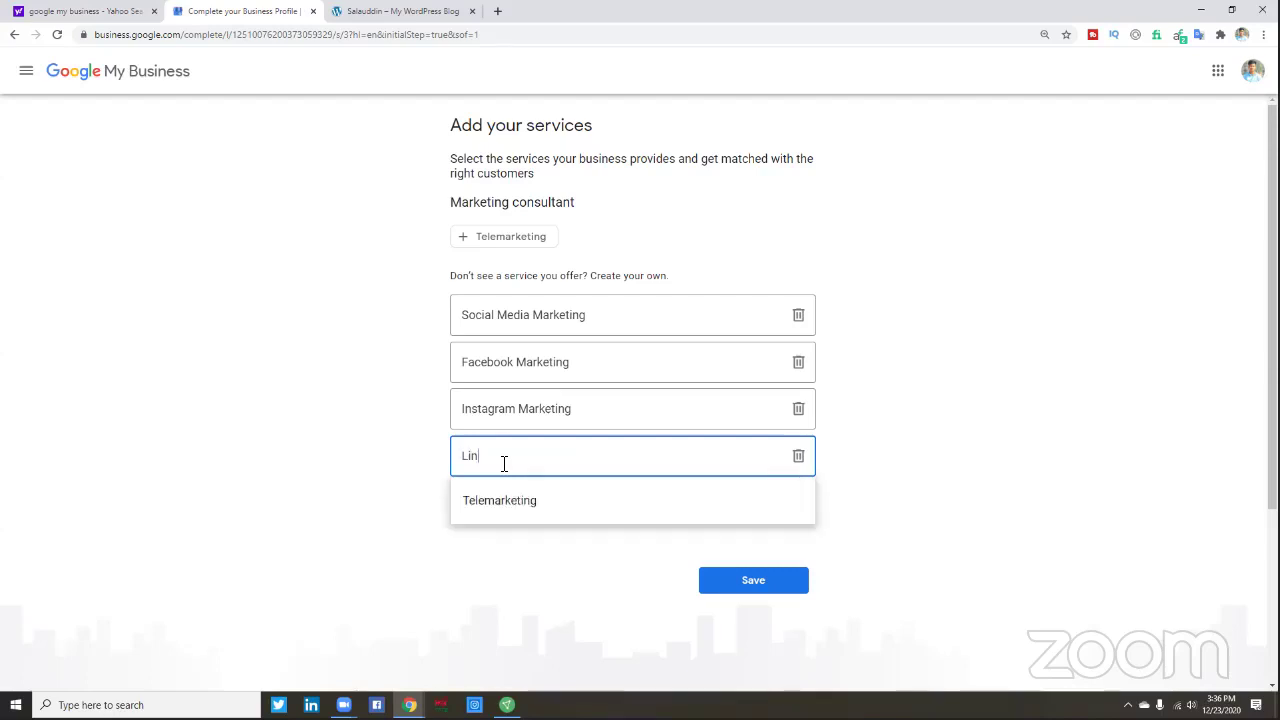
type("kedIn ")
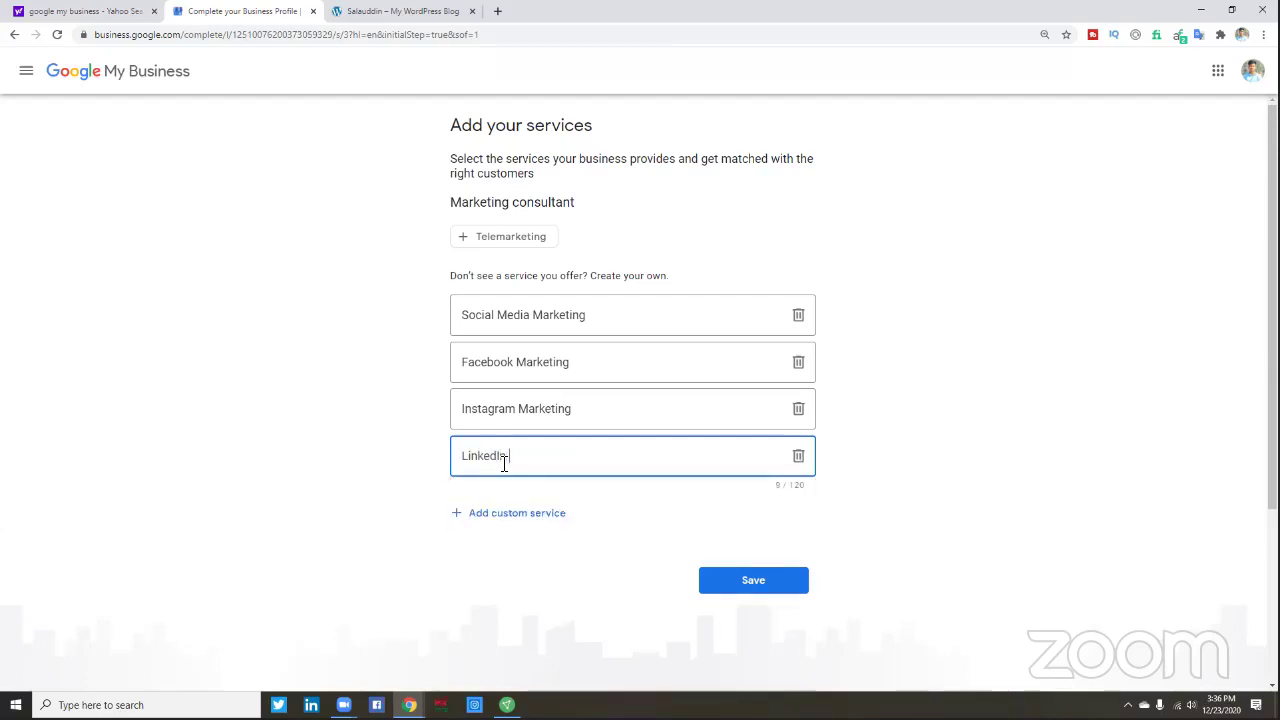
type("Marketing")
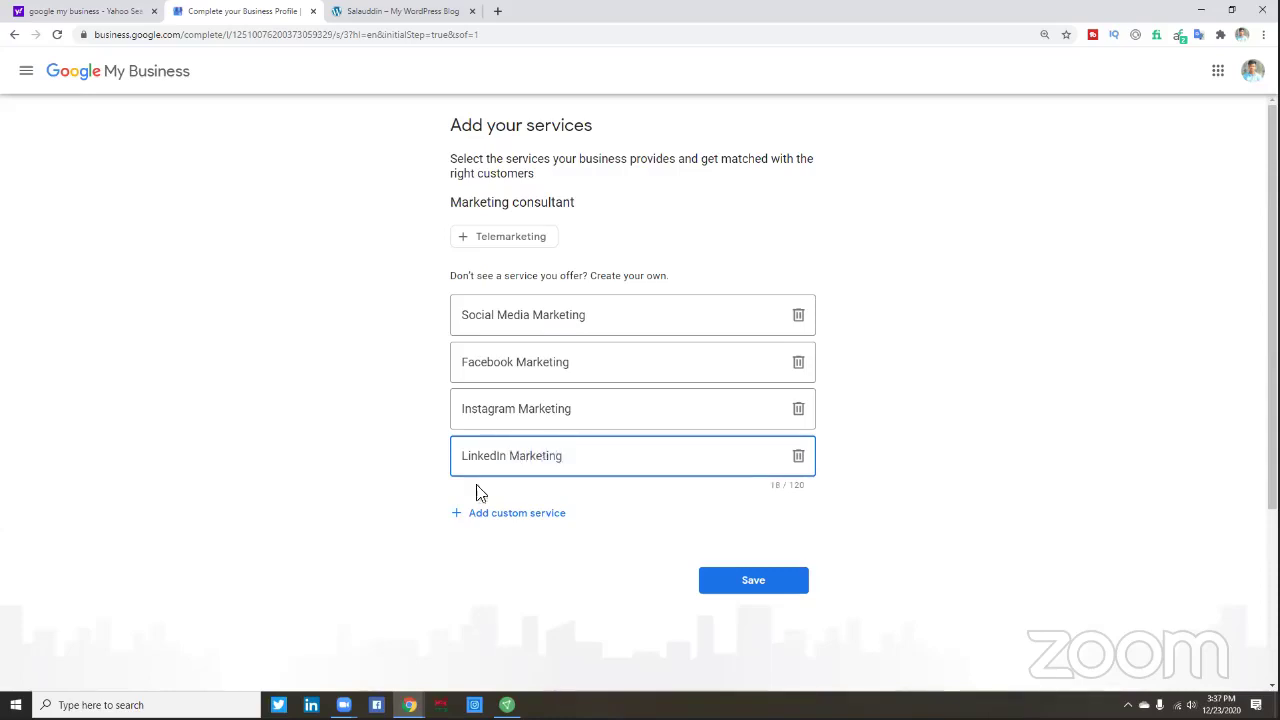
left_click(494, 514)
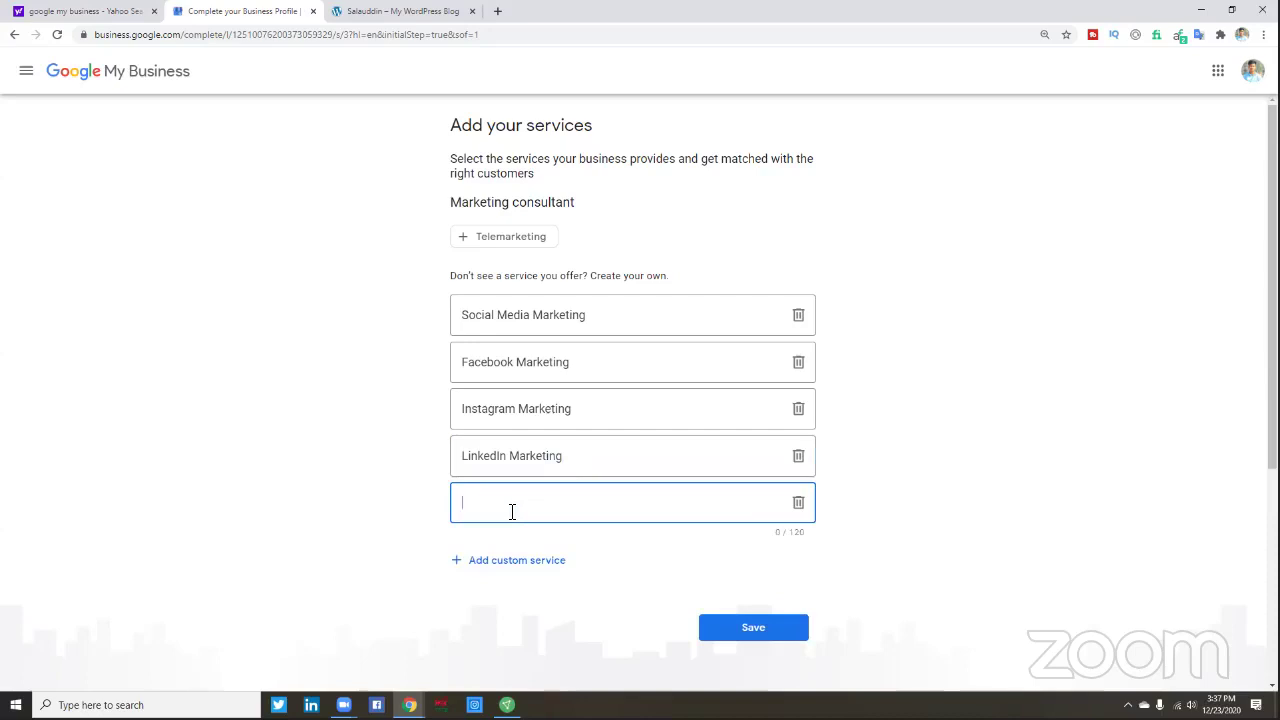
type("Twitter Marketing")
left_click(521, 562)
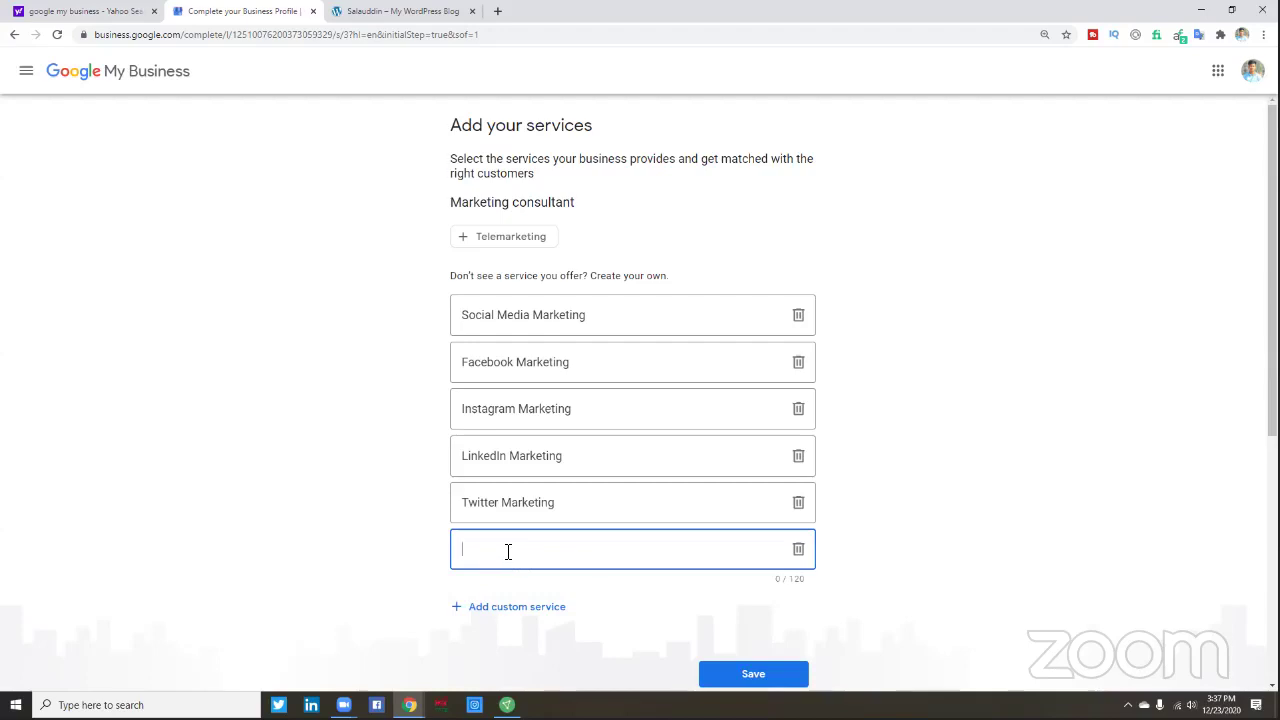
type("Pinterest Marketing")
left_click(531, 606)
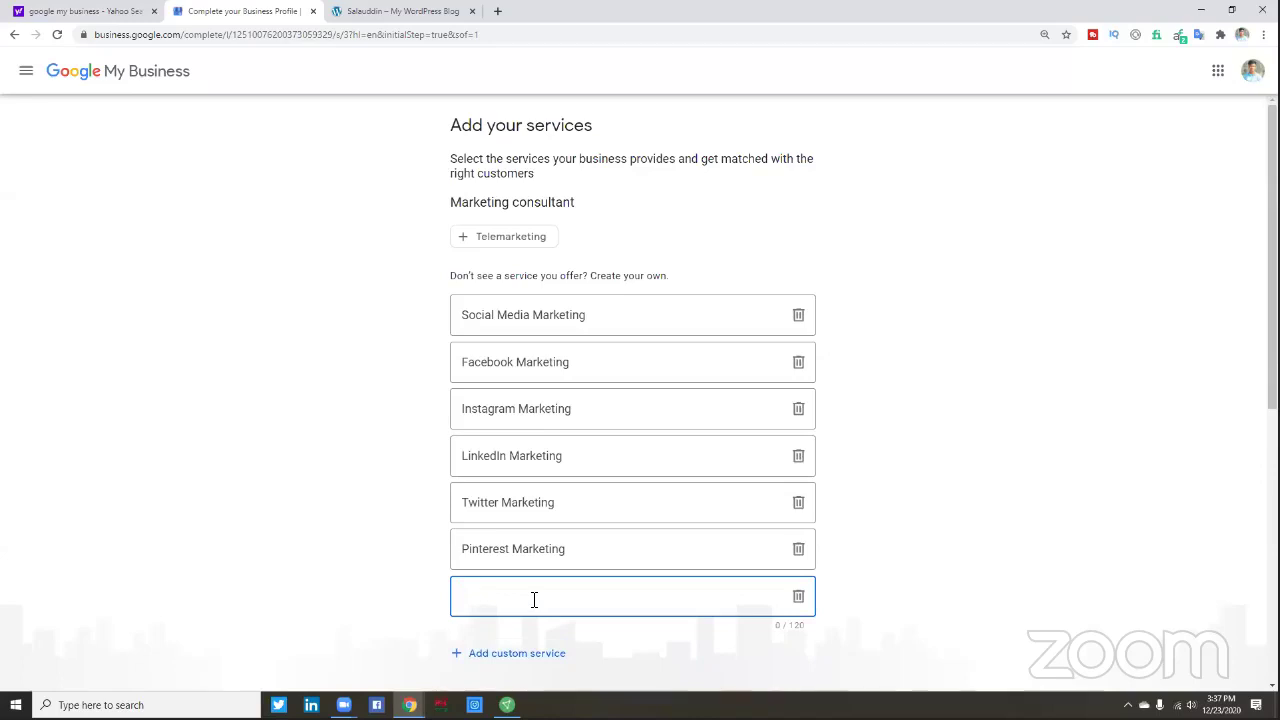
type("YouTube Optimization")
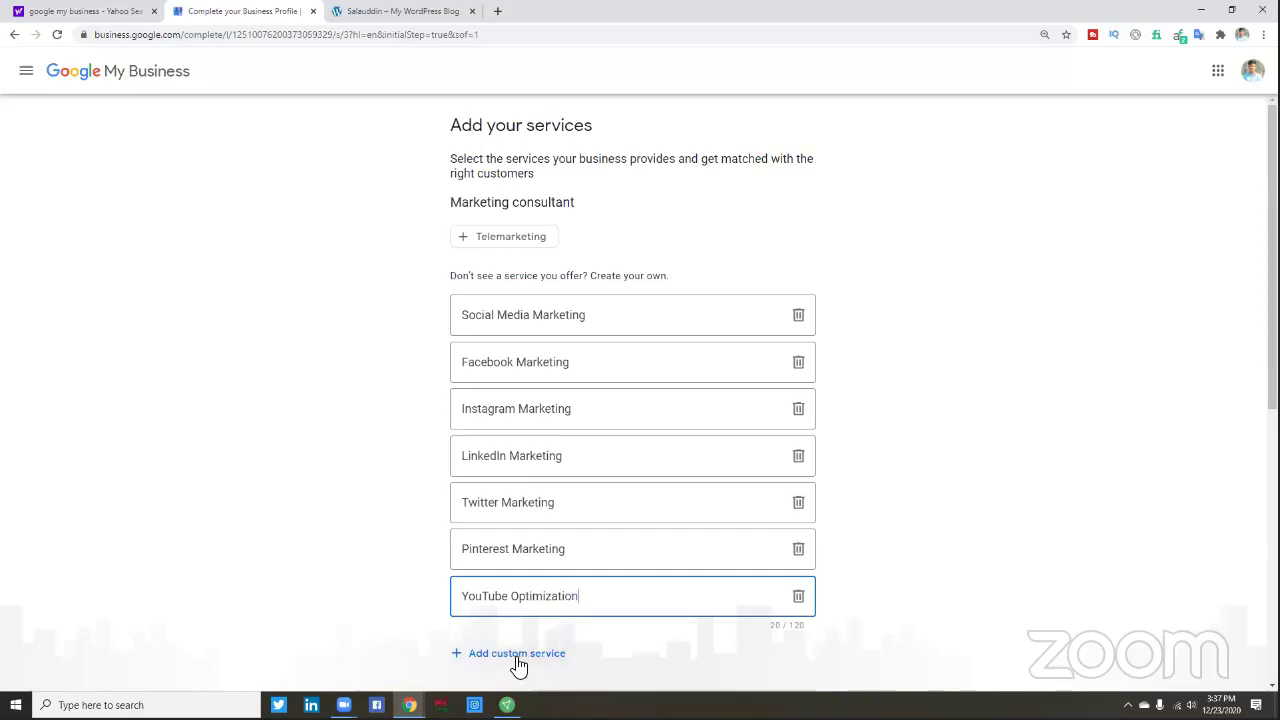
left_click(515, 656)
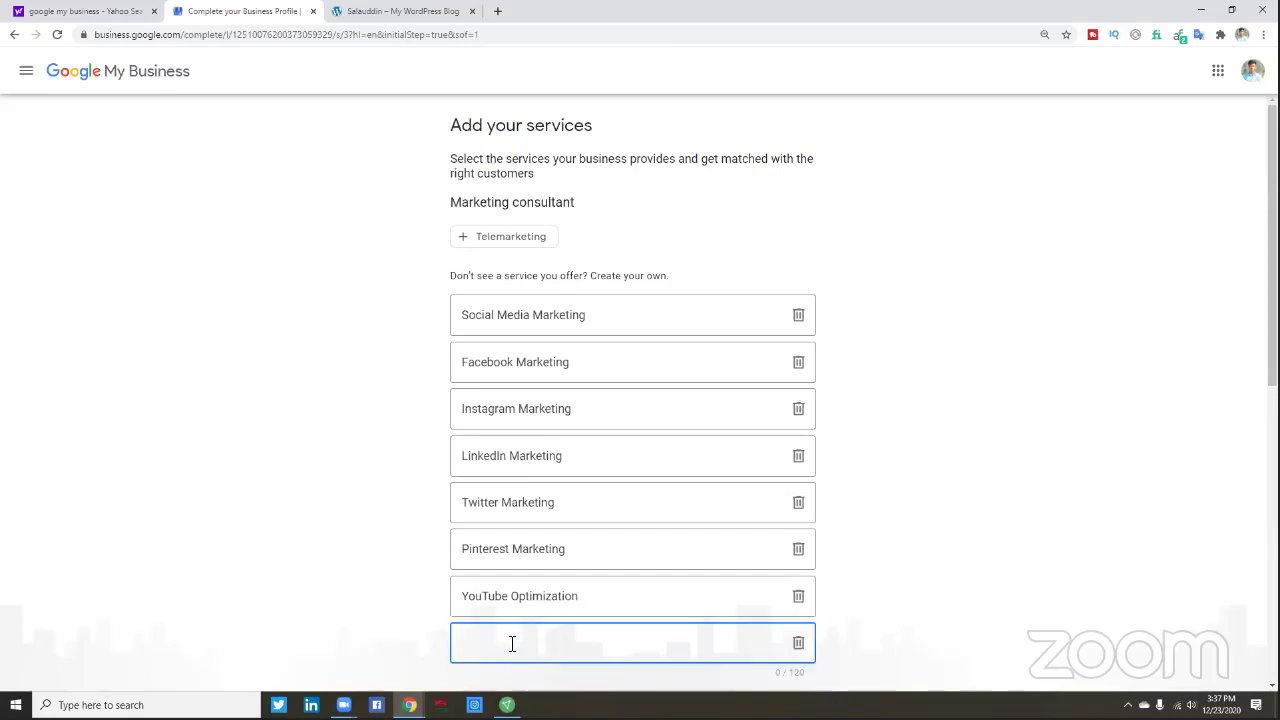
type("Local SE")
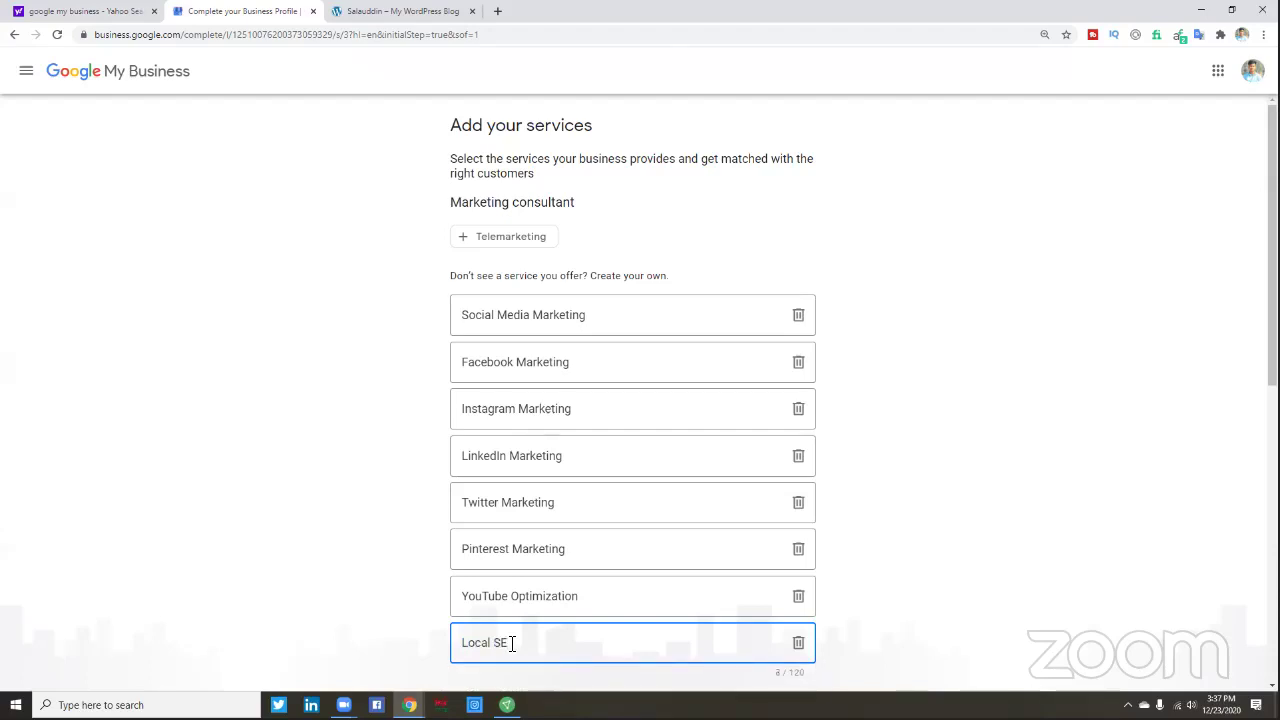
type("O")
scroll(1020, 500, "down", 2)
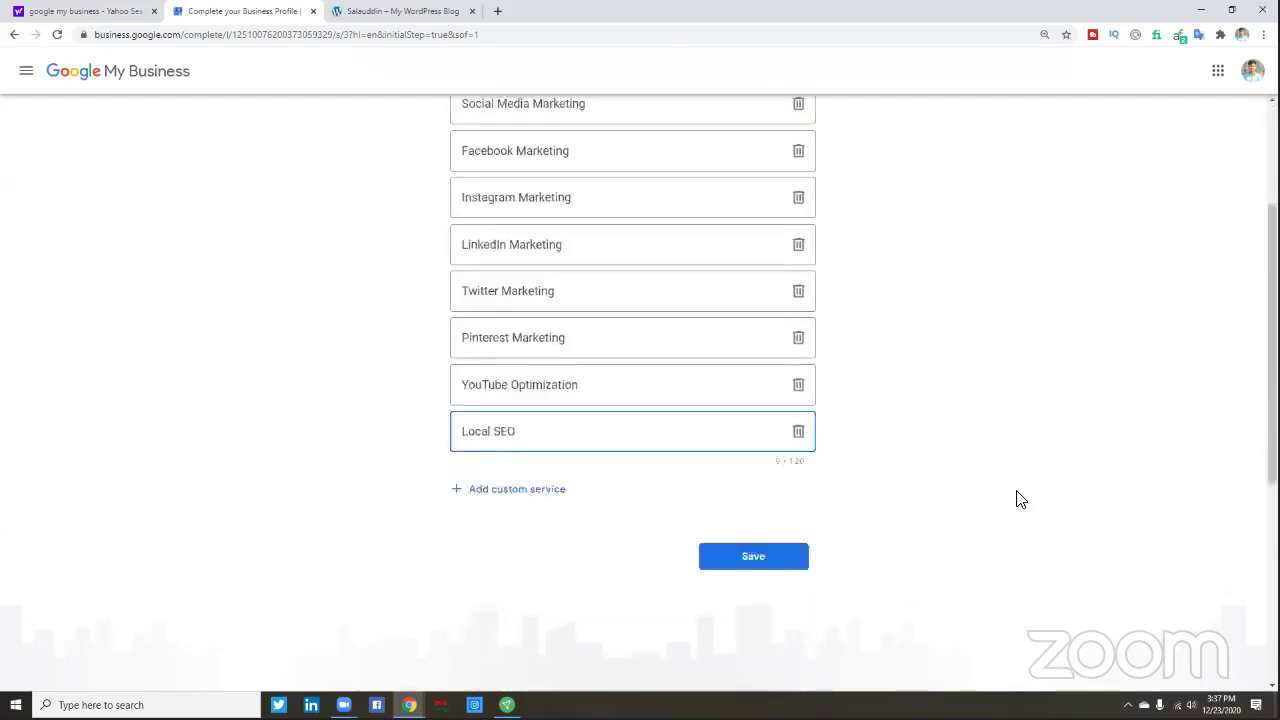
scroll(1014, 497, "up", 1)
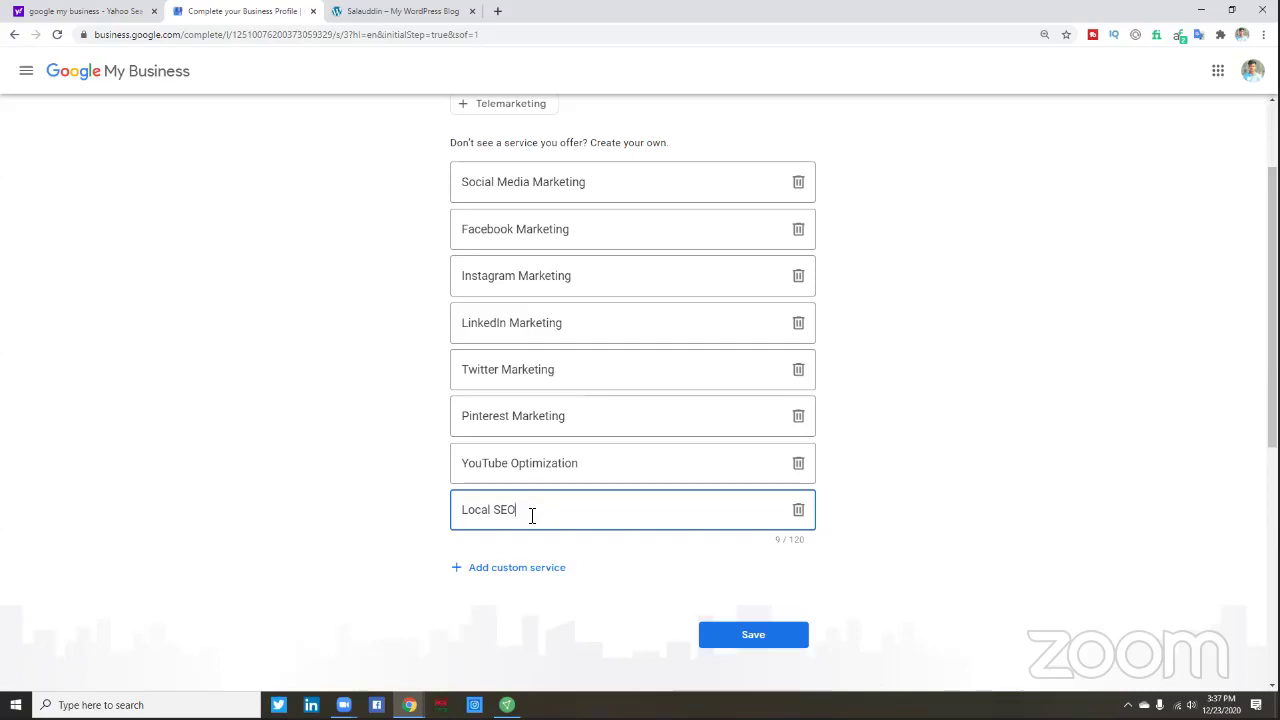
- Append '& Marketing' to YouTube, insert 'Optimization' into Facebook, and copy 'Optimization &'
left_click(596, 470)
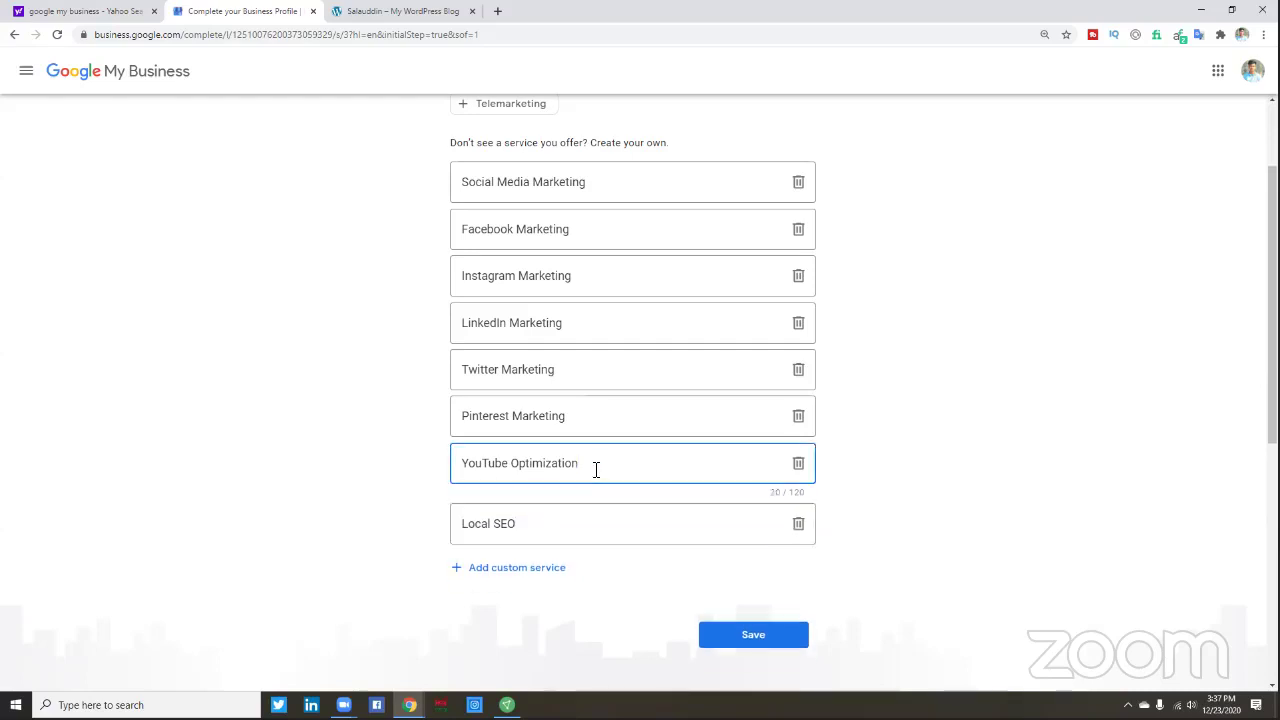
type("& Marketing")
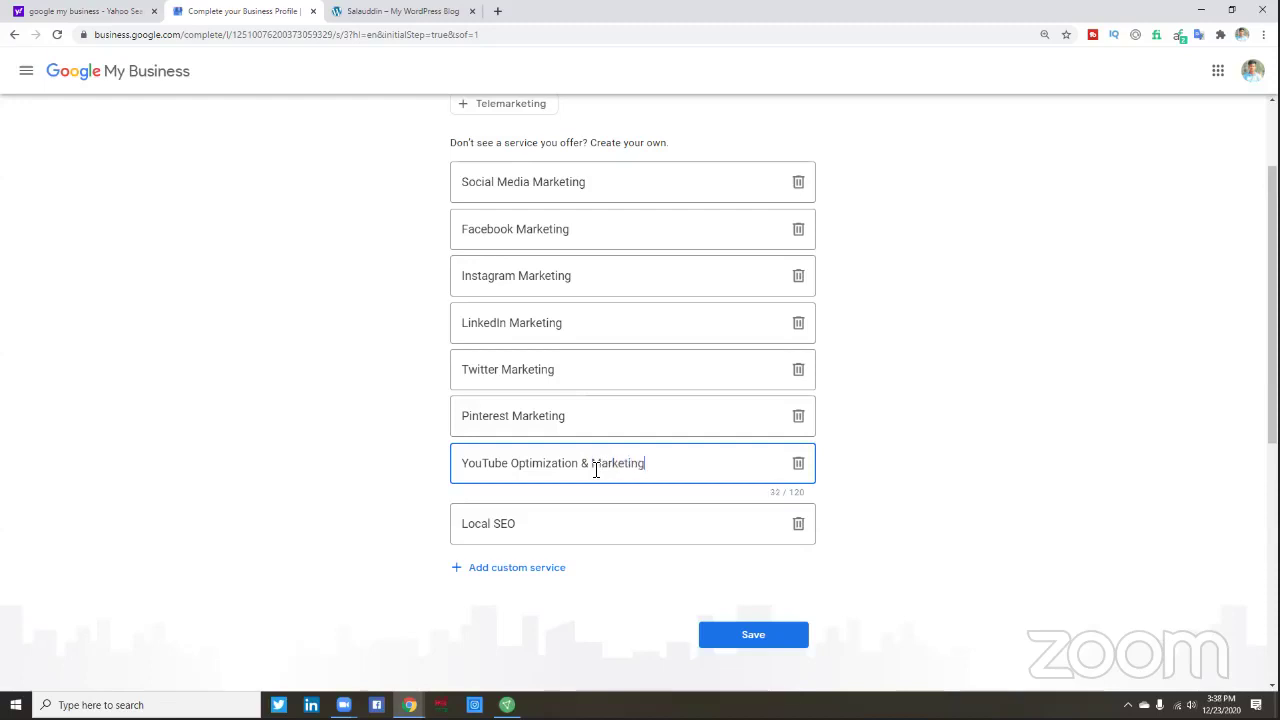
scroll(551, 333, "up", 1)
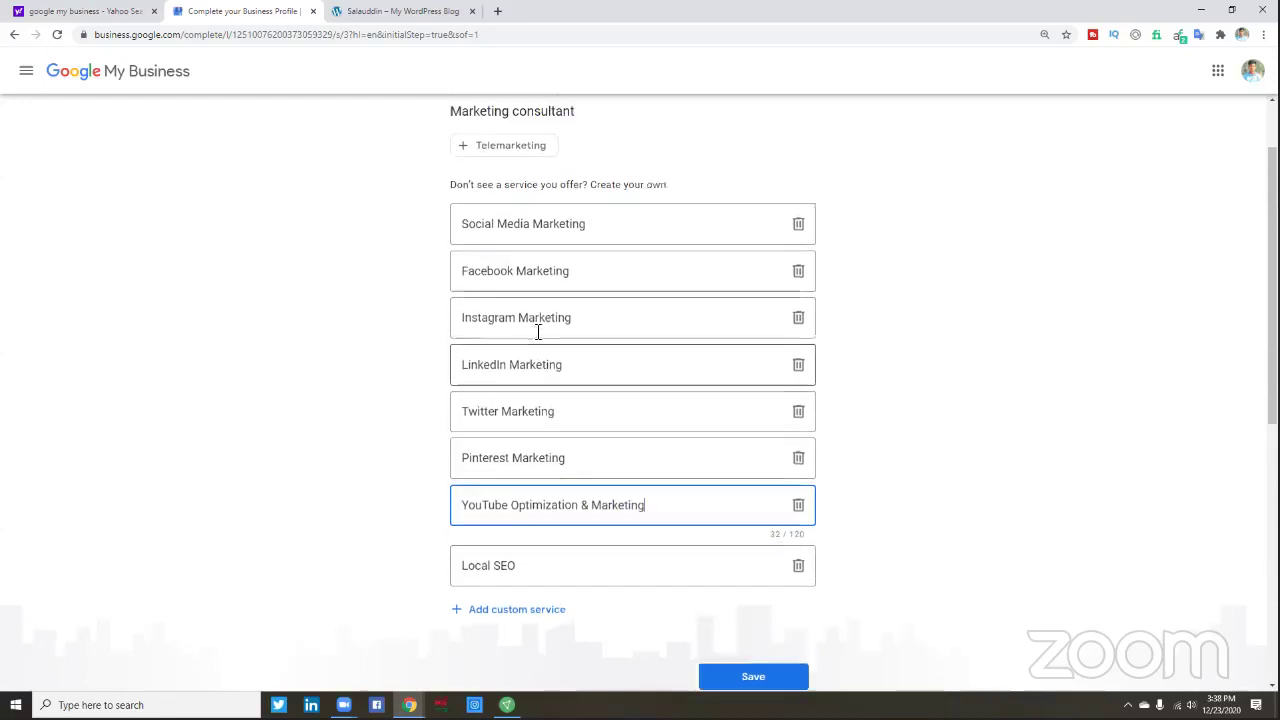
left_click(518, 296)
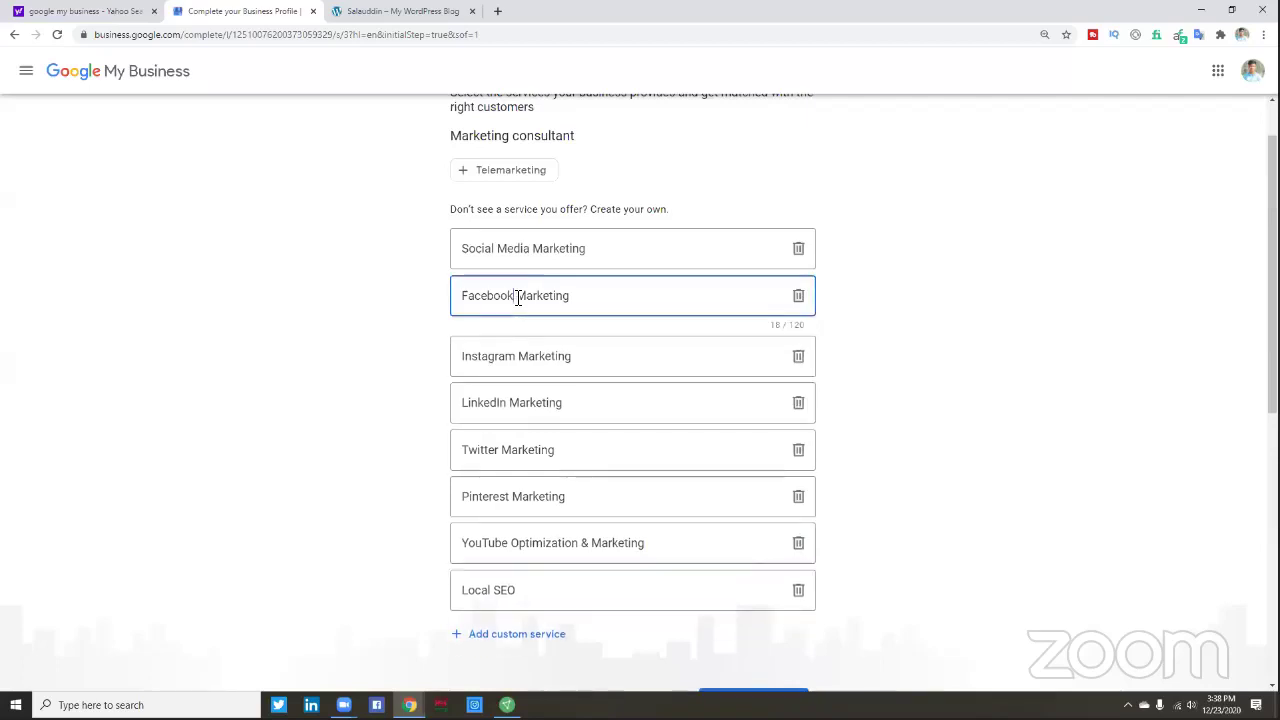
type("ptimiza")
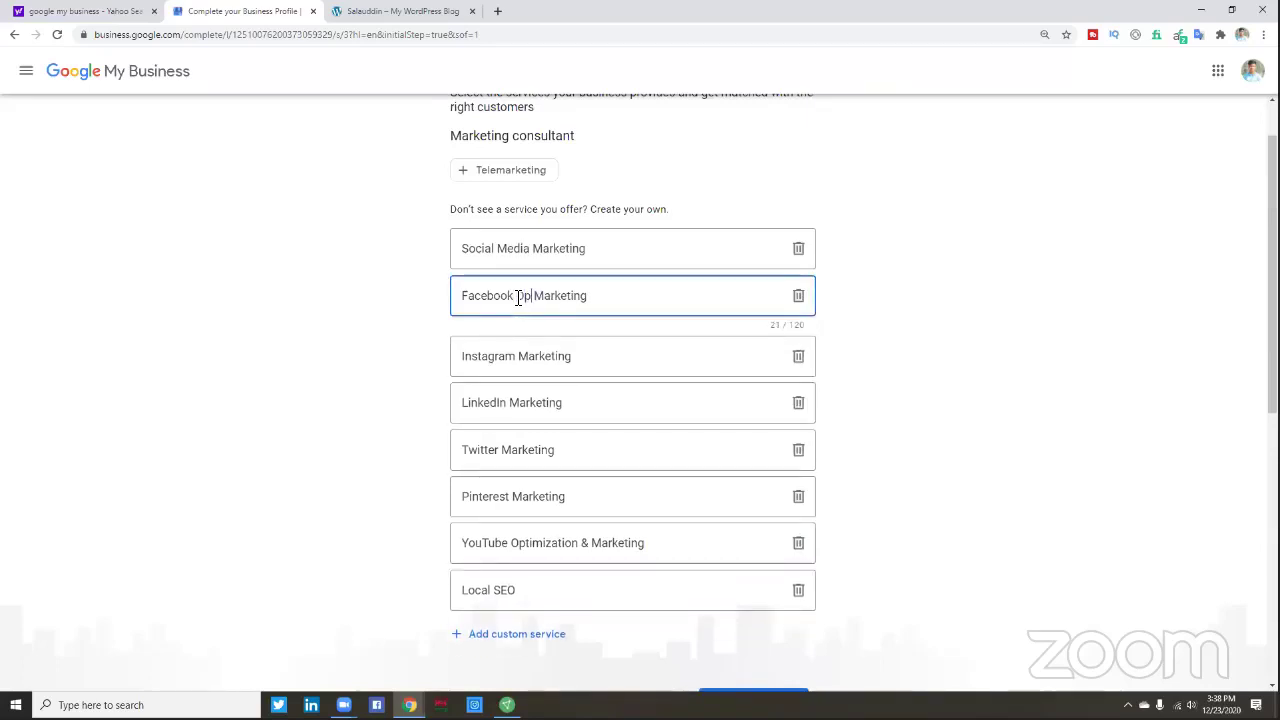
type("tion")
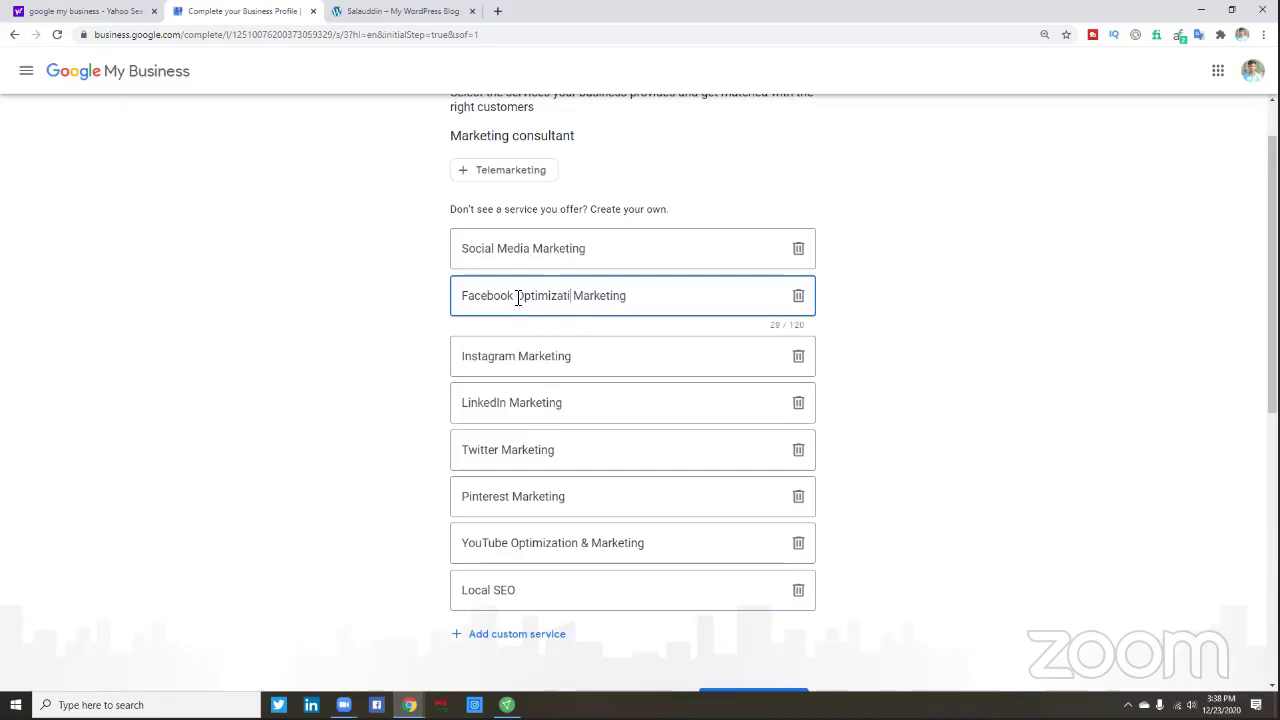
left_click_drag(585, 296, 520, 305)
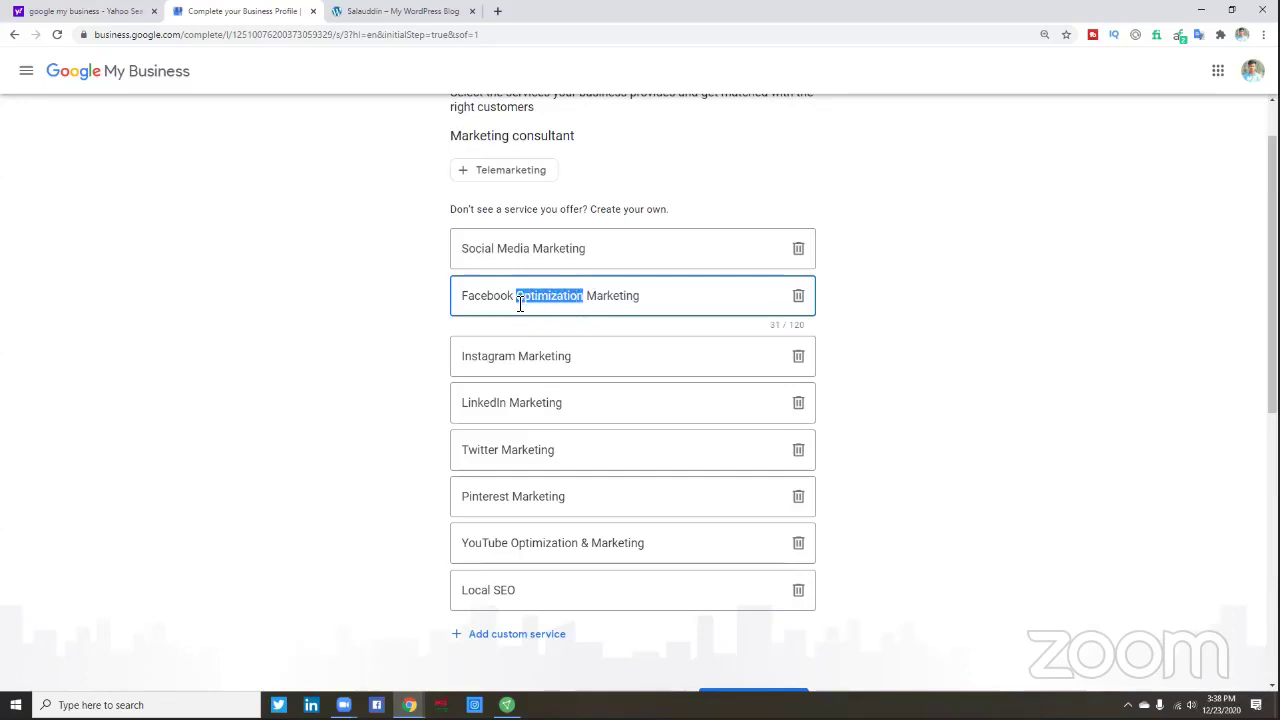
right_click(531, 300)
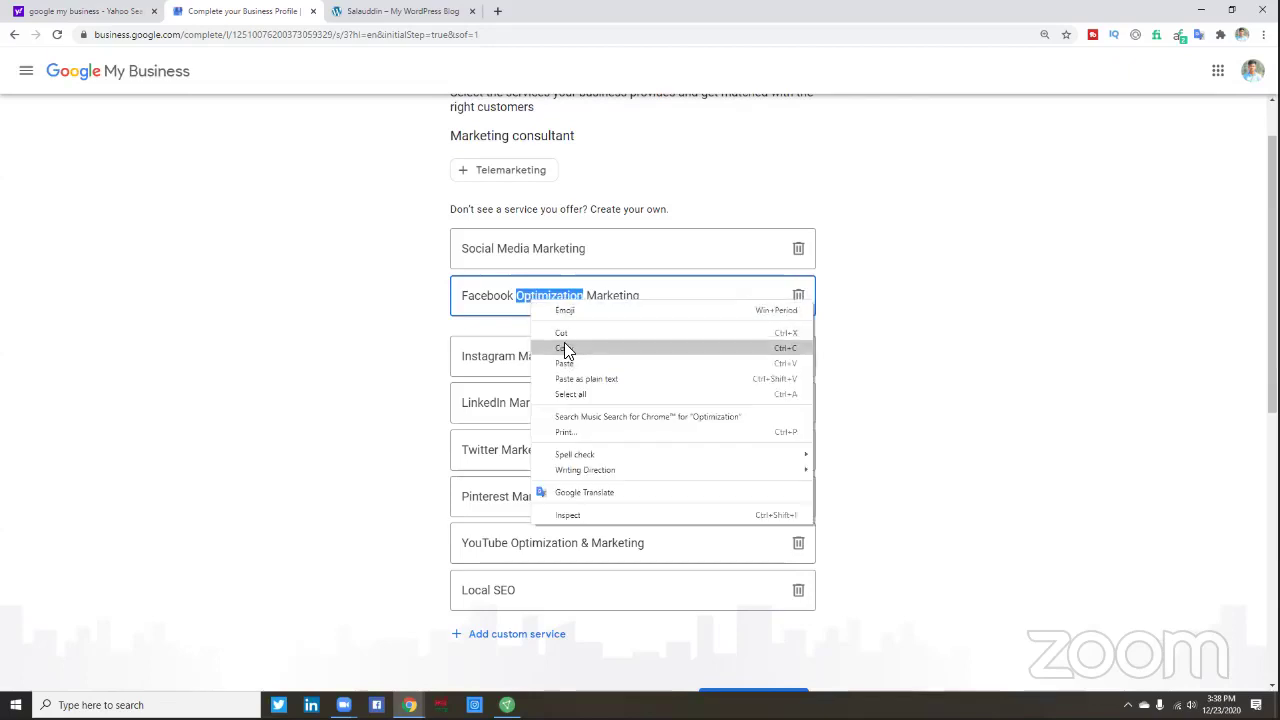
left_click(564, 346)
left_click(590, 298)
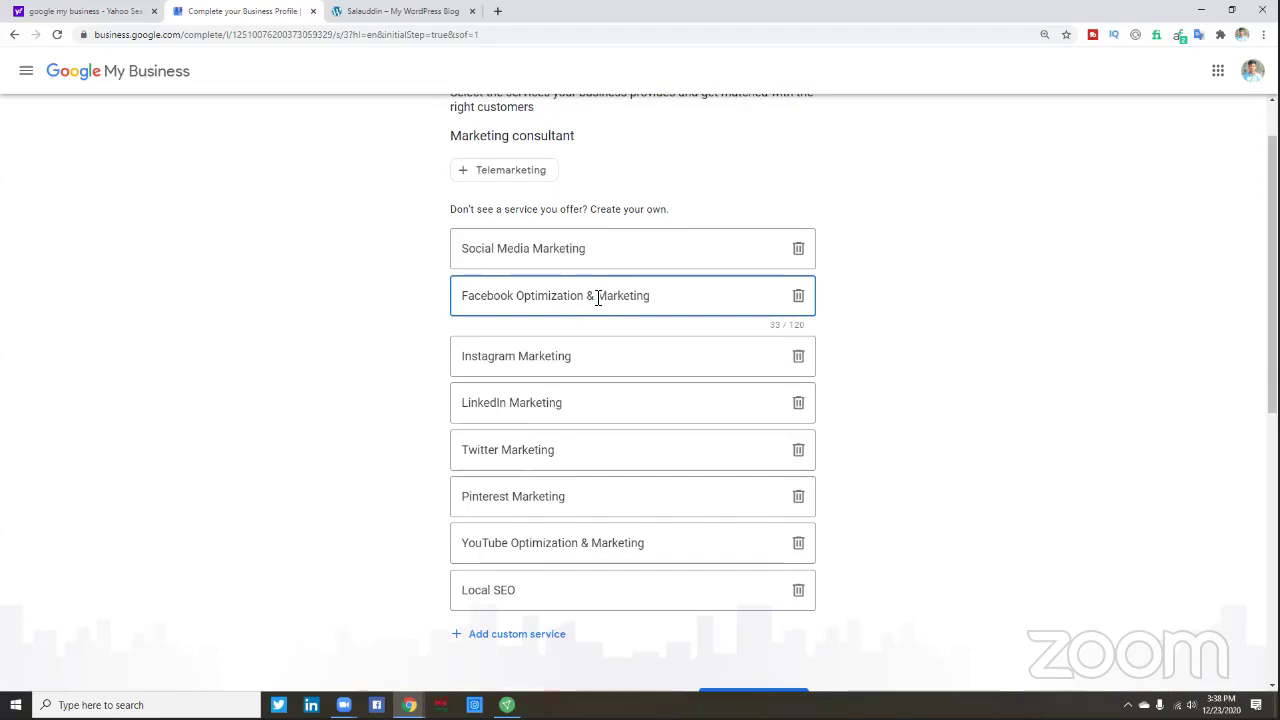
left_click_drag(594, 298, 516, 300)
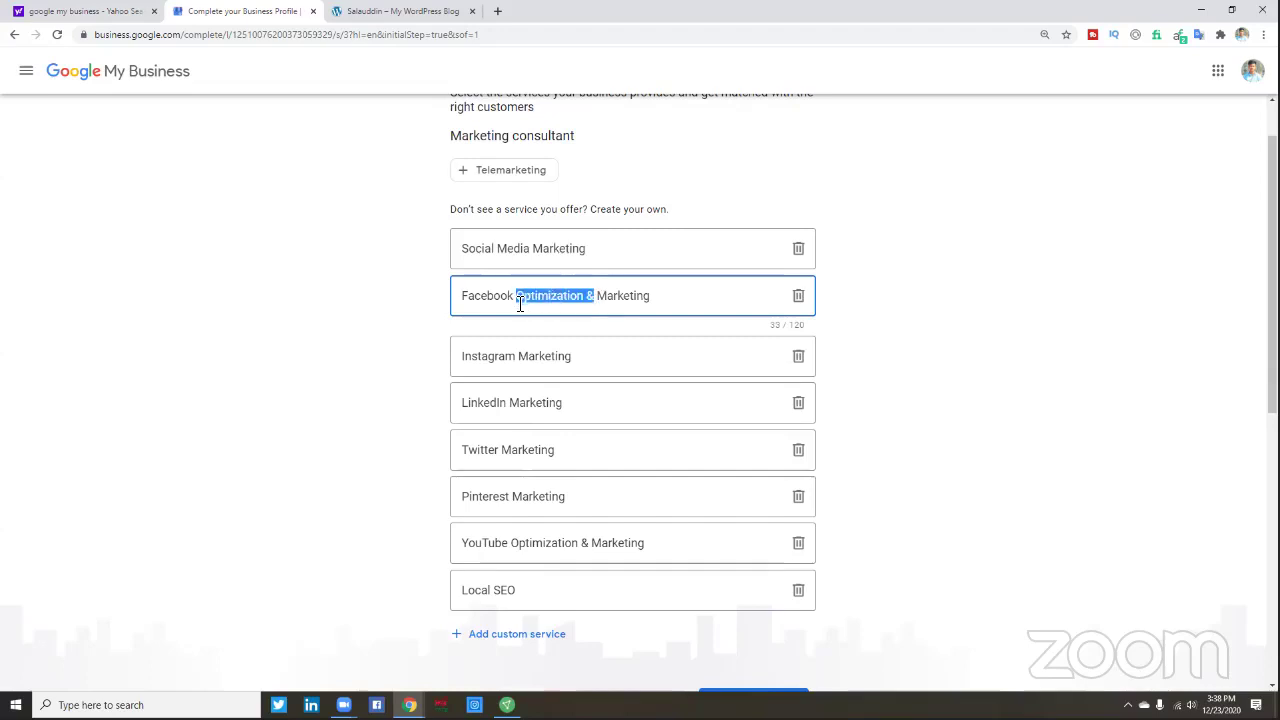
right_click(534, 298)
left_click(580, 354)
- Paste 'Optimization &' before Marketing in the Instagram service name
left_click(521, 355)
right_click(518, 350)
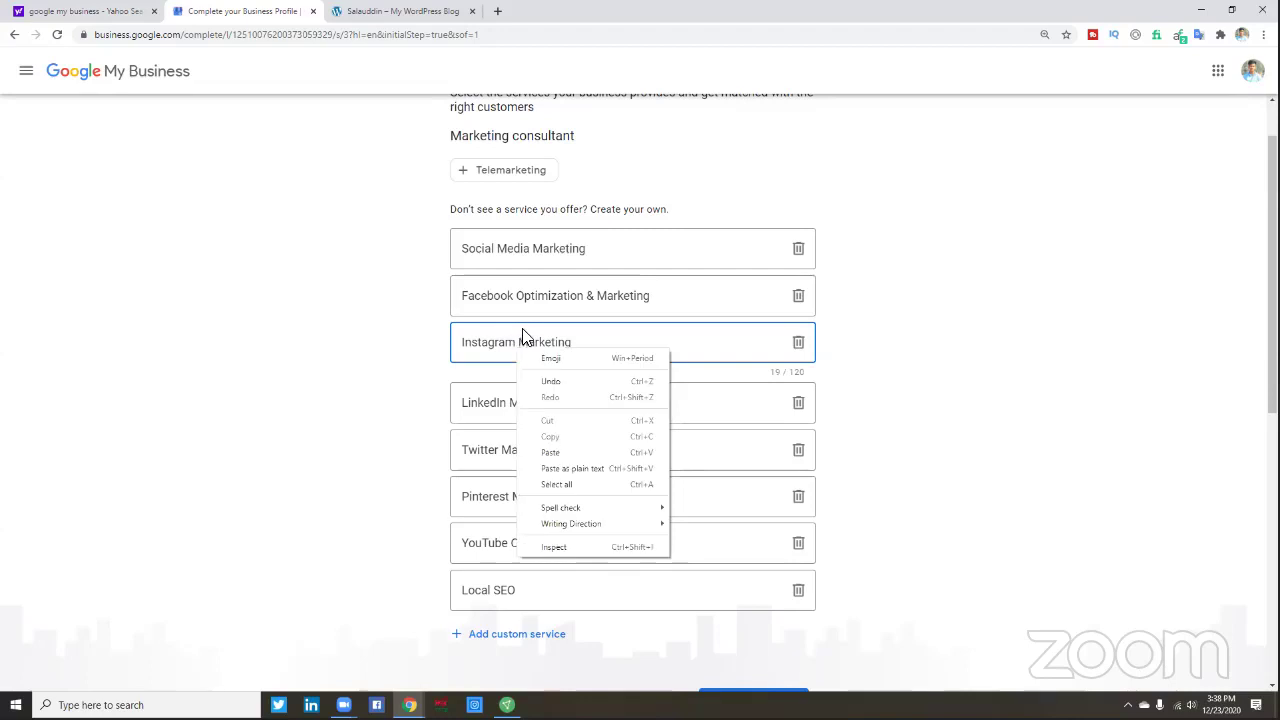
left_click(482, 346)
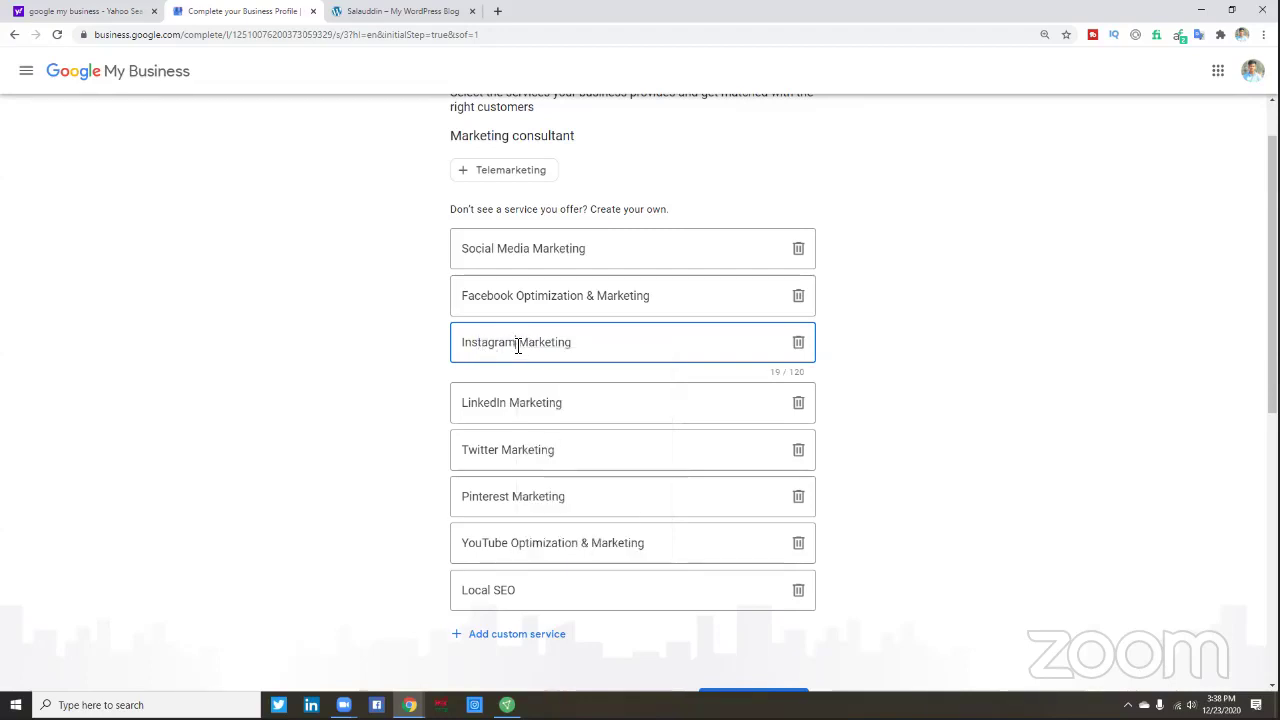
right_click(518, 342)
left_click(520, 343)
right_click(521, 343)
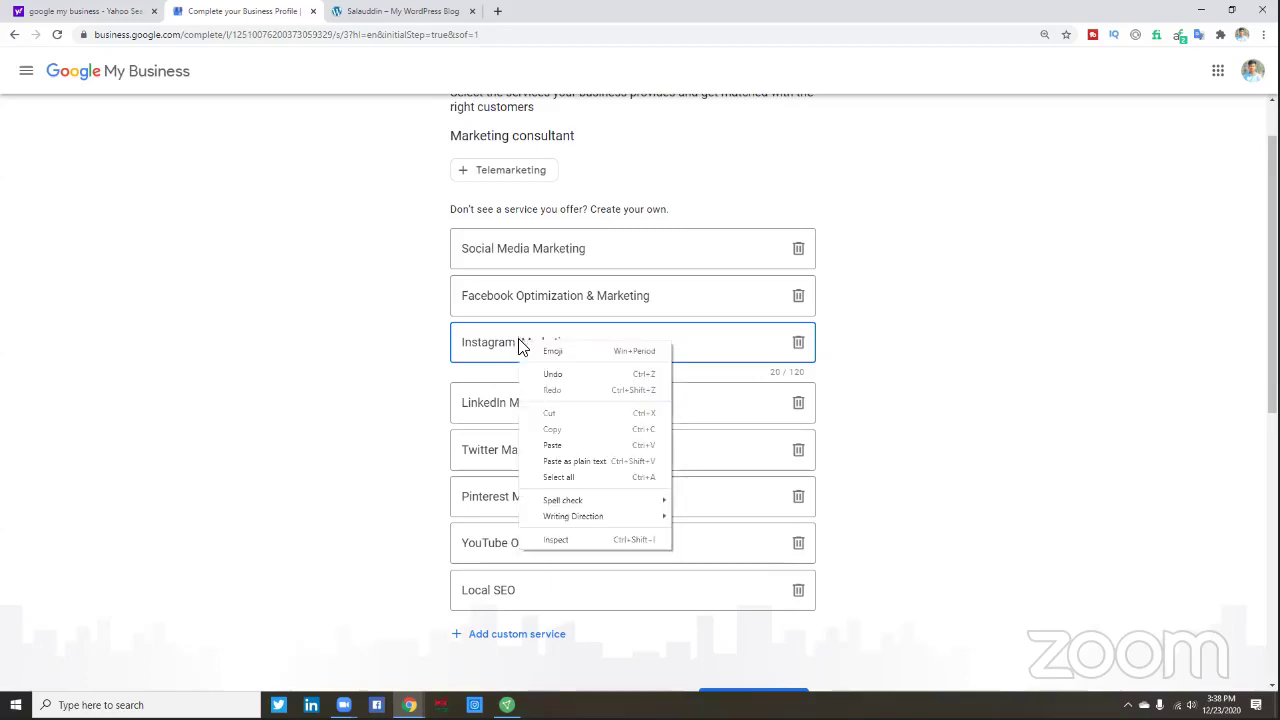
left_click(553, 446)
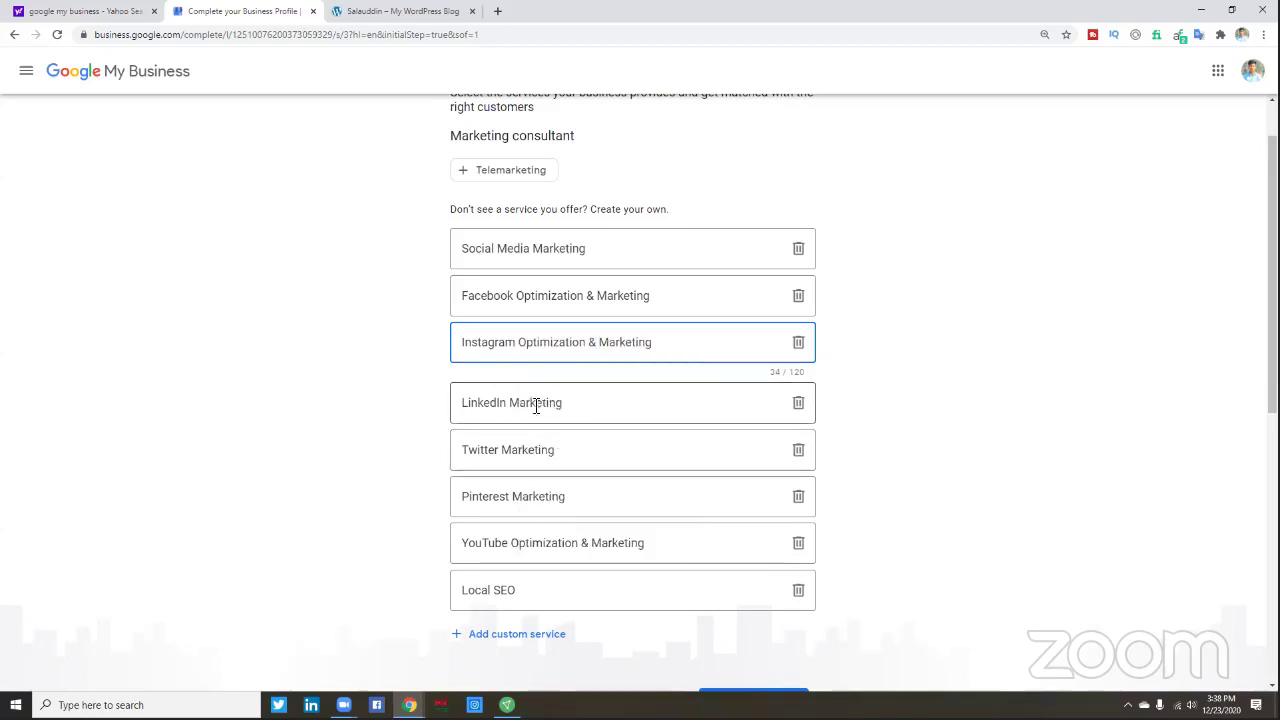
- Paste 'Optimization &' into the LinkedIn, Twitter and Pinterest service names
left_click(510, 407)
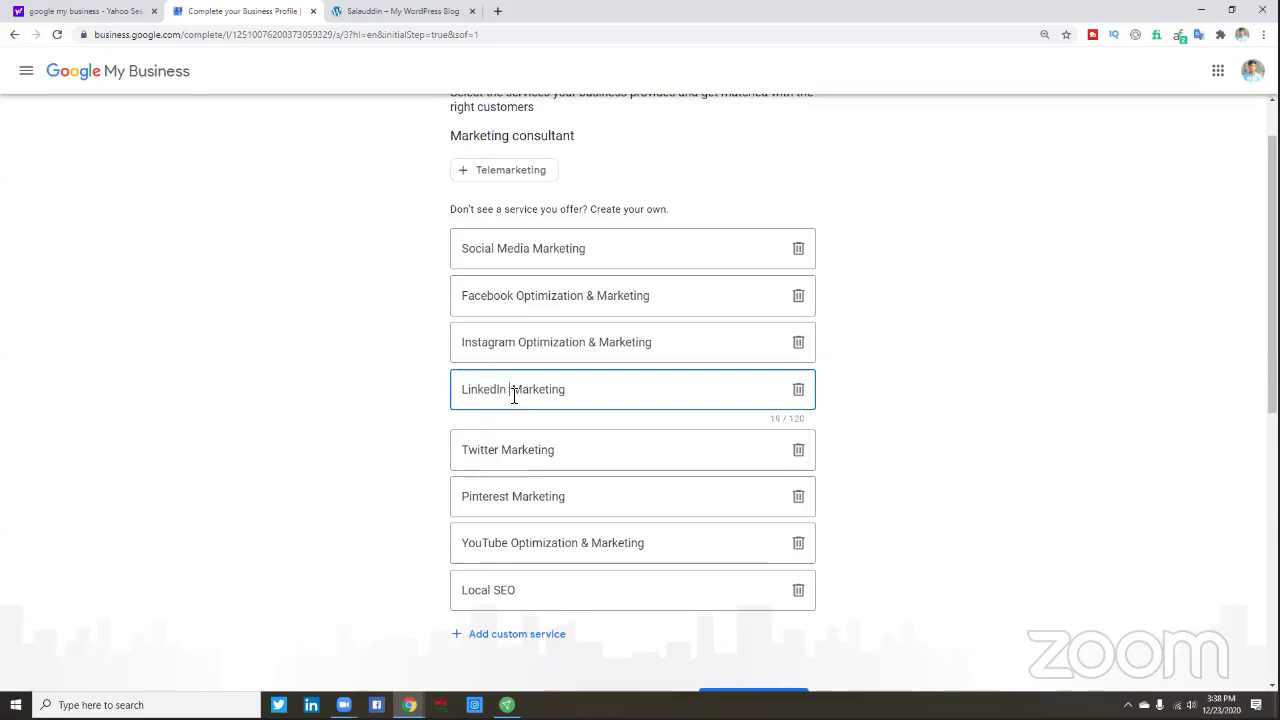
right_click(513, 393)
left_click(547, 498)
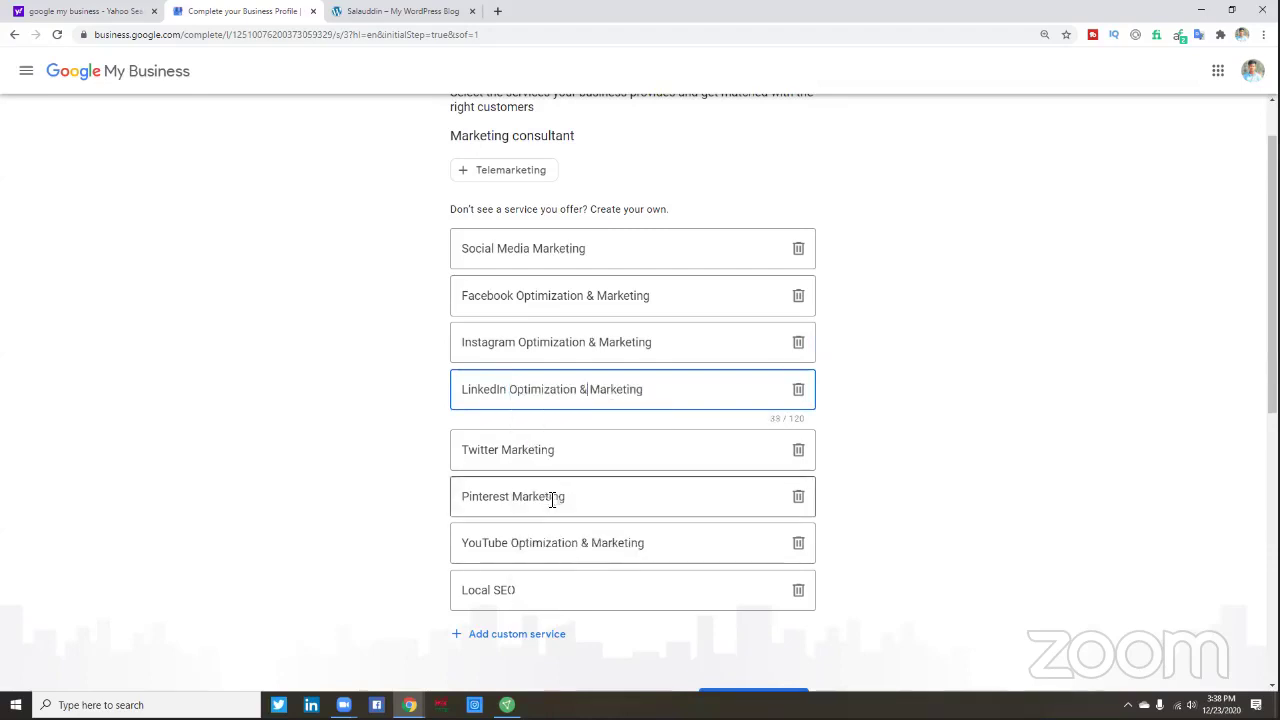
left_click(506, 456)
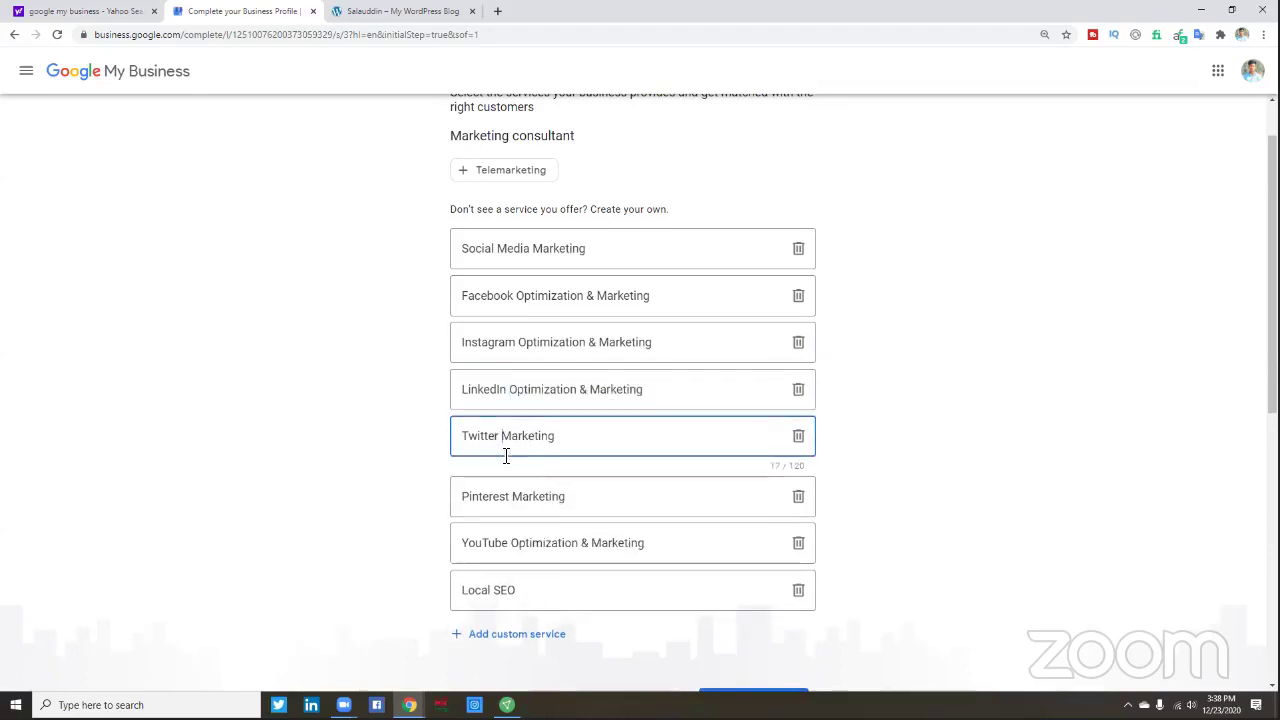
right_click(506, 452)
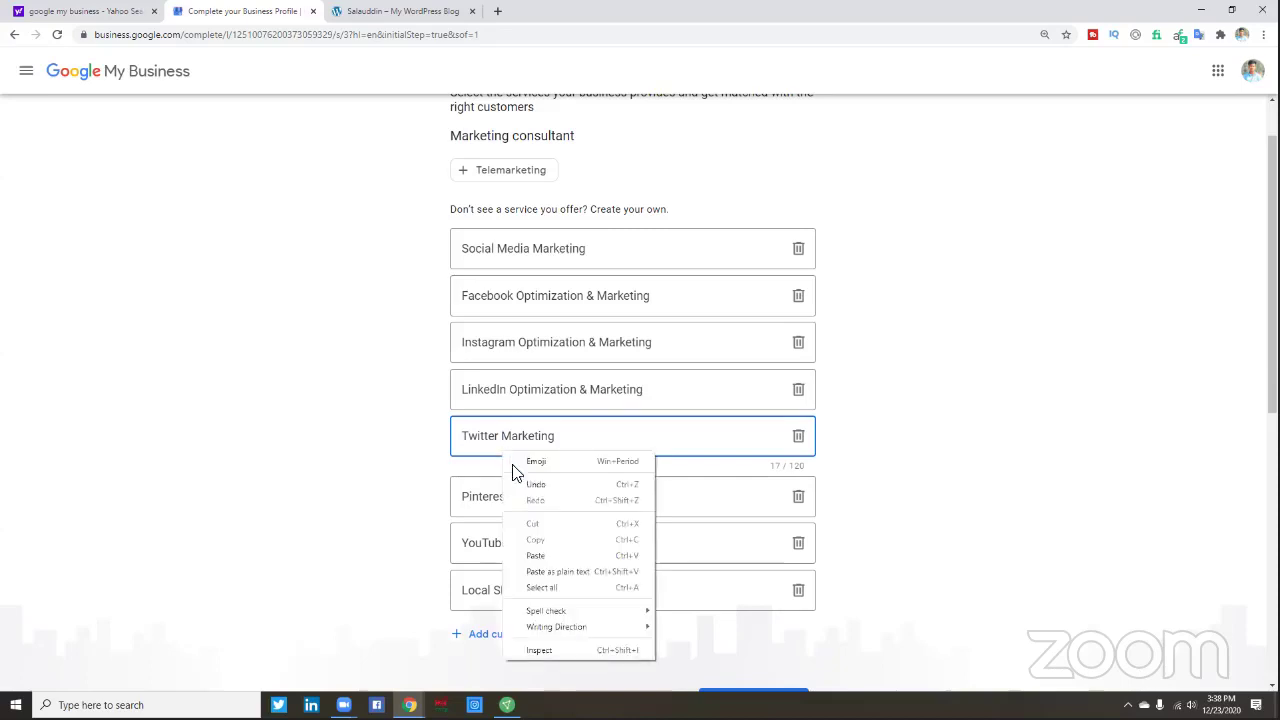
left_click(541, 556)
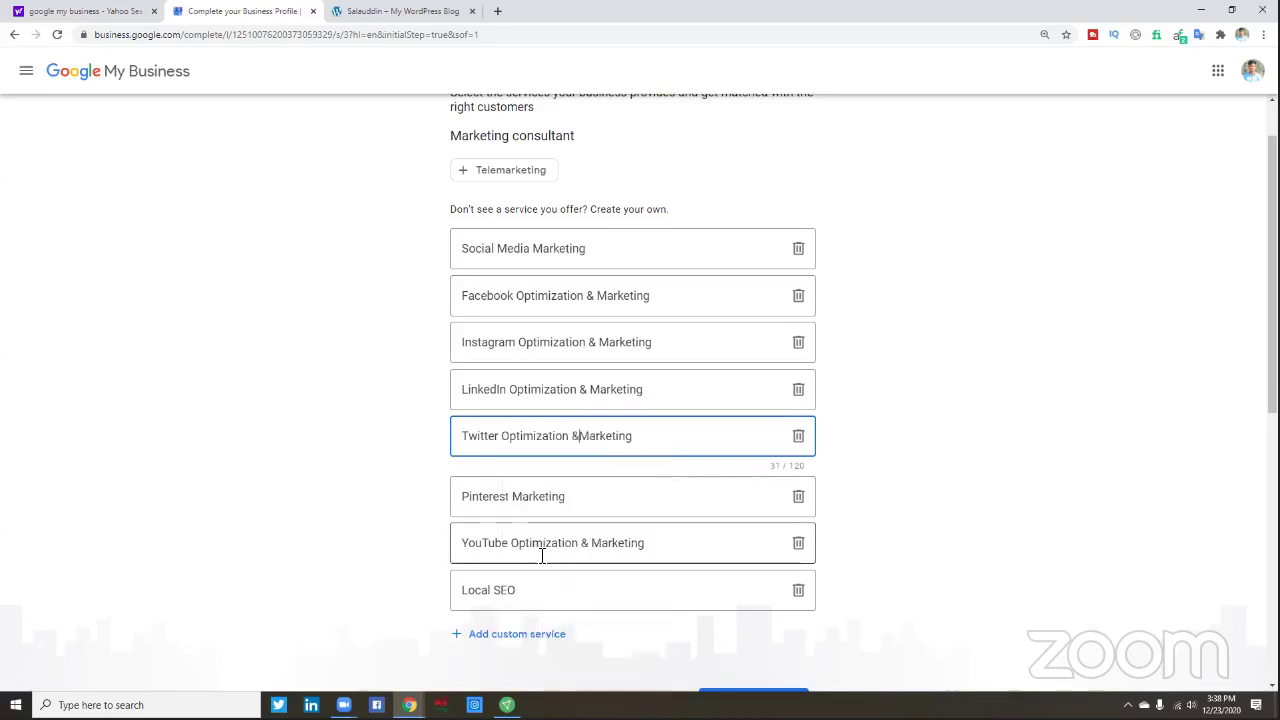
left_click(516, 497)
right_click(516, 498)
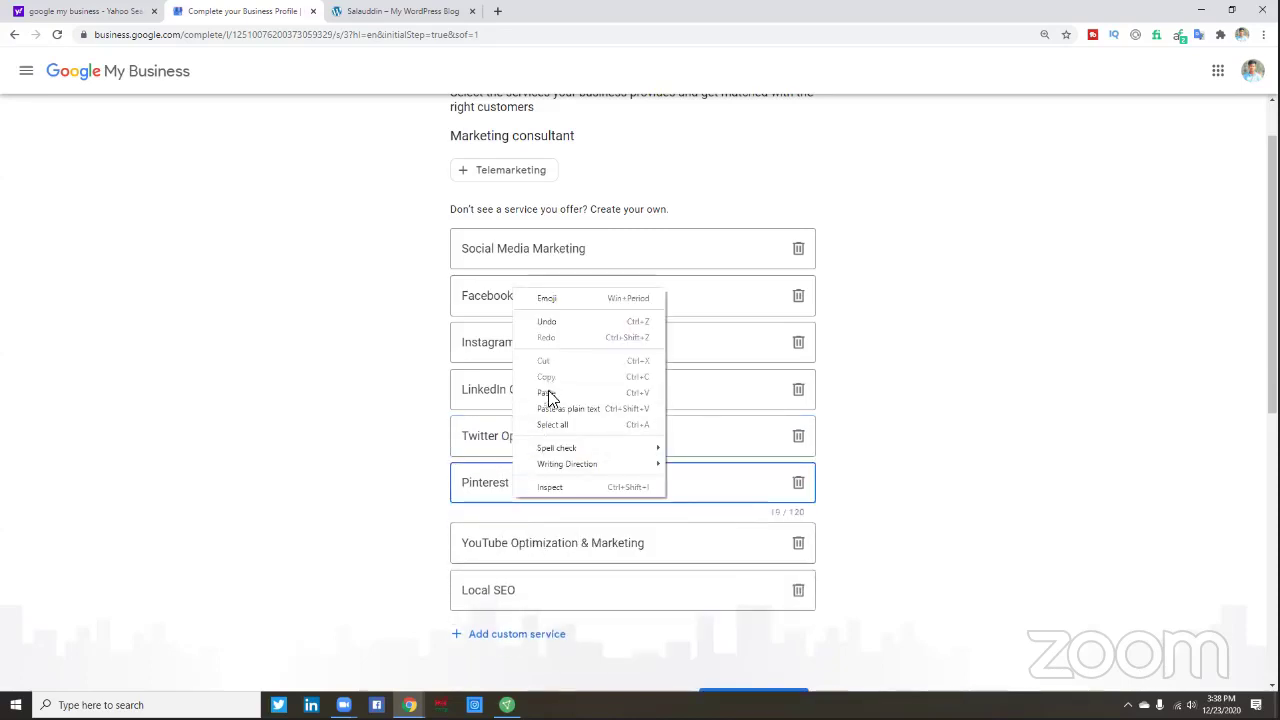
left_click(546, 392)
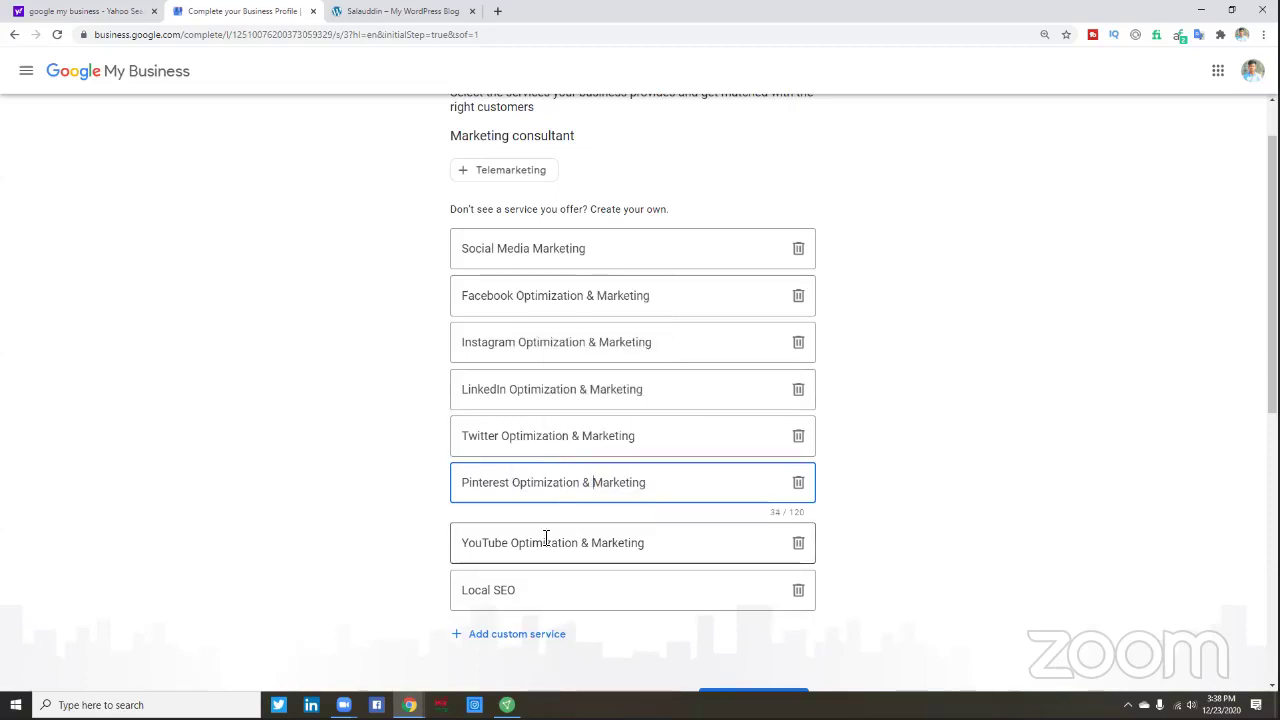
scroll(576, 558, "down", 2)
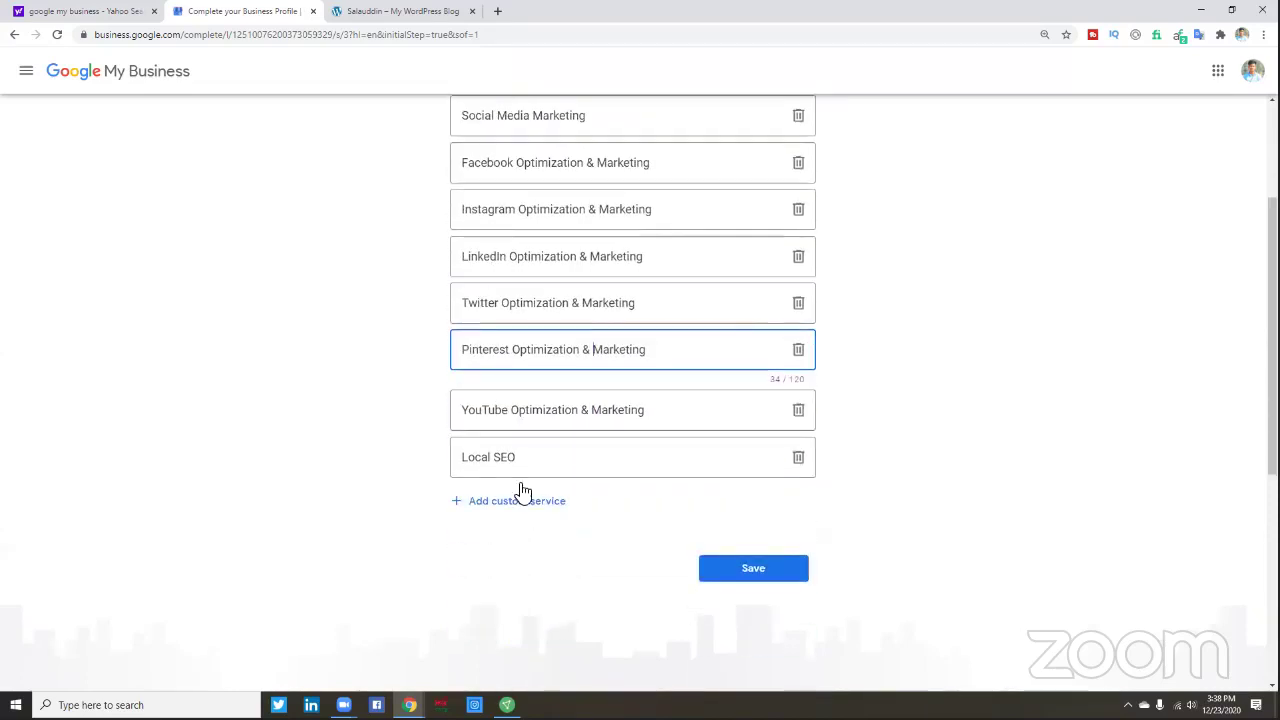
- Add SEO, Email Marketing and Keyword Research as custom service entries
scroll(550, 445, "up", 1)
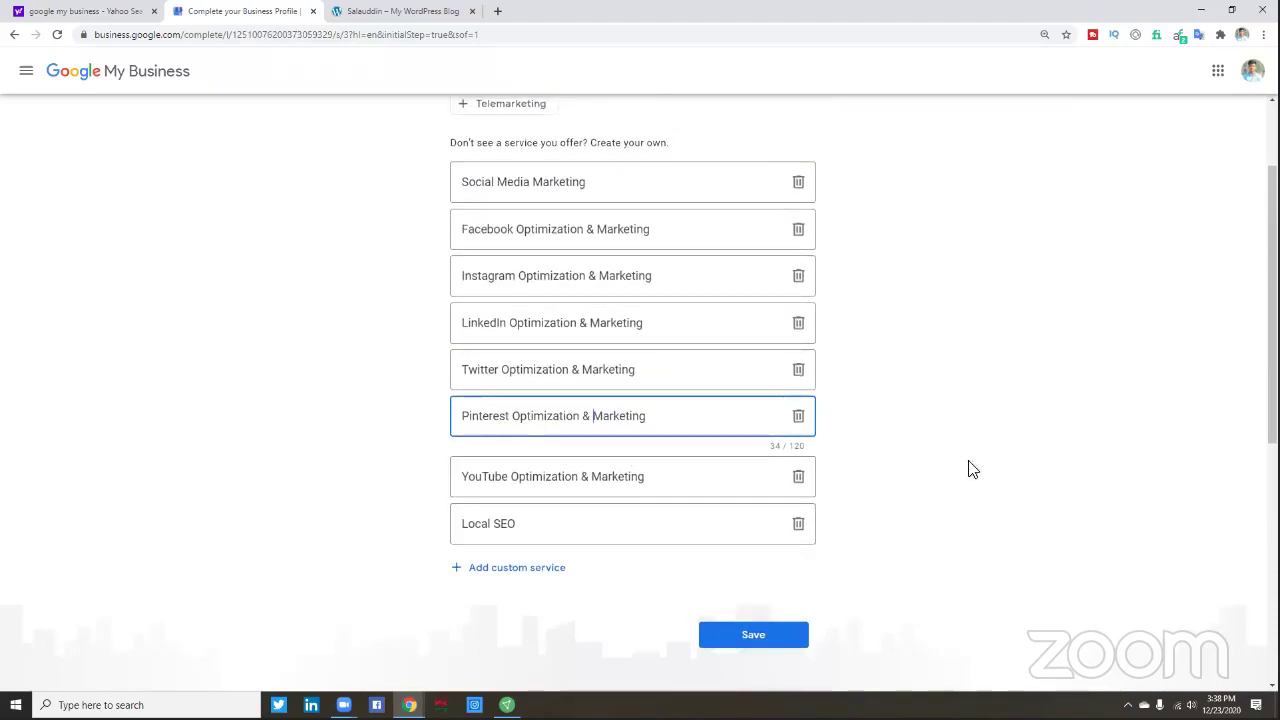
left_click(491, 568)
scroll(492, 557, "up", 1)
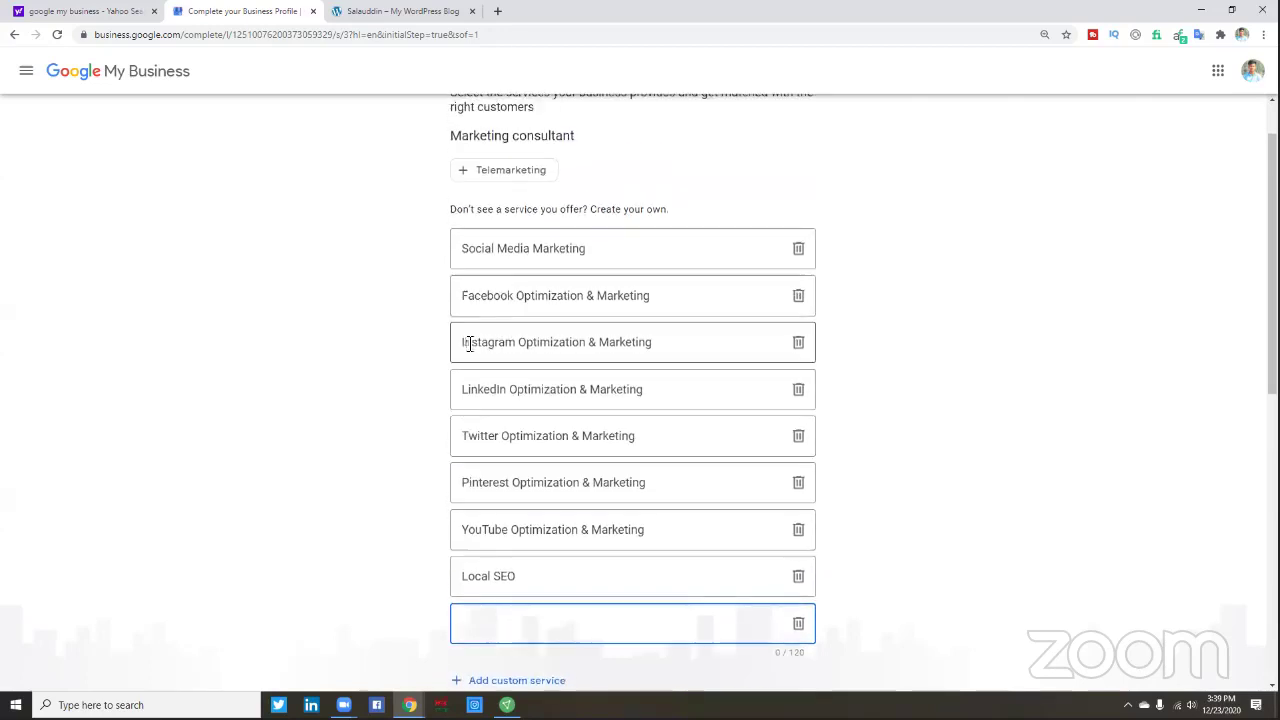
scroll(509, 628, "down", 1)
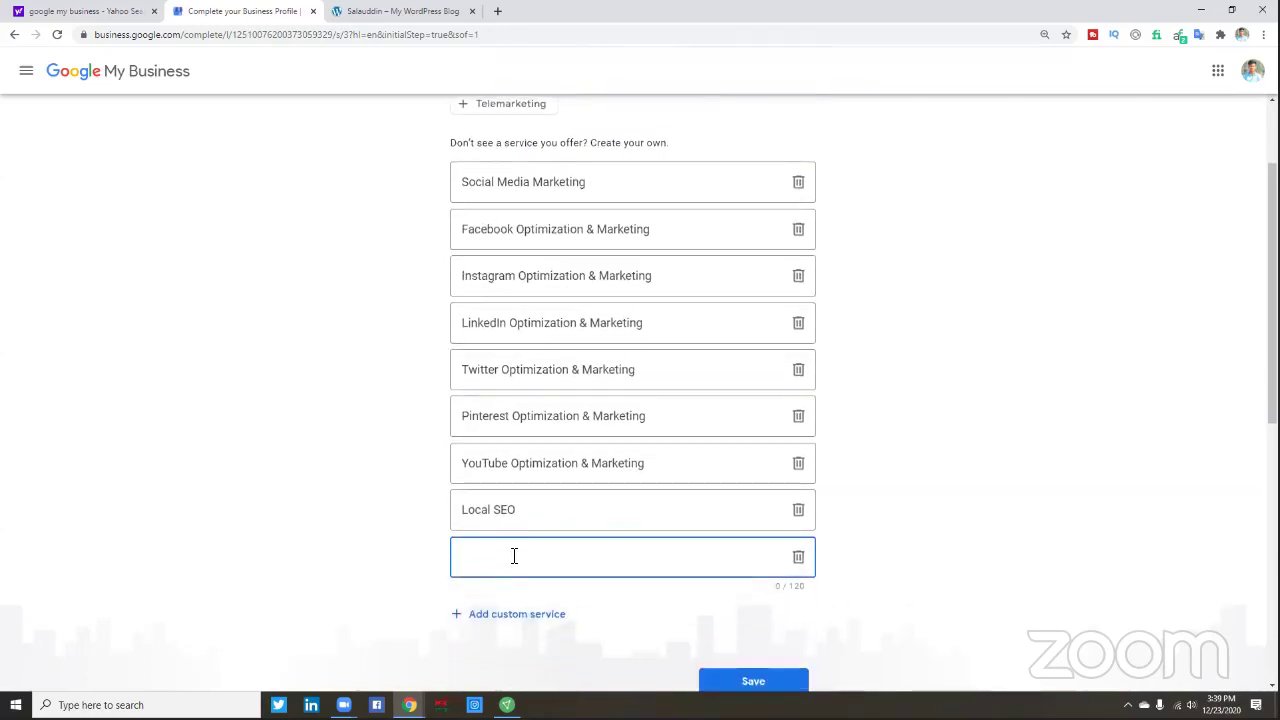
type("SEO")
left_click(527, 619)
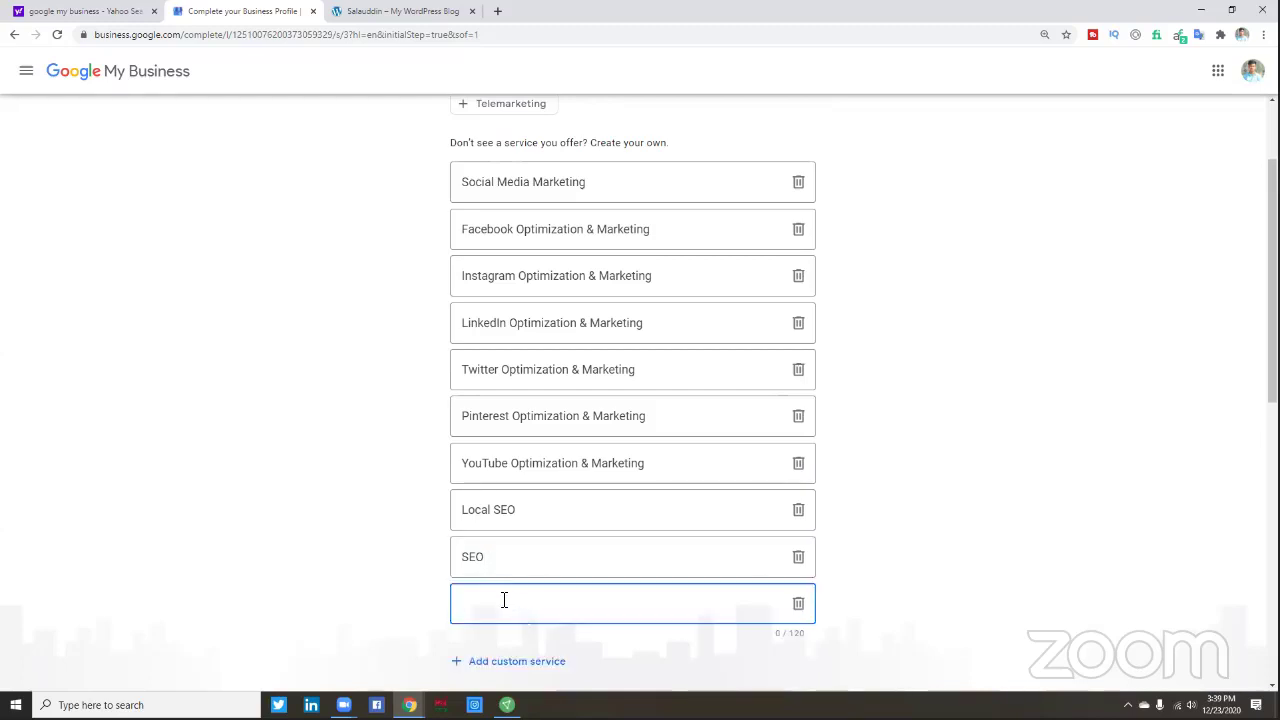
type("Email")
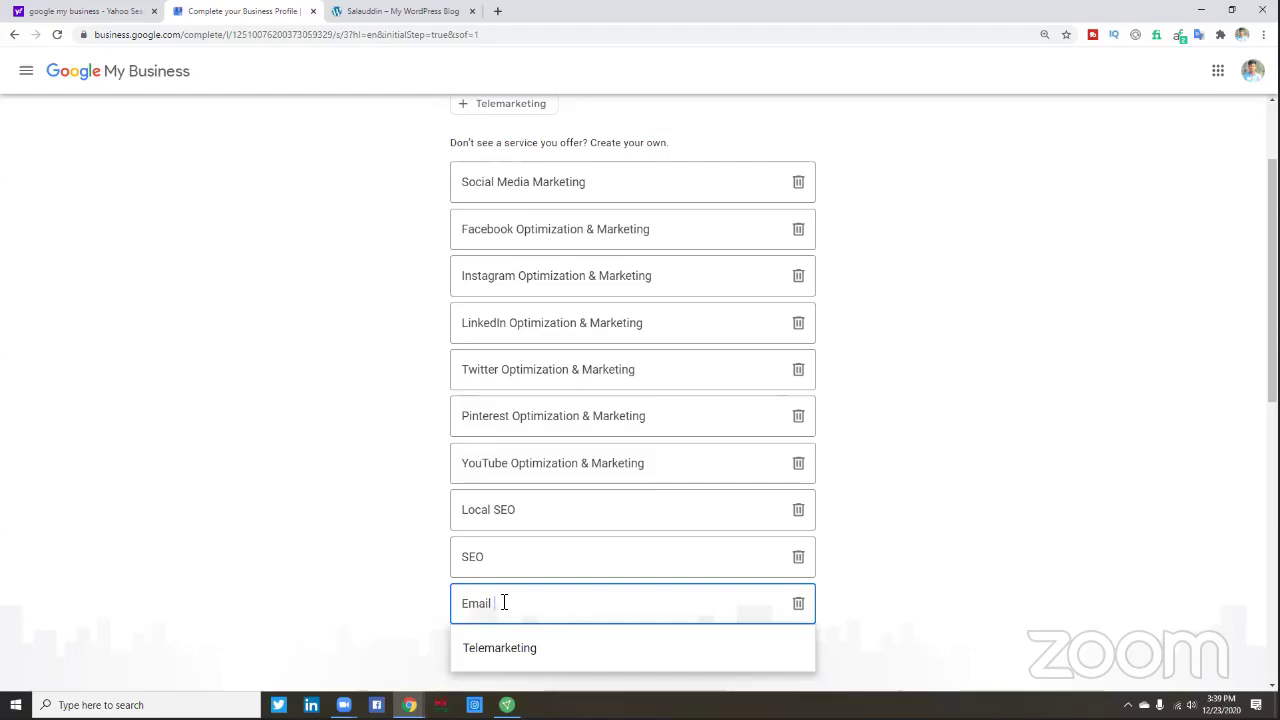
type(" Marketing")
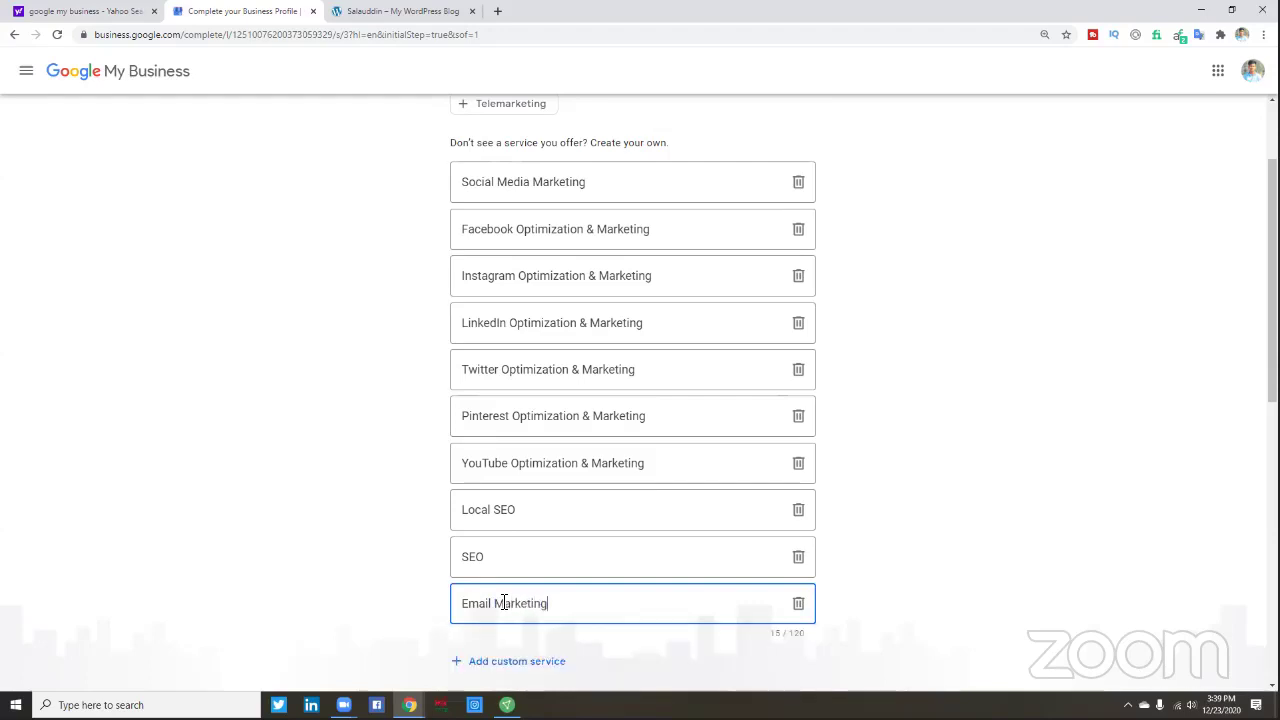
left_click(535, 661)
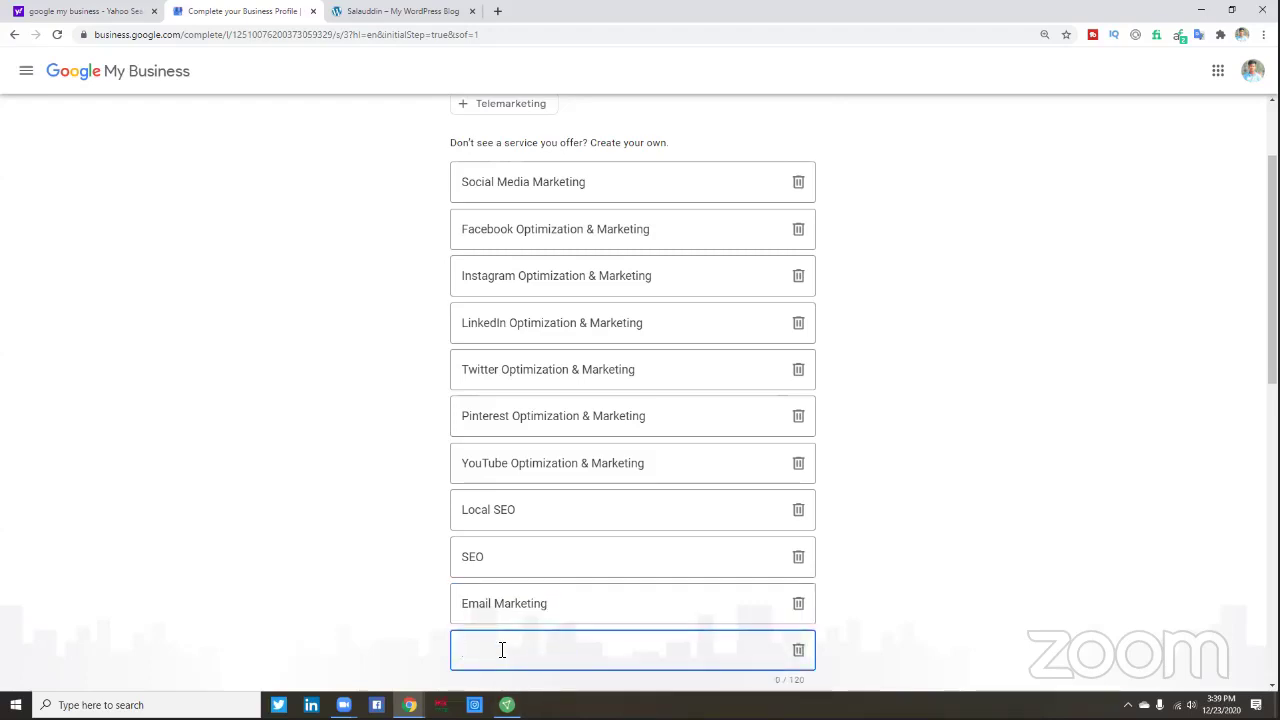
type("Keyword Resear")
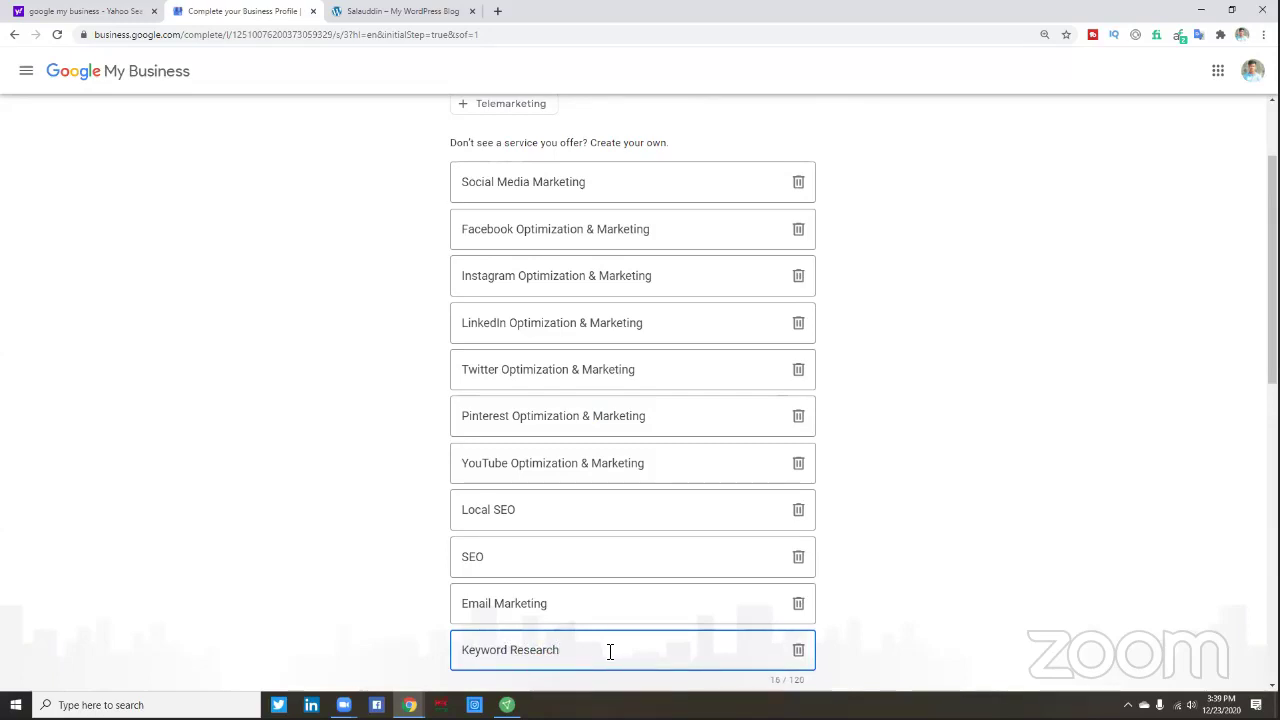
type("ch")
scroll(609, 651, "down", 2)
- Add 'Social Media Manager' as a new custom service
left_click(523, 575)
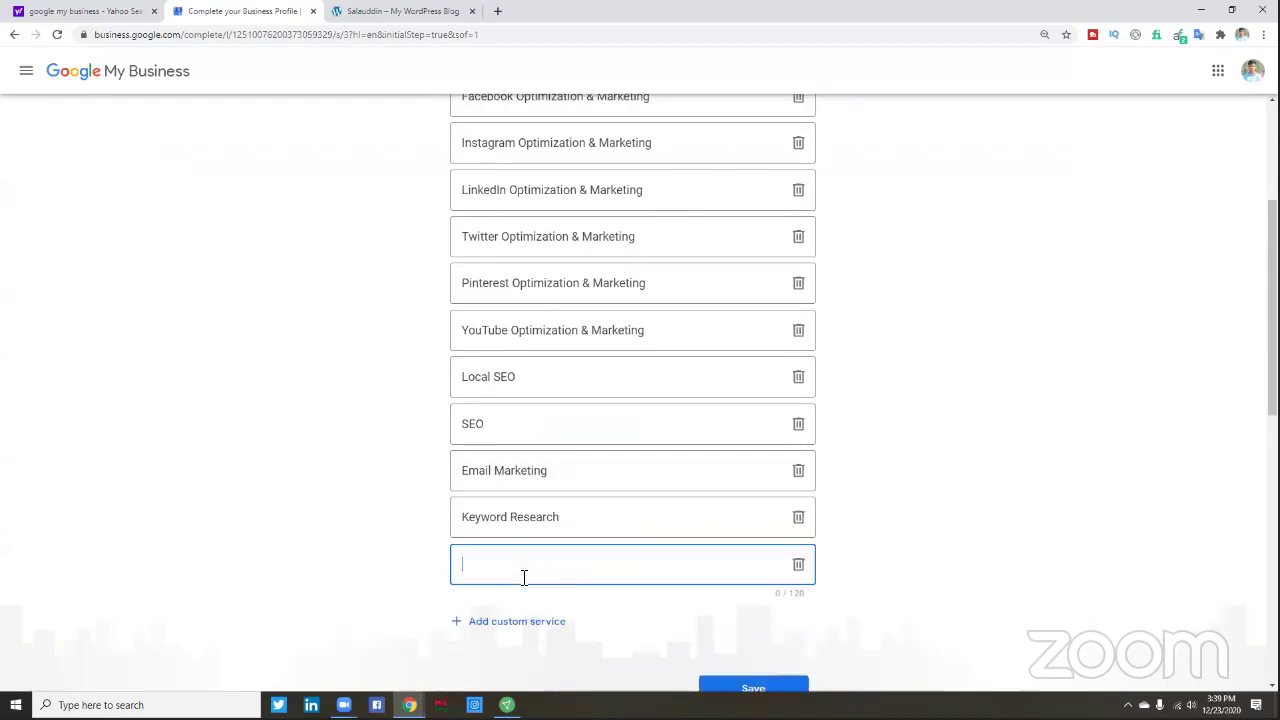
scroll(554, 580, "up", 1)
scroll(562, 595, "down", 1)
scroll(563, 593, "up", 2)
scroll(564, 592, "down", 1)
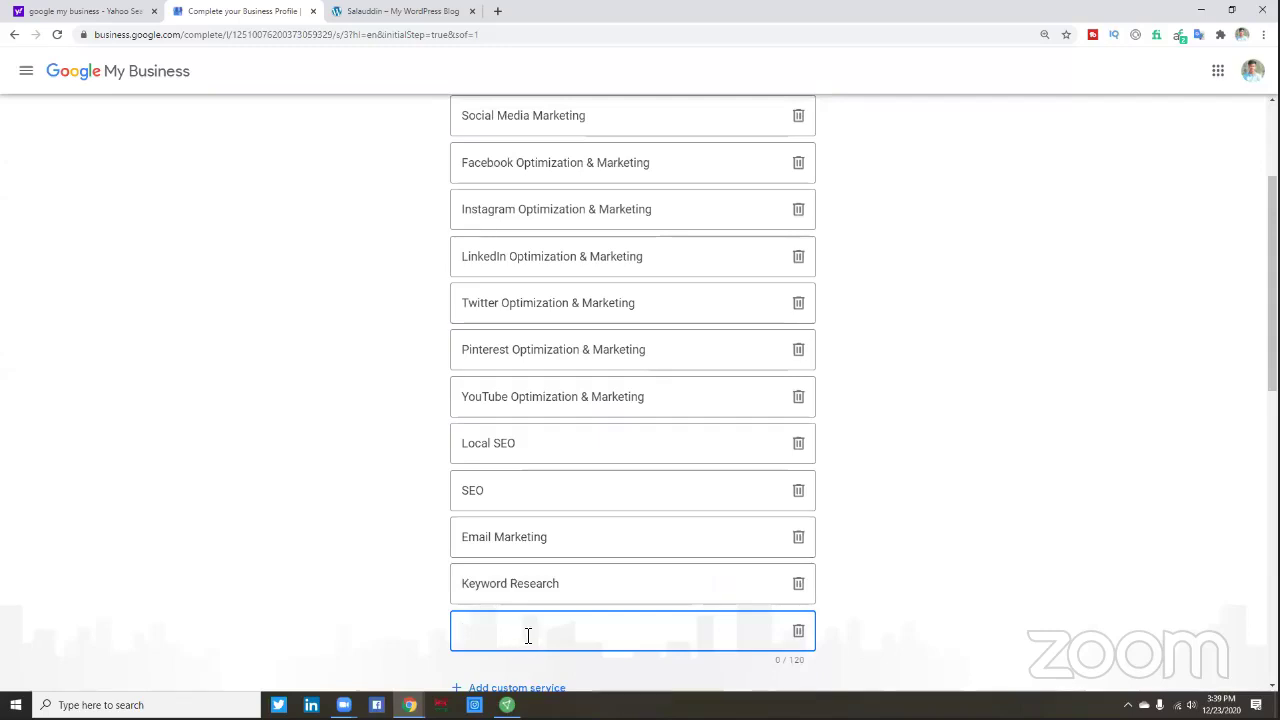
scroll(503, 622, "up", 1)
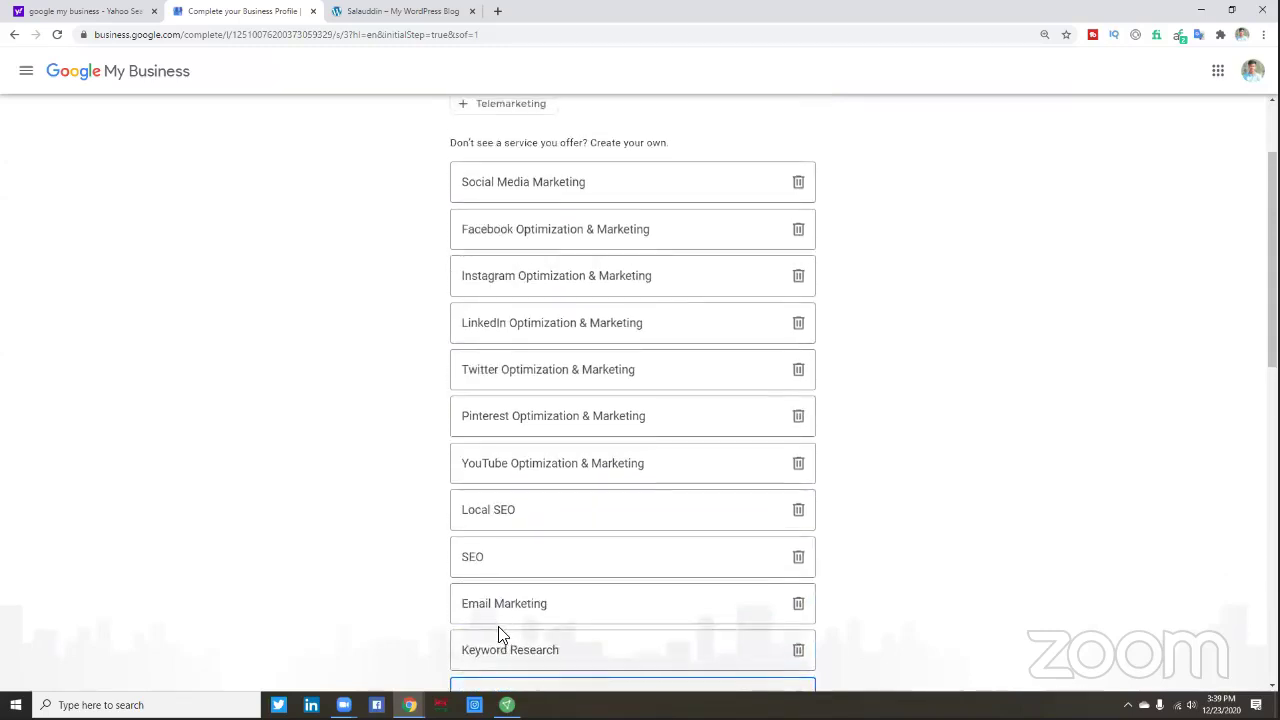
scroll(503, 620, "down", 2)
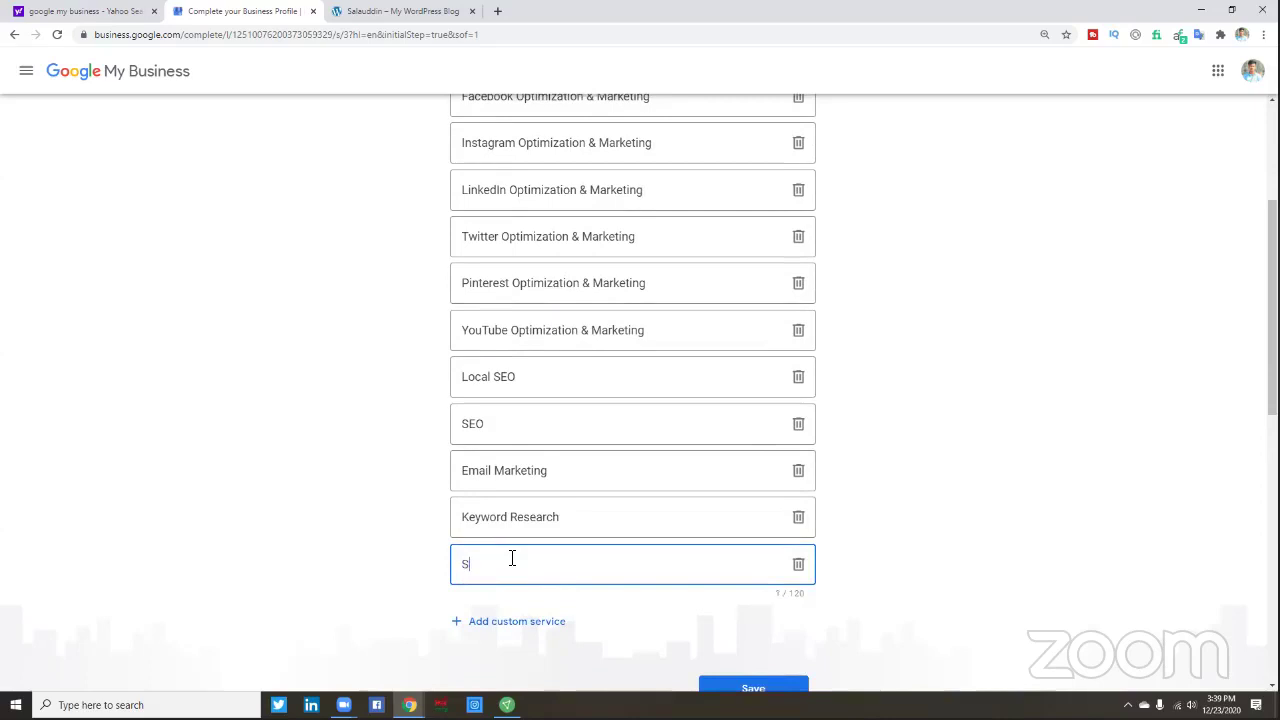
type("ocial Media Manage")
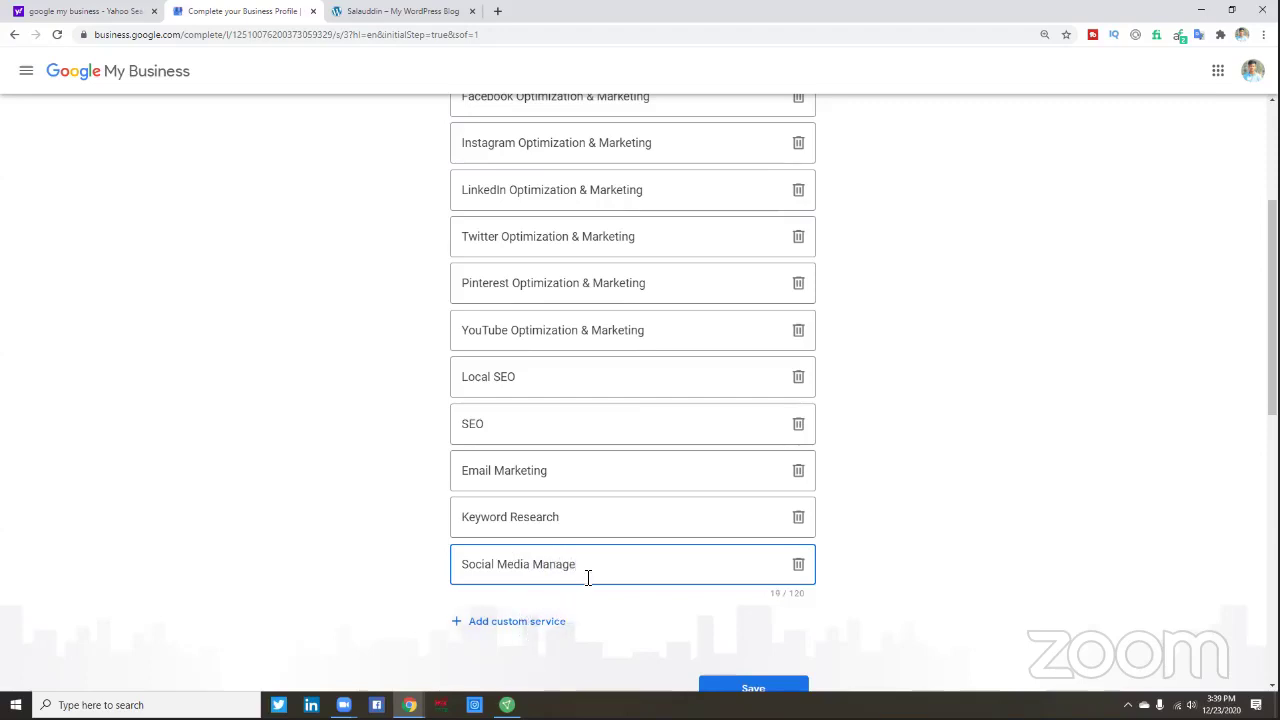
type("r")
- Add 'Social Media Management' as another custom service
left_click(522, 622)
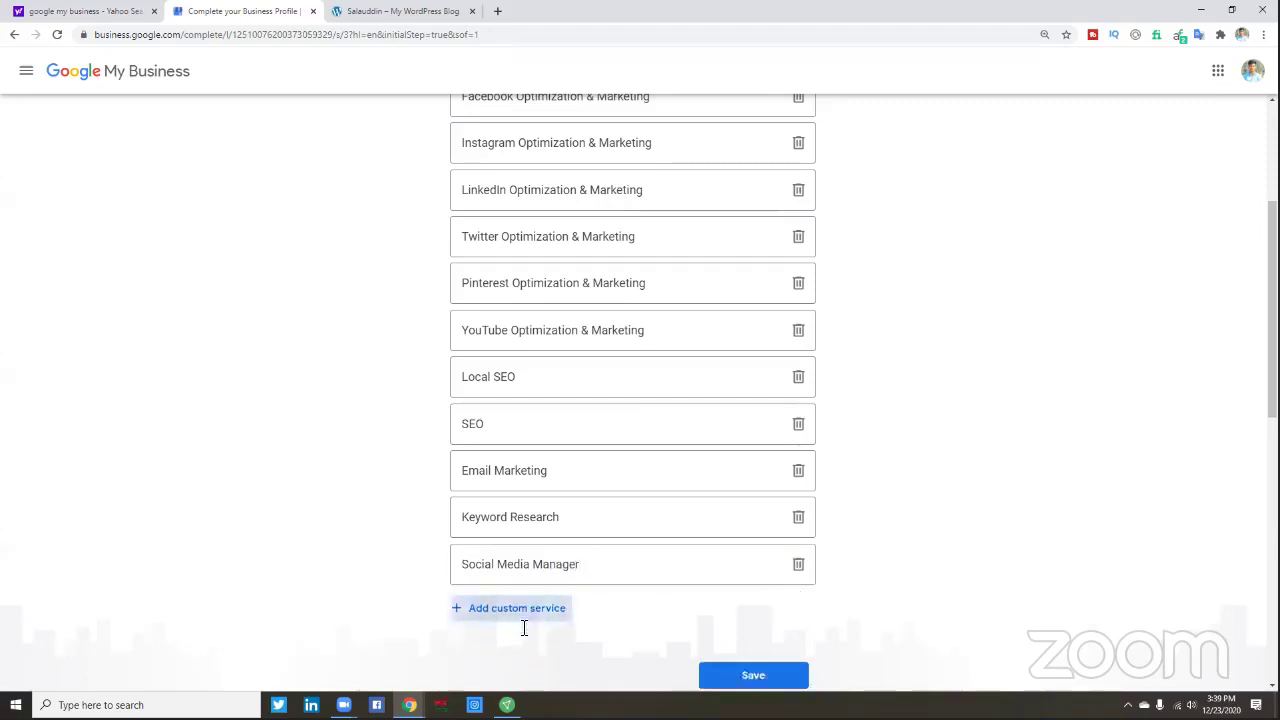
scroll(523, 620, "down", 1)
scroll(523, 610, "up", 2)
scroll(523, 610, "down", 1)
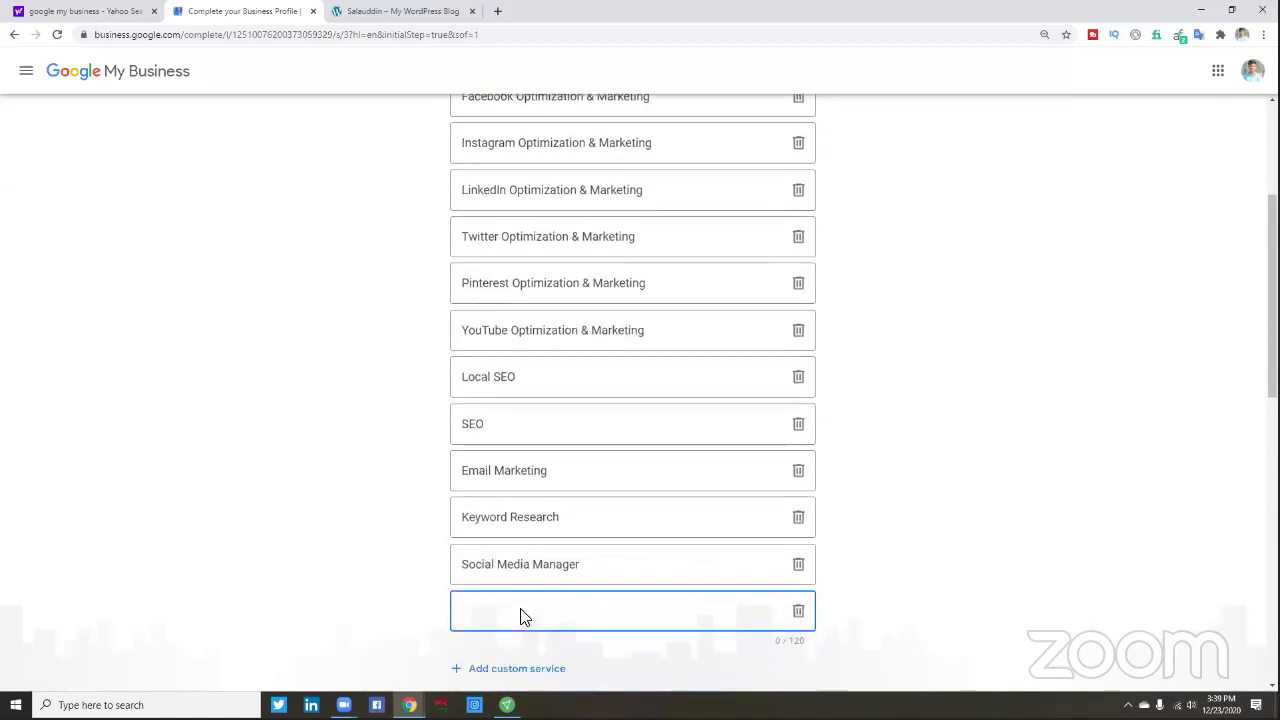
scroll(523, 611, "down", 1)
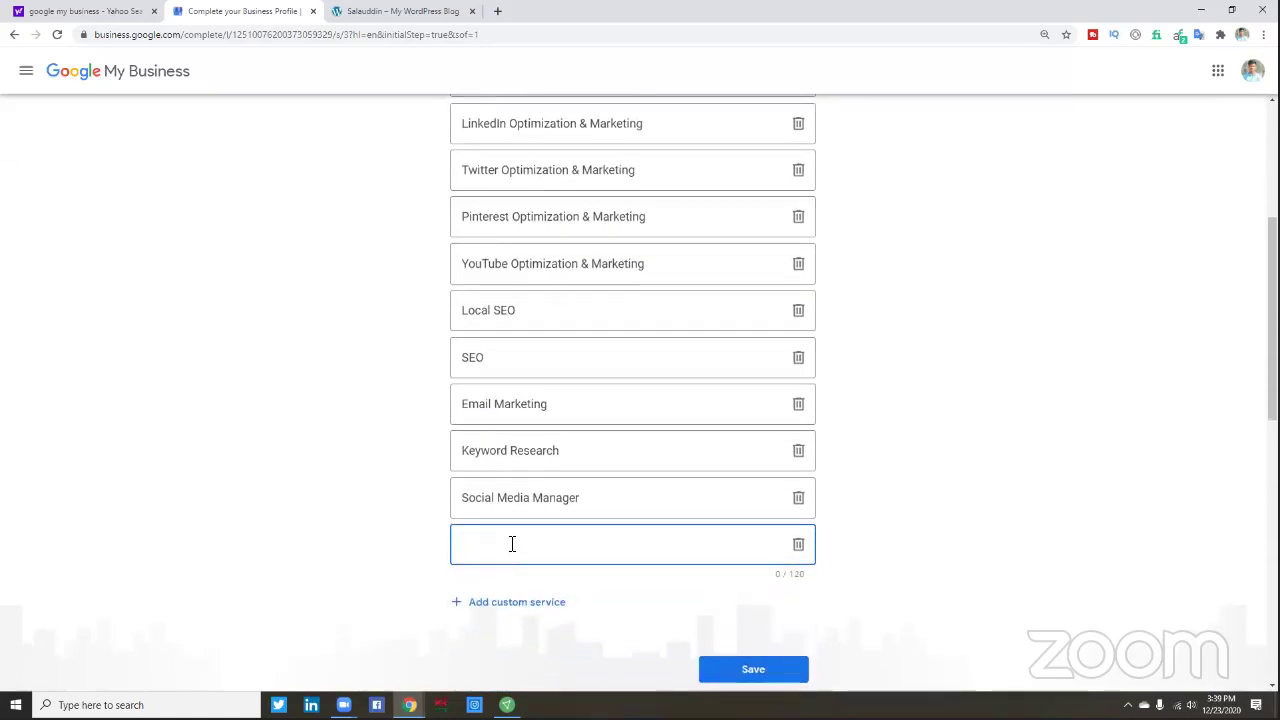
scroll(514, 553, "up", 2)
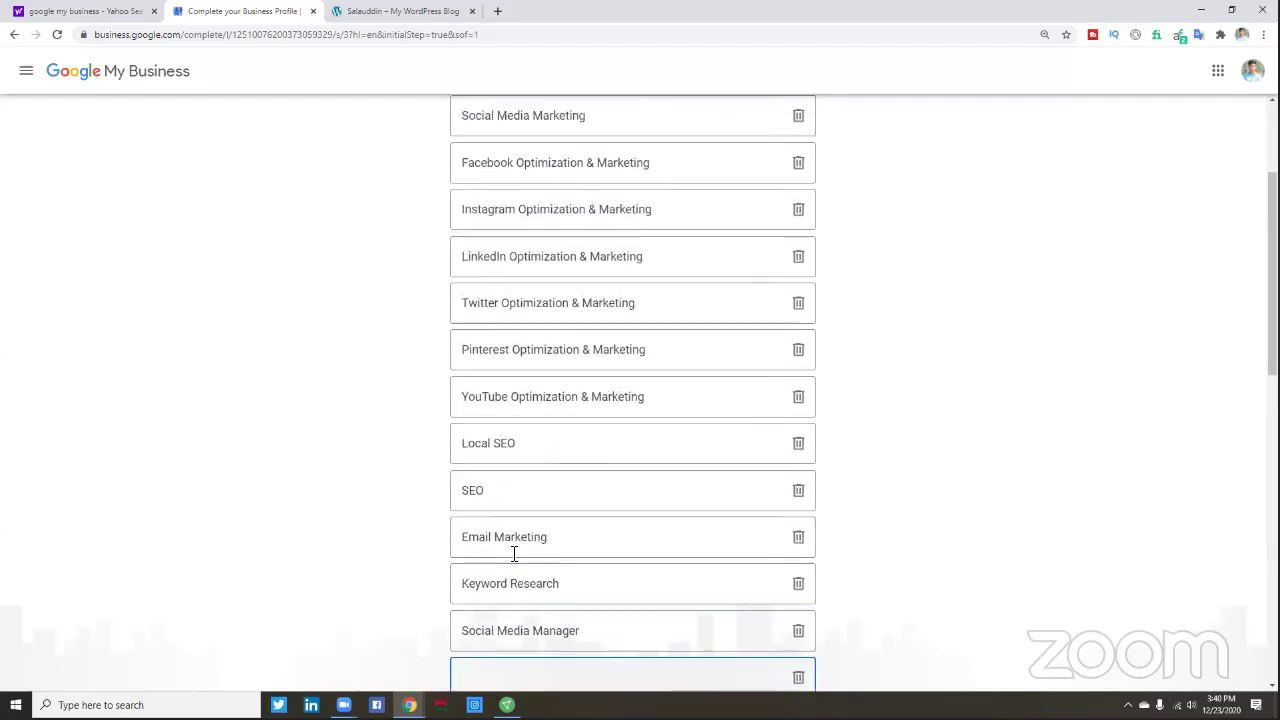
scroll(514, 553, "down", 2)
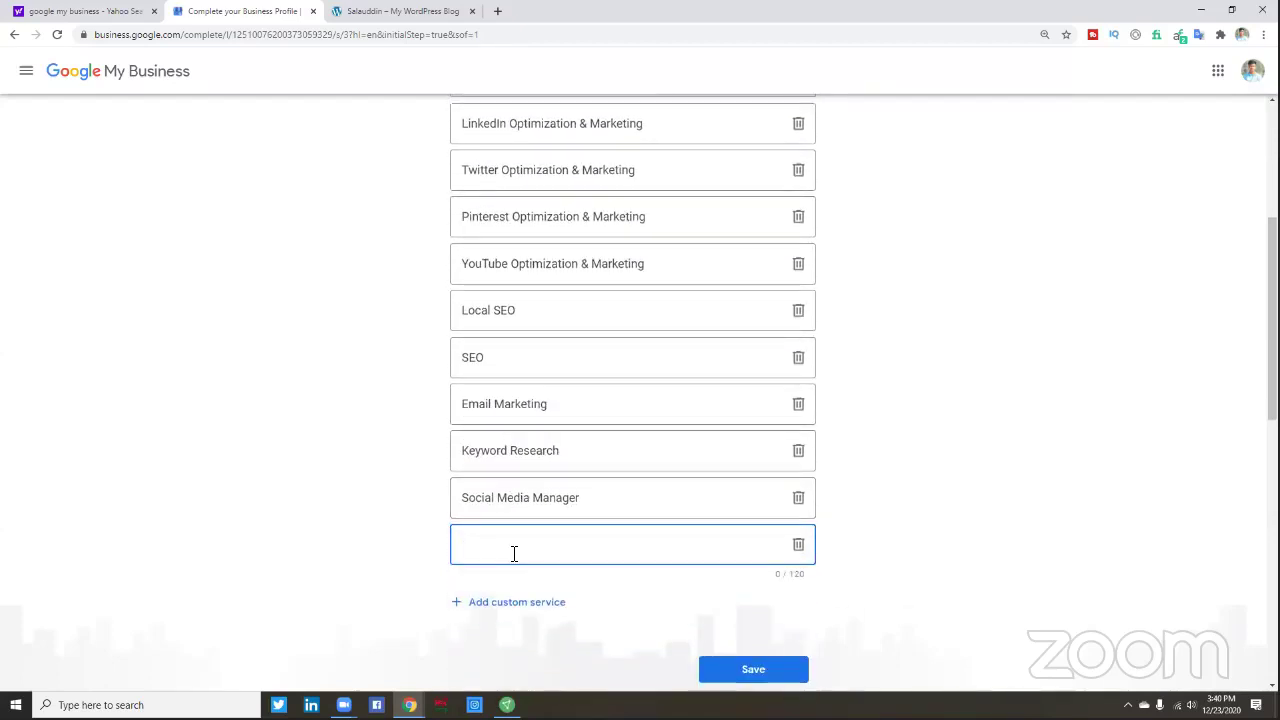
scroll(514, 553, "up", 1)
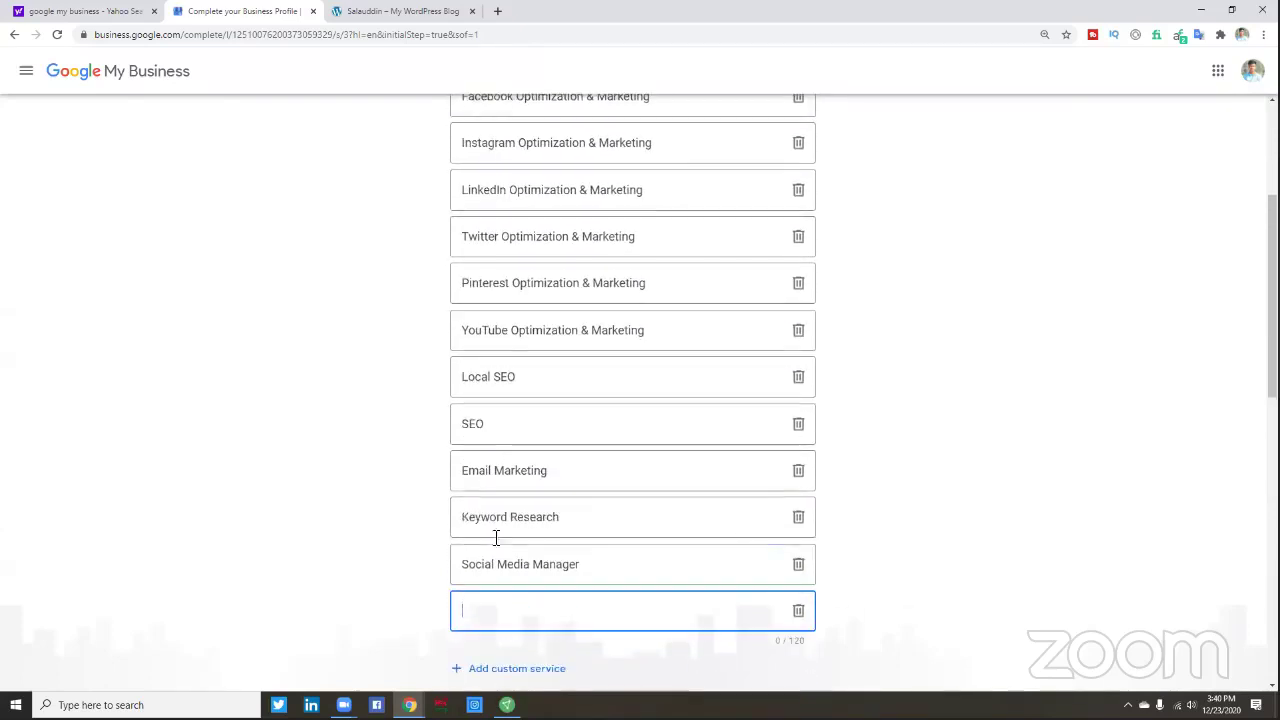
scroll(517, 423, "up", 2)
scroll(515, 460, "down", 3)
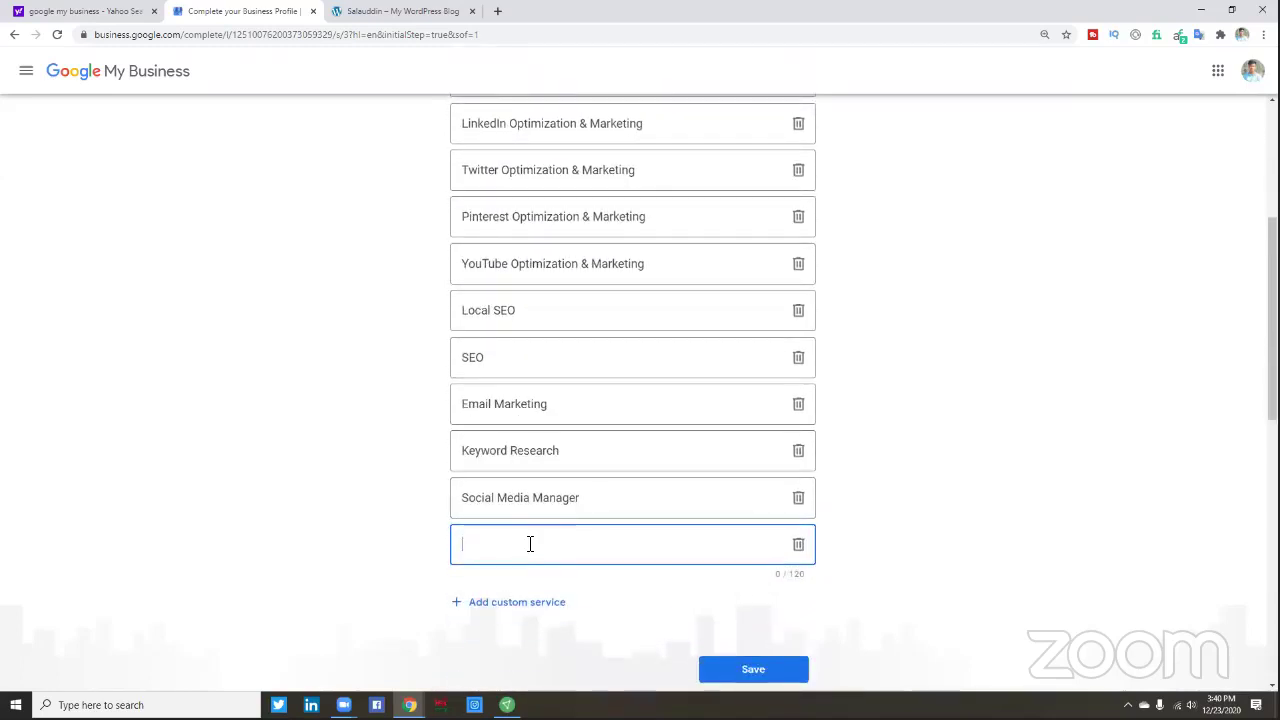
scroll(552, 490, "up", 3)
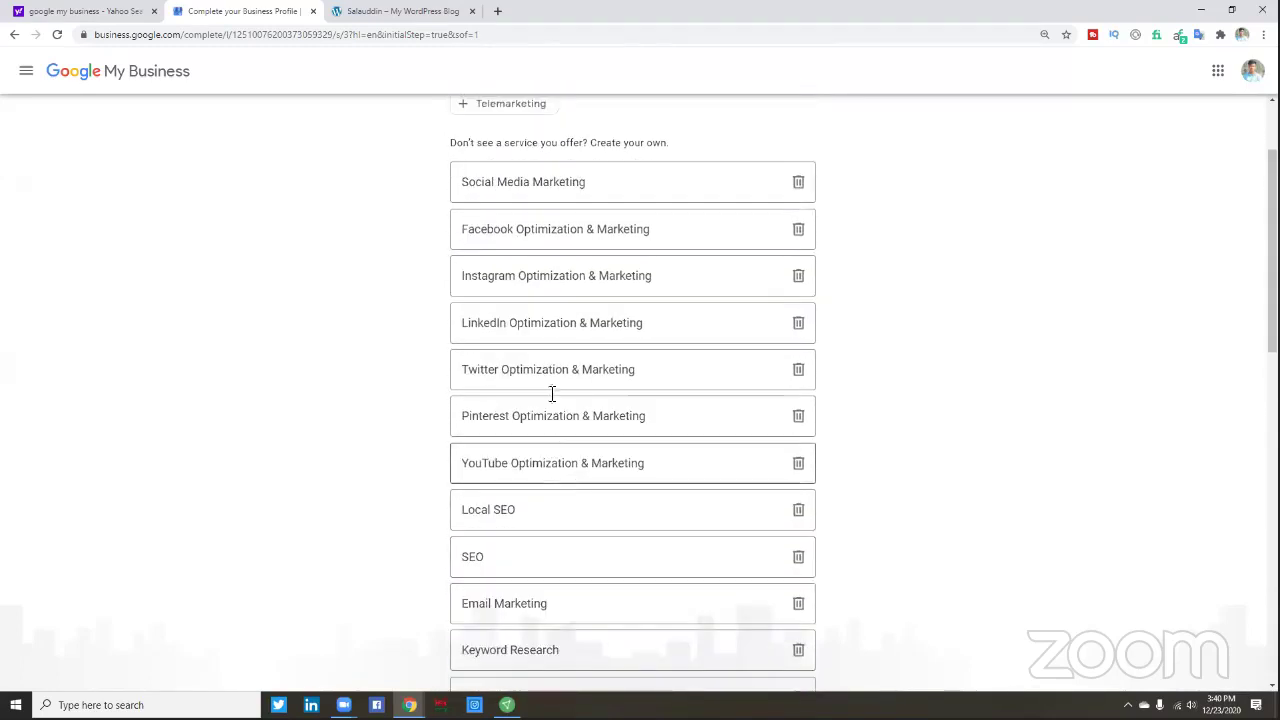
scroll(553, 485, "down", 2)
scroll(549, 488, "down", 1)
type("Social")
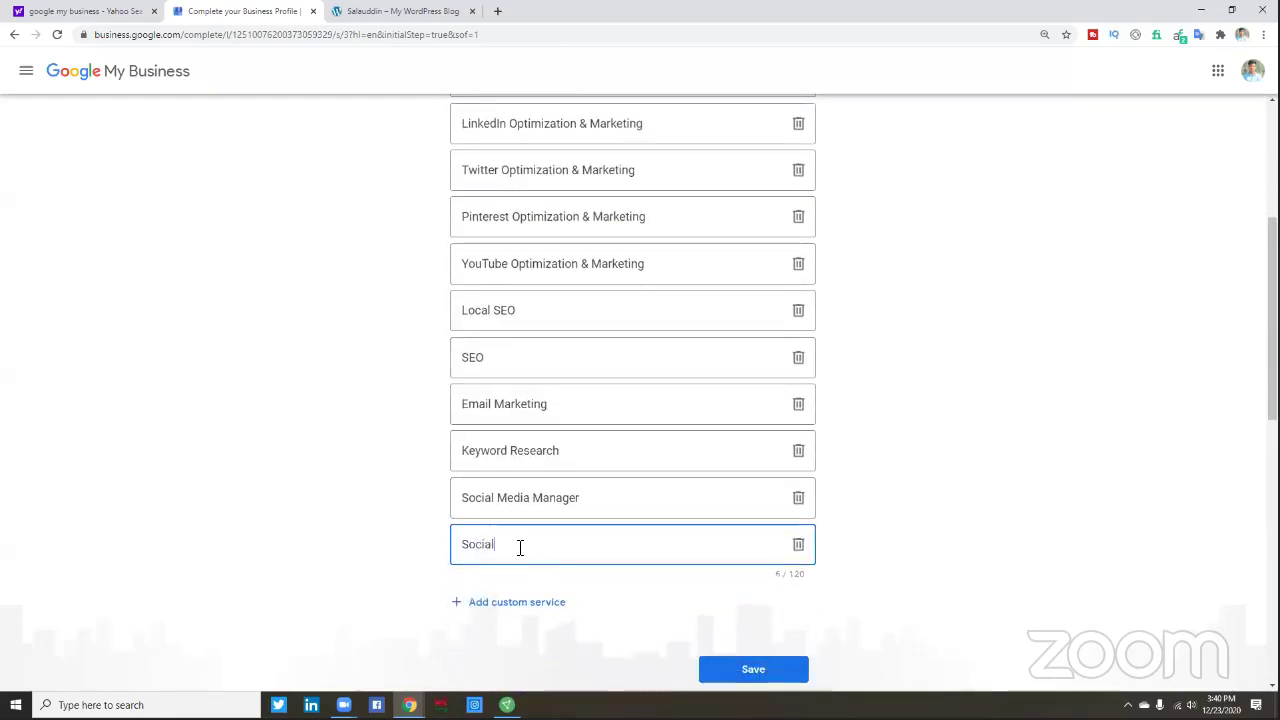
type("di")
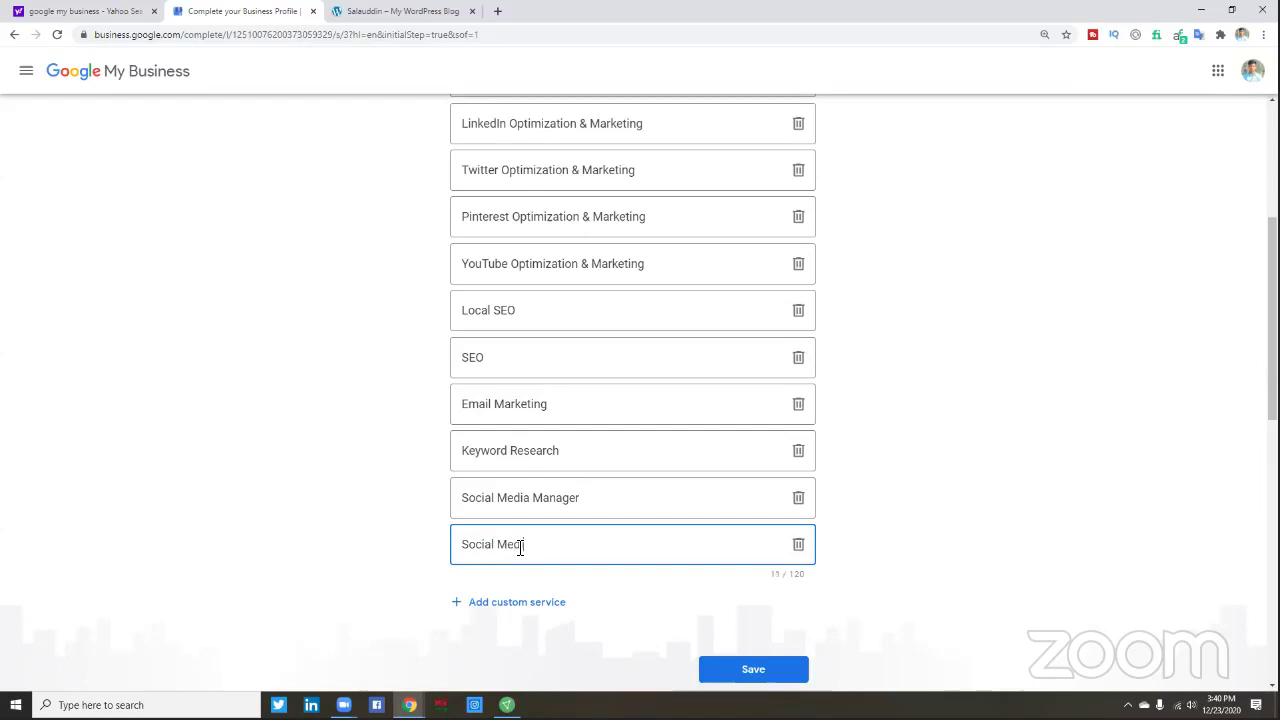
type("a Management")
- Add 'Photo Editing' as a custom service
left_click(504, 604)
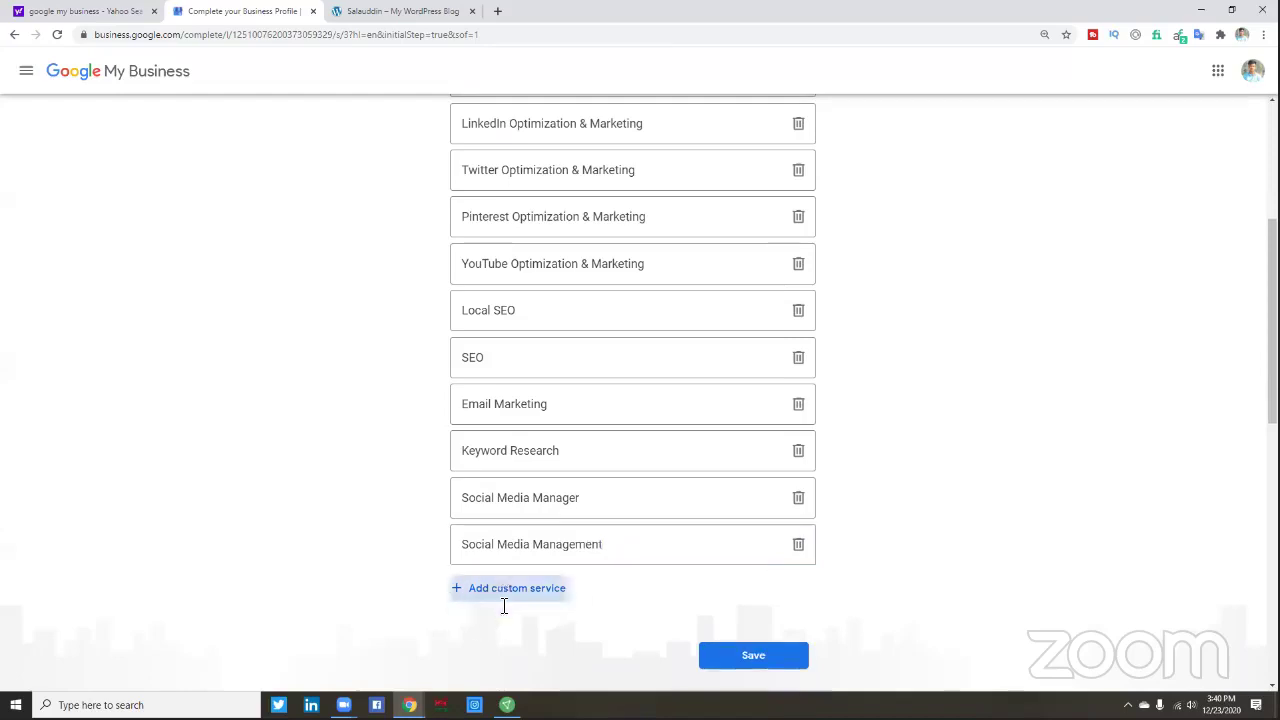
scroll(614, 560, "down", 1)
scroll(614, 560, "up", 2)
scroll(621, 556, "up", 3)
scroll(620, 560, "down", 2)
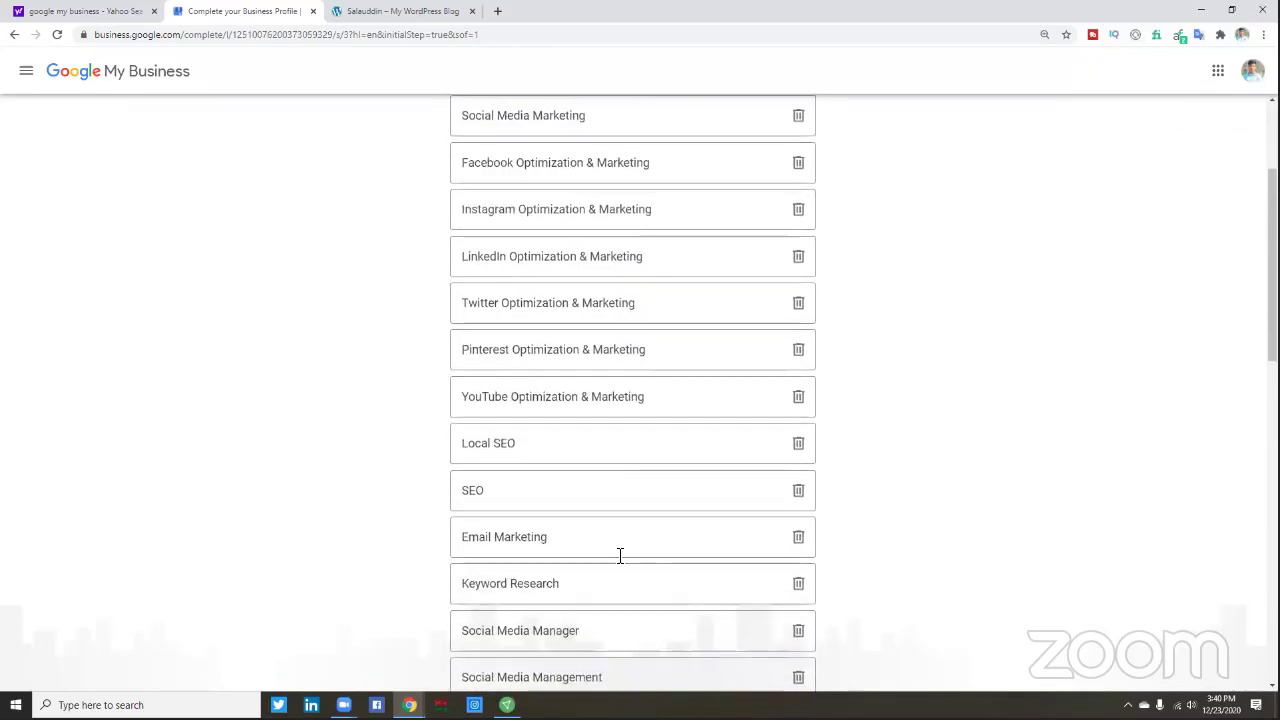
scroll(620, 555, "down", 2)
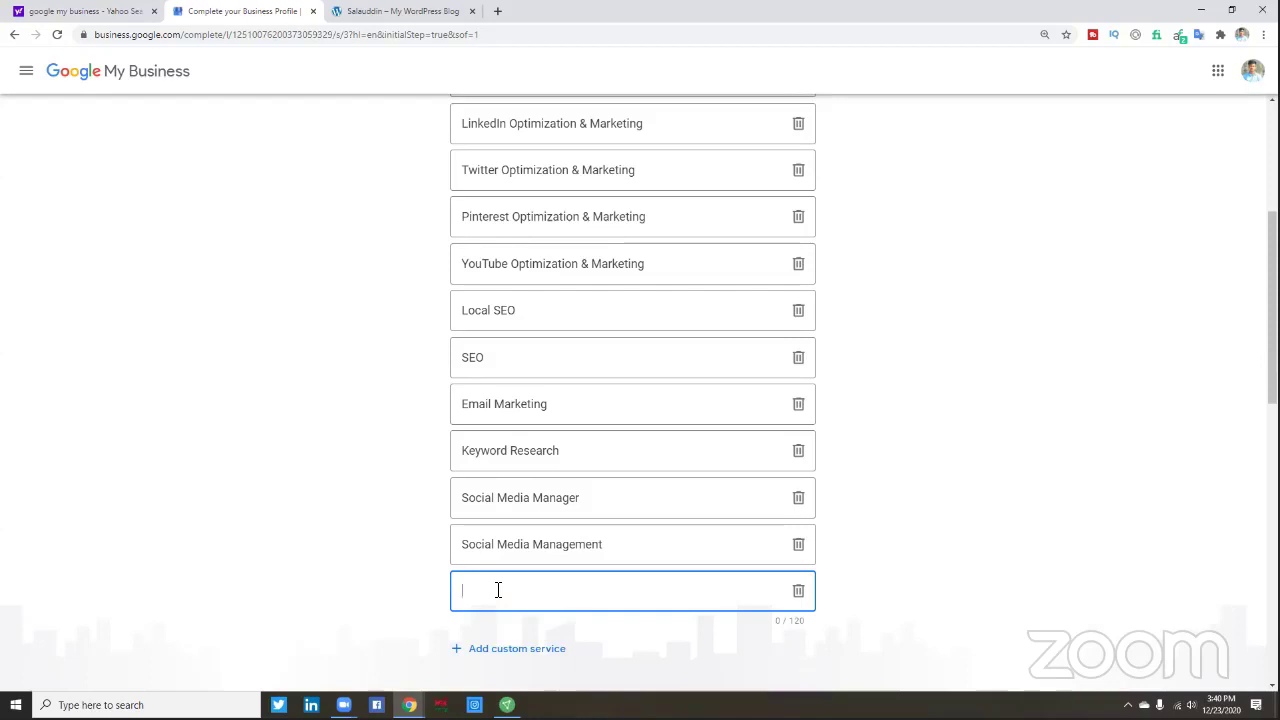
scroll(408, 577, "up", 2)
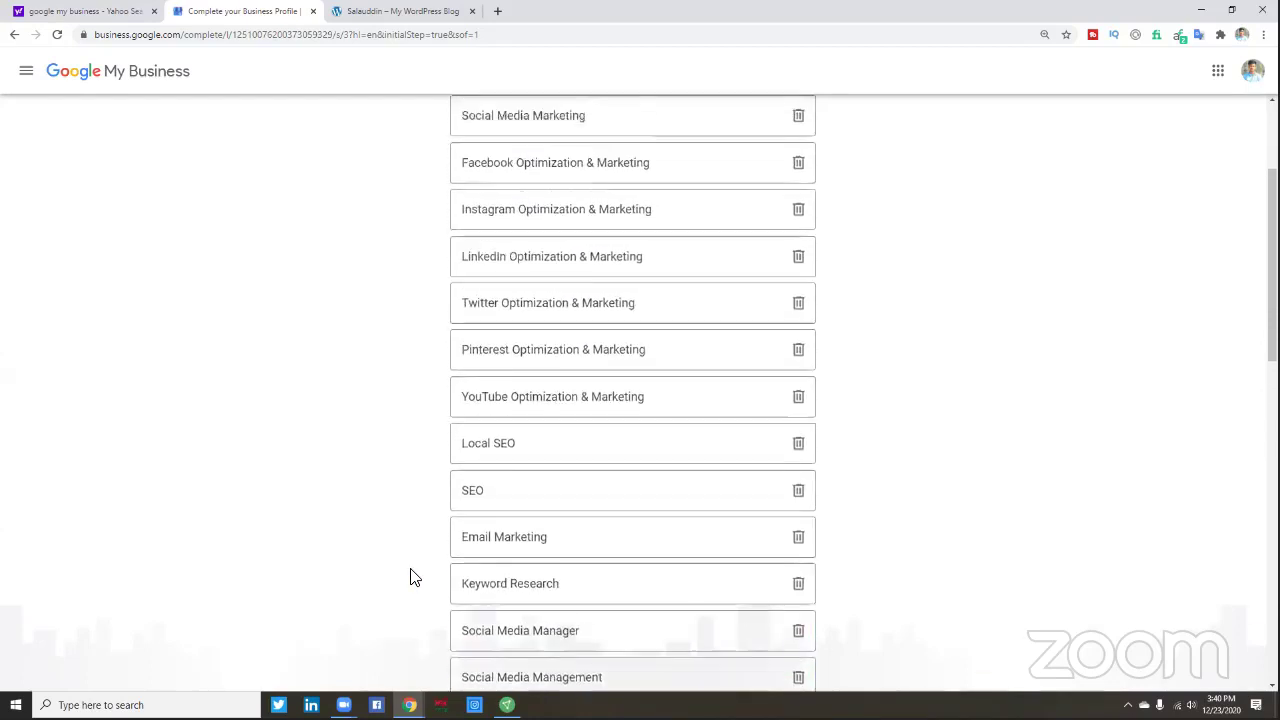
scroll(410, 577, "down", 1)
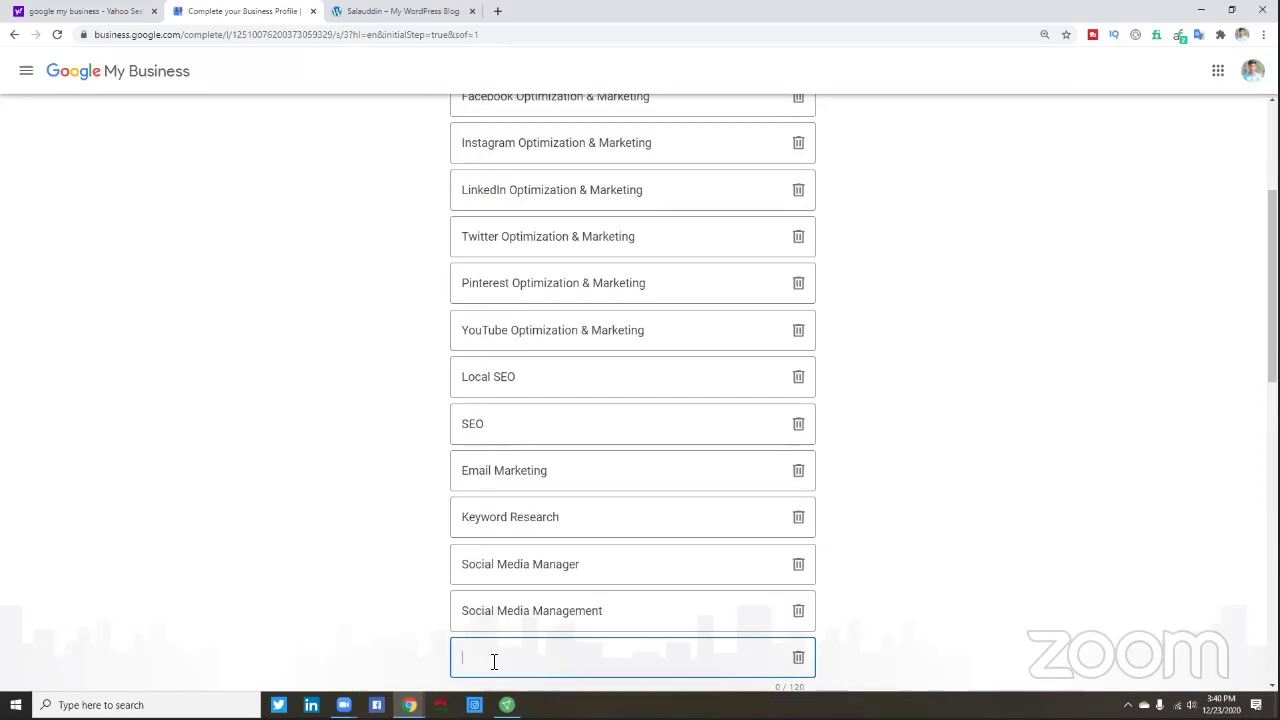
type("Photo Editing")
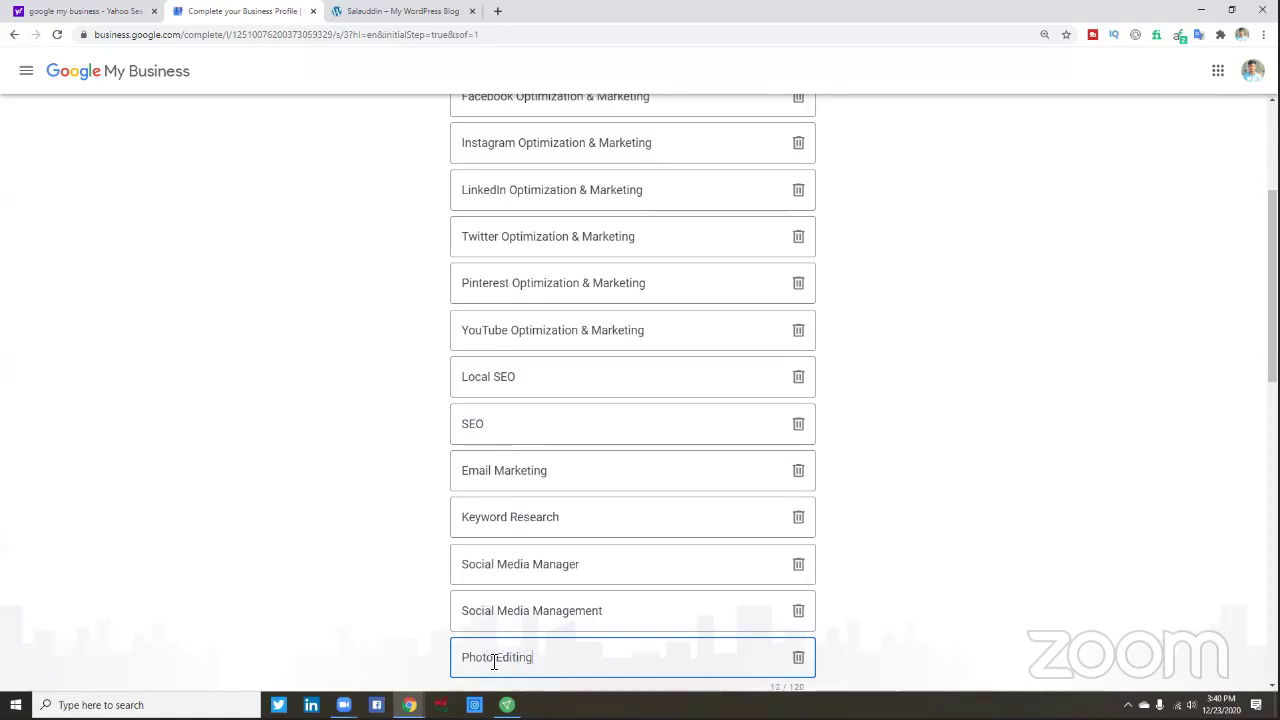
scroll(494, 660, "down", 3)
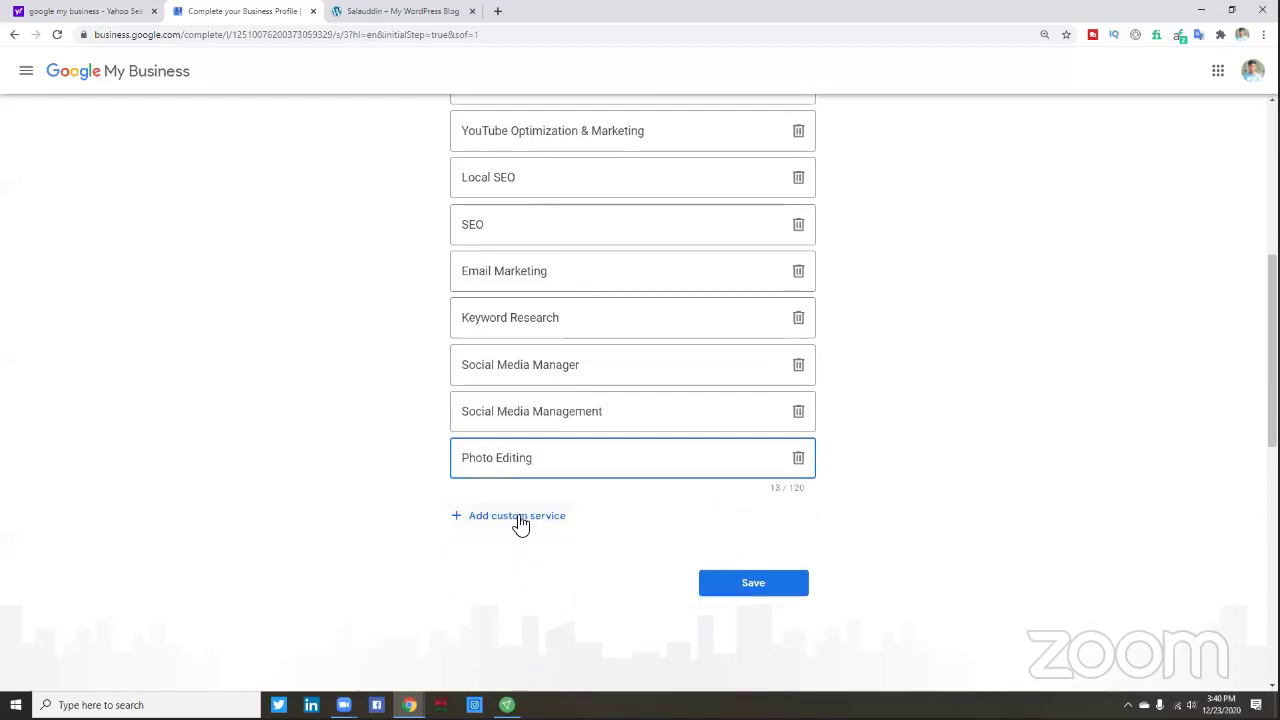
left_click(518, 517)
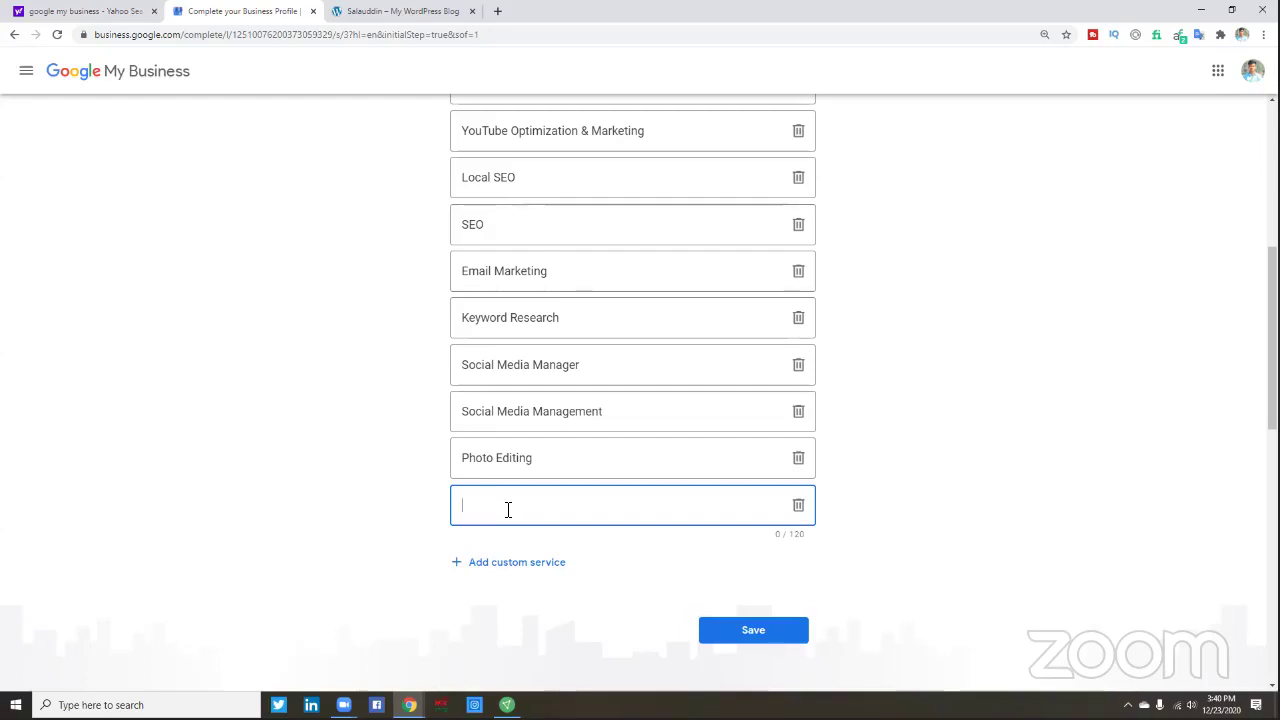
- Delete the empty trailing service entry and save the fourteen custom services
scroll(514, 563, "up", 1)
scroll(197, 581, "up", 3)
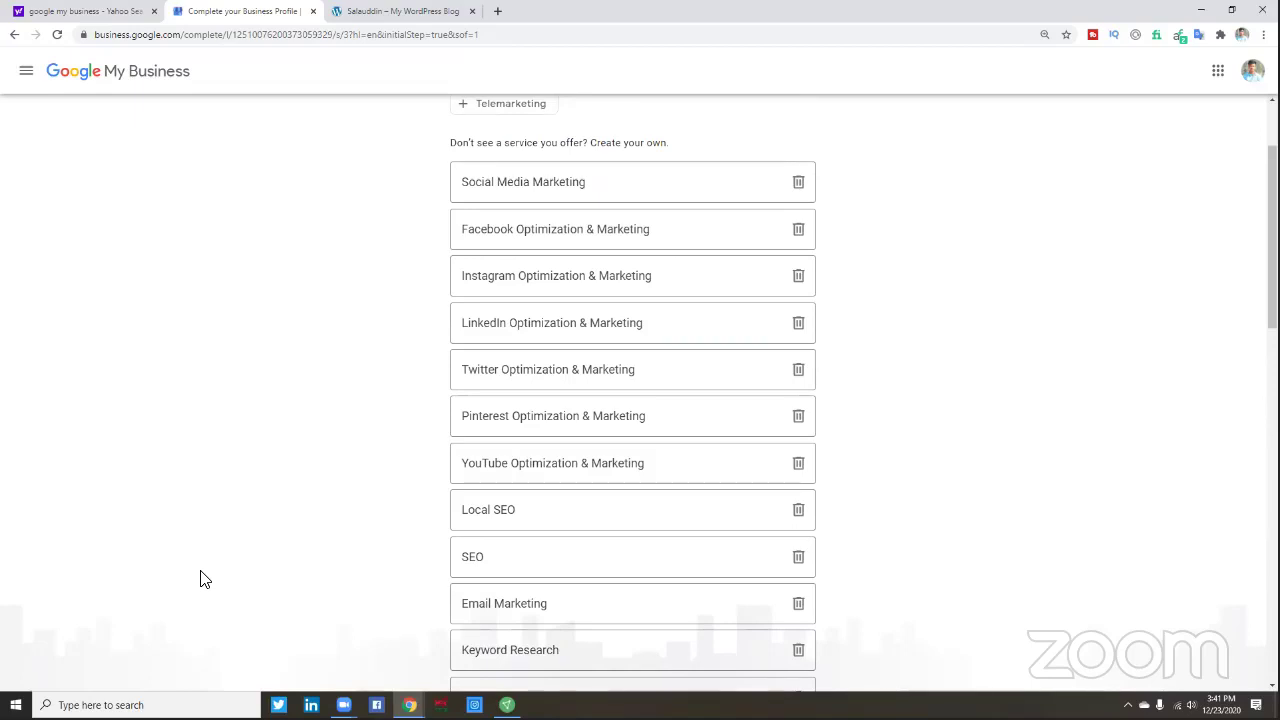
scroll(204, 578, "down", 2)
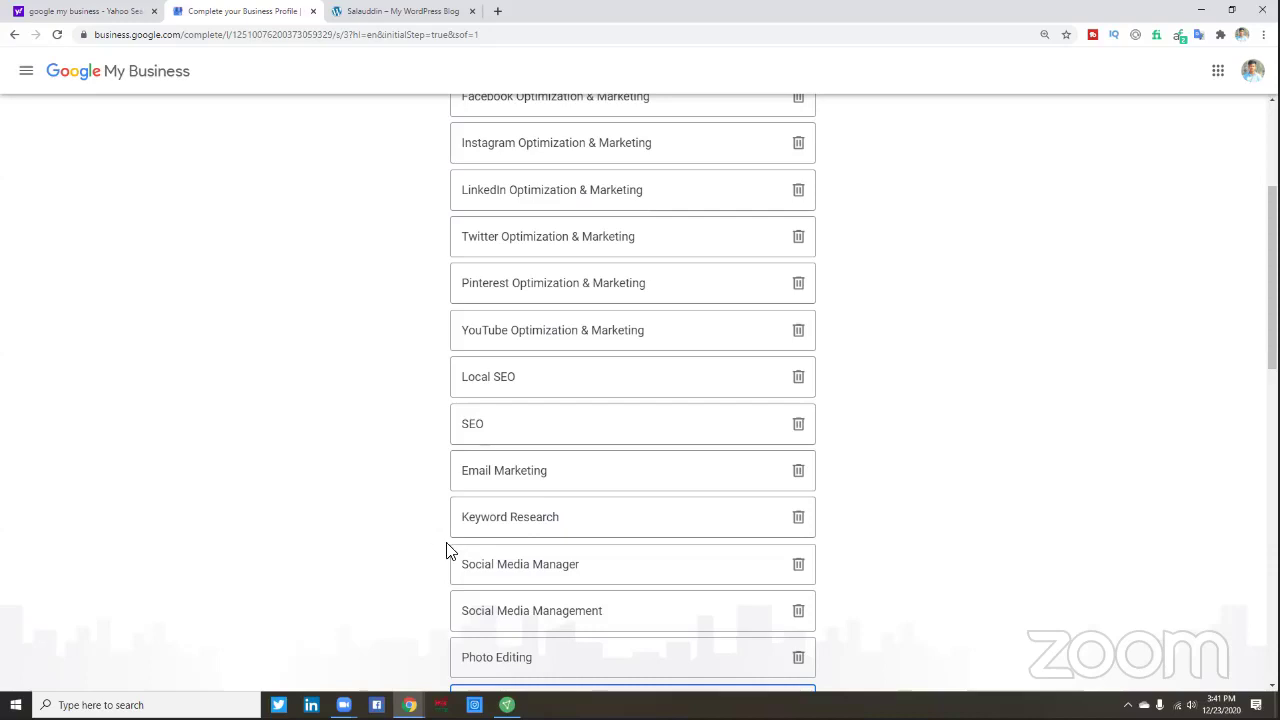
scroll(438, 521, "down", 2)
type("Conte")
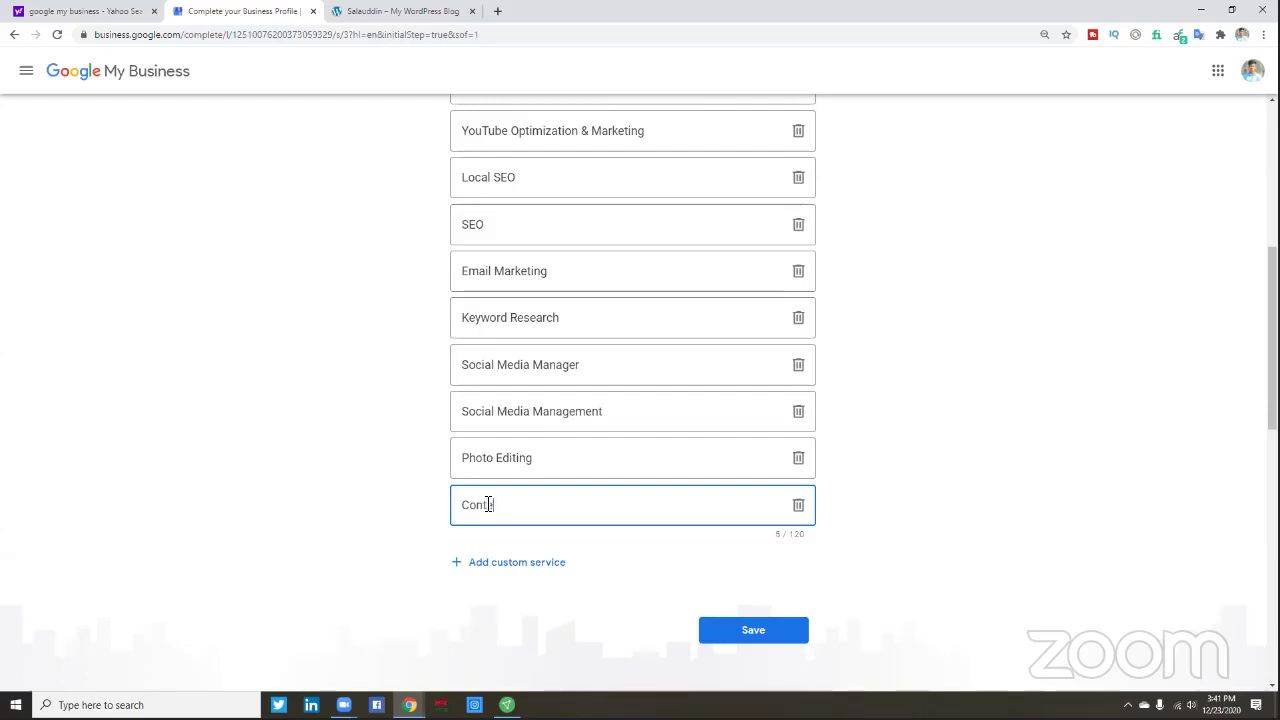
key("BackSpace")
key("BackSpace")
key("BackSpace")
key("BackSpace")
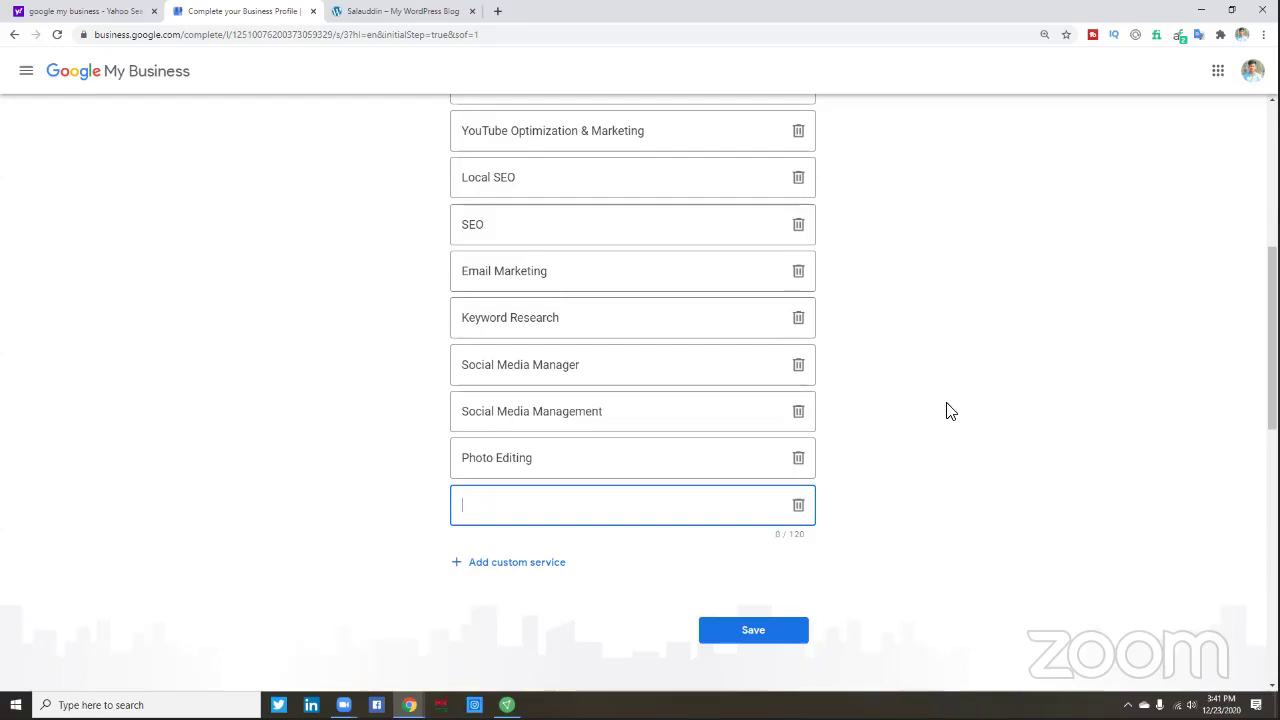
left_click(799, 507)
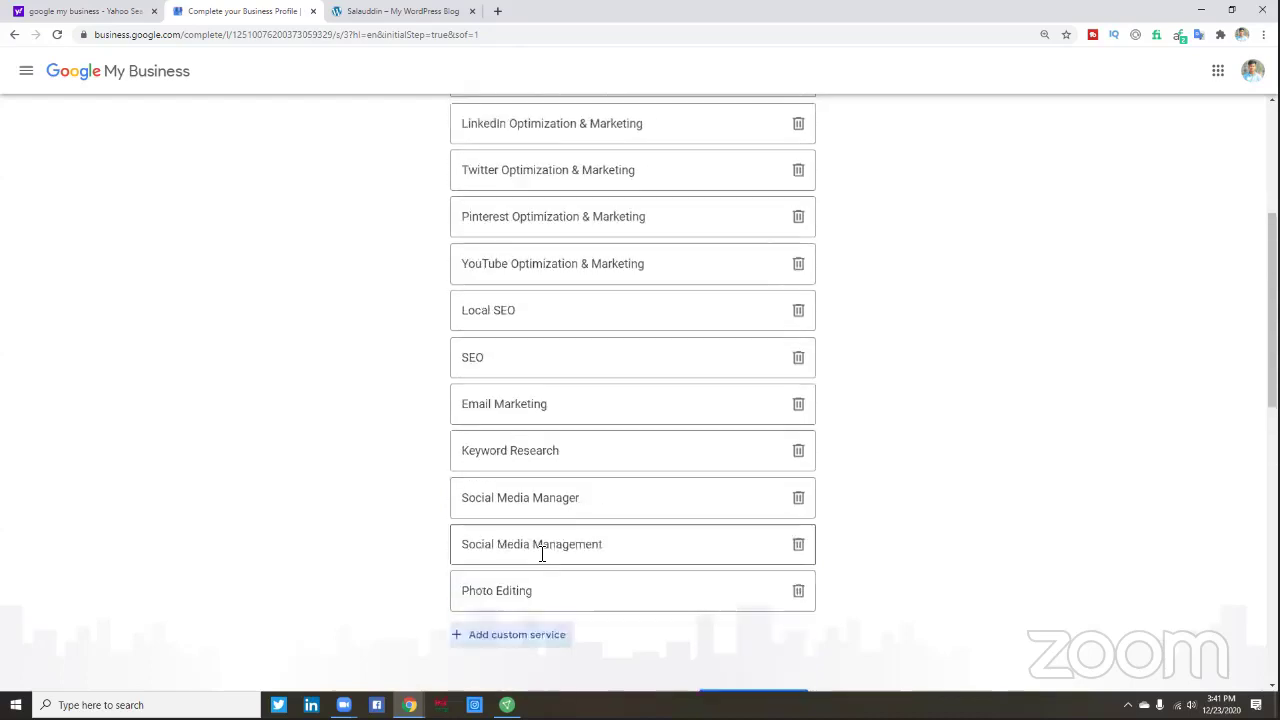
left_click(753, 575)
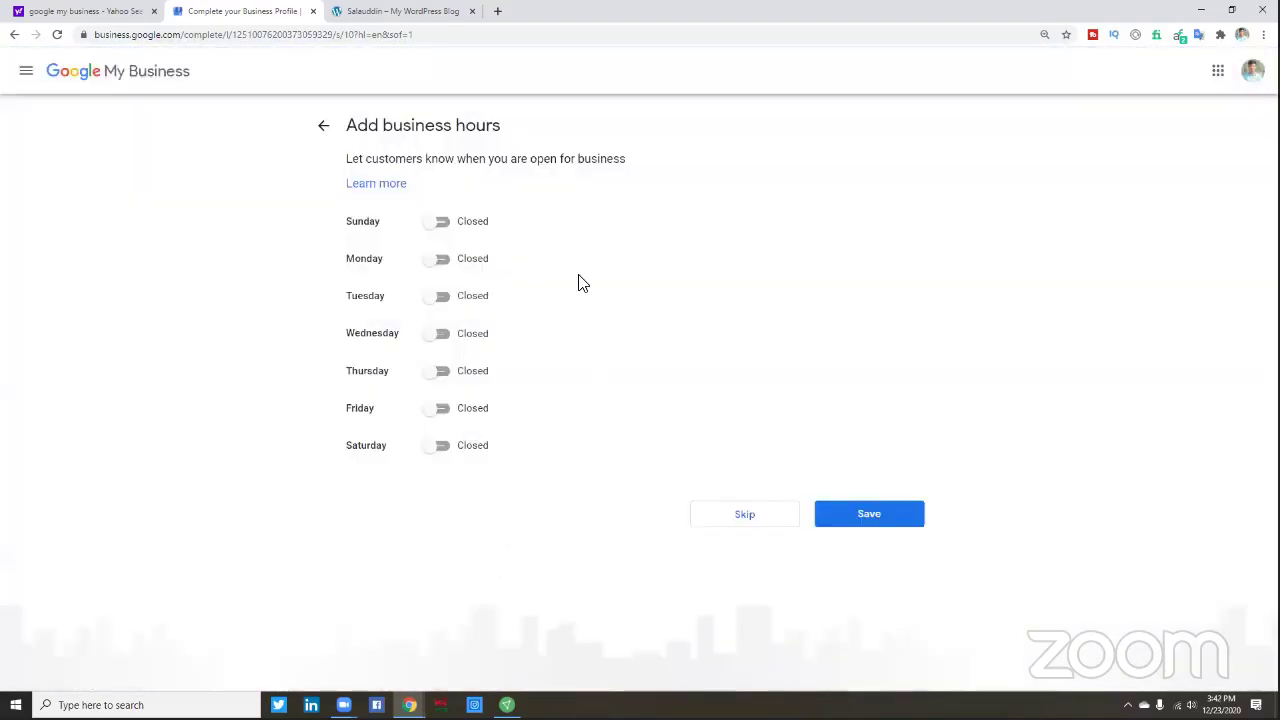
- Switch all seven days, Sunday through Saturday, to Open
left_click(436, 224)
left_click(437, 261)
left_click(437, 299)
left_click(438, 340)
left_click(438, 376)
left_click(441, 412)
left_click(439, 447)
- Keep Monday–Saturday open, set Sunday to Closed, and save the business hours
left_click(432, 411)
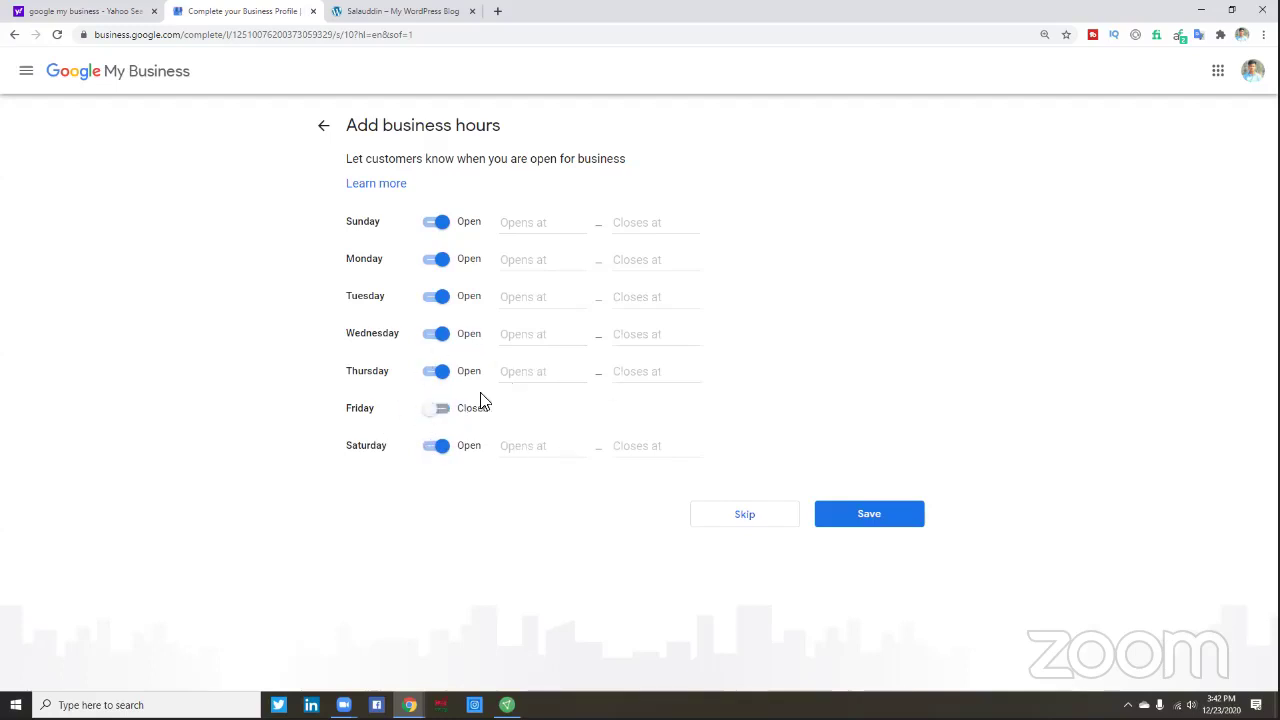
left_click(441, 411)
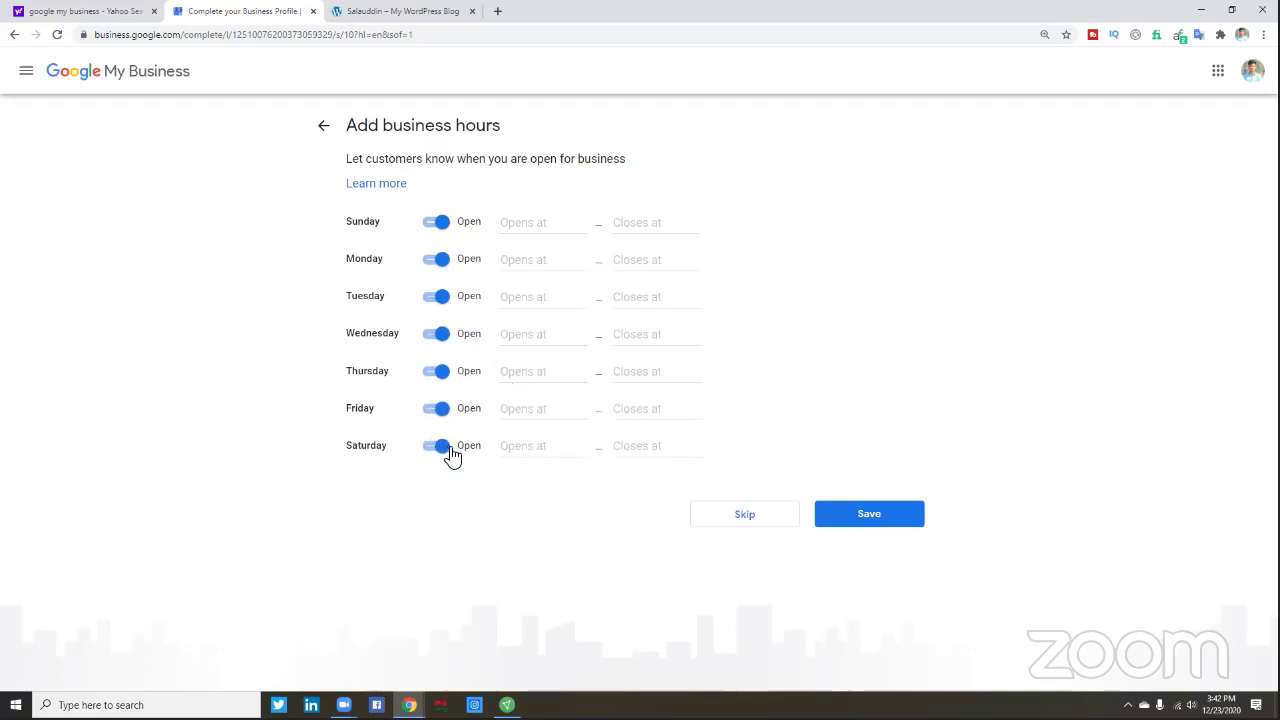
left_click(443, 452)
left_click(443, 452)
left_click(438, 229)
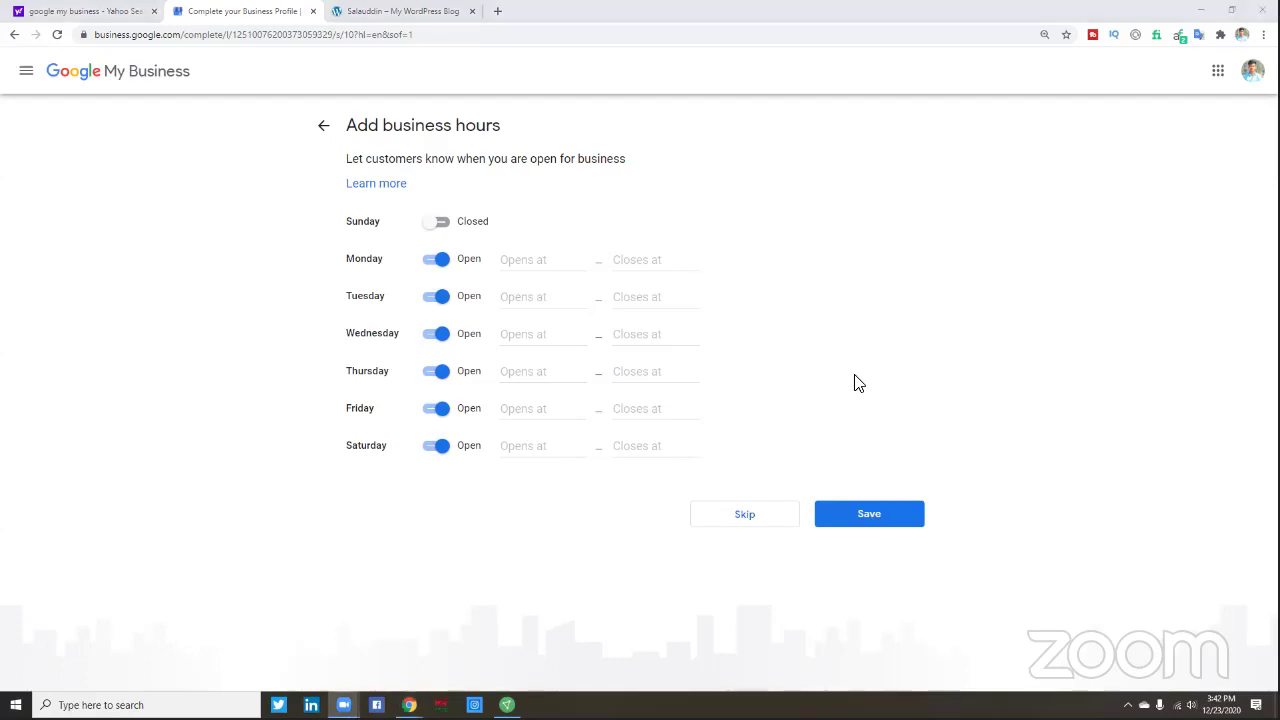
left_click(423, 428)
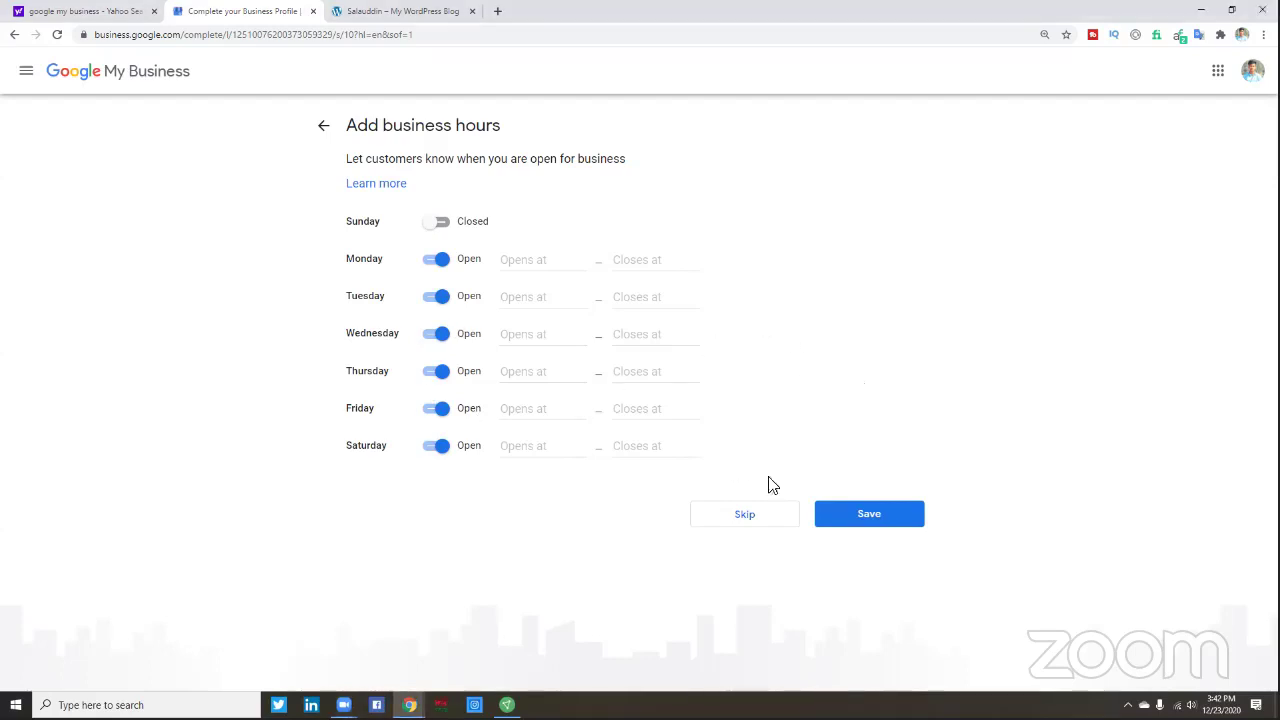
left_click(845, 516)
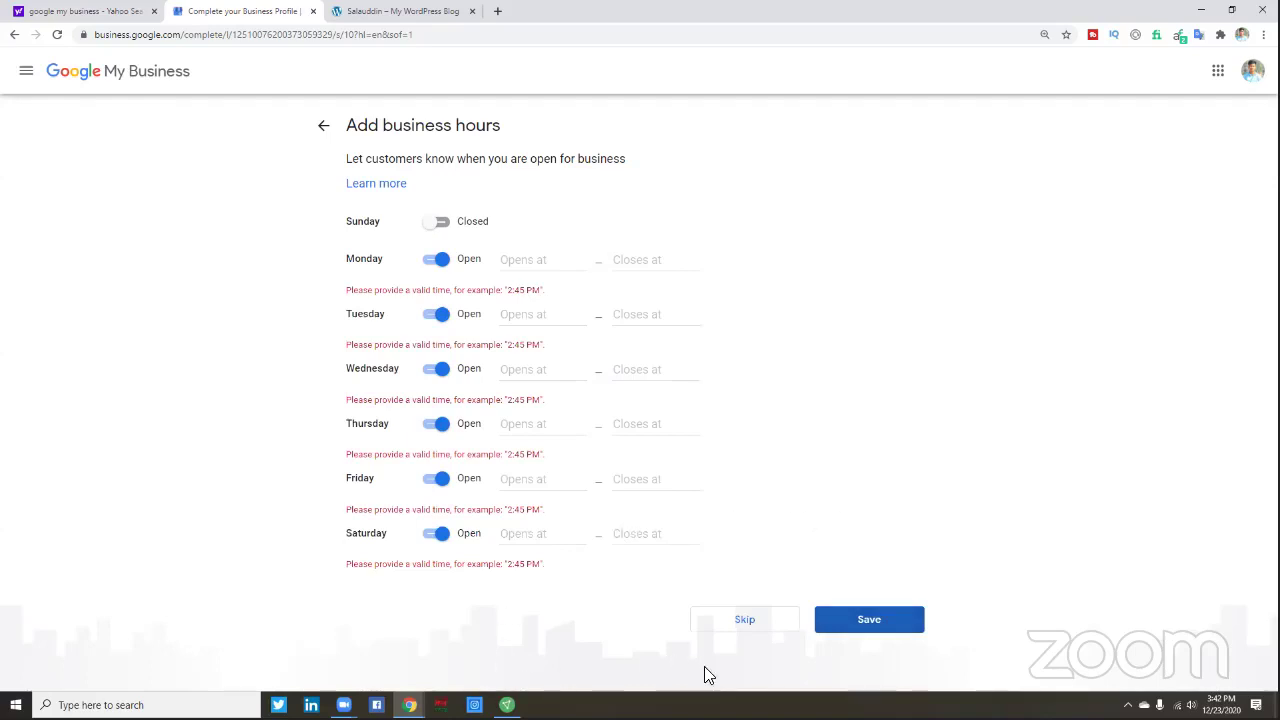
- Set Monday, Tuesday and Wednesday to open 24 hours
left_click(526, 261)
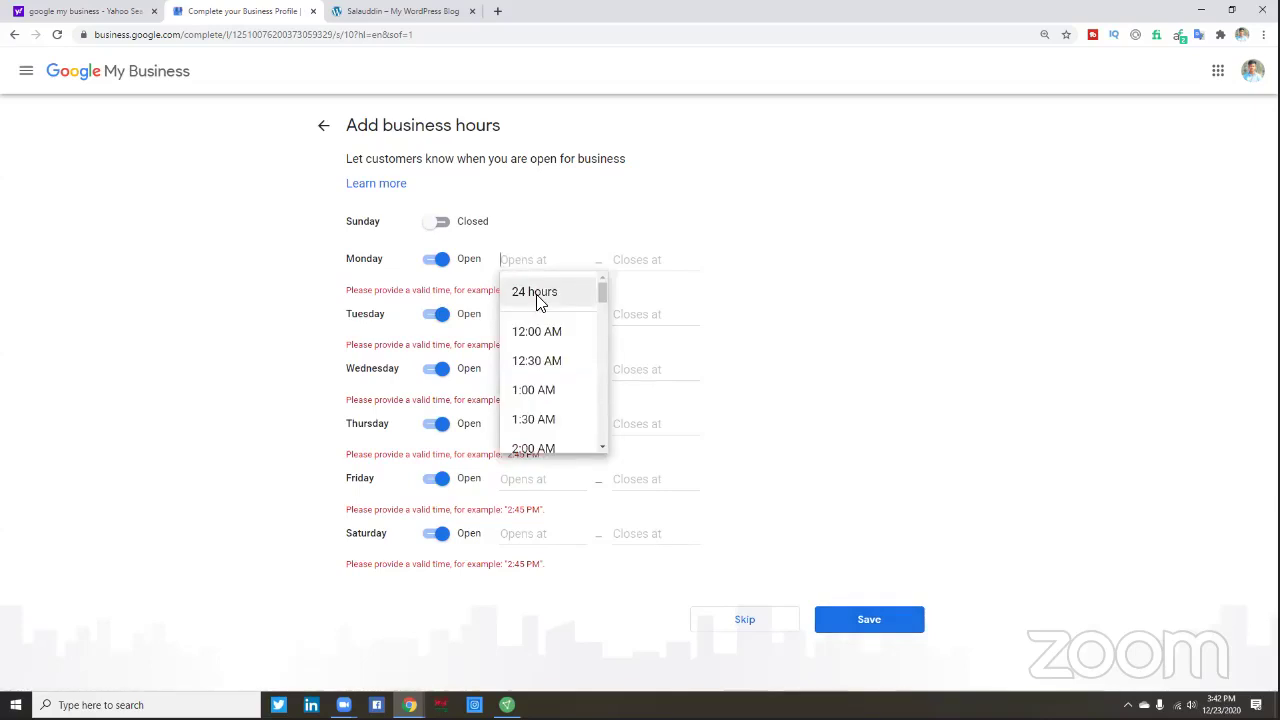
left_click(540, 306)
left_click(540, 314)
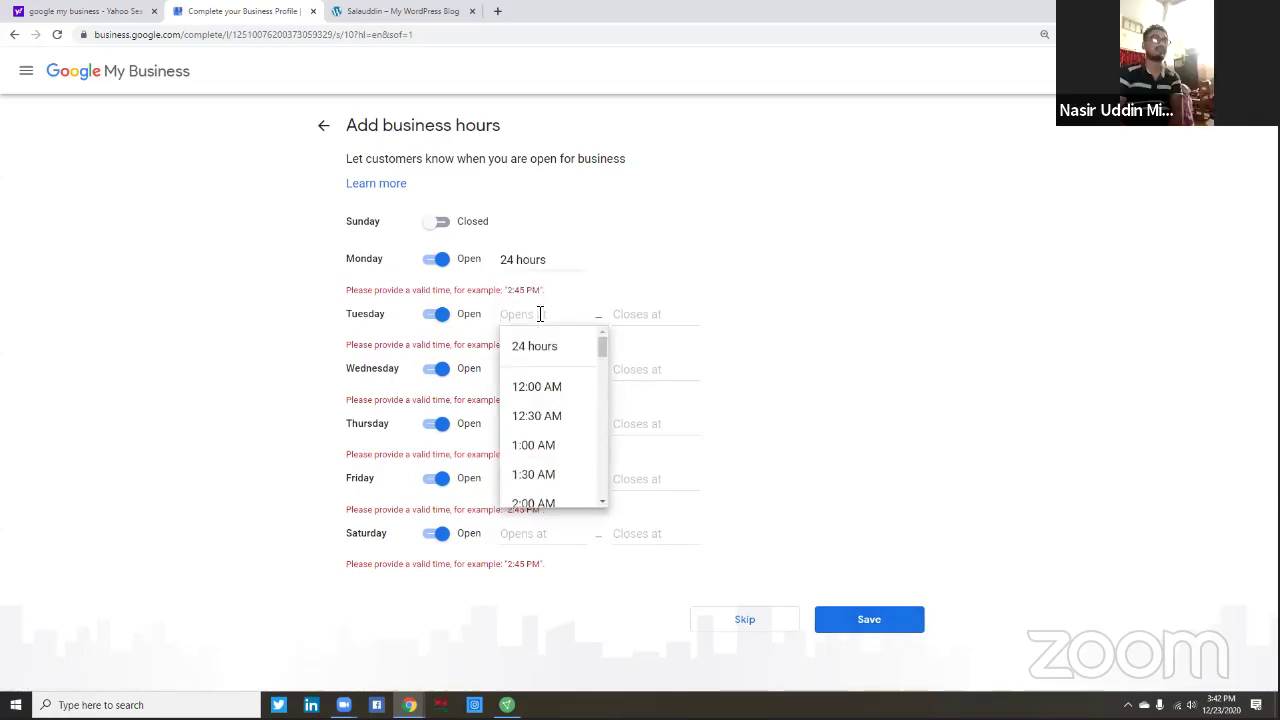
left_click(836, 410)
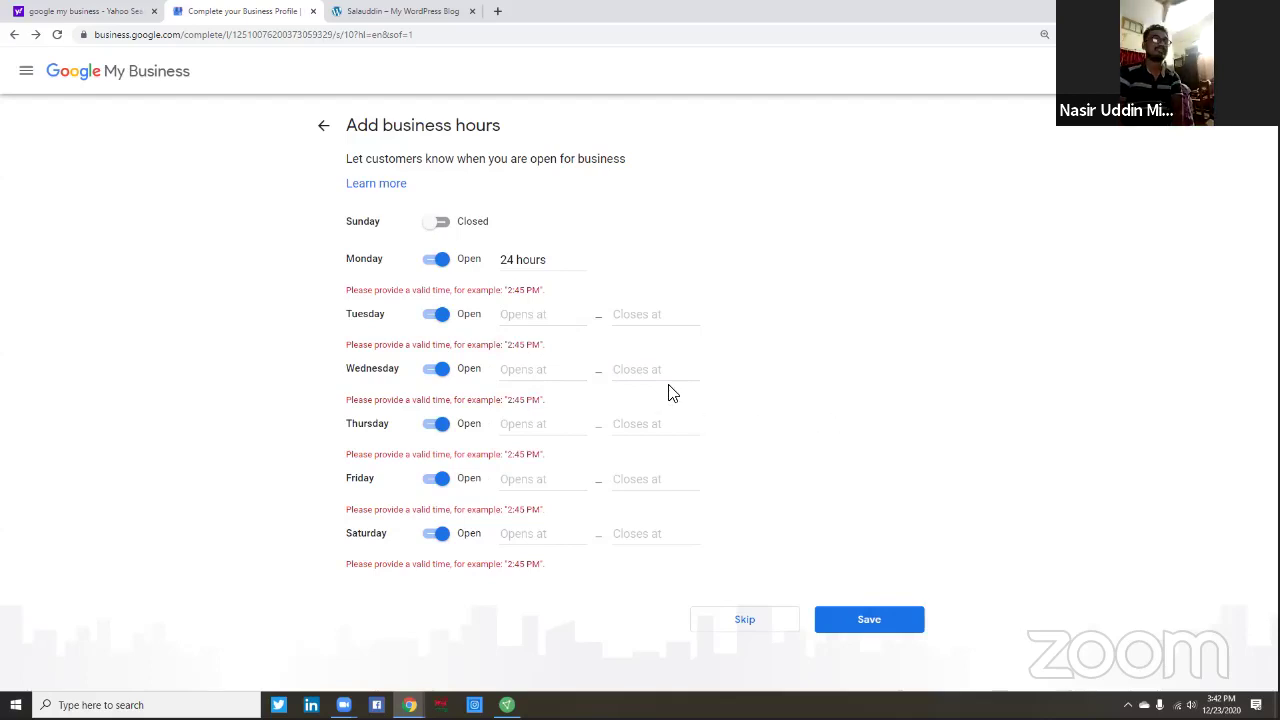
left_click(540, 314)
left_click(515, 350)
left_click(520, 369)
left_click(523, 400)
- Set Thursday, Friday and Saturday to open 24 hours and save the business hours
left_click(526, 423)
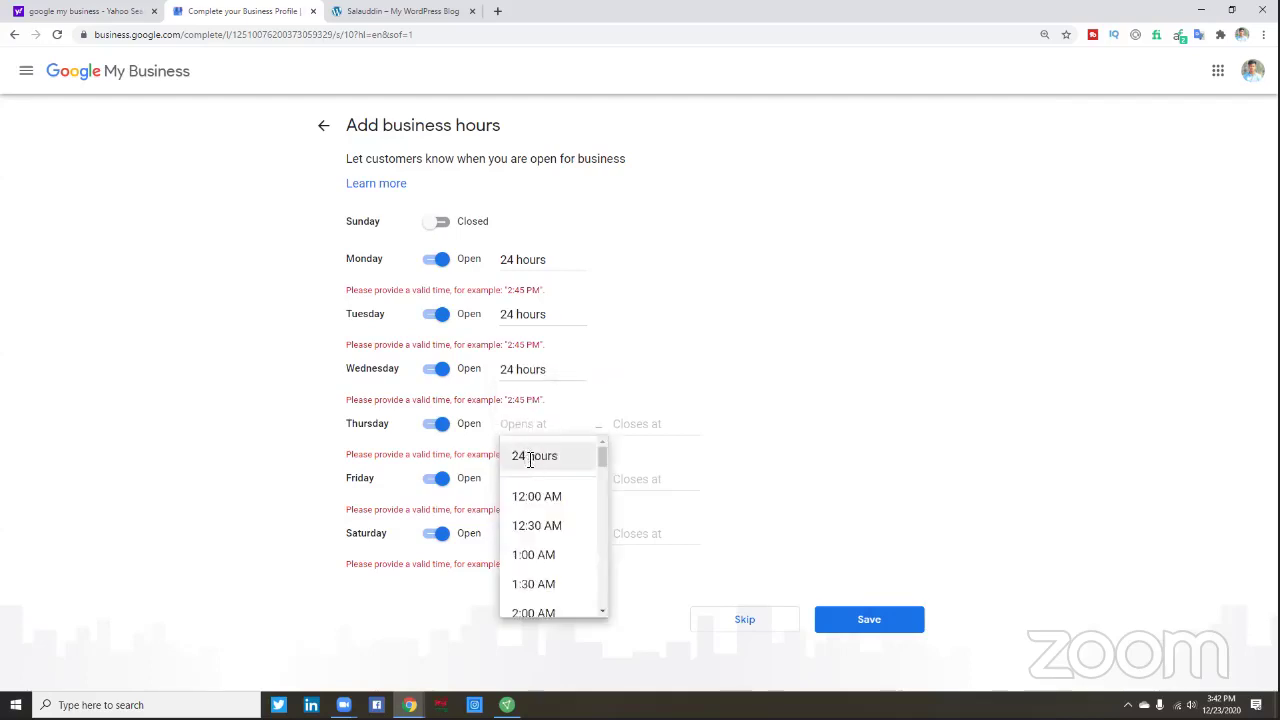
left_click(522, 455)
left_click(524, 481)
left_click(531, 514)
left_click(530, 531)
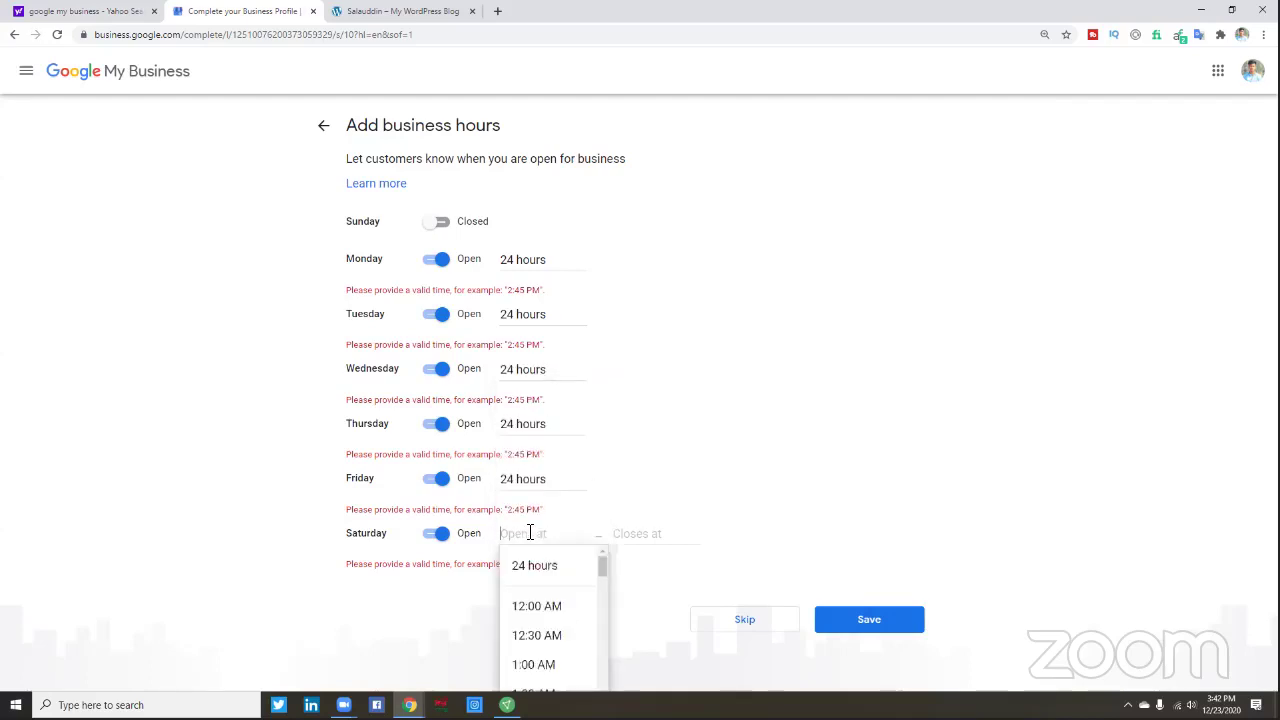
left_click(523, 566)
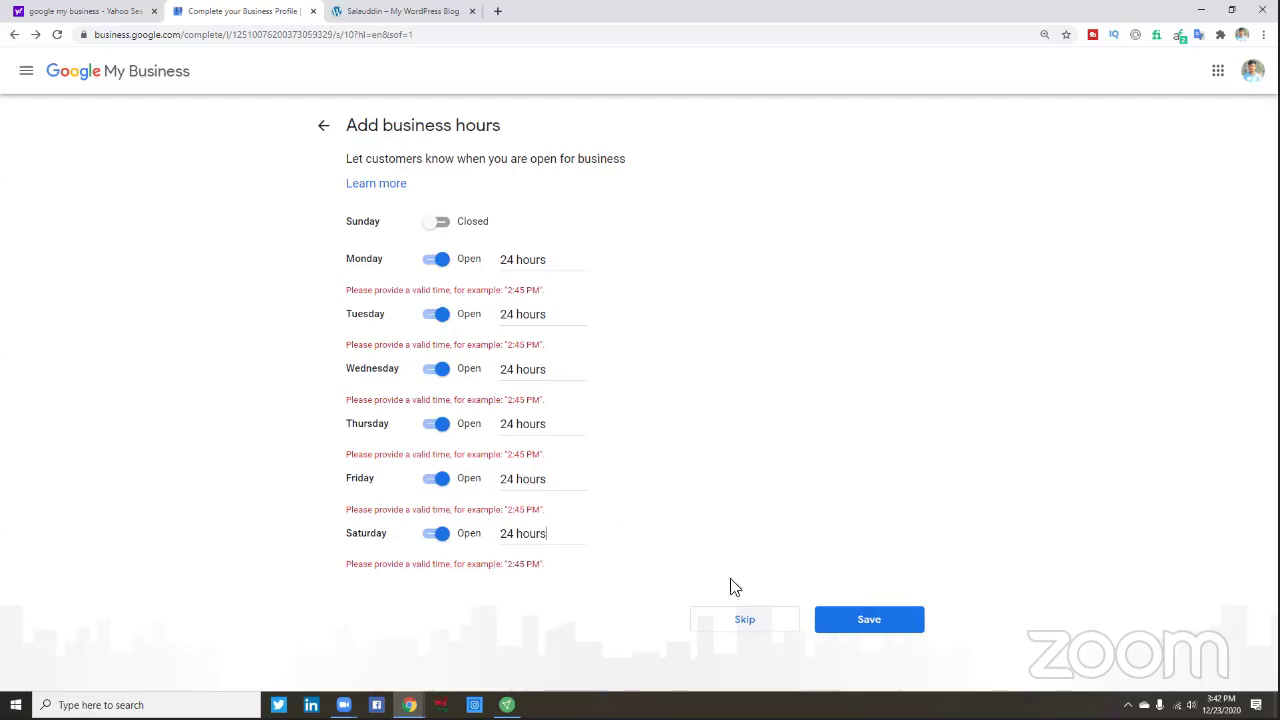
left_click(846, 627)
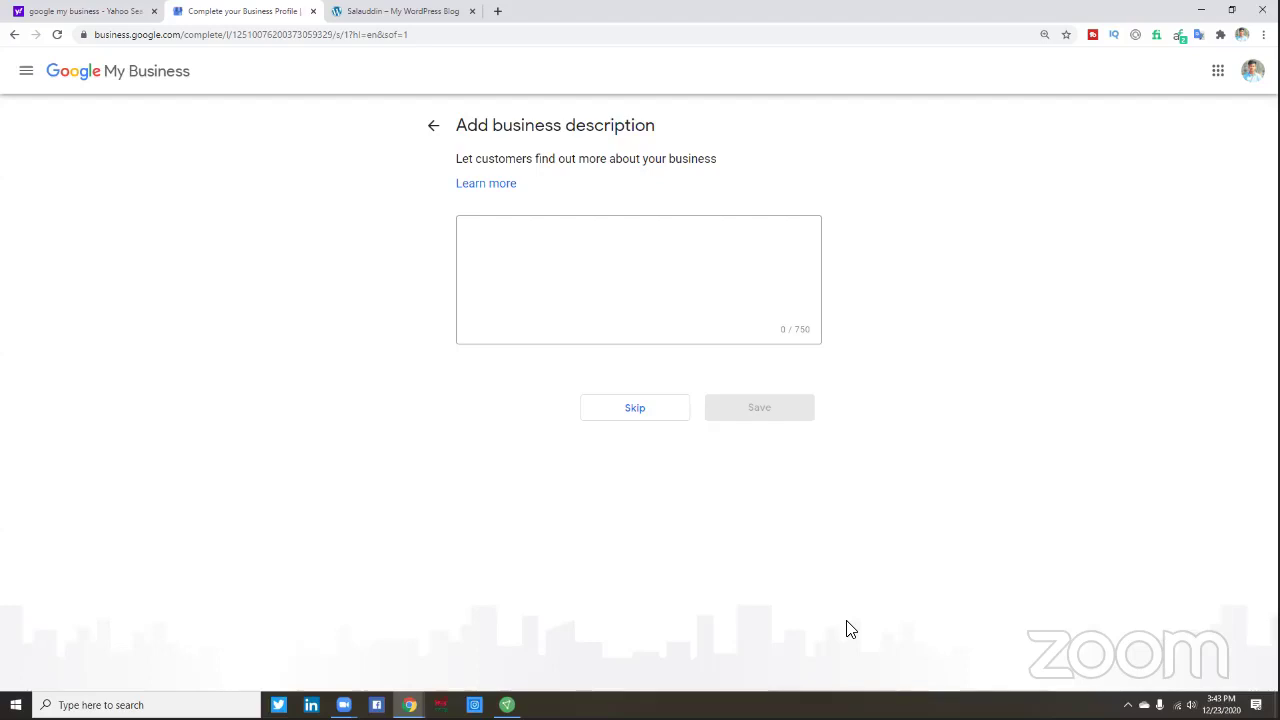
- Put focus in the business description box, leaving it empty at 0 / 750 characters
left_click(554, 281)
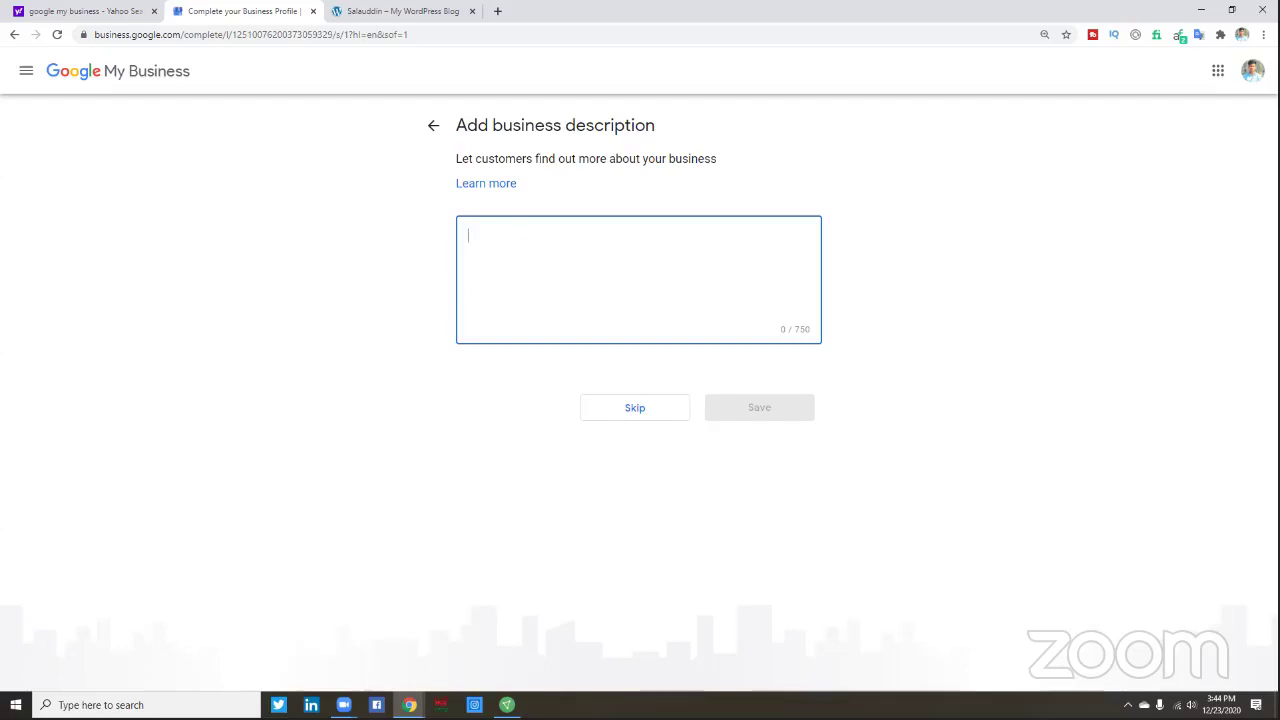
key("alt+Tab")
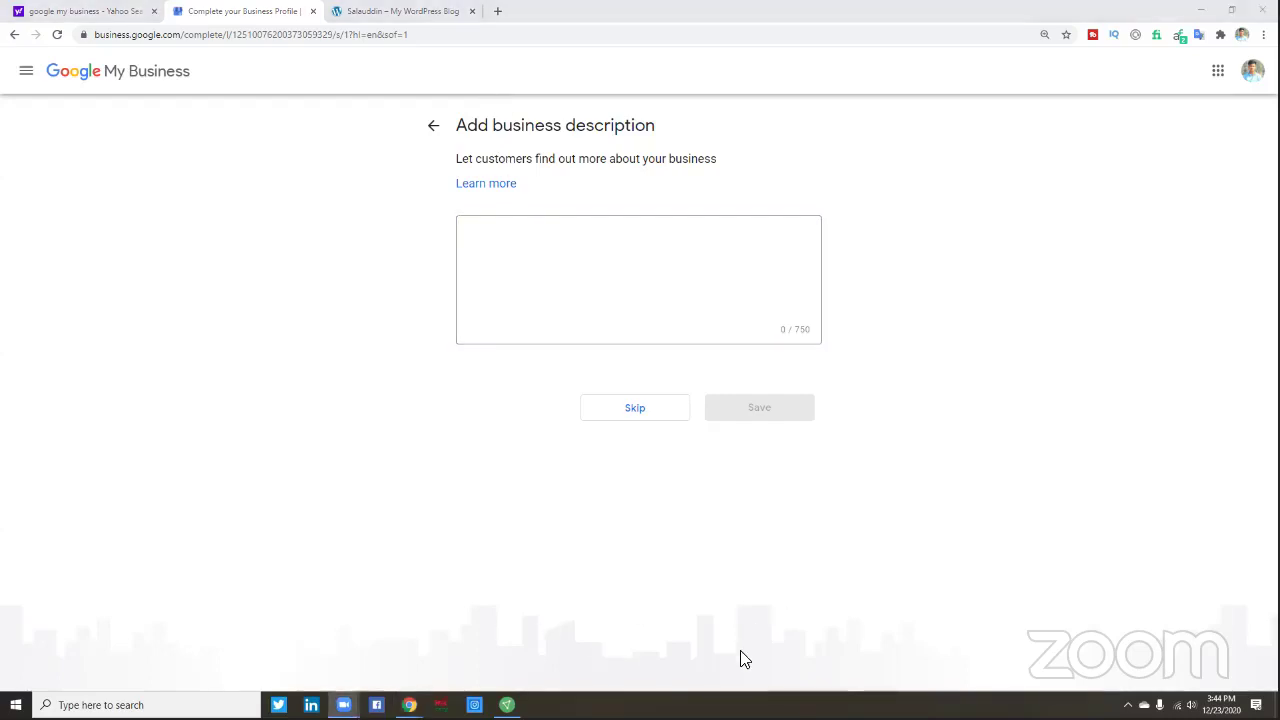
left_click(522, 248)
- Open a new tab and go to the Fiverr seller profile page
left_click(494, 10)
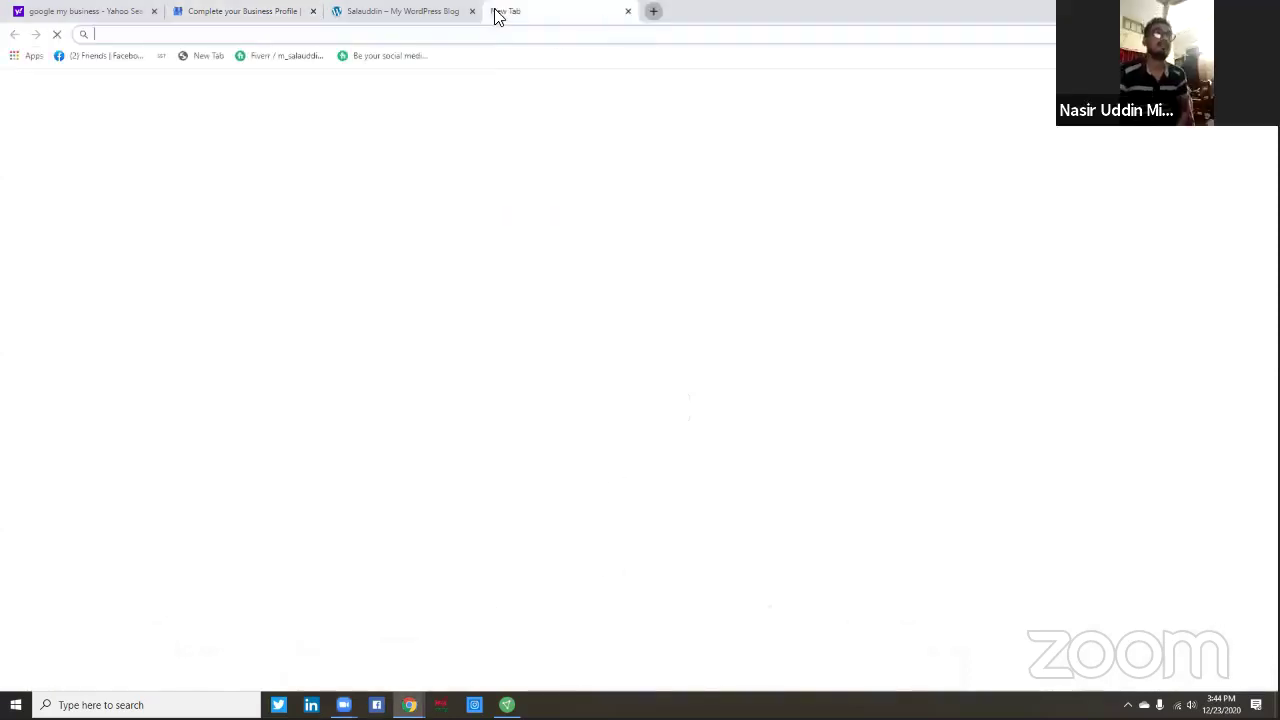
left_click(517, 340)
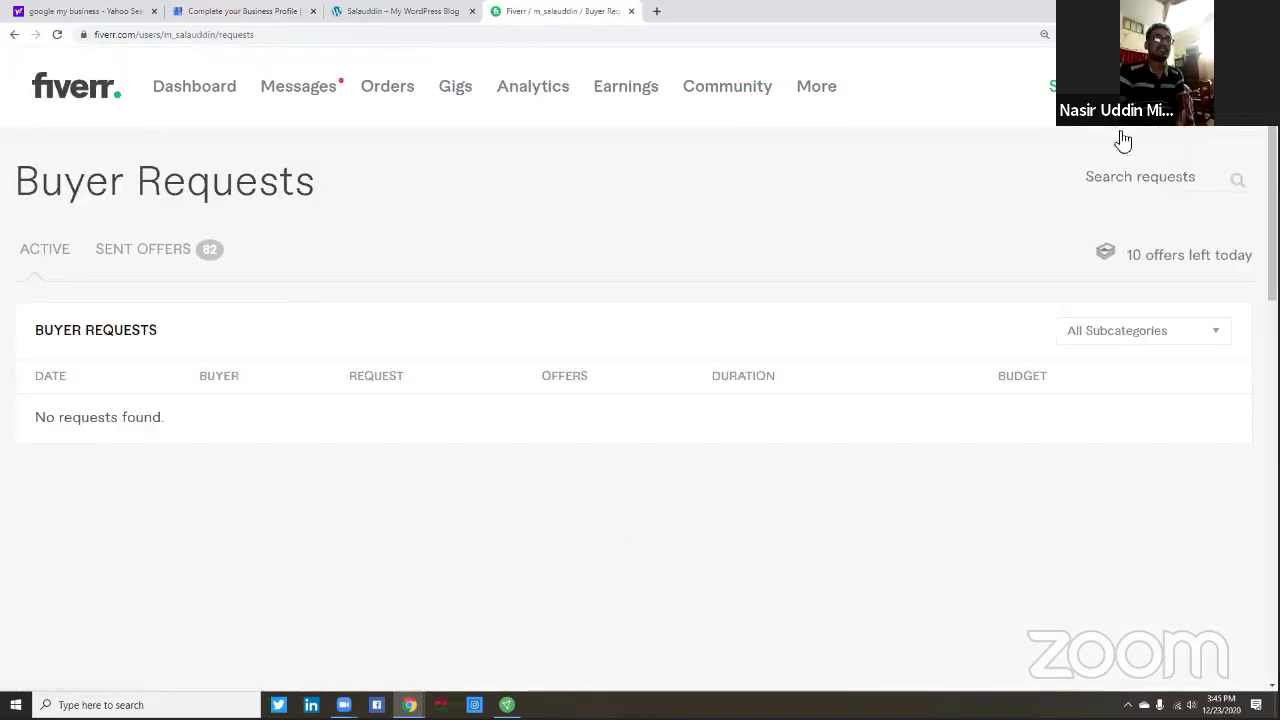
left_click(1062, 142)
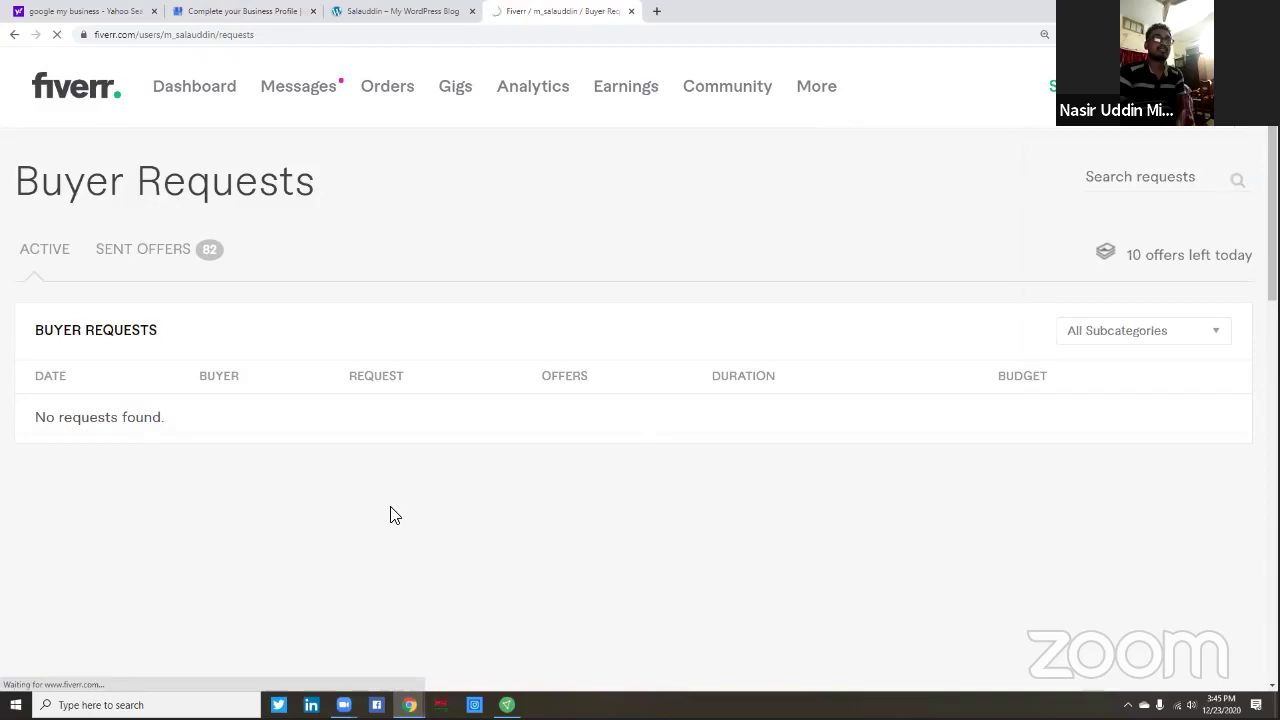
- Select and copy the profile's entire Description paragraph
scroll(415, 495, "down", 5)
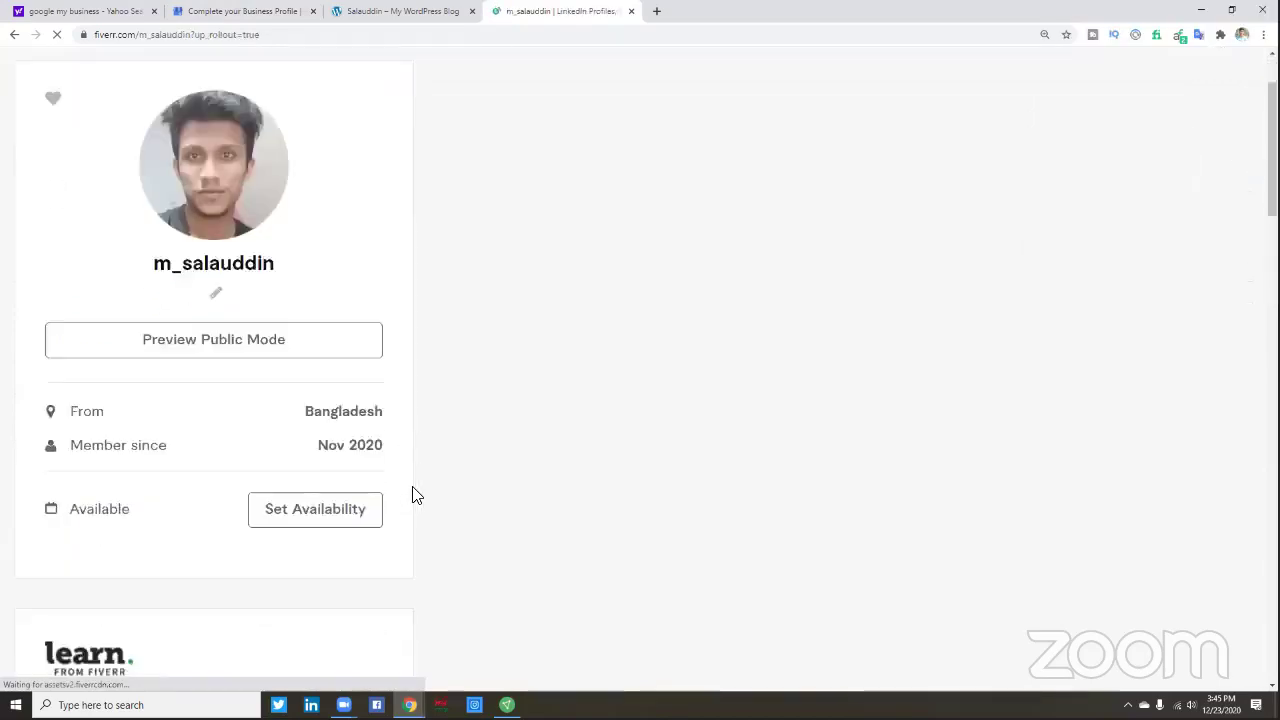
scroll(417, 496, "down", 5)
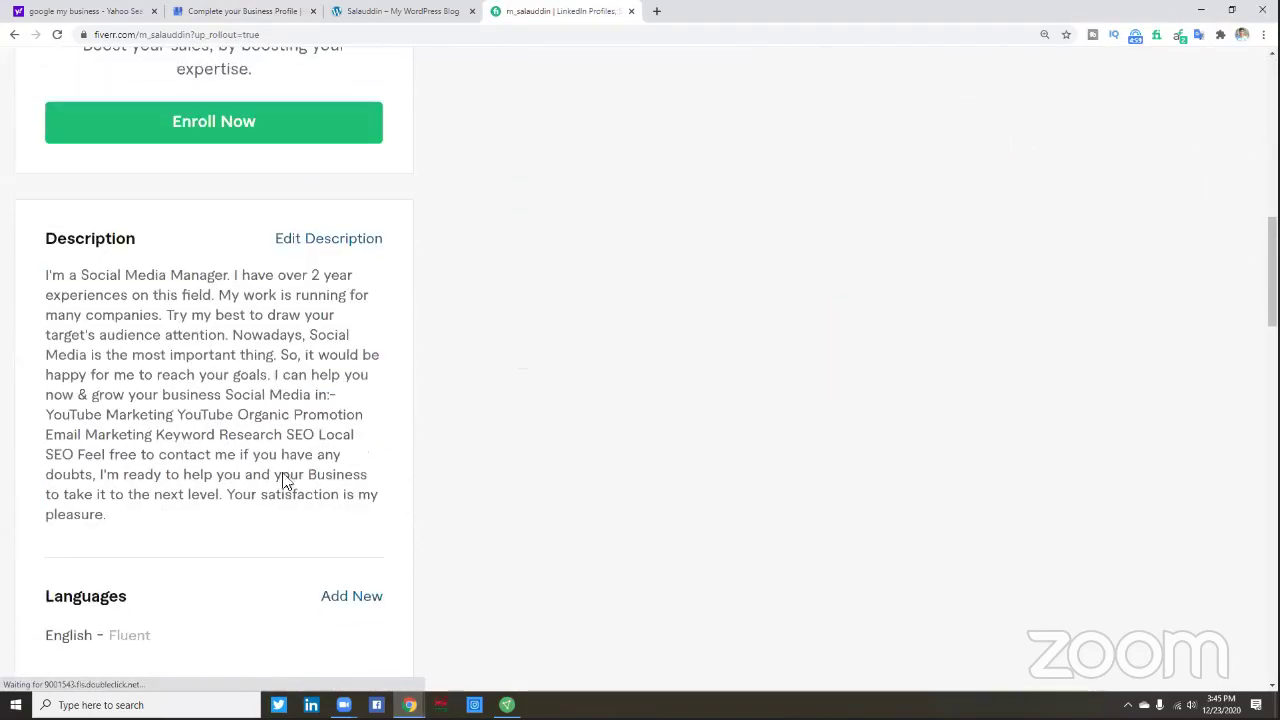
left_click_drag(37, 205, 165, 460)
right_click(110, 370)
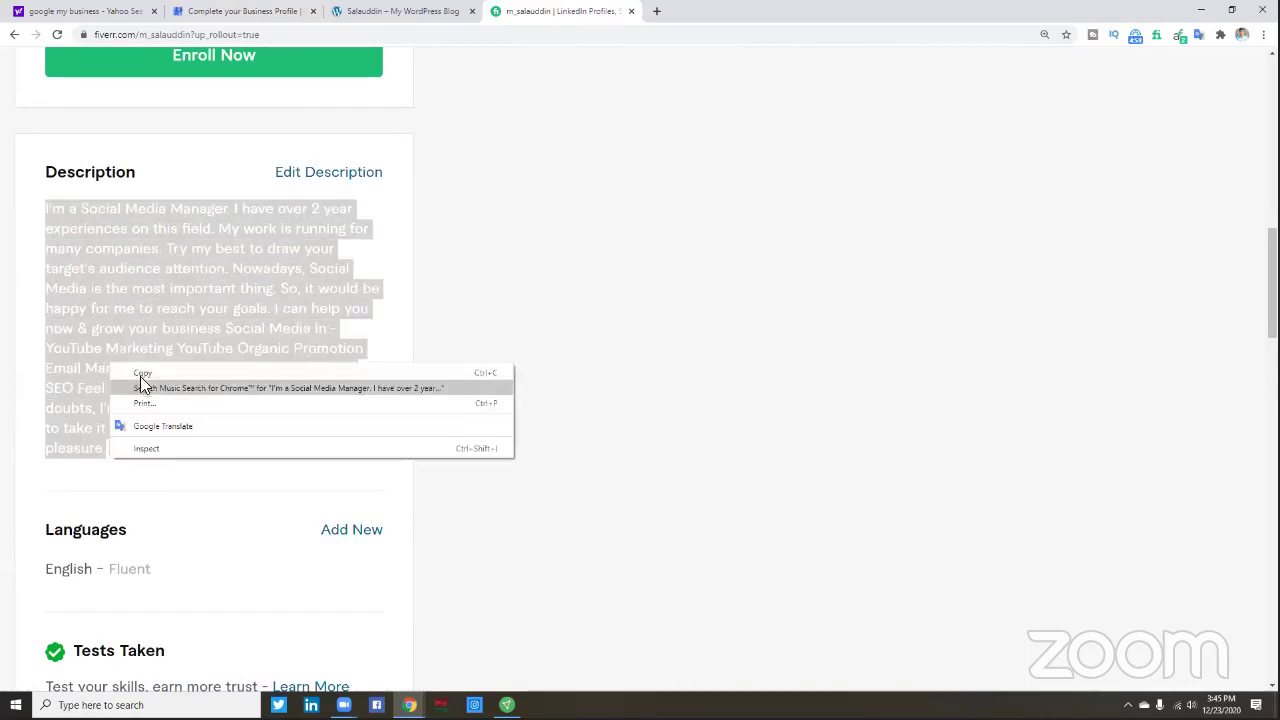
left_click(304, 373)
left_click(420, 12)
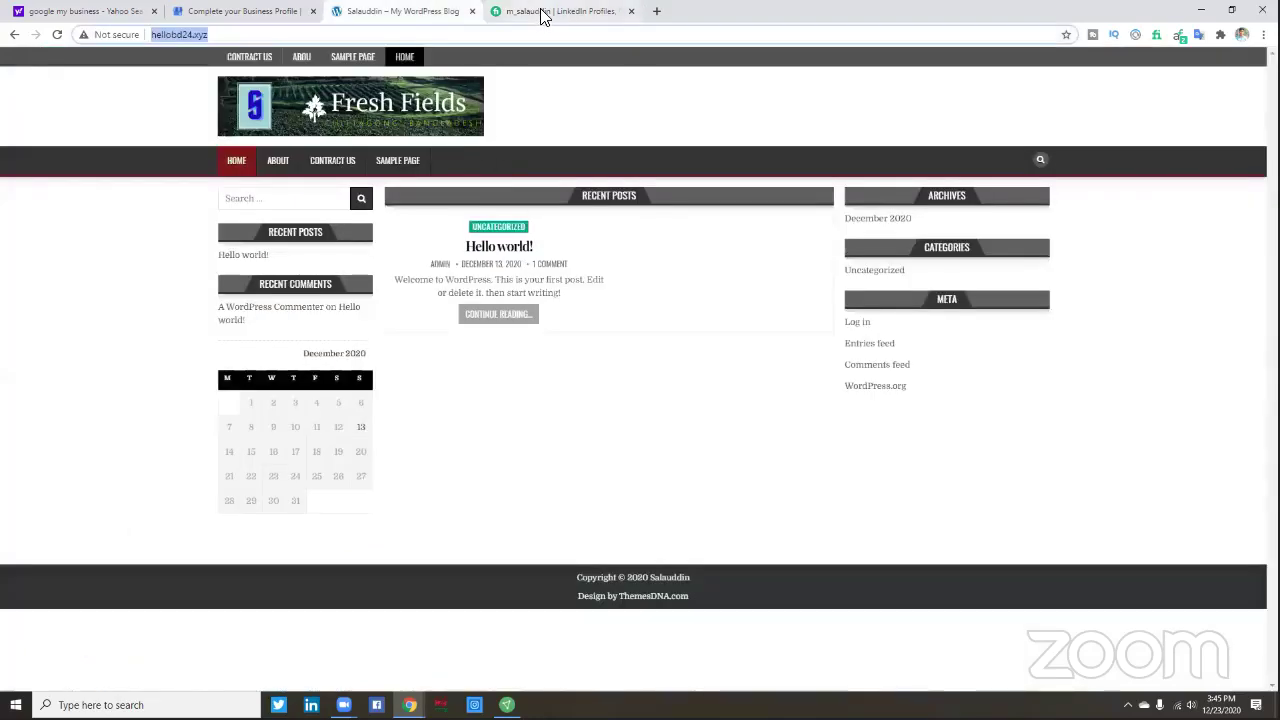
- Paste the copied Fiverr text as the 569-character business description and save it
left_click(543, 12)
left_click(248, 14)
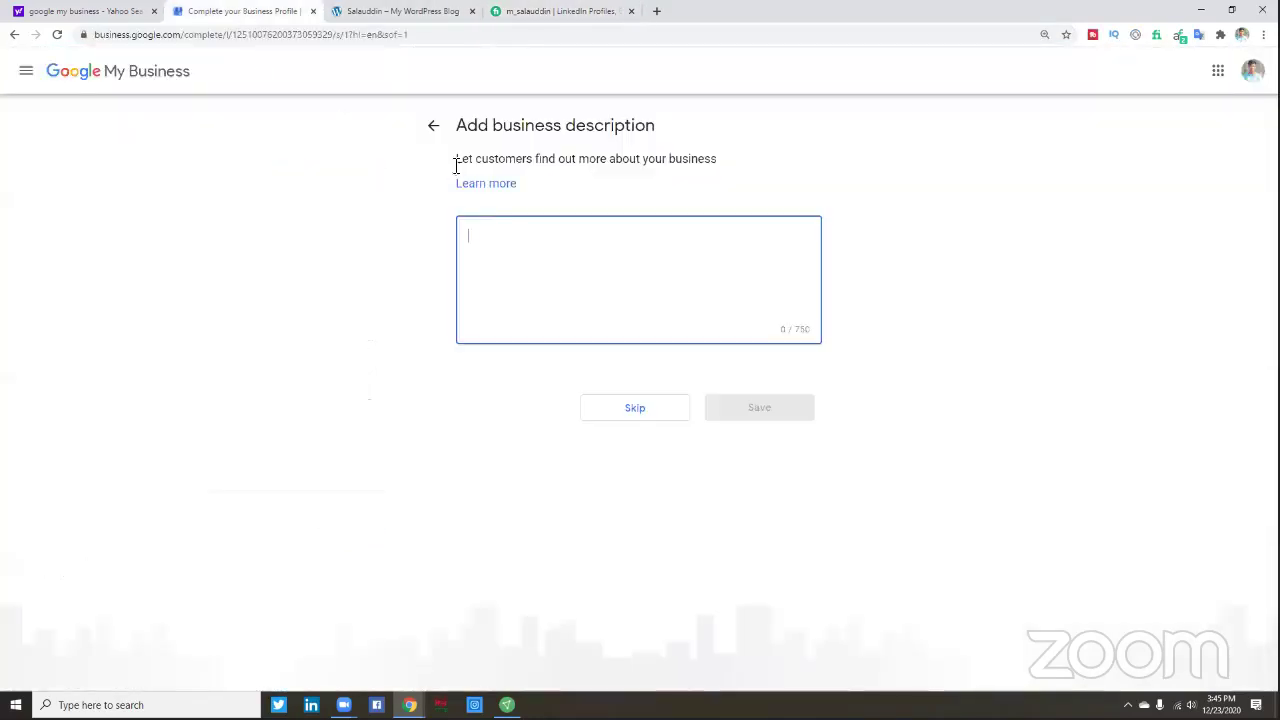
right_click(613, 267)
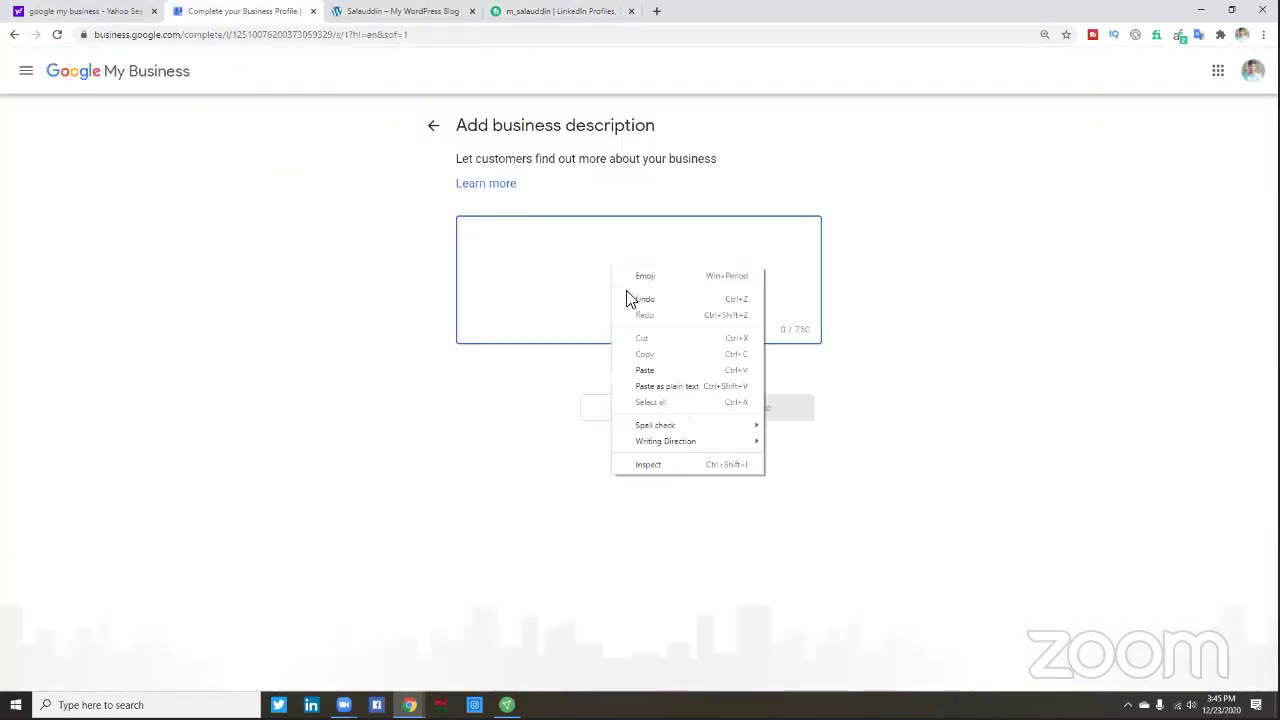
left_click(645, 369)
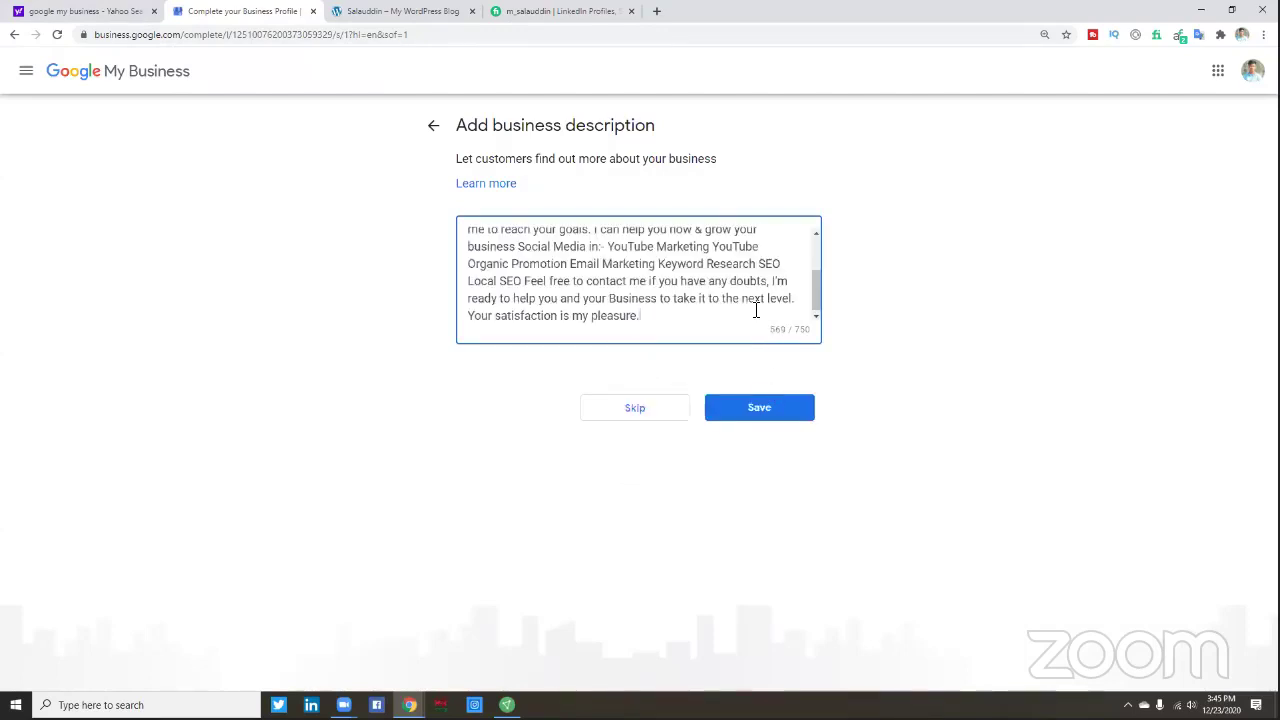
scroll(756, 311, "up", 2)
scroll(756, 311, "down", 4)
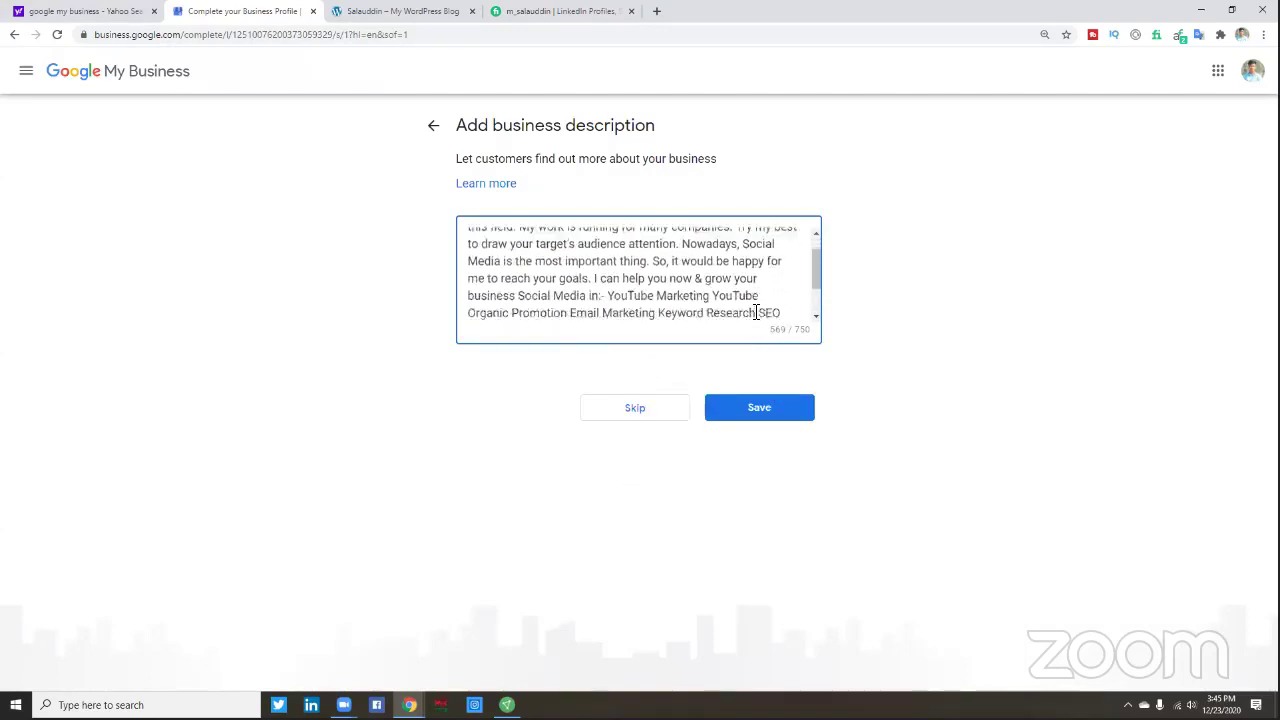
left_click(756, 410)
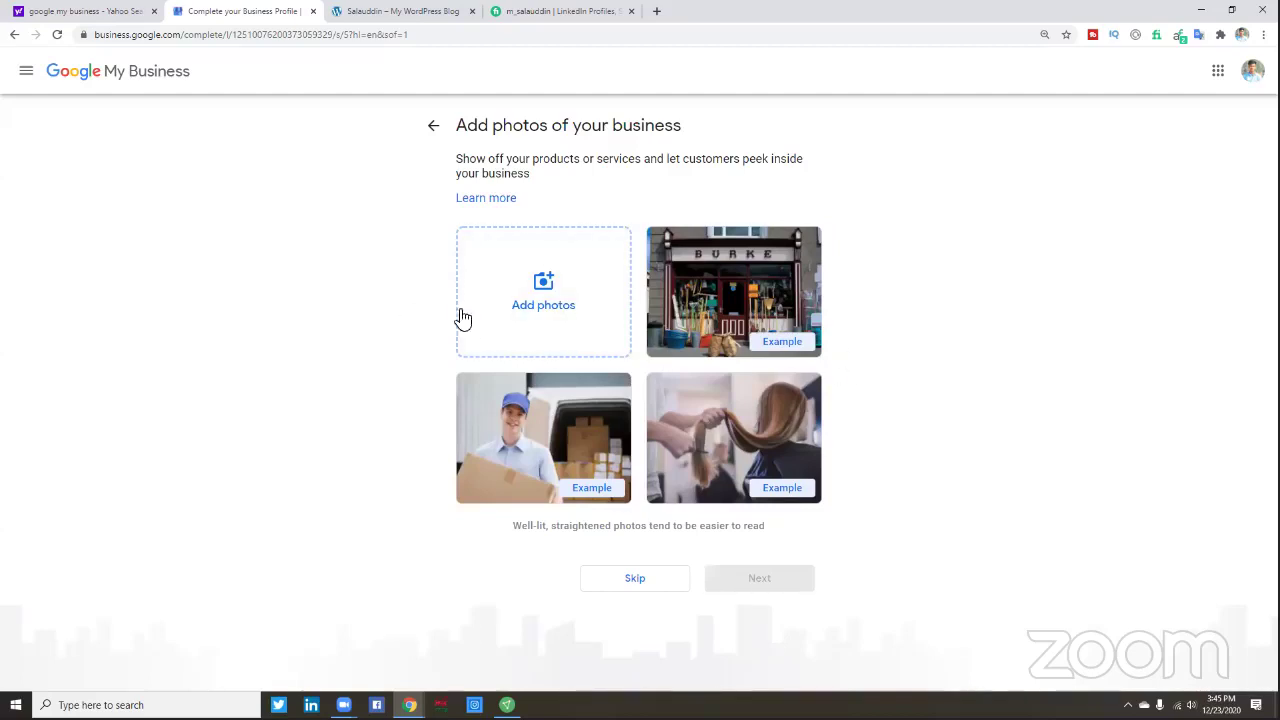
- Start adding a photo from the computer and browse into the Pictures folder
left_click(540, 307)
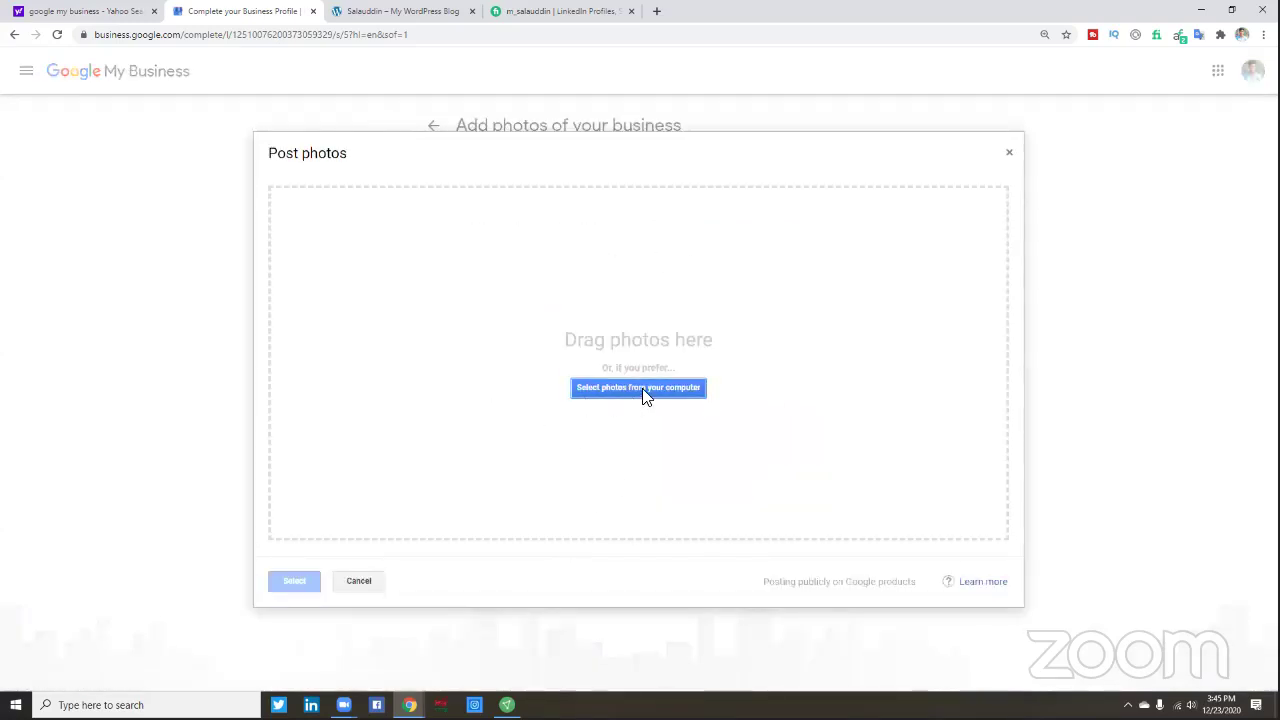
left_click(640, 388)
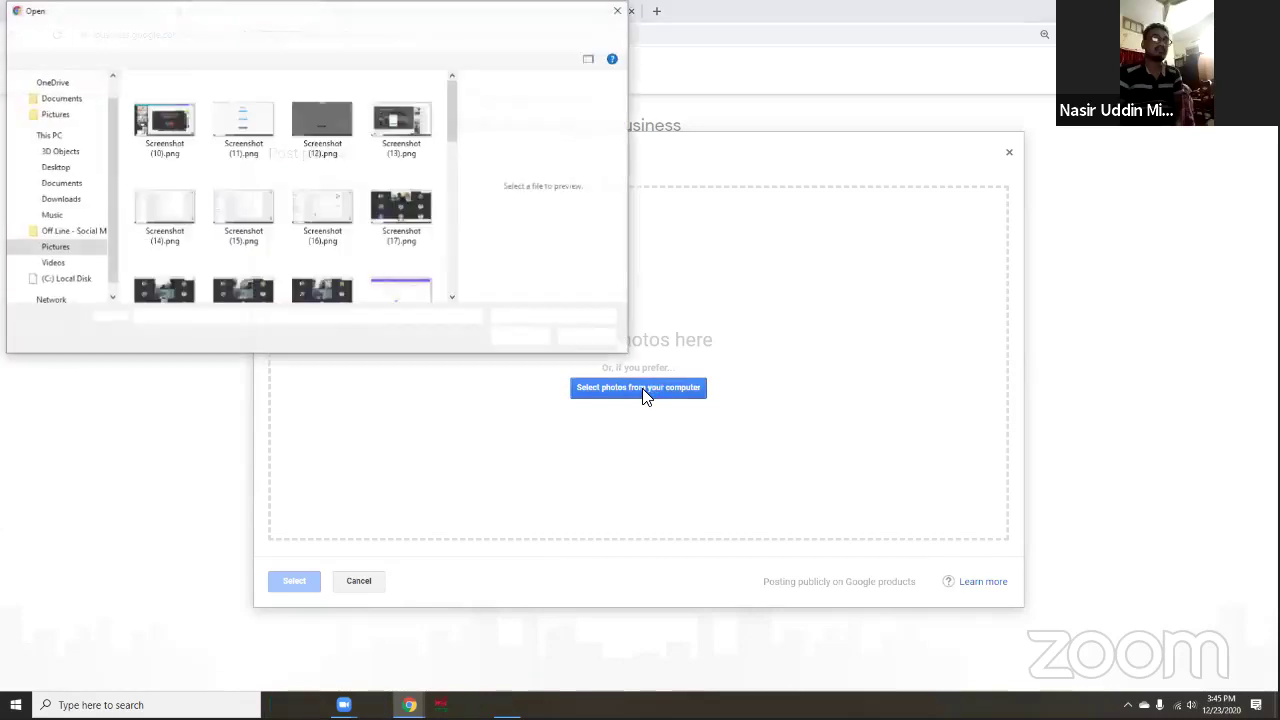
scroll(252, 172, "down", 4)
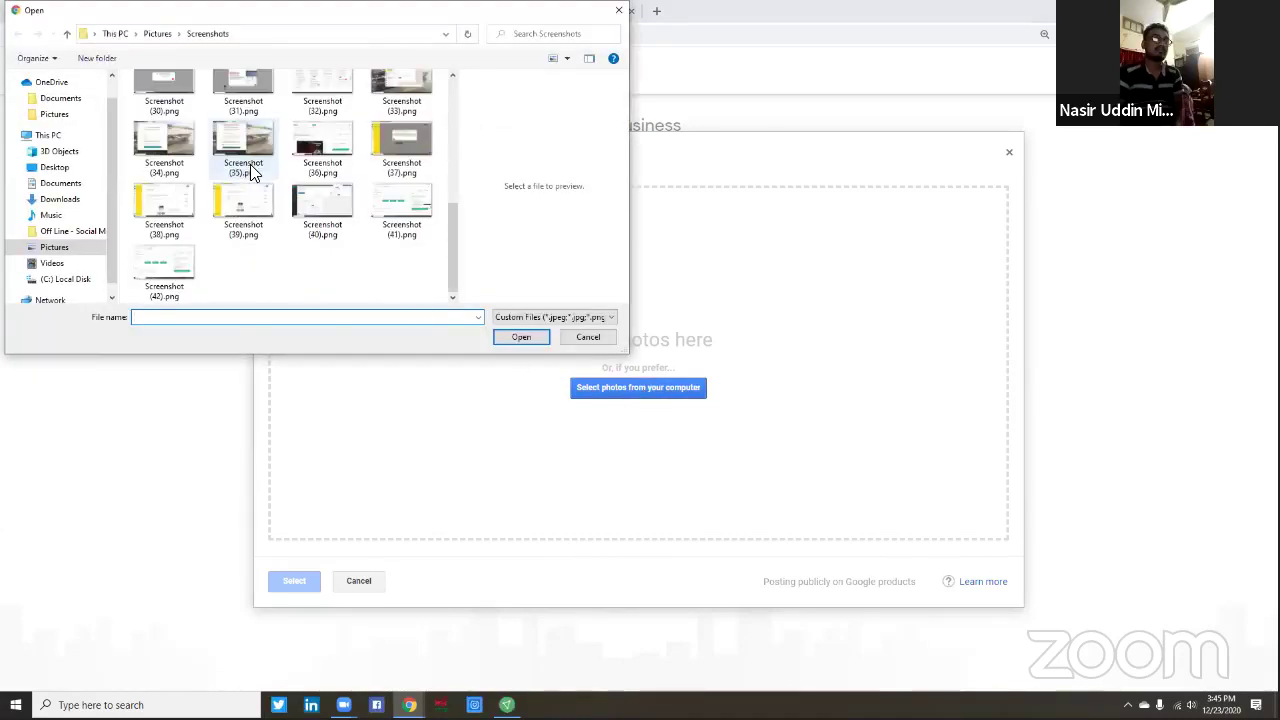
scroll(252, 172, "up", 4)
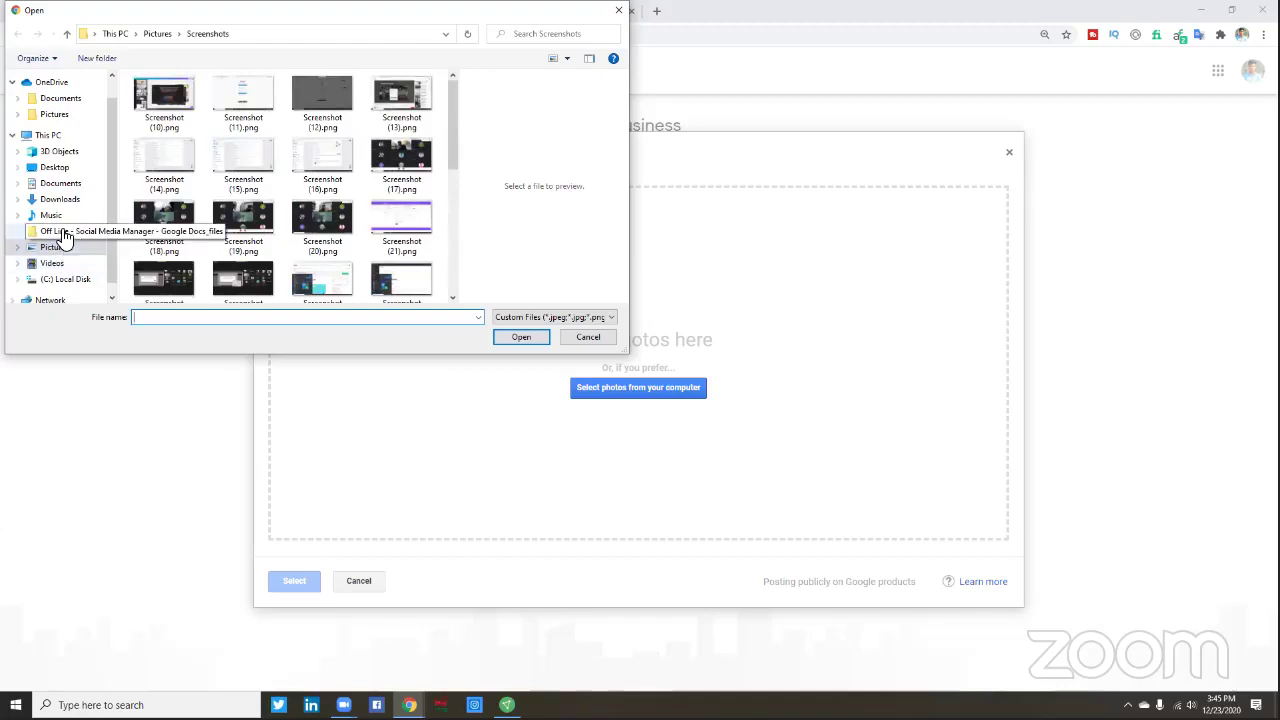
left_click(60, 199)
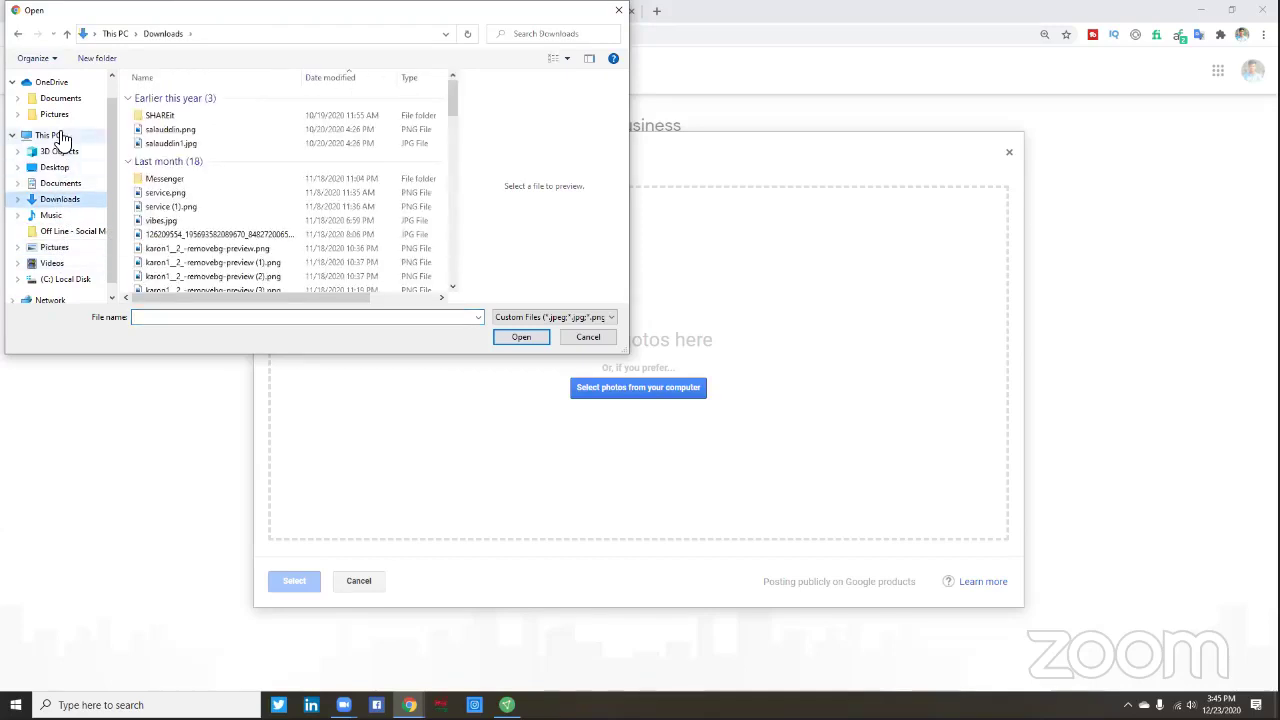
left_click(60, 137)
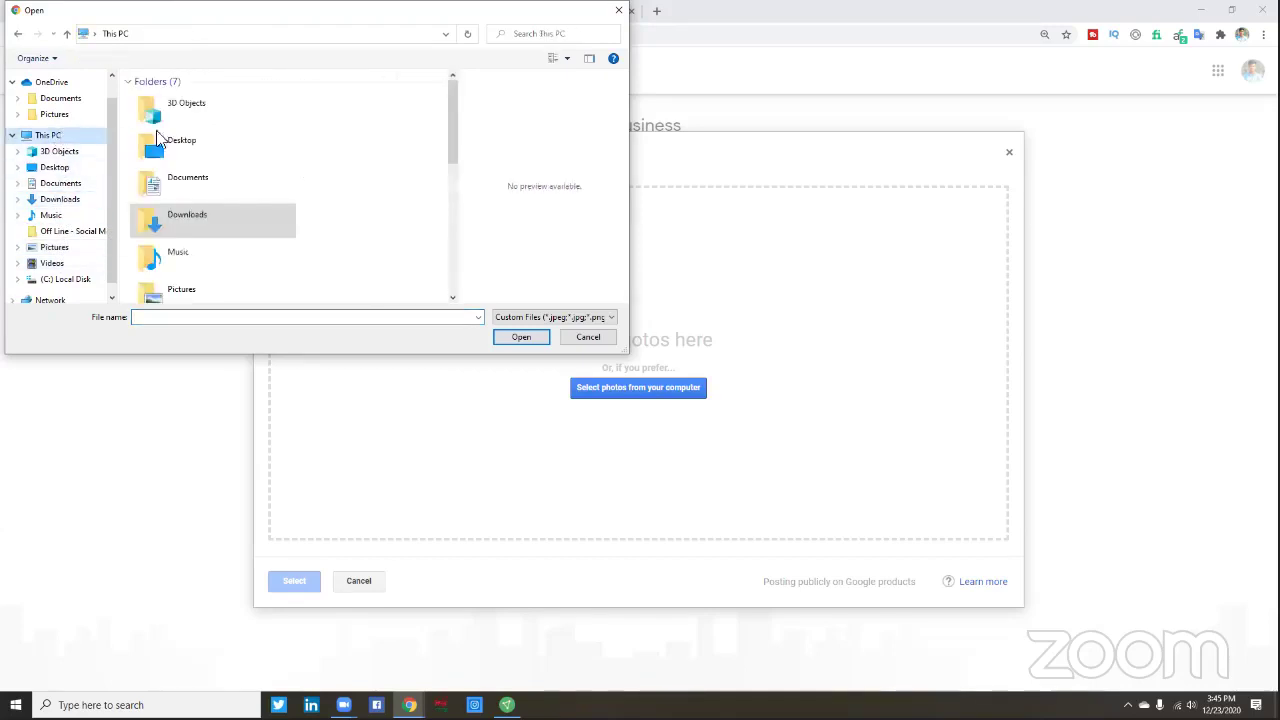
scroll(210, 210, "down", 1)
left_click(207, 222)
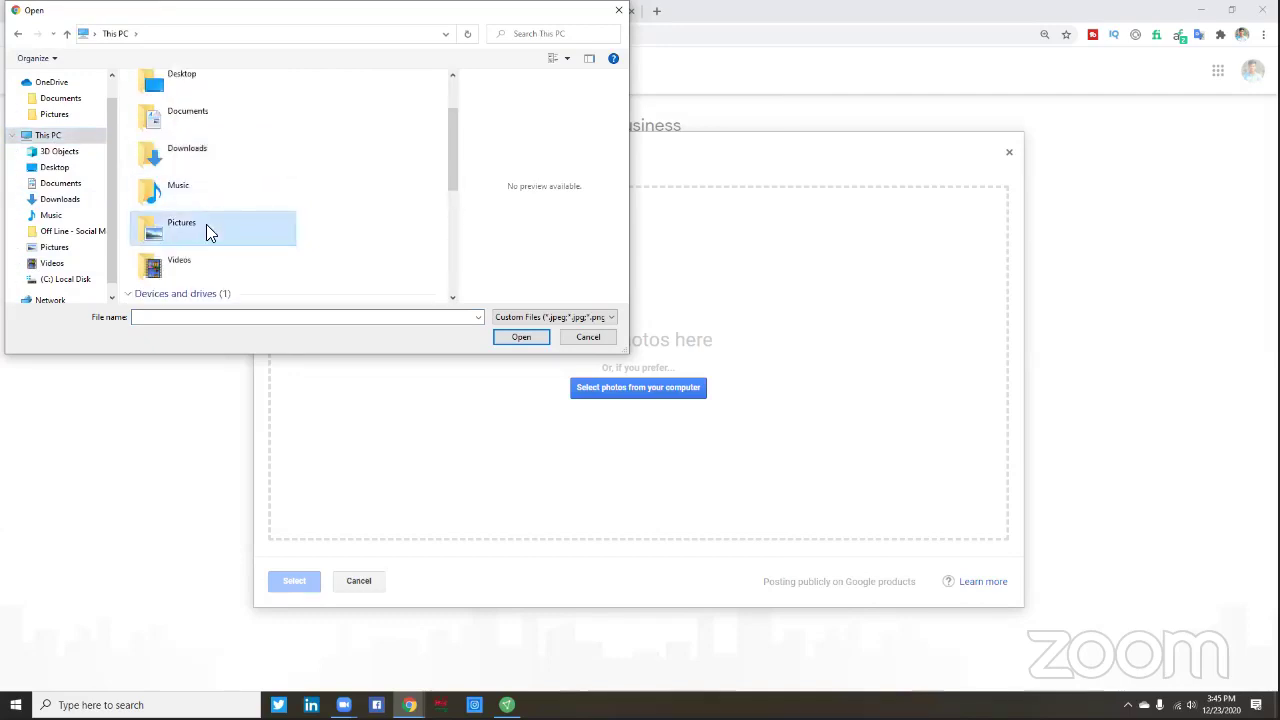
double_click(206, 224)
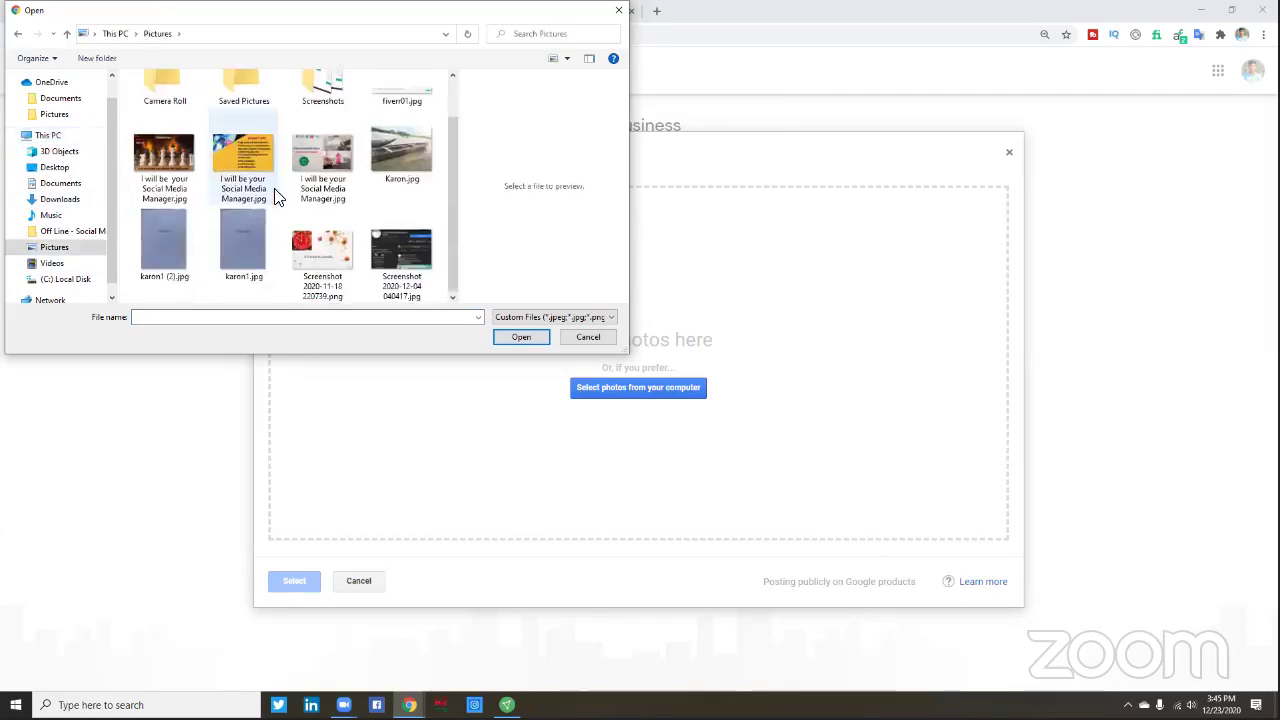
- Find Nuru.jpg on the Desktop and upload it as a business photo
scroll(271, 250, "up", 1)
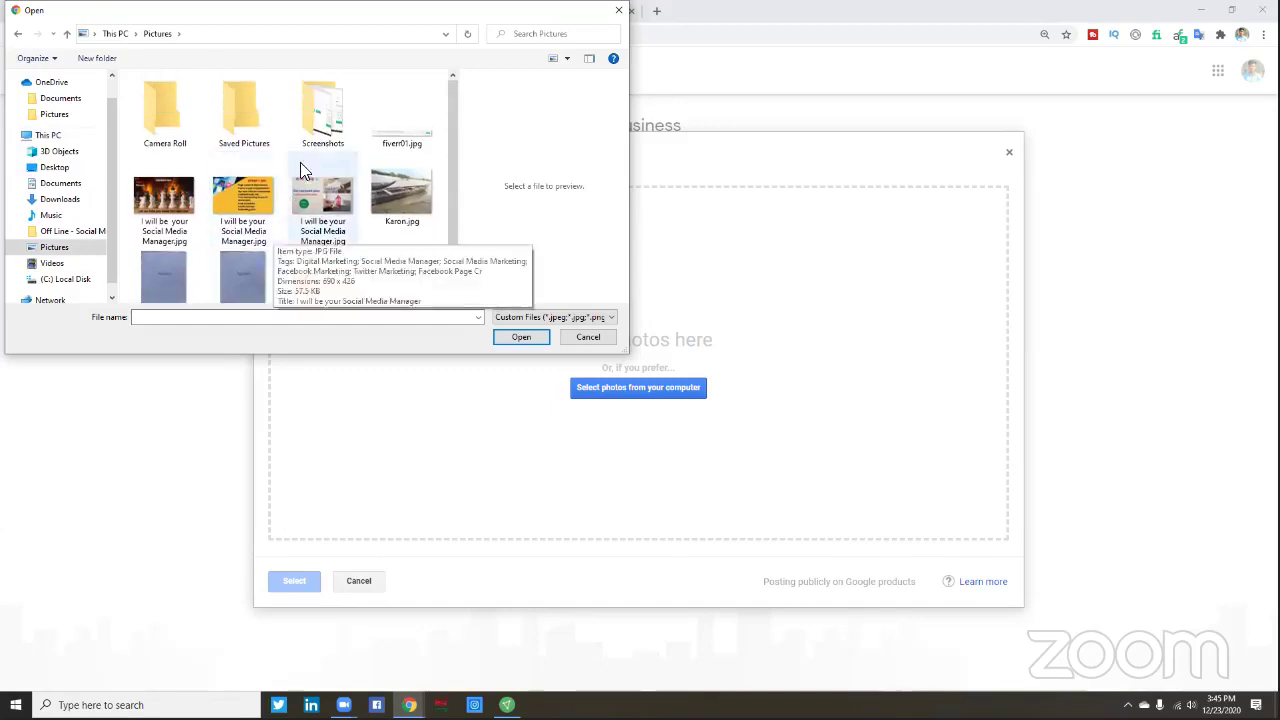
scroll(316, 162, "down", 1)
scroll(155, 163, "up", 1)
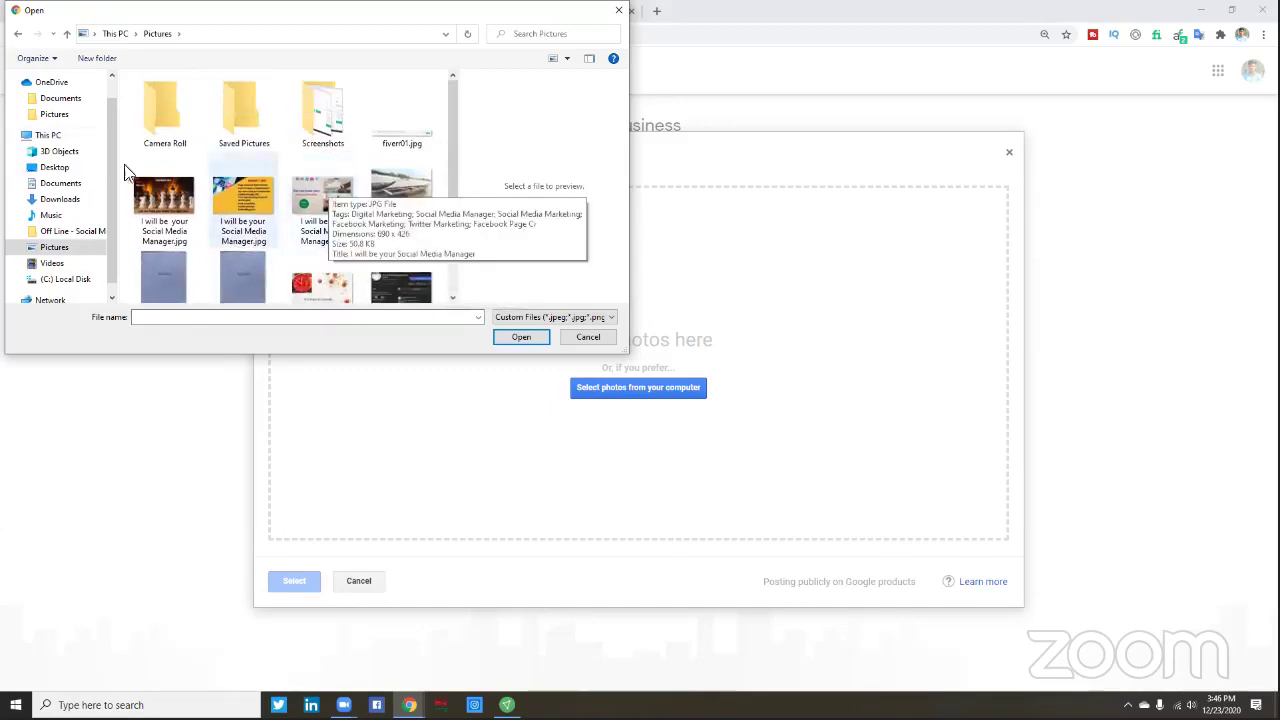
left_click(50, 232)
left_click(52, 214)
left_click(60, 201)
left_click(56, 168)
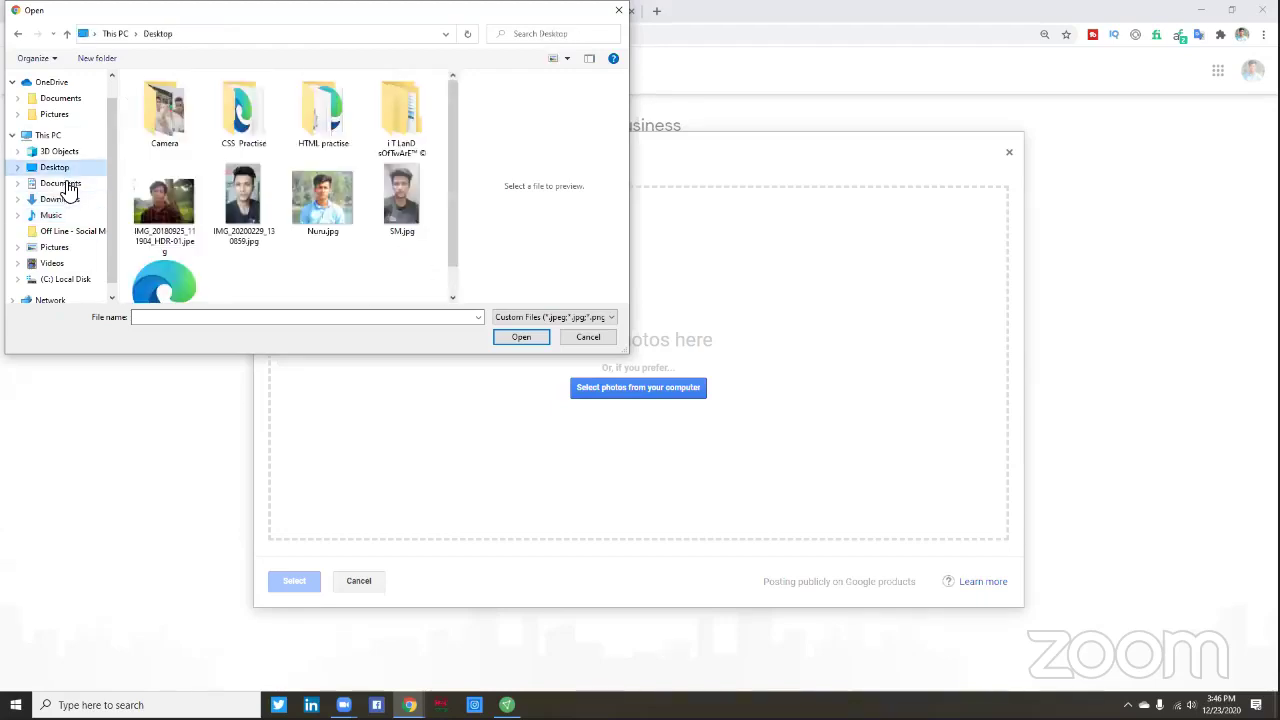
left_click(306, 206)
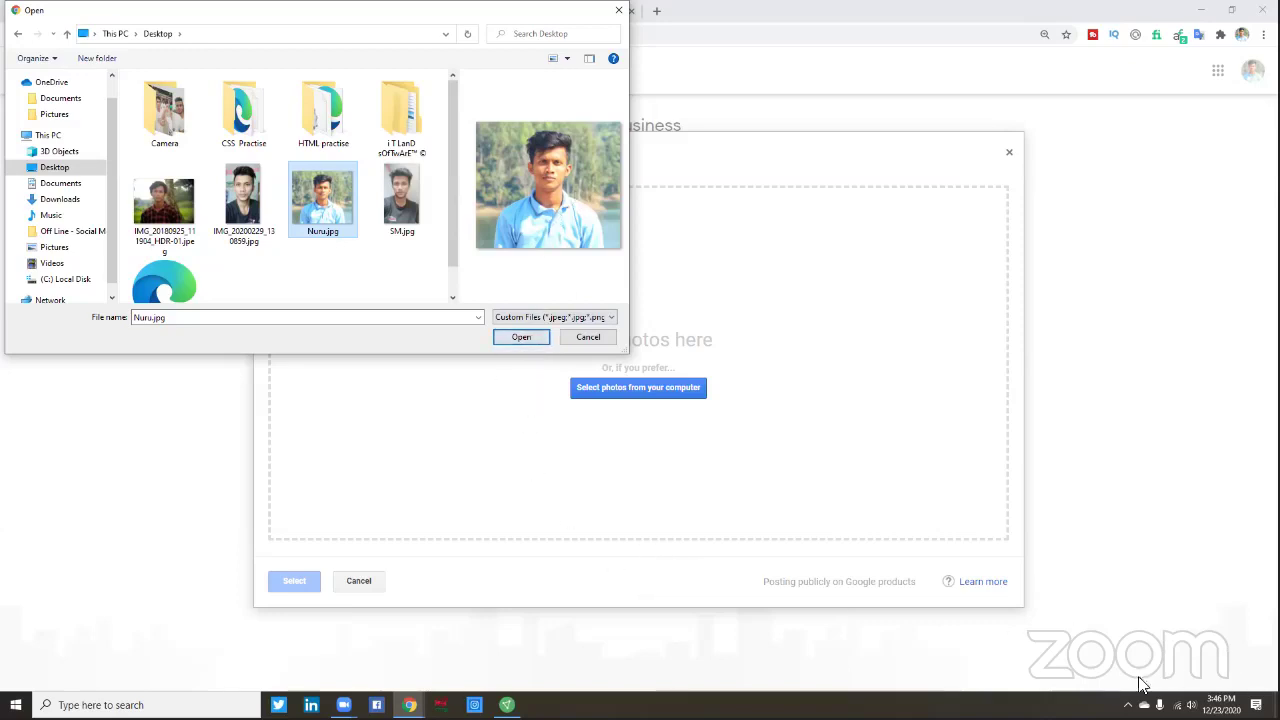
left_click(522, 338)
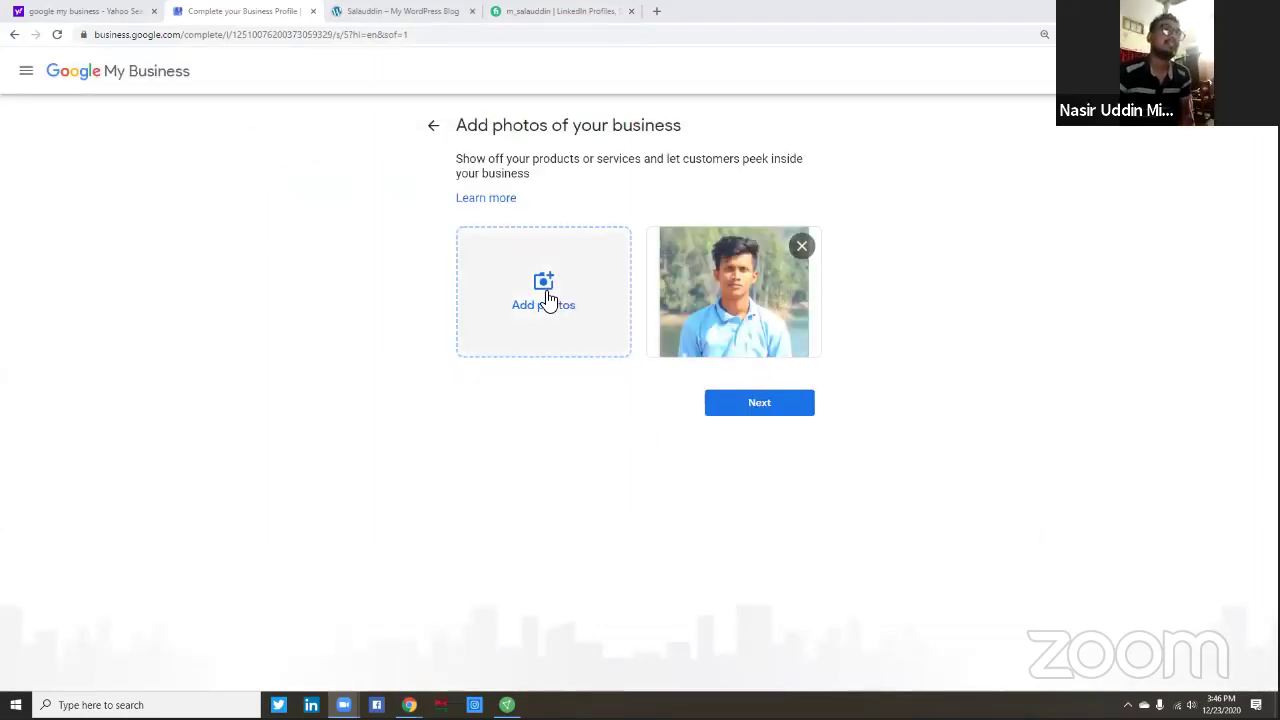
- Finish the photos step and start a Google Ads campaign with Start now
left_click(765, 403)
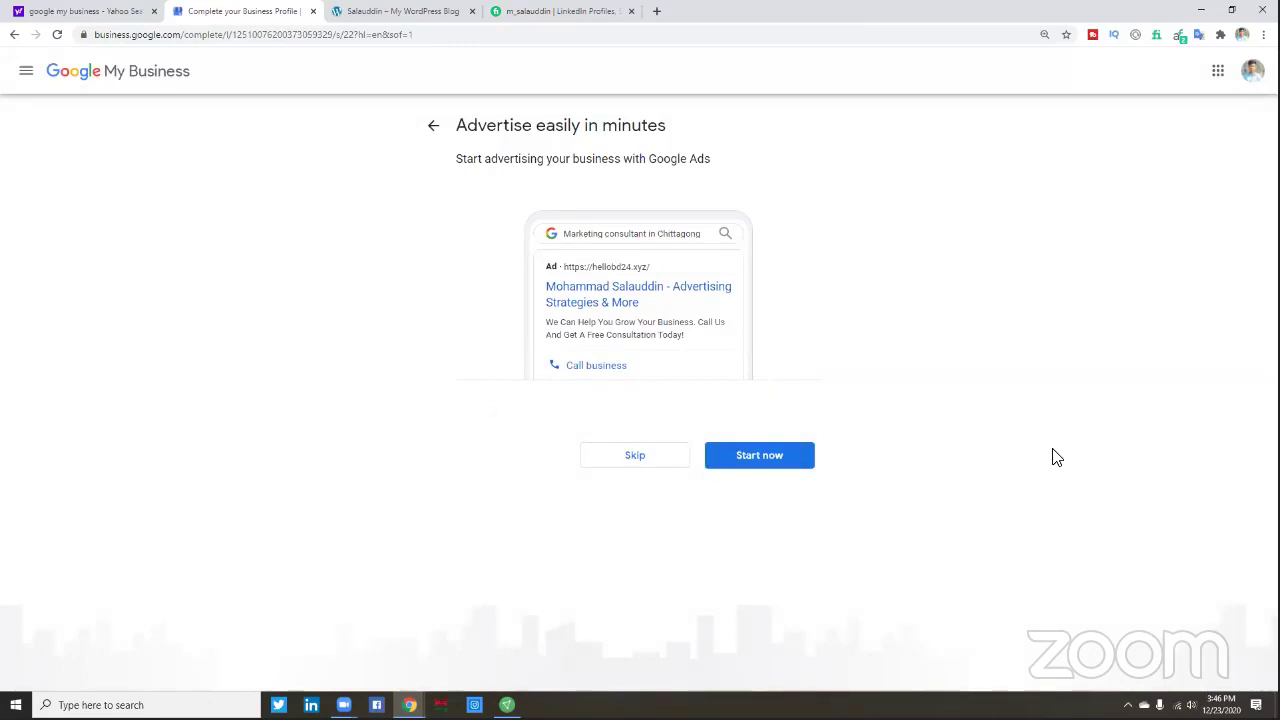
left_click(756, 461)
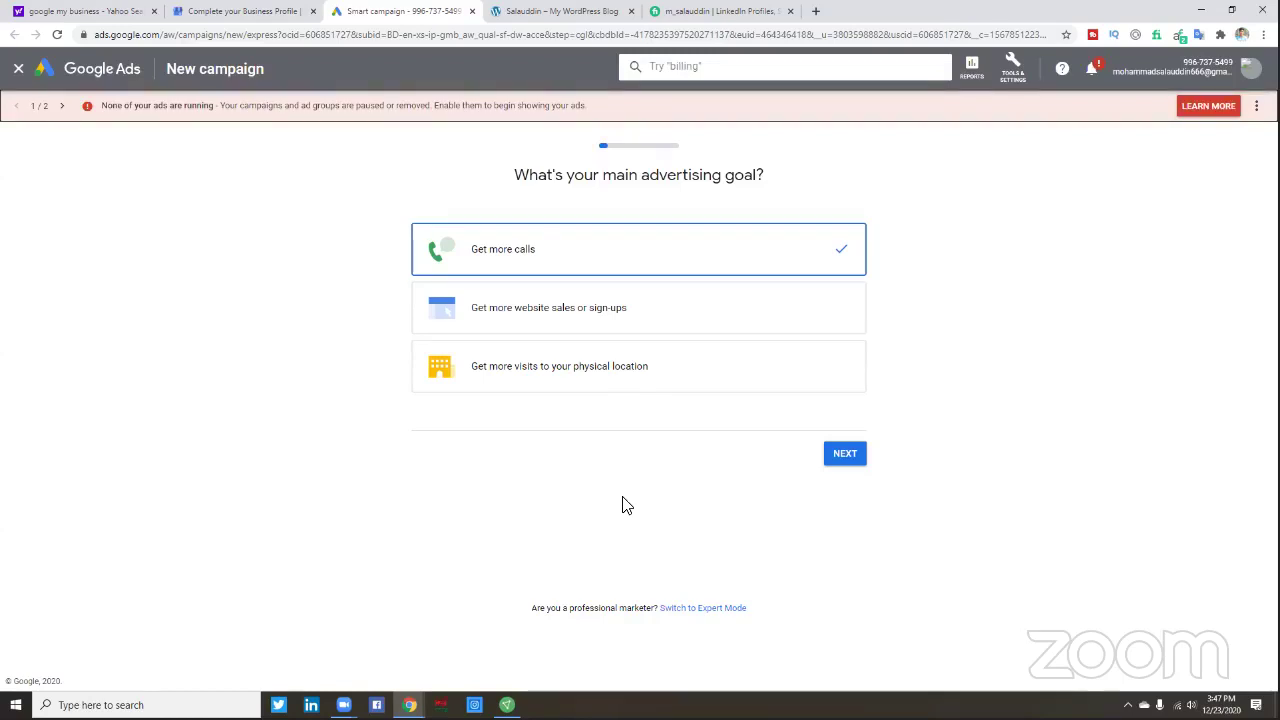
- Continue the Google Ads campaign with Get more calls as the goal, then open a new tab
left_click(842, 455)
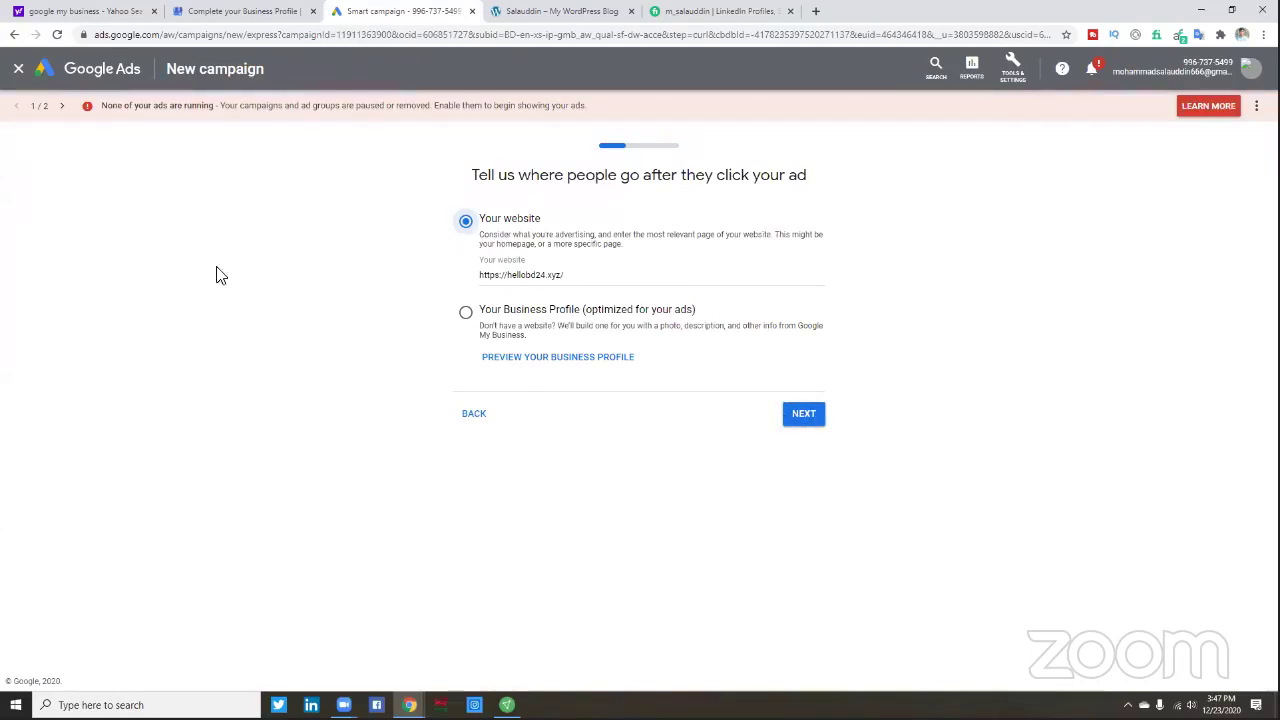
left_click(816, 15)
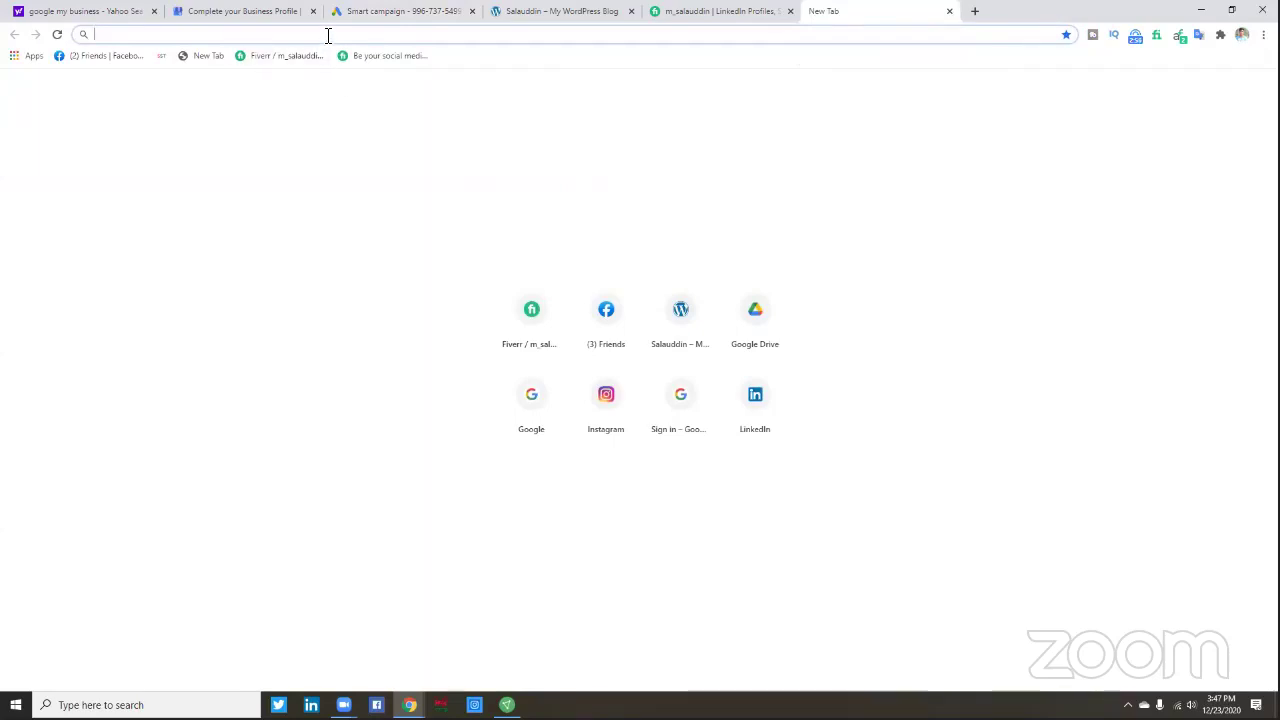
- Go to google.com and launch My Business from the Google apps grid
type("goo")
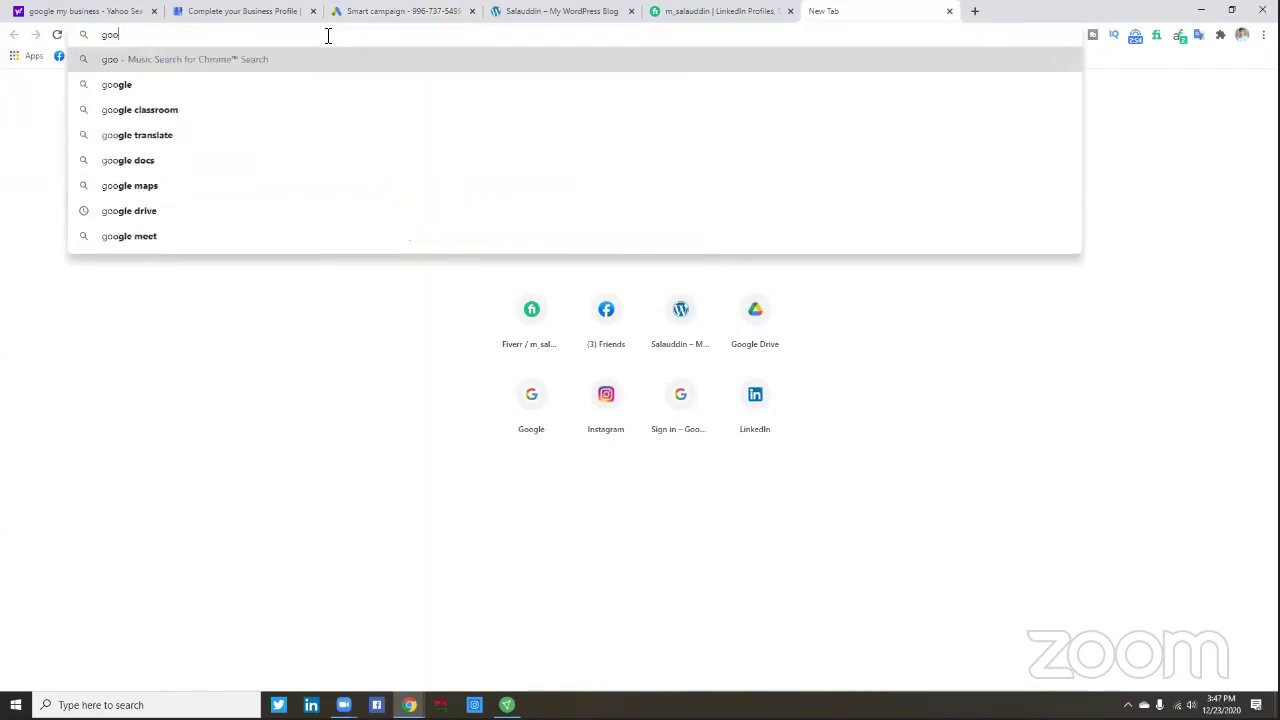
type("gle")
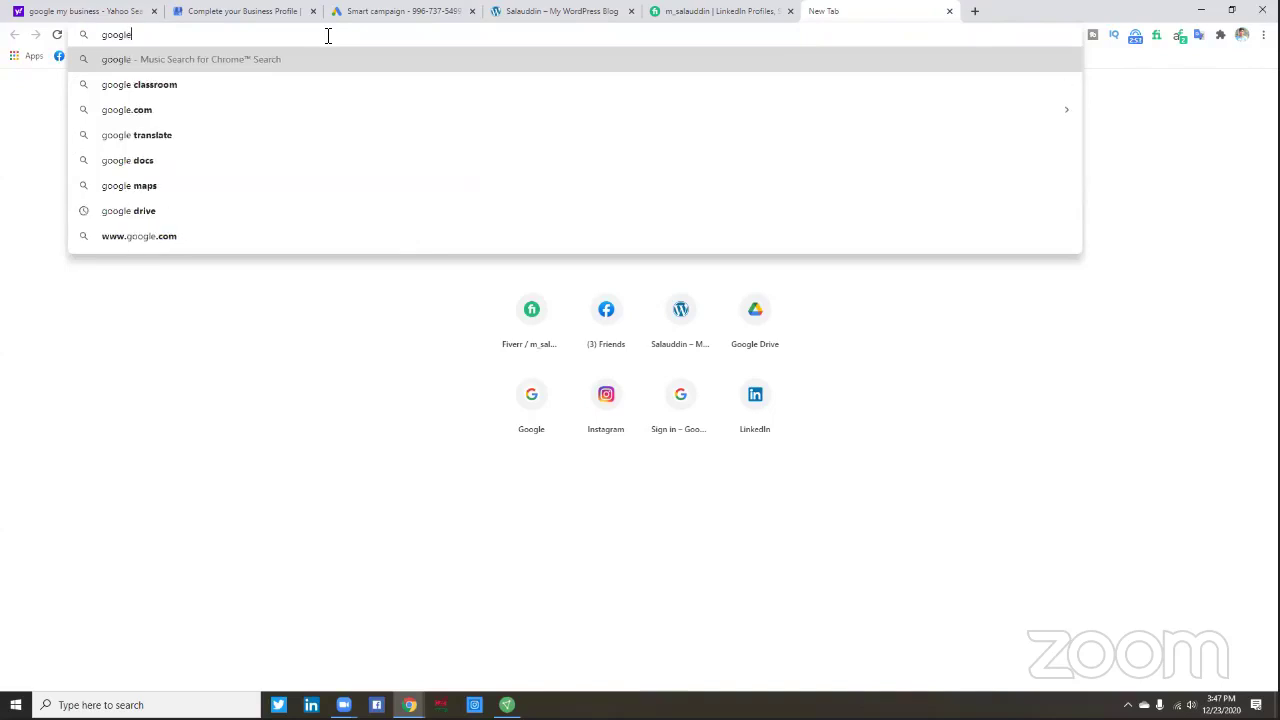
type(".com")
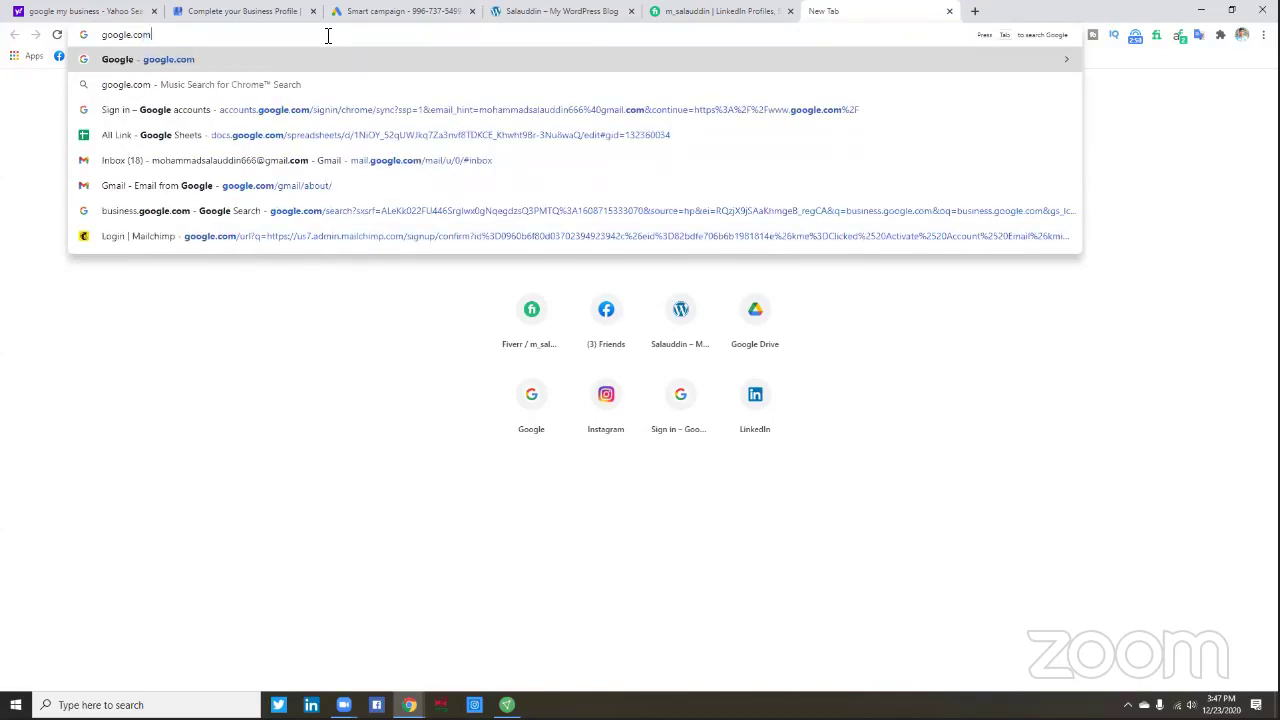
key("Return")
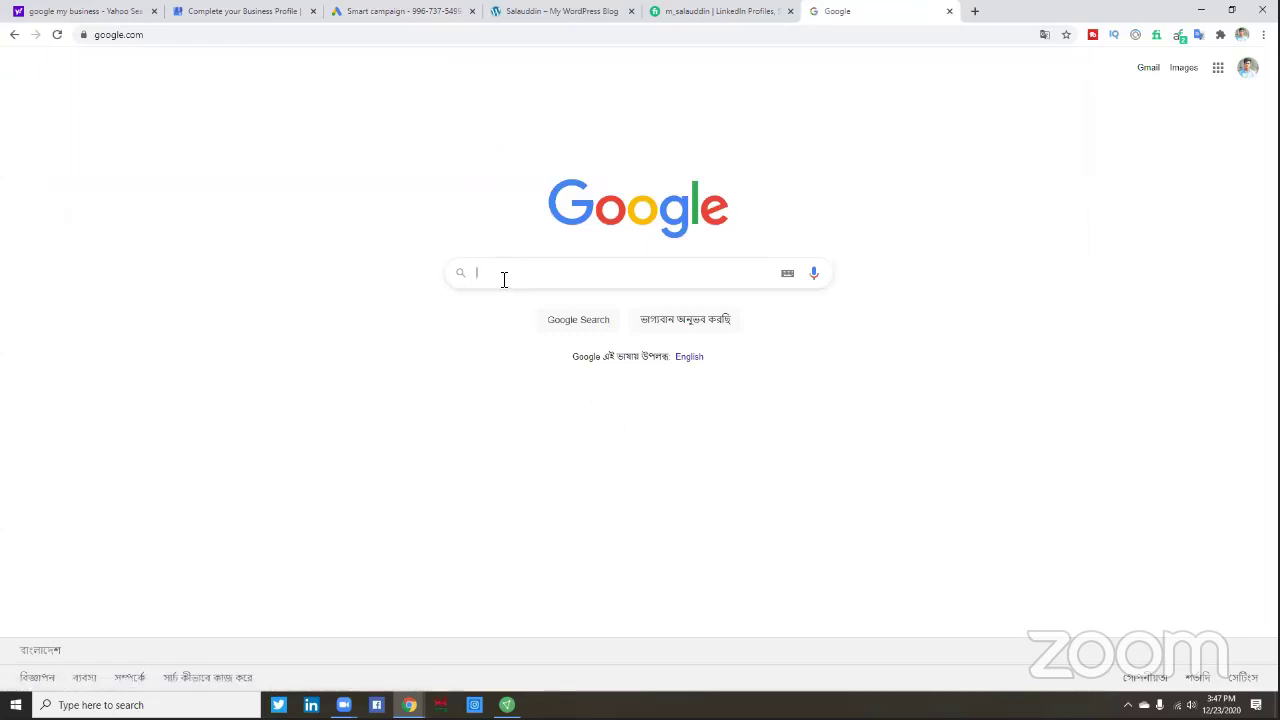
left_click(500, 277)
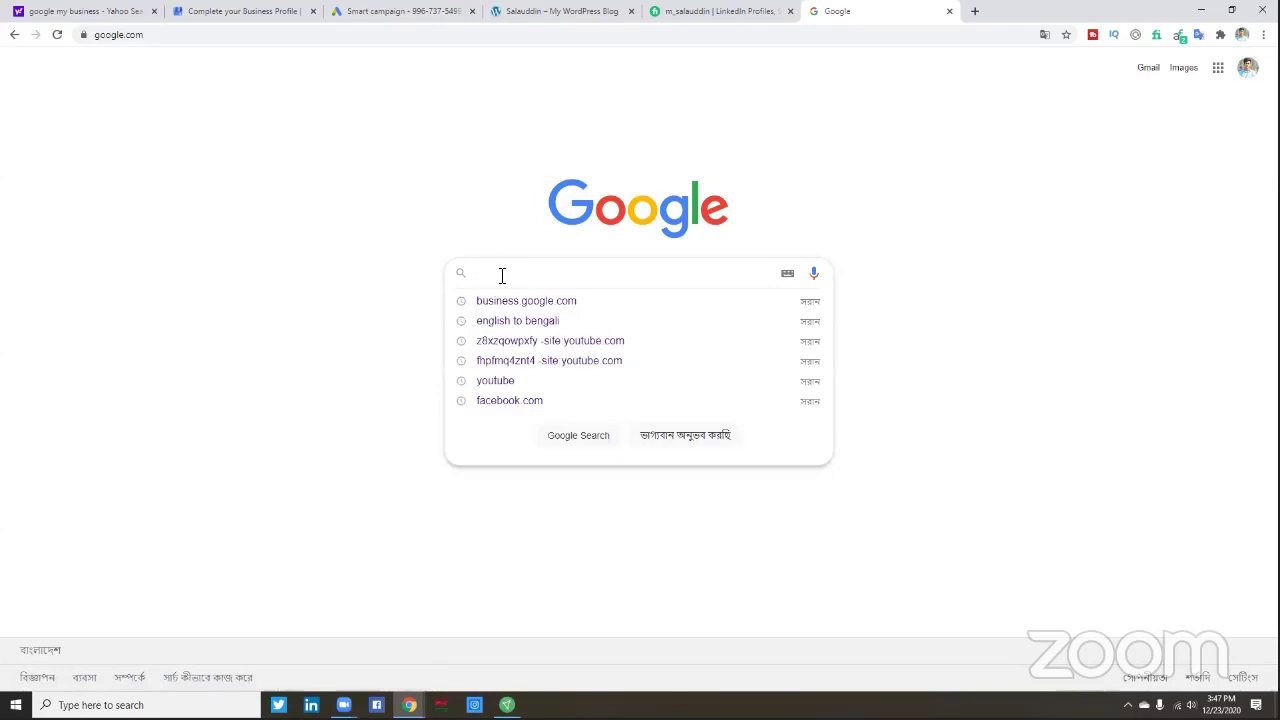
left_click(1219, 76)
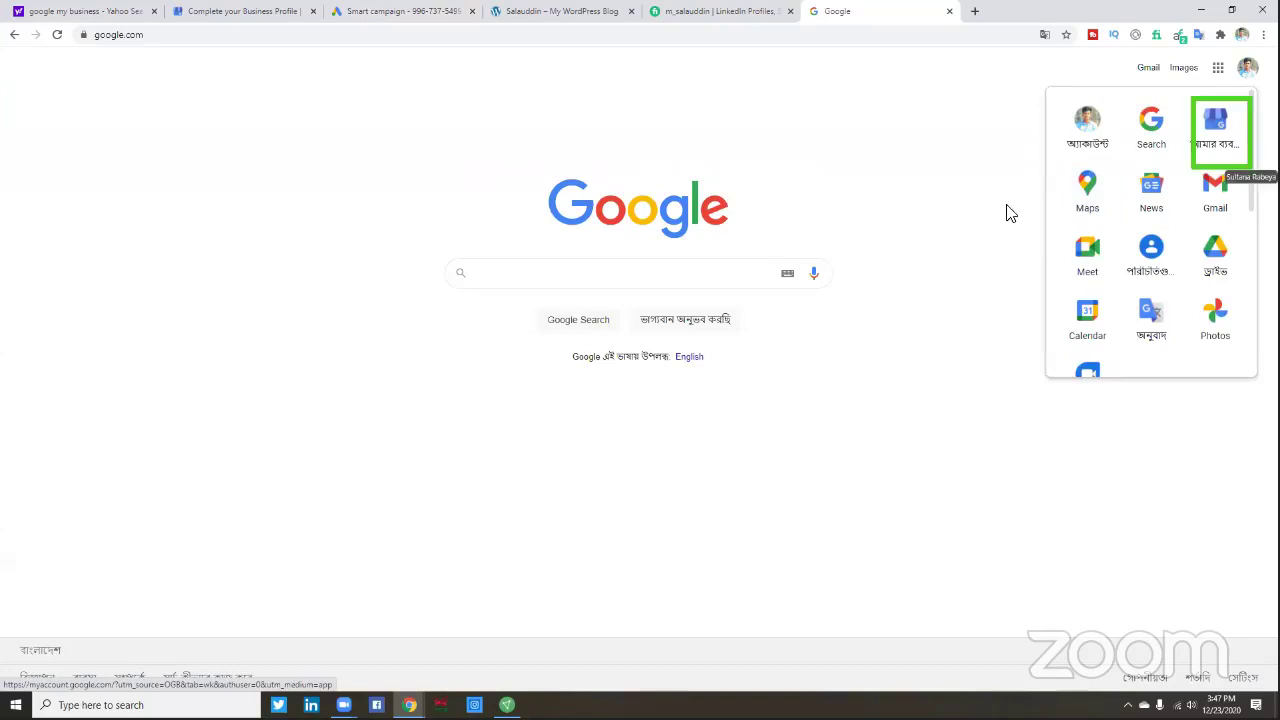
left_click(1217, 126)
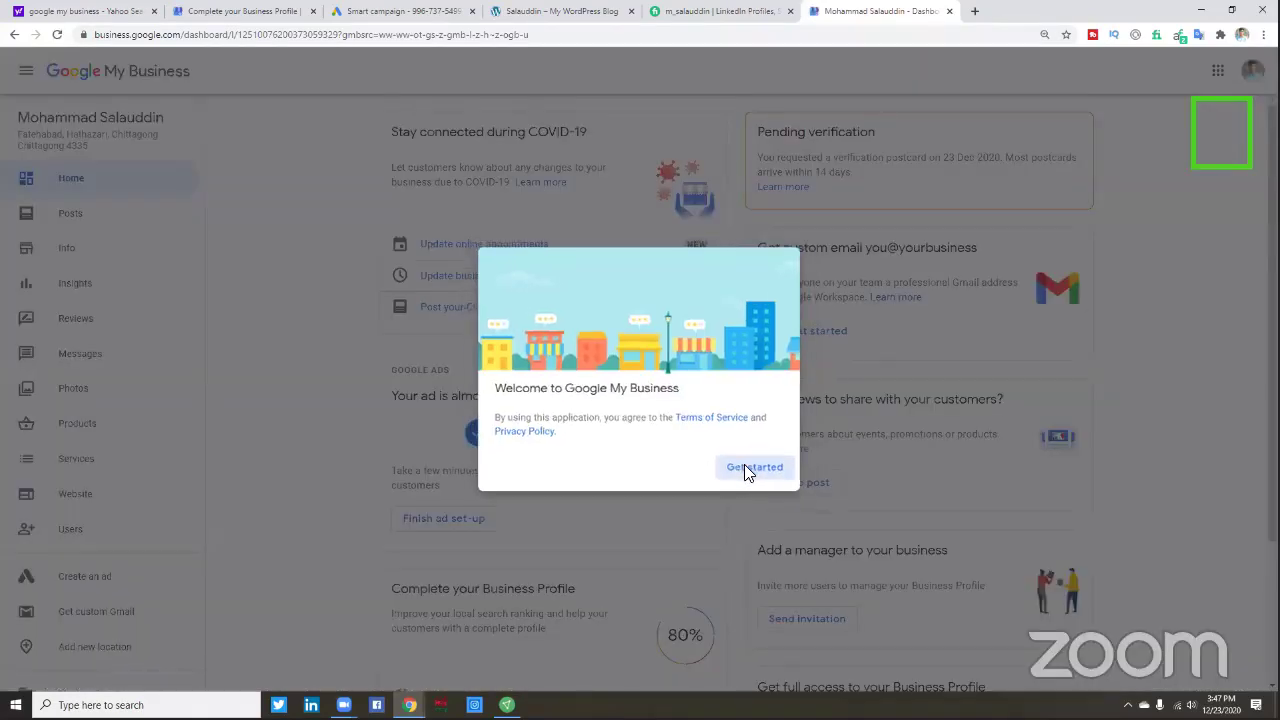
- Dismiss the Welcome to Google My Business dialog and review the 80% profile completion card
left_click(746, 464)
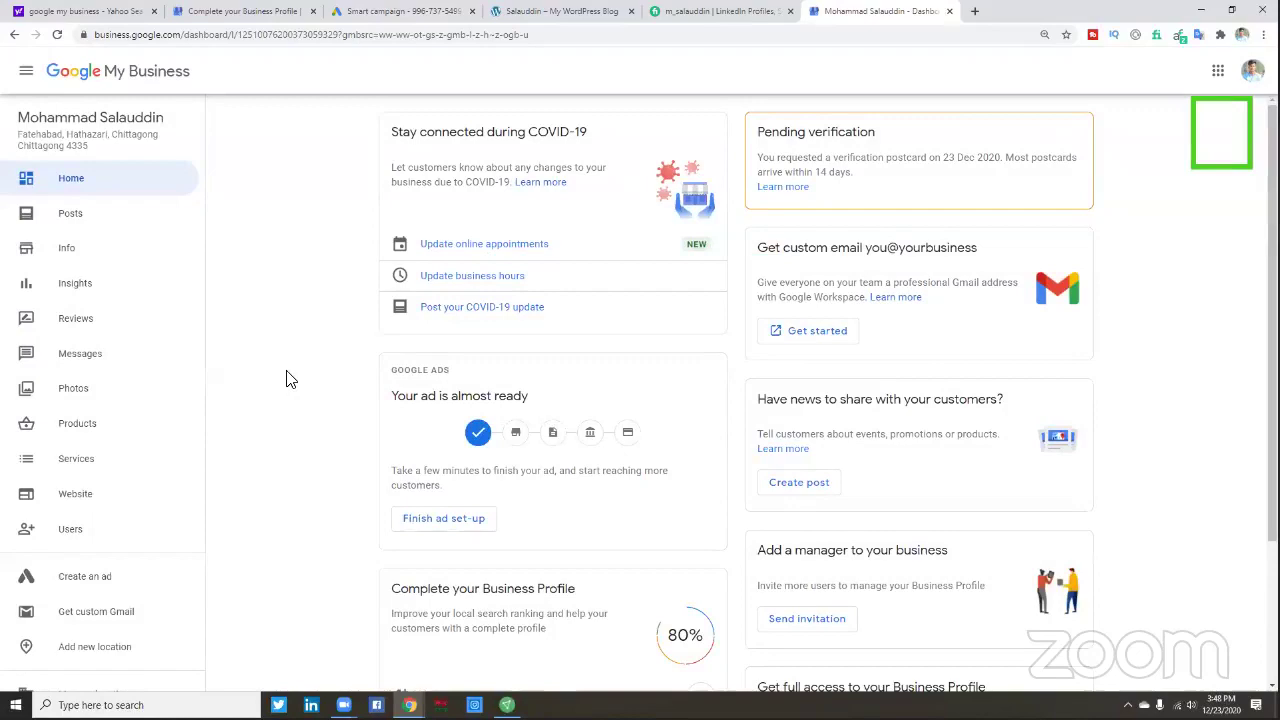
scroll(285, 378, "down", 2)
scroll(290, 378, "up", 1)
scroll(290, 378, "up", 1)
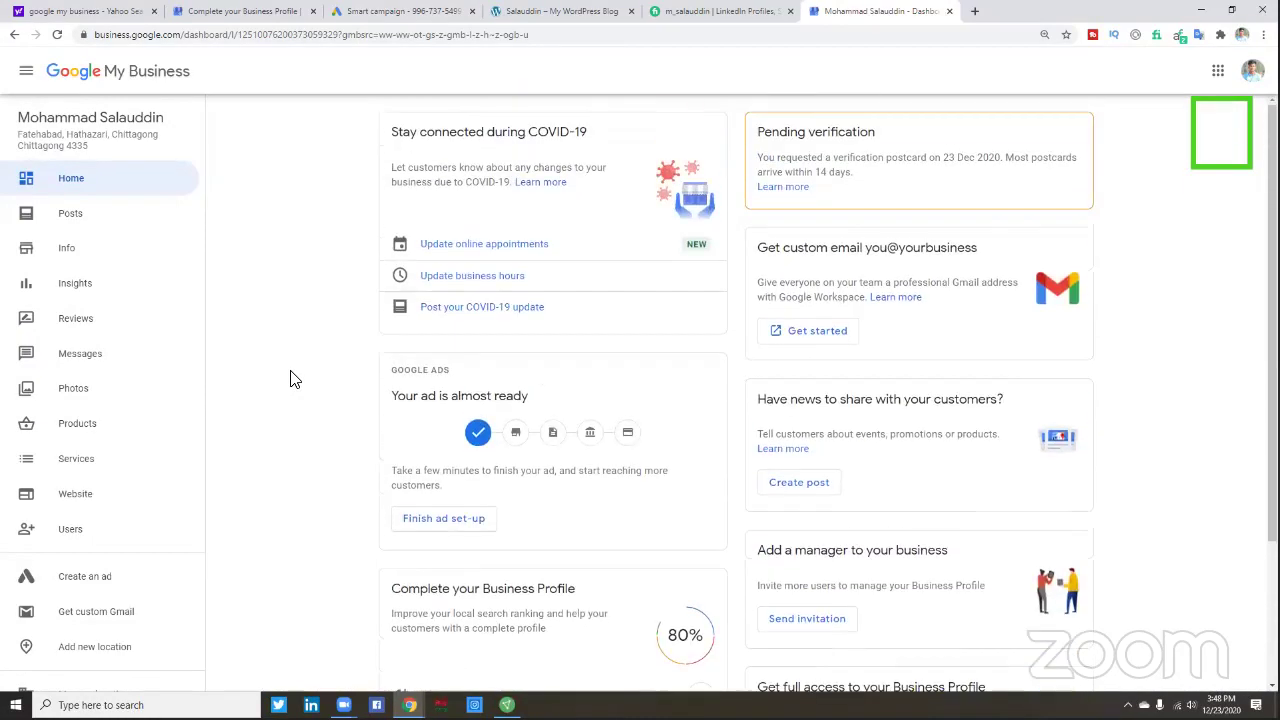
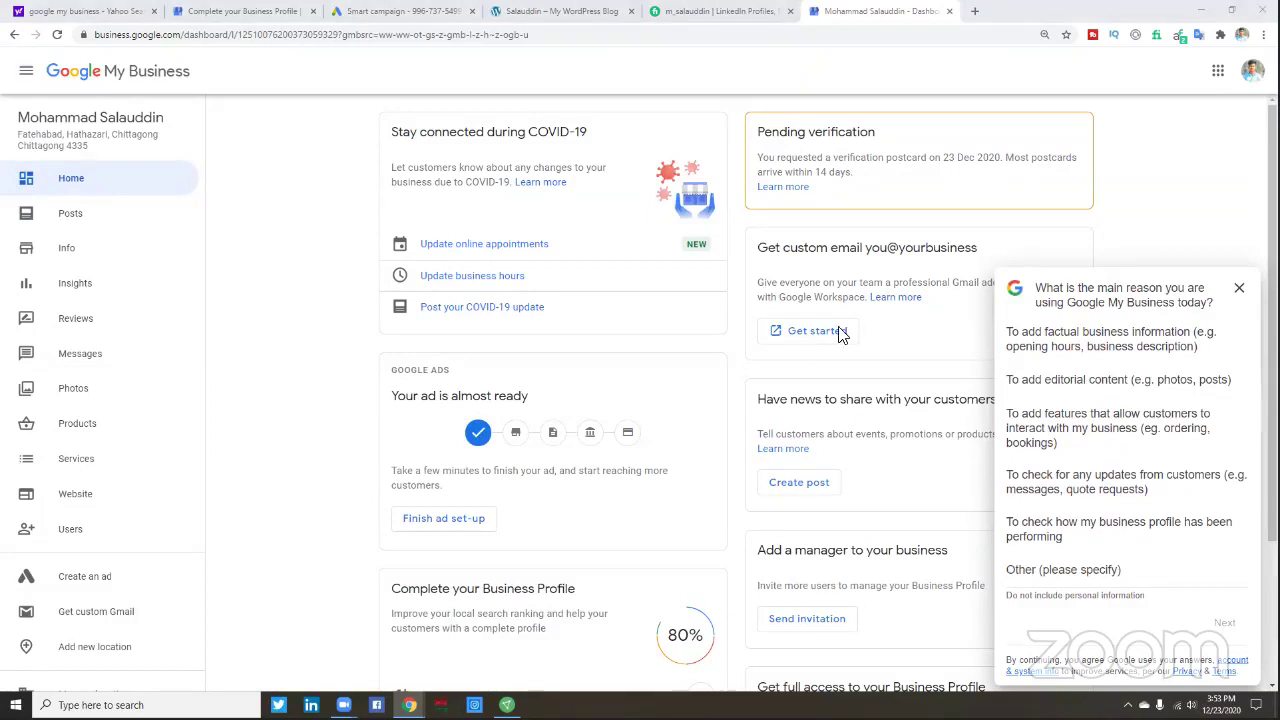
- Dismiss the business-reasons survey and start the custom business email signup
left_click(1240, 293)
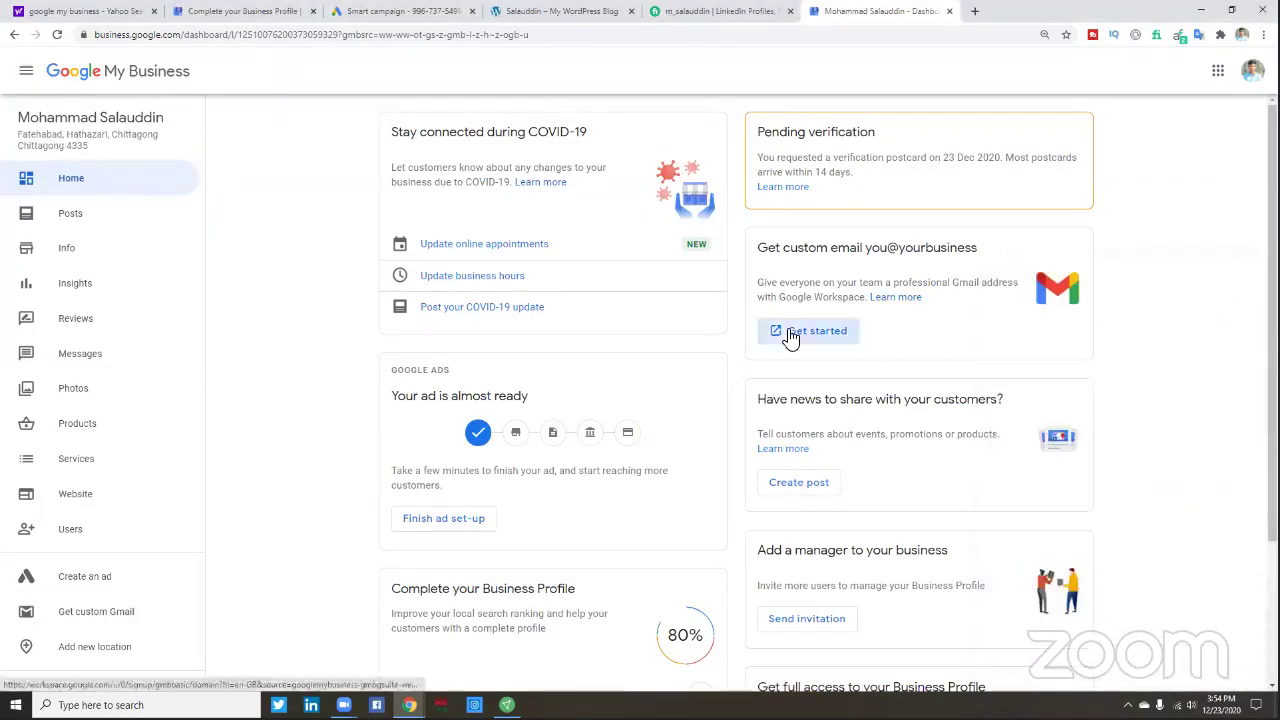
left_click(790, 336)
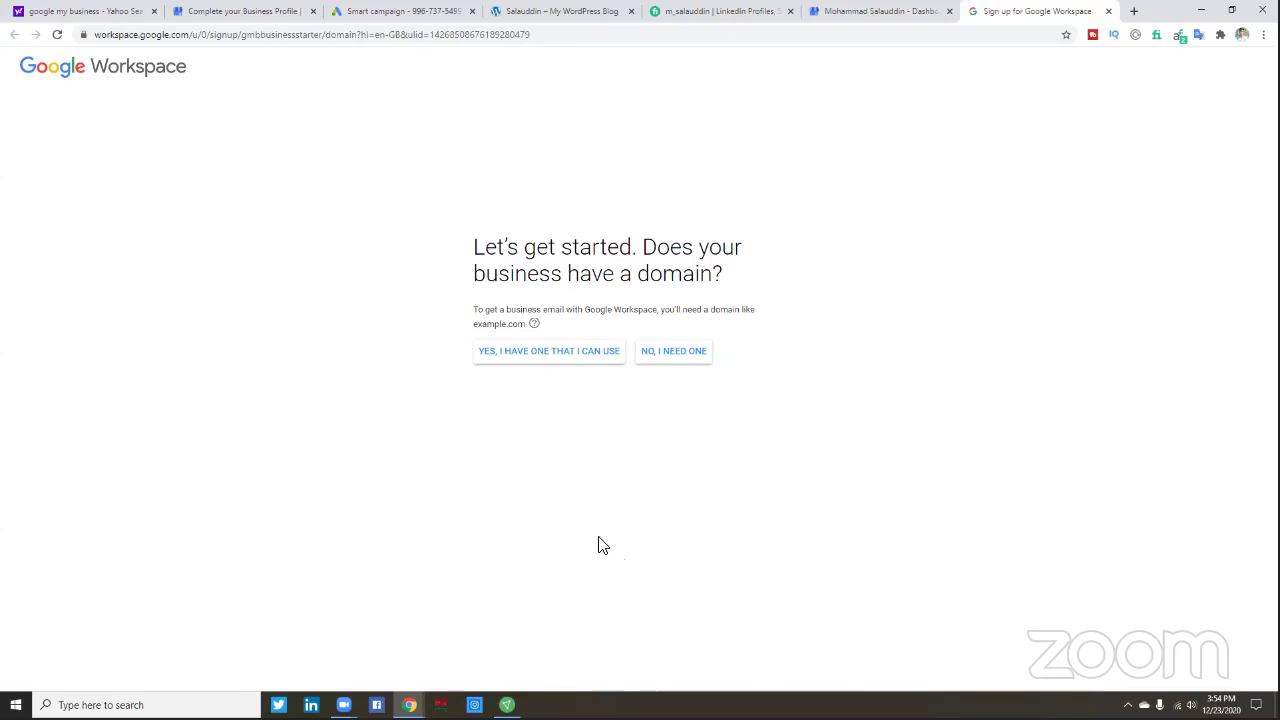
- Declare an existing domain and submit hellobd.xyz as the business domain
key("ctrl+plus")
key("ctrl+plus")
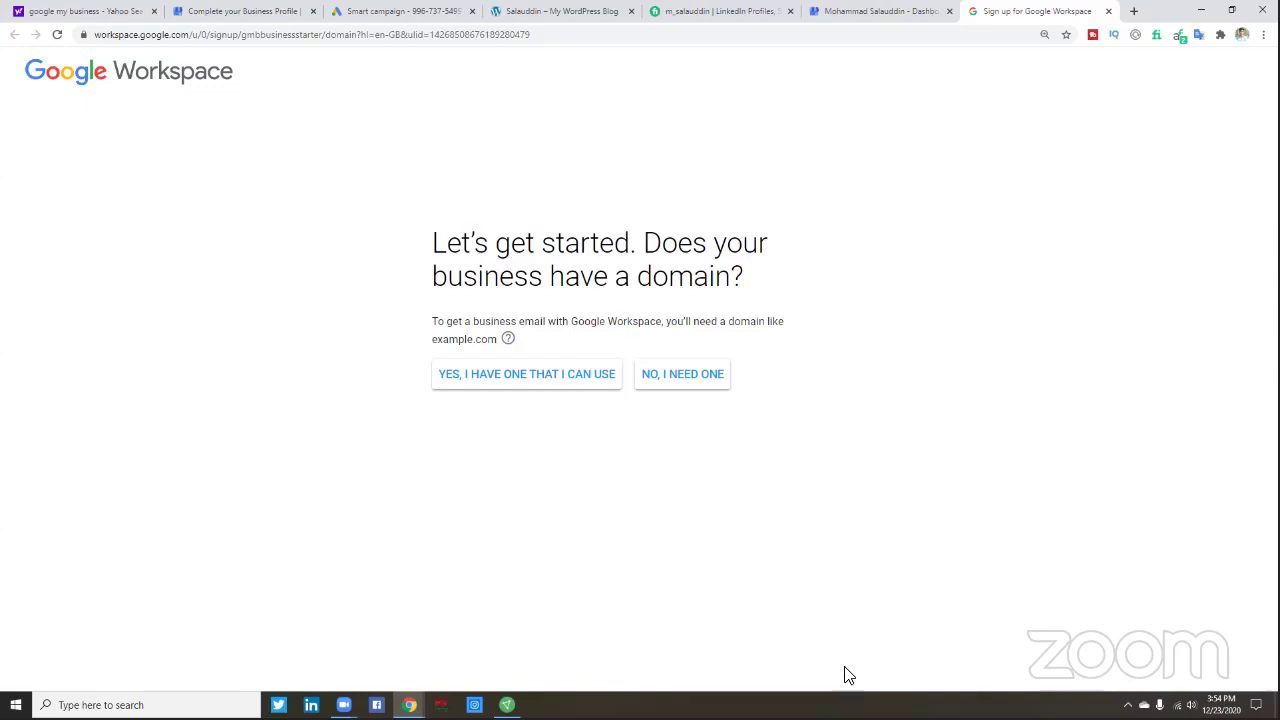
left_click(530, 376)
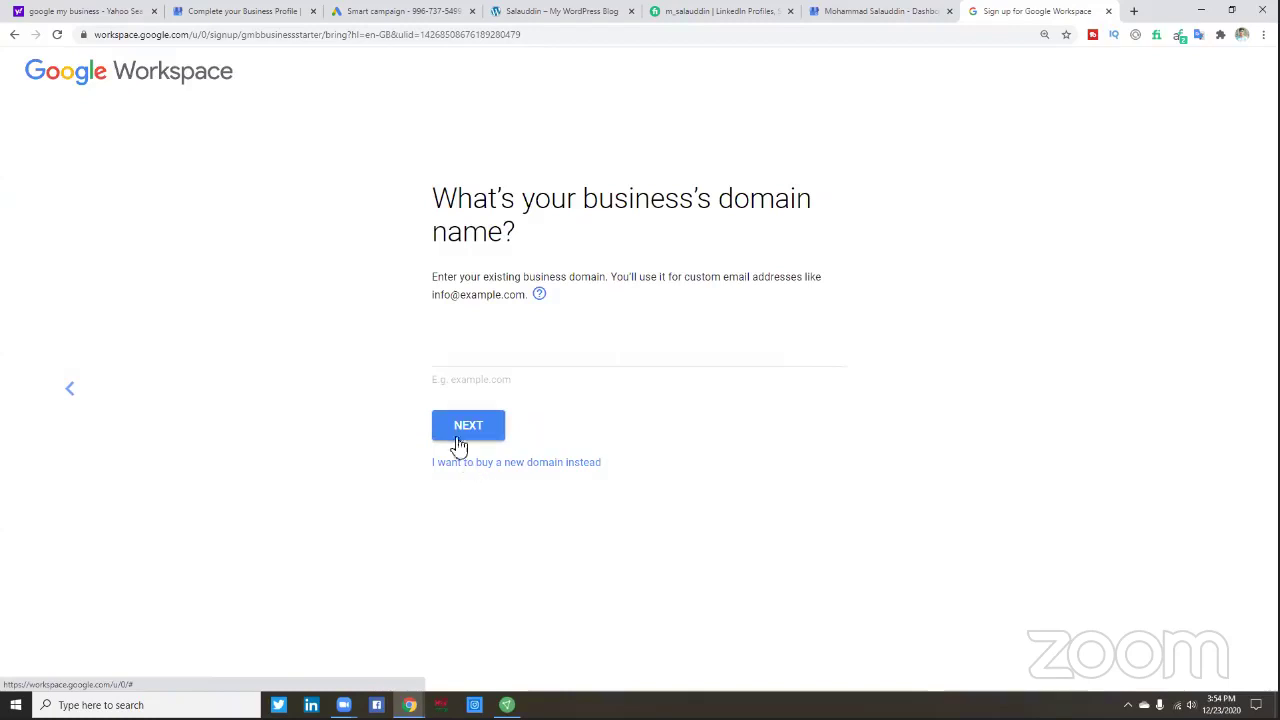
left_click(474, 352)
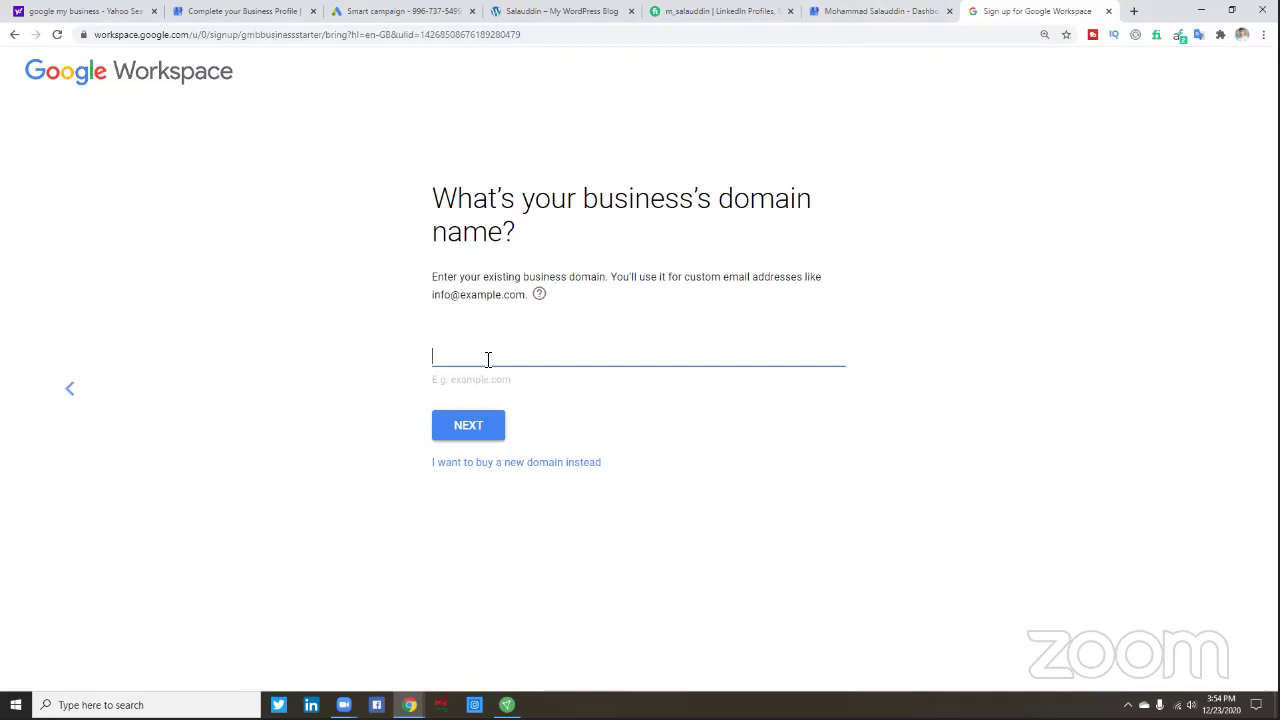
type("hellobd.")
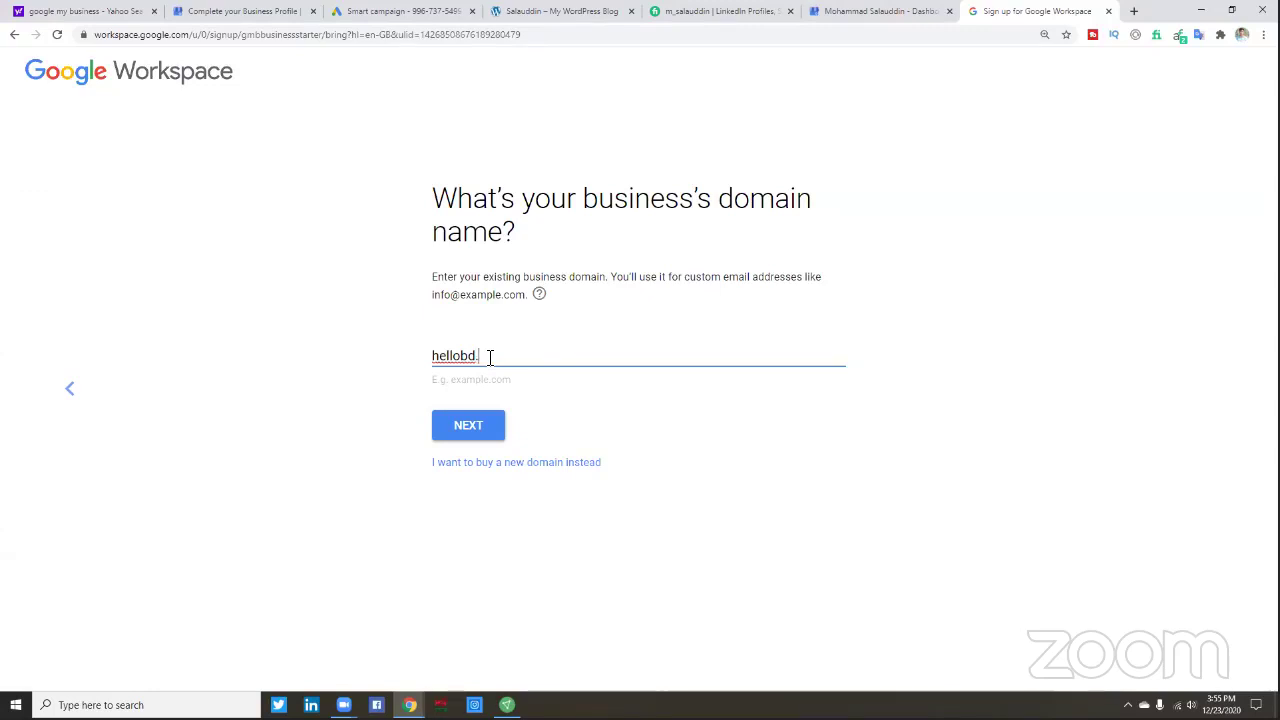
type("xyz")
left_click(480, 430)
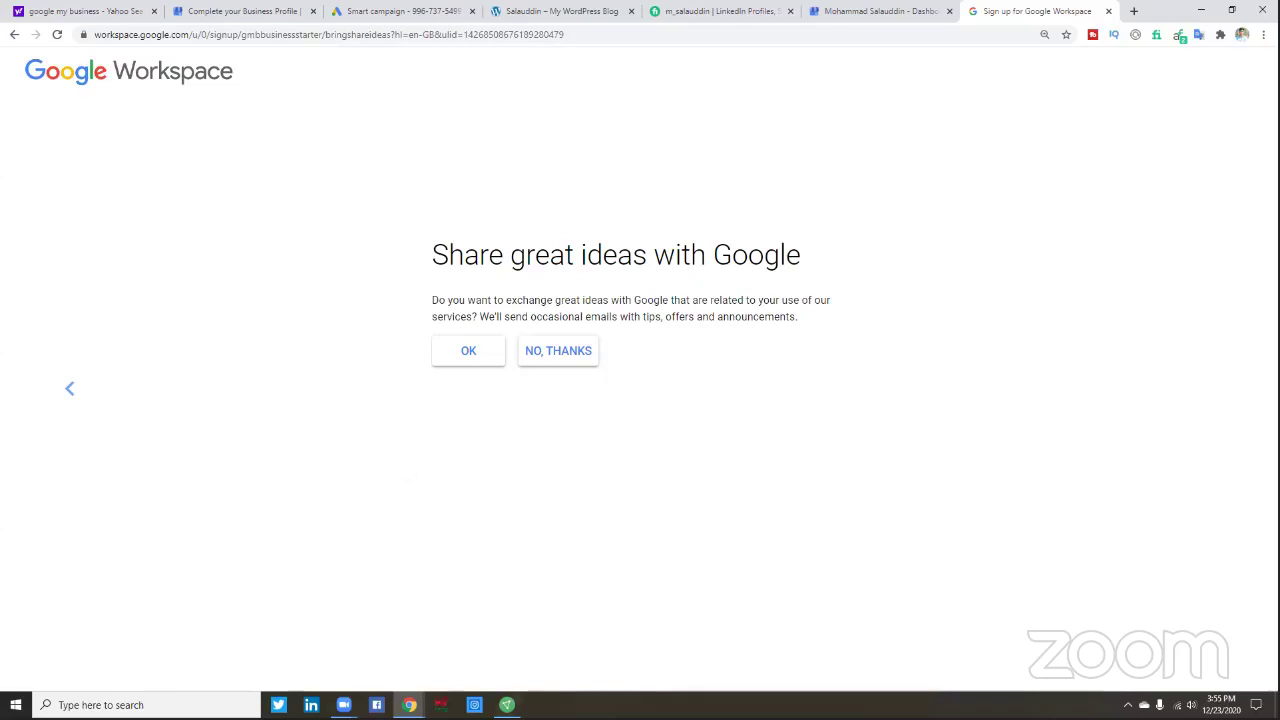
- Enlarge the page and accept occasional tips and offers emails from Google
key("ctrl+plus")
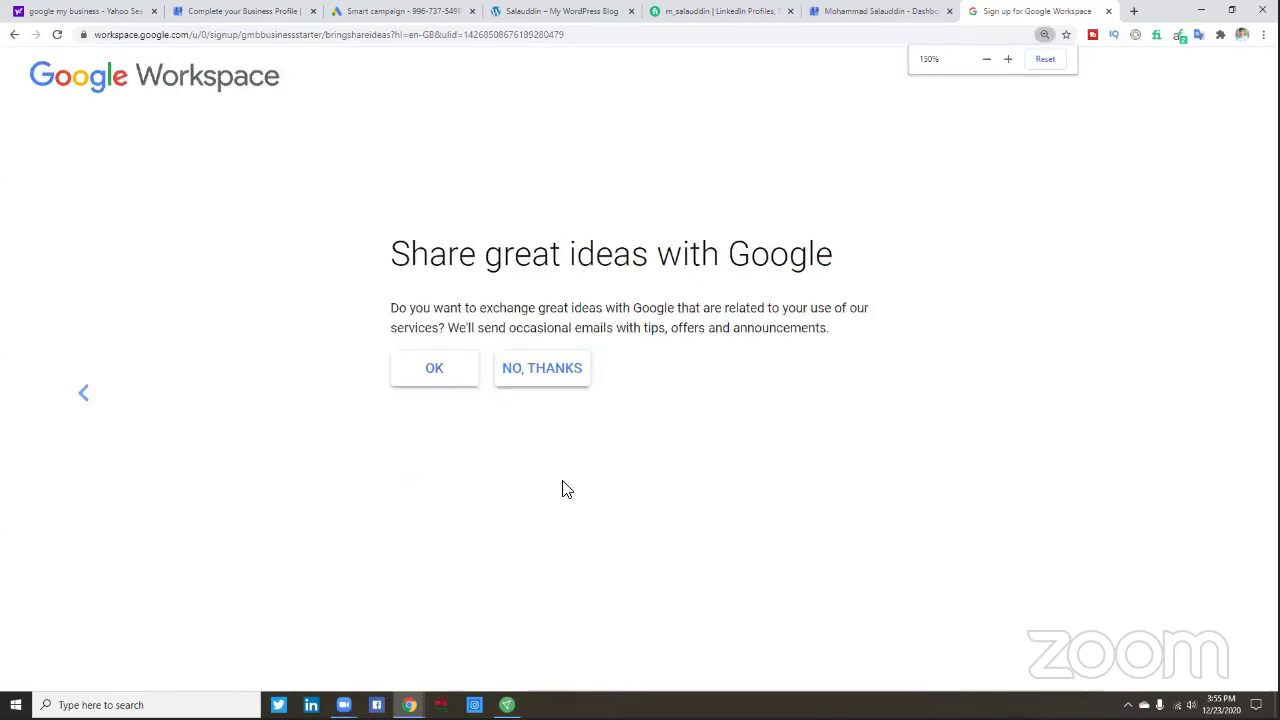
key("ctrl+plus")
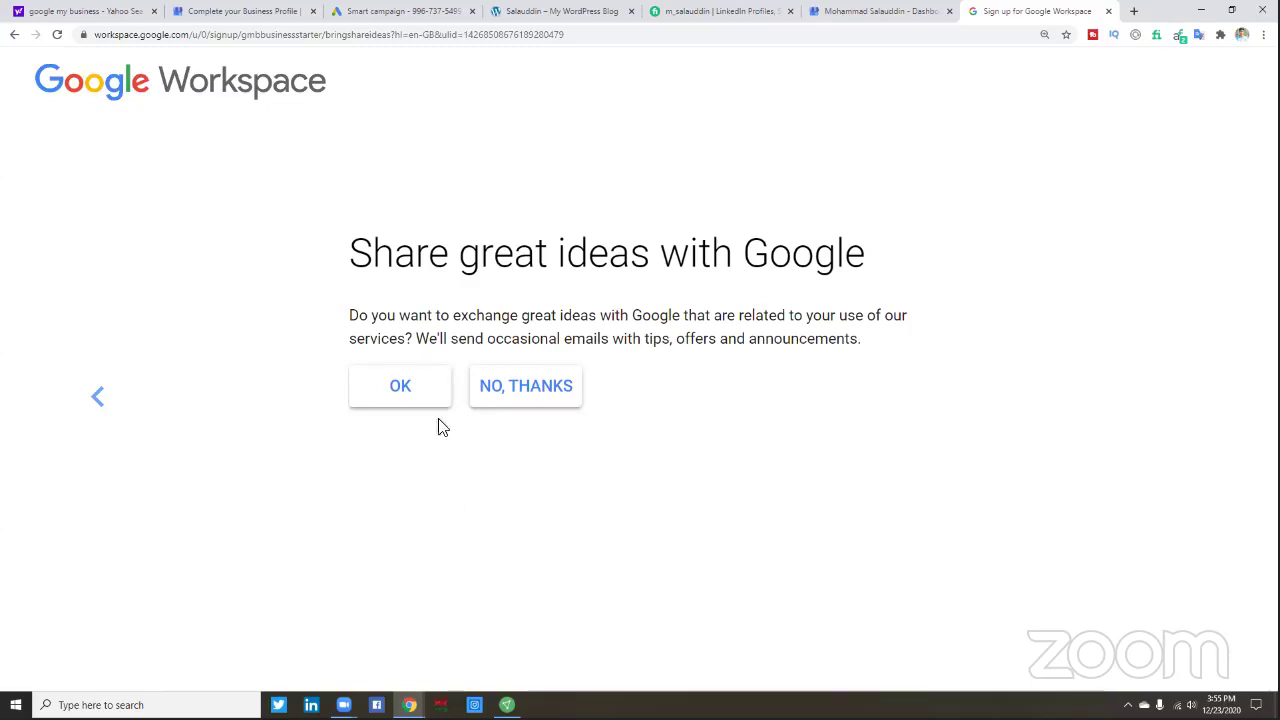
left_click(408, 385)
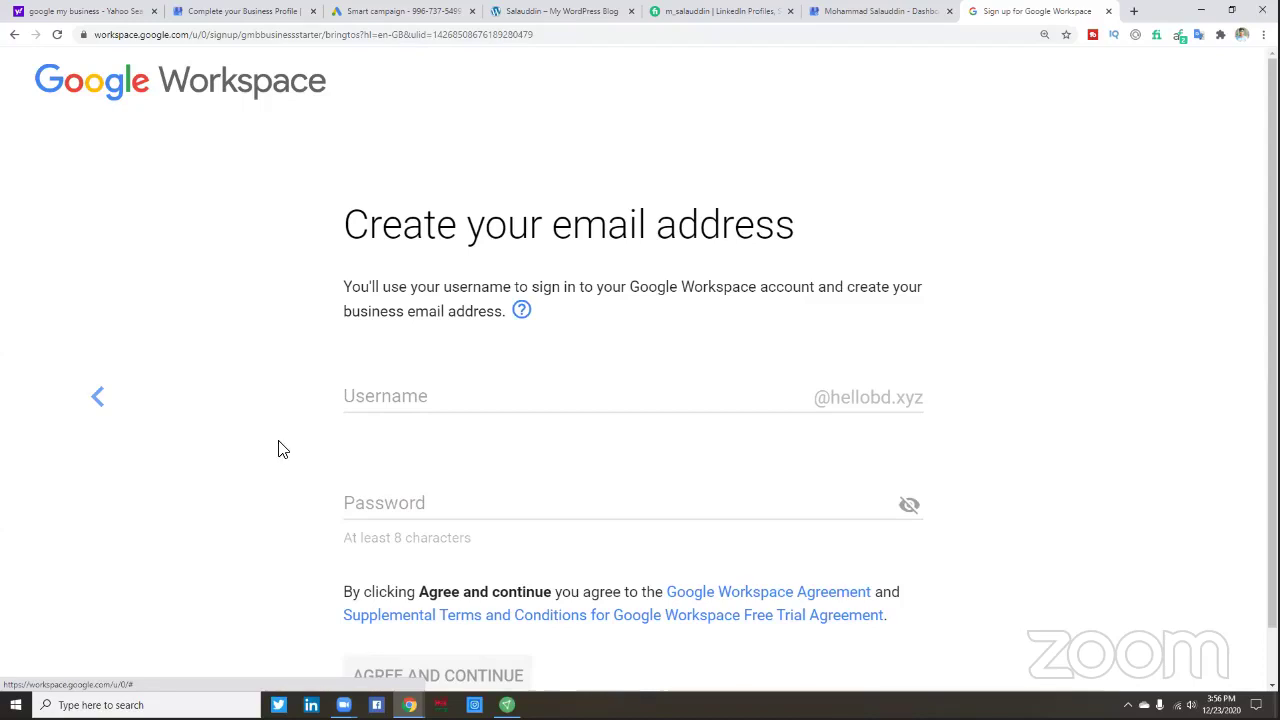
left_click(386, 397)
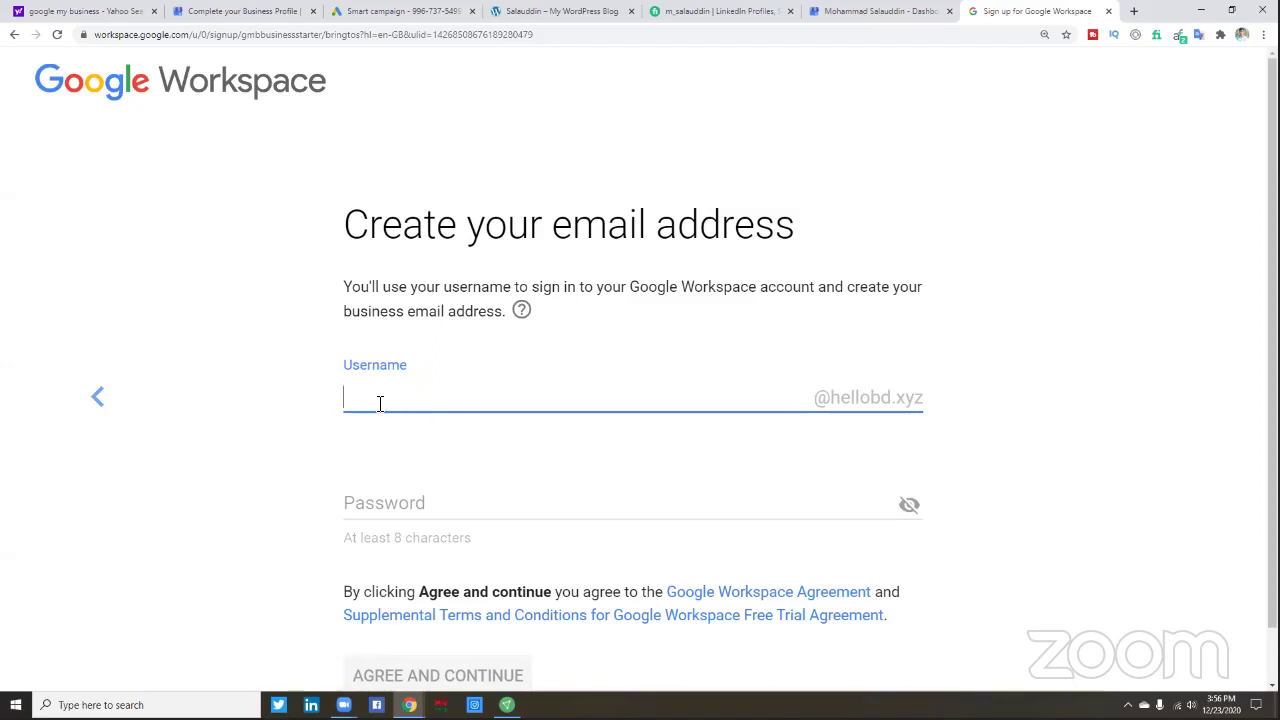
type("Sa")
key("BackSpace")
key("BackSpace")
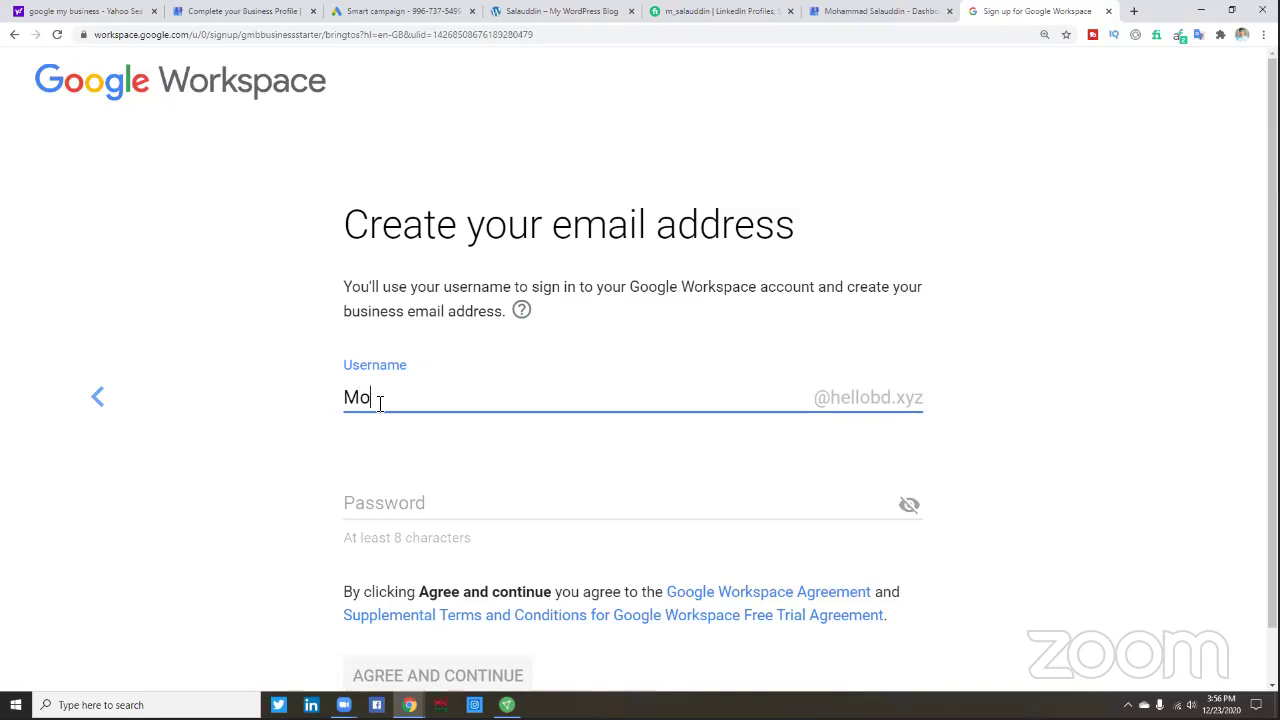
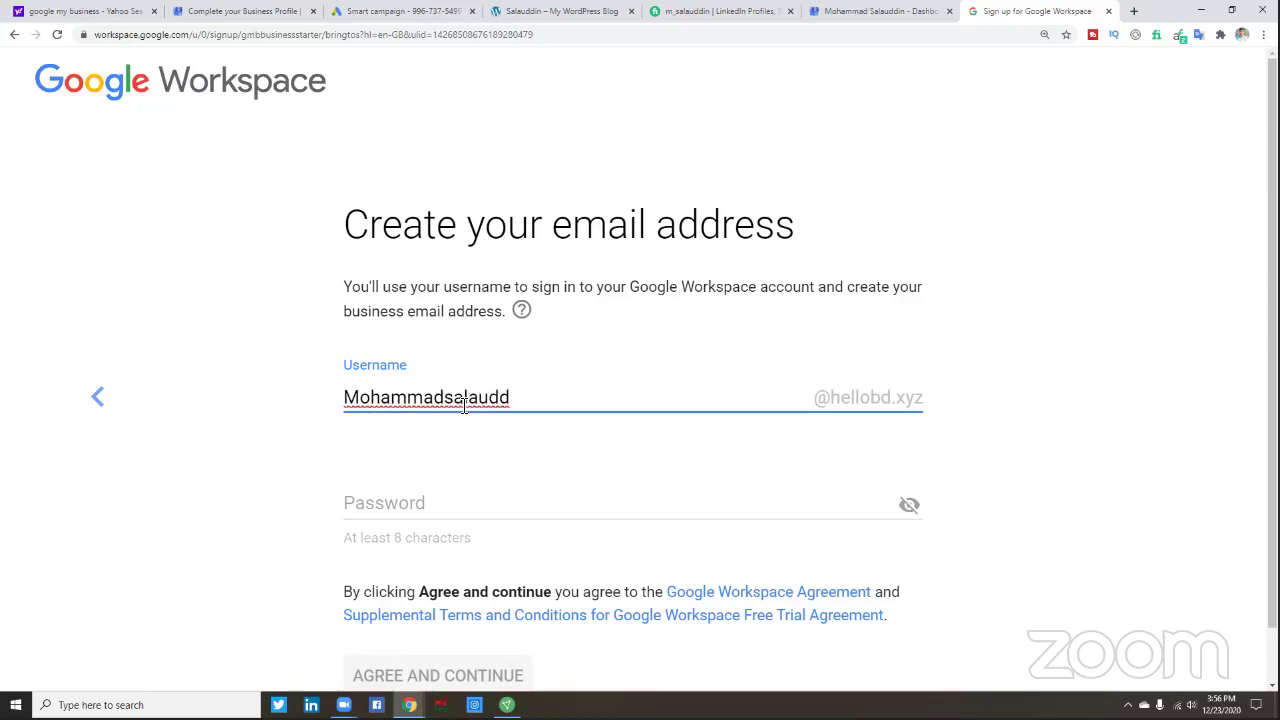
left_click(447, 398)
left_click(494, 404)
type("d")
scroll(644, 403, "down", 1)
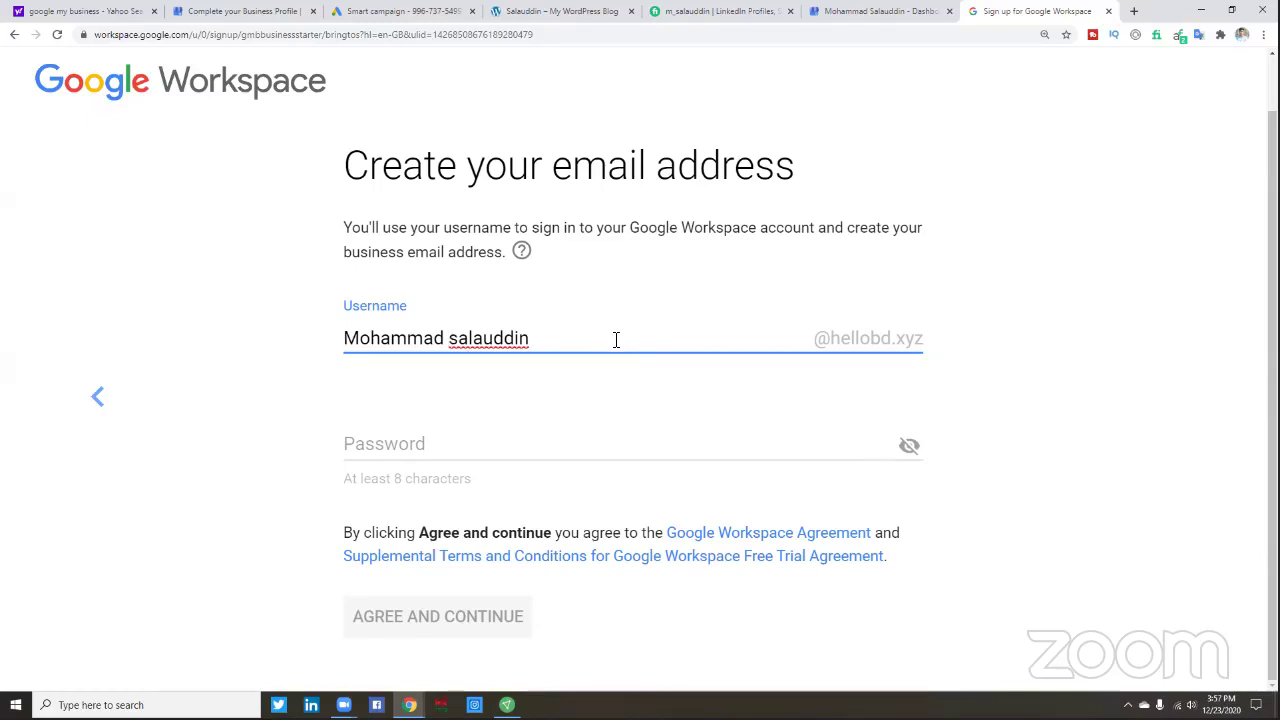
- Remove the disallowed space from the username and paste the account password
left_click(402, 447)
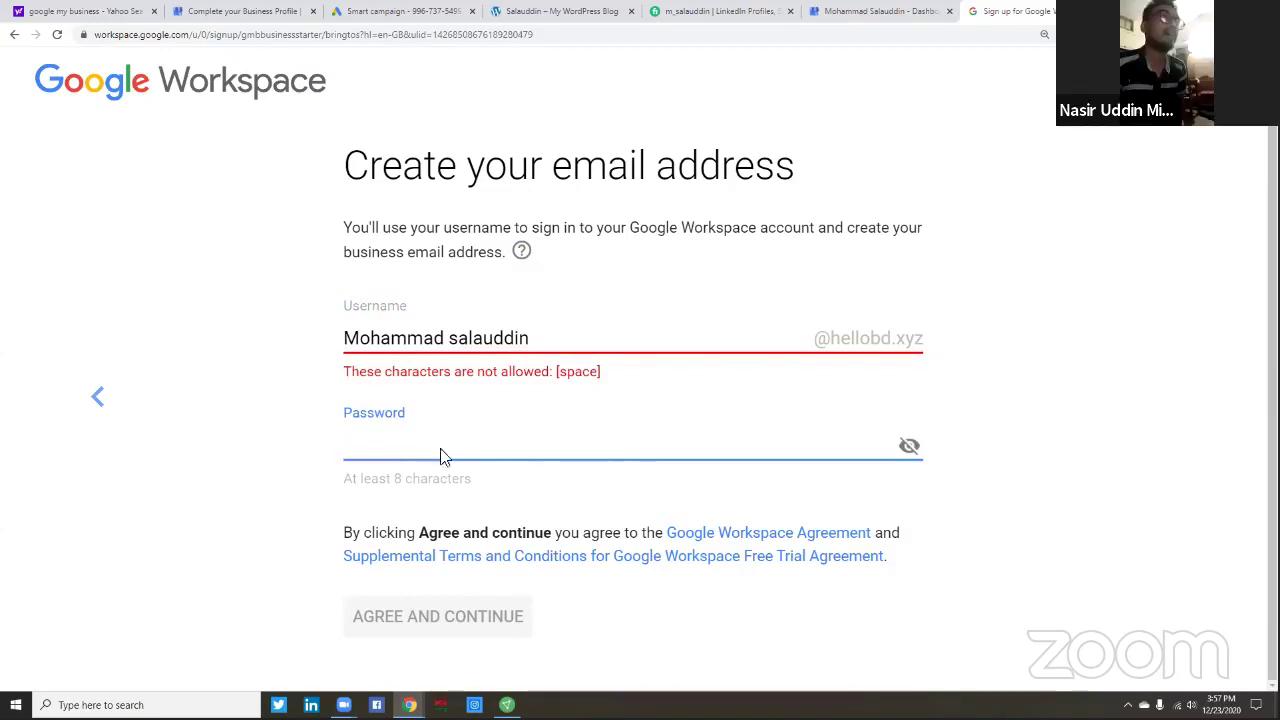
left_click(451, 342)
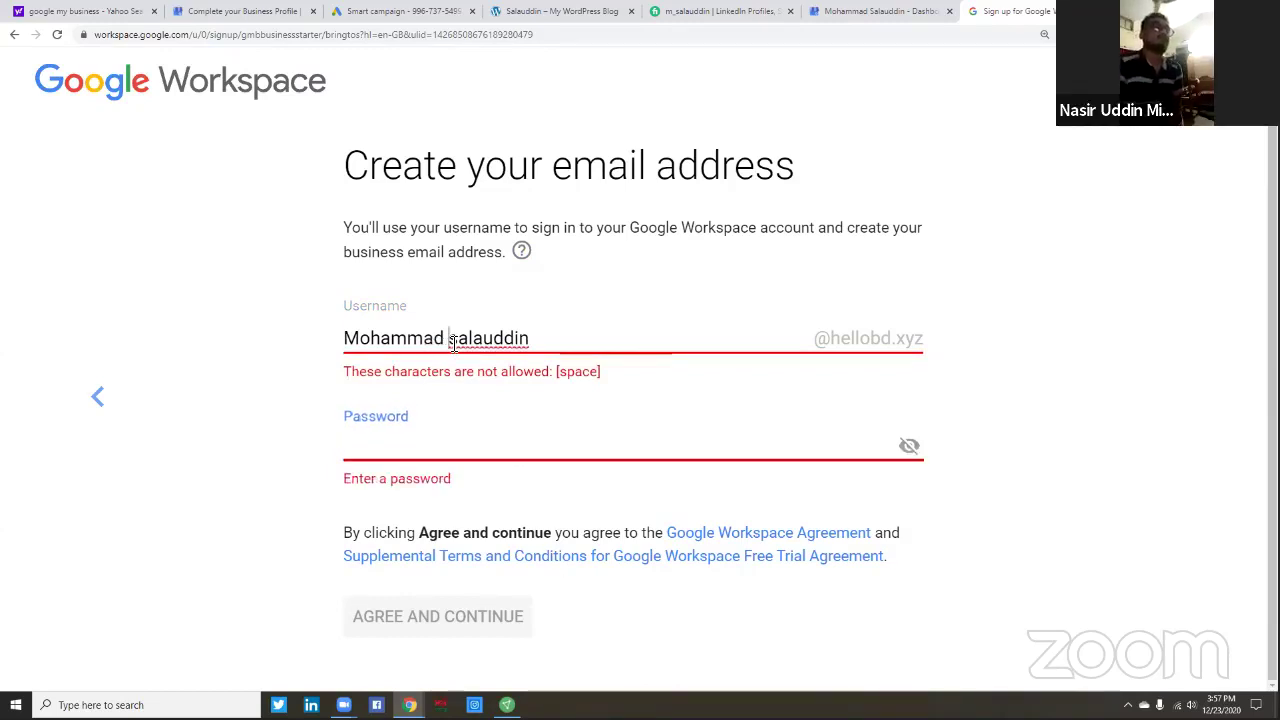
key("BackSpace")
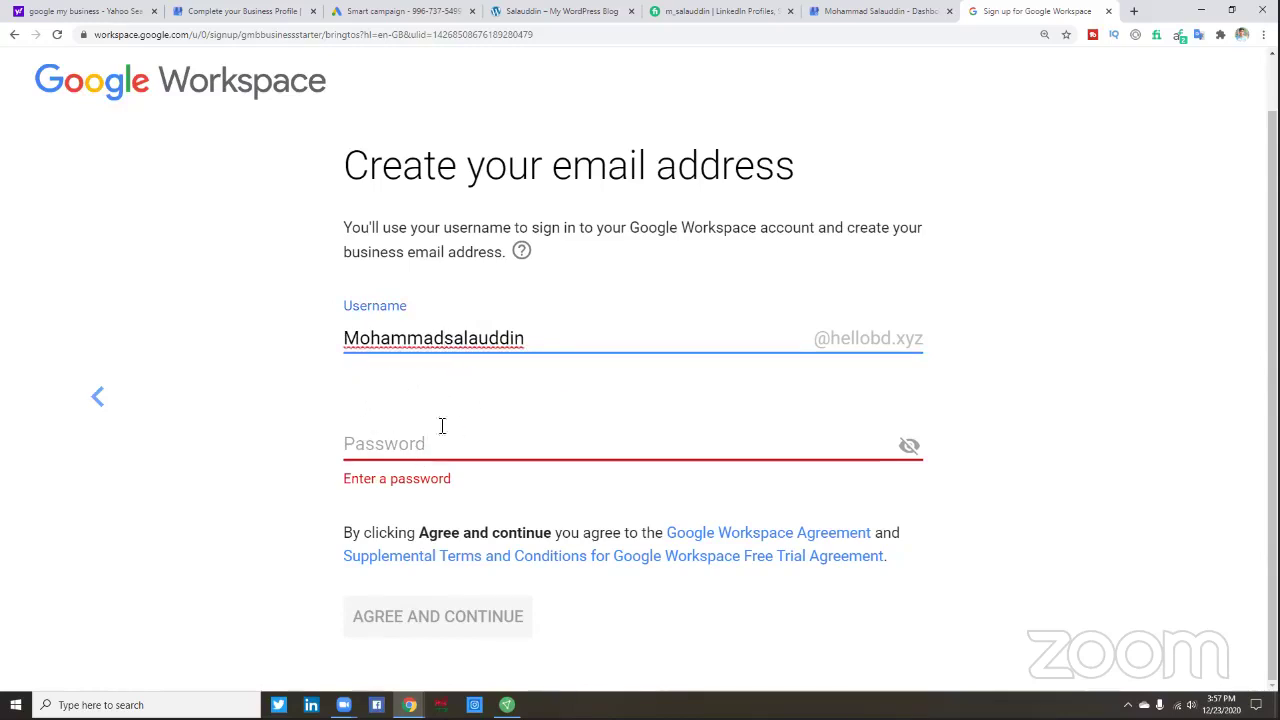
left_click(400, 443)
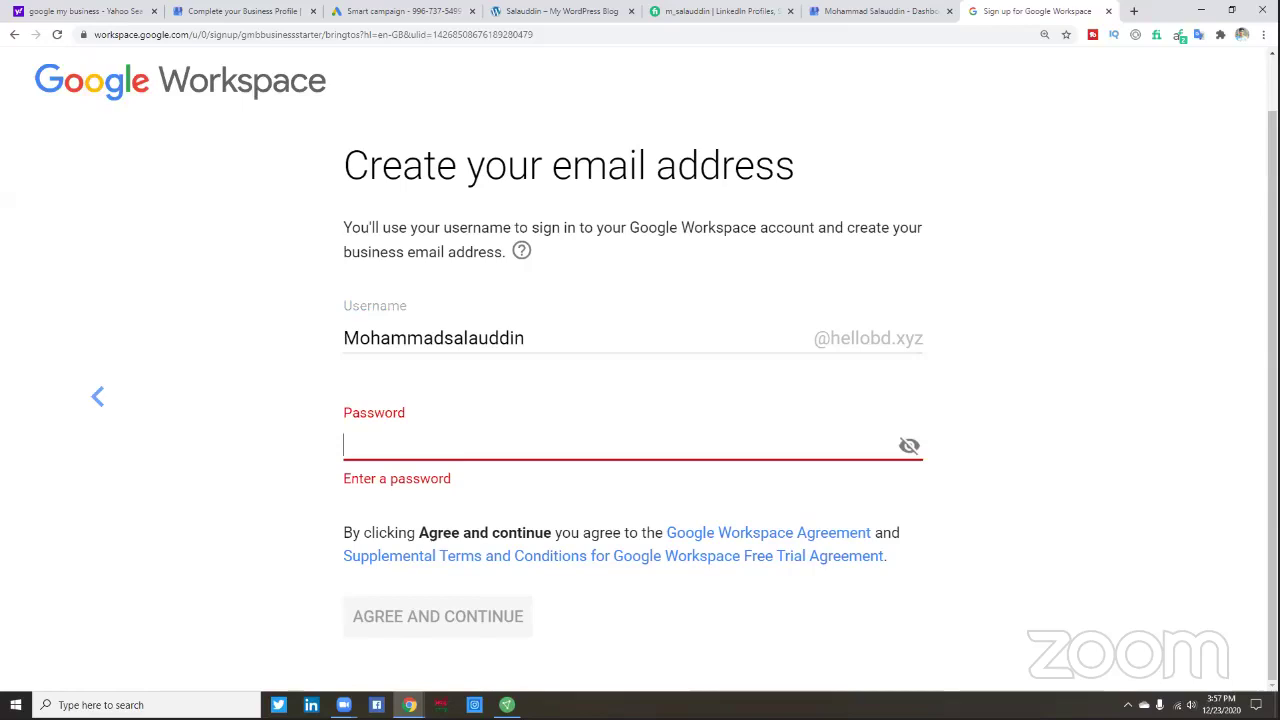
key("ctrl+v")
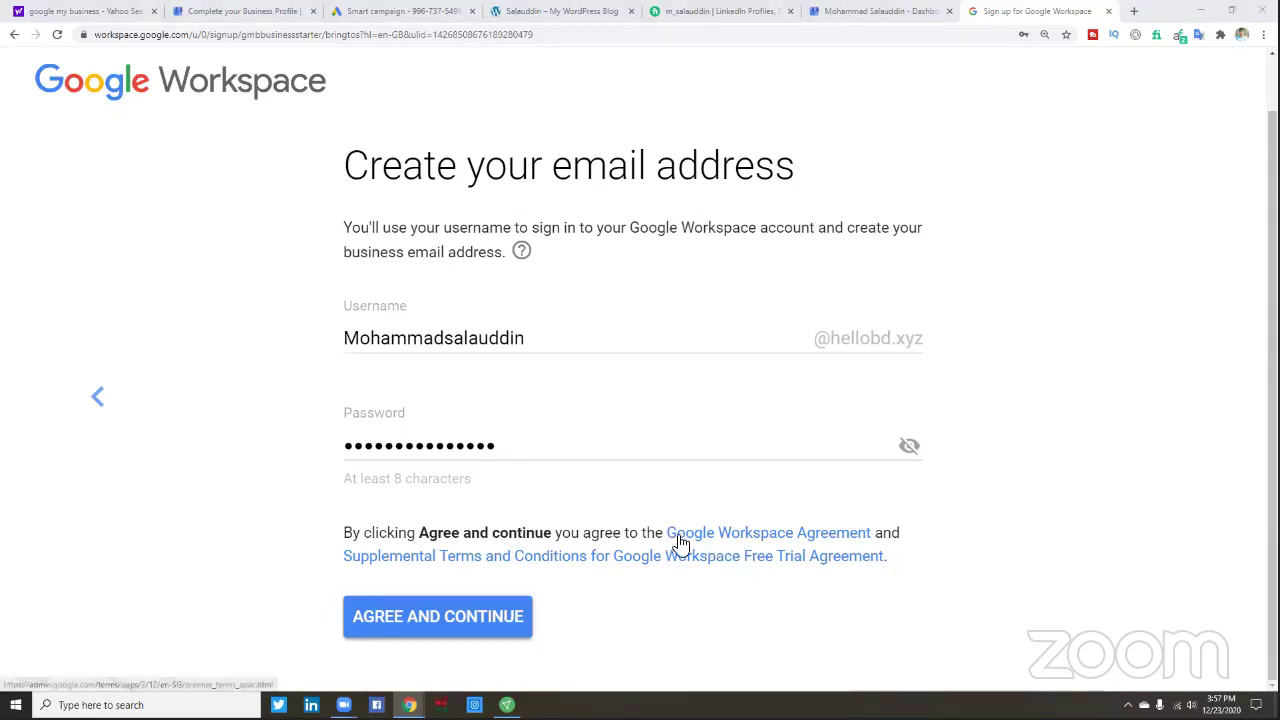
- Open the Google Workspace Agreement in a new tab, then return to the sign-up page
left_click(730, 555, "ctrl")
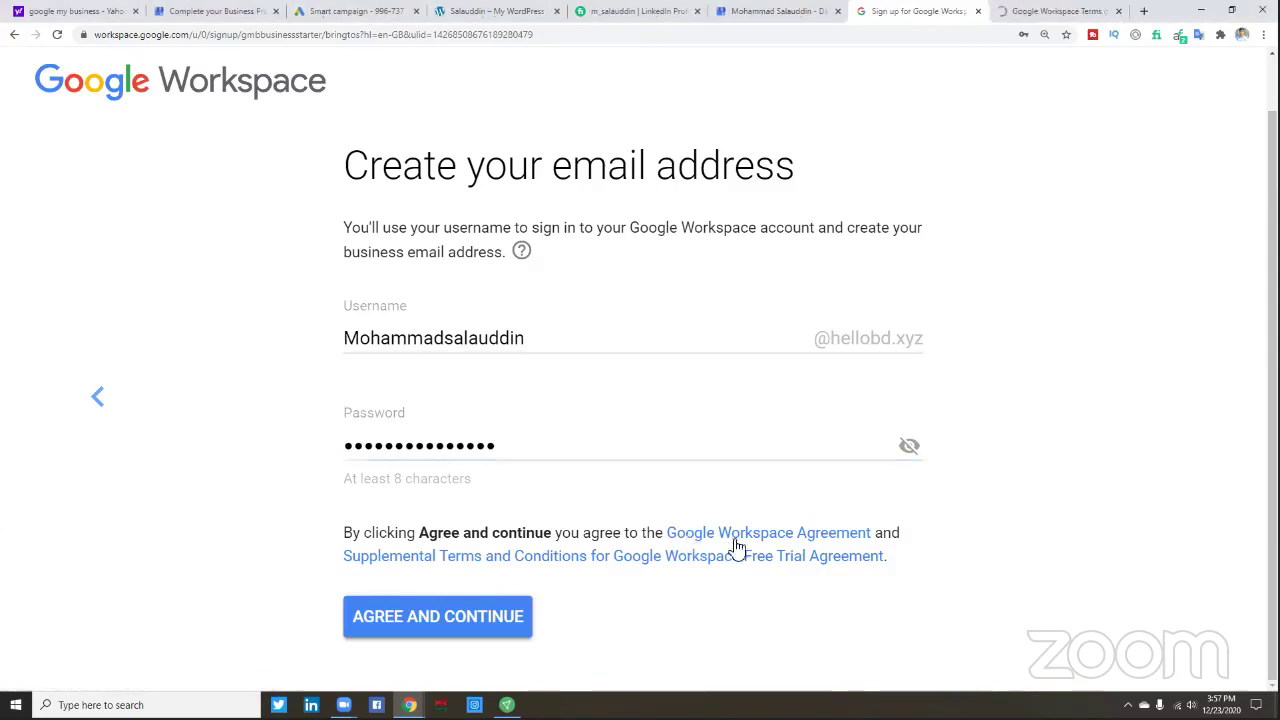
left_click(1035, 17)
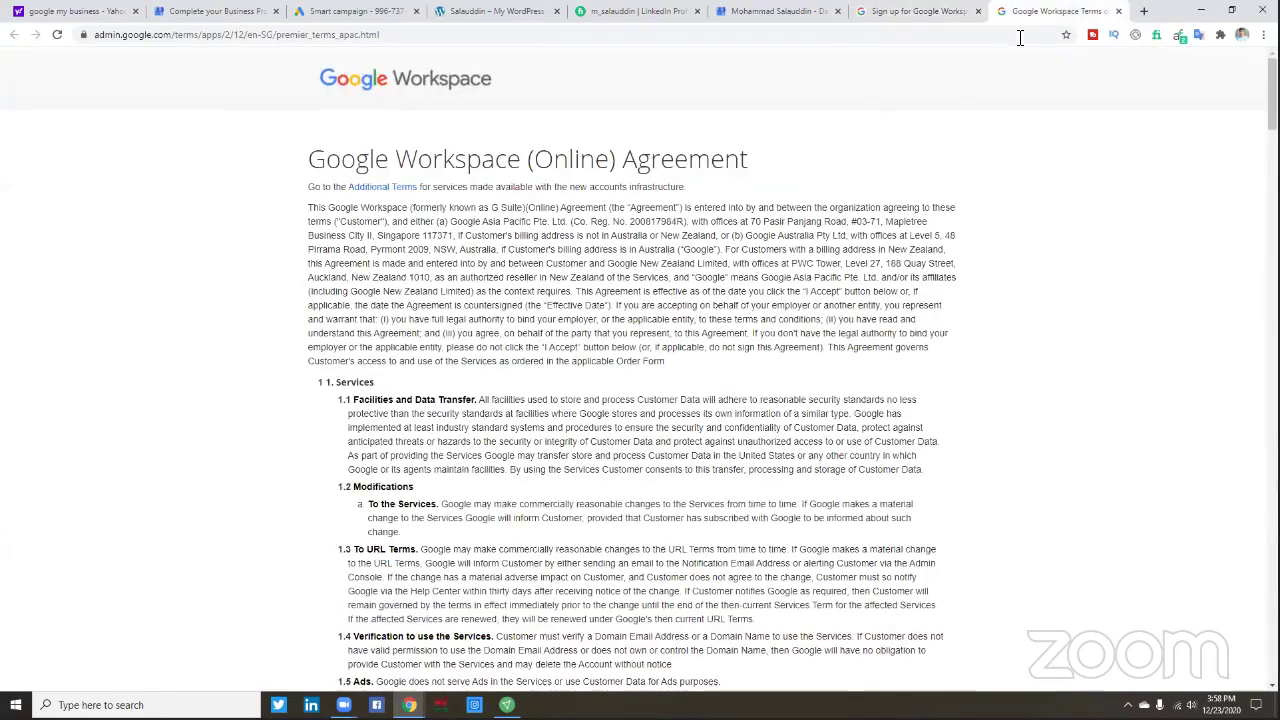
left_click(211, 13)
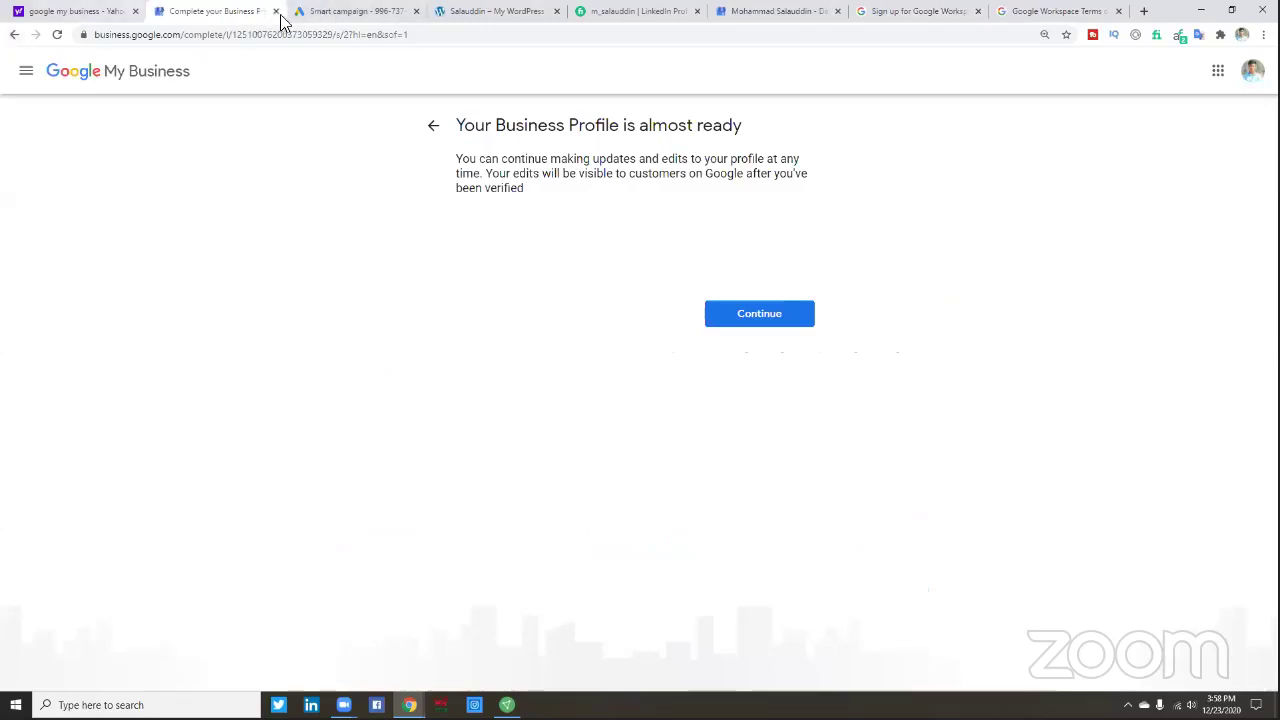
left_click(343, 13)
left_click(453, 12)
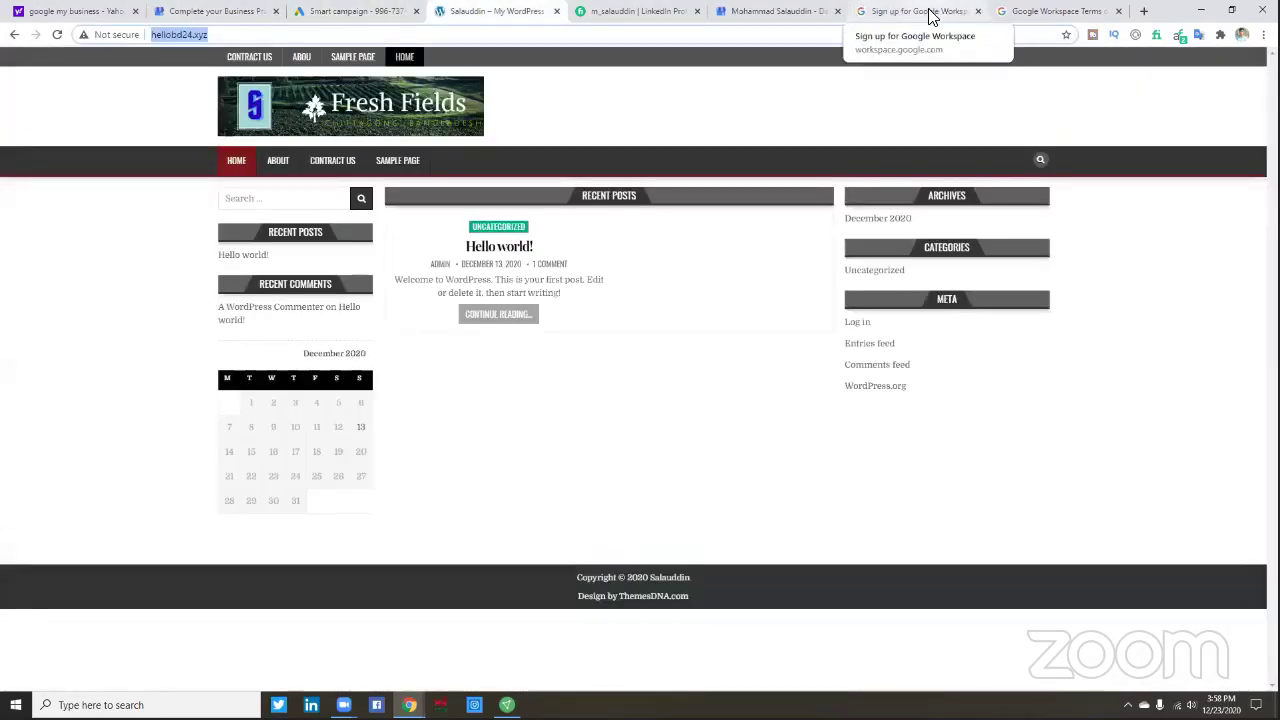
left_click(930, 14)
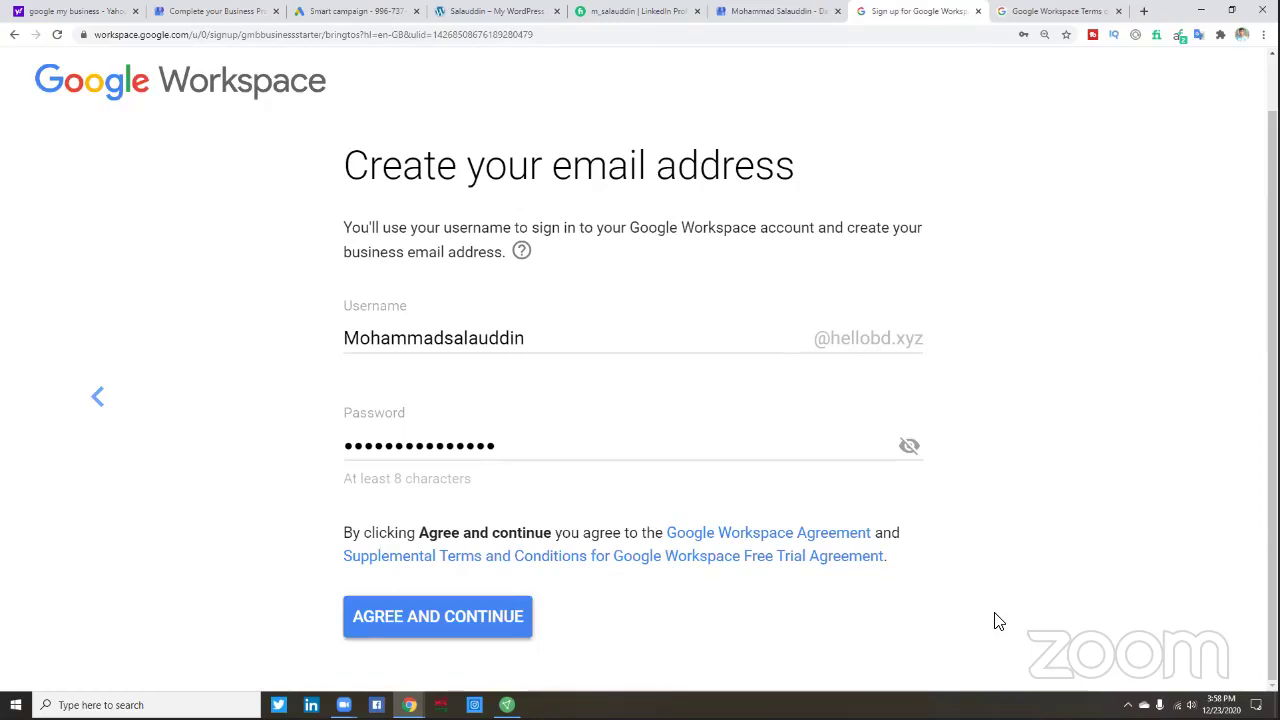
- Open the Supplemental Free Trial Terms in new tabs from the link's context menu
right_click(757, 564)
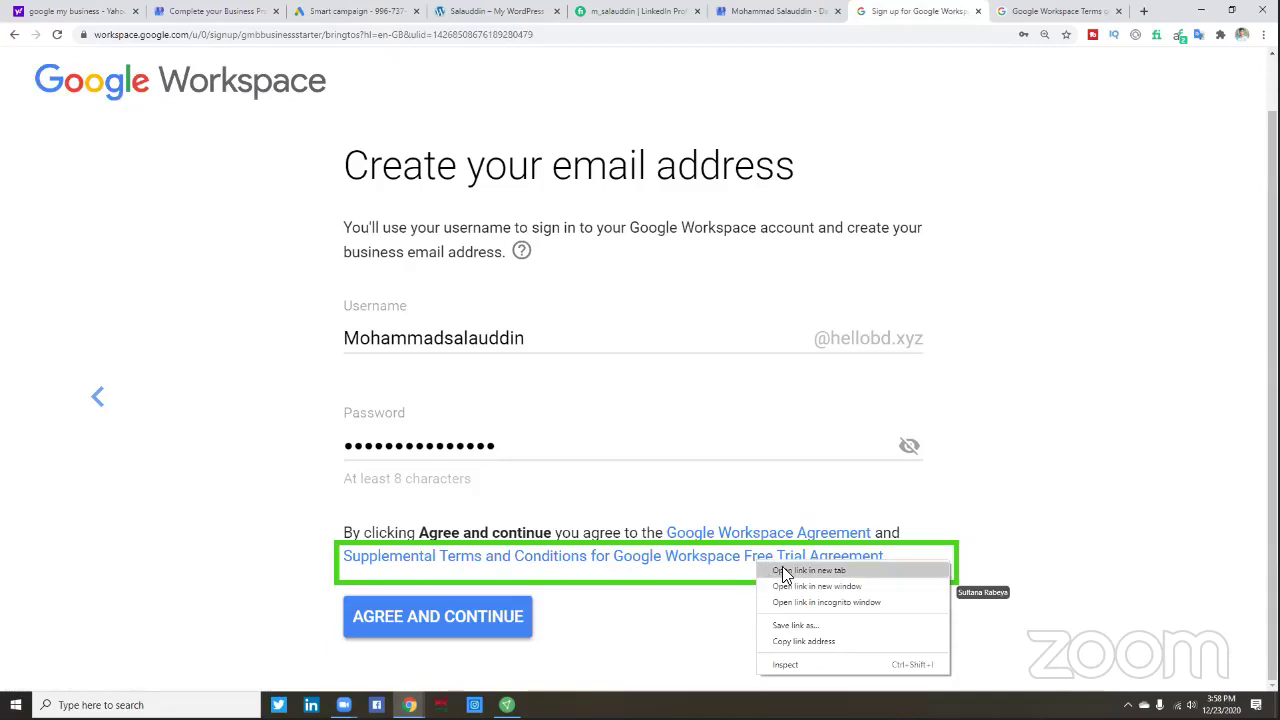
left_click(784, 571)
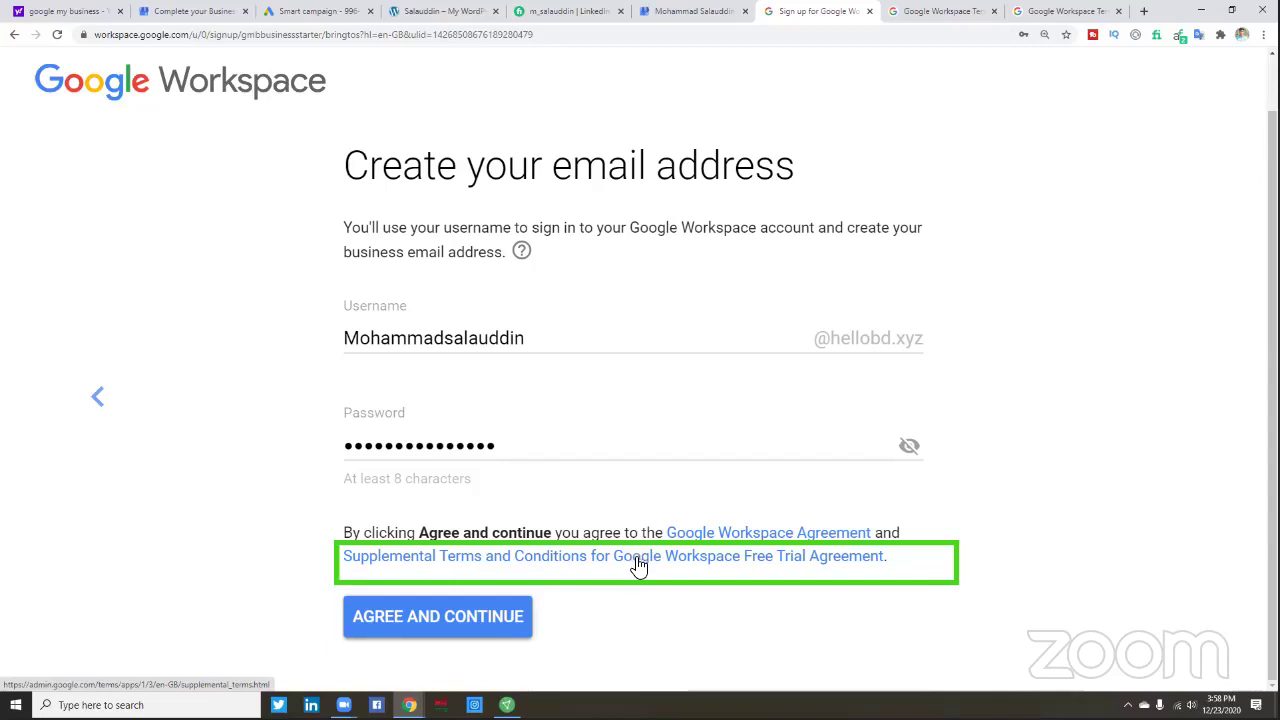
right_click(419, 566)
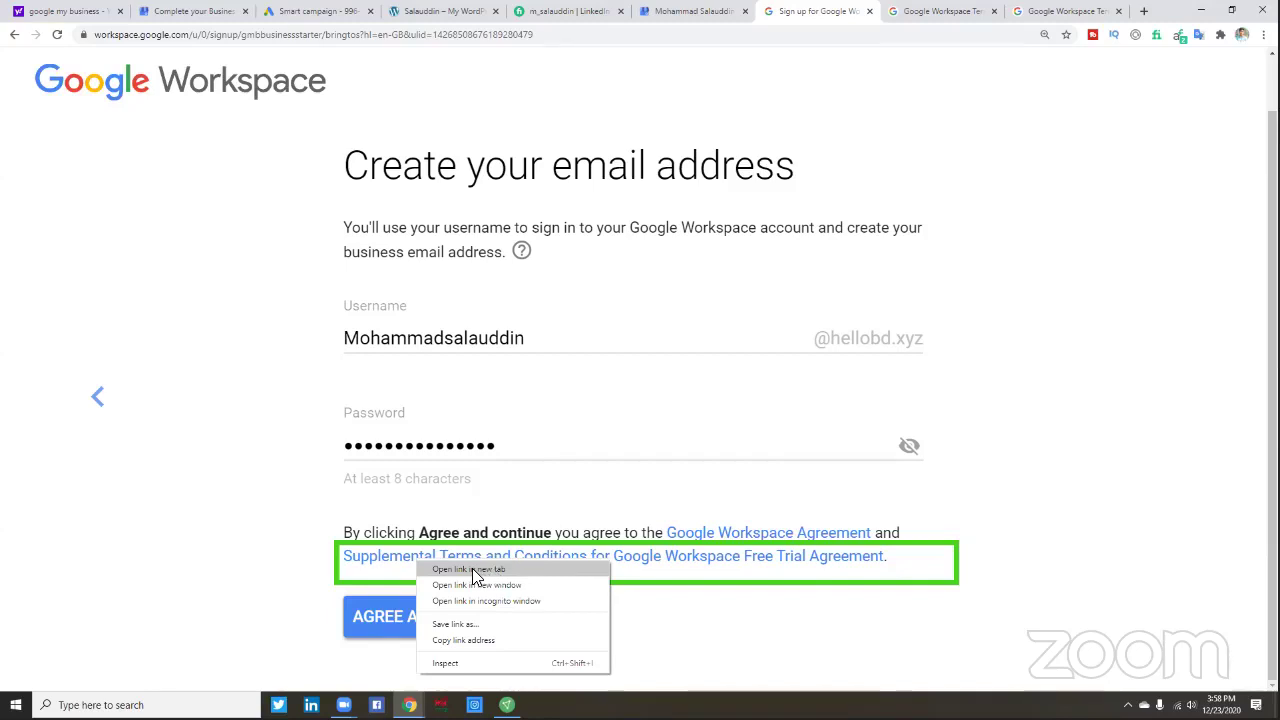
left_click(472, 568)
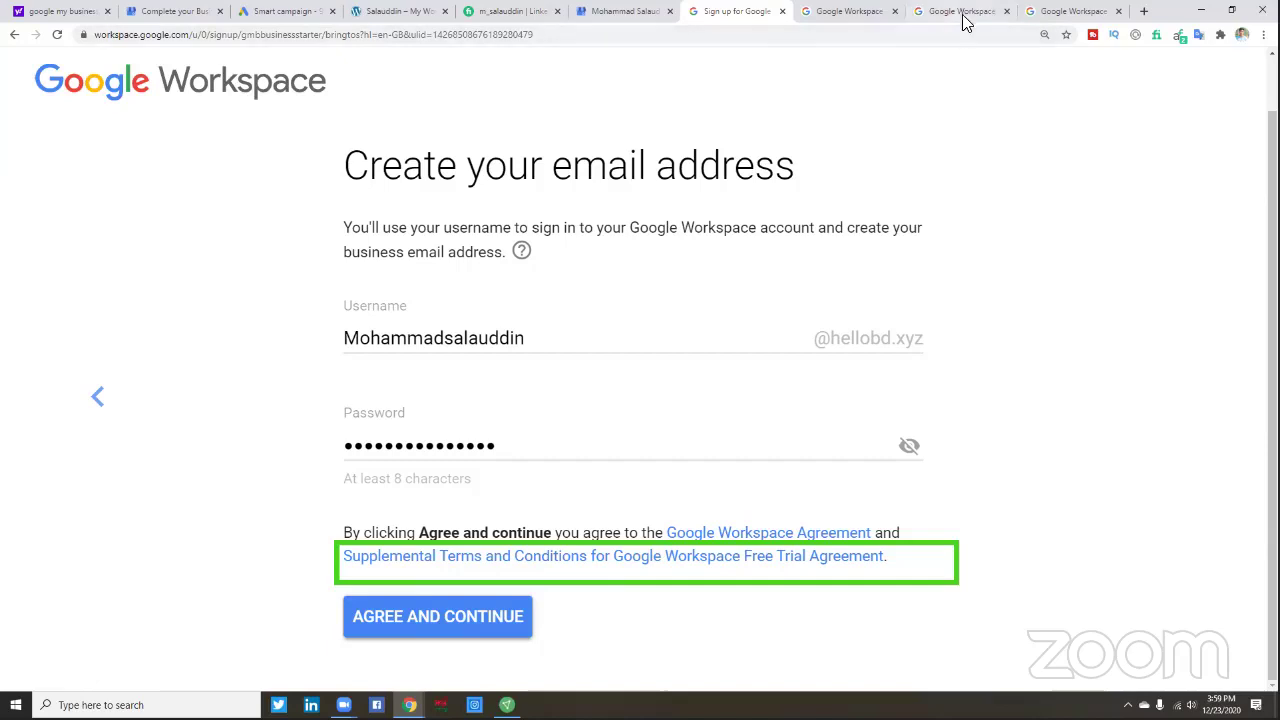
- Agree to the terms, save the new password in Chrome, and proceed to setup
left_click(456, 618)
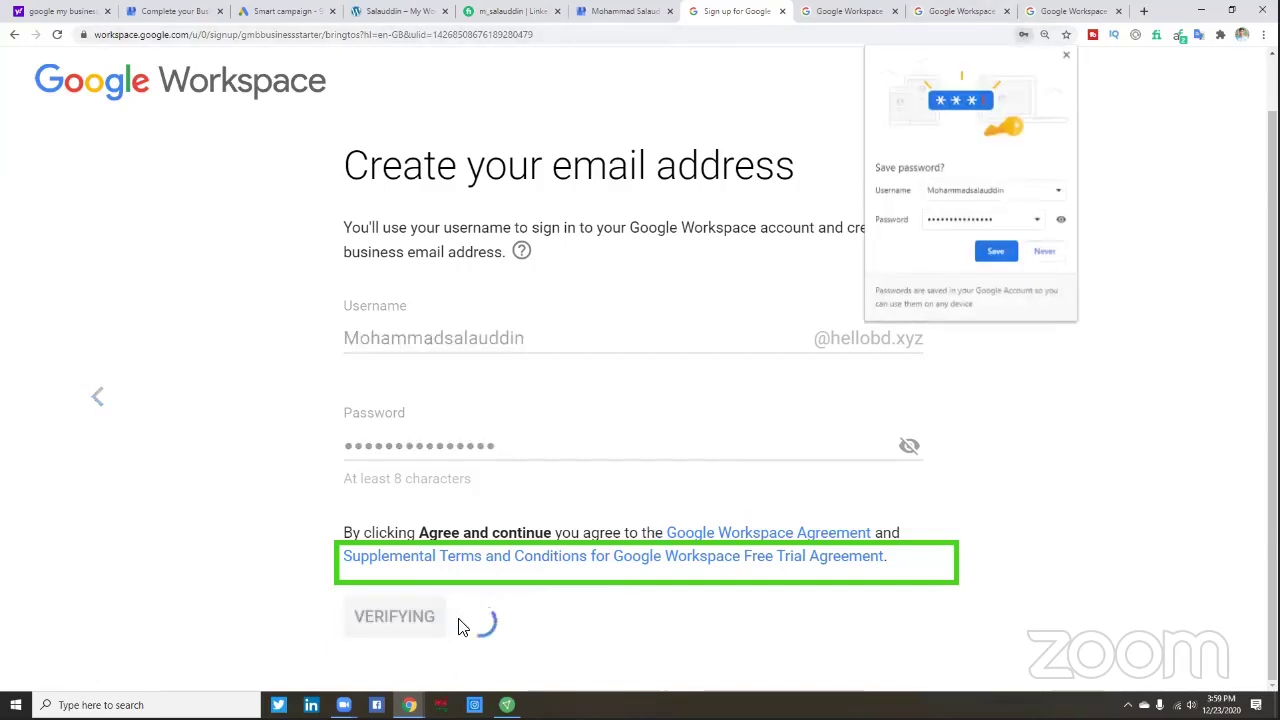
left_click(996, 255)
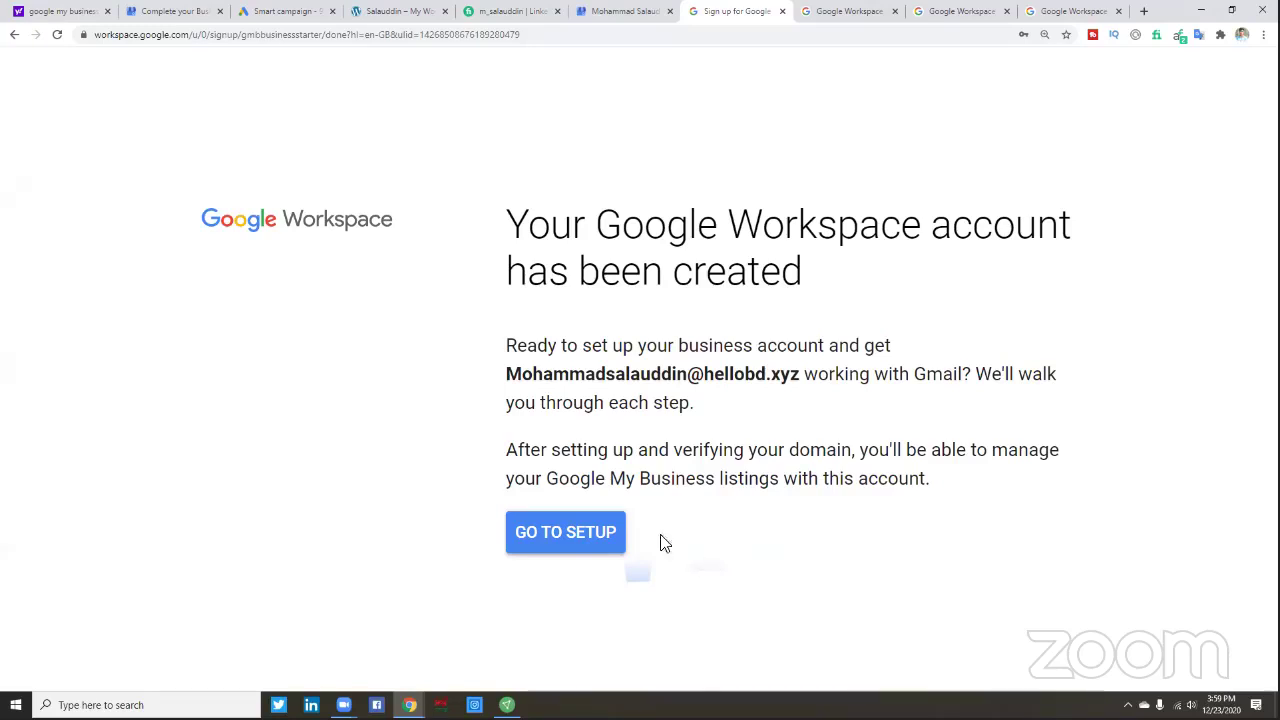
left_click(566, 531)
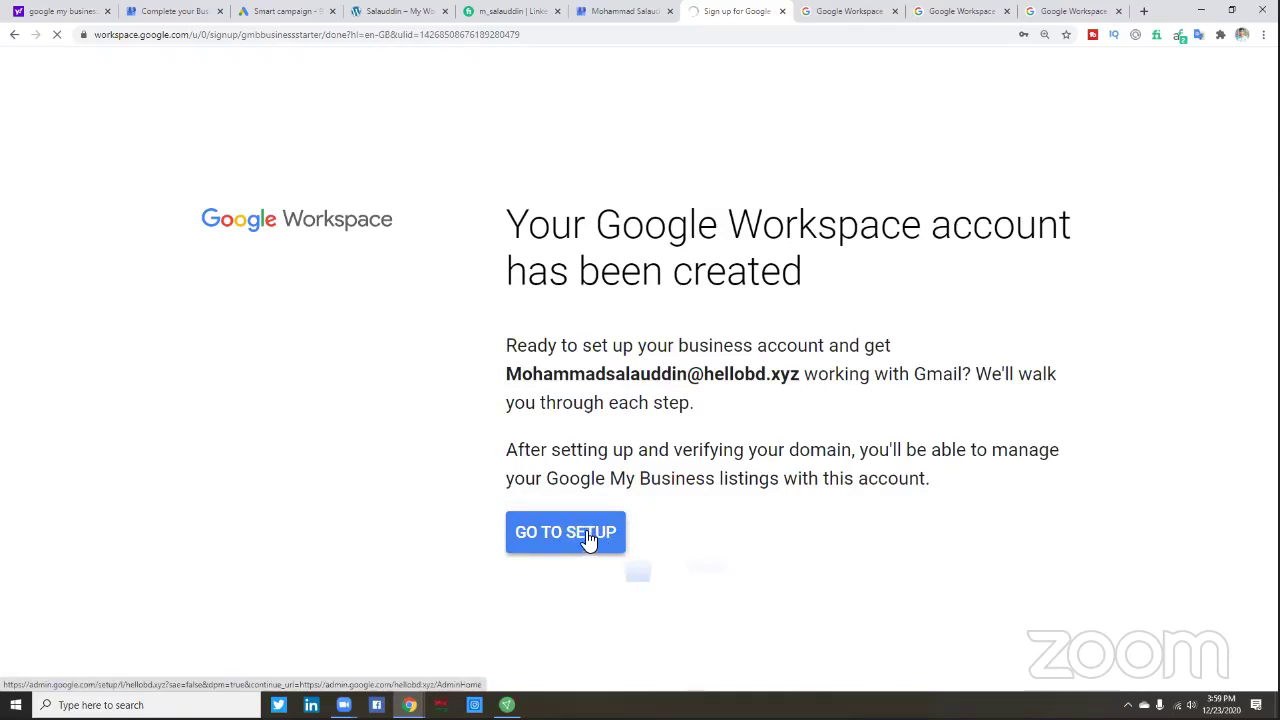
- Continue to admin setup and enter the owner's name as the business name
left_click(587, 537)
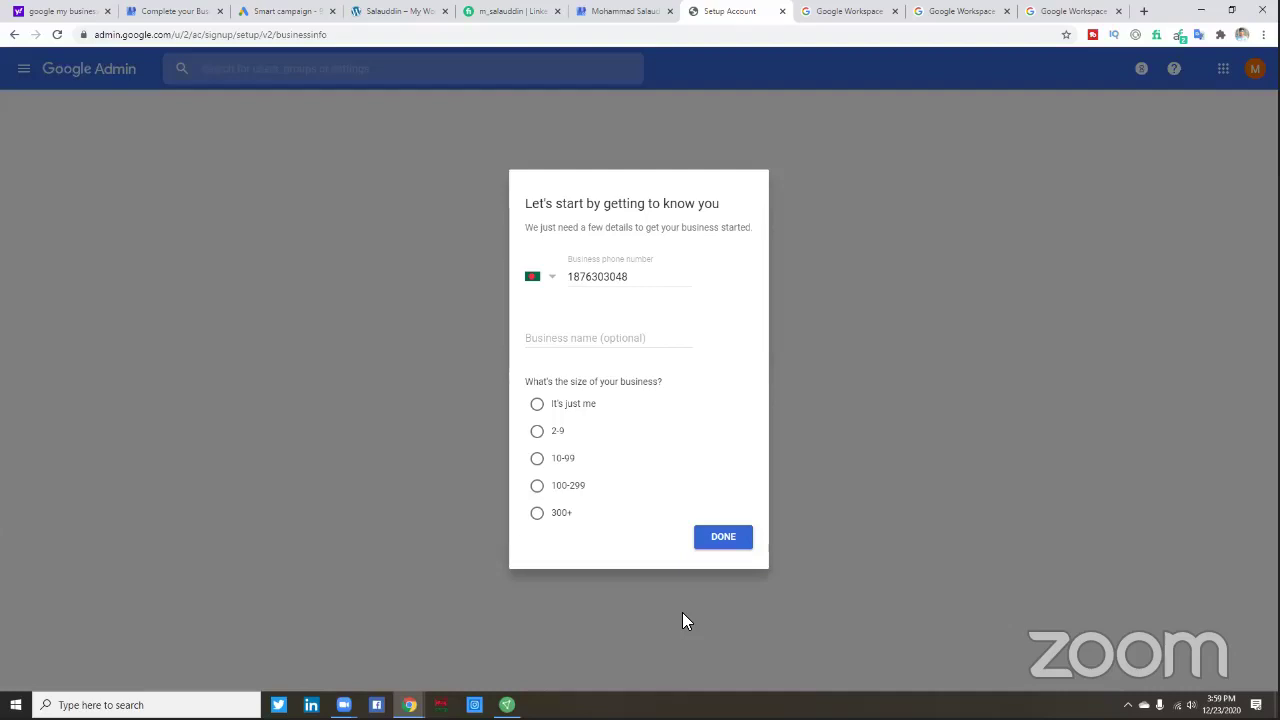
left_click(581, 340)
- Set the business size to 2-9, submit the details, and zoom the page to 110%
left_click(539, 433)
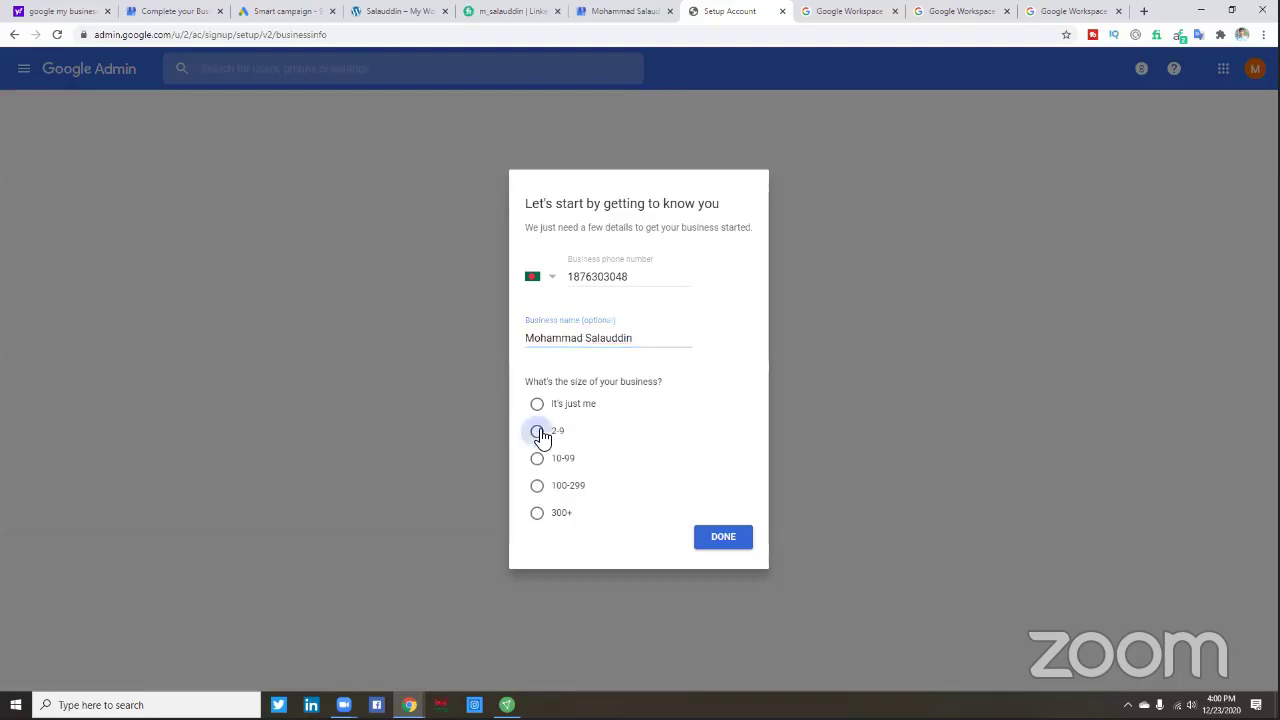
left_click(536, 488)
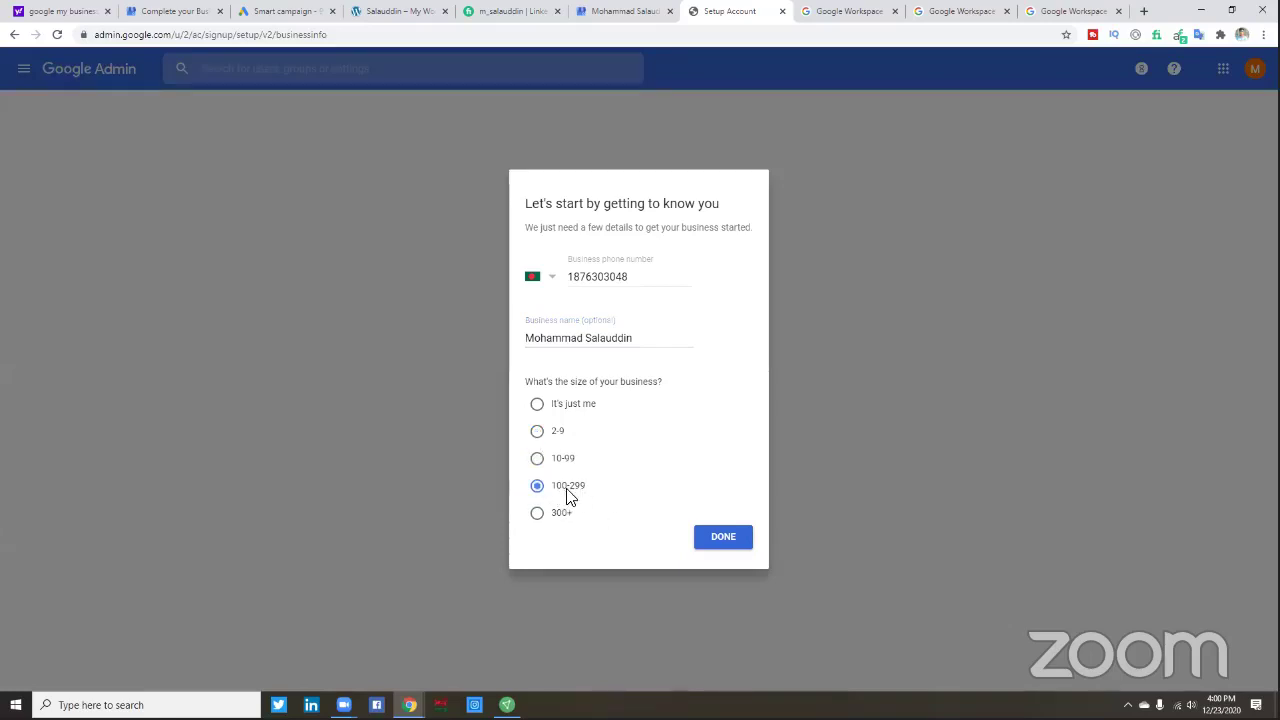
left_click(720, 543)
left_click(538, 436)
left_click(724, 545)
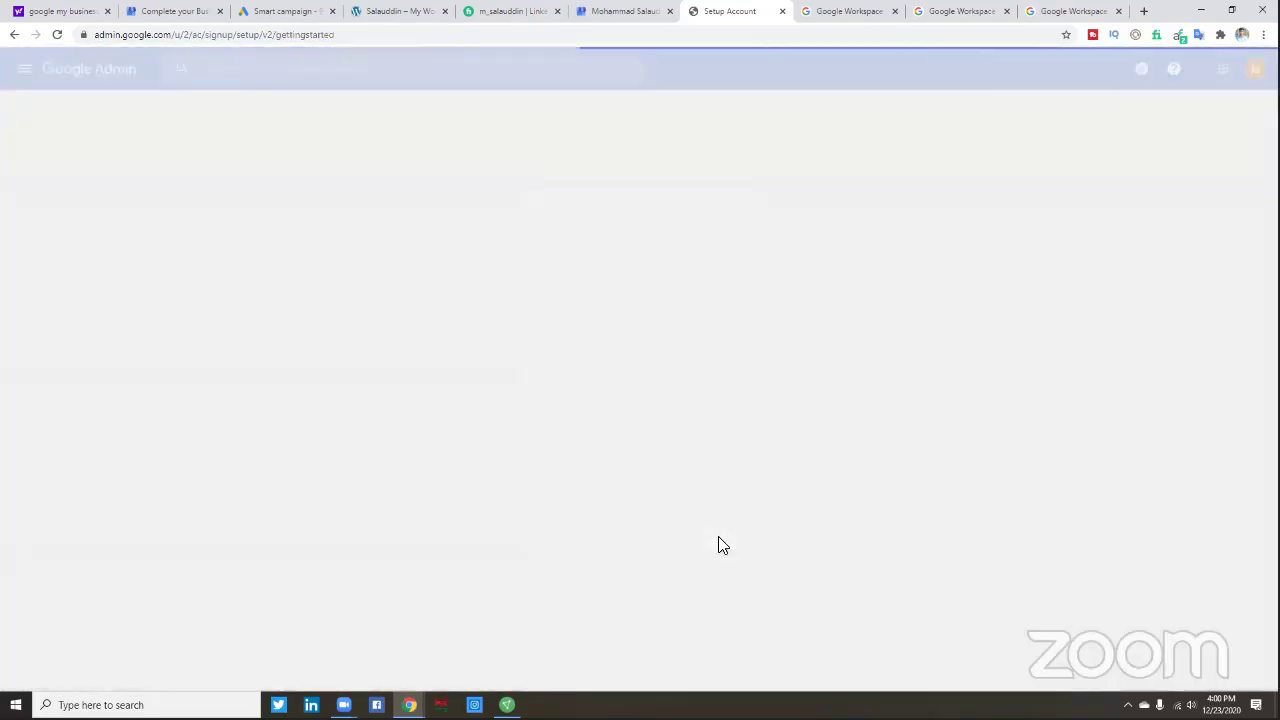
key("ctrl+plus")
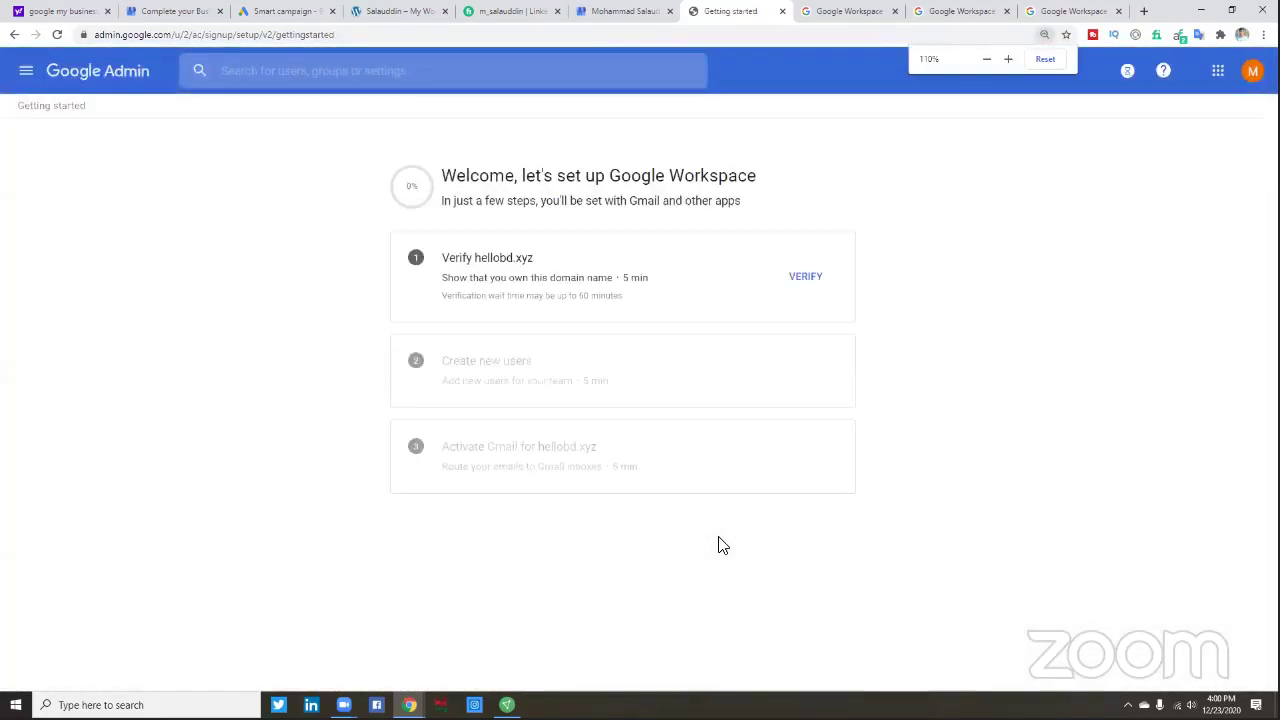
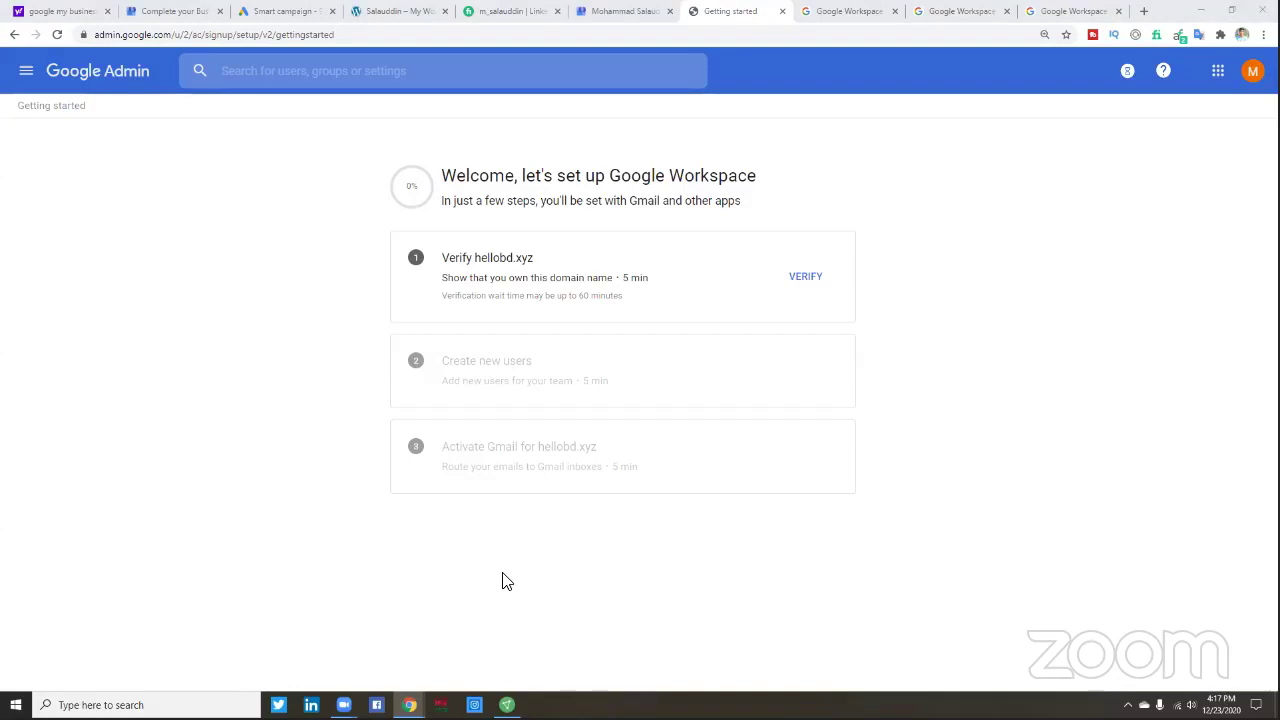
- Start verifying hellobd.xyz and zoom the page to 200%
left_click(810, 279)
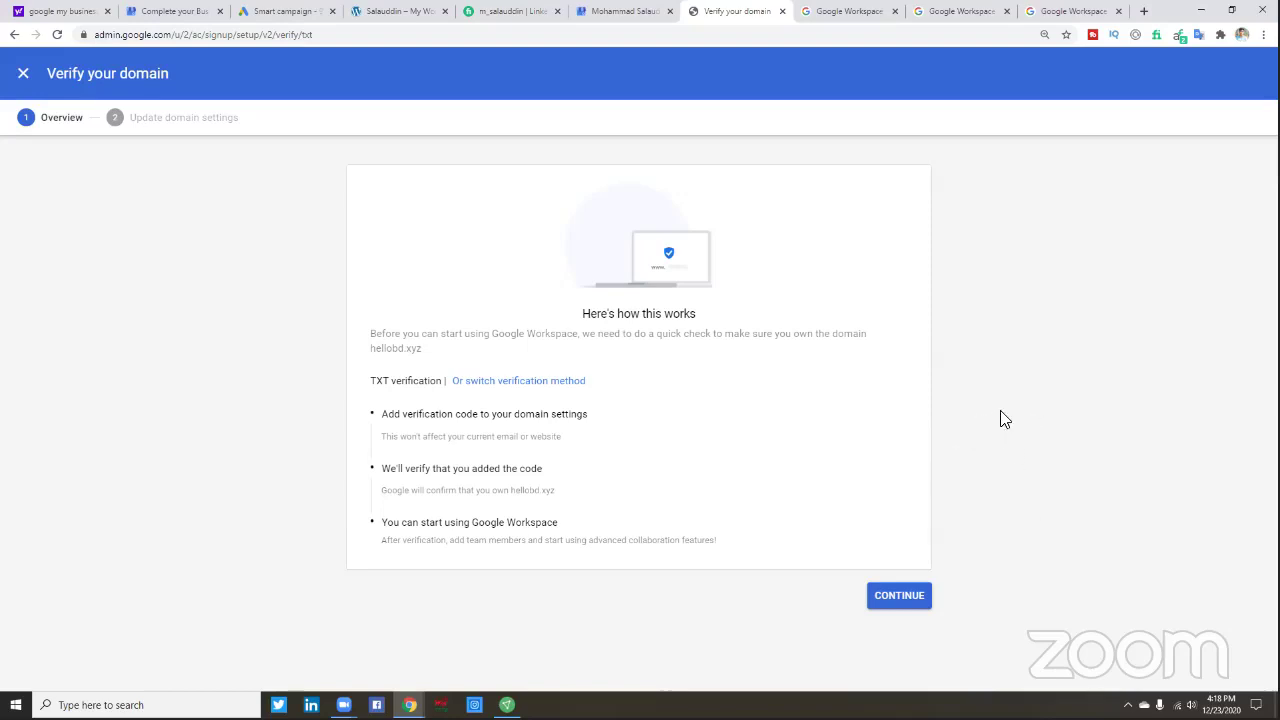
key("ctrl+plus")
key("ctrl+plus")
key("ctrl+plus")
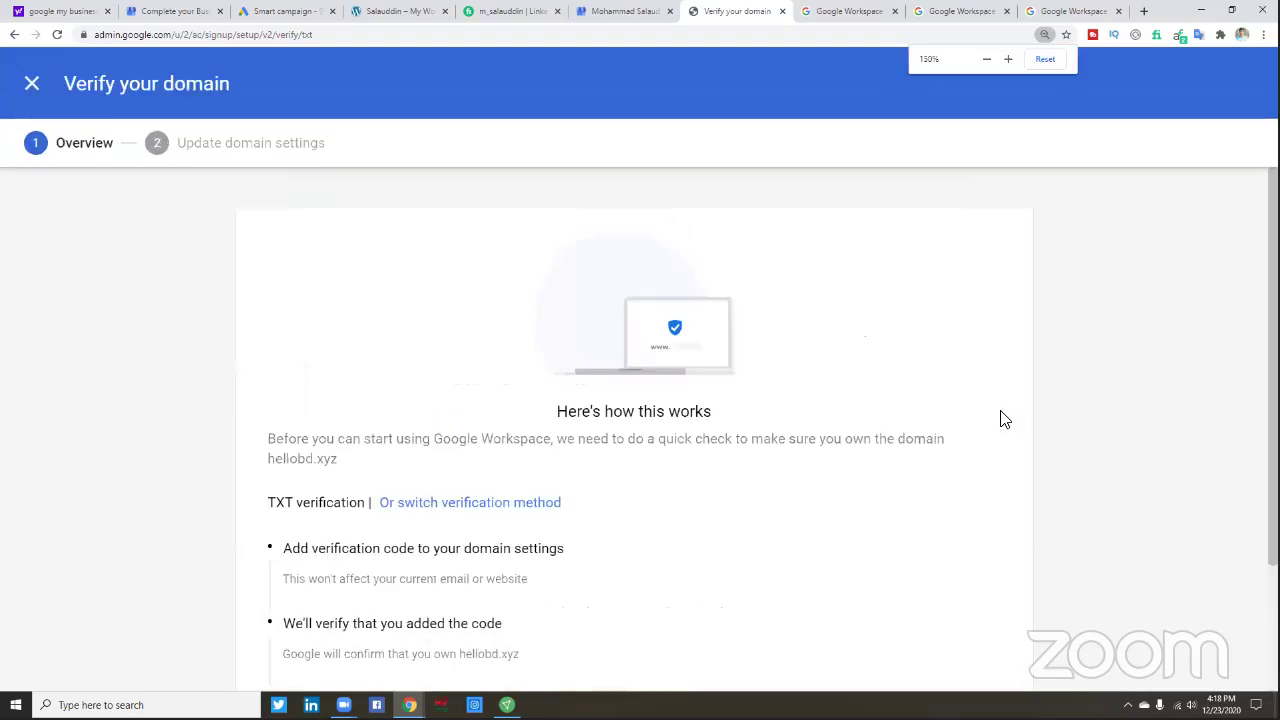
key("ctrl+plus")
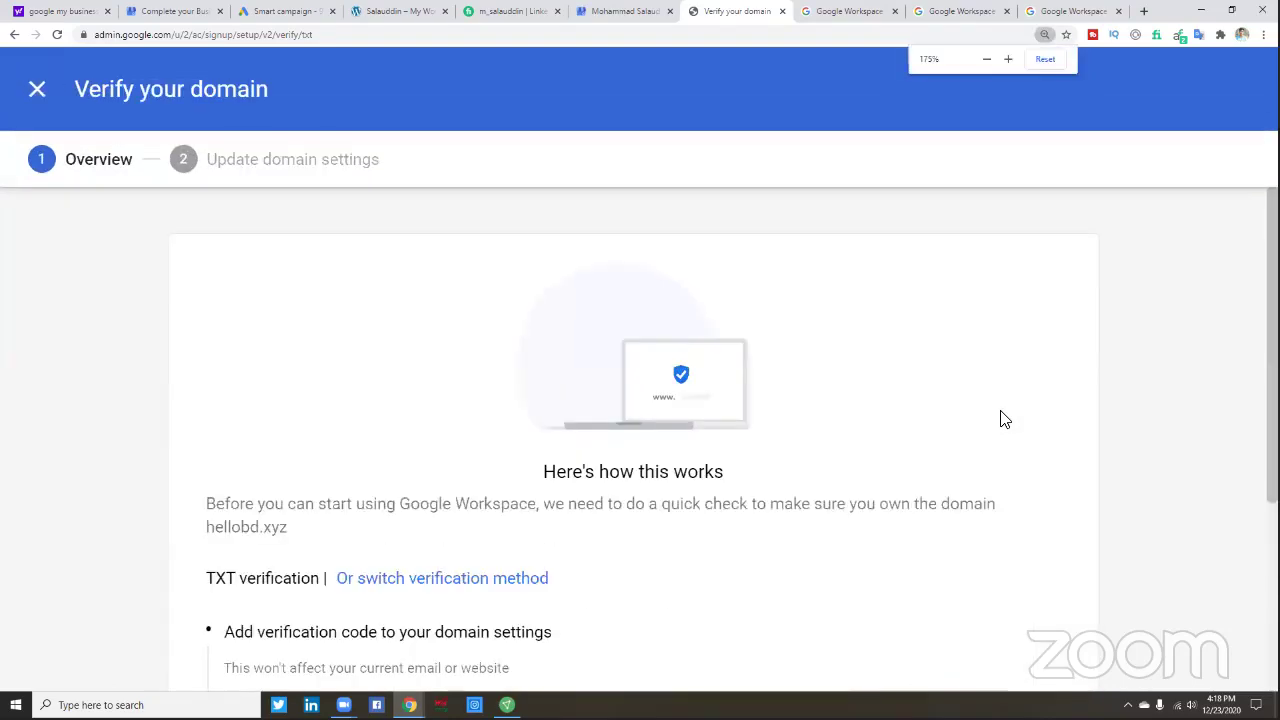
key("ctrl+plus")
- Read the TXT verification overview and continue to the domain settings step
scroll(921, 385, "down", 2)
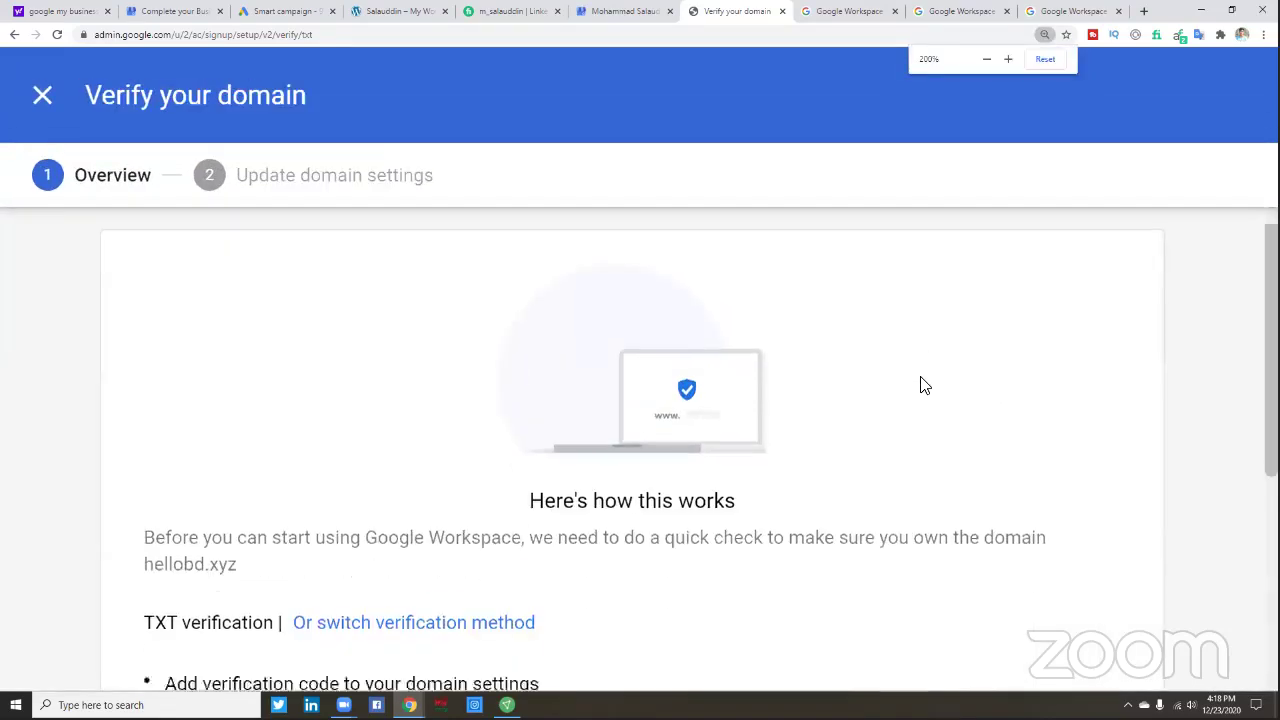
scroll(921, 385, "up", 1)
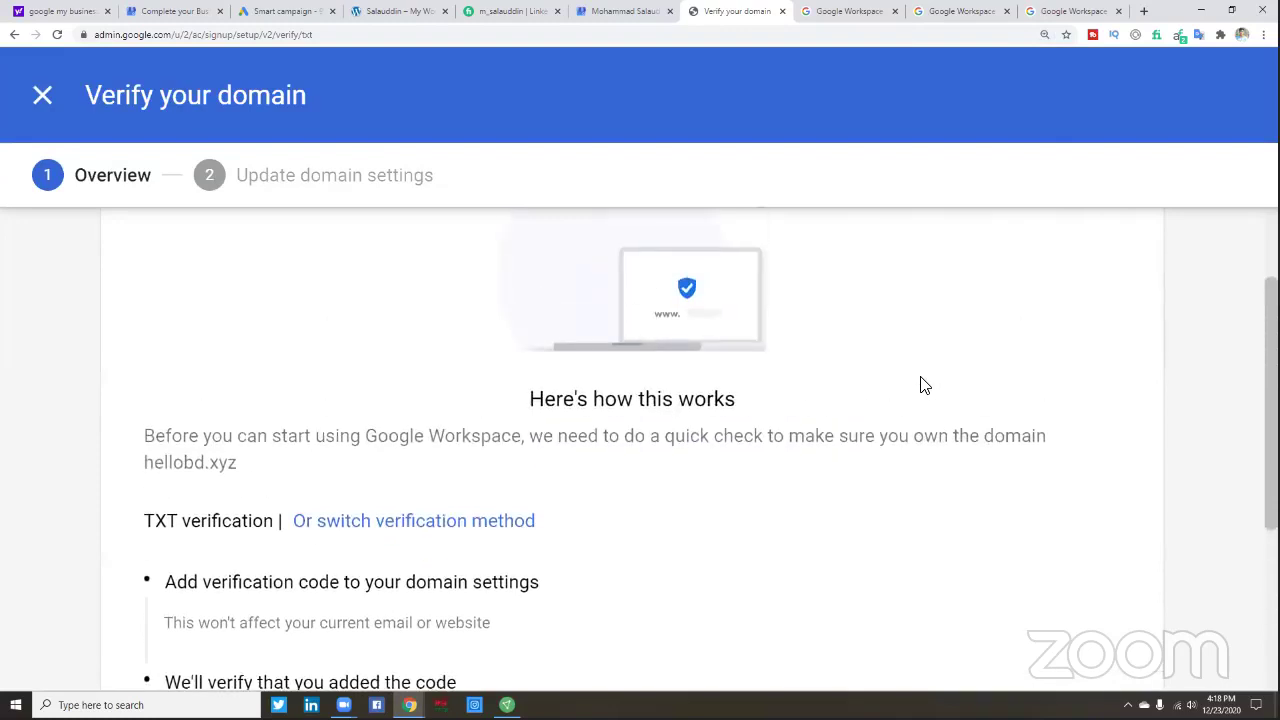
scroll(924, 386, "up", 1)
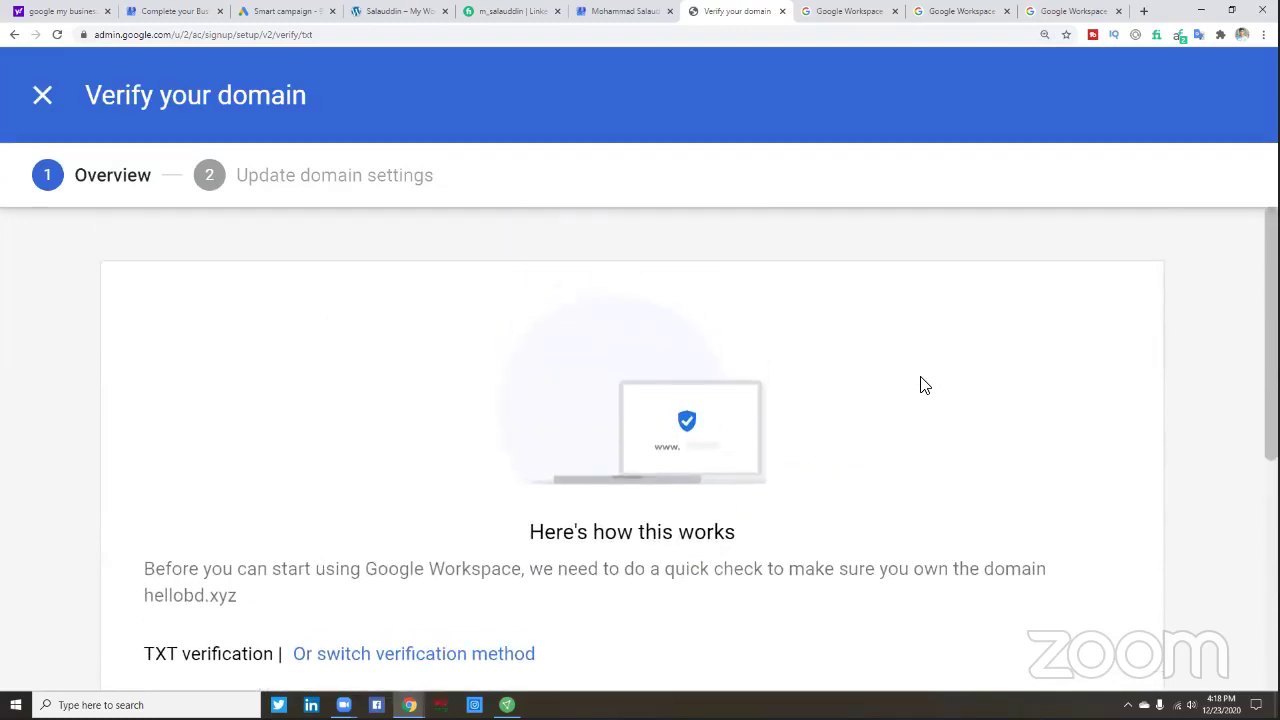
scroll(924, 386, "down", 1)
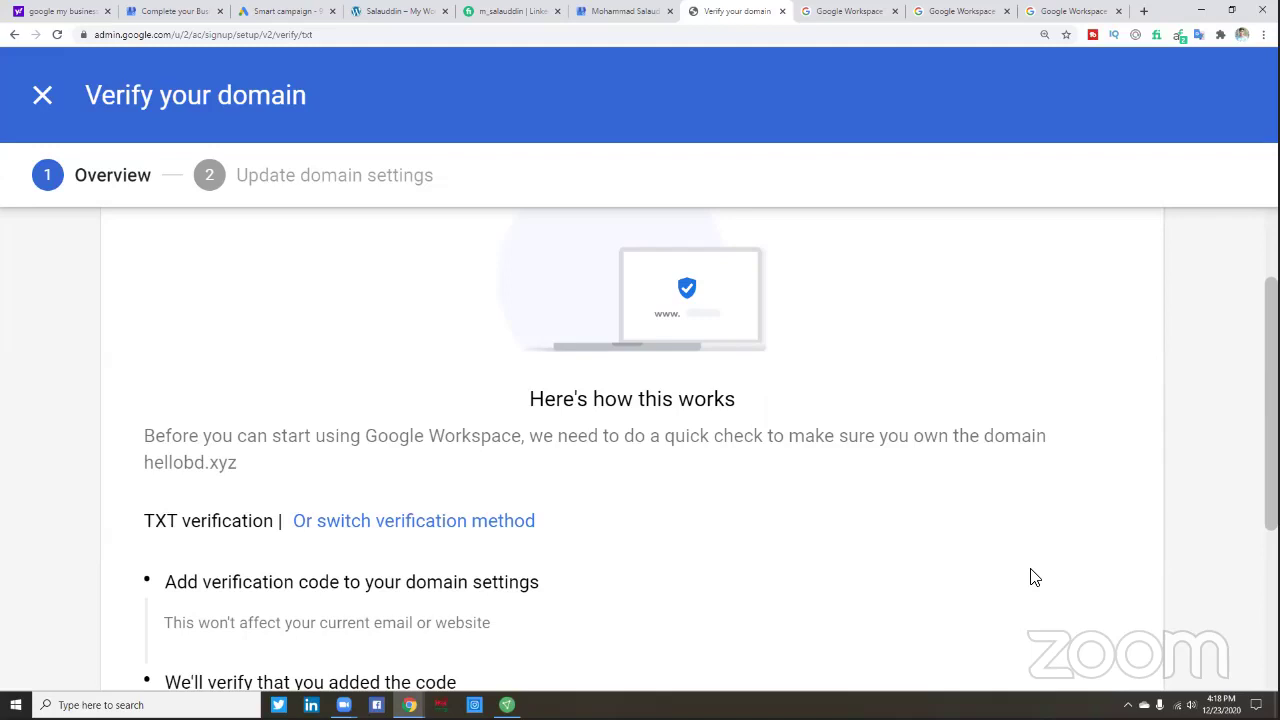
scroll(1035, 578, "down", 2)
scroll(1035, 578, "up", 2)
scroll(869, 537, "down", 3)
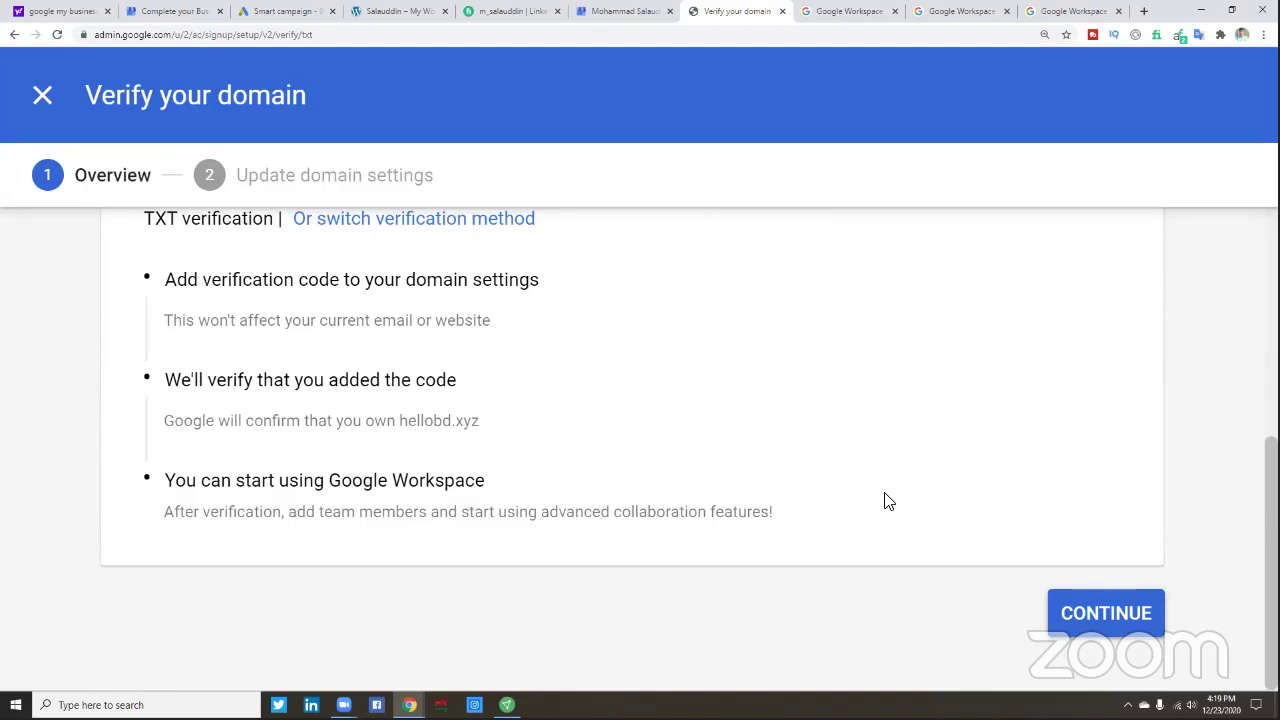
left_click(1108, 620)
- Copy the TXT verification code for hellobd.xyz
scroll(1008, 570, "down", 2)
scroll(1008, 570, "up", 2)
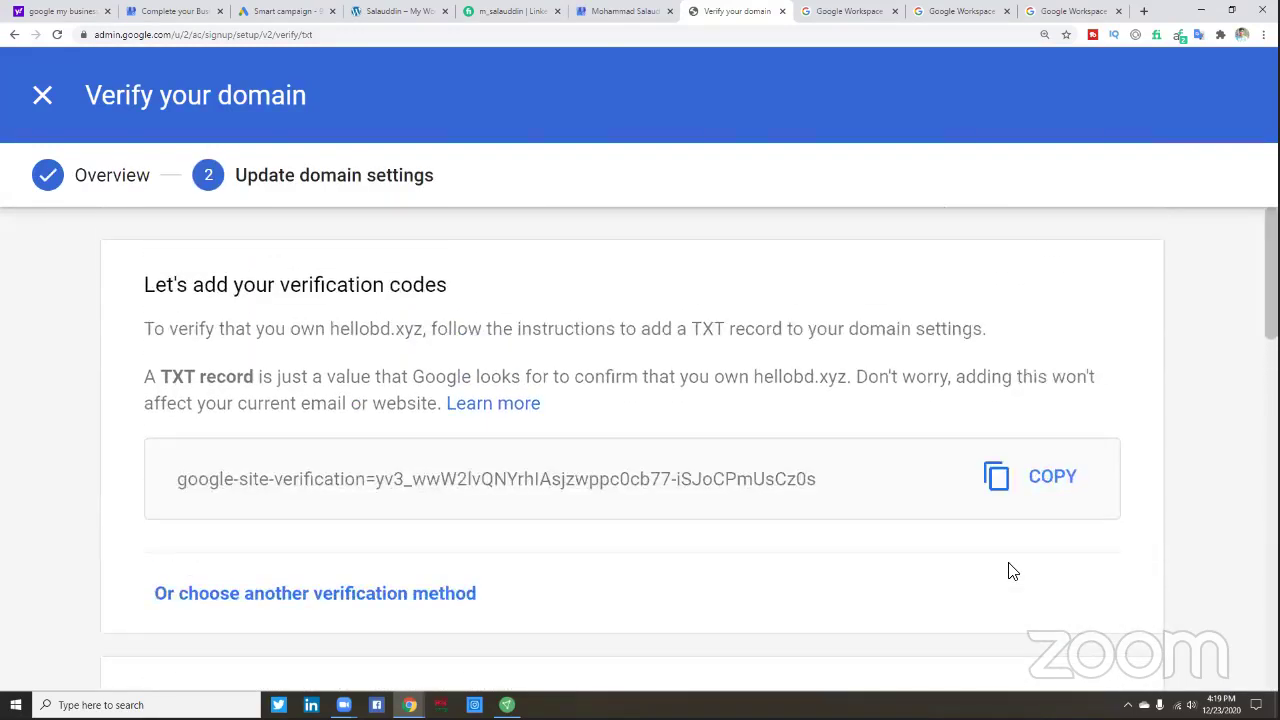
left_click(1052, 484)
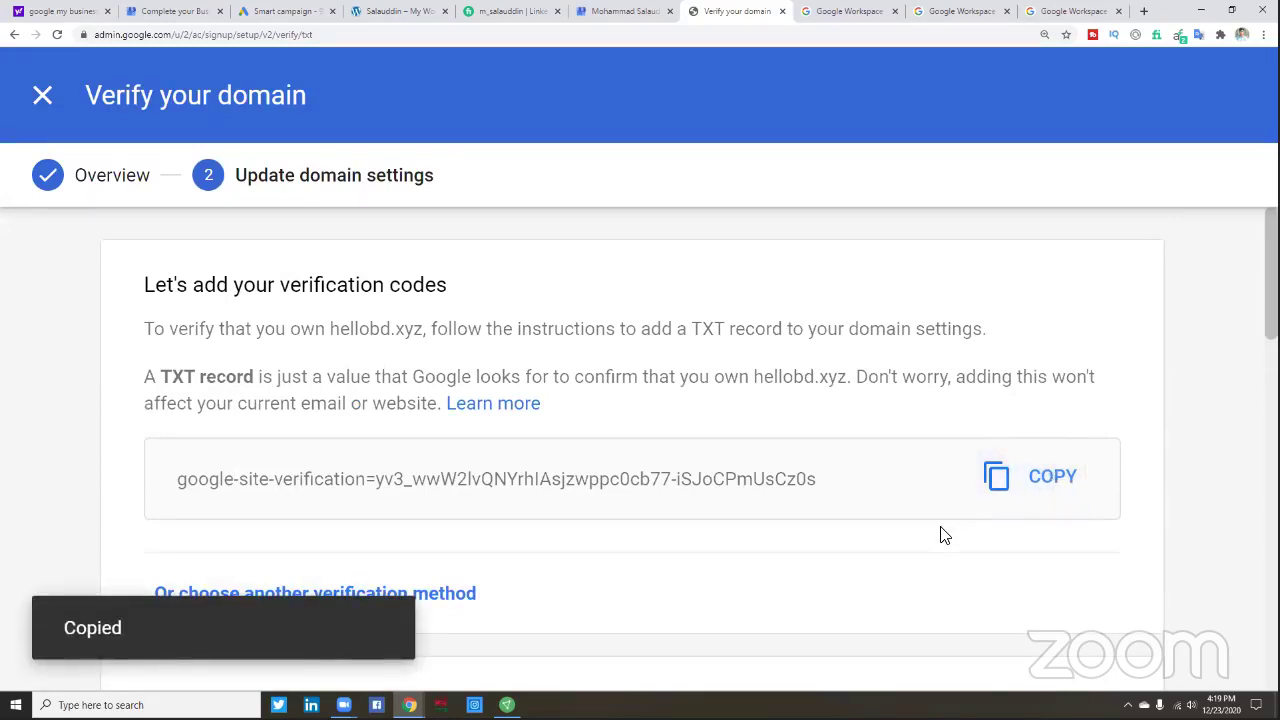
- Read through the instructions for adding the TXT record at the domain host
scroll(940, 535, "down", 1)
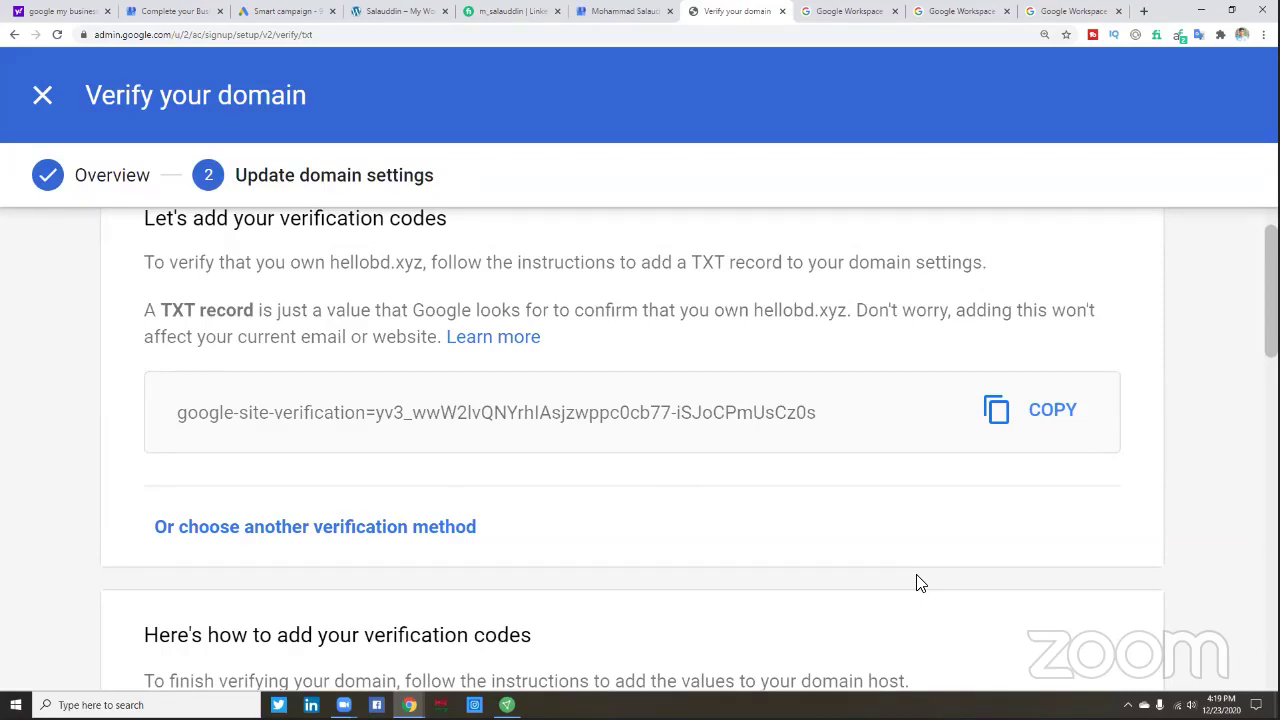
scroll(920, 583, "down", 2)
scroll(920, 583, "down", 1)
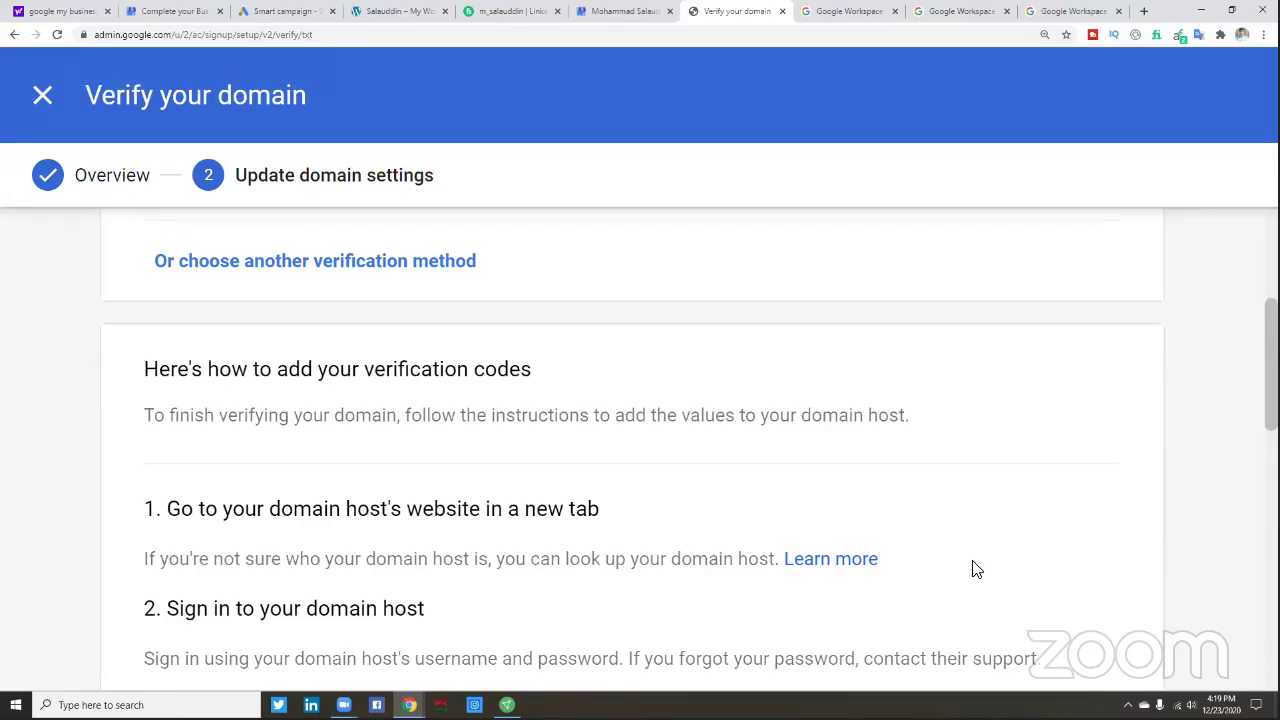
scroll(977, 569, "down", 4)
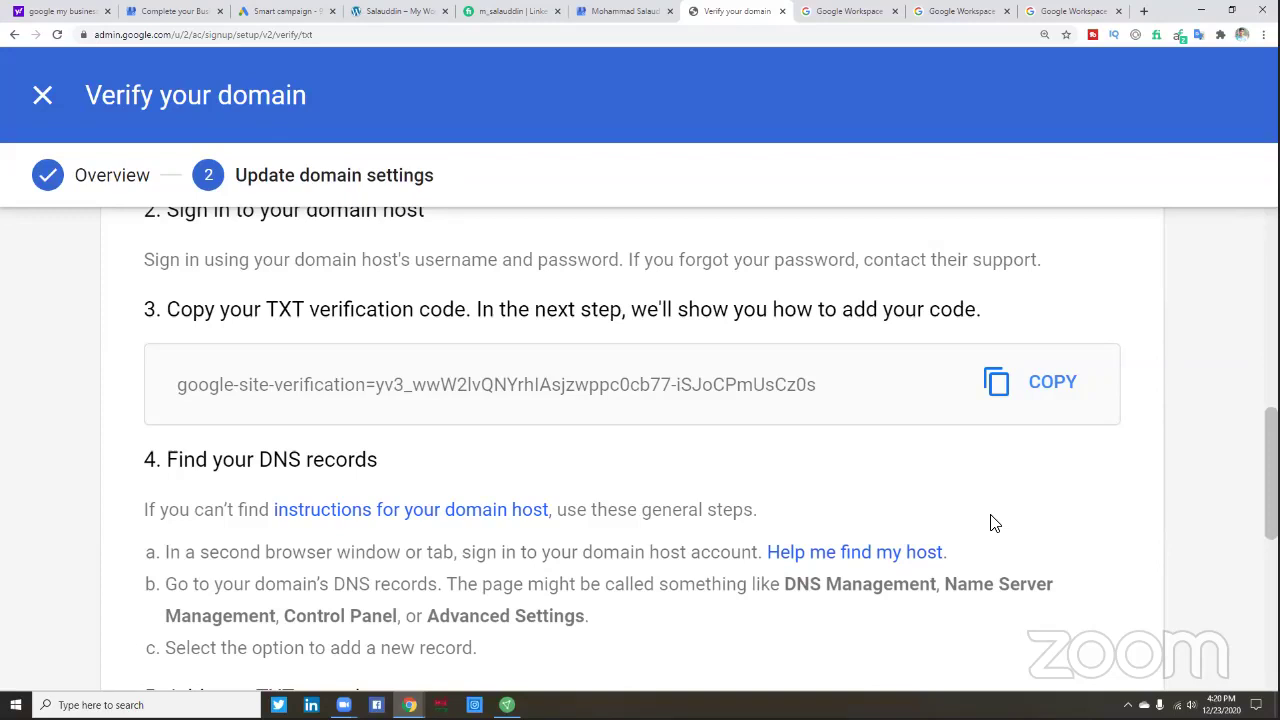
scroll(985, 518, "up", 1)
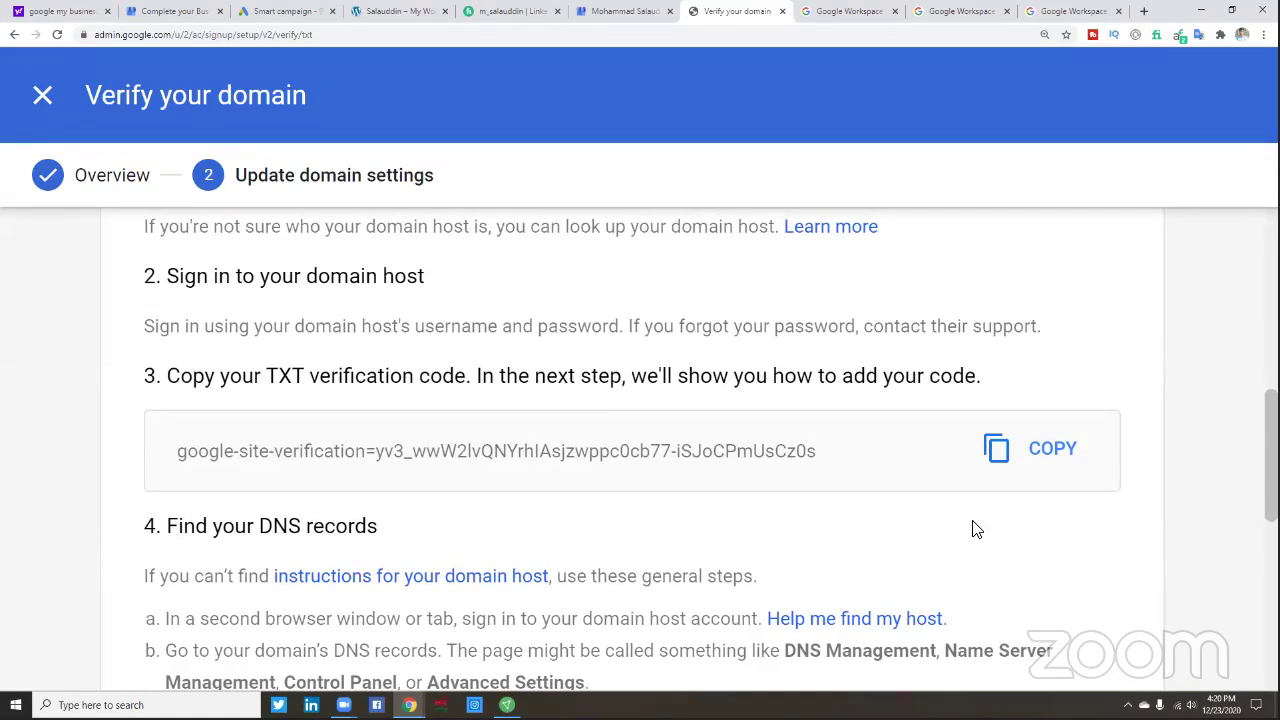
scroll(977, 529, "down", 1)
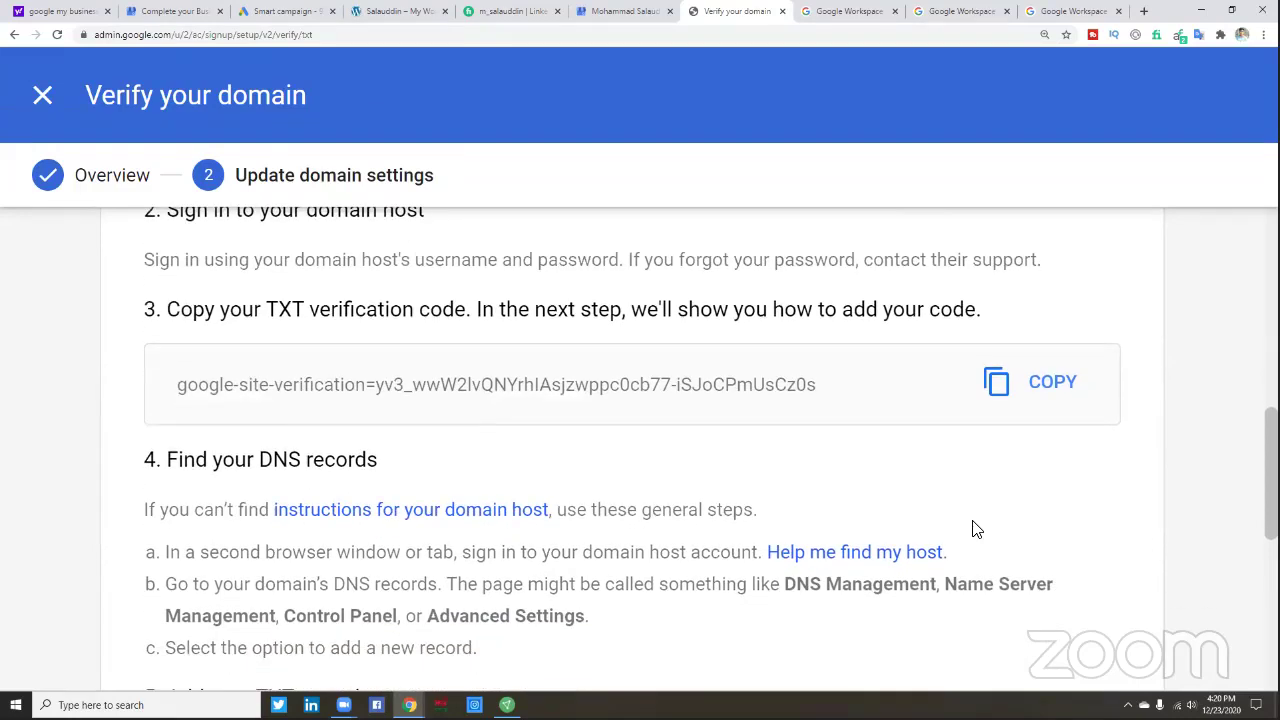
scroll(977, 523, "down", 1)
scroll(976, 524, "up", 1)
scroll(977, 523, "down", 8)
scroll(991, 517, "up", 1)
scroll(992, 520, "down", 1)
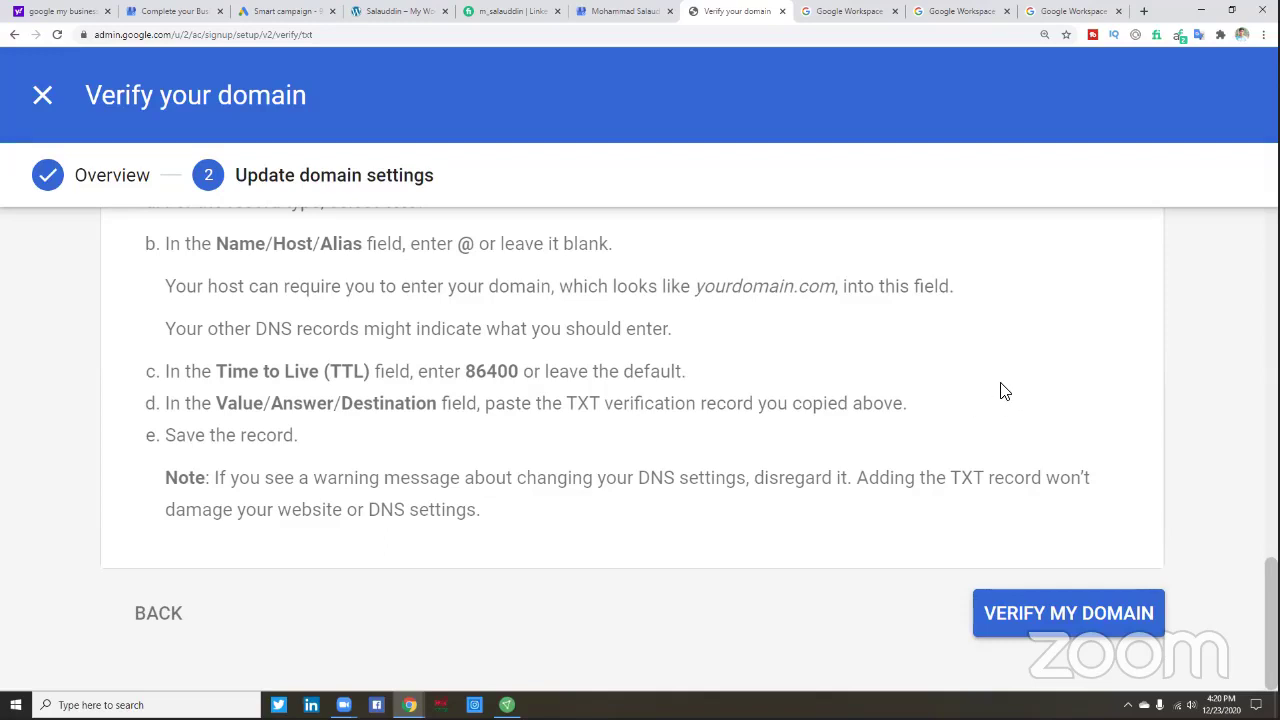
scroll(1004, 391, "up", 1)
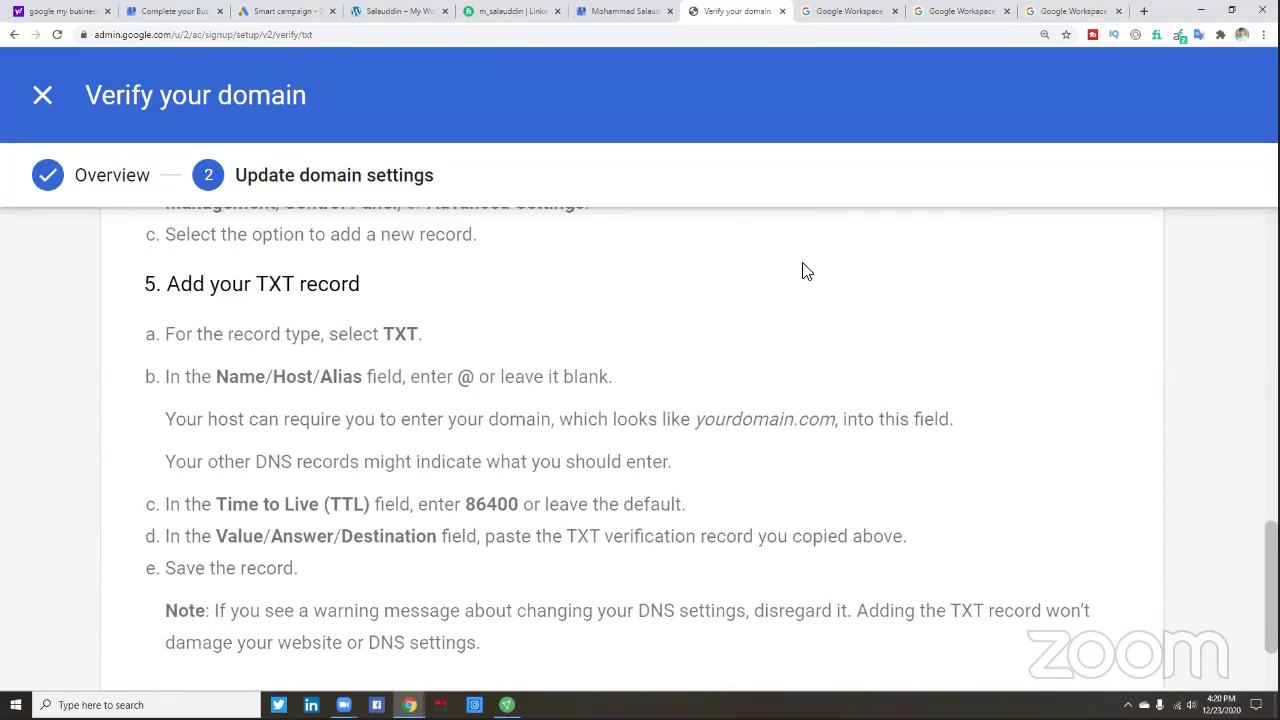
scroll(814, 283, "up", 2)
scroll(437, 337, "up", 6)
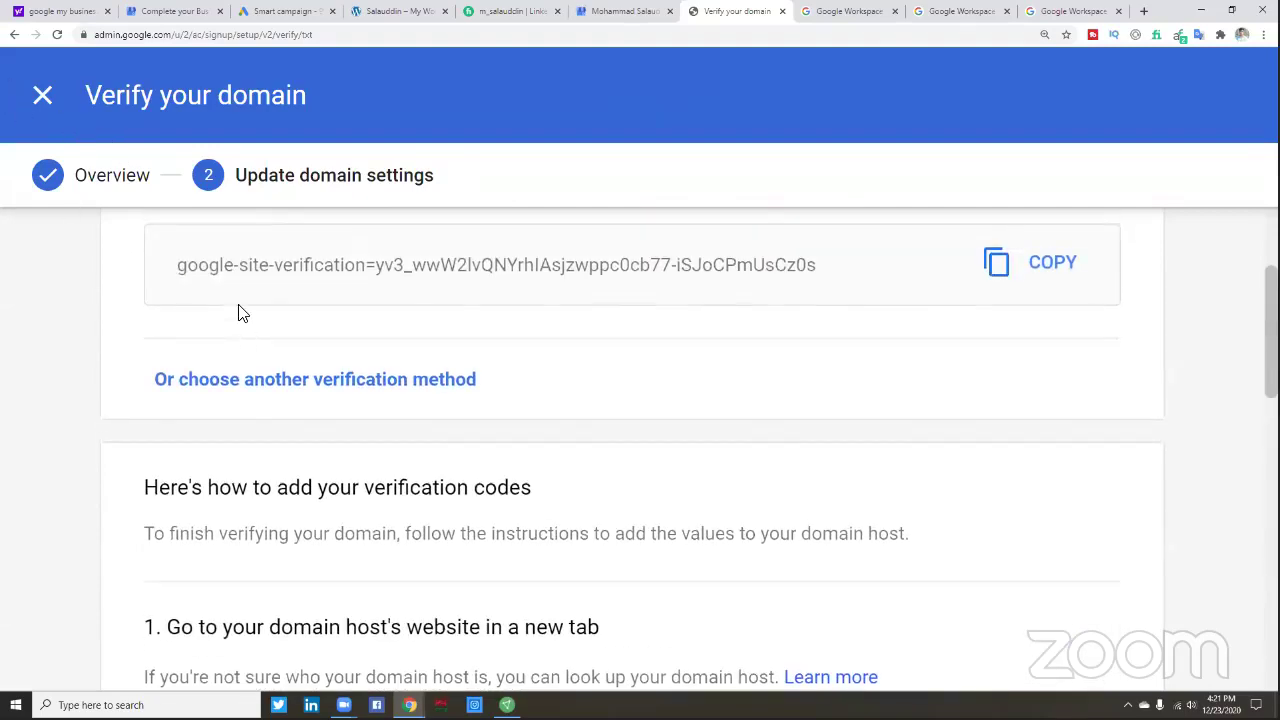
scroll(240, 312, "up", 2)
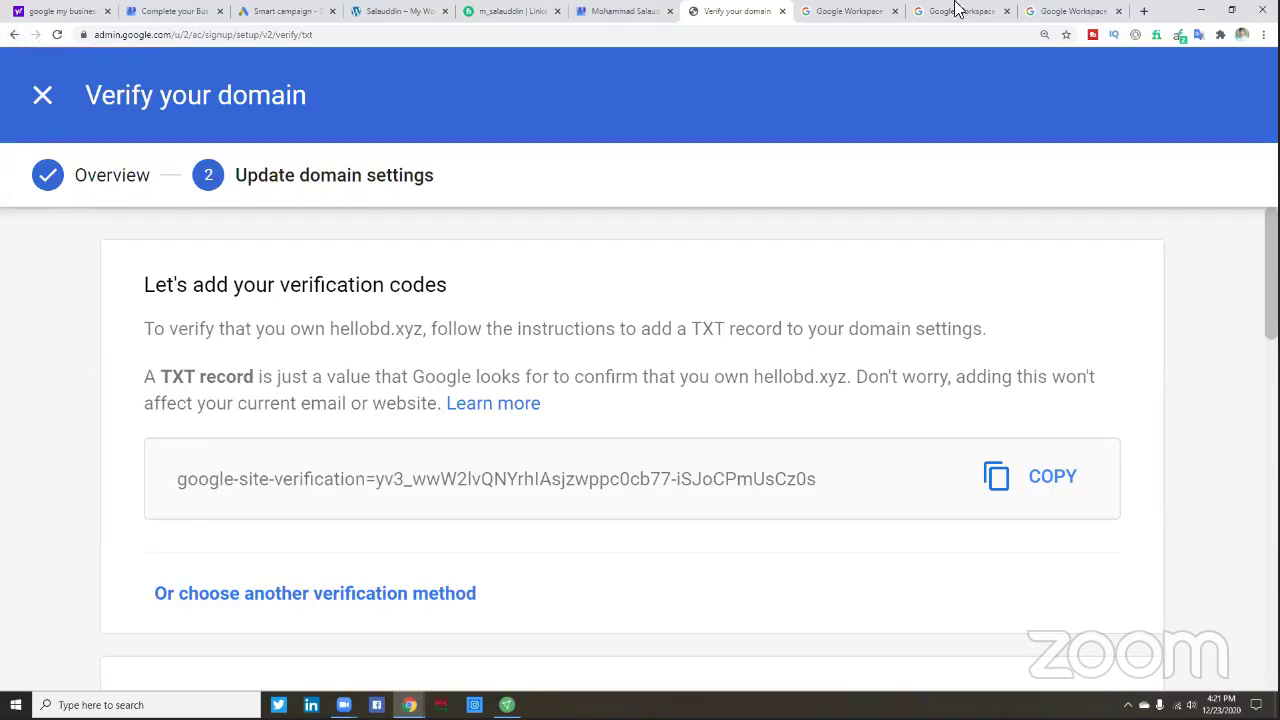
- Close the Verify your domain tab
left_click(780, 11)
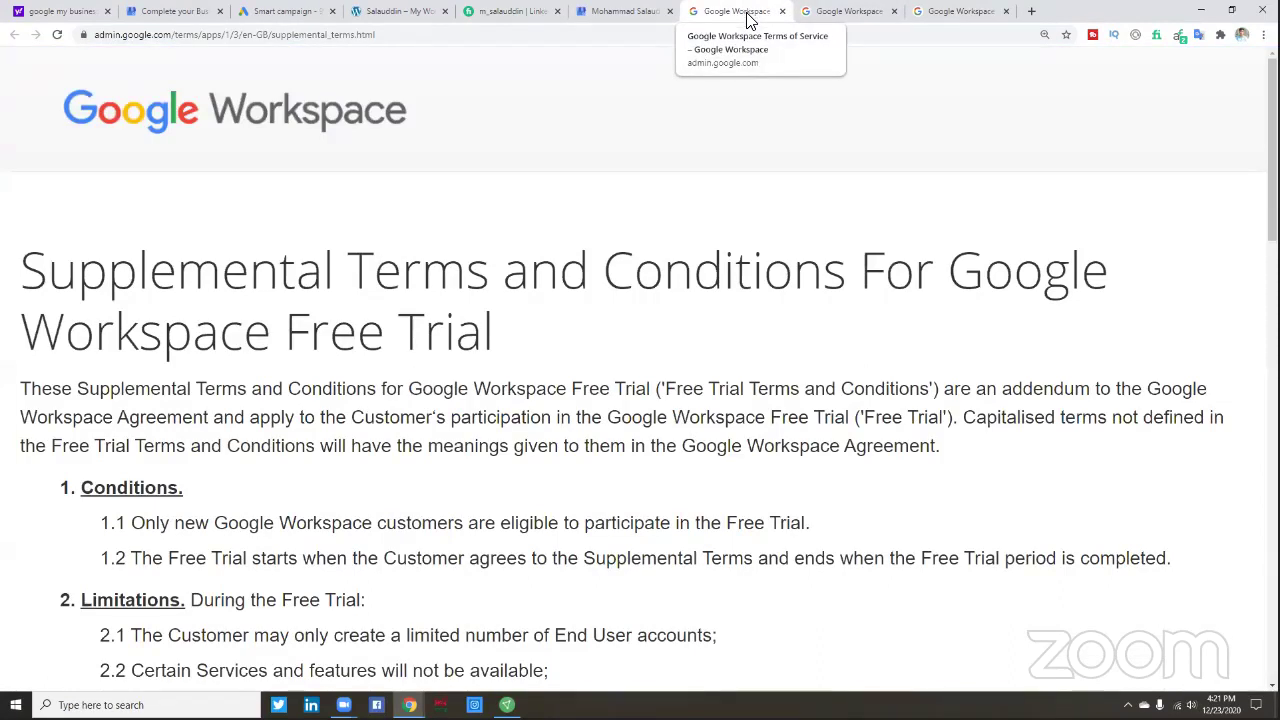
right_click(746, 17)
left_click(729, 91)
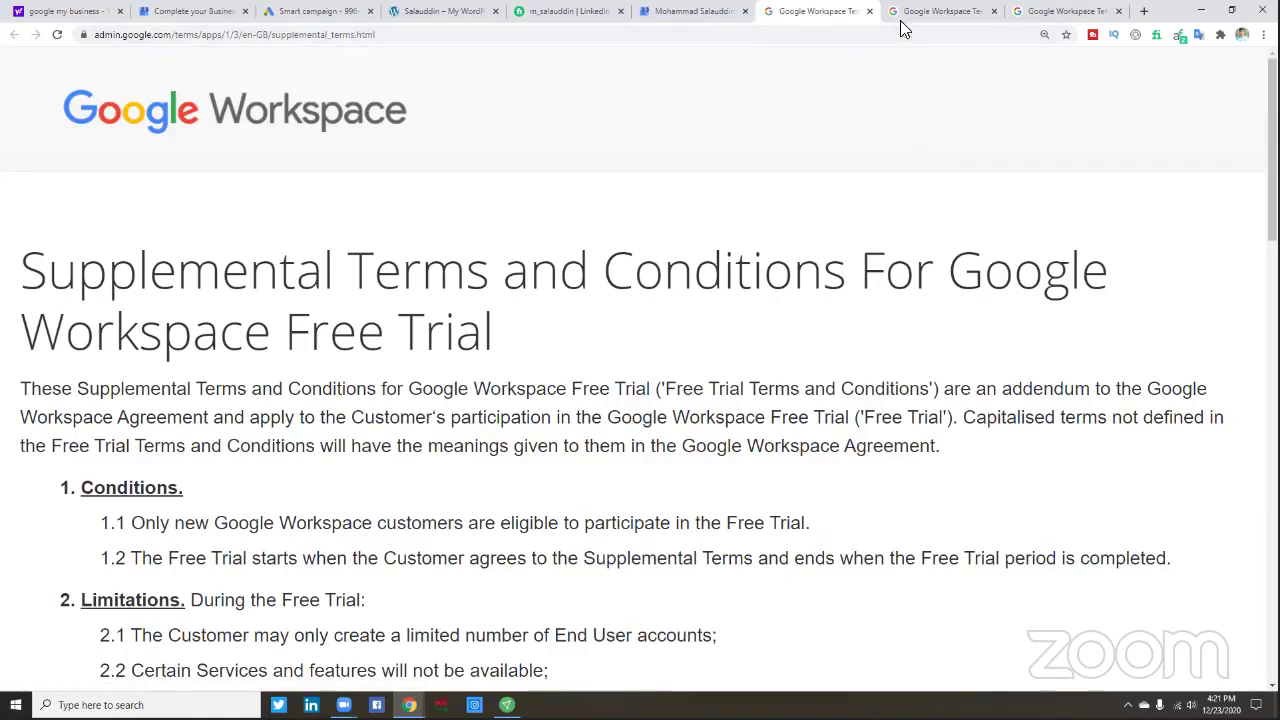
- Copy the Supplemental Terms page address and open a new blank tab
left_click_drag(385, 34, 94, 34)
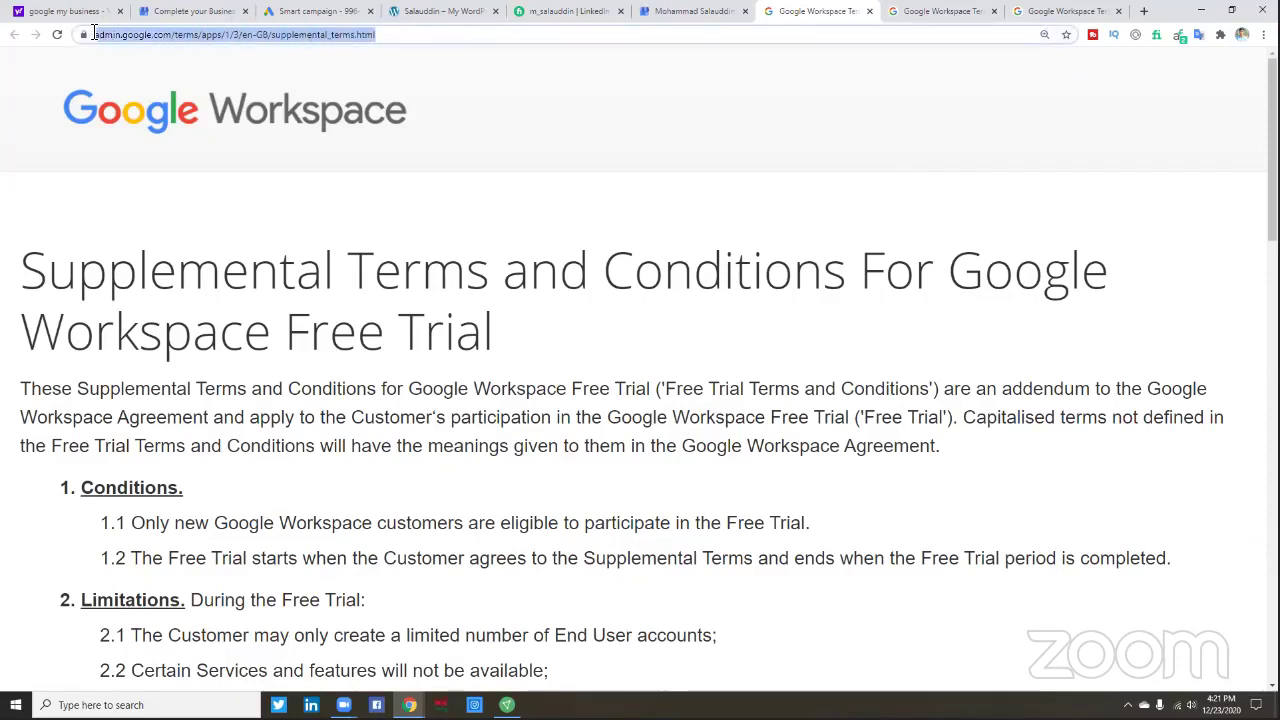
right_click(166, 34)
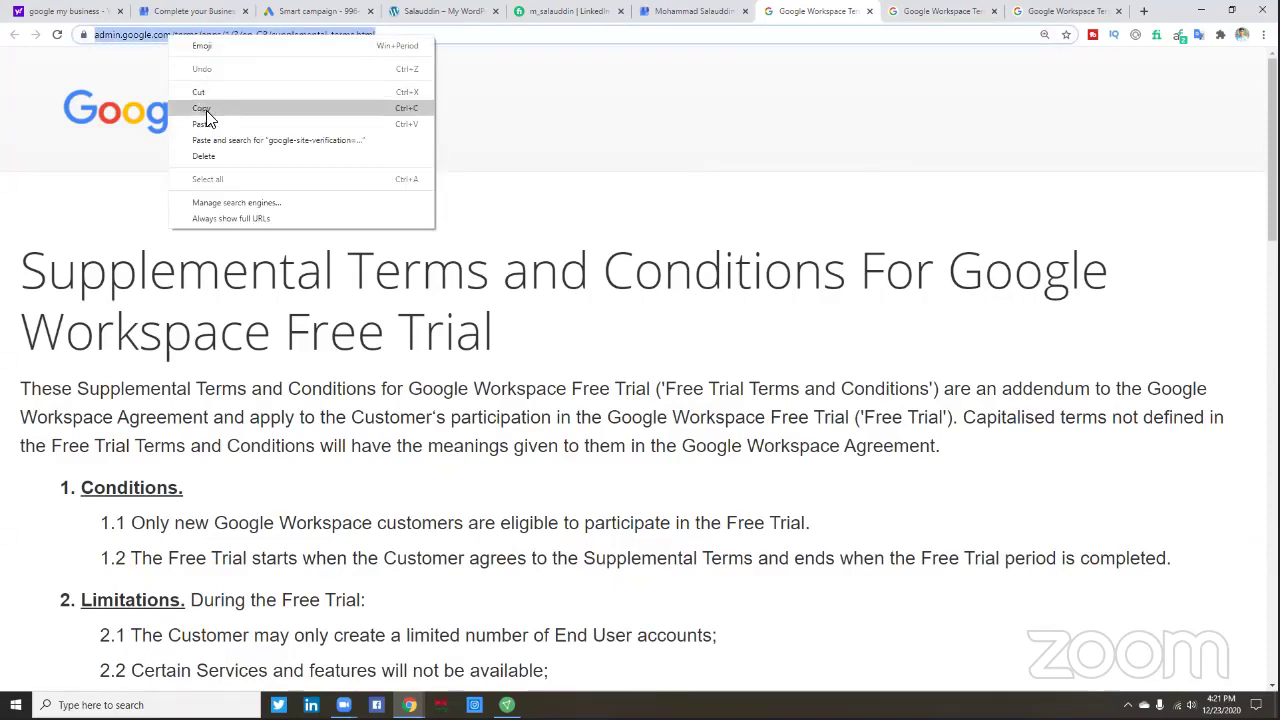
left_click(204, 108)
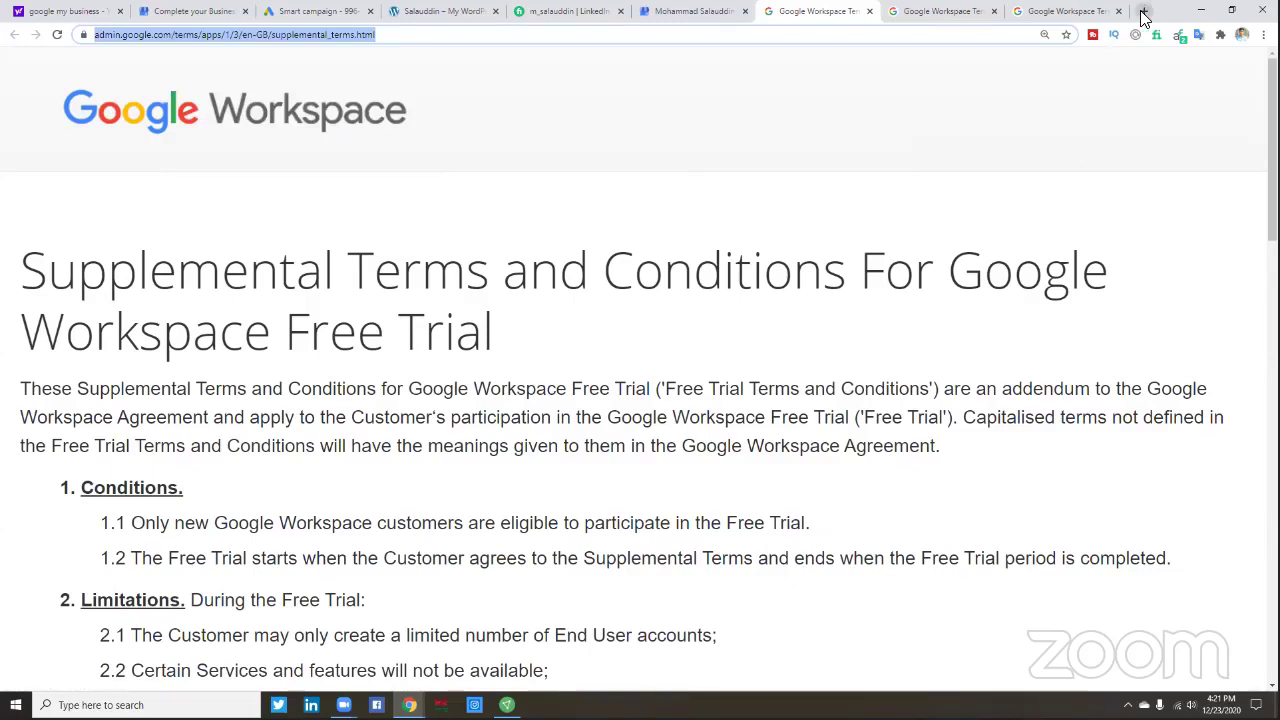
left_click(1143, 12)
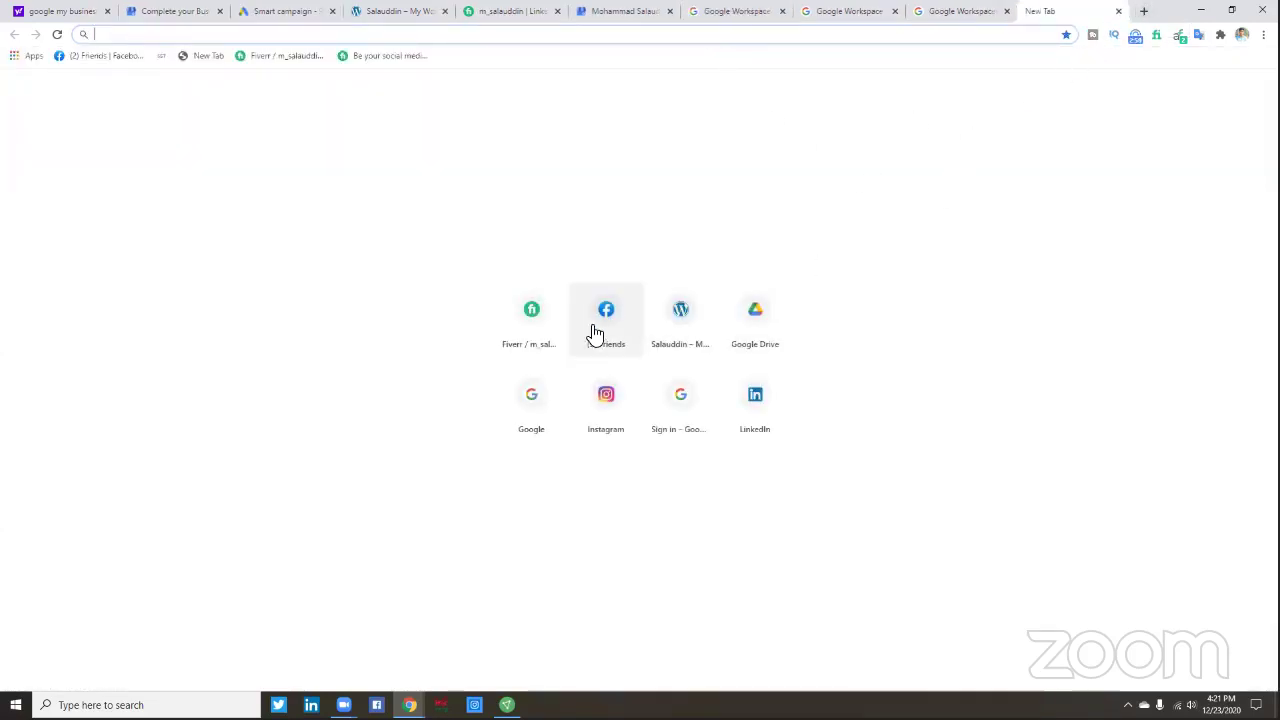
- Open the CTG DM Batch-934 group chat in Messenger and close the other chat
left_click(592, 331)
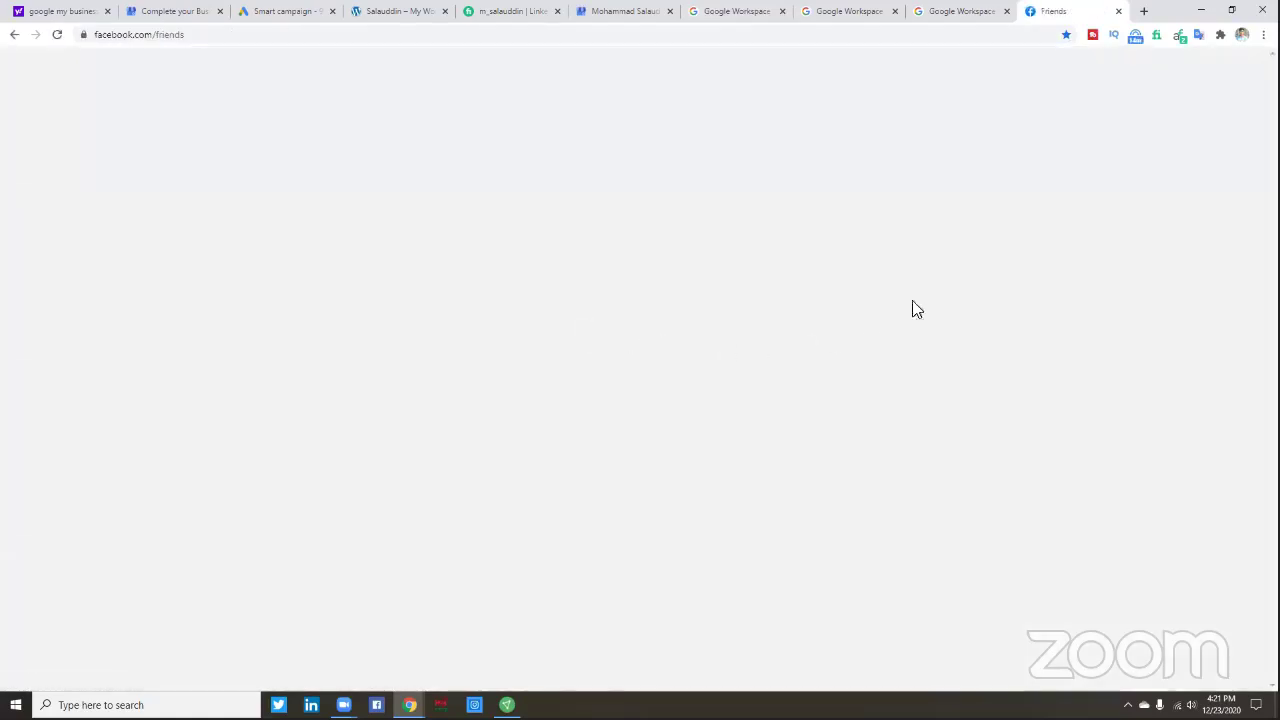
left_click(1182, 70)
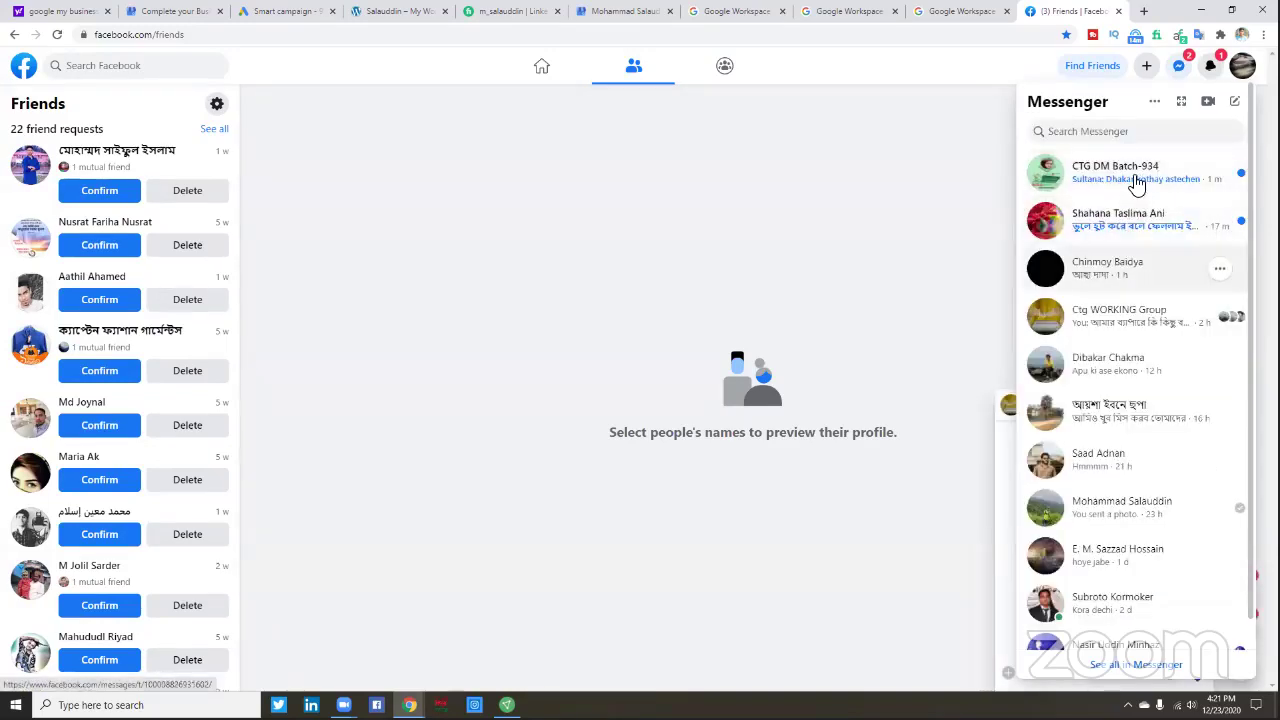
left_click(1137, 182)
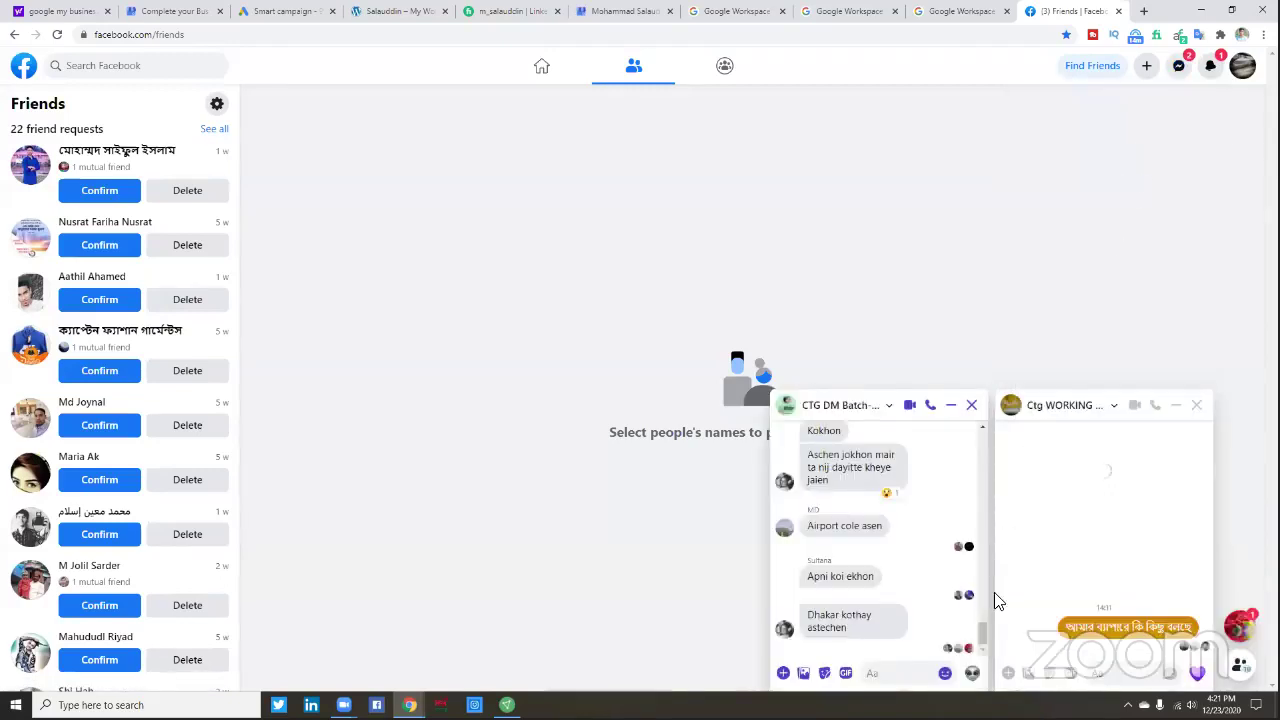
left_click(1196, 406)
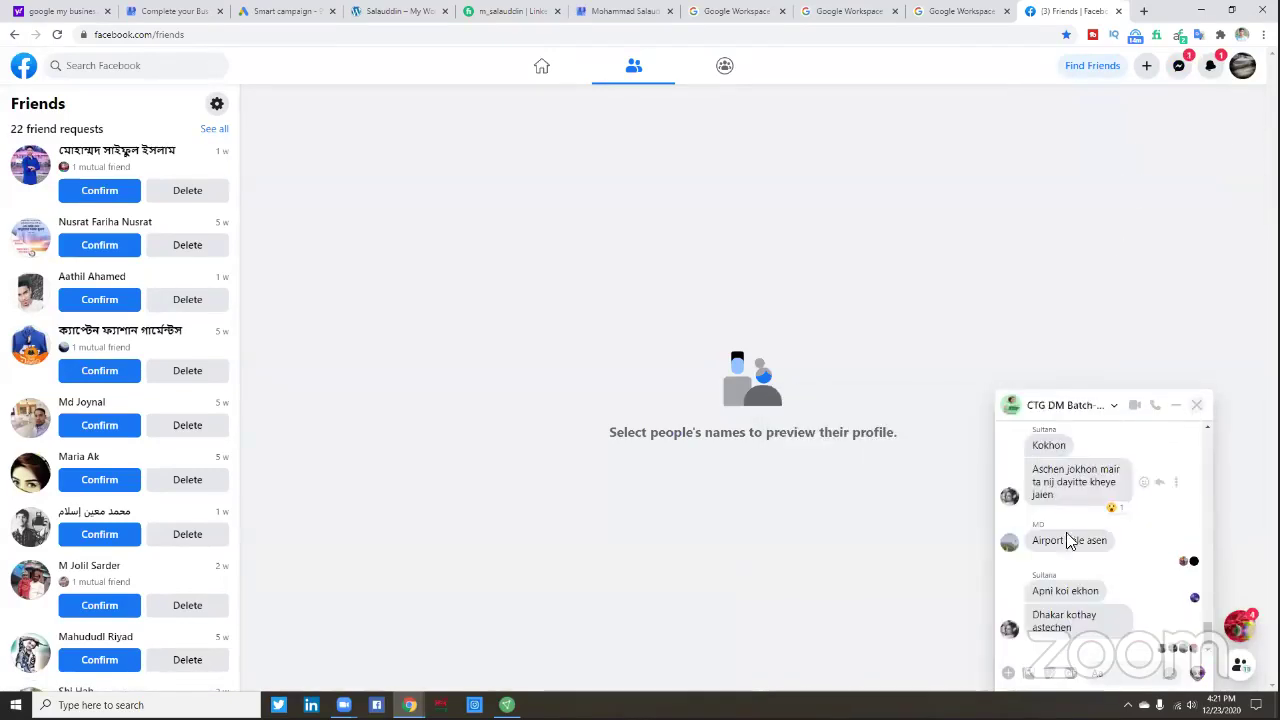
- Paste the Supplemental Terms link into the group chat and send it
right_click(1118, 670)
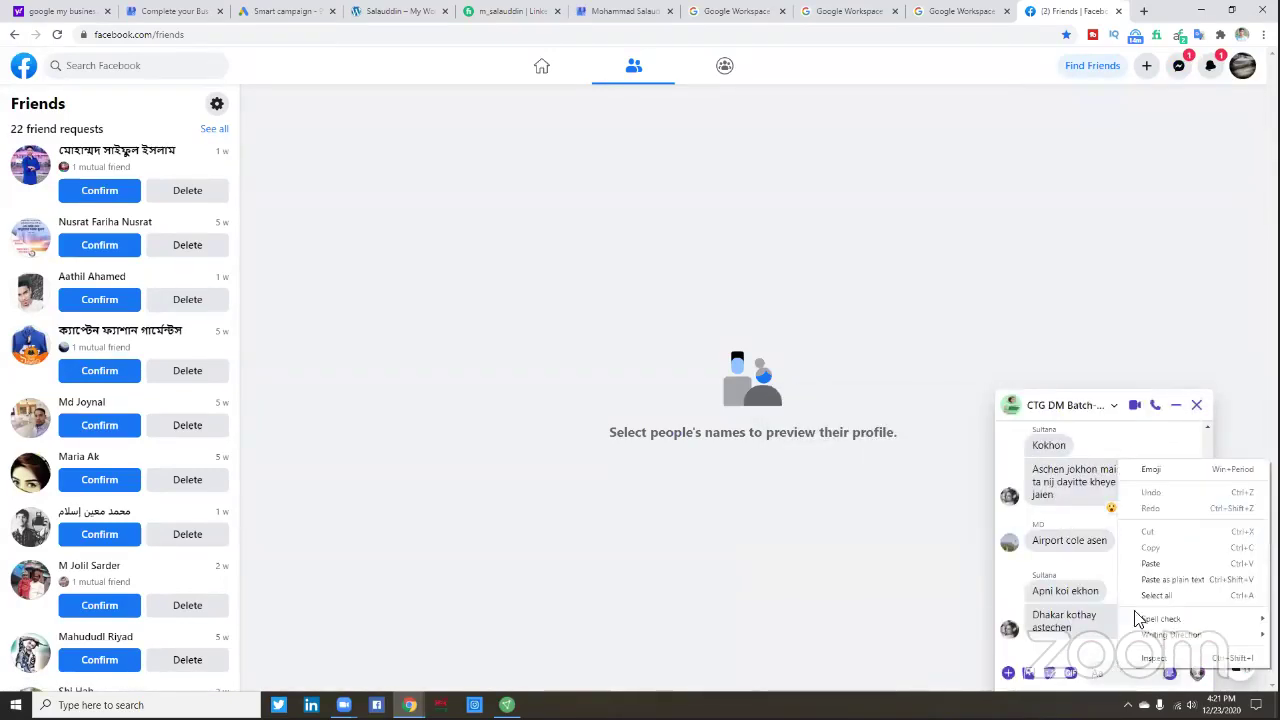
left_click(1152, 572)
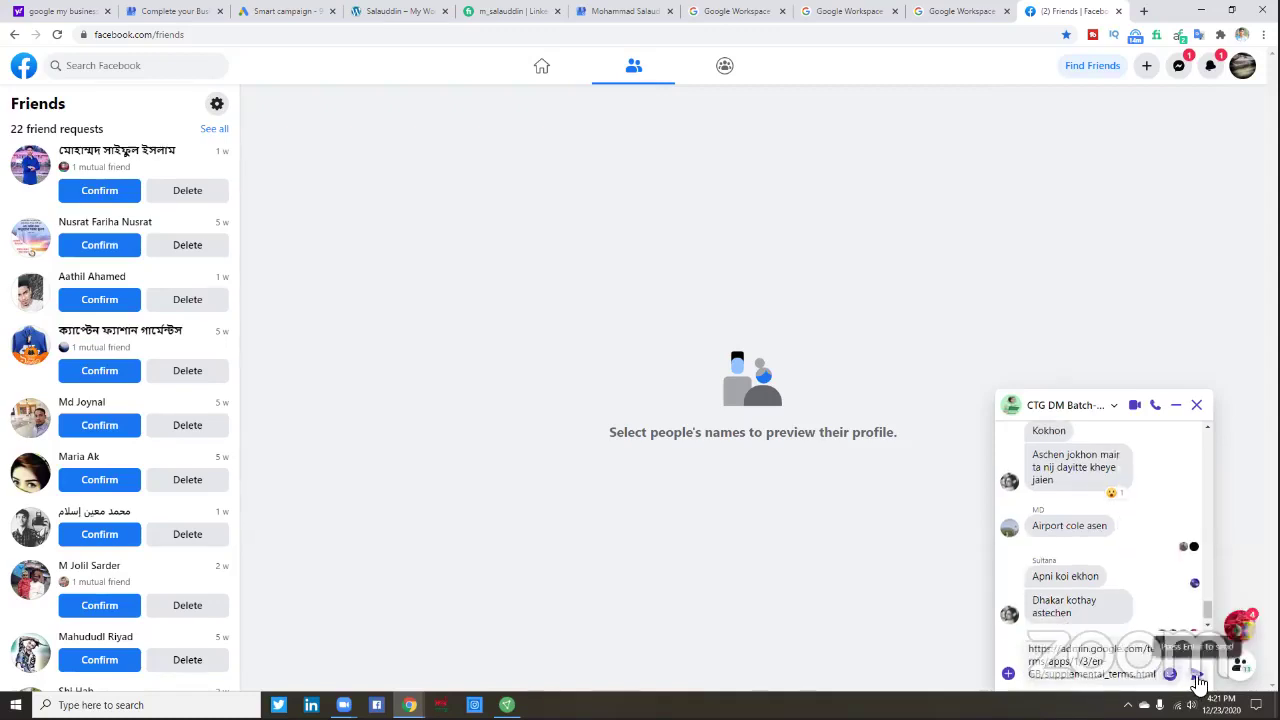
key("Return")
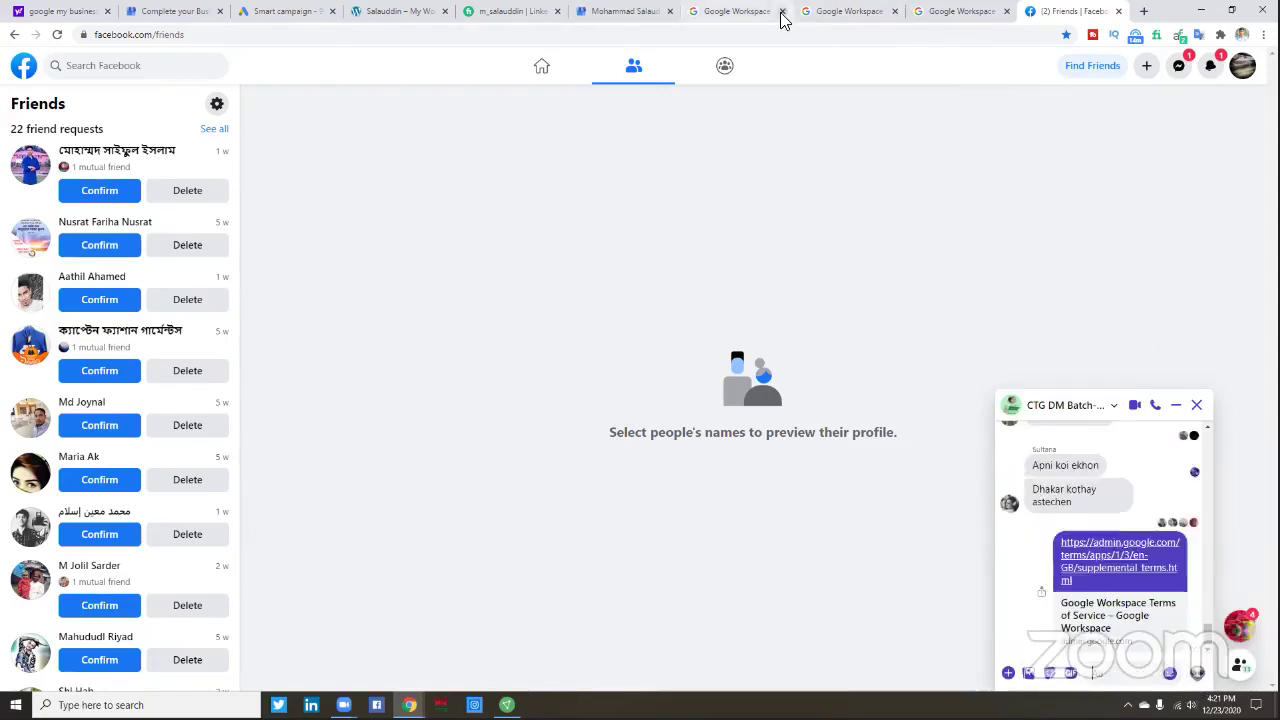
- Copy the Supplemental Terms page address and post it in the group chat
left_click(855, 12)
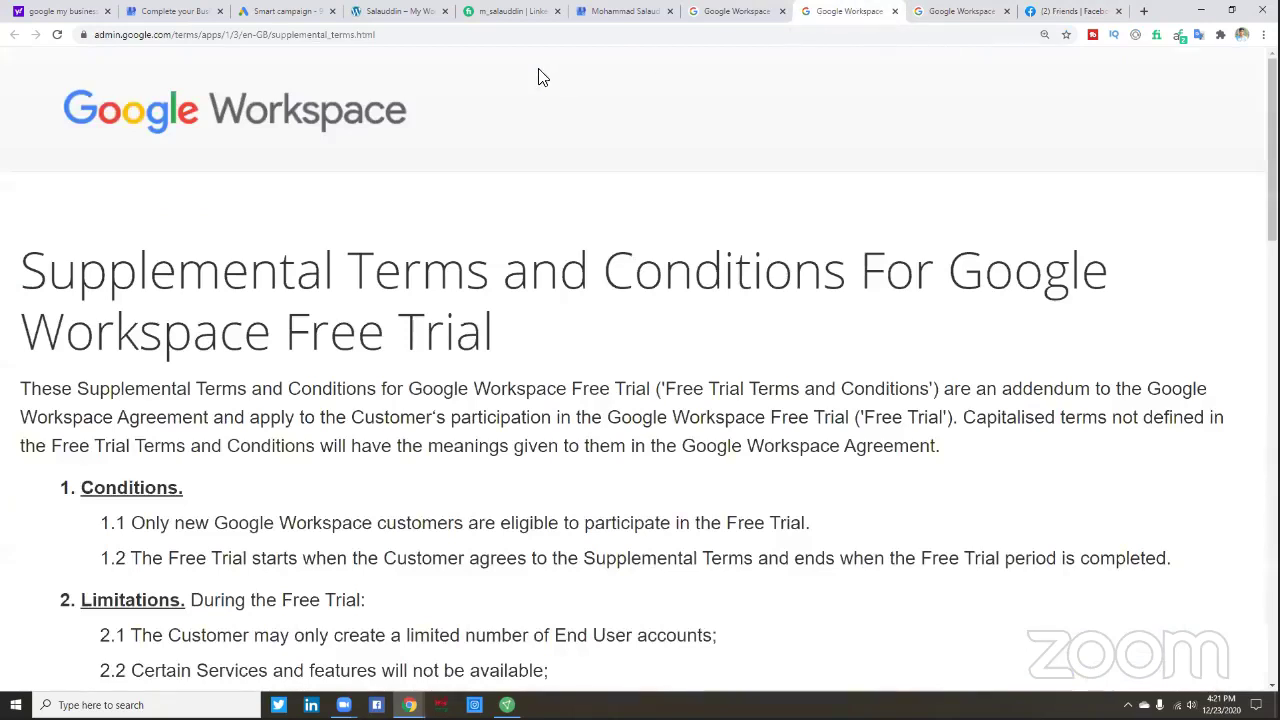
left_click_drag(385, 37, 88, 37)
right_click(168, 38)
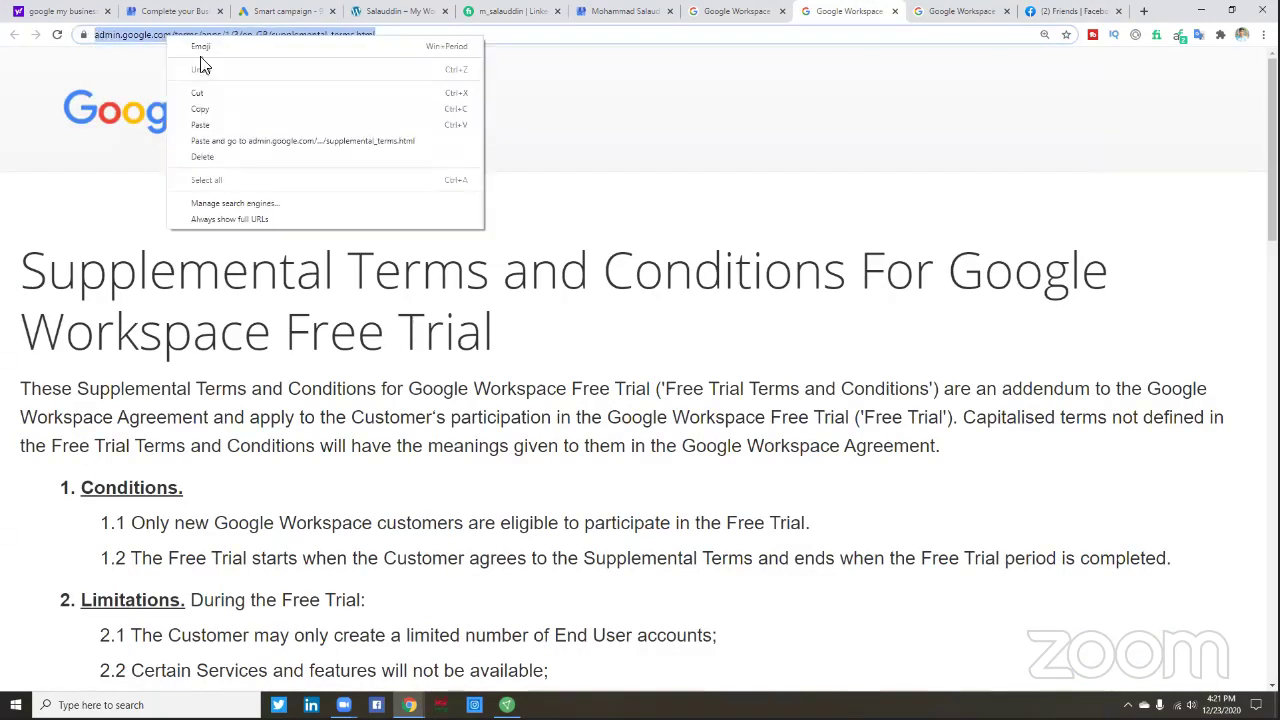
left_click(210, 108)
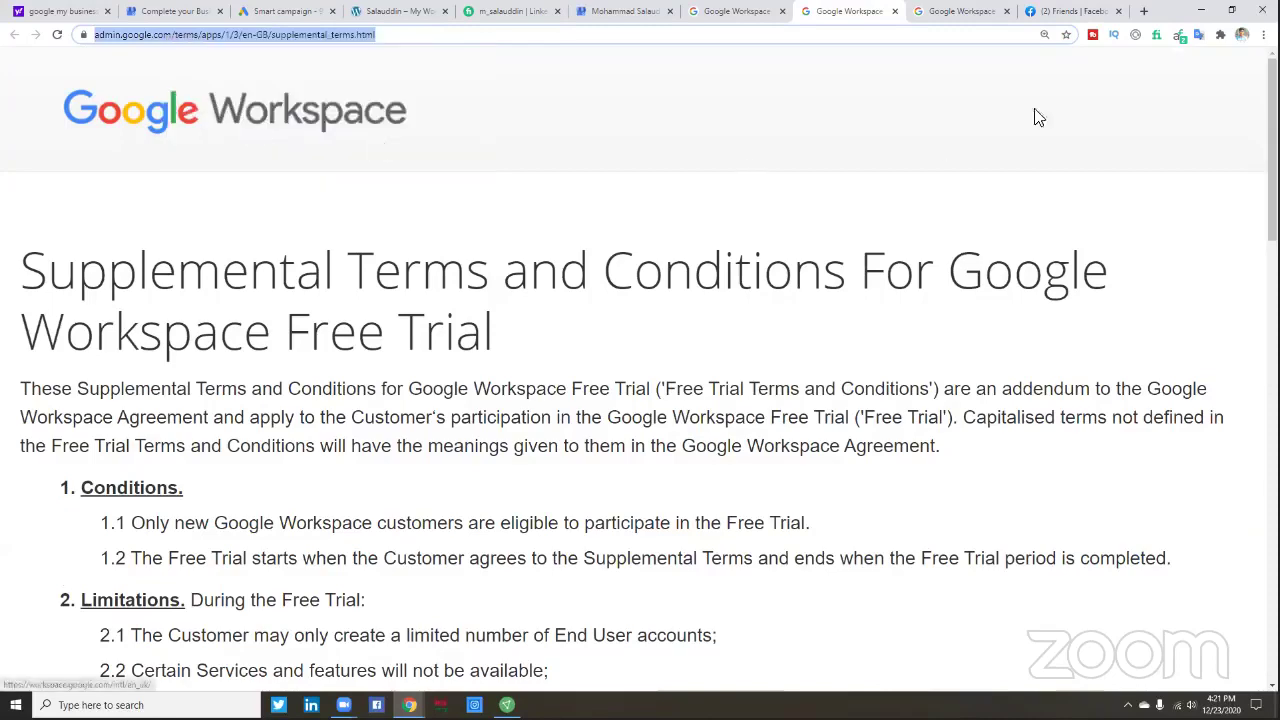
left_click(1065, 11)
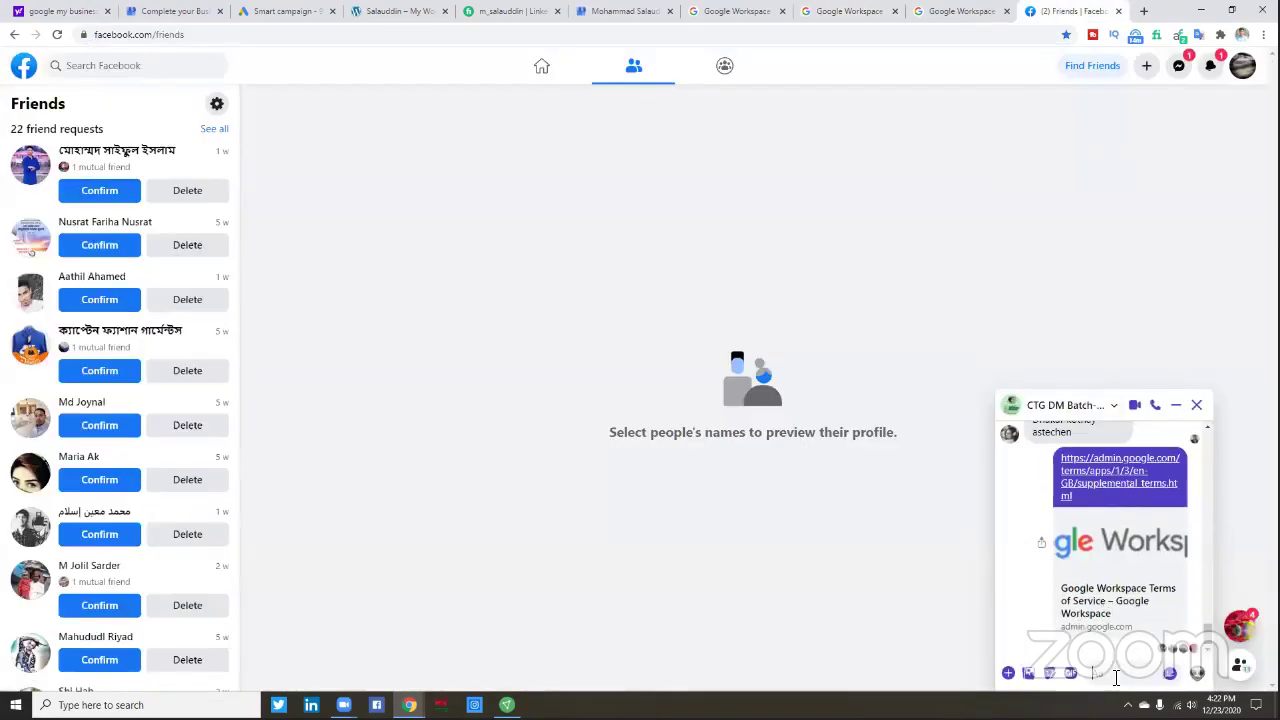
right_click(1115, 675)
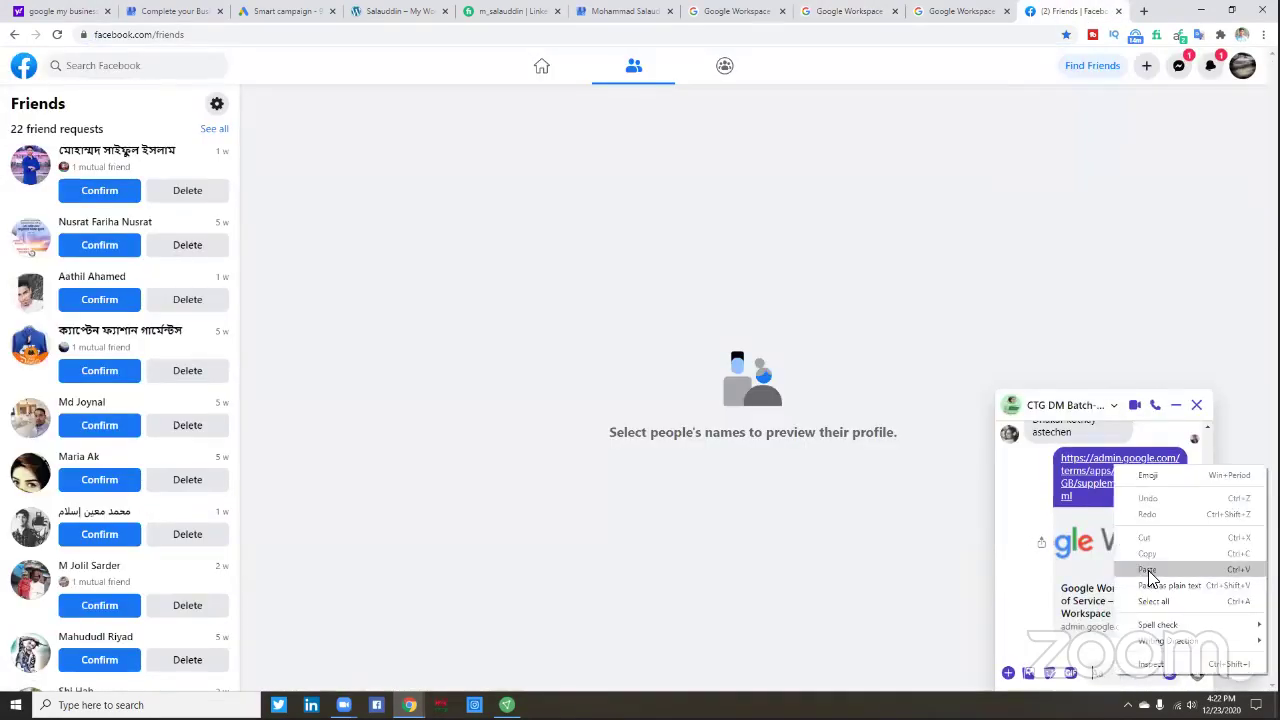
left_click(1148, 569)
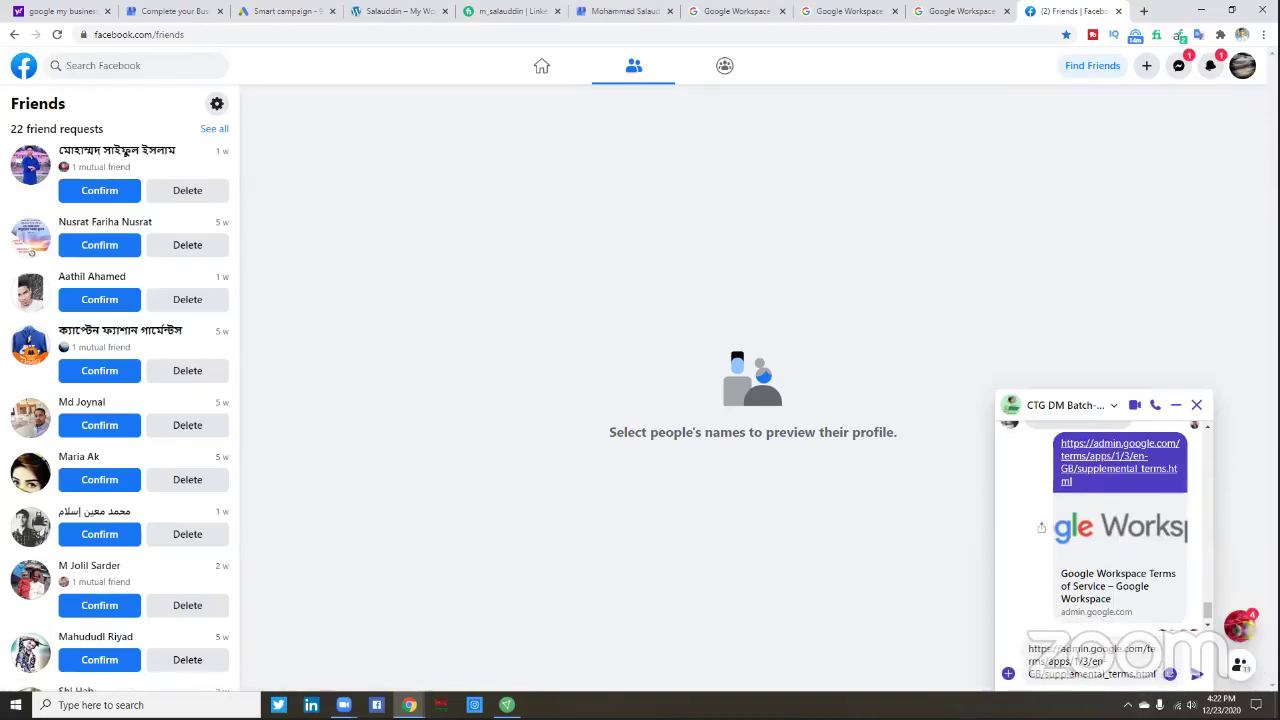
left_click(1196, 675)
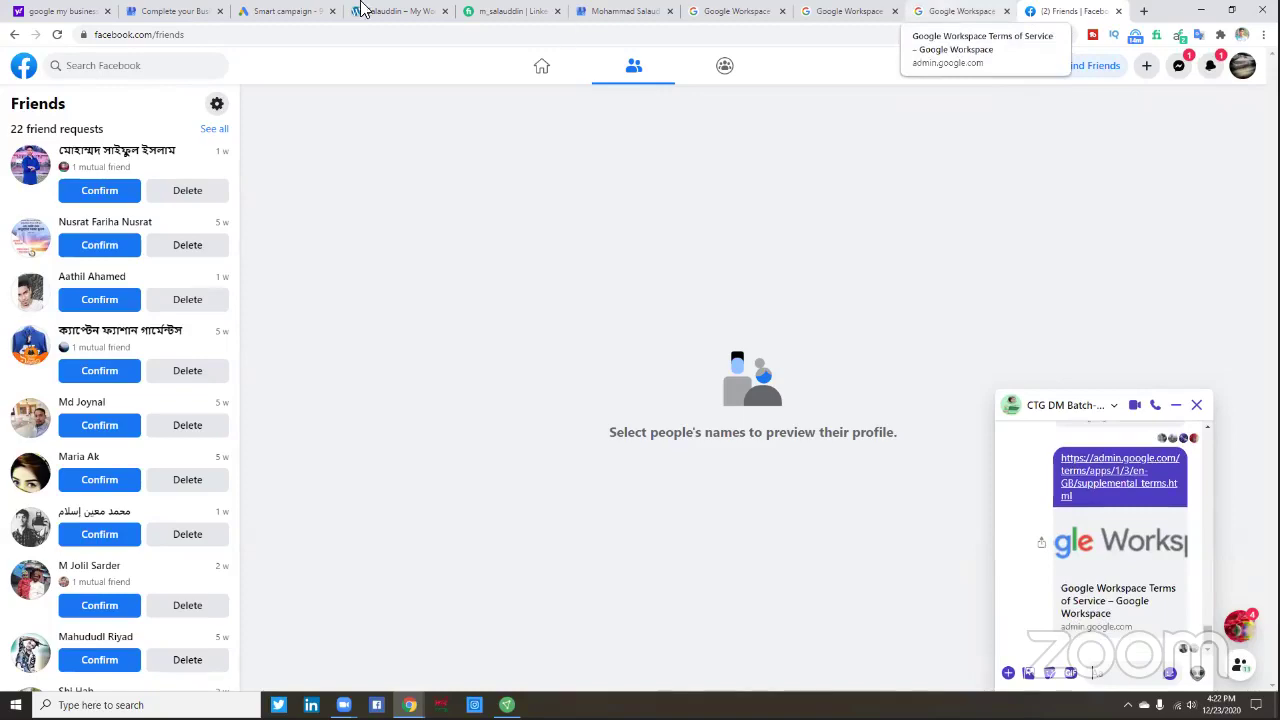
- Copy the Google Workspace Online Agreement address and send it to the group chat
key("ctrl+shift+Tab")
left_click(234, 35)
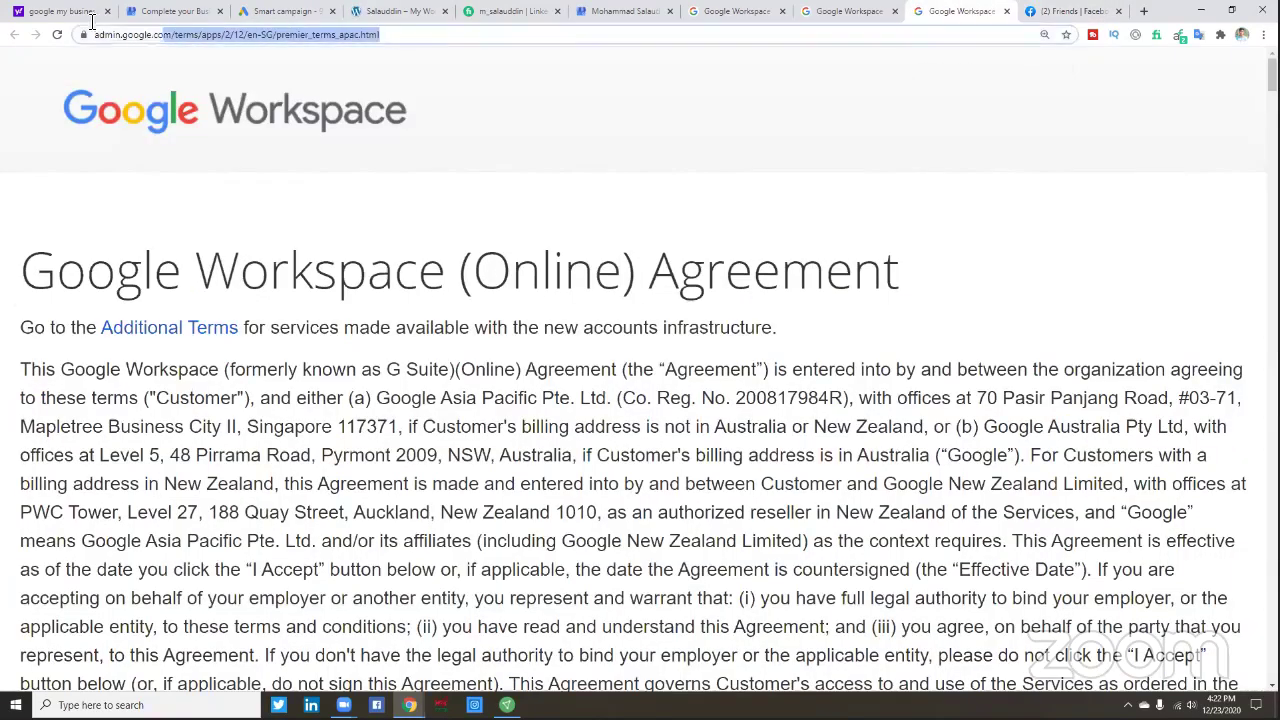
right_click(132, 35)
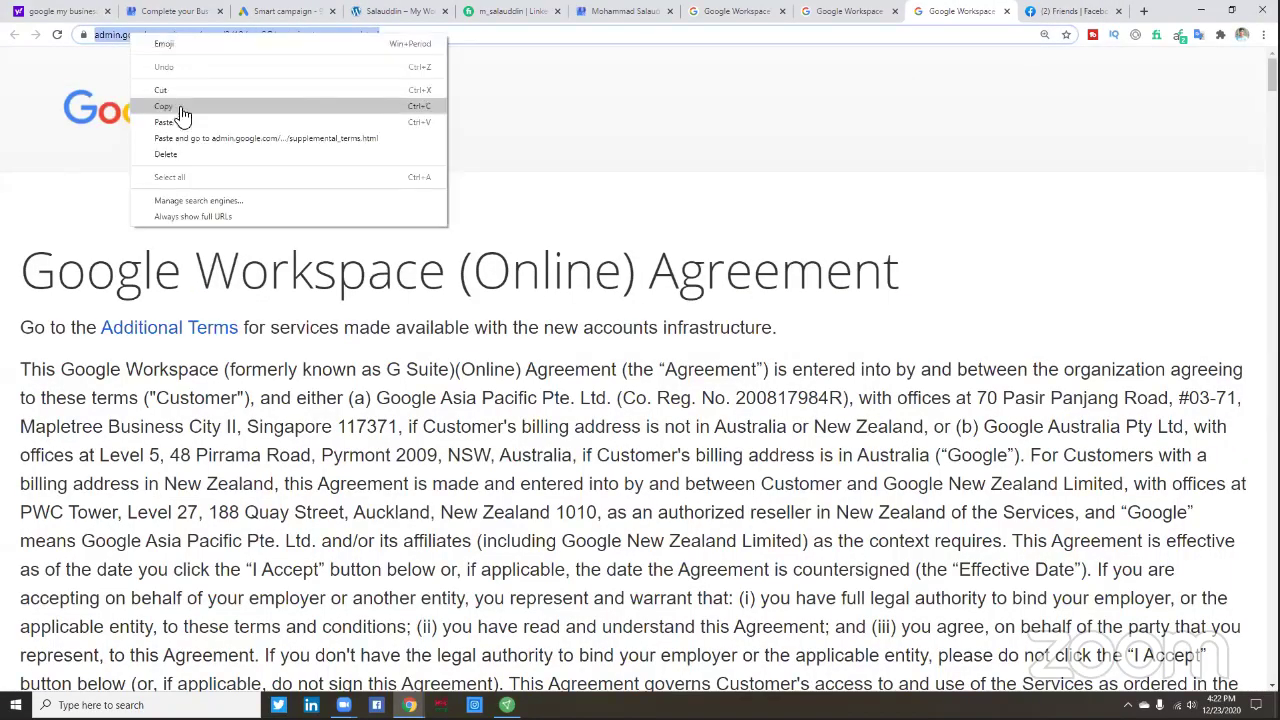
left_click(178, 108)
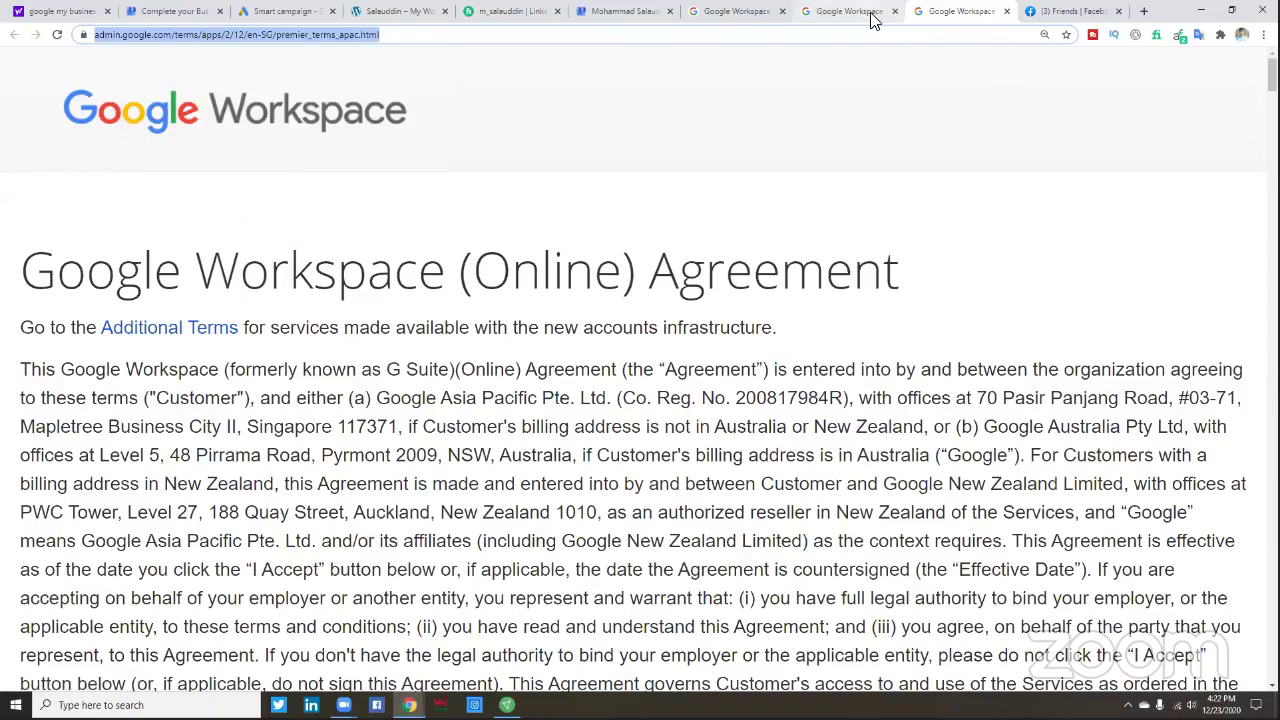
left_click(866, 14)
left_click(1068, 11)
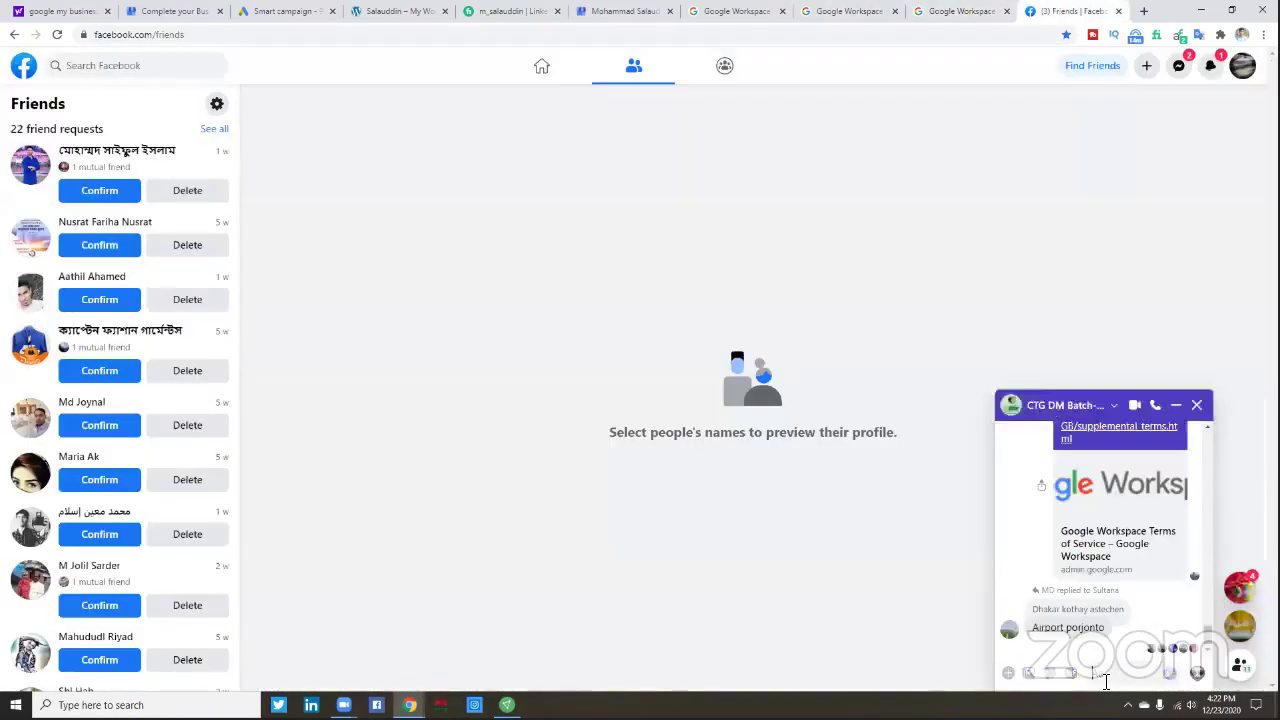
right_click(1105, 674)
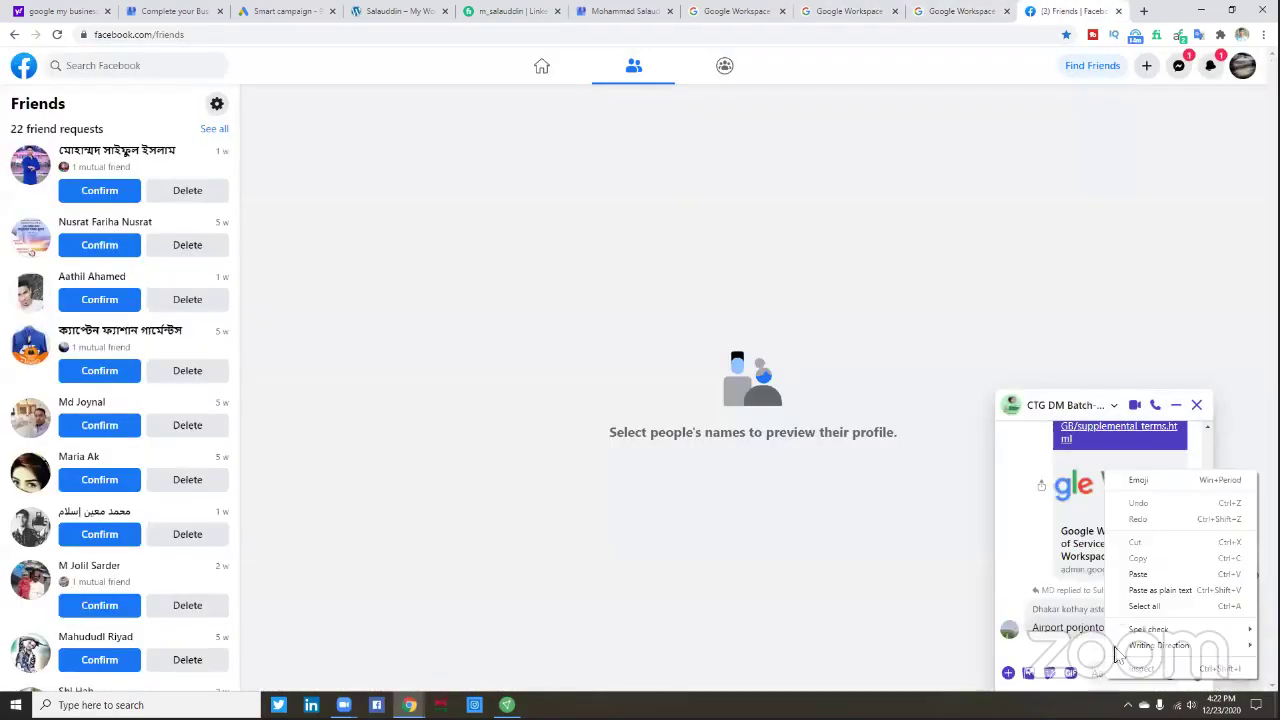
left_click(1138, 574)
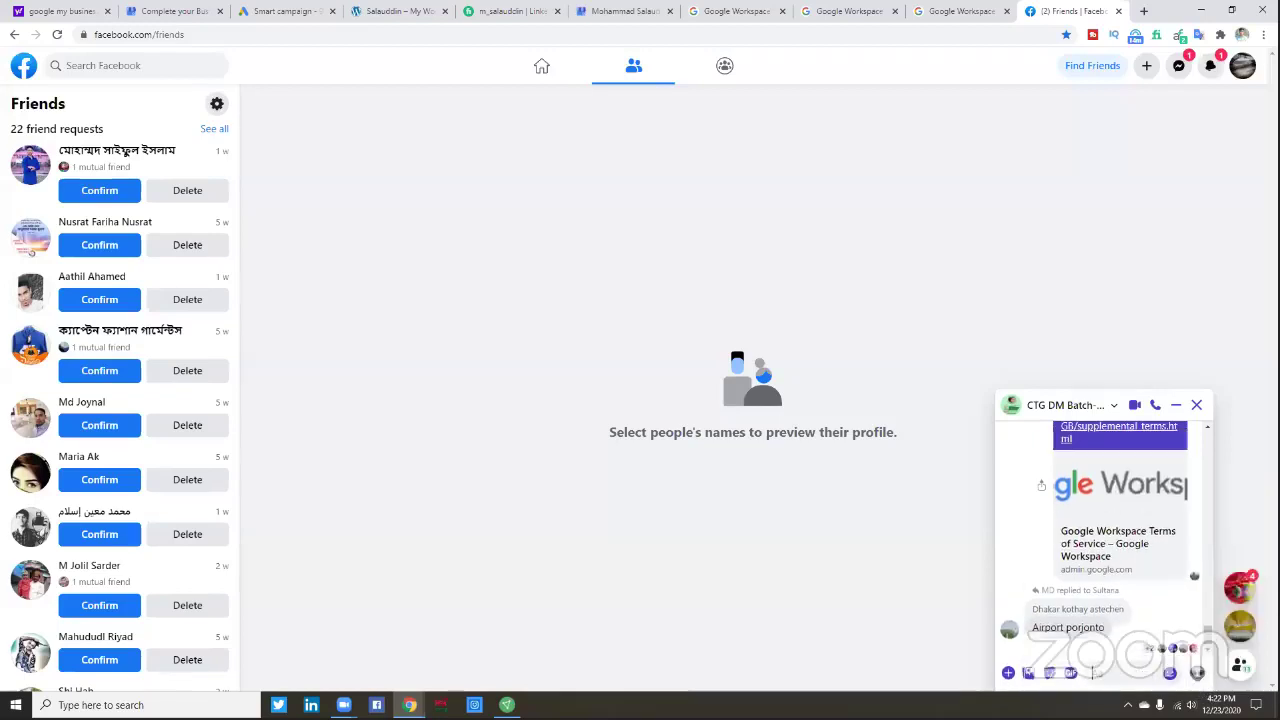
key("Return")
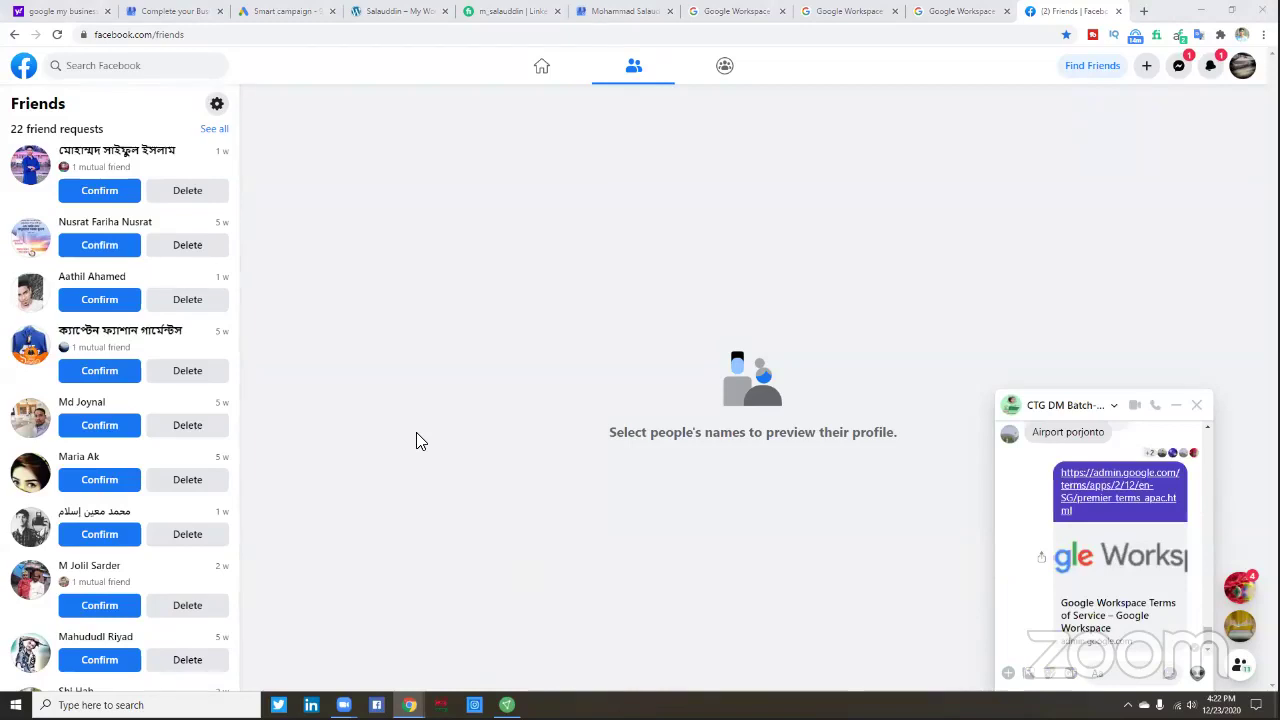
- Reread the Free Trial Supplemental Terms page
left_click(610, 11)
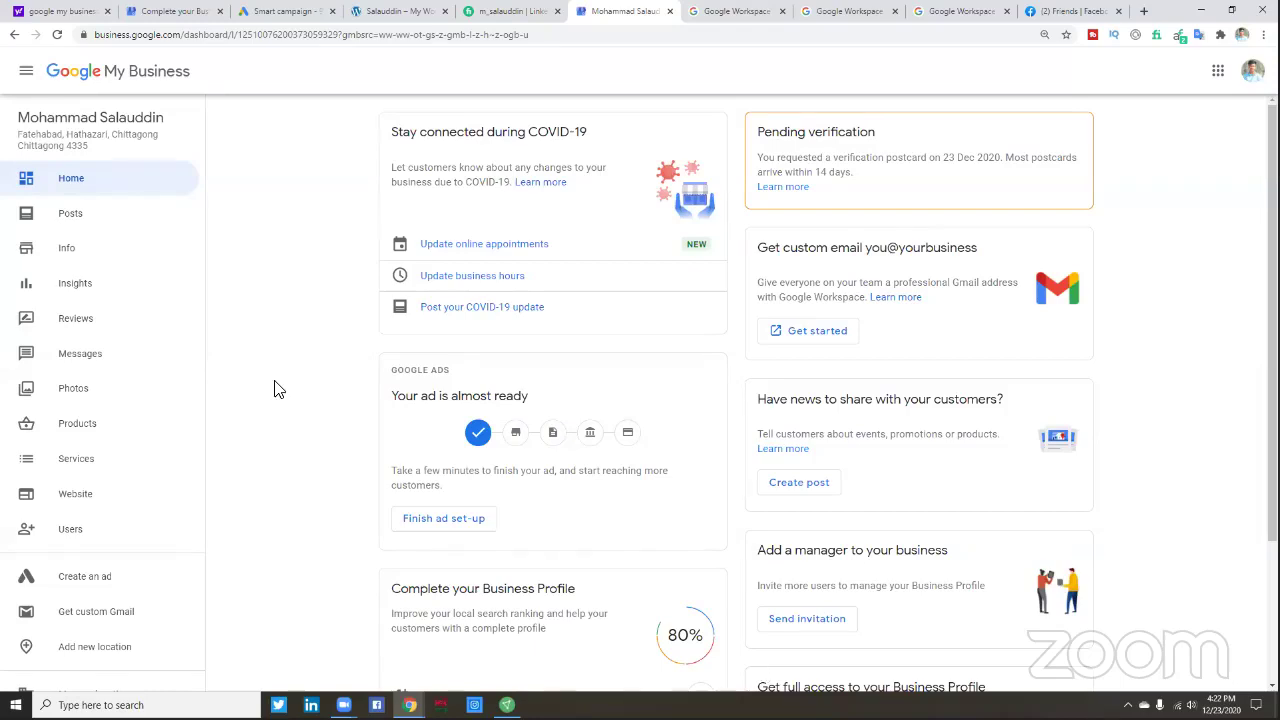
left_click(963, 12)
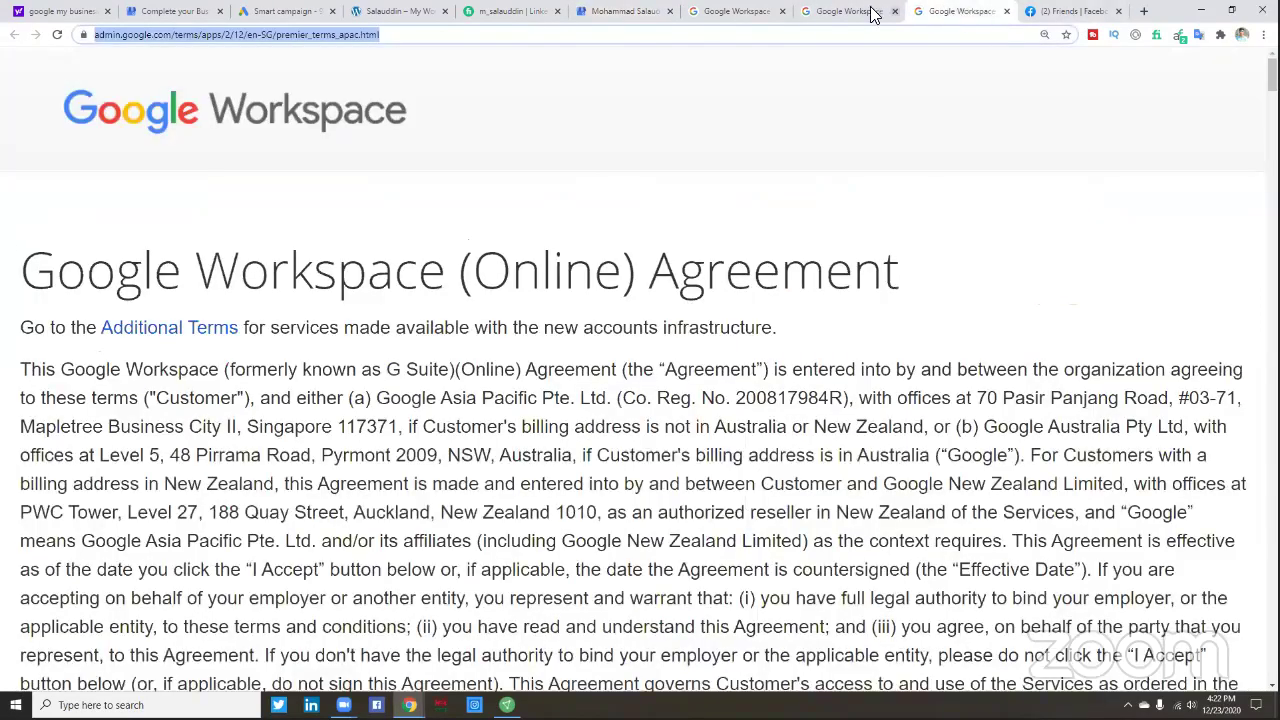
left_click(860, 12)
scroll(836, 140, "down", 3)
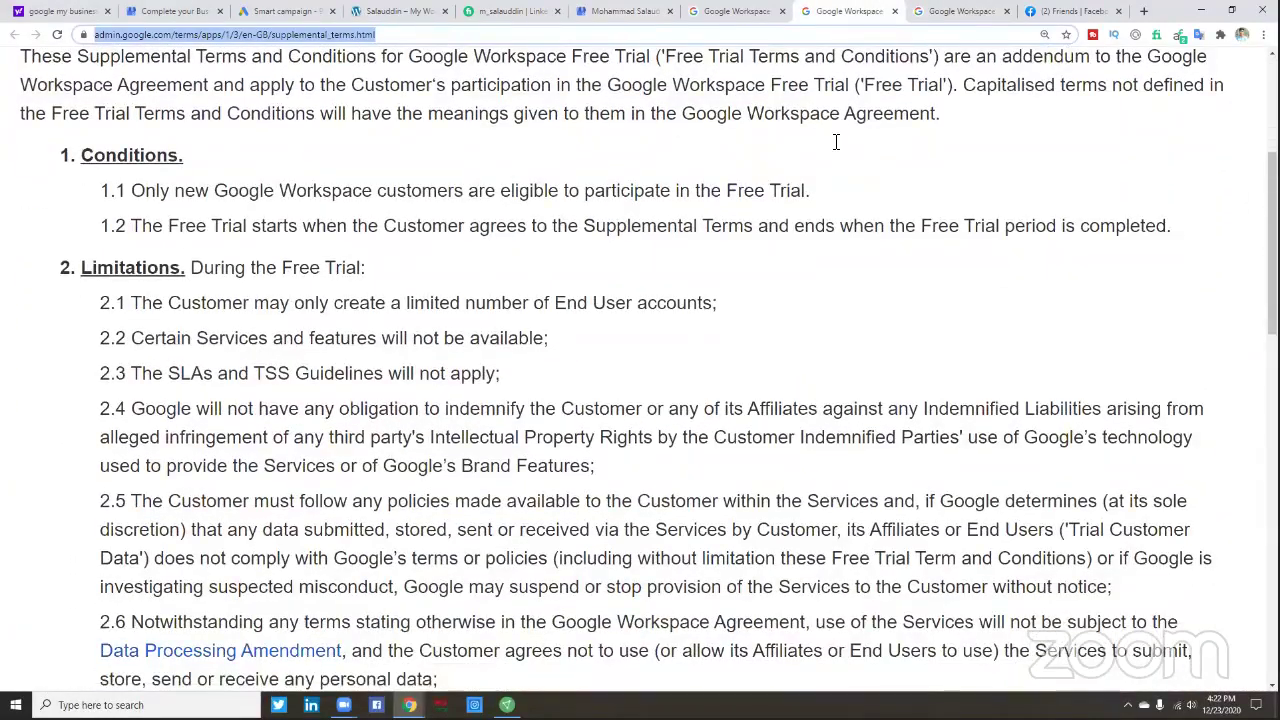
scroll(836, 142, "down", 4)
scroll(836, 142, "down", 5)
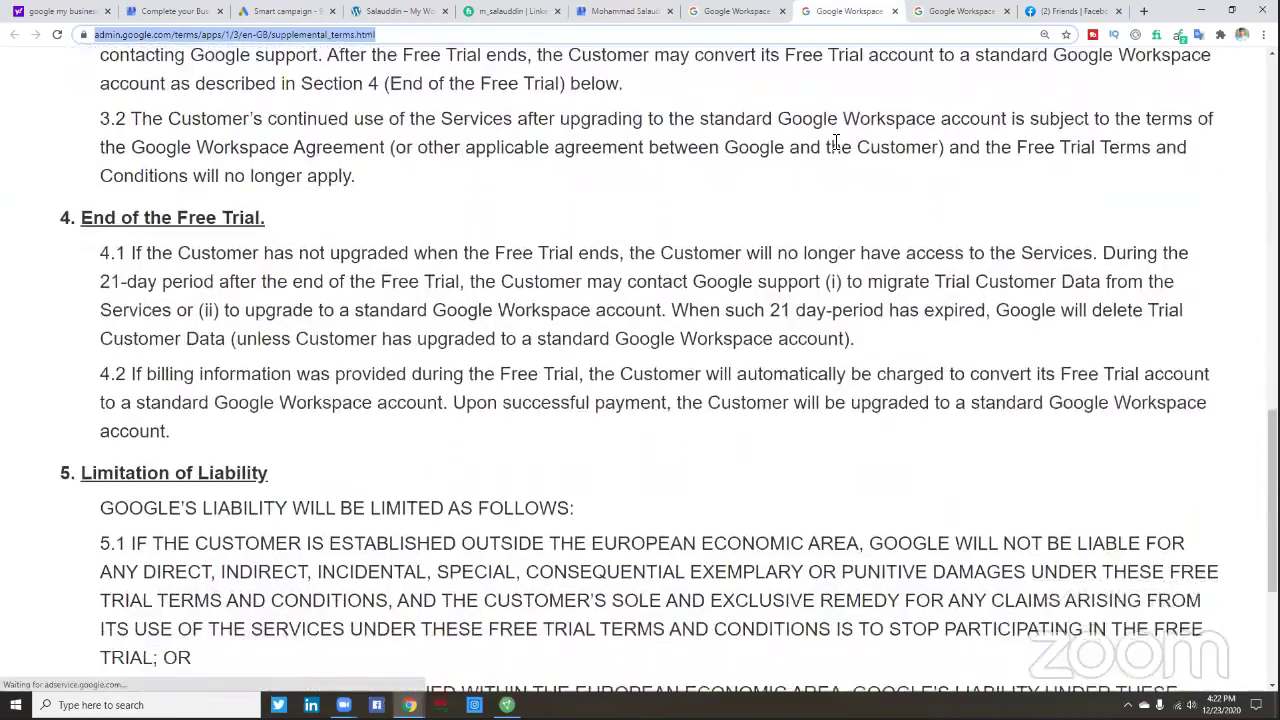
scroll(947, 492, "up", 4)
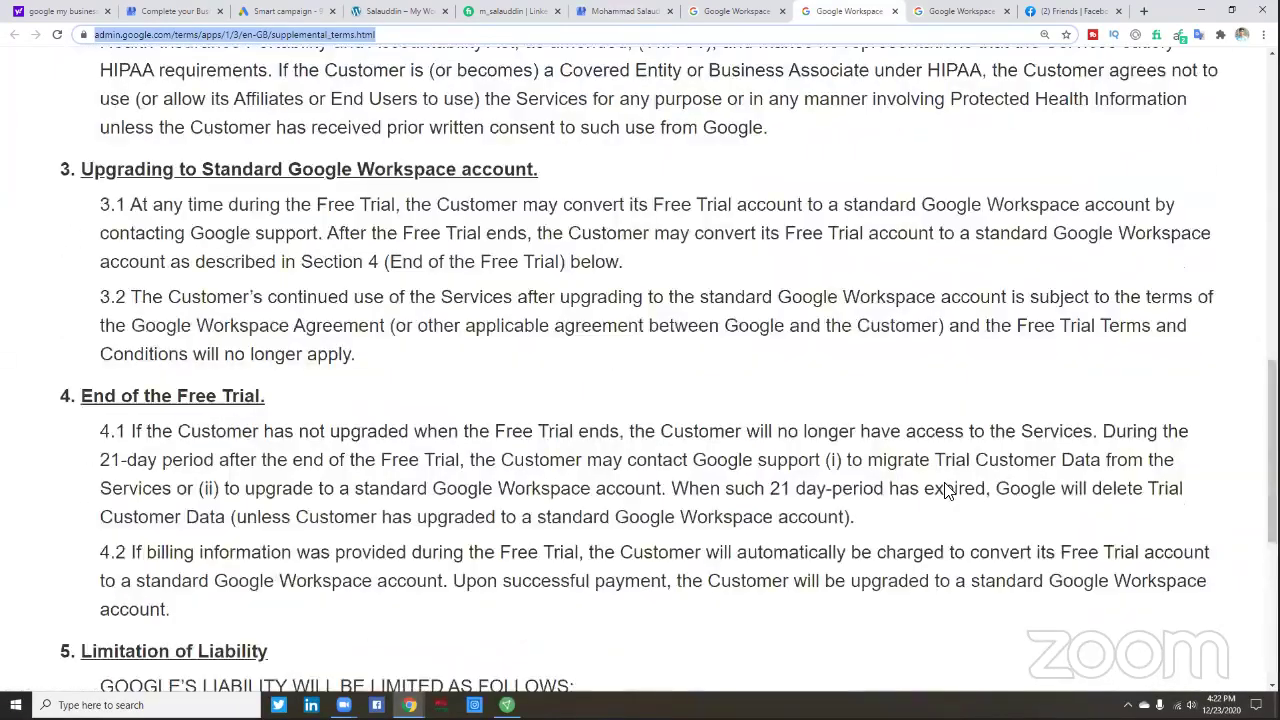
scroll(1008, 452, "up", 5)
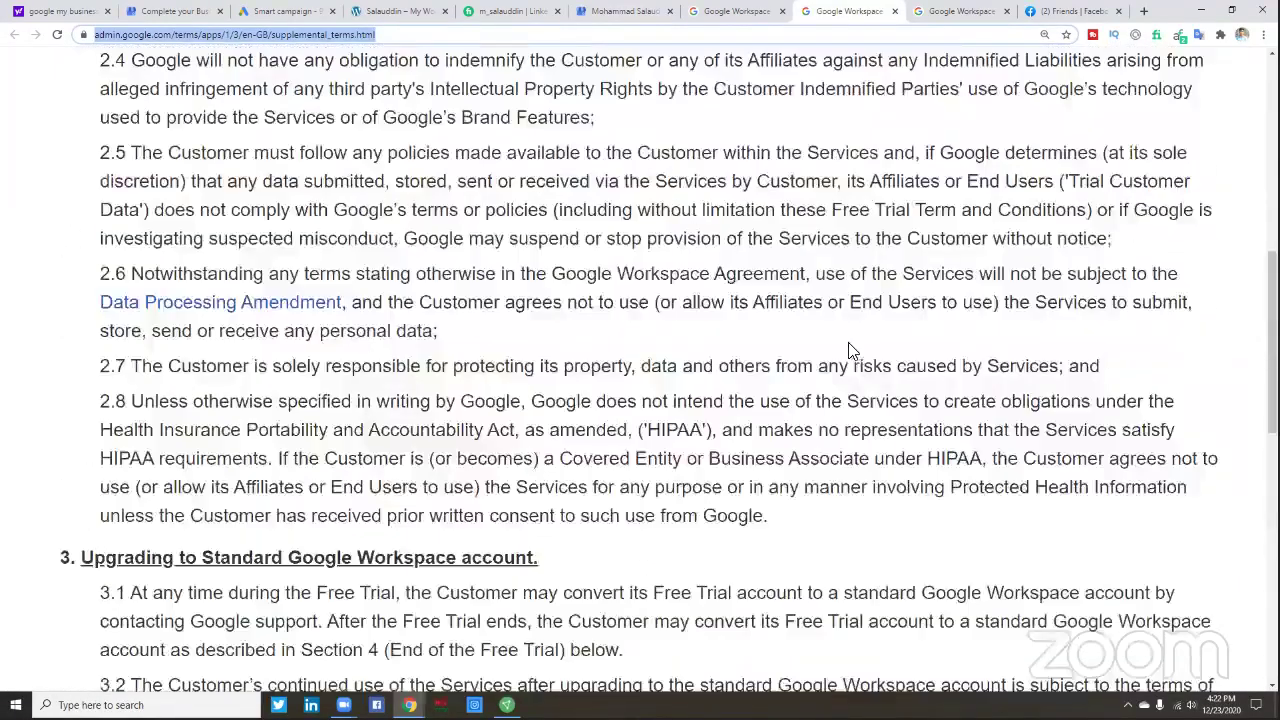
scroll(964, 165, "up", 3)
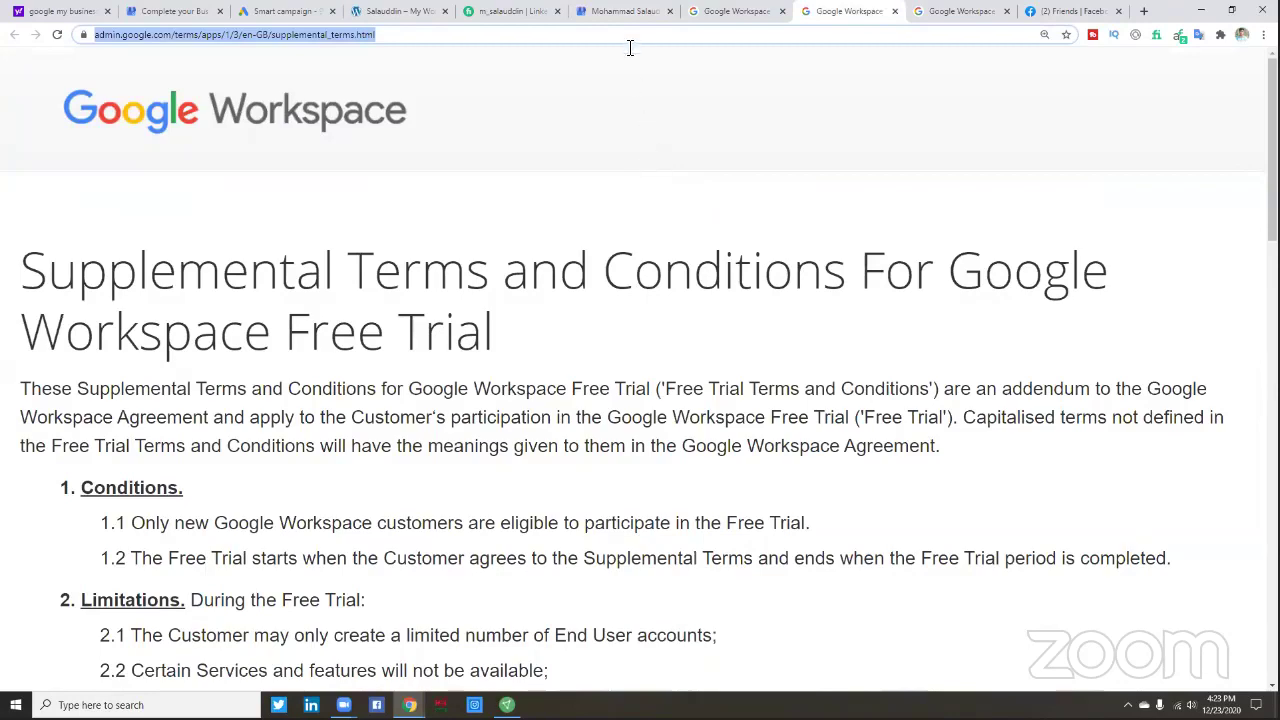
scroll(700, 232, "down", 2)
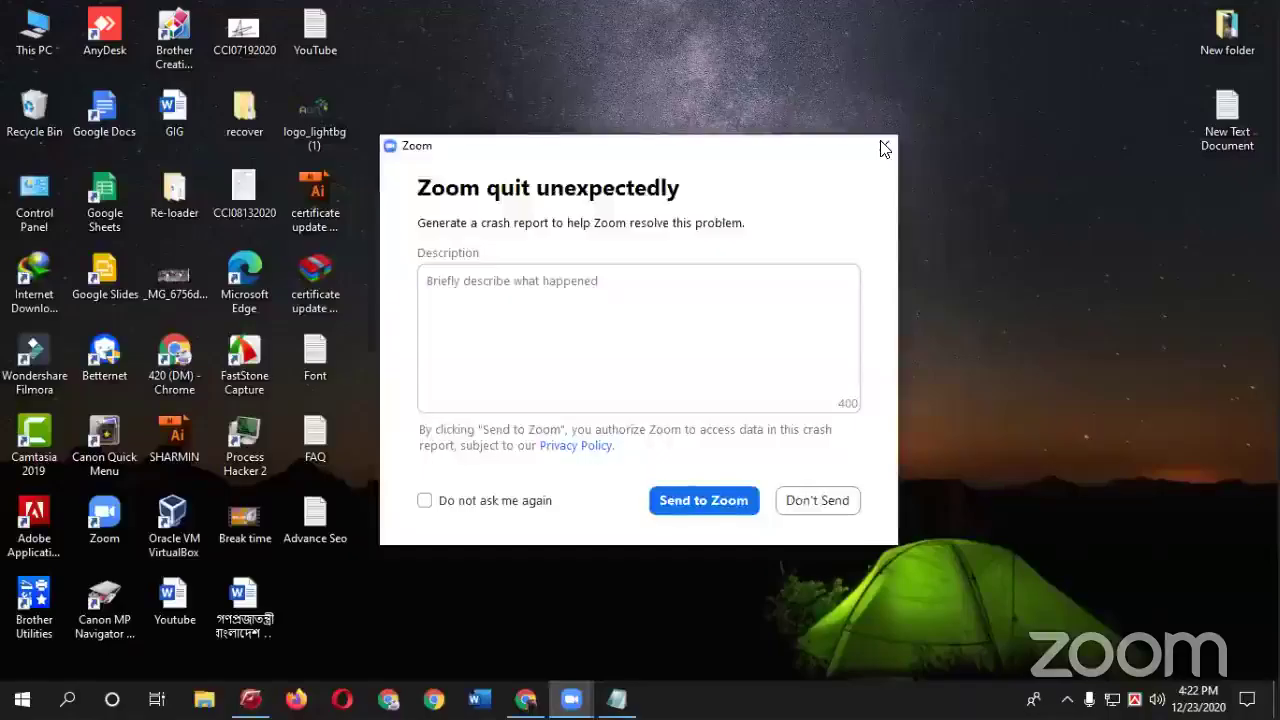
- Refresh the desktop and bring the browser window back
left_click(817, 500)
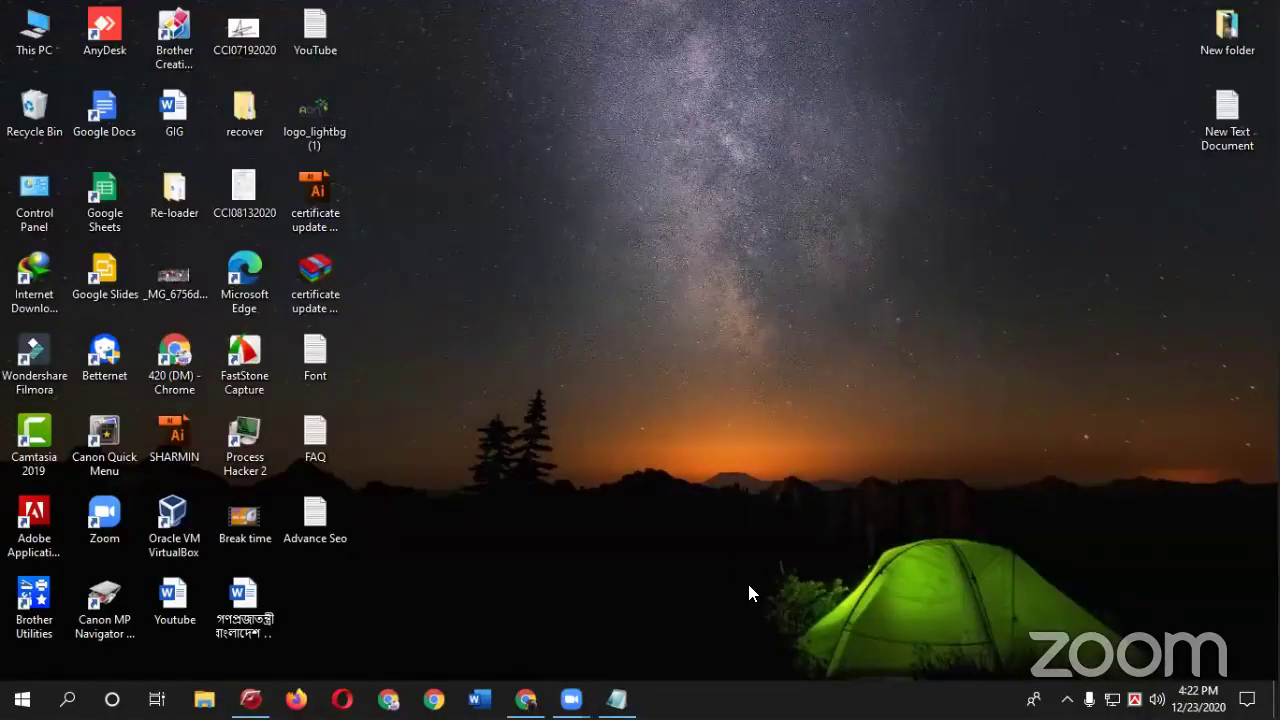
right_click(702, 251)
left_click(750, 306)
key("alt+Tab")
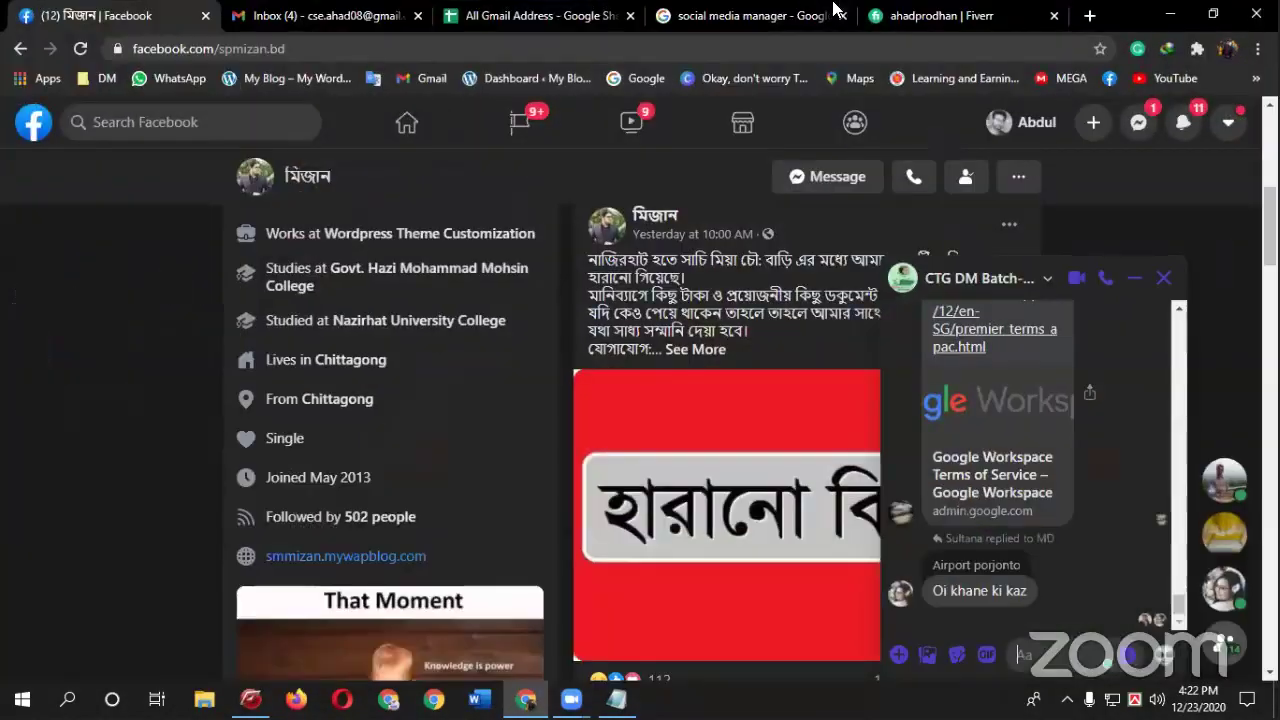
- Close the Facebook, All Gmail Address spreadsheet, search and Fiverr tabs, then open a new tab
left_click(205, 15)
left_click(370, 15)
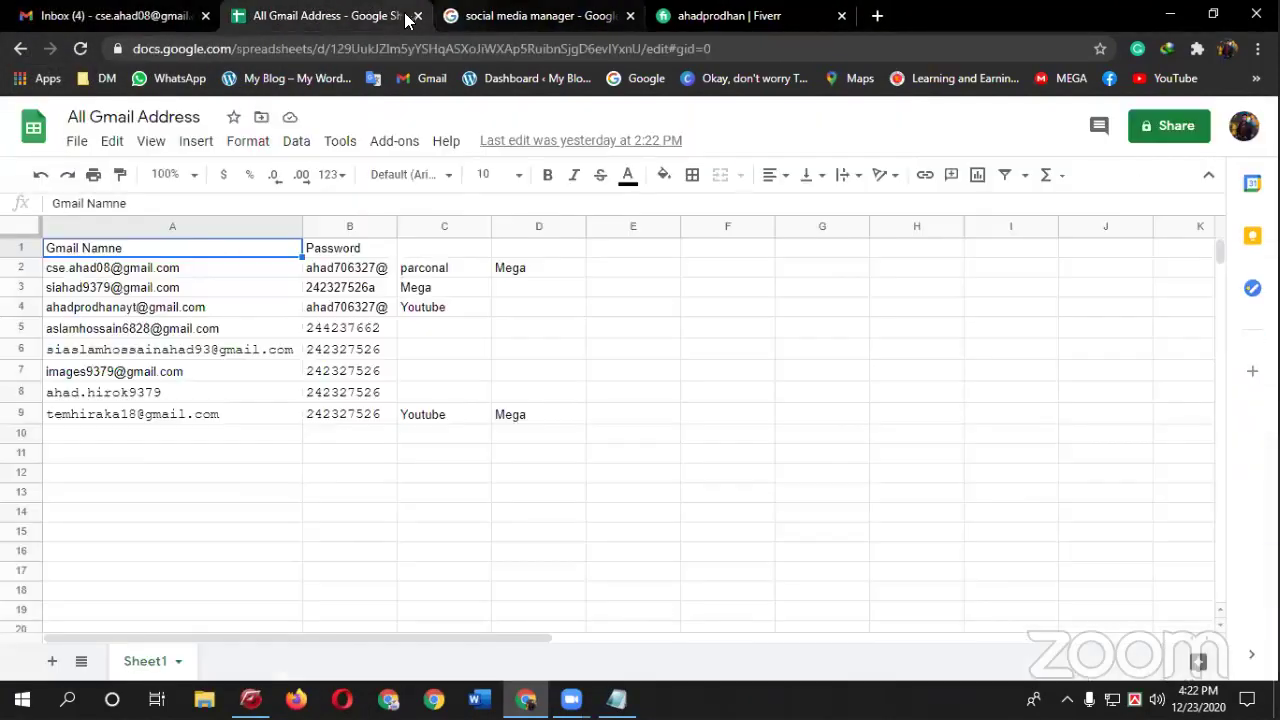
left_click(418, 15)
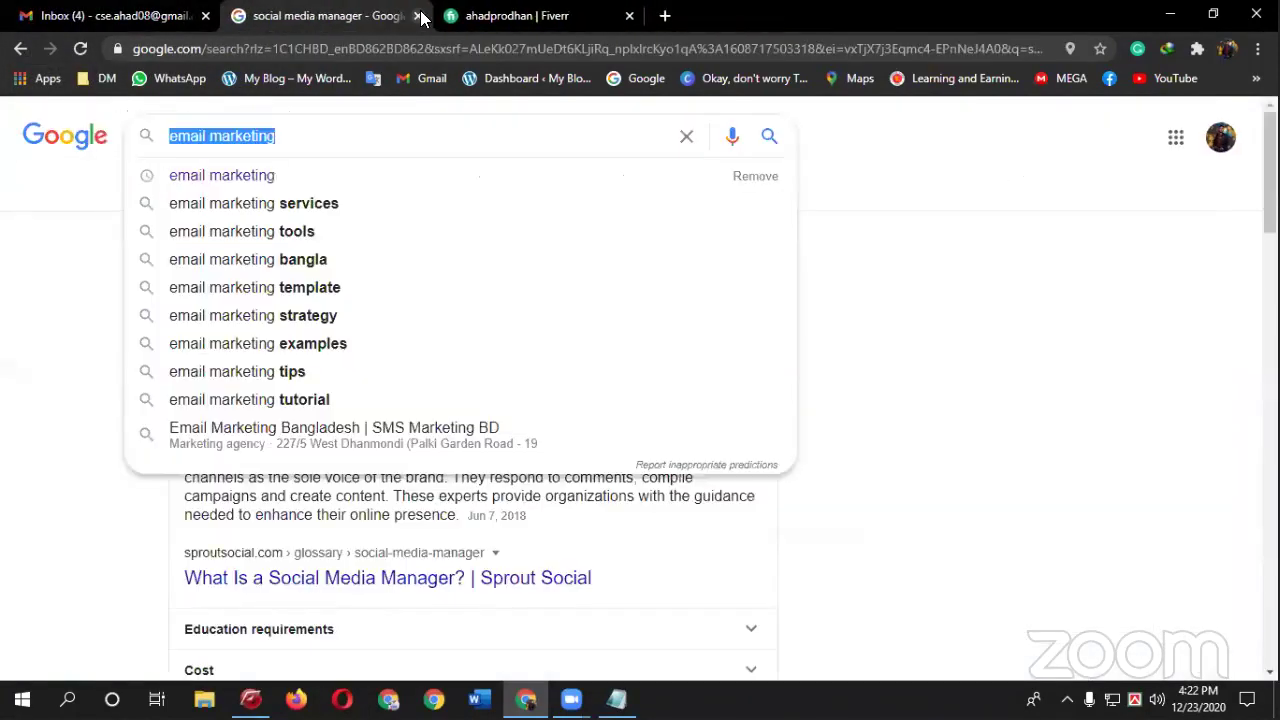
left_click(418, 15)
left_click(418, 15)
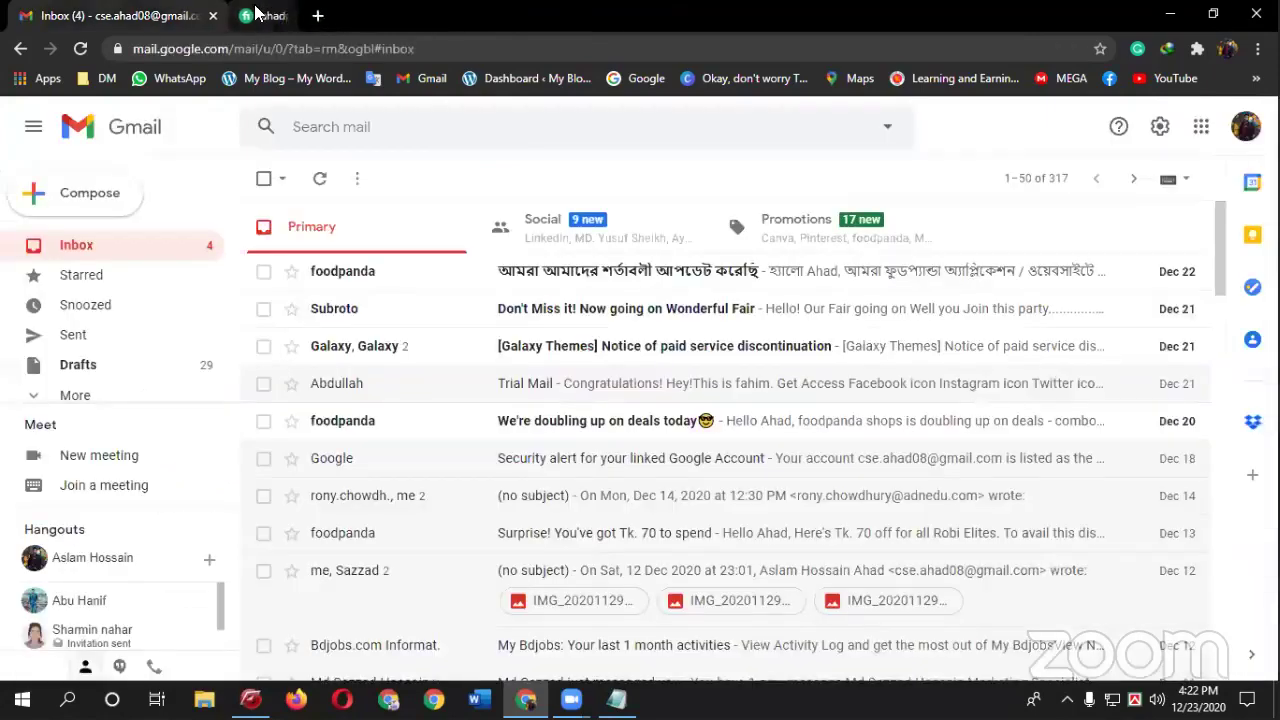
key("ctrl+t")
- Search 'google my business' and open the Google My Business result
left_click(290, 47)
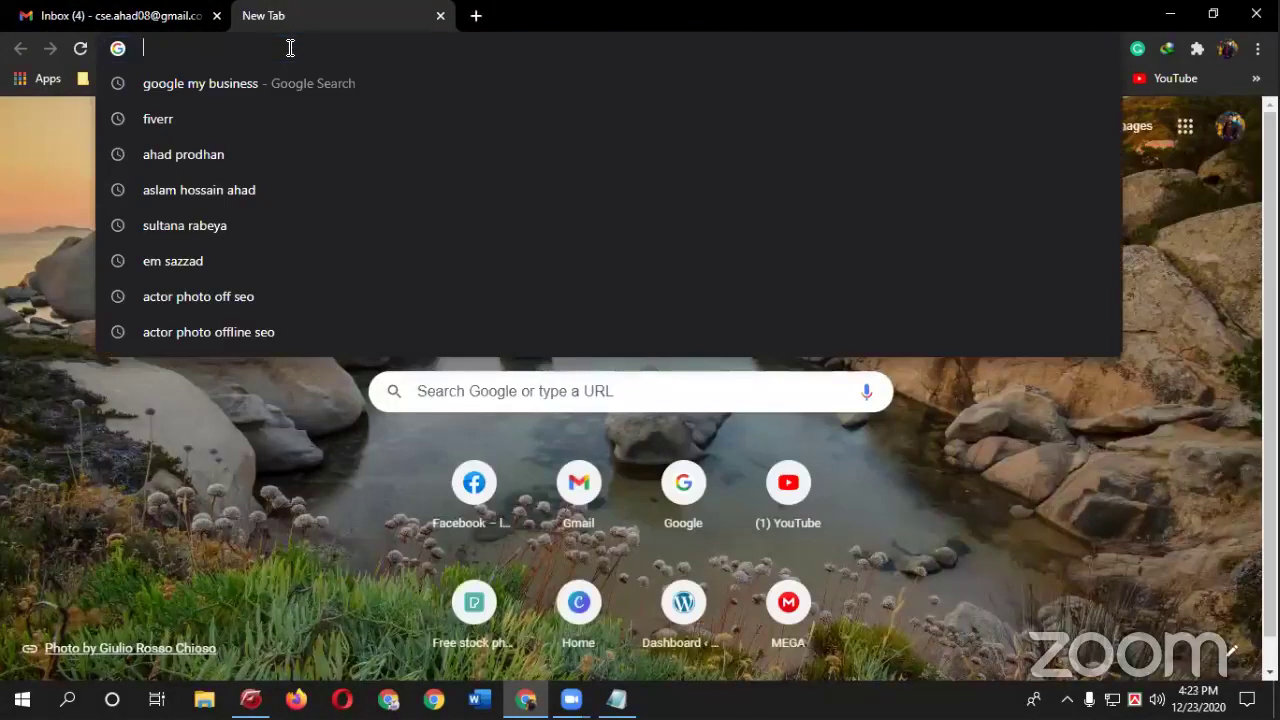
type("google")
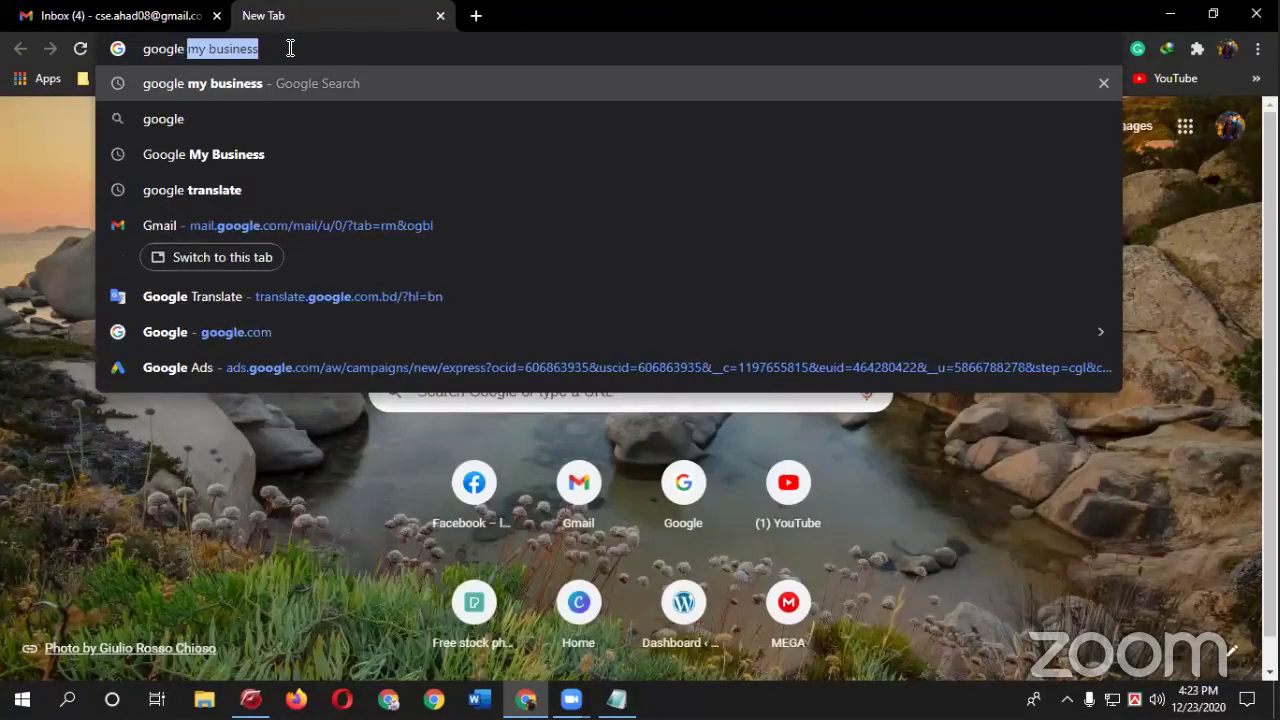
key("Return")
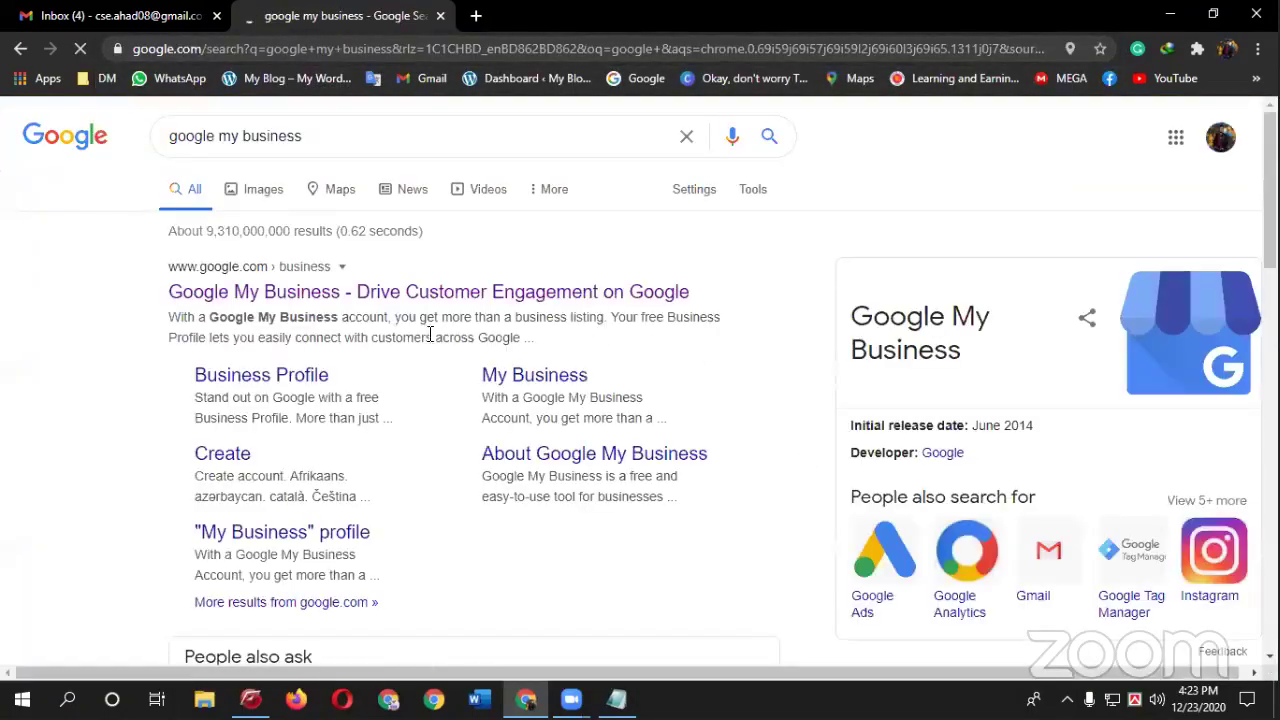
left_click(305, 295)
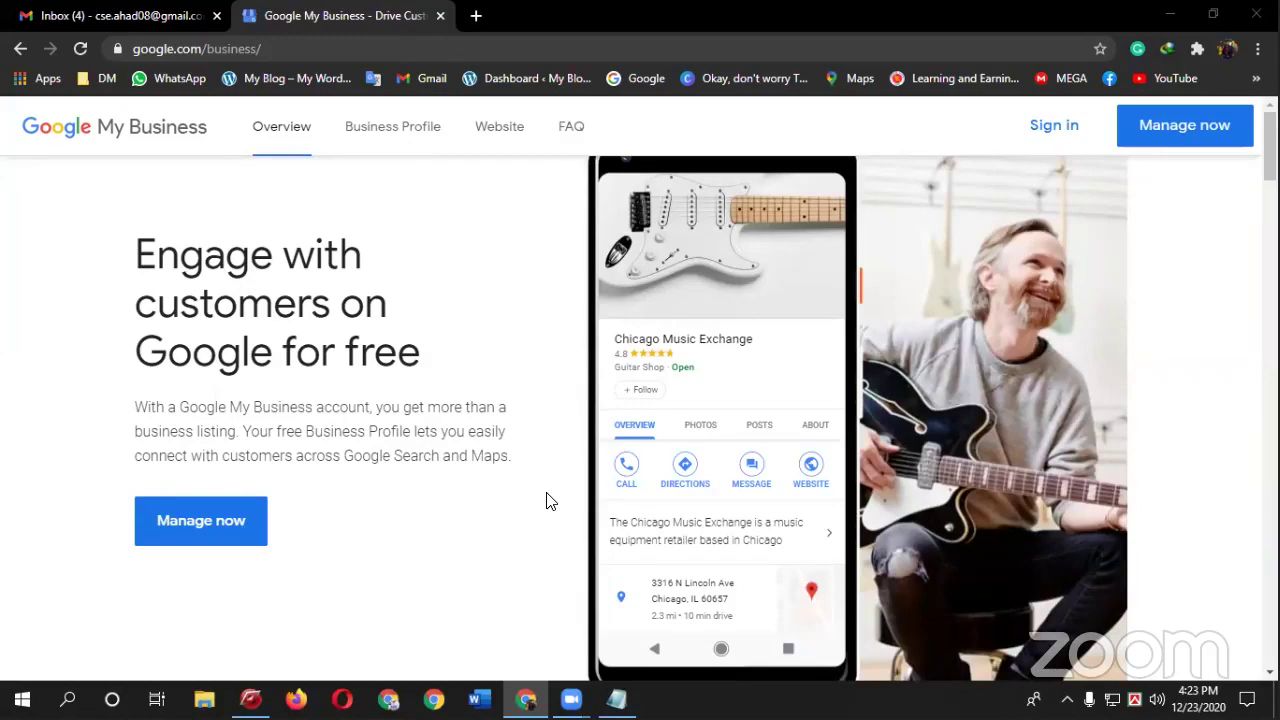
- Sign in to the second Google account and close the first account's inbox tab
left_click(478, 15)
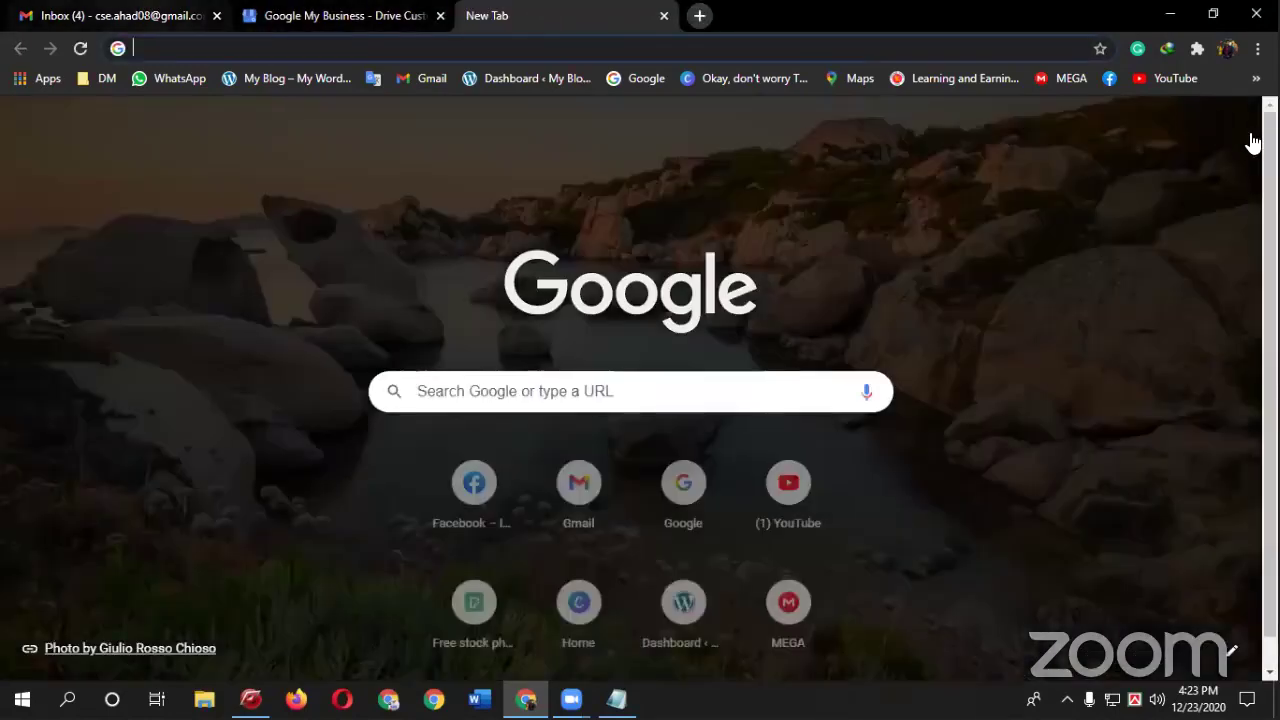
key("ctrl+Tab")
left_click(1245, 126)
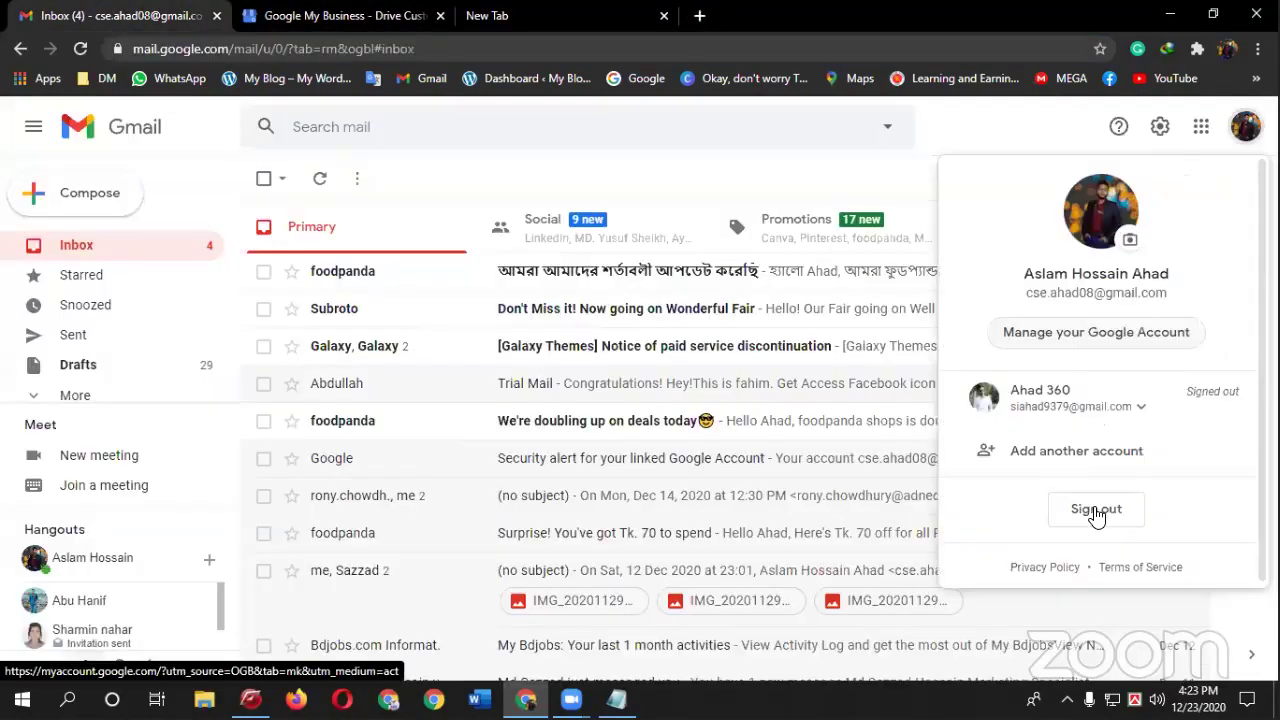
left_click(1080, 405)
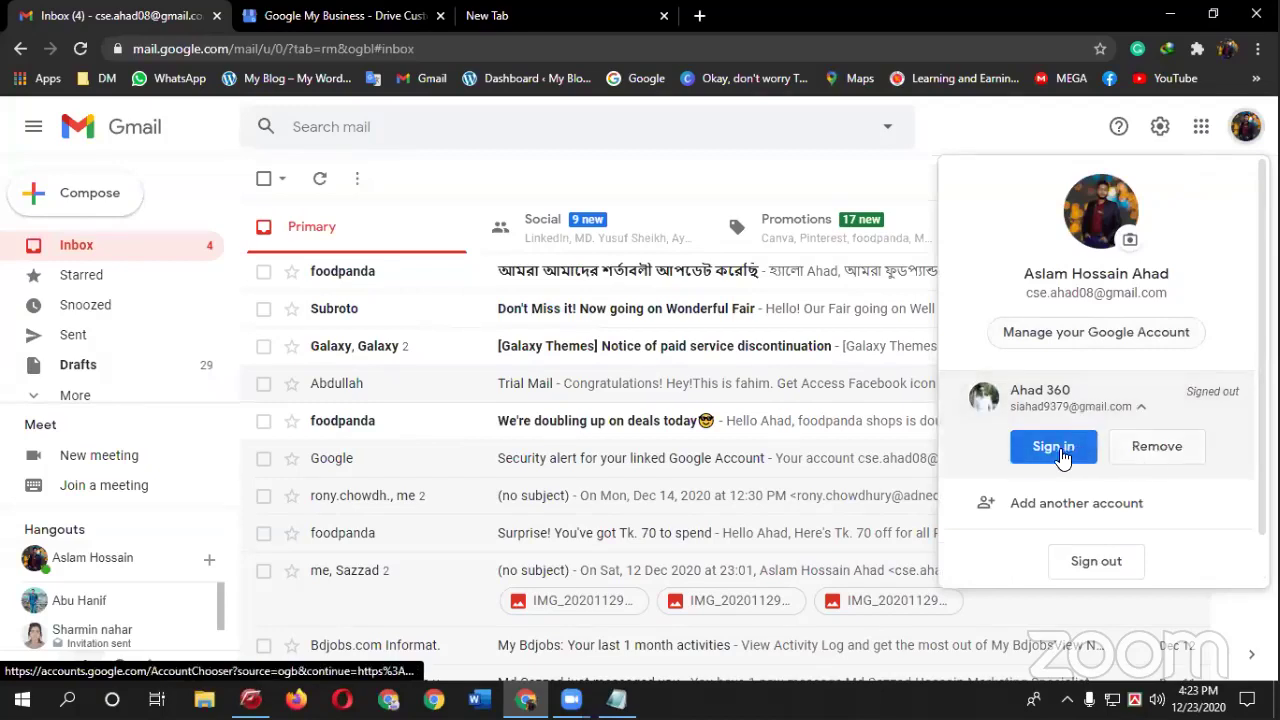
left_click(1052, 445)
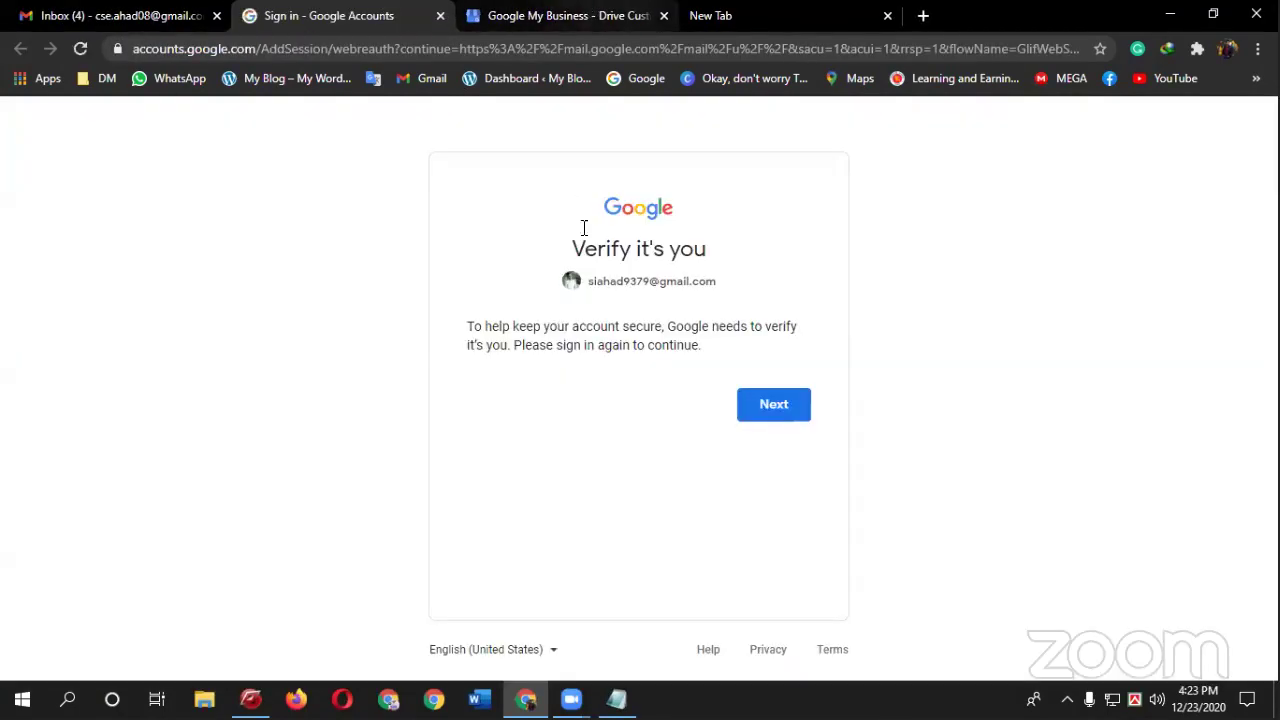
left_click(768, 404)
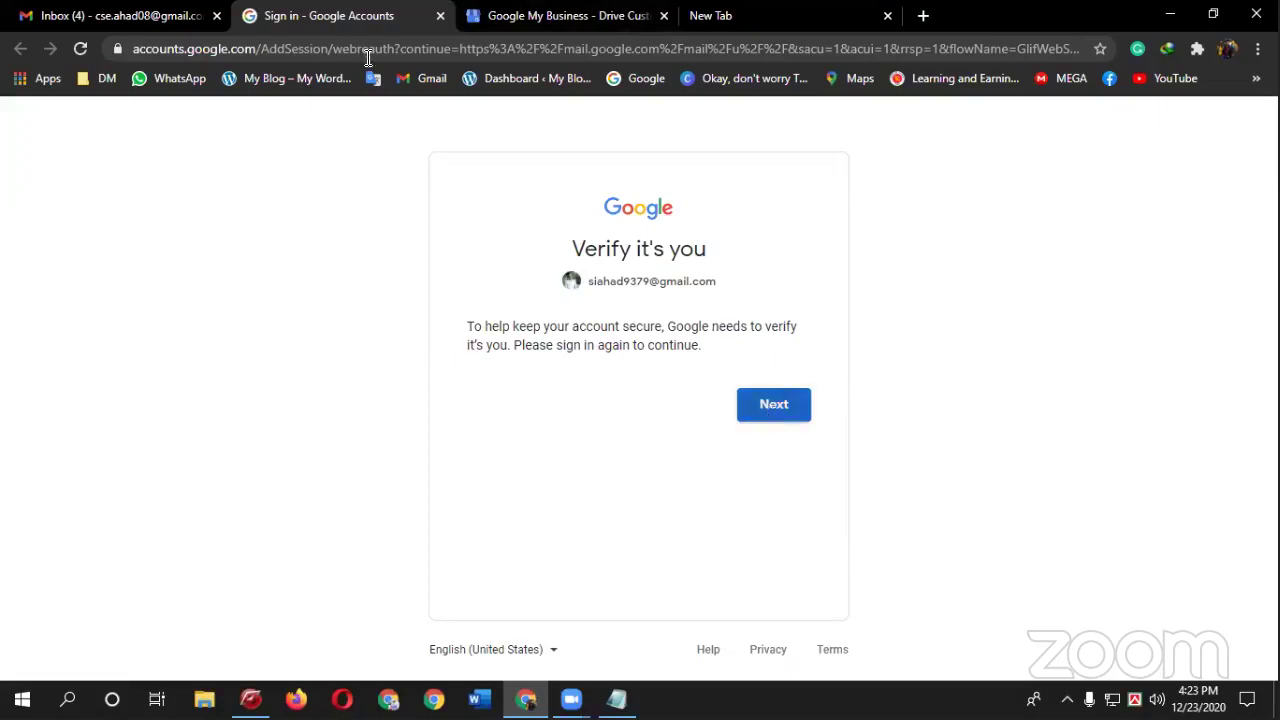
left_click(215, 16)
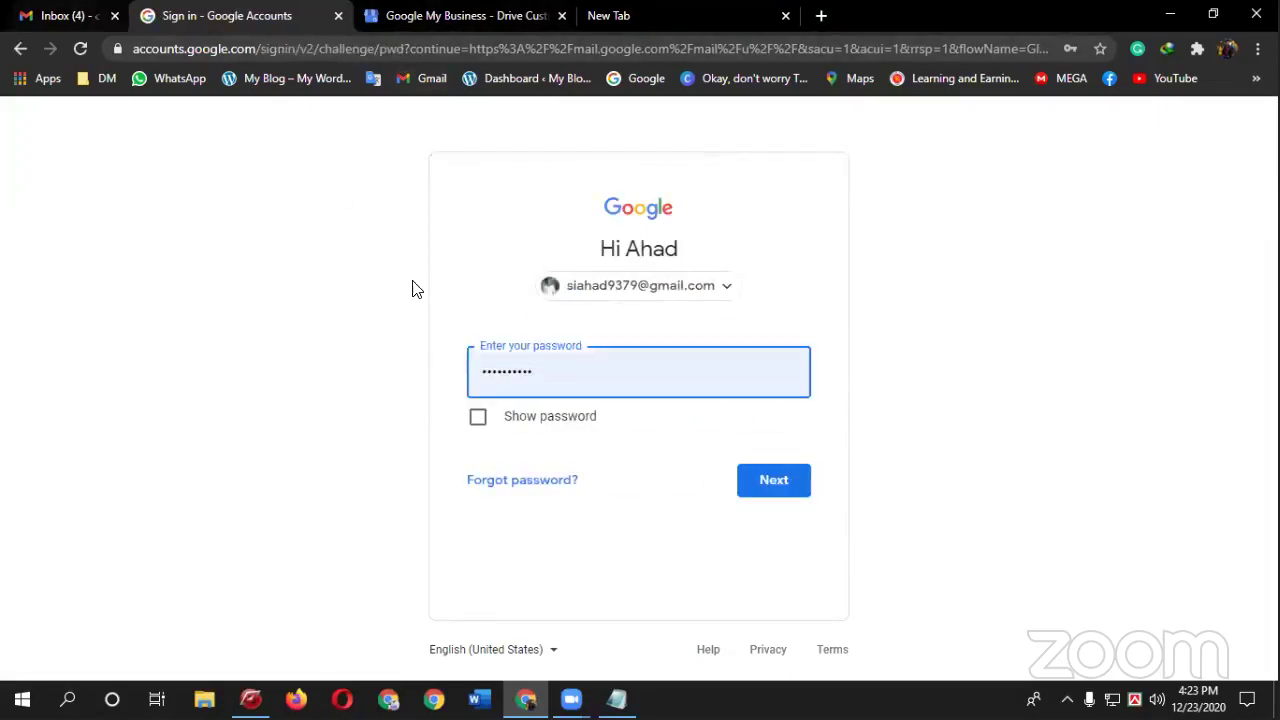
left_click(764, 482)
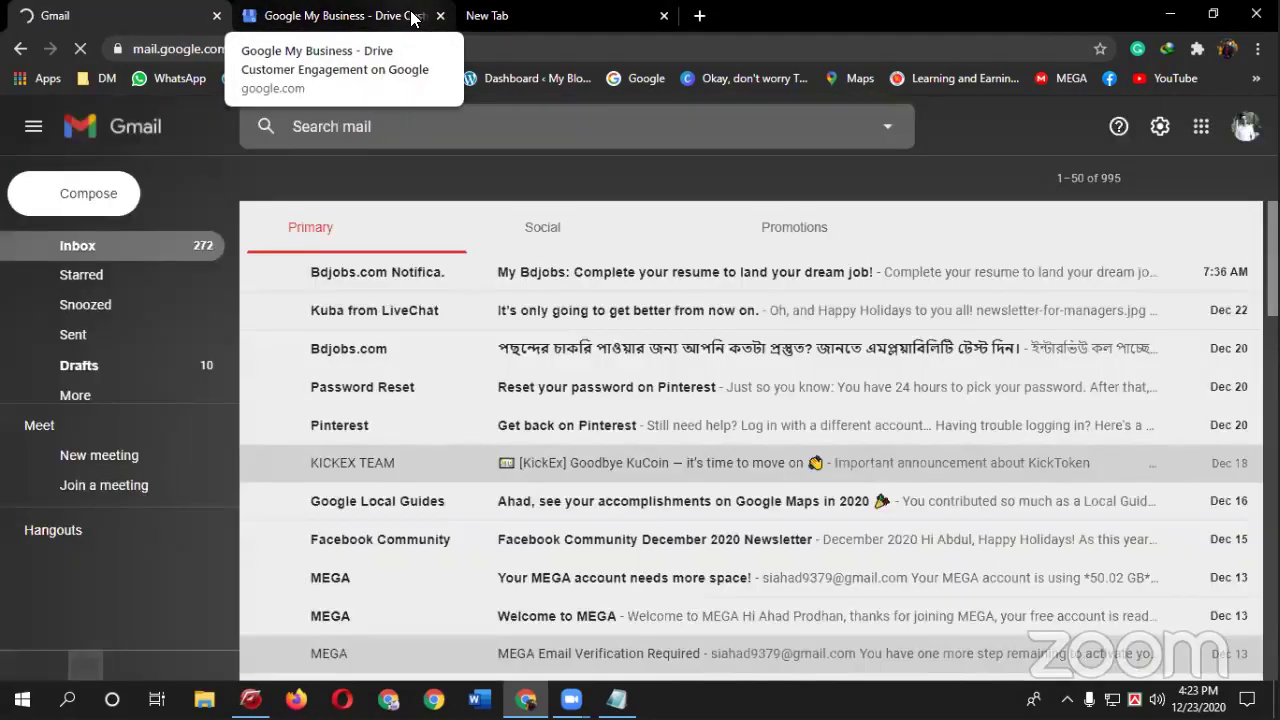
- Switch between the open tabs, ending on the newly signed-in Gmail inbox
left_click(409, 14)
left_click(538, 15)
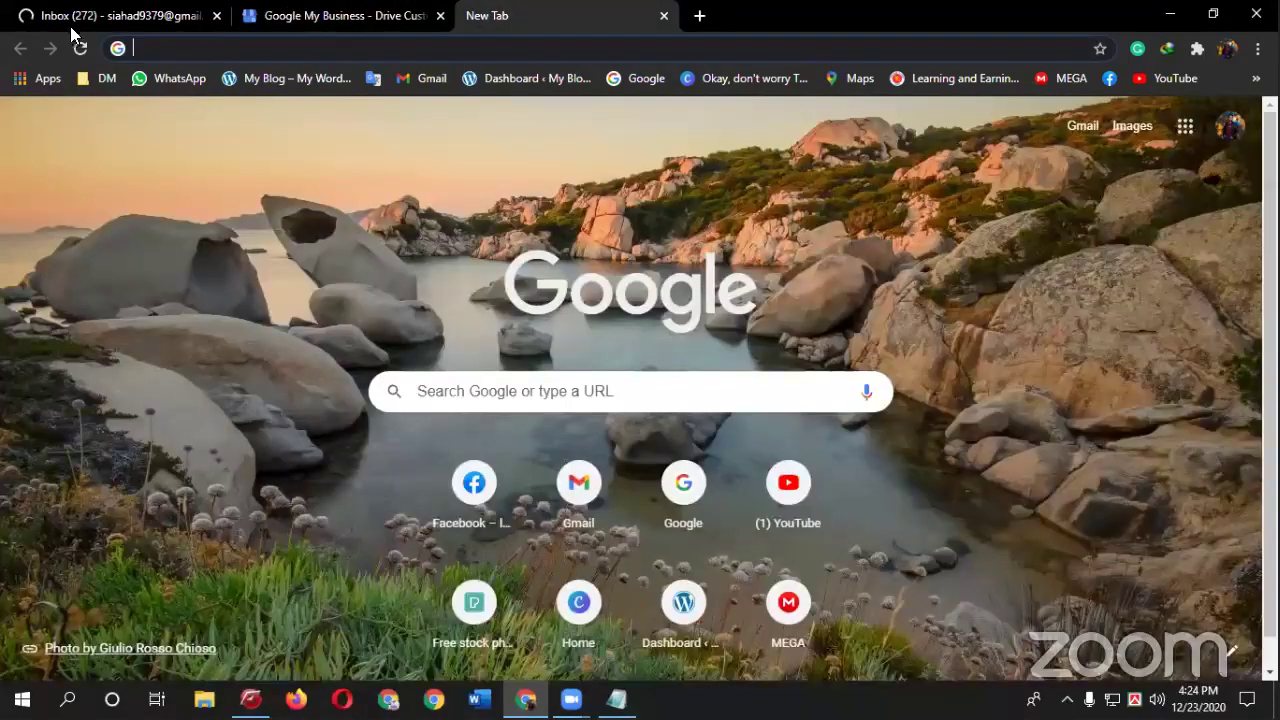
left_click(423, 15)
left_click(126, 15)
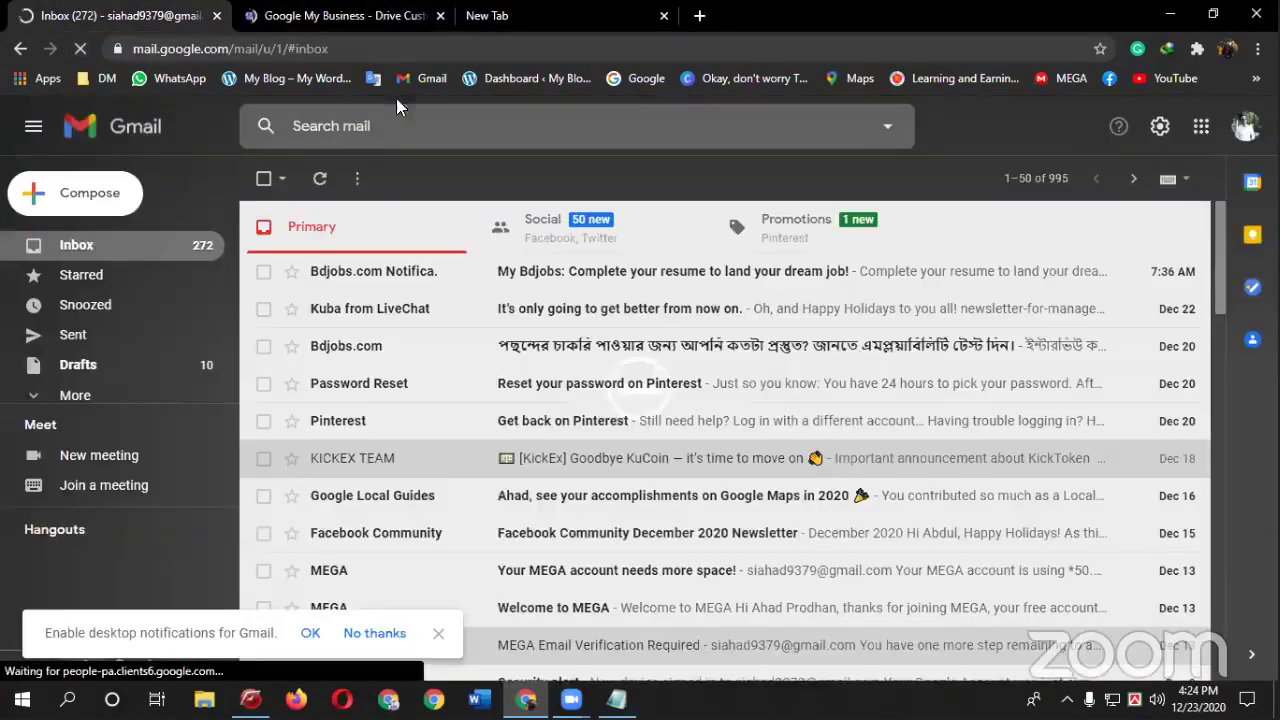
- Choose Manage now on Google My Business and enter the owner's name as the new business name
left_click(437, 12)
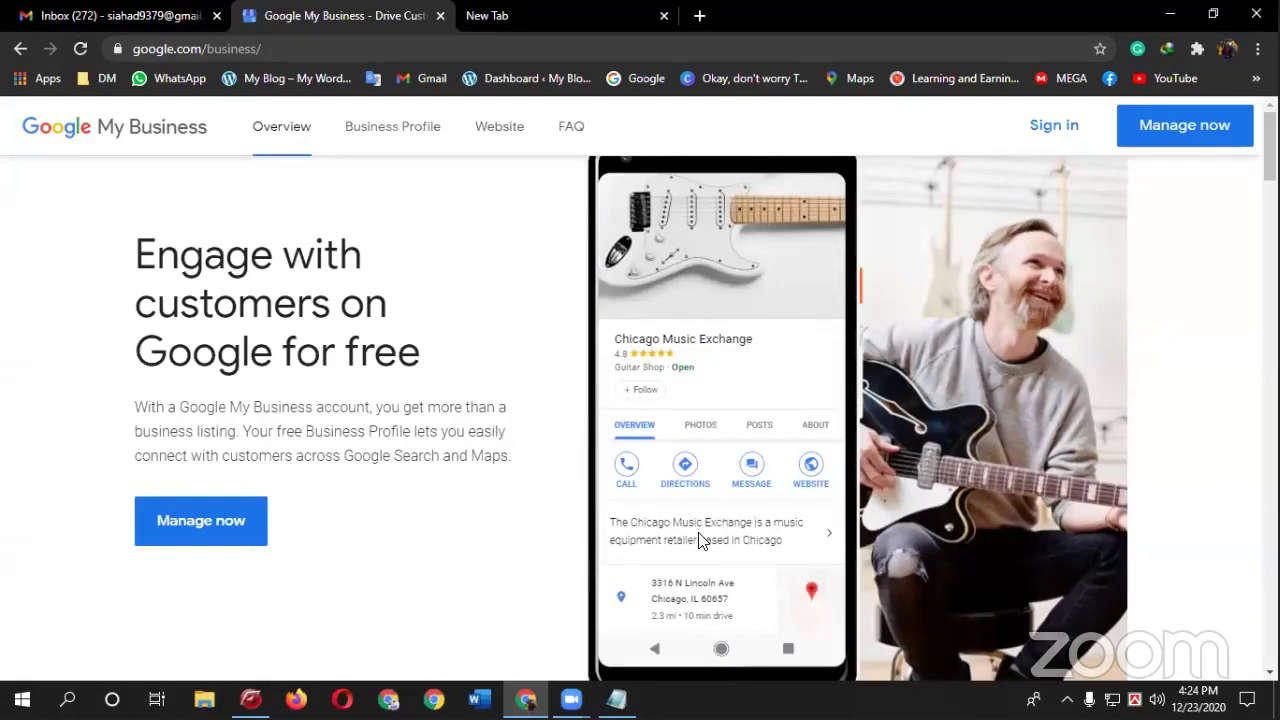
scroll(238, 476, "down", 1)
scroll(449, 480, "down", 3)
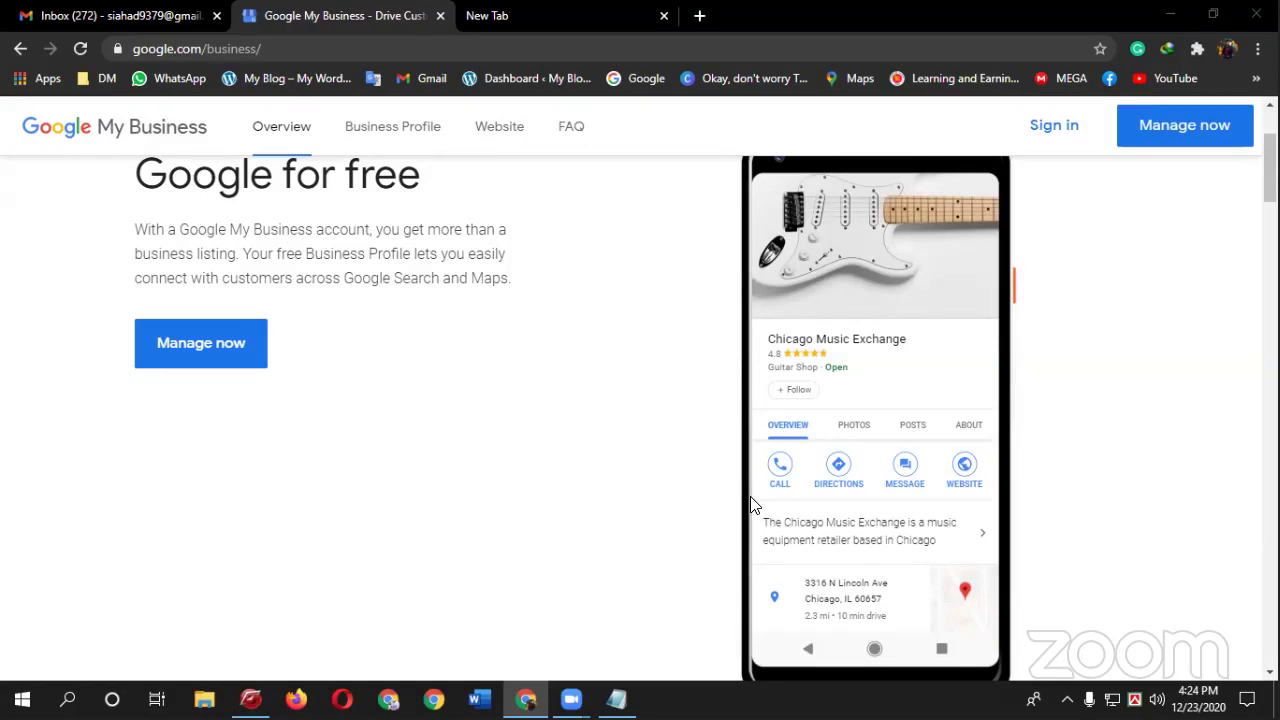
left_click(222, 361)
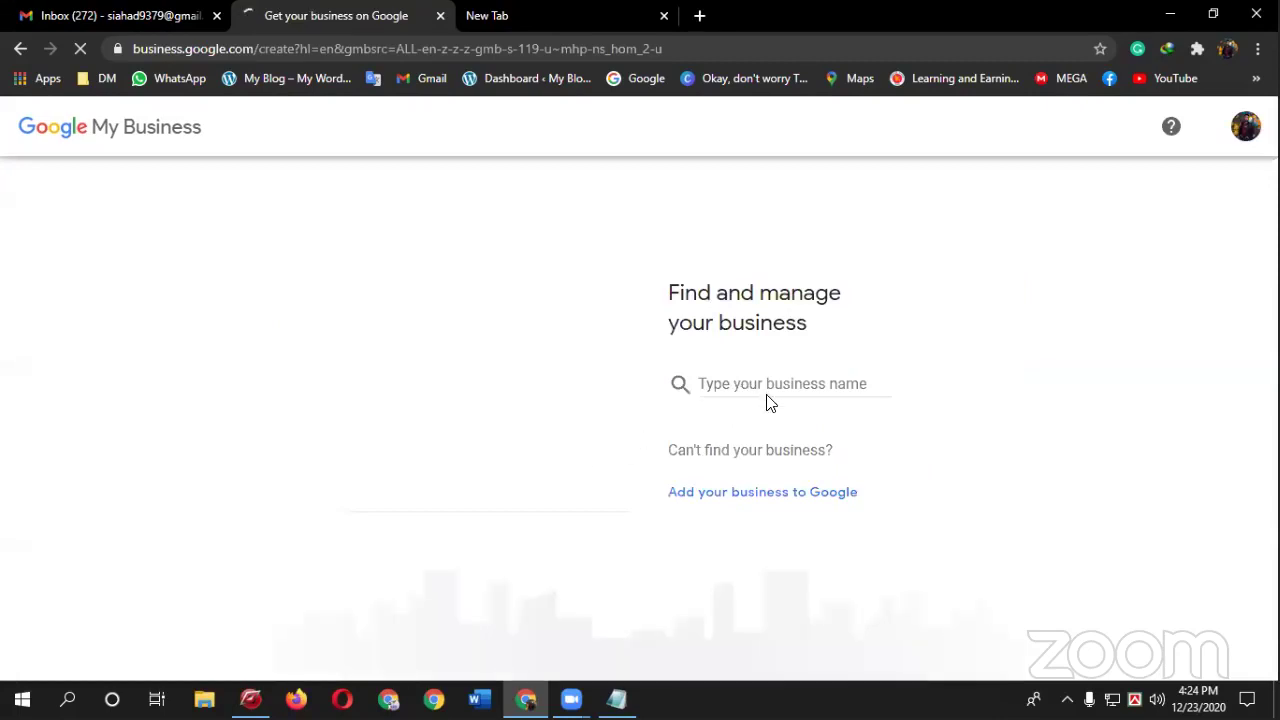
left_click(767, 392)
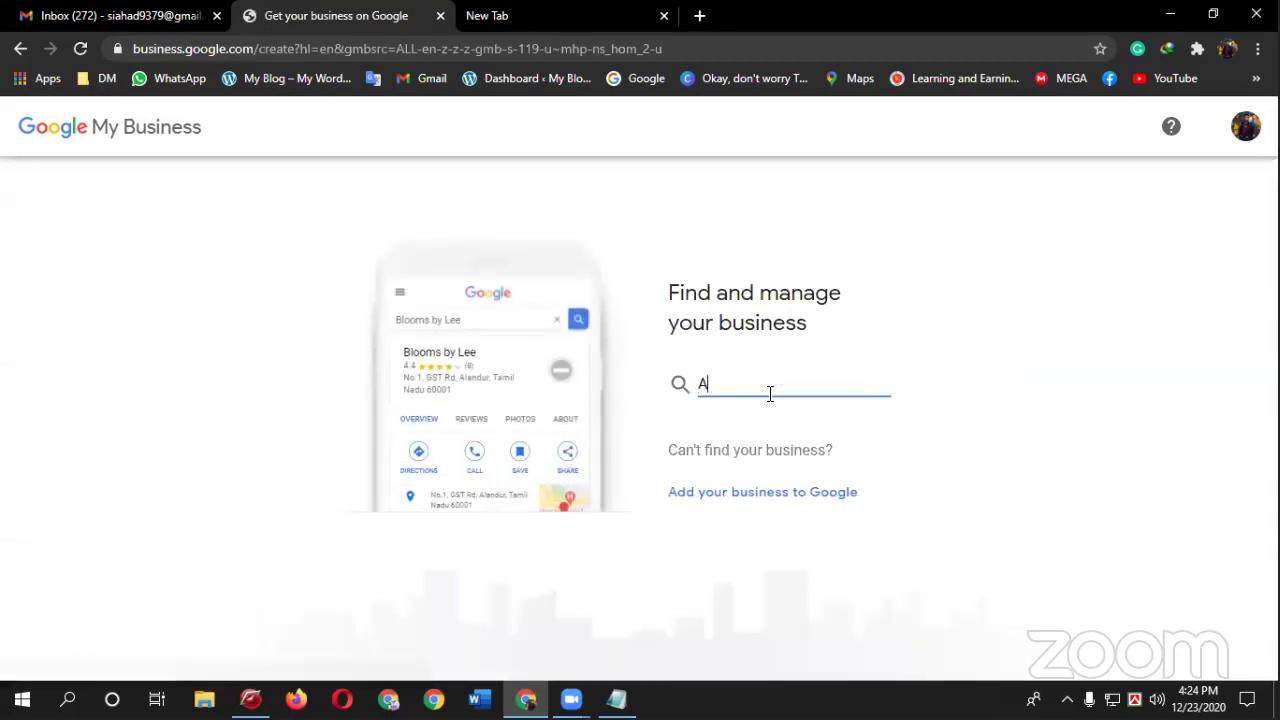
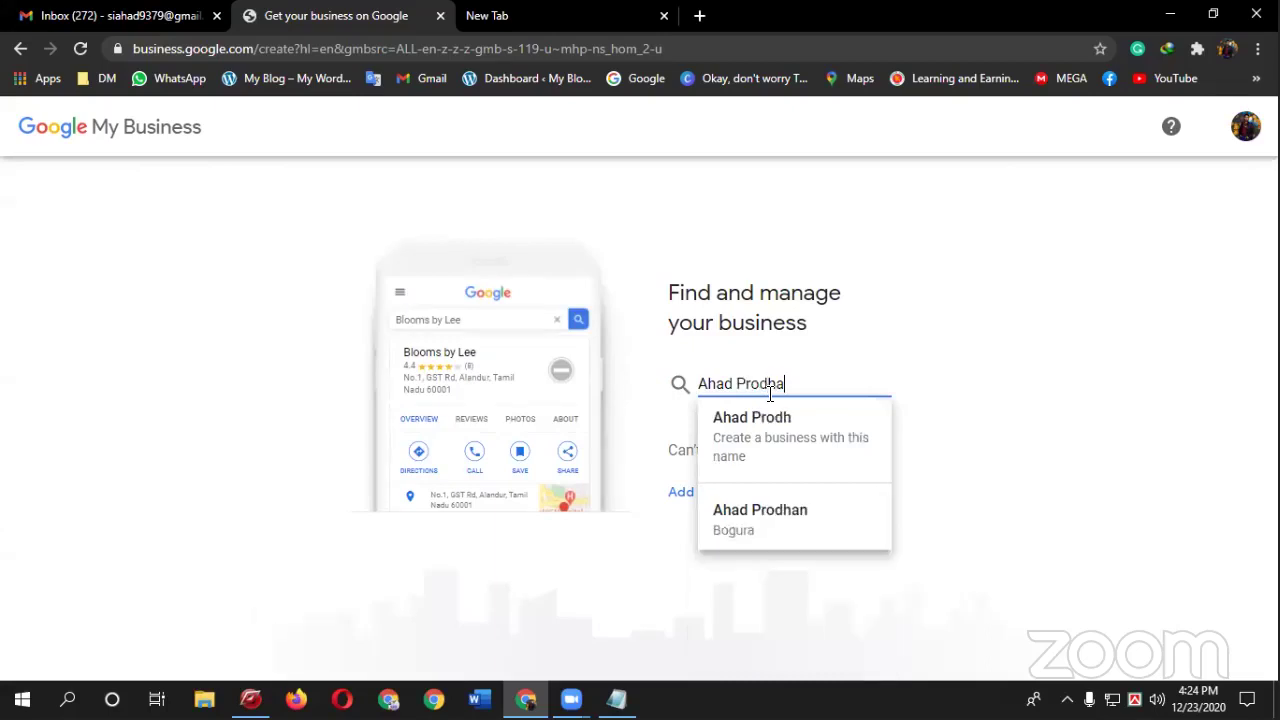
key("Return")
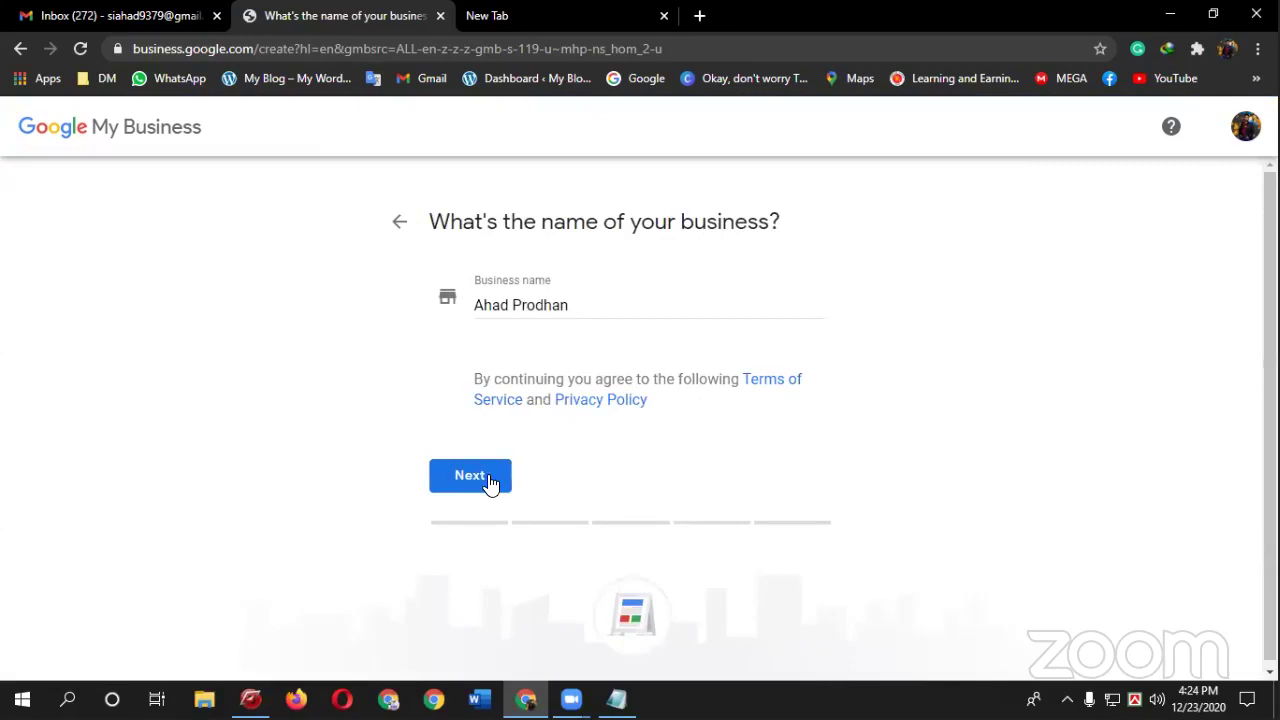
left_click(490, 480)
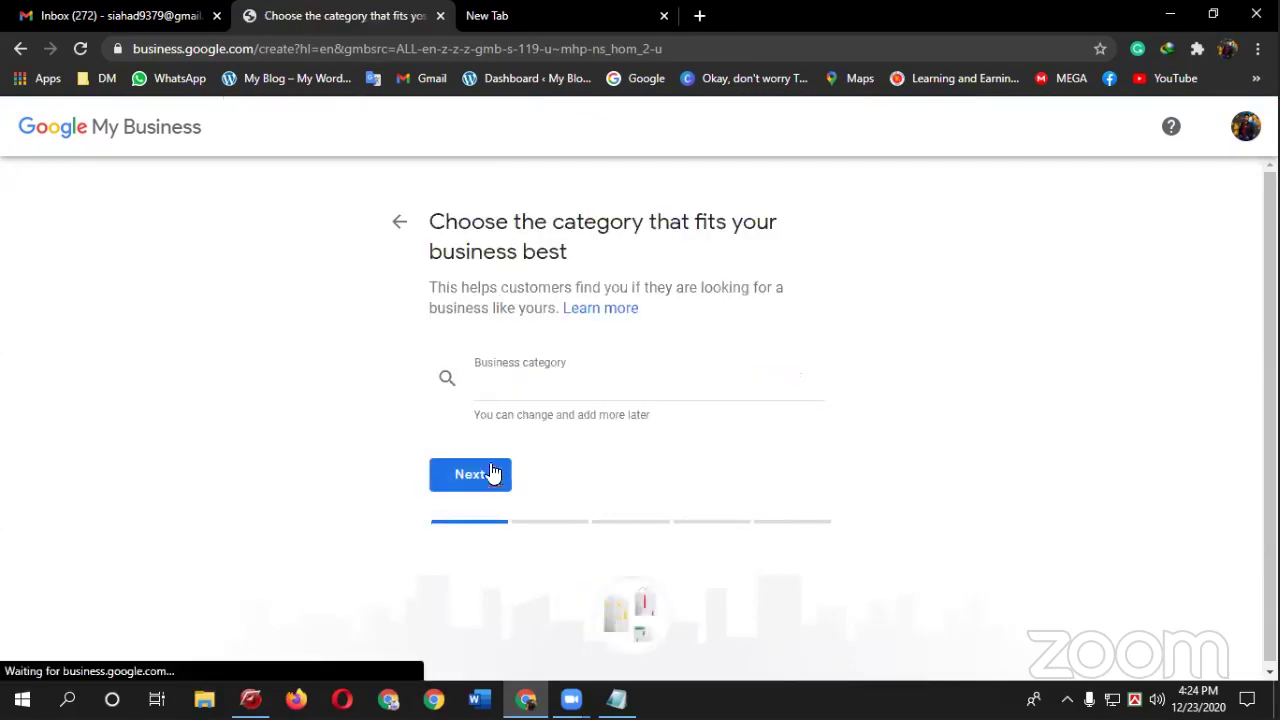
- Try several entries in the Business category field, ending with 'sells'
left_click(526, 388)
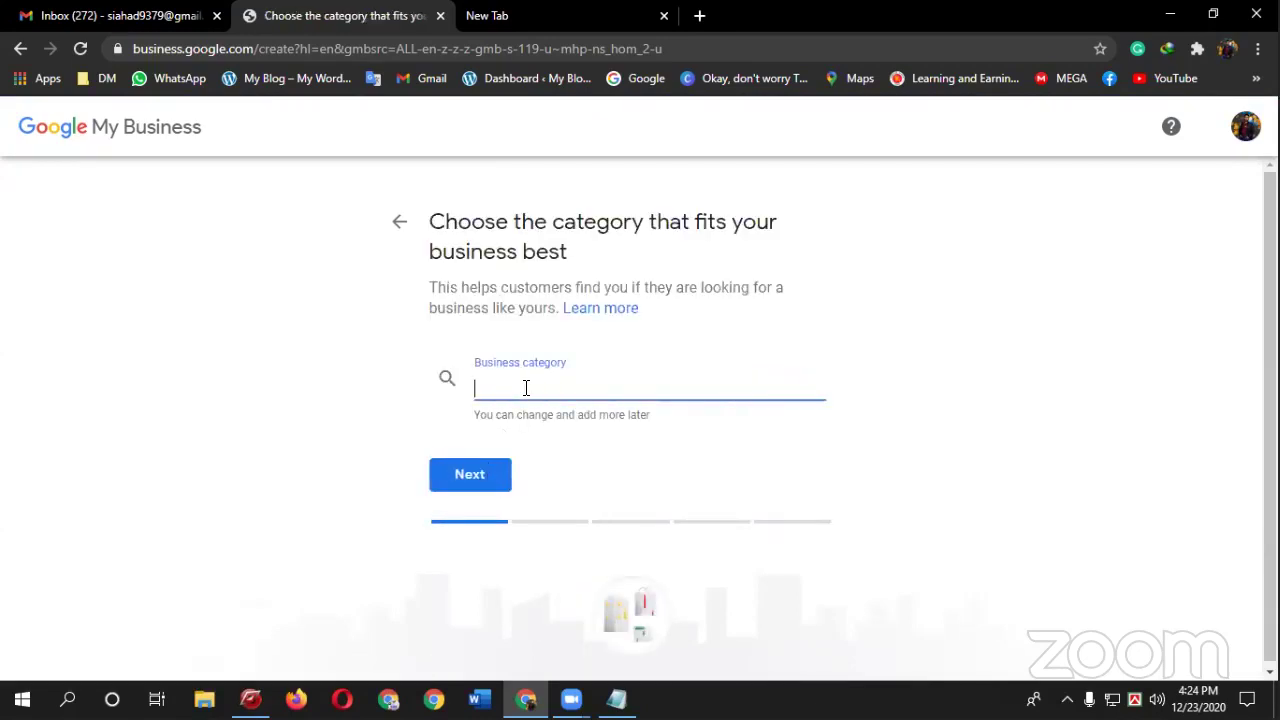
type("D")
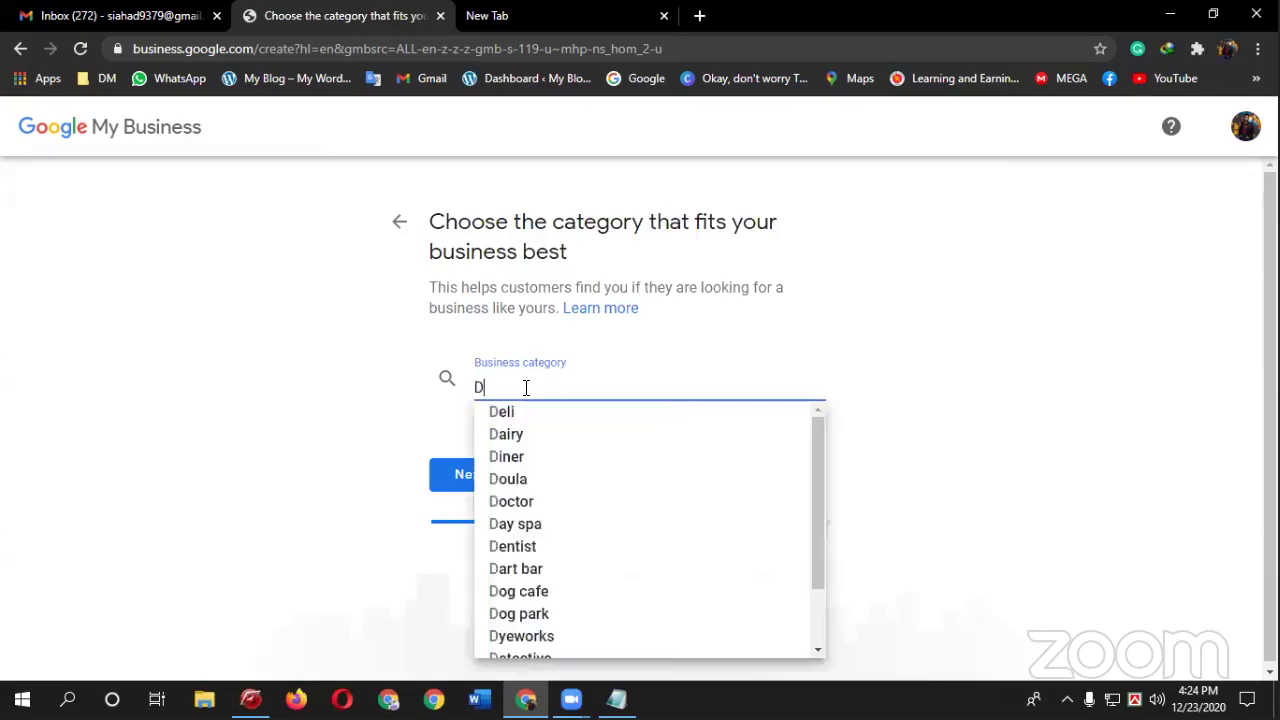
type("igita")
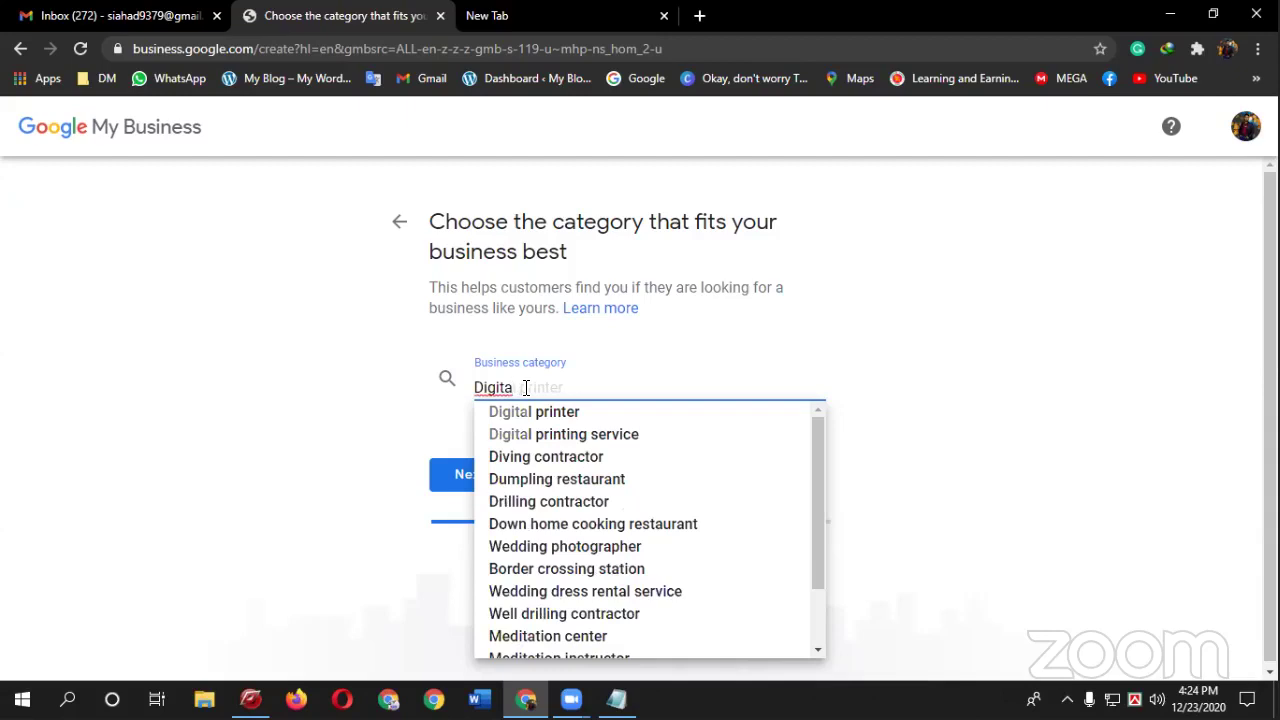
type("l Ma")
key("BackSpace")
key("BackSpace")
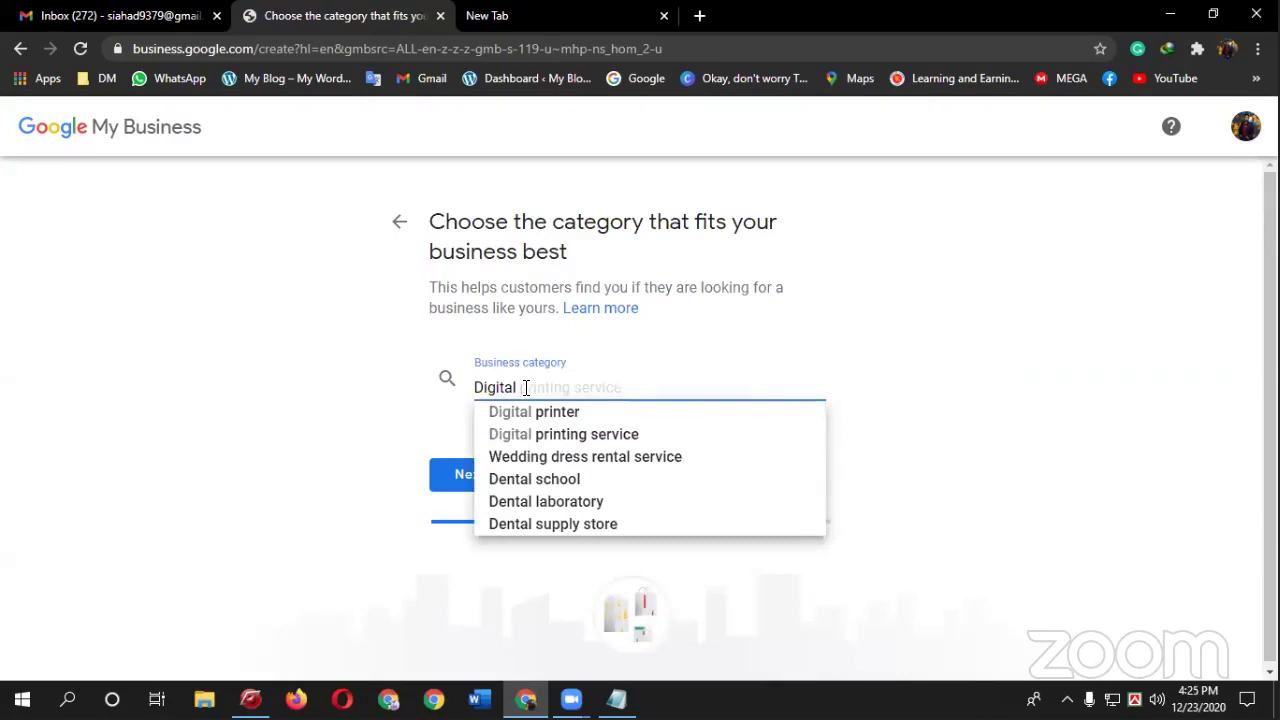
key("BackSpace")
key("BackSpace")
key("BackSpace")
key("BackSpace")
key("BackSpace")
key("BackSpace")
key("BackSpace")
key("BackSpace")
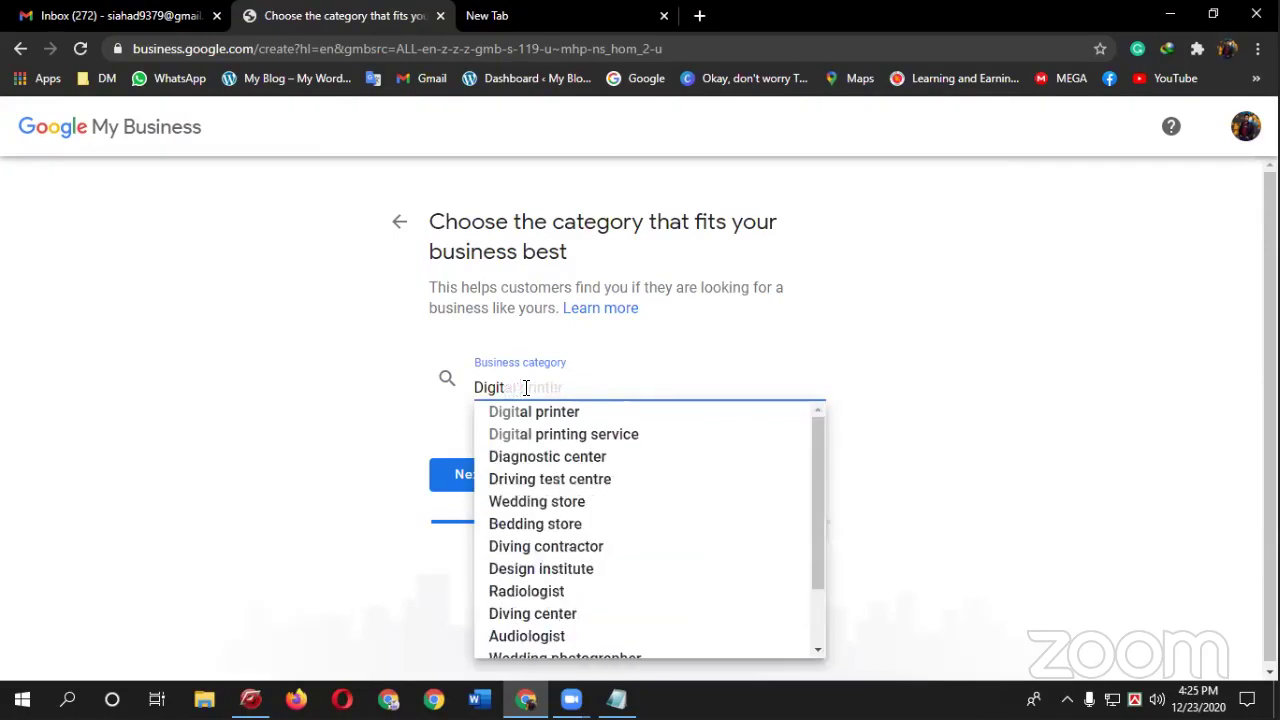
type("Se")
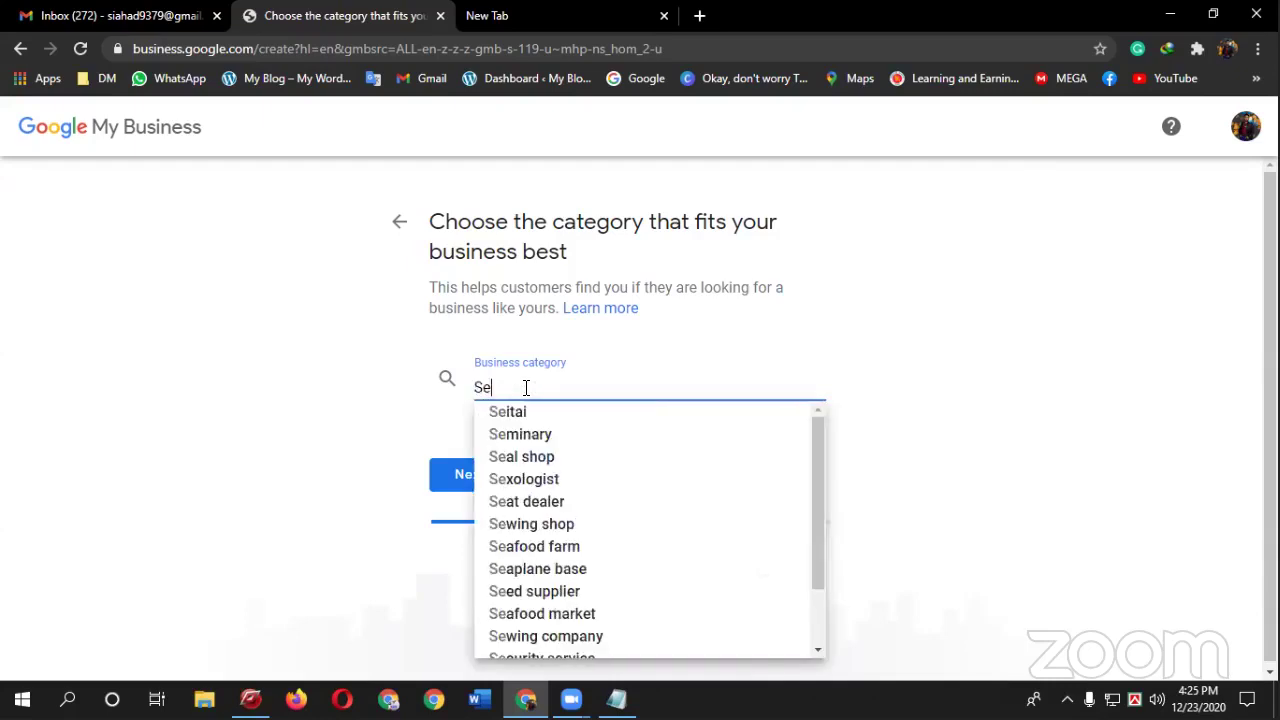
type("ls")
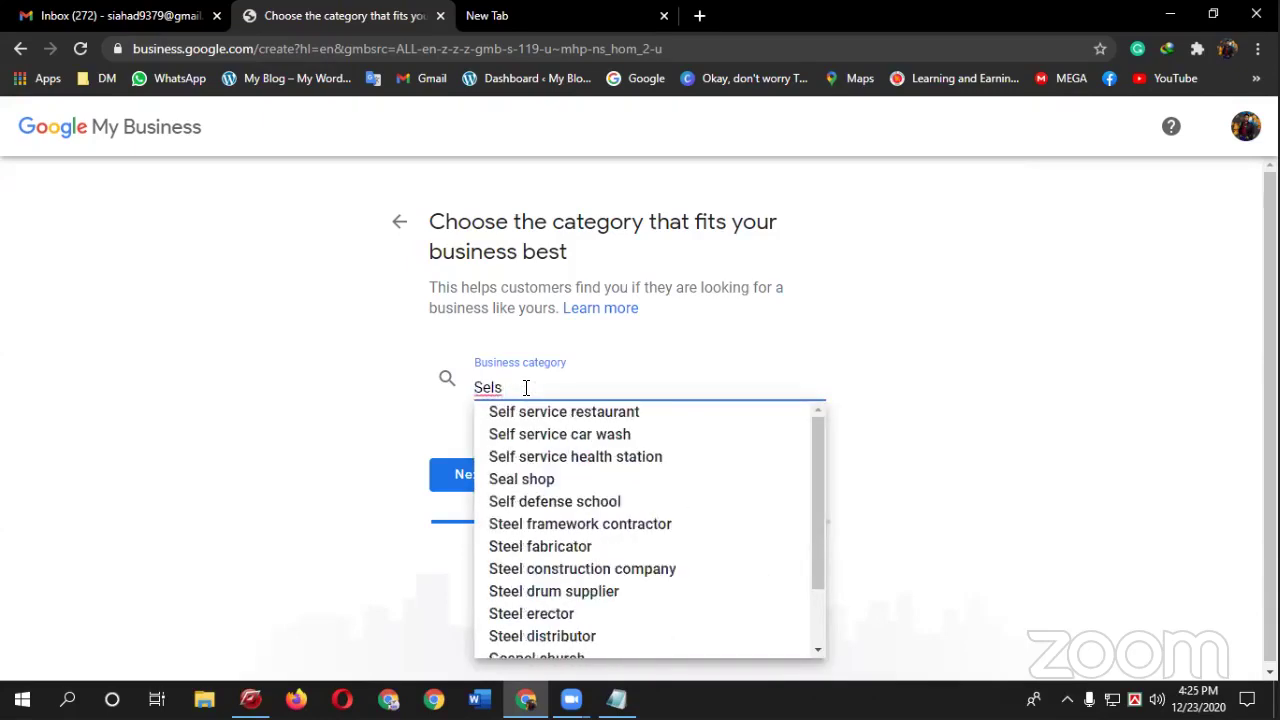
type(" and")
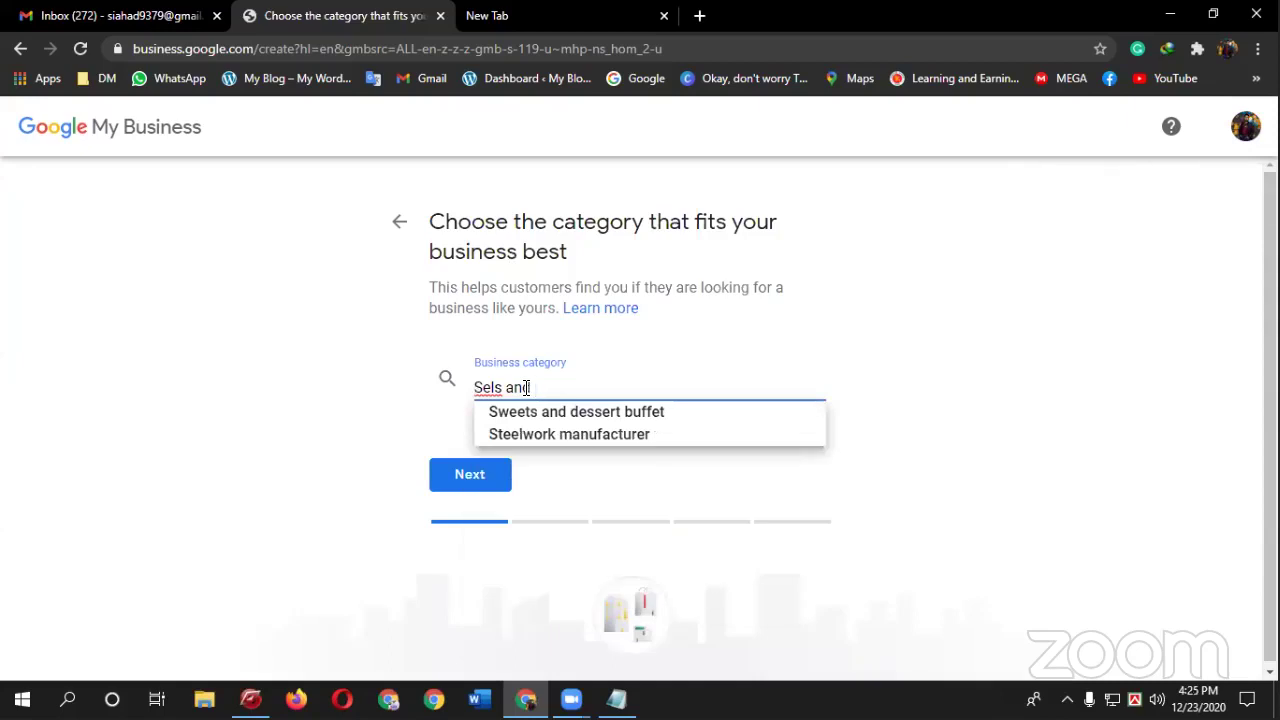
type("mai")
key("BackSpace")
key("BackSpace")
key("BackSpace")
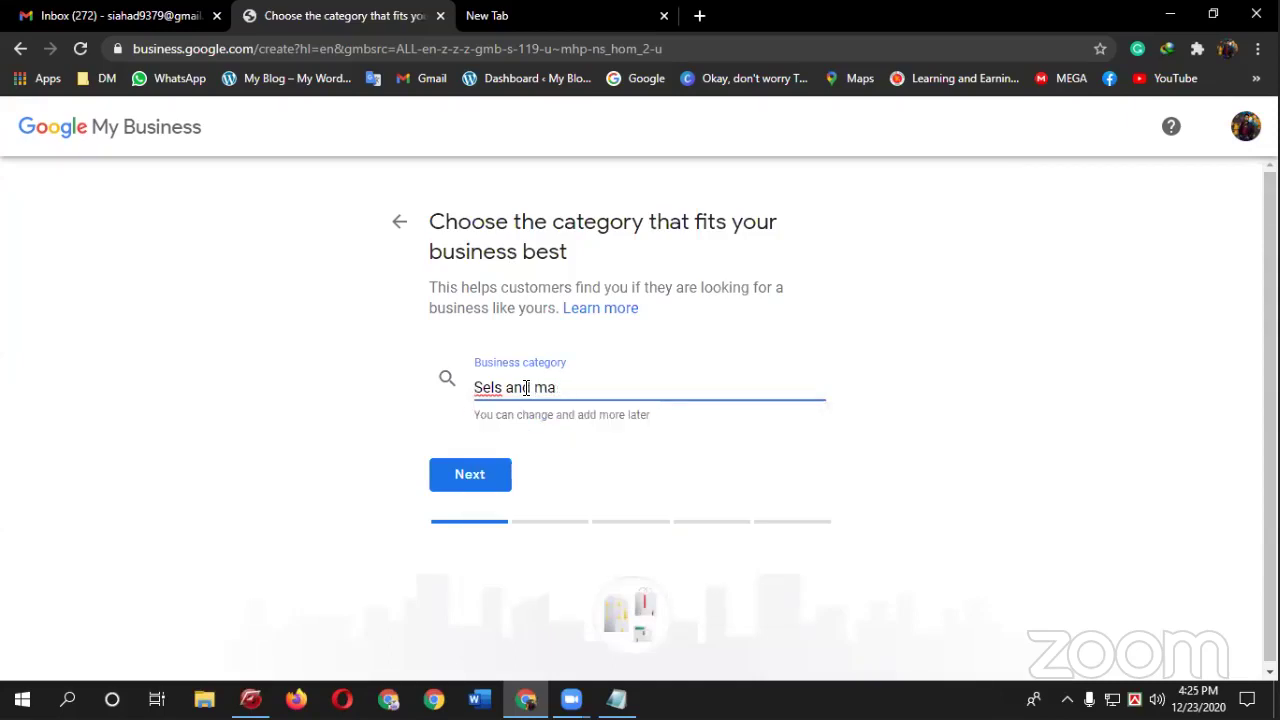
key("BackSpace")
key("BackSpace")
key("BackSpace")
key("BackSpace")
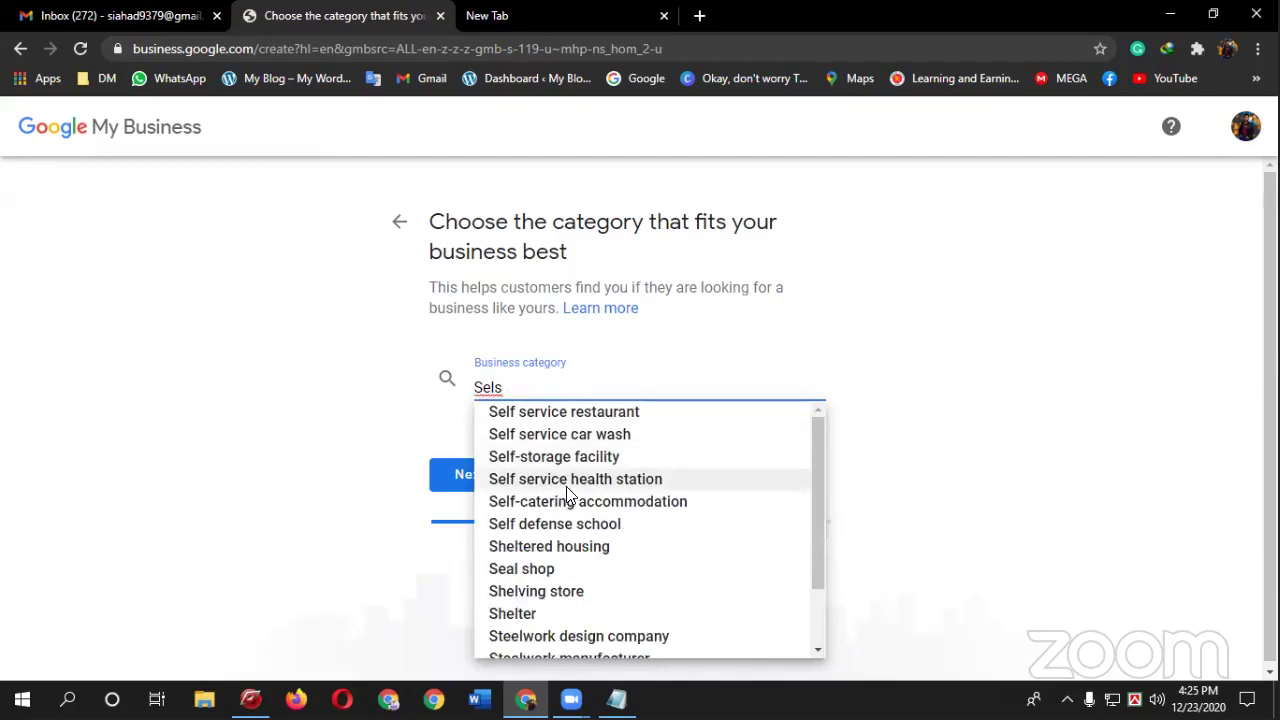
right_click(490, 388)
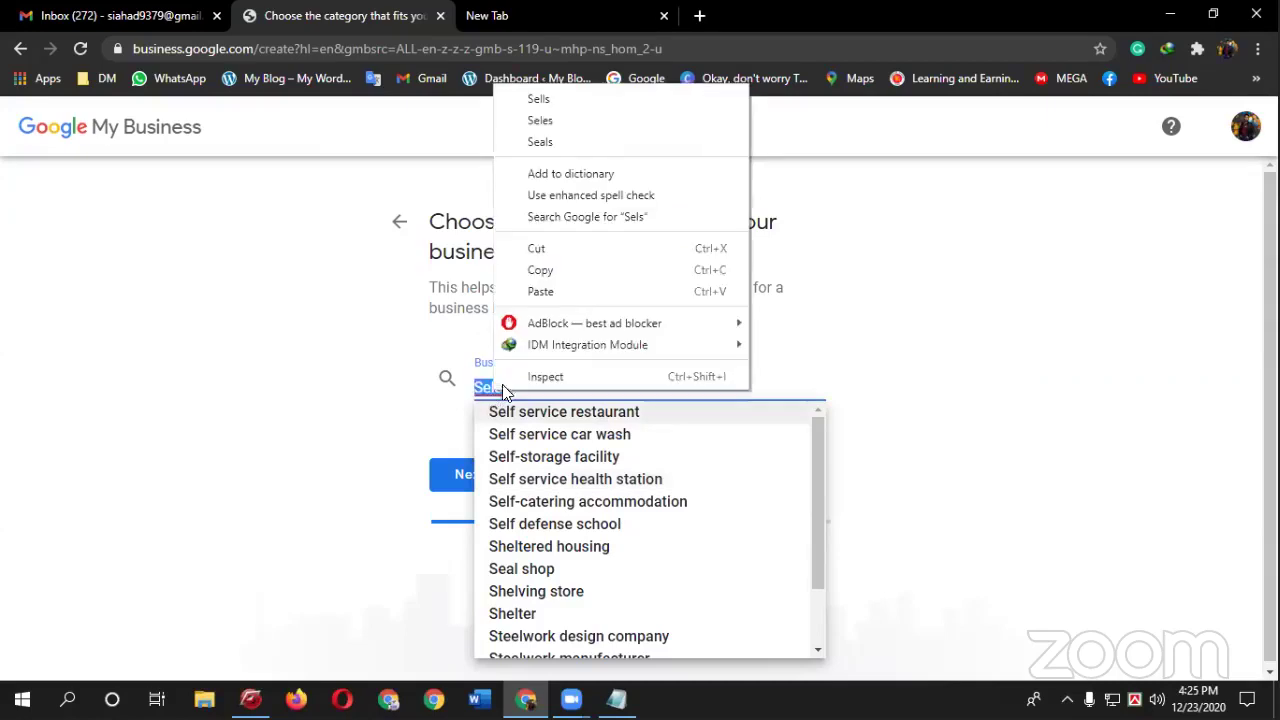
left_click(548, 116)
left_click_drag(512, 387, 445, 385)
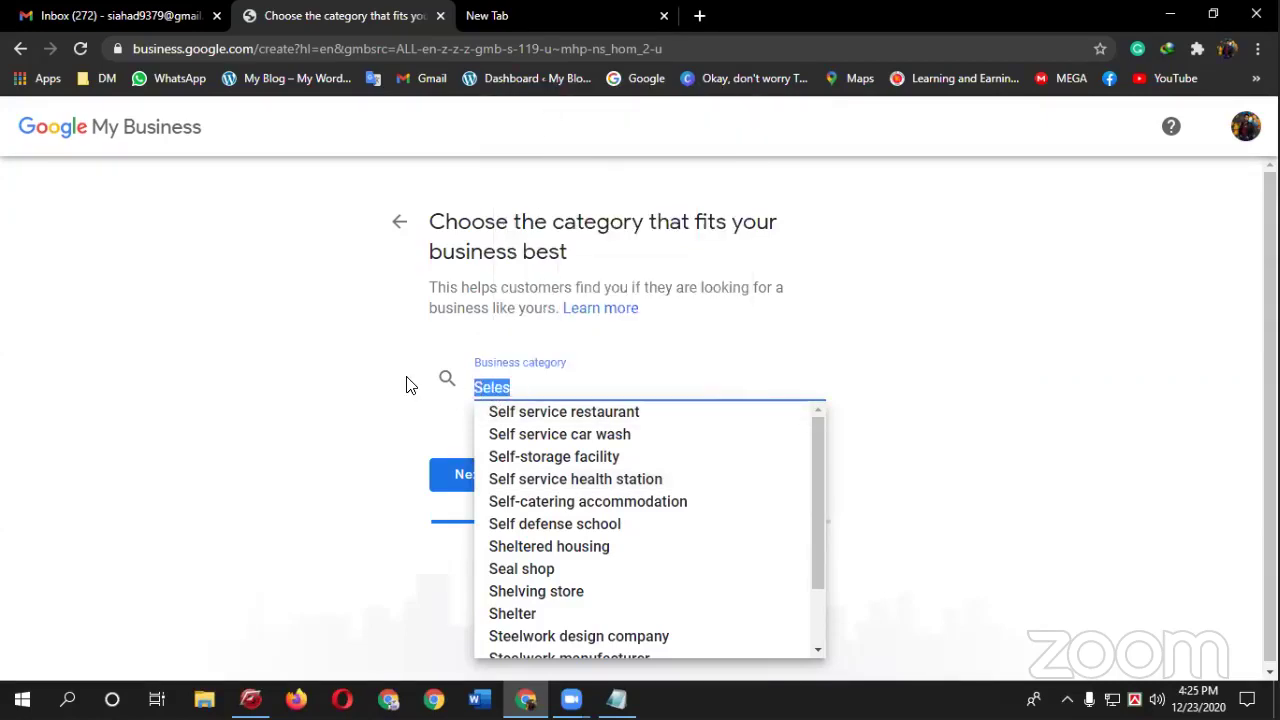
type("sells")
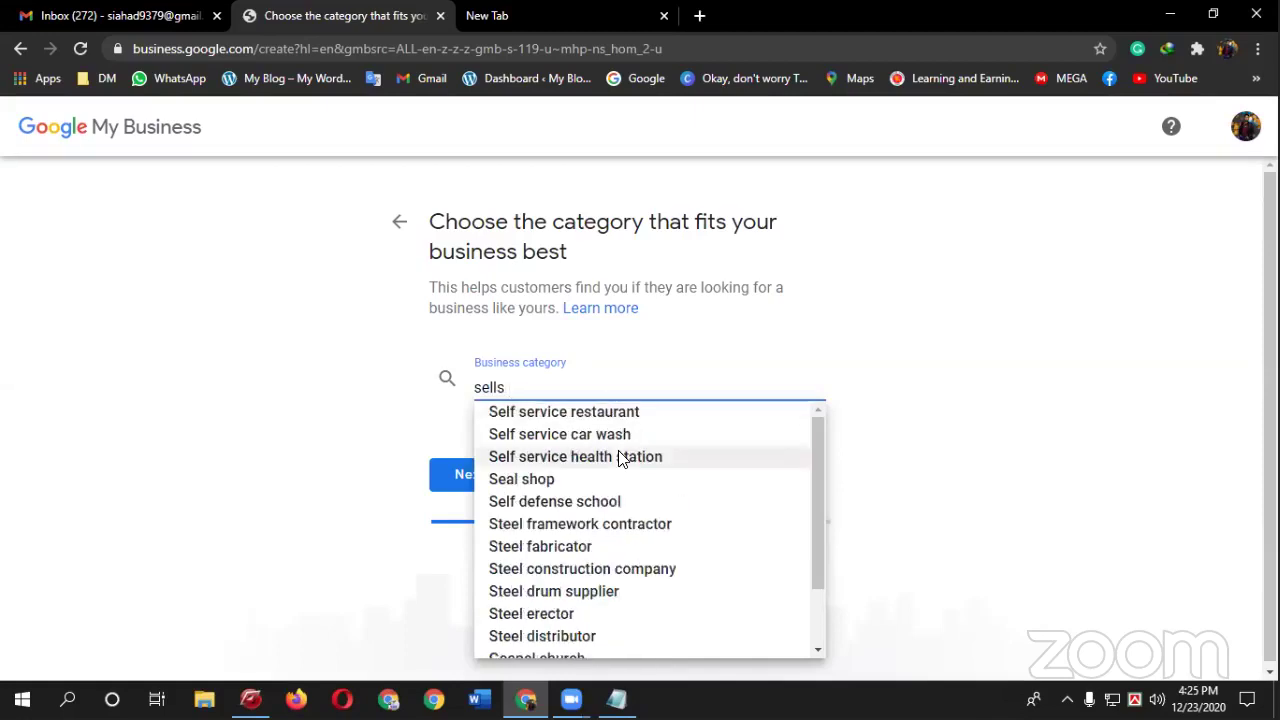
- Replace it with 'Marketing' and pick Marketing agency as the business category
scroll(620, 458, "down", 2)
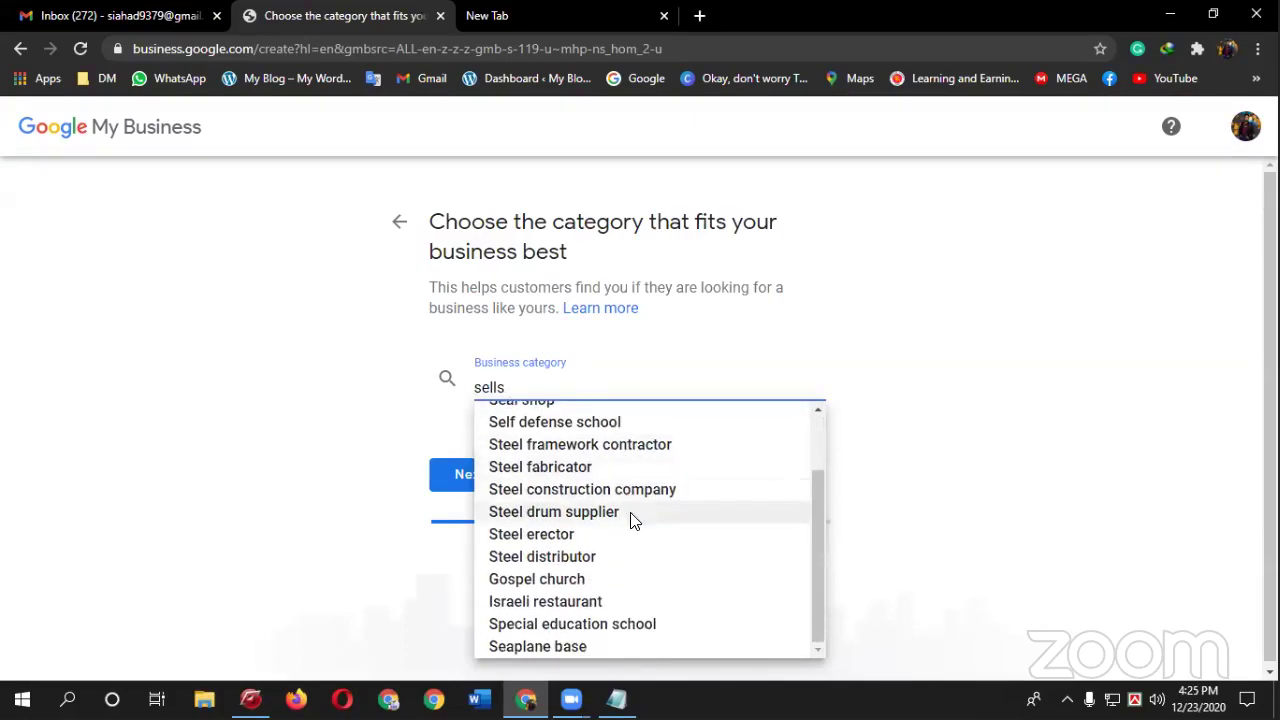
scroll(630, 528, "up", 2)
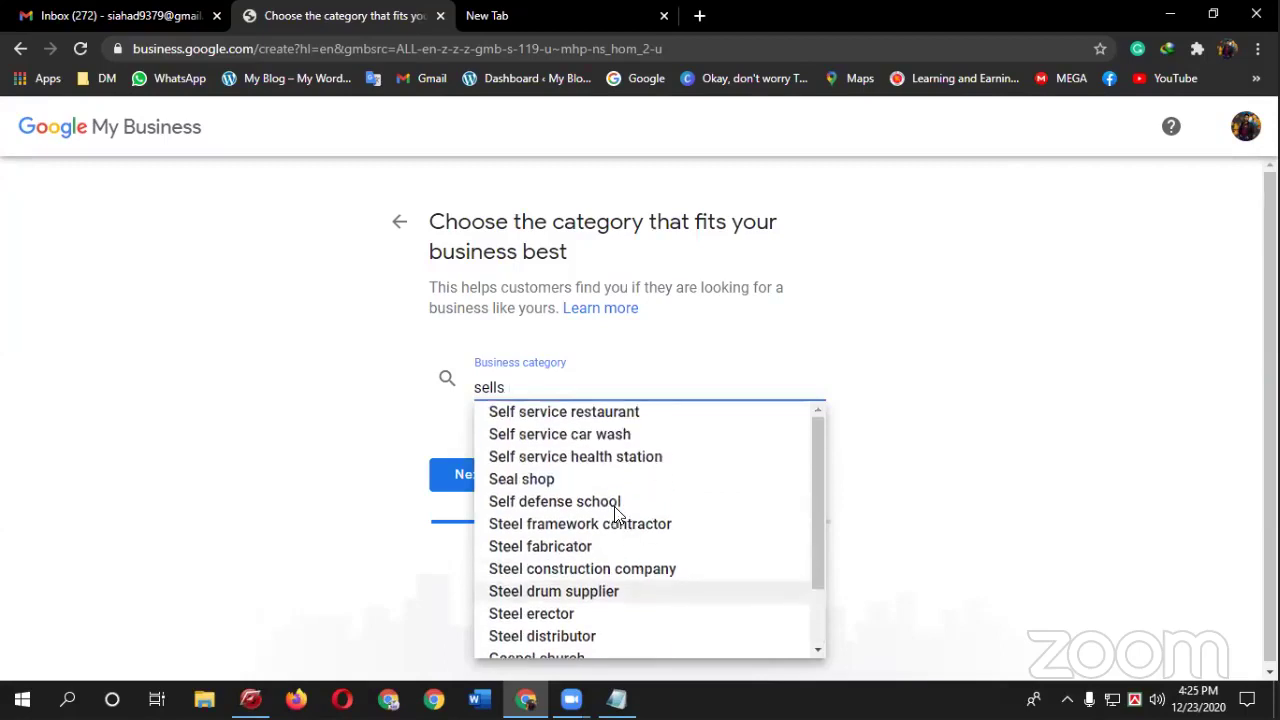
double_click(527, 389)
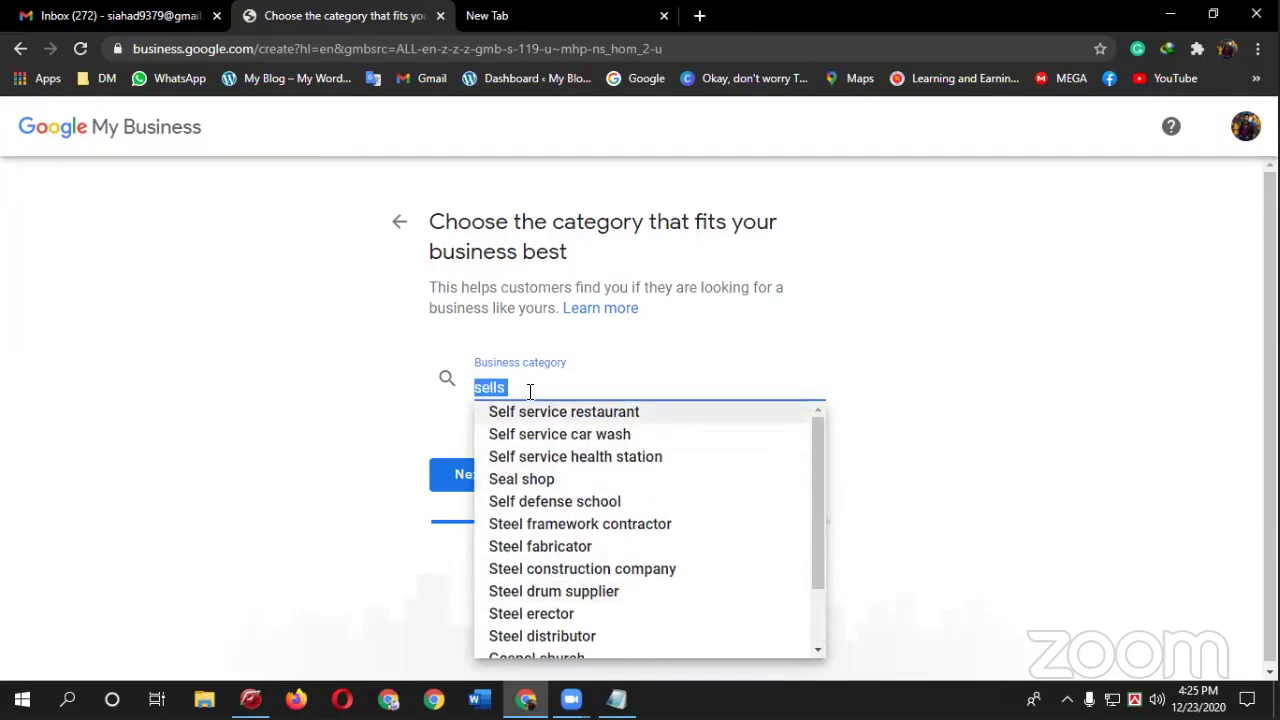
type("Mar")
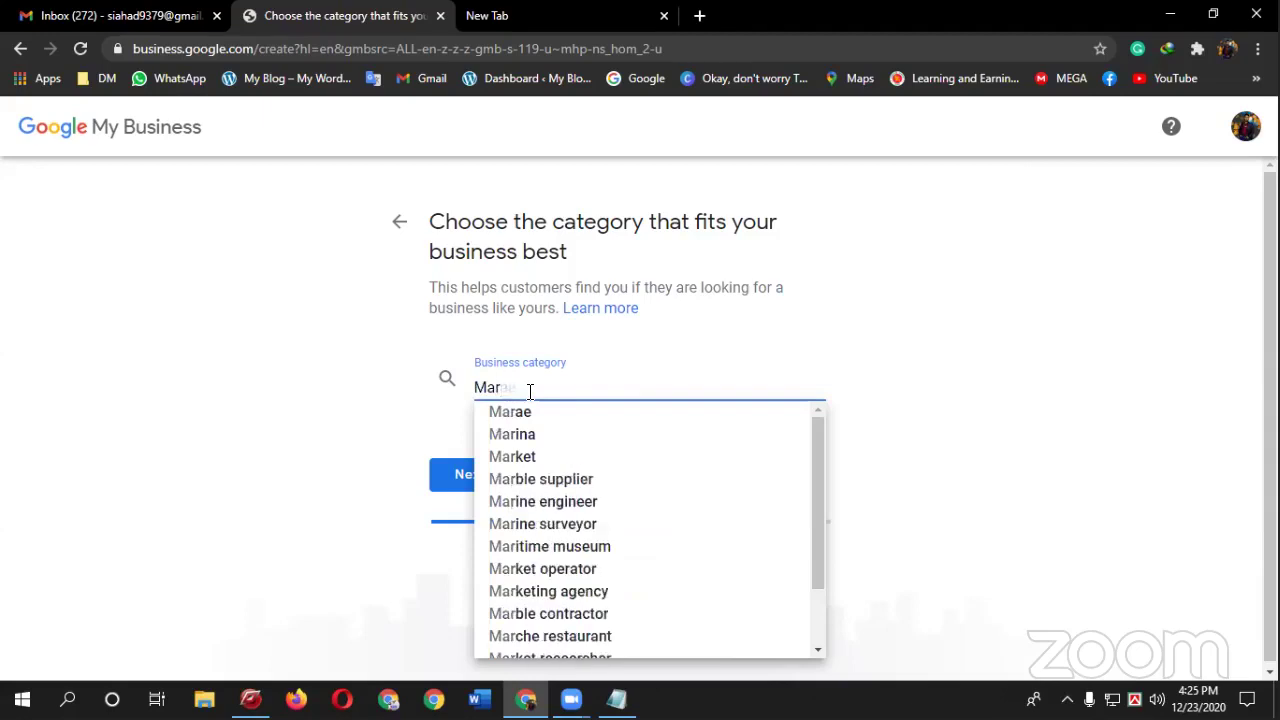
type("keti")
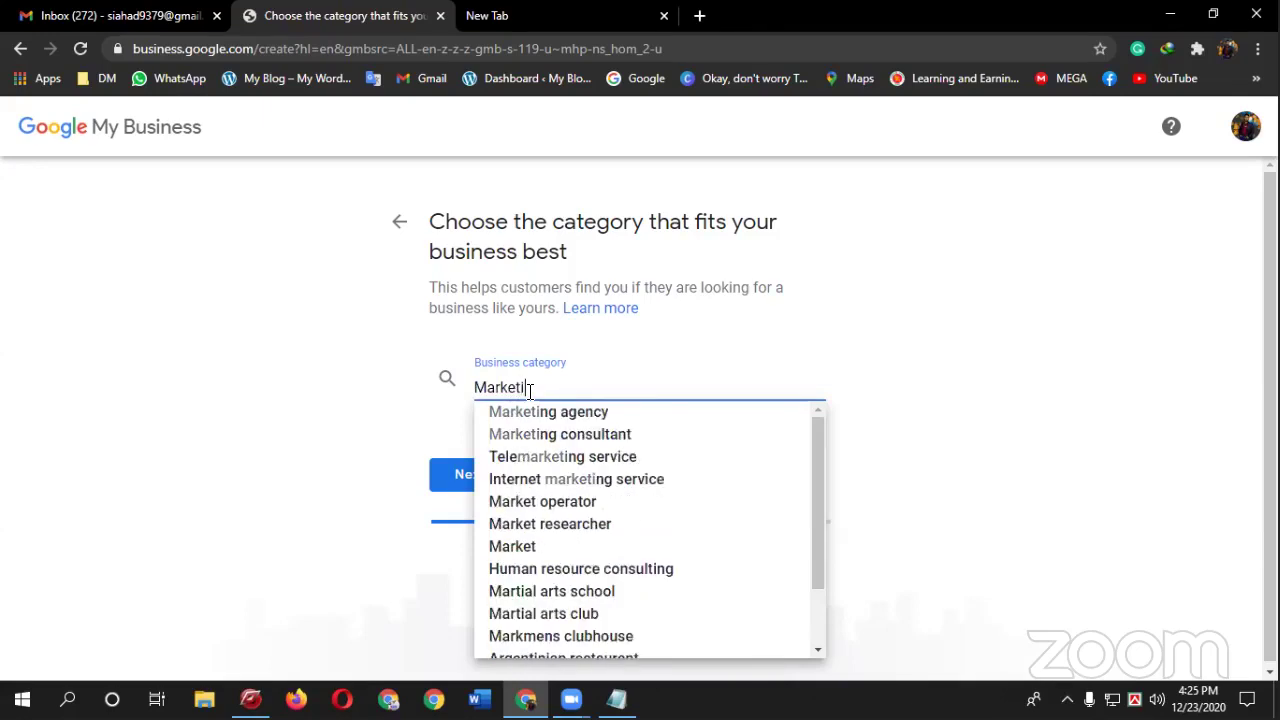
type("ng")
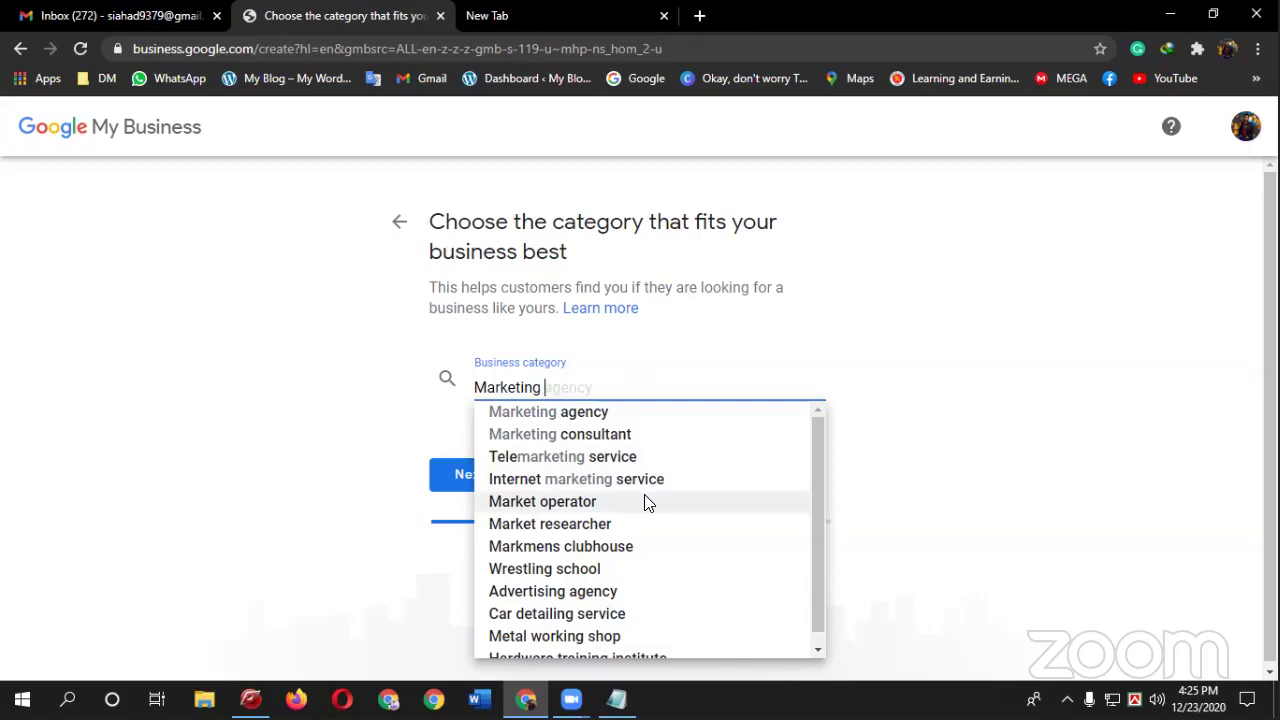
scroll(662, 535, "down", 1)
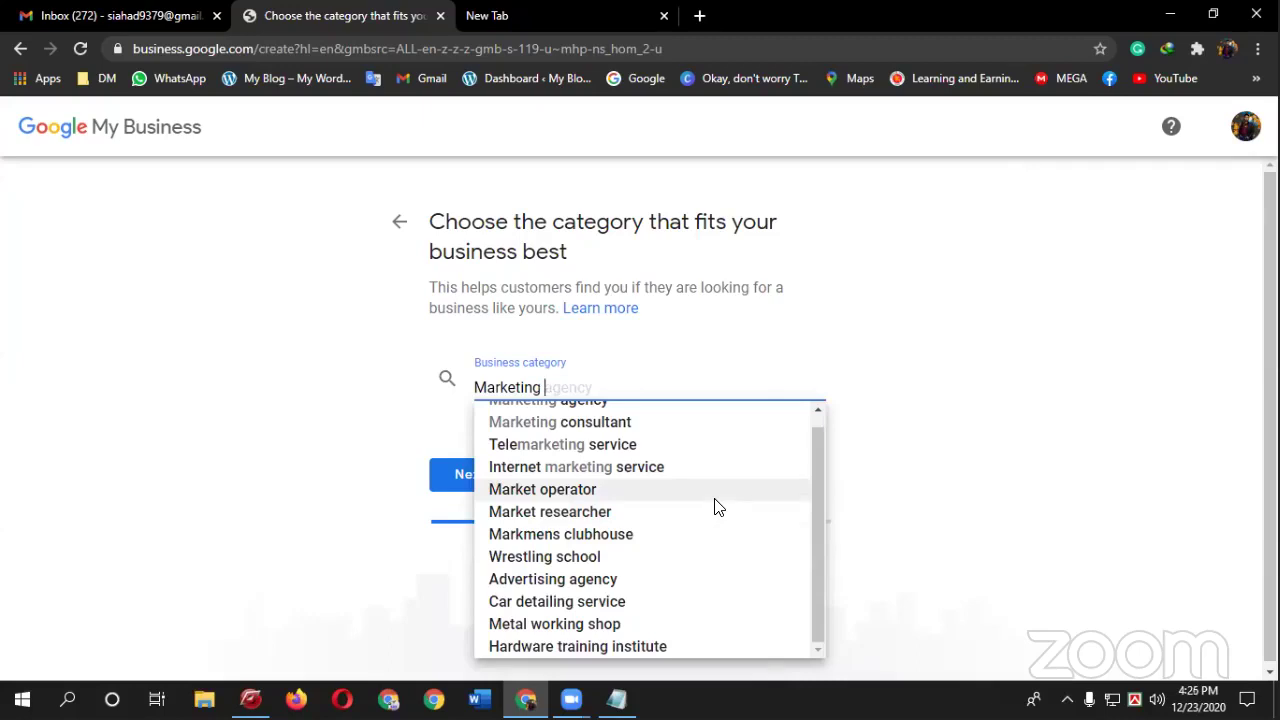
scroll(610, 434, "up", 1)
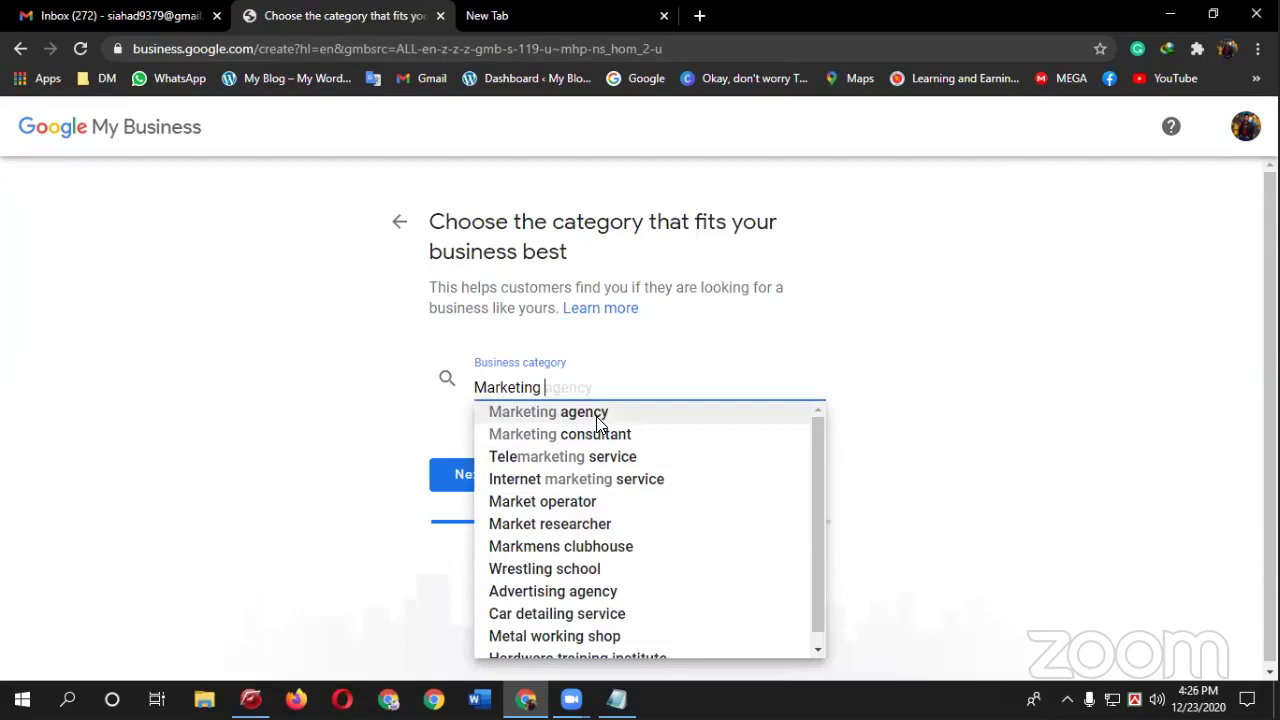
left_click(596, 416)
- Answer No: customers can't visit a business location
left_click(486, 490)
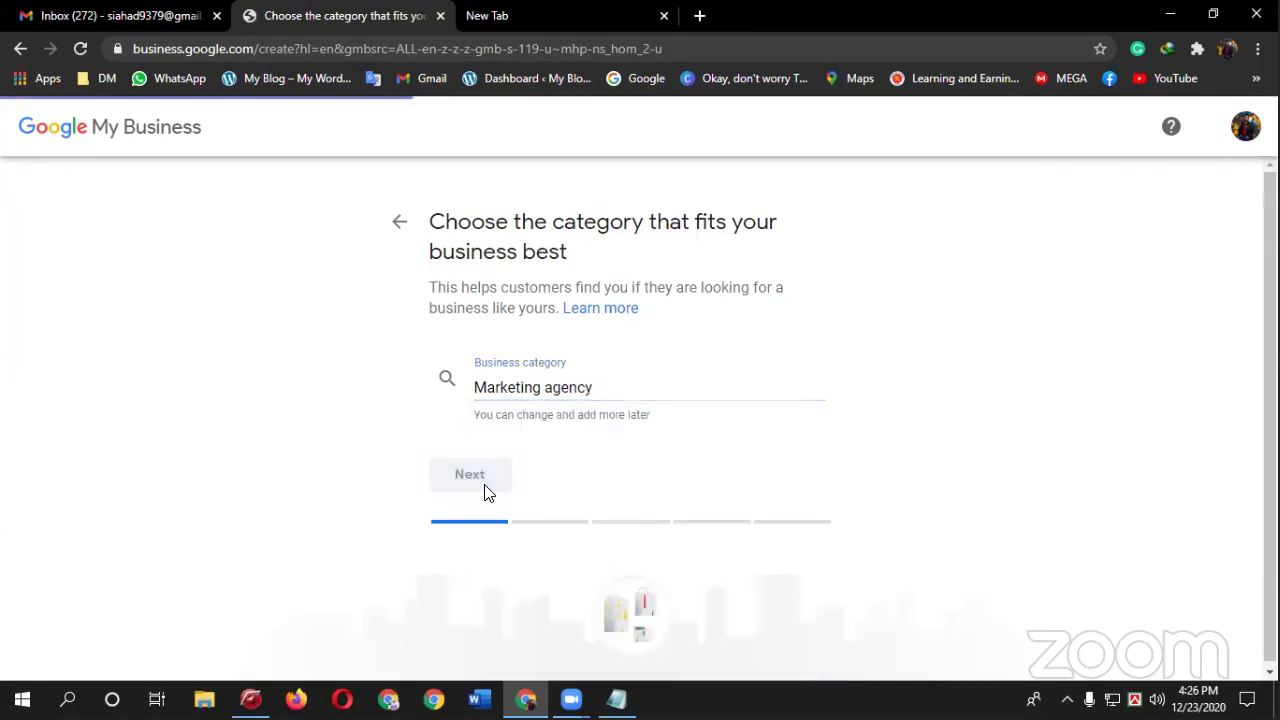
left_click(470, 400)
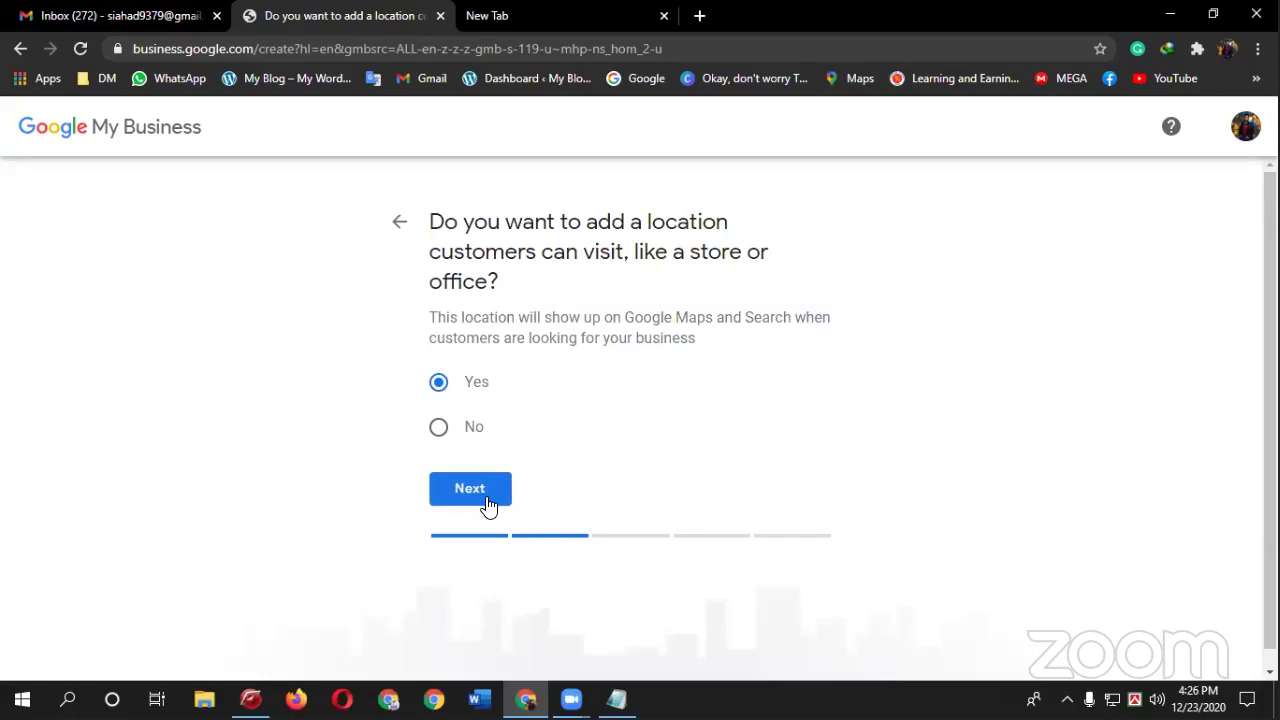
left_click(467, 432)
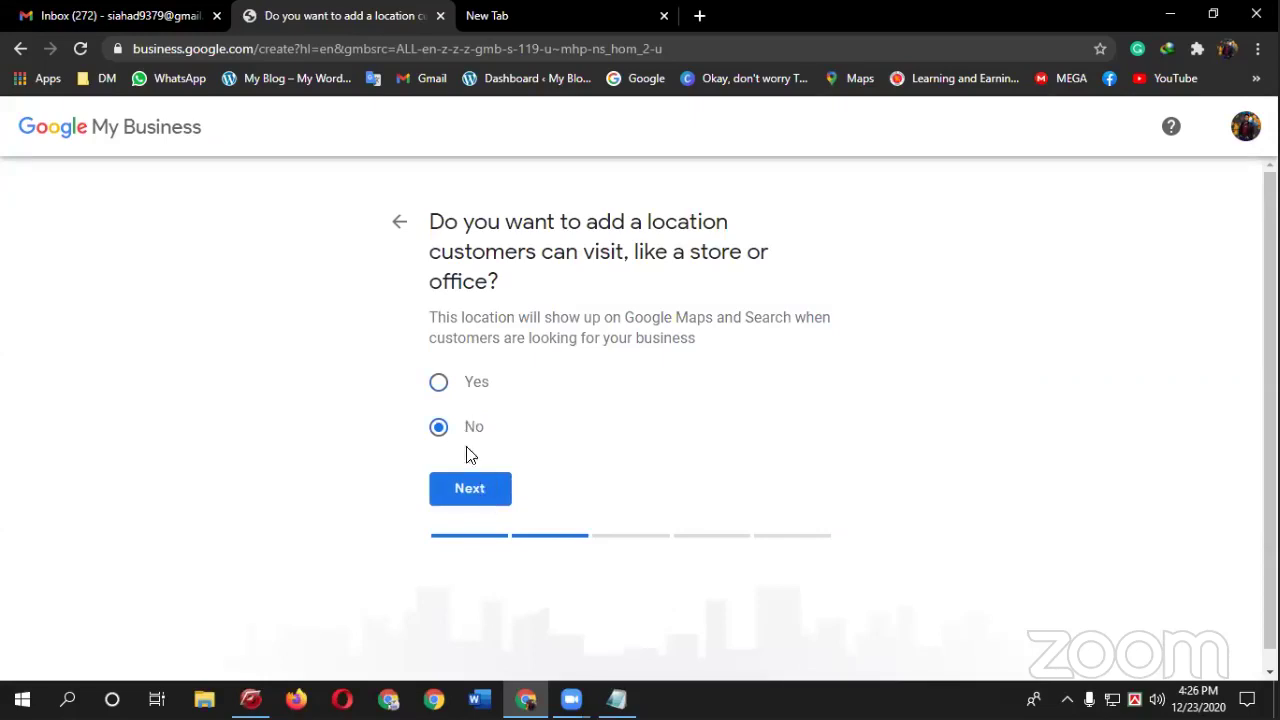
left_click(490, 495)
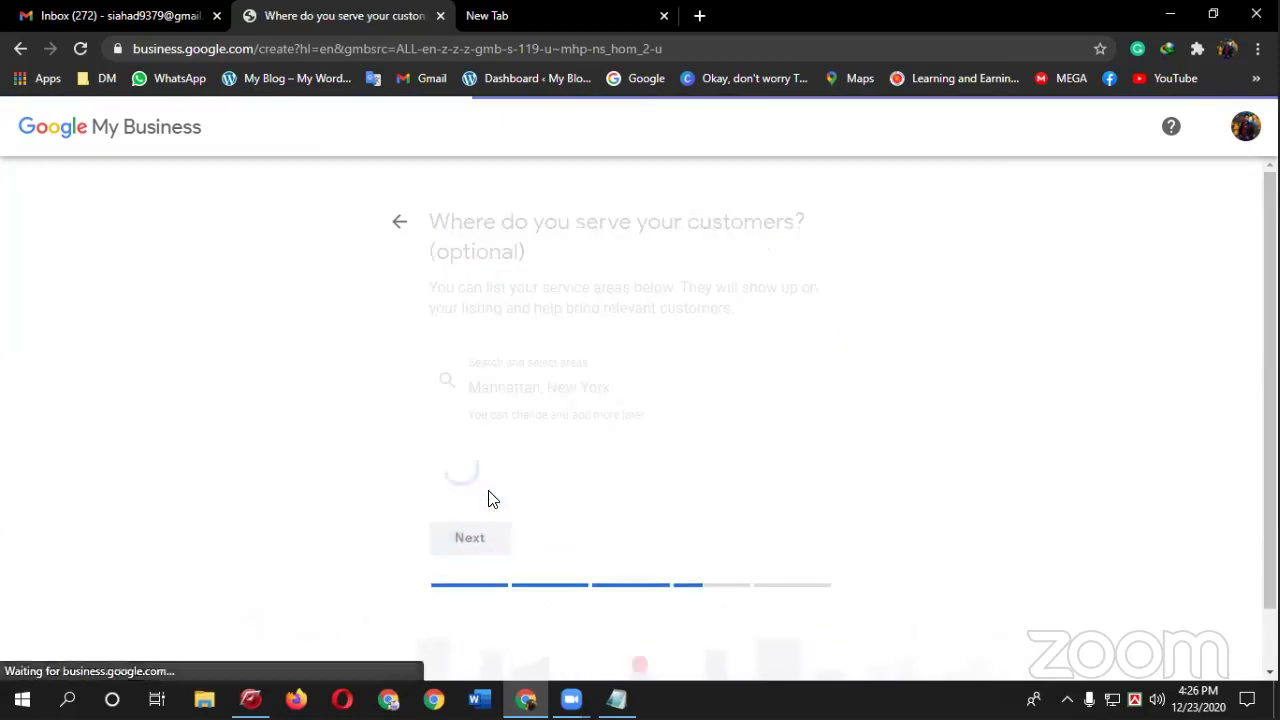
- Skip adding any service areas, clearing the started search
left_click(584, 381)
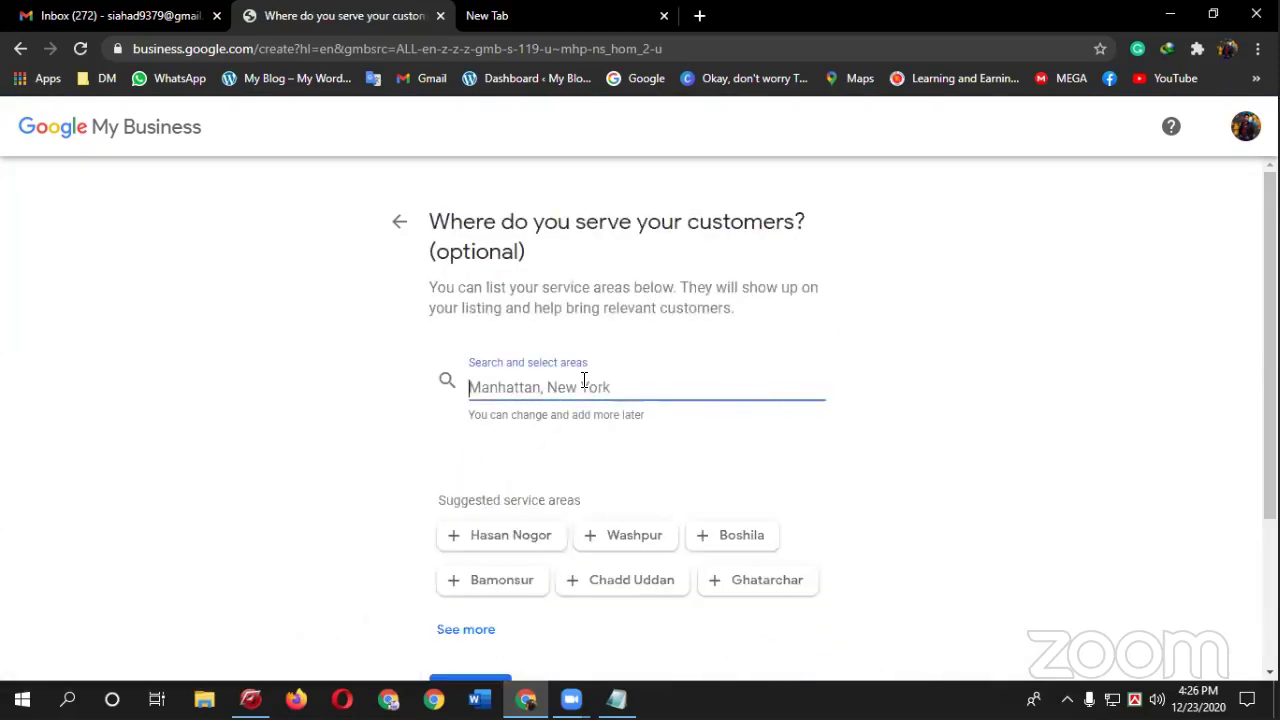
type("ban")
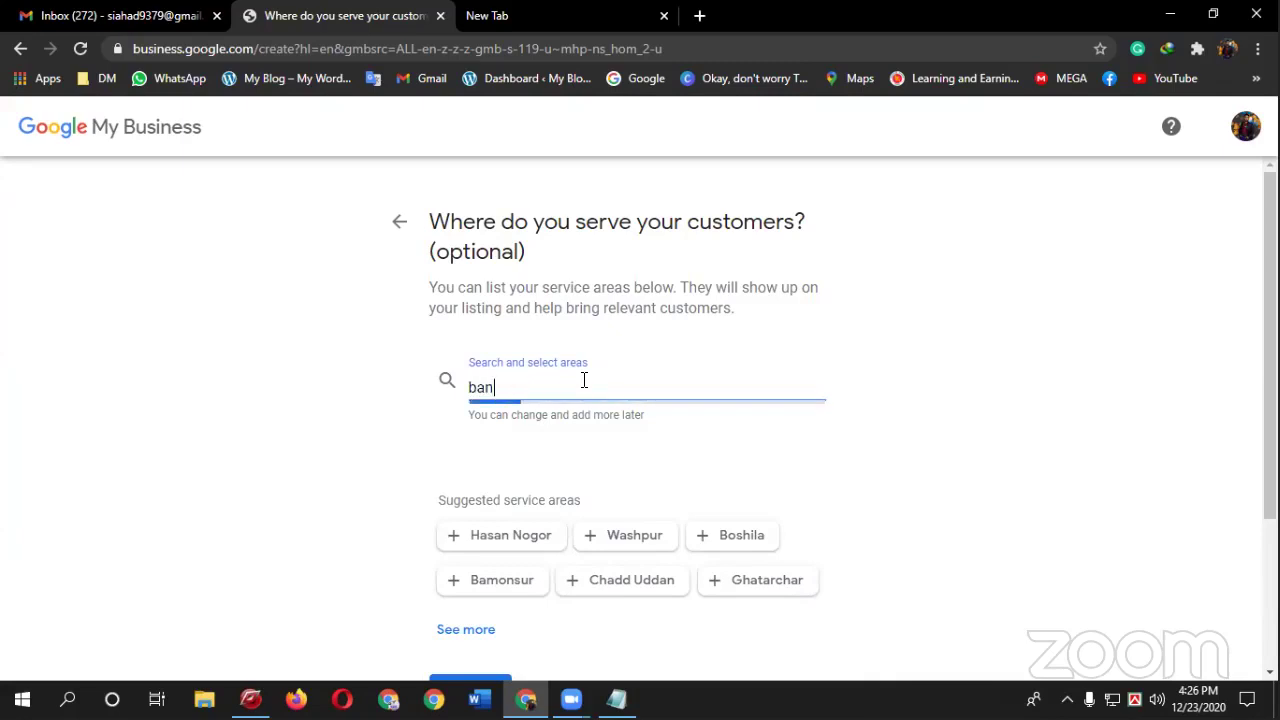
key("BackSpace")
key("BackSpace")
key("BackSpace")
scroll(551, 392, "down", 2)
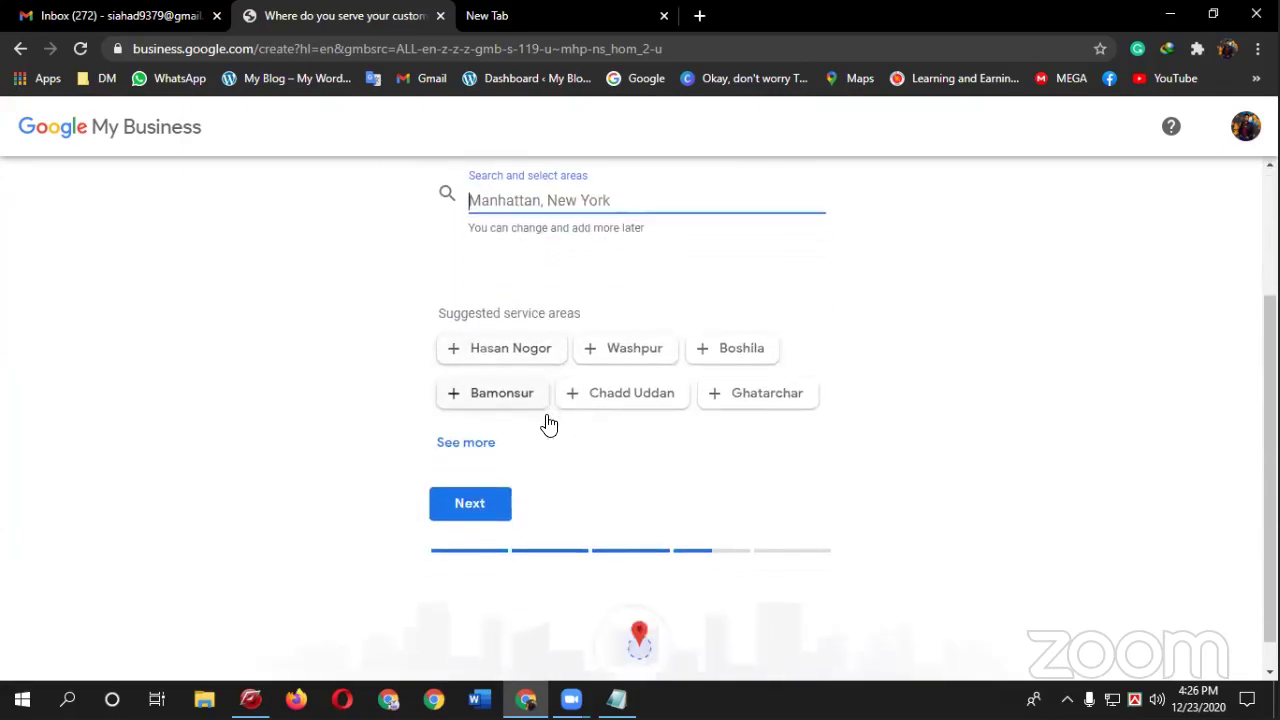
left_click(464, 495)
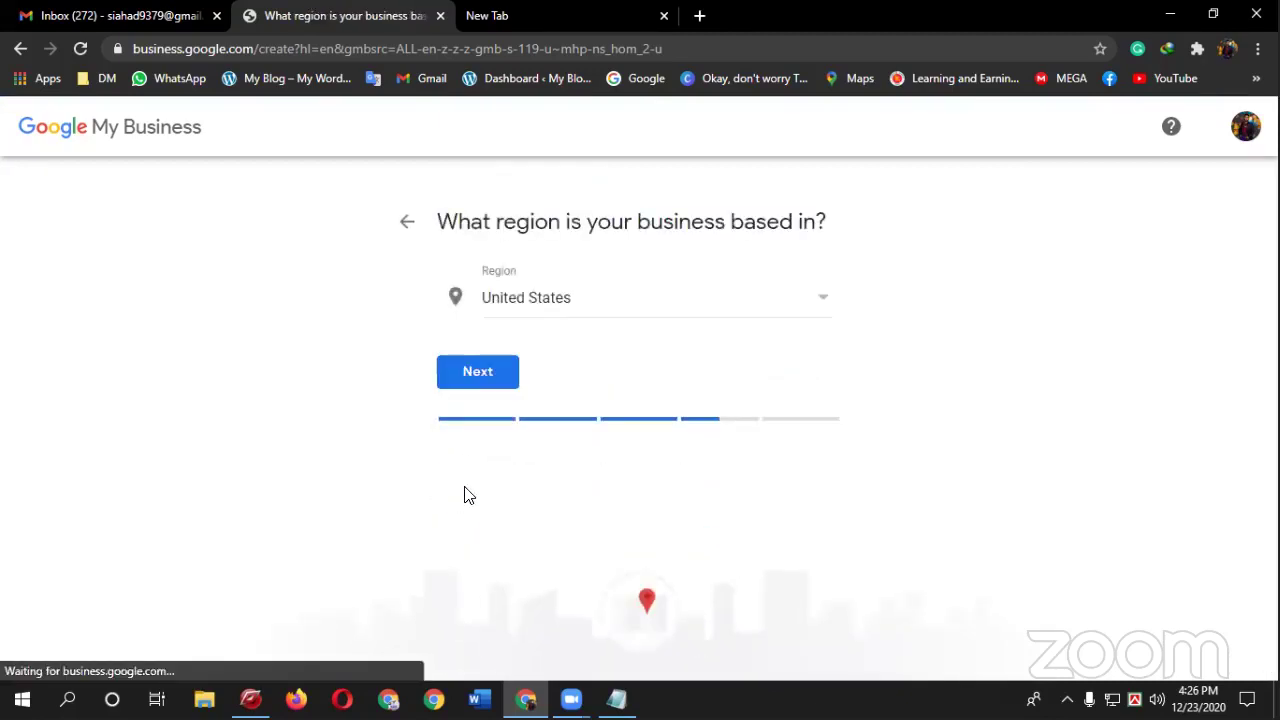
- Set the business region to Bangladesh and continue to contact details
left_click(603, 304)
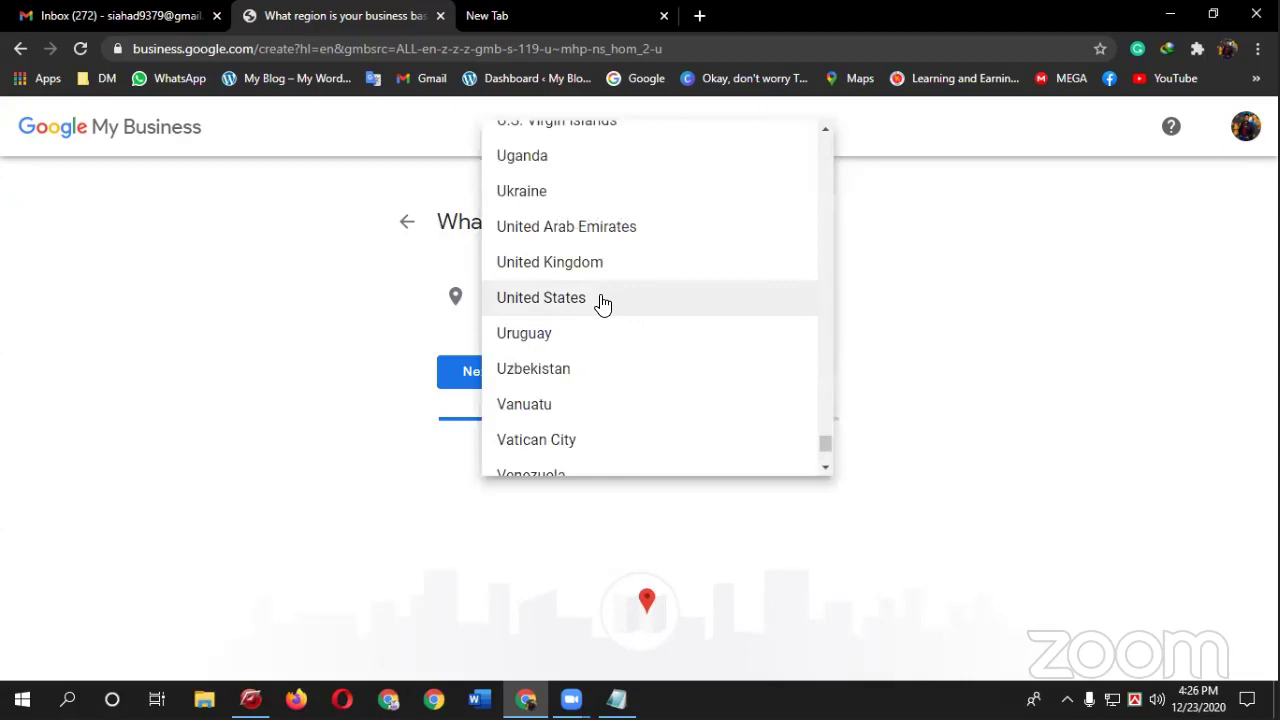
scroll(603, 304, "up", 20)
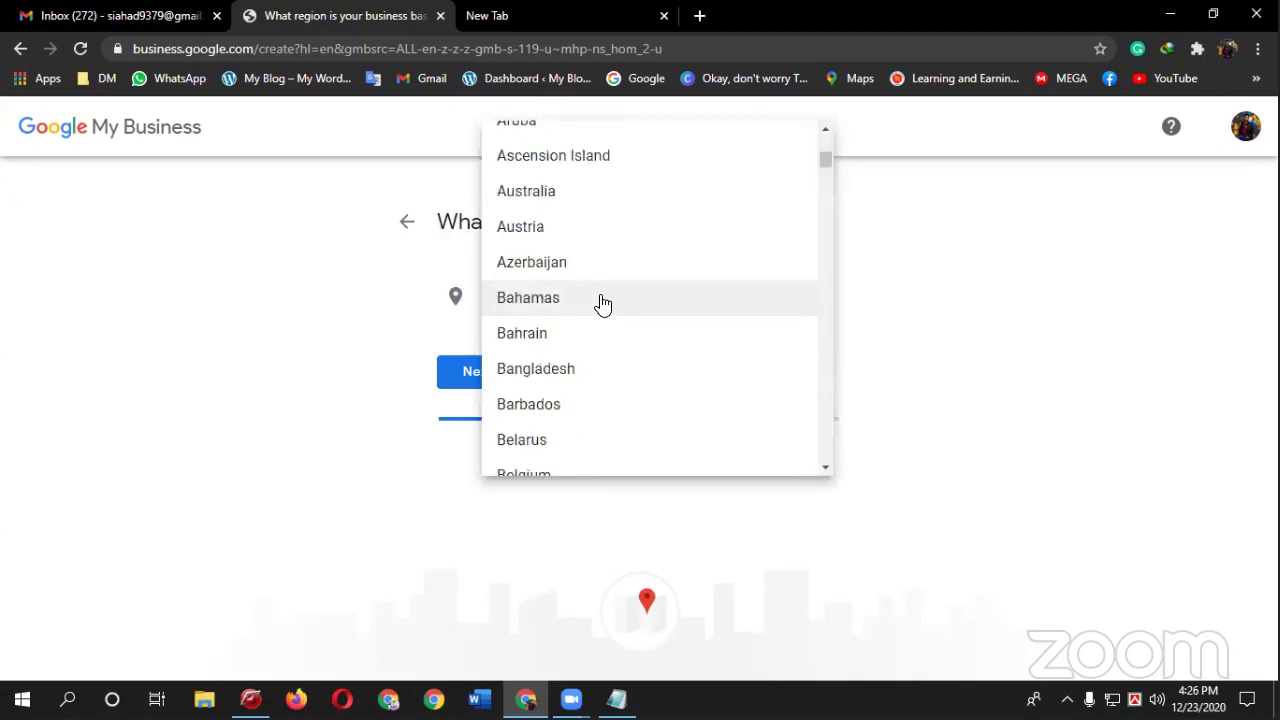
left_click(586, 368)
left_click(489, 380)
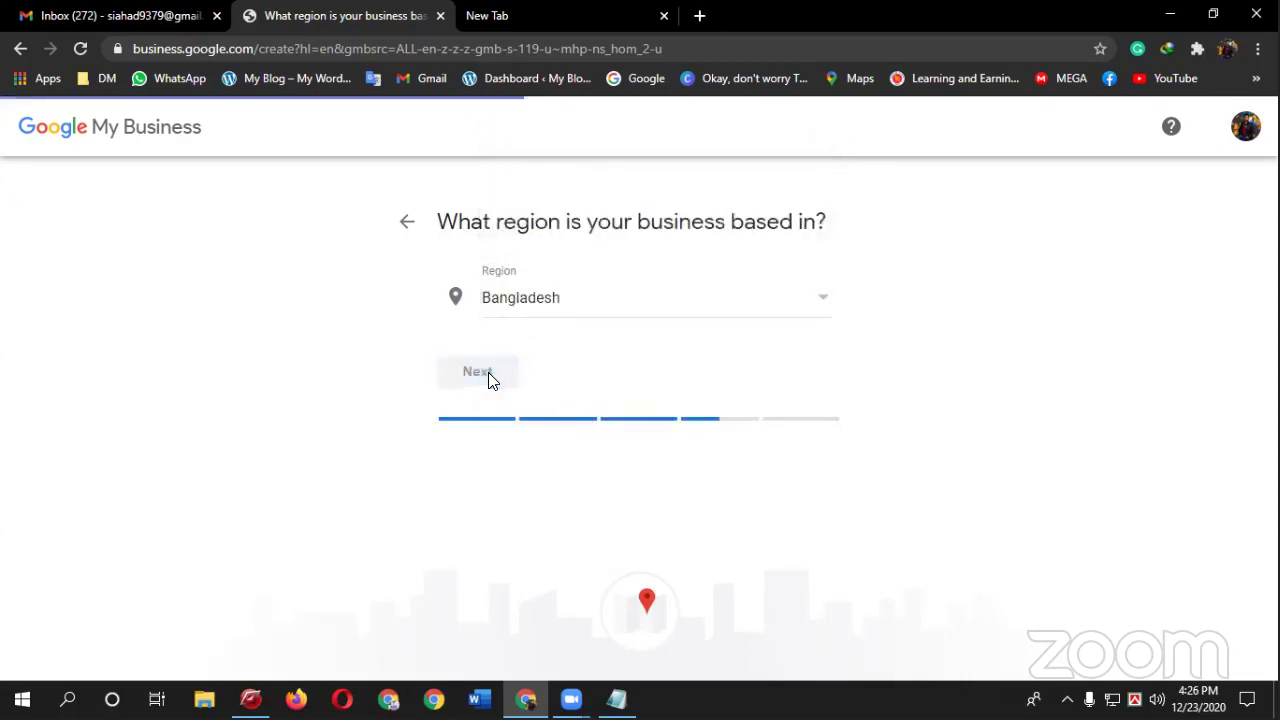
- Enter the business phone number, dropping the leading zero
left_click(672, 374)
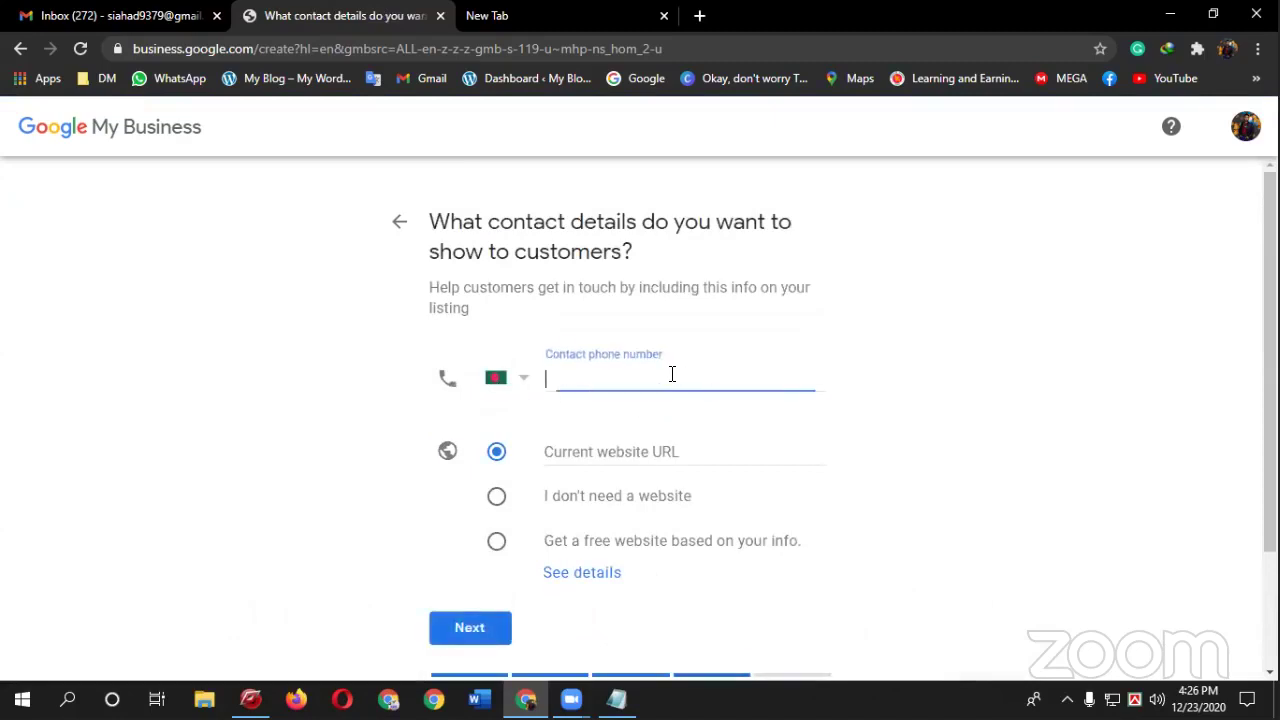
type("0")
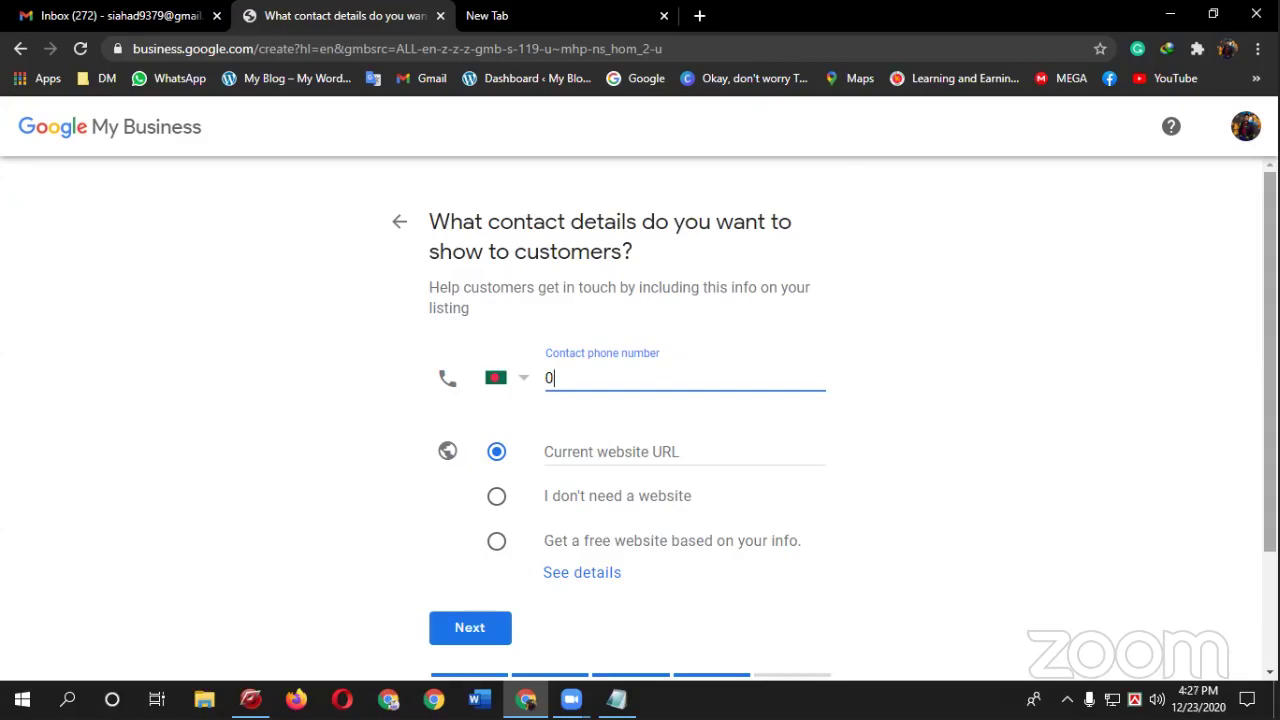
key("BackSpace")
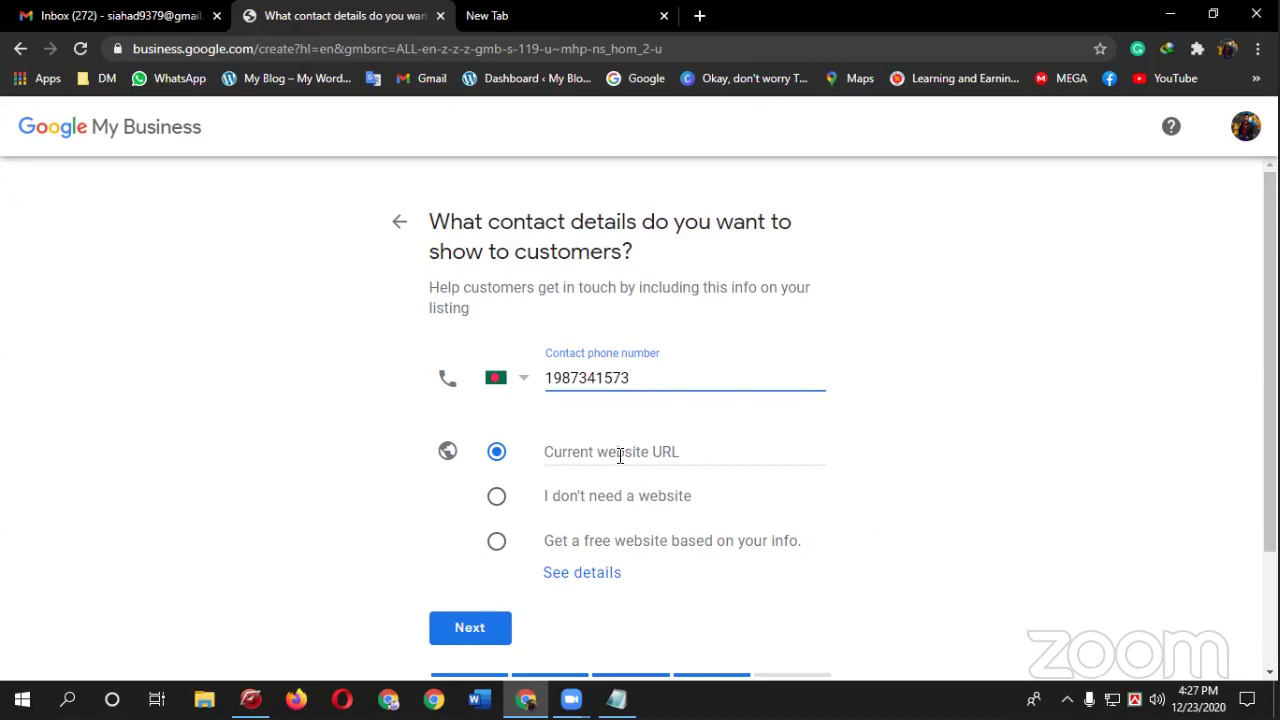
scroll(600, 460, "down", 2)
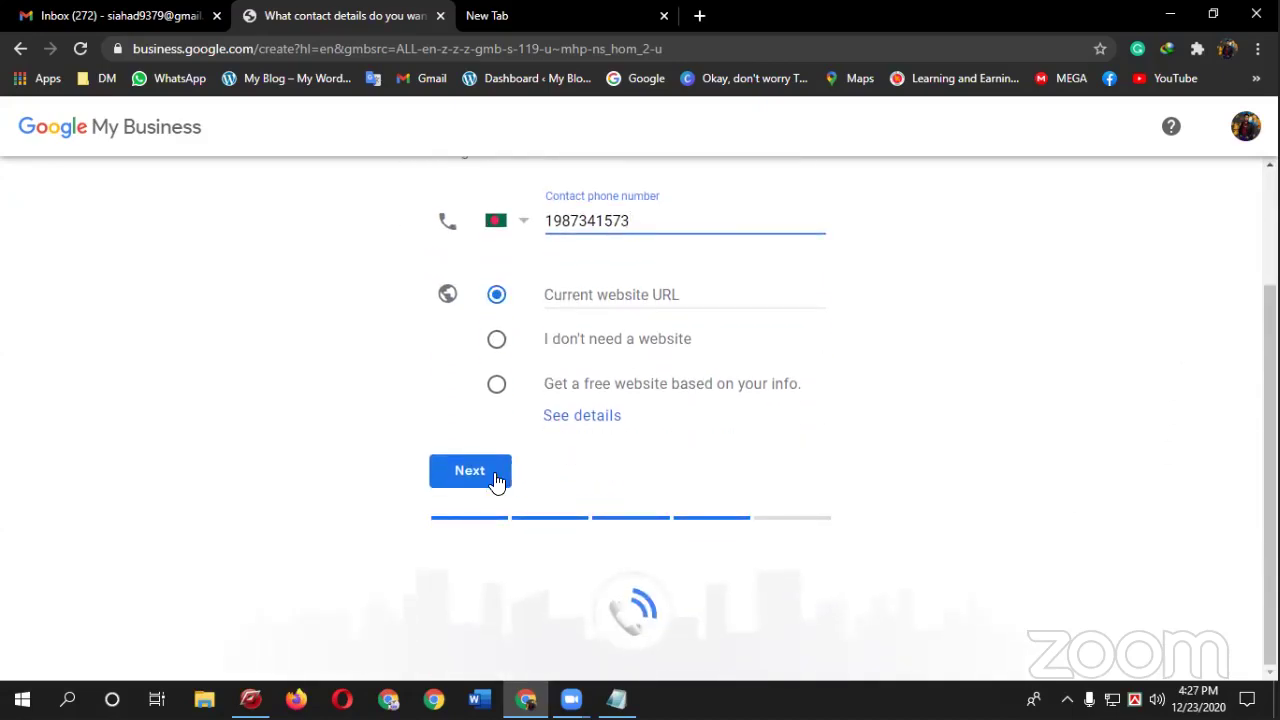
scroll(669, 457, "up", 2)
- Paste the WordPress blog dashboard's address into the website URL field
left_click(674, 452)
left_click(505, 12)
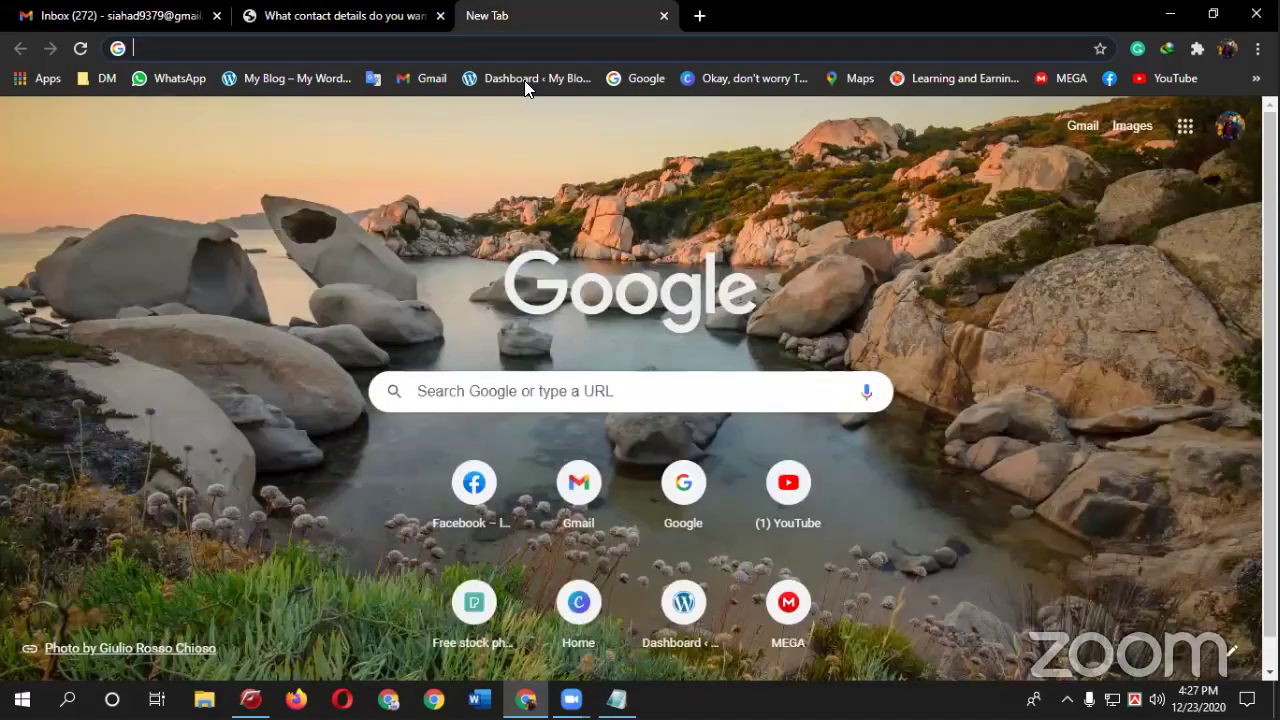
left_click(524, 80)
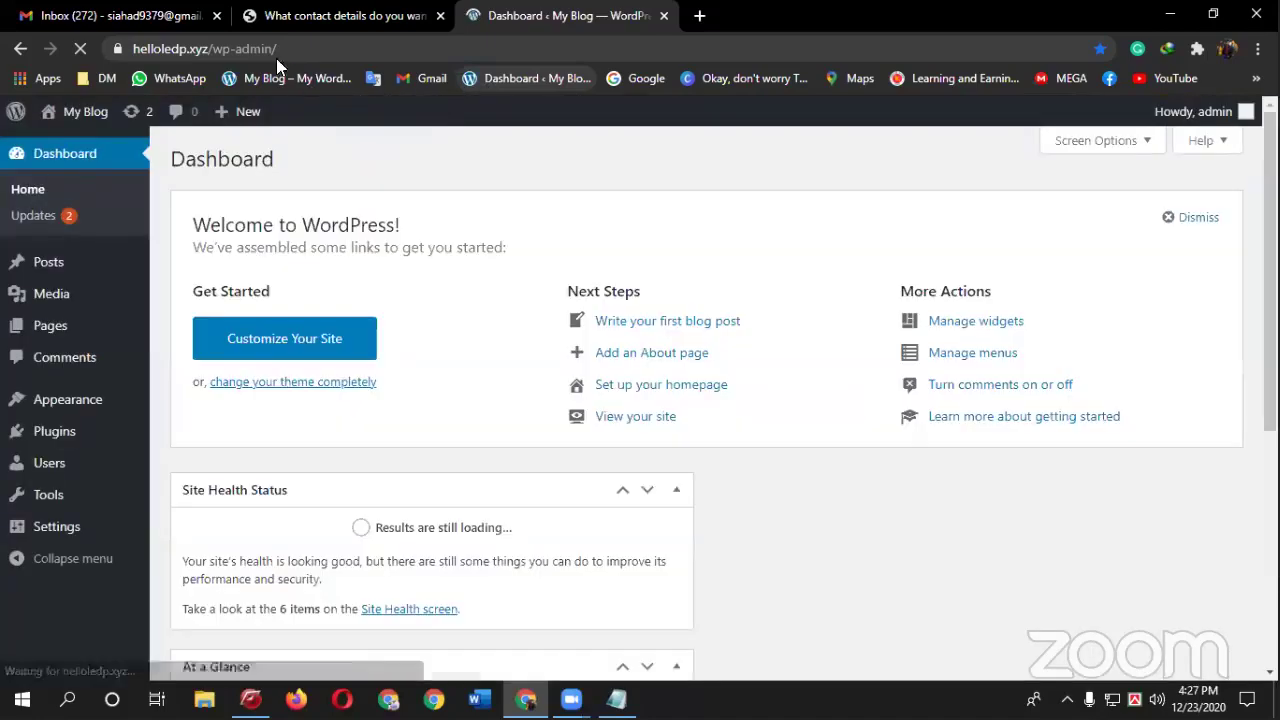
left_click(272, 46)
key("ctrl+c")
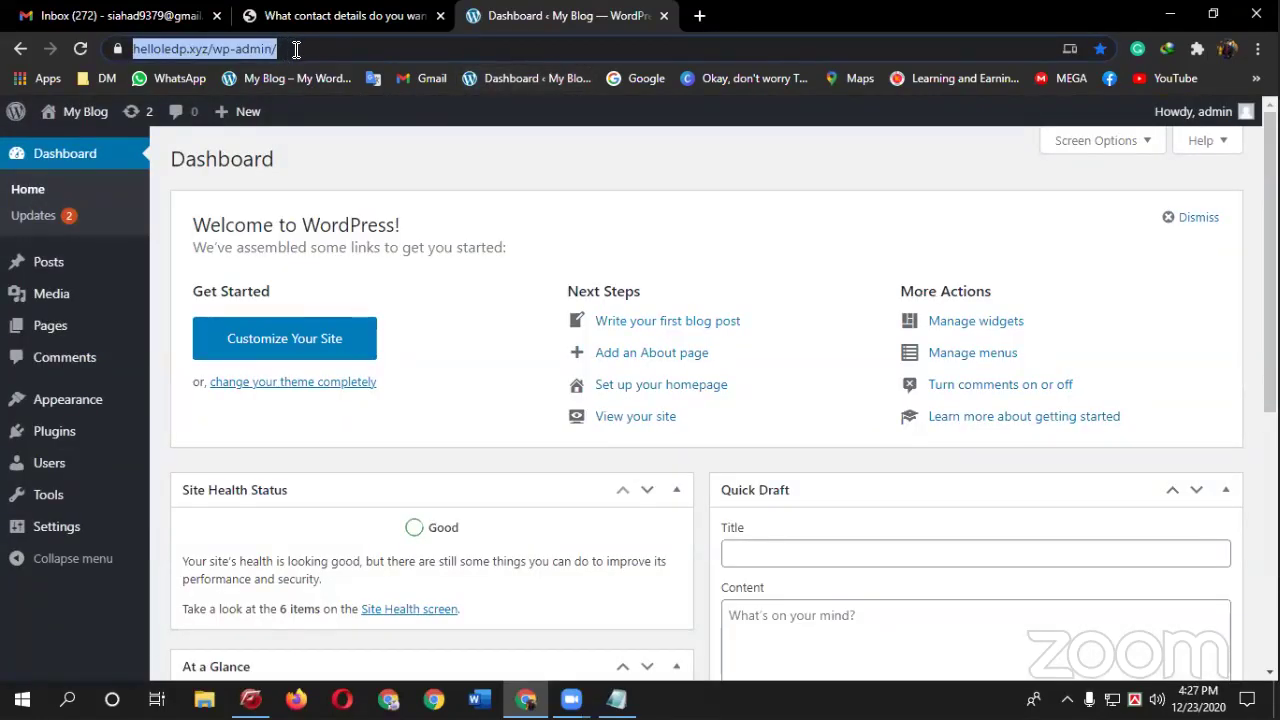
left_click(370, 20)
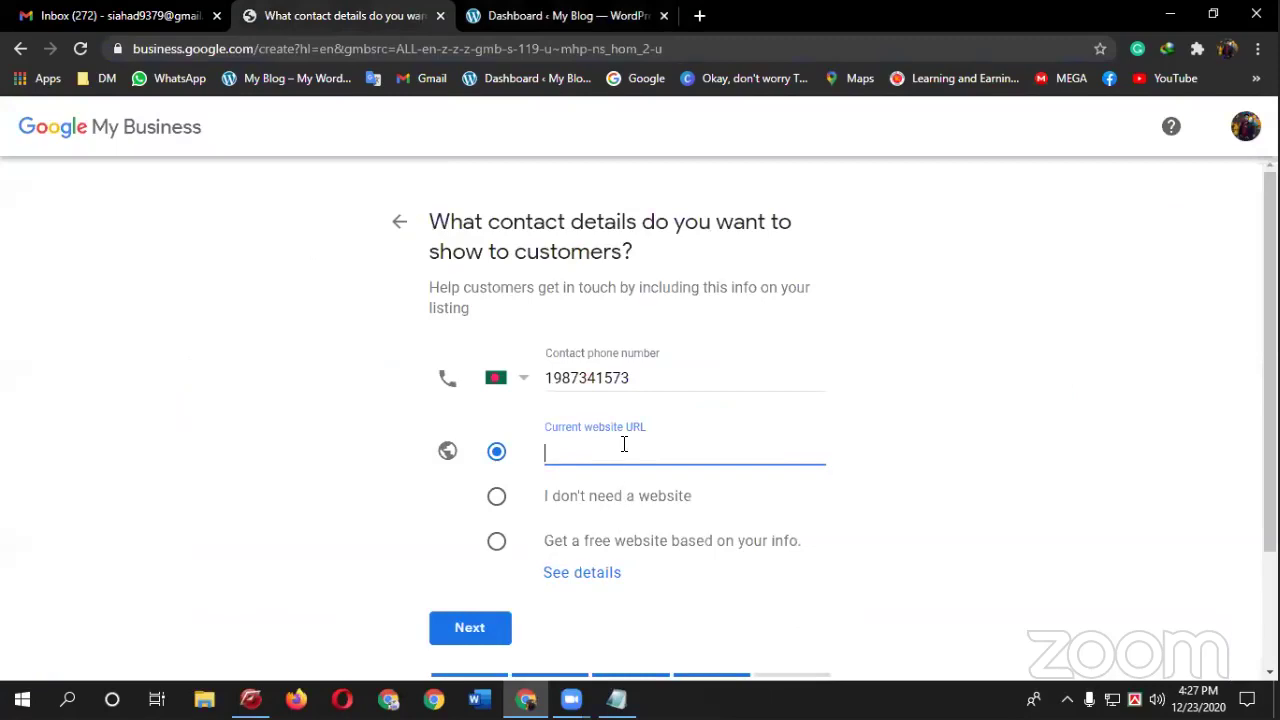
key("ctrl+v")
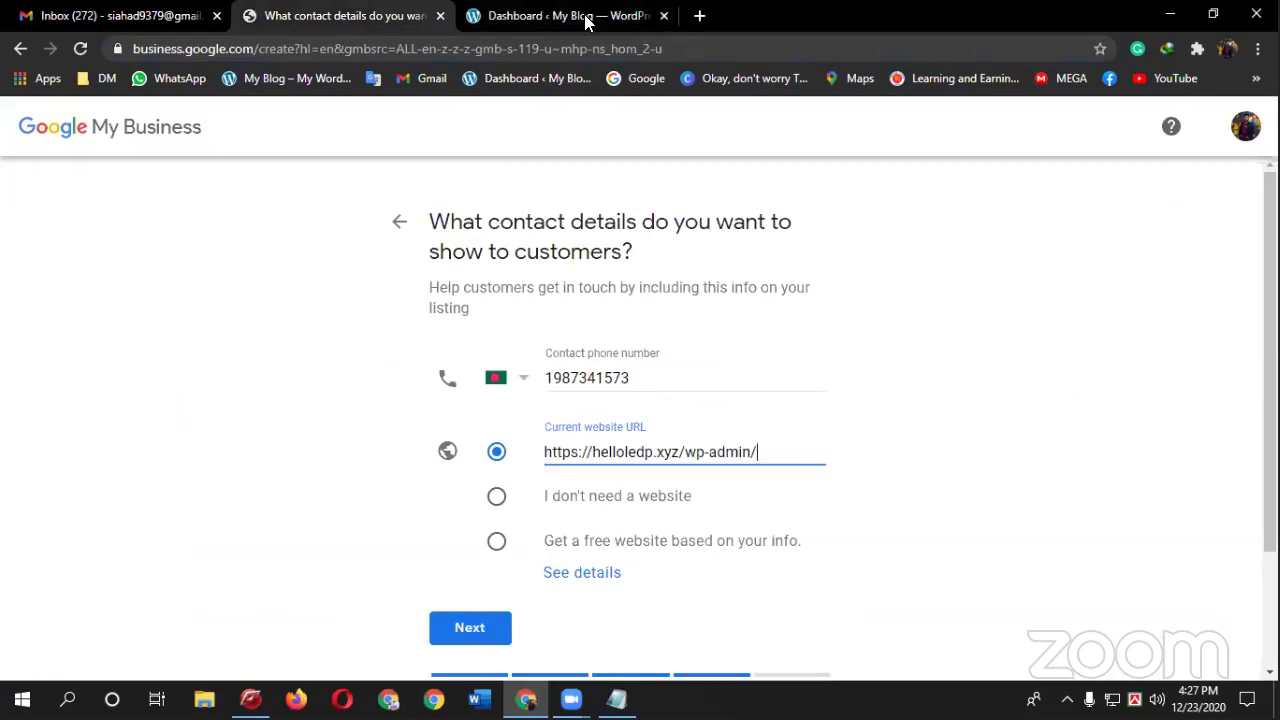
left_click(590, 18)
left_click(340, 16)
left_click(560, 16)
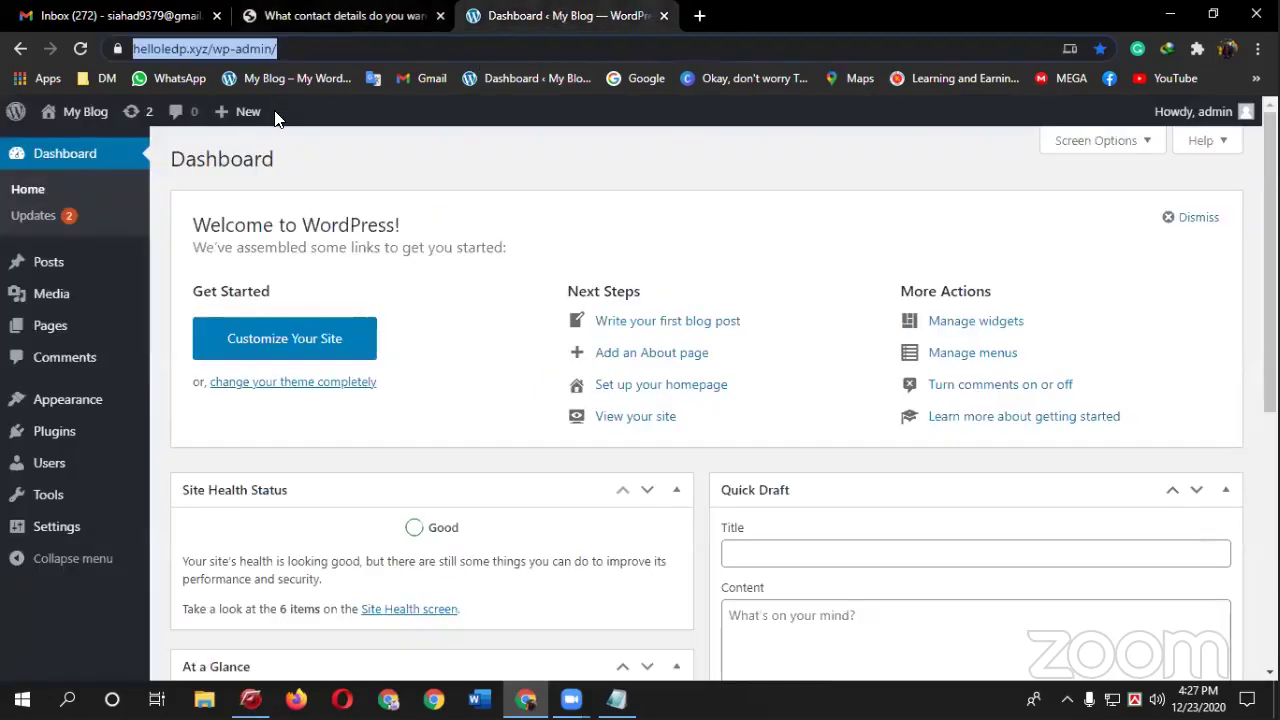
key("Return")
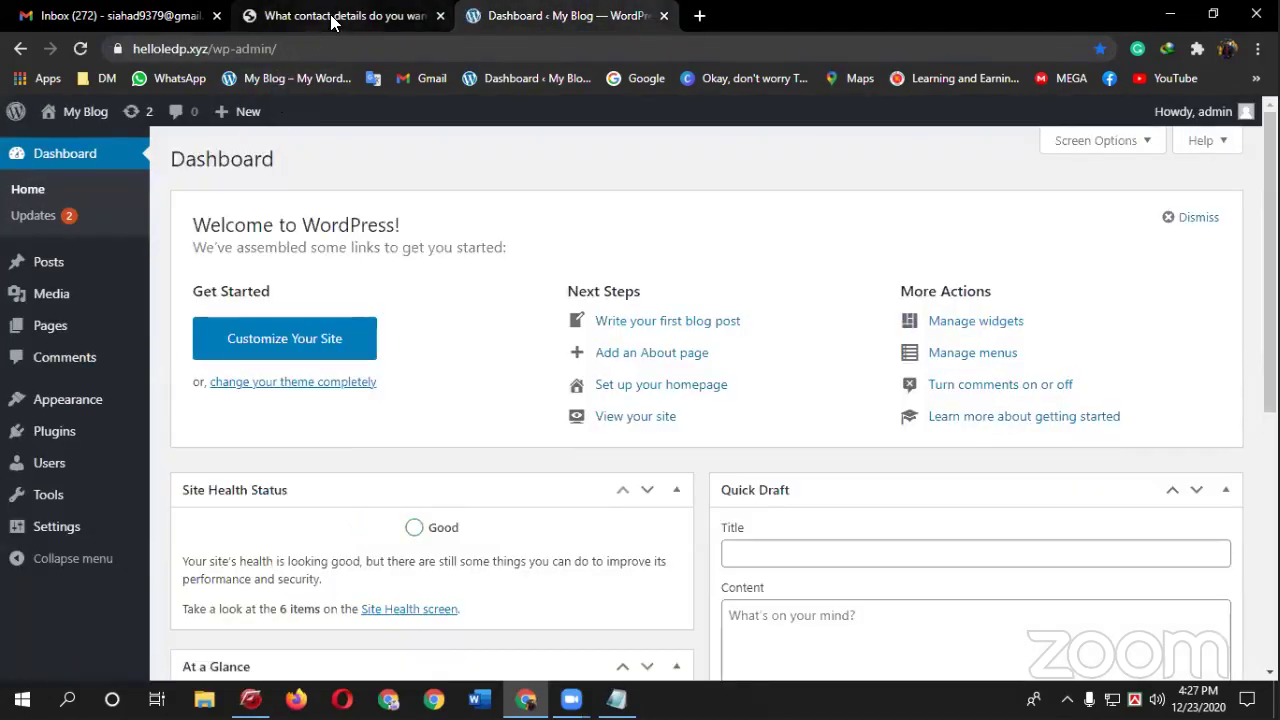
left_click(337, 15)
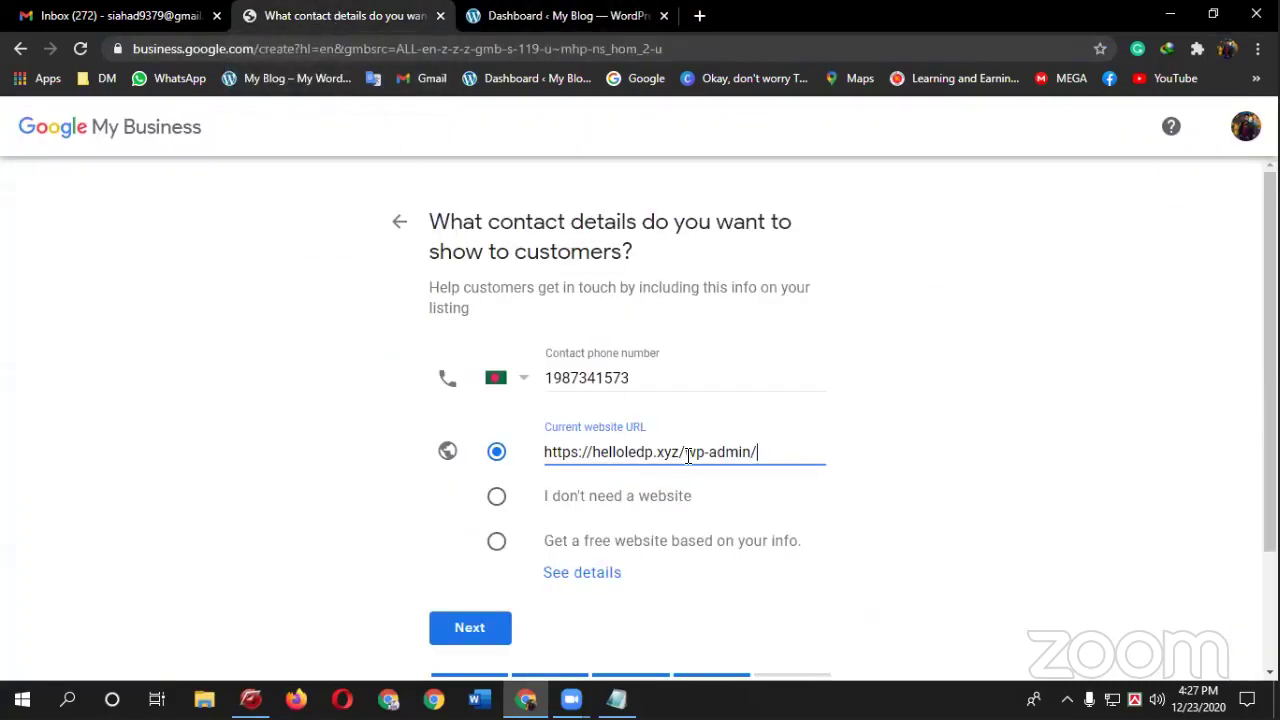
left_click_drag(688, 453, 802, 448)
key("BackSpace")
key("BackSpace")
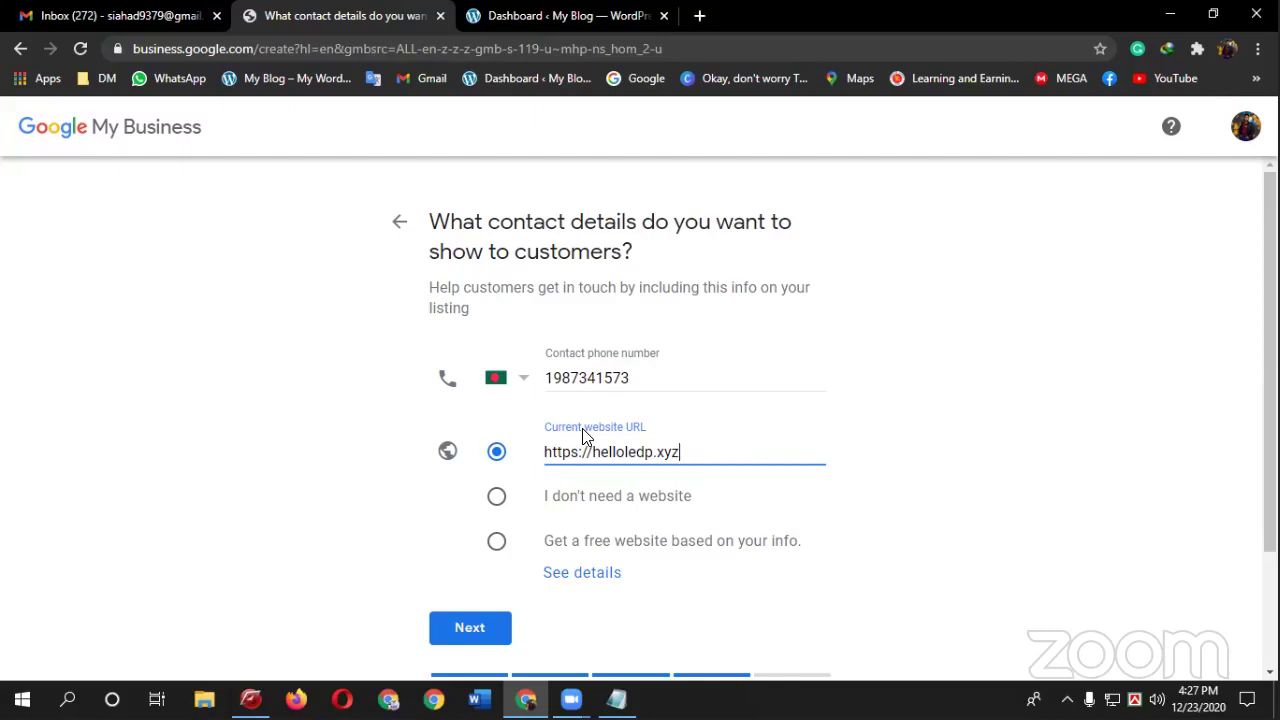
scroll(582, 437, "down", 2)
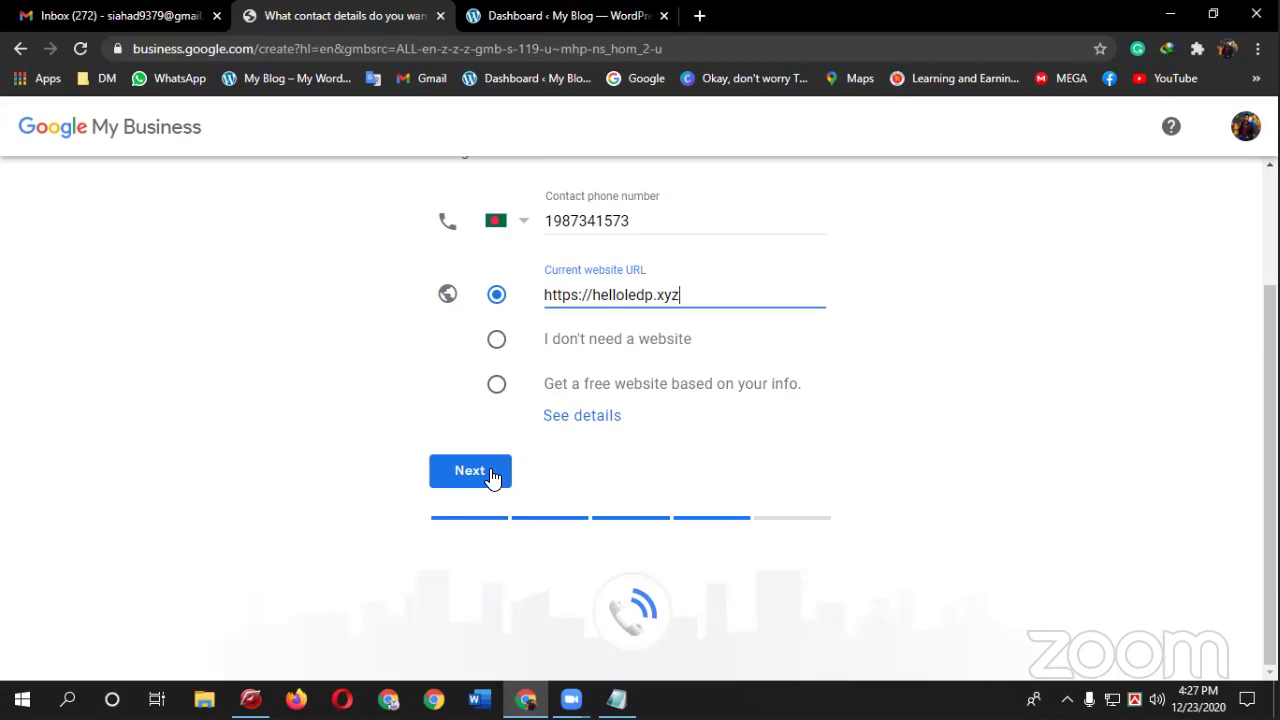
- Accept the contact details, opt in to updates and recommendations, and finish the listing
left_click(493, 475)
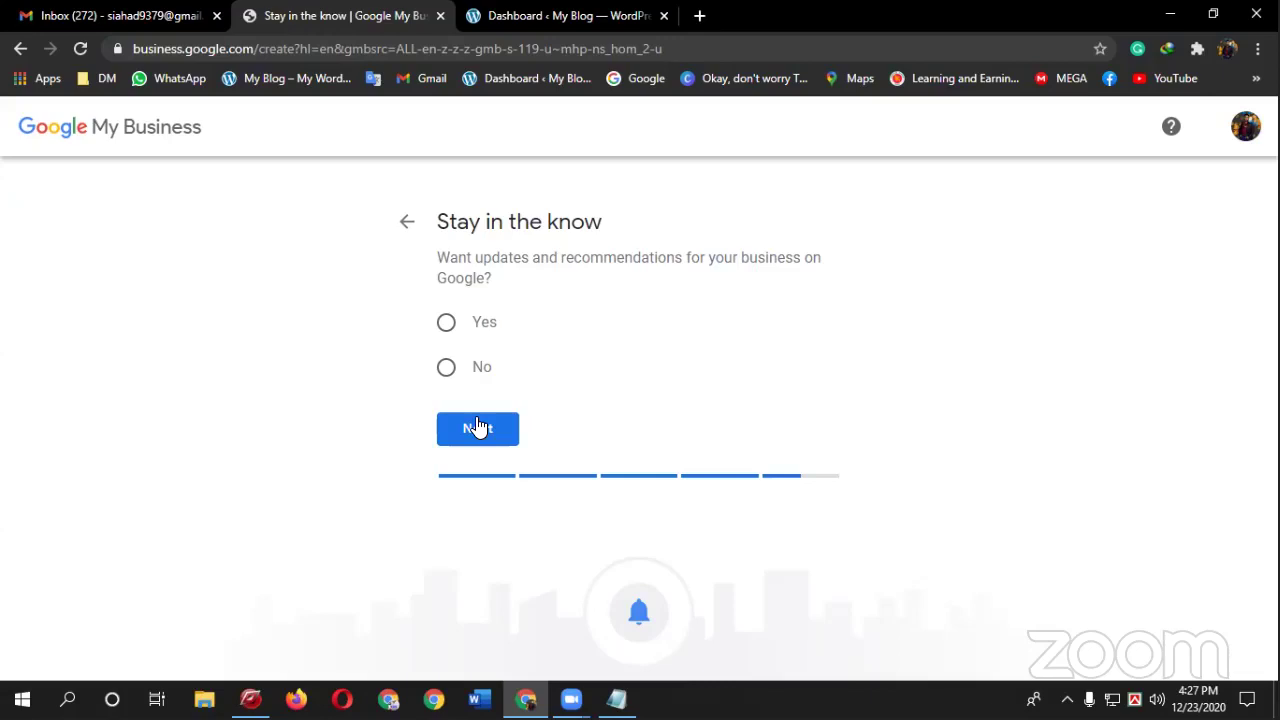
left_click(462, 330)
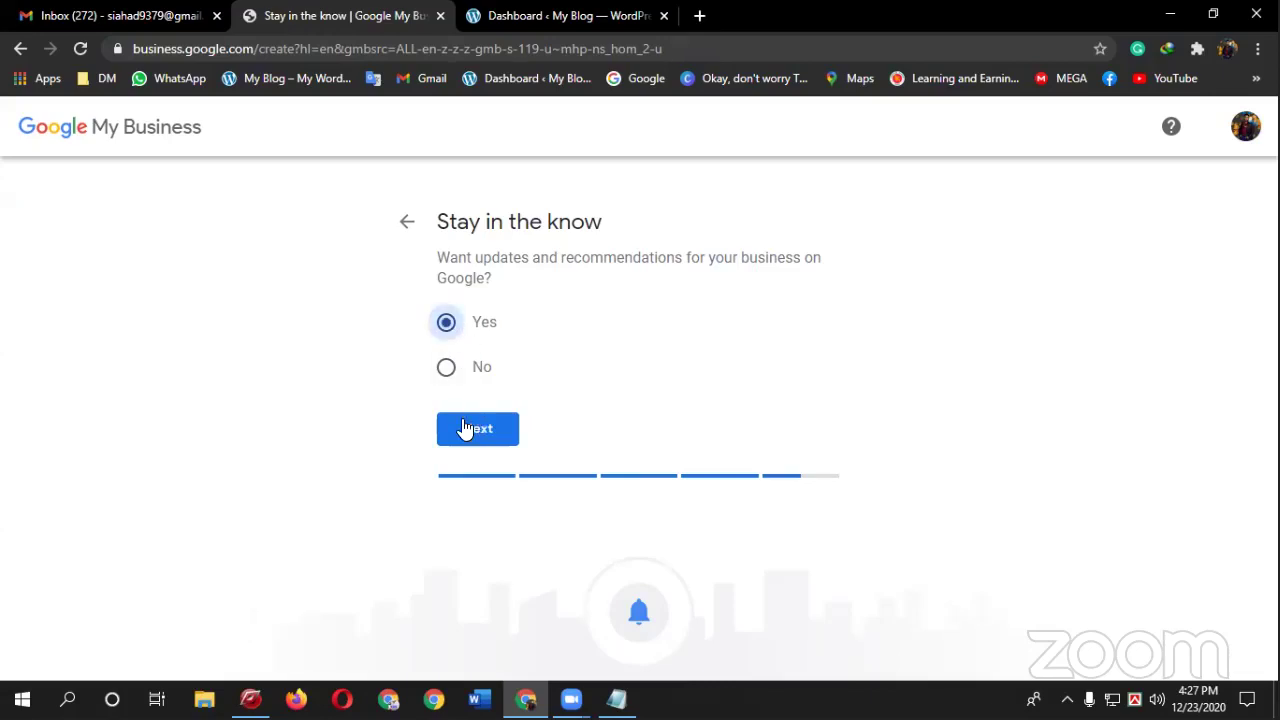
left_click(465, 428)
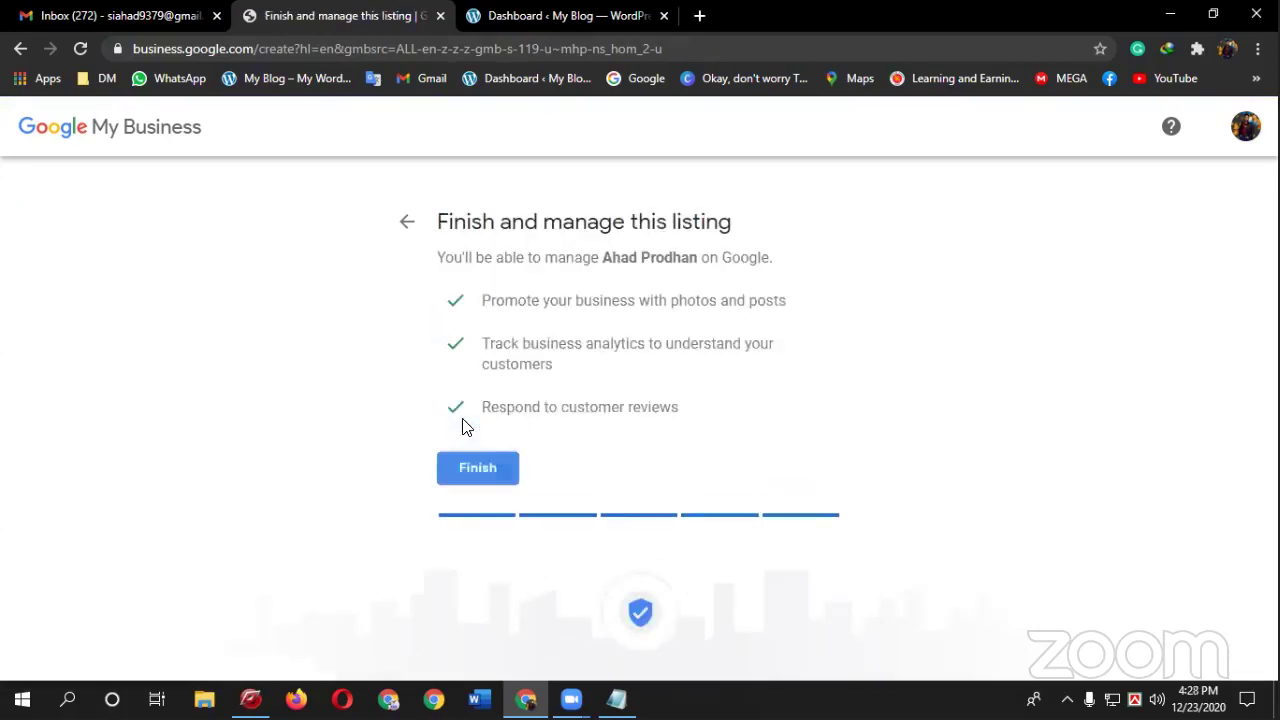
left_click(510, 481)
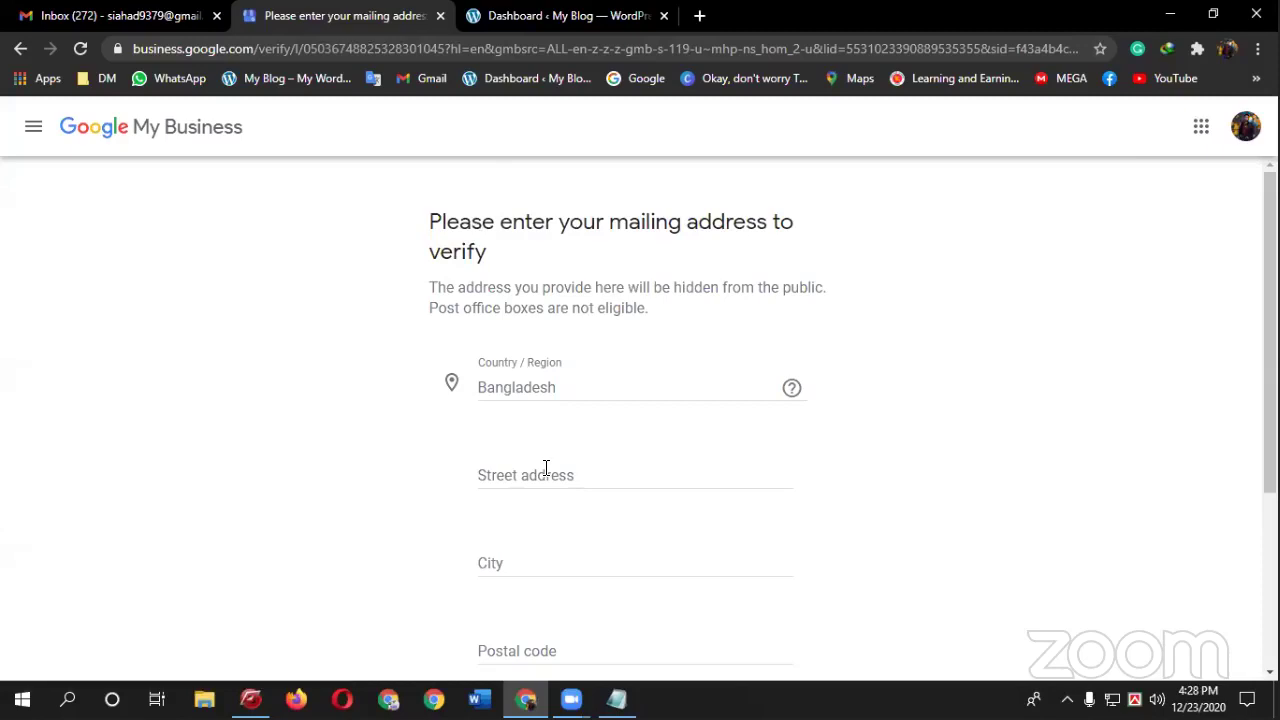
- Type the neighbourhood name into the mailing form's Street address field
left_click(556, 472)
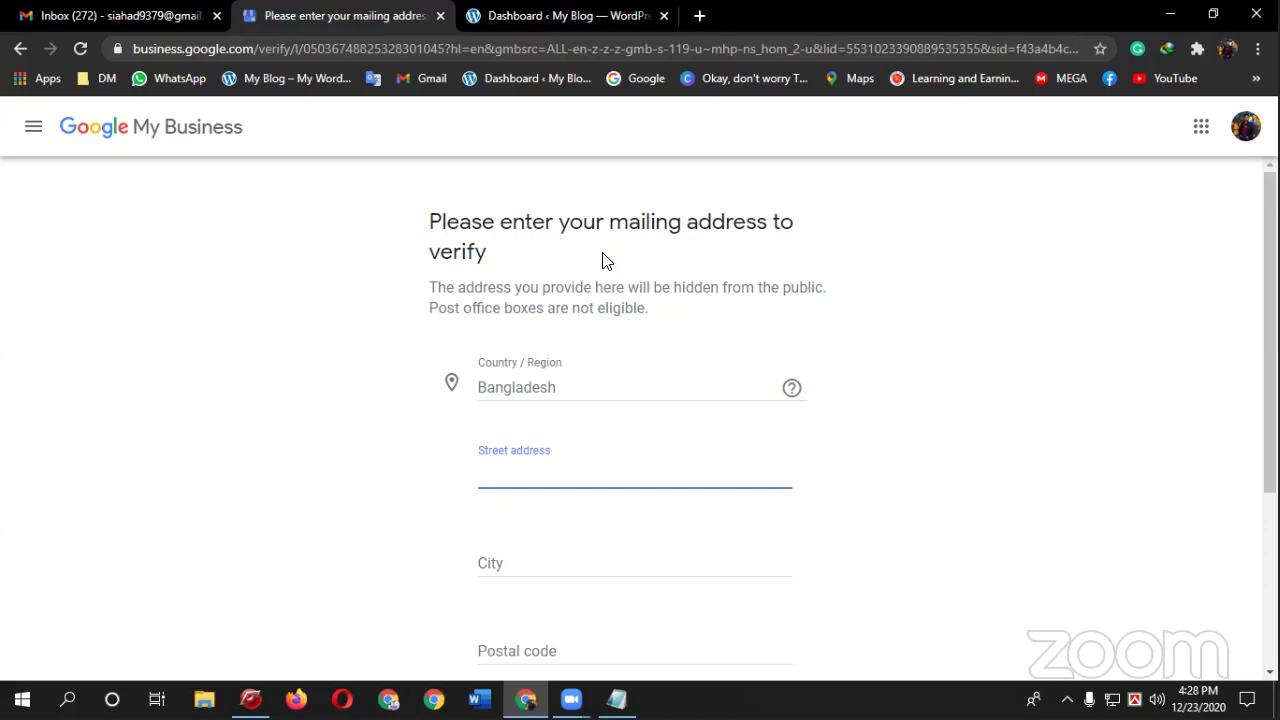
scroll(592, 287, "down", 1)
scroll(592, 287, "down", 2)
scroll(592, 285, "up", 2)
type("Dhan")
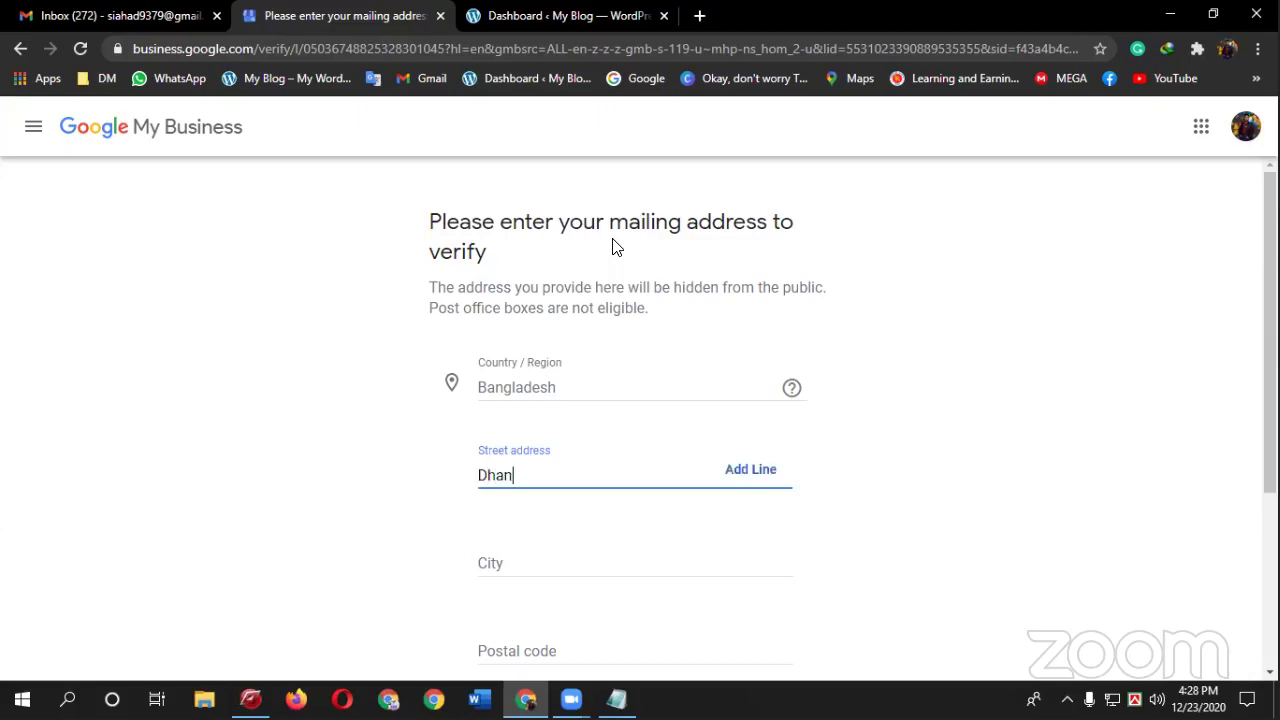
type("mondi")
- In a new tab, search Google for 'adn eduservices ltd. logo png'
left_click(699, 16)
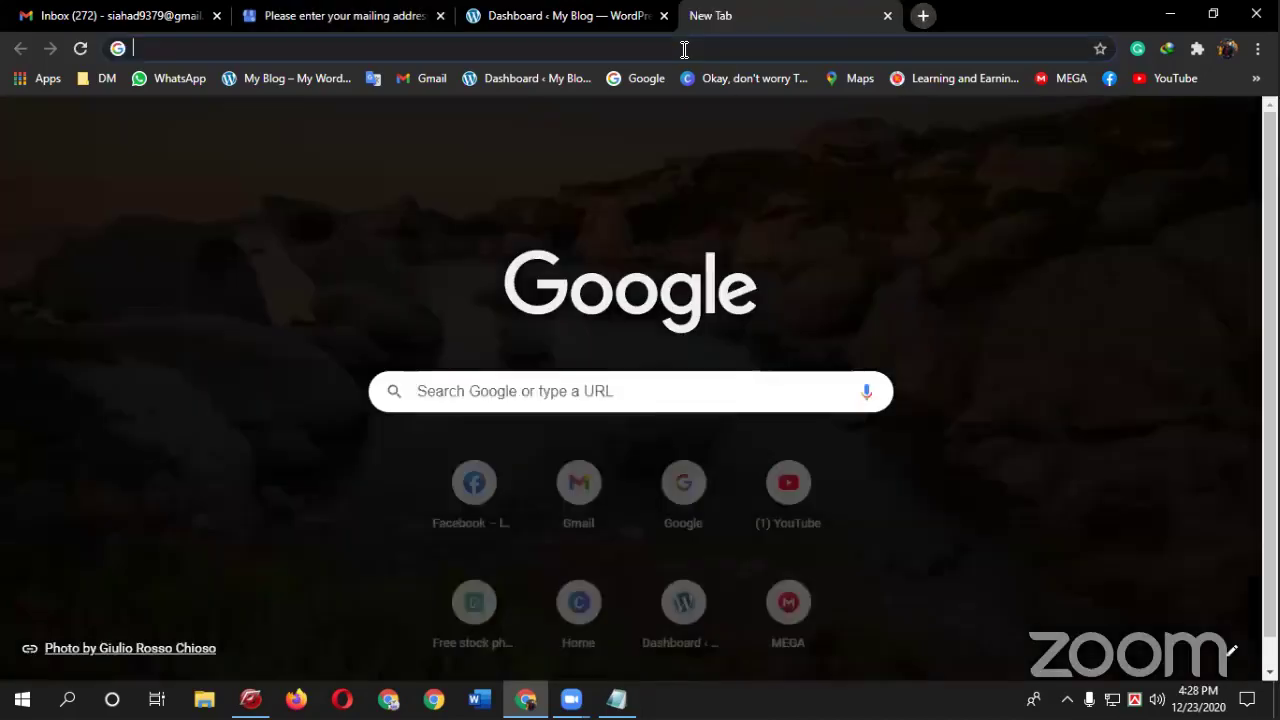
type("s")
key("BackSpace")
type("adn")
key("Return")
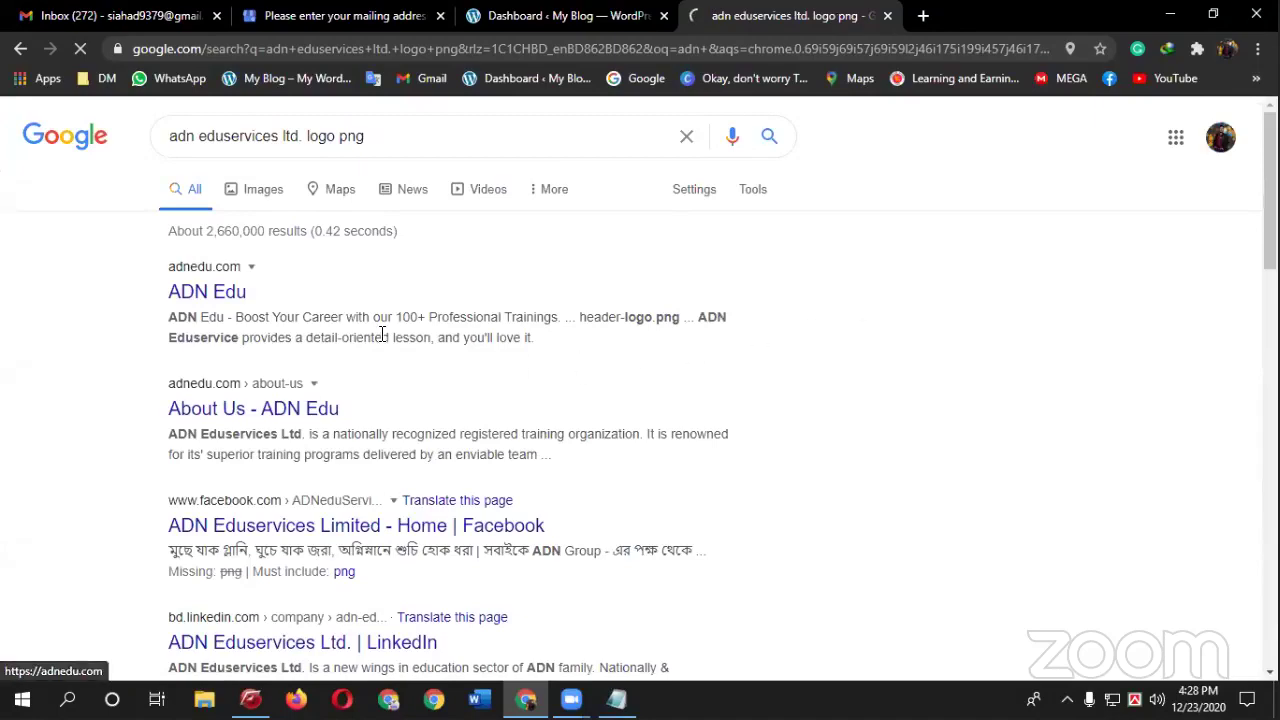
- Open the ADN Edu website from the results and begin a new address-bar query
left_click(84, 50)
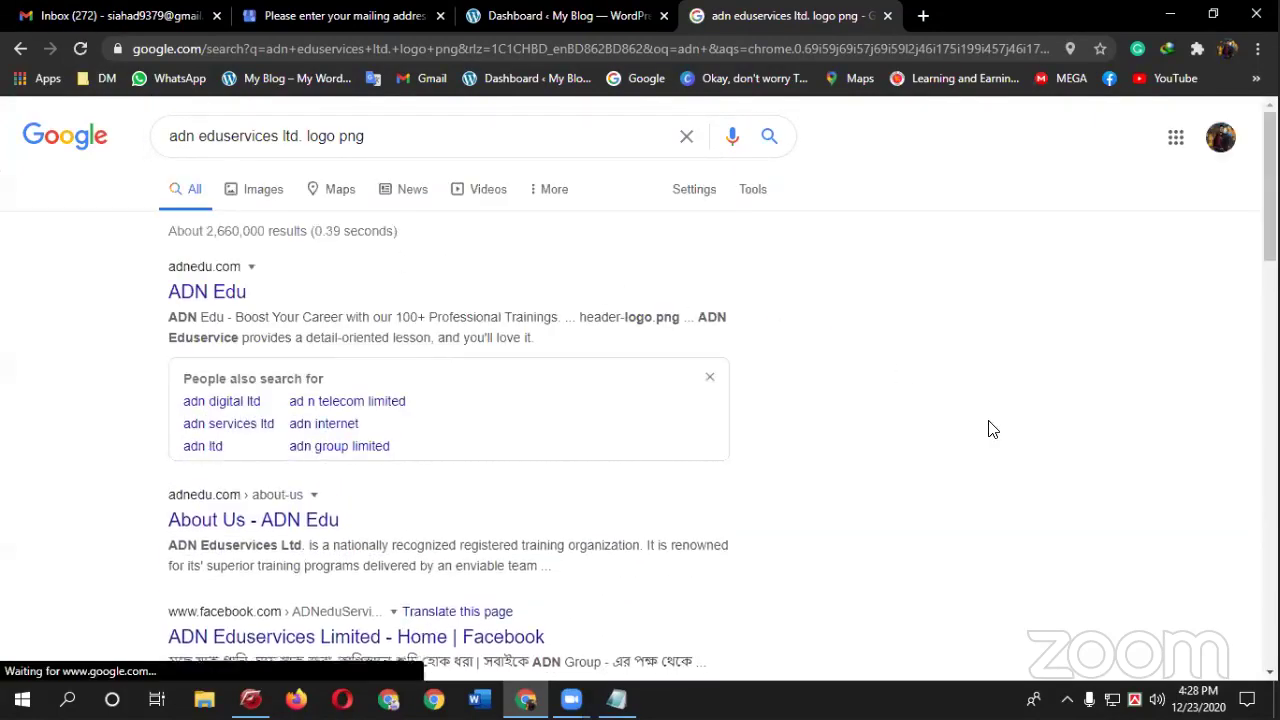
scroll(993, 429, "down", 2)
scroll(323, 363, "up", 2)
left_click(183, 291)
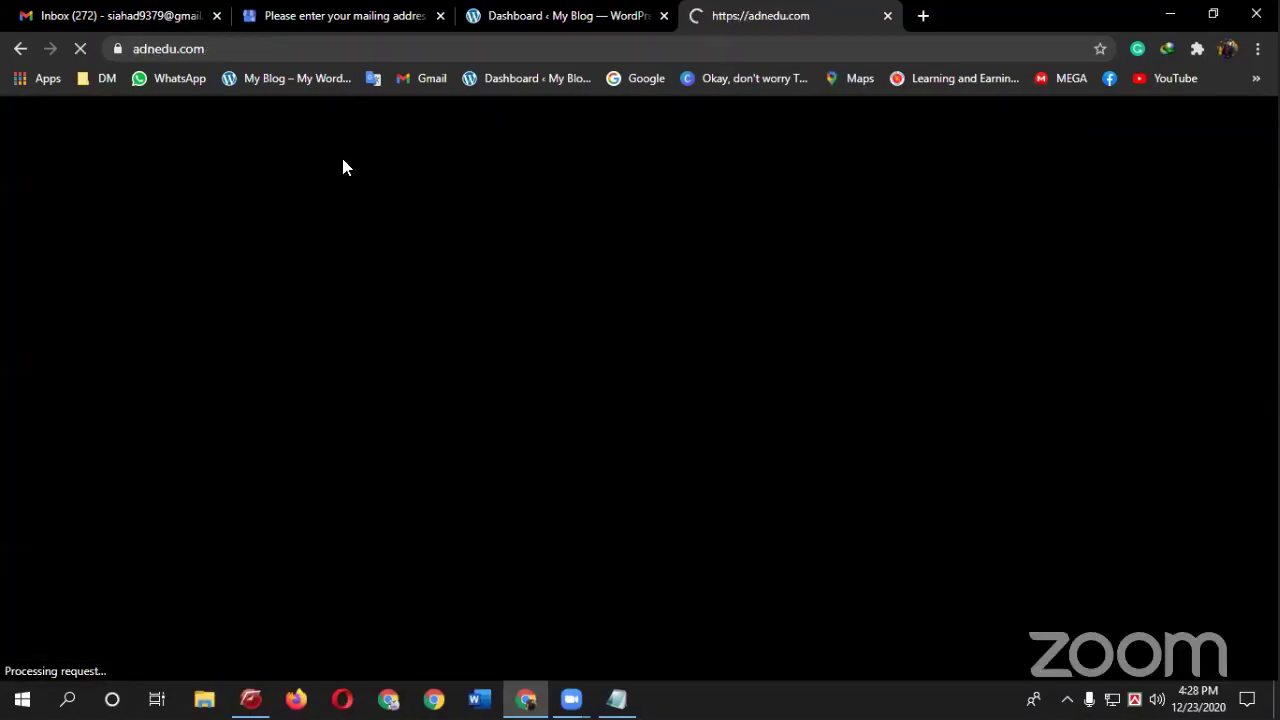
left_click(232, 44)
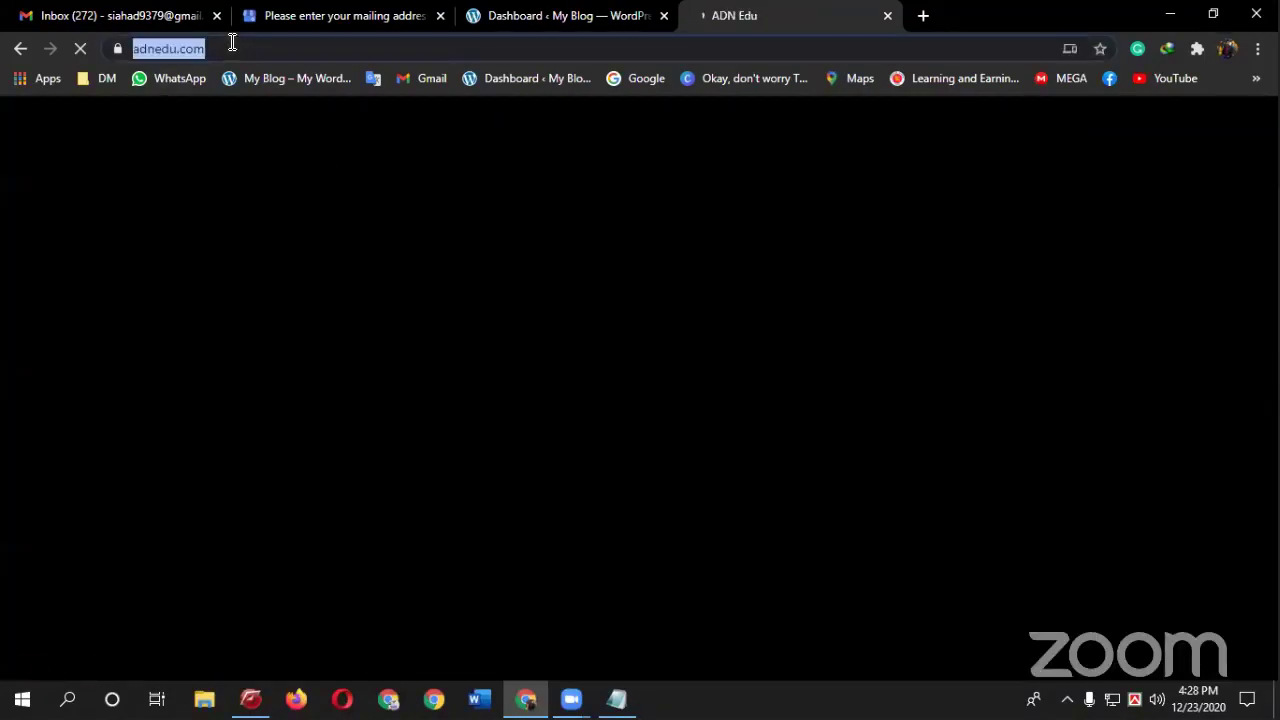
type("adn")
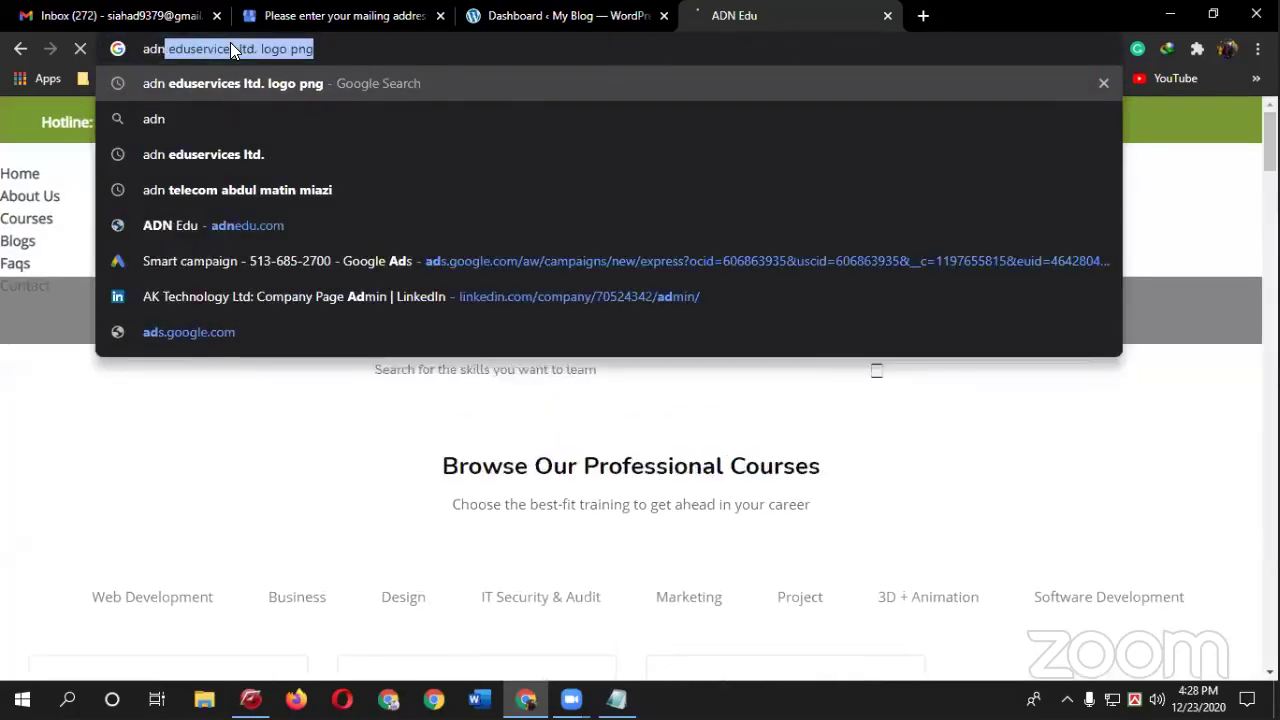
- Search for just 'ADN Eduservices Ltd' by removing 'logo png' from the query
left_click(251, 49)
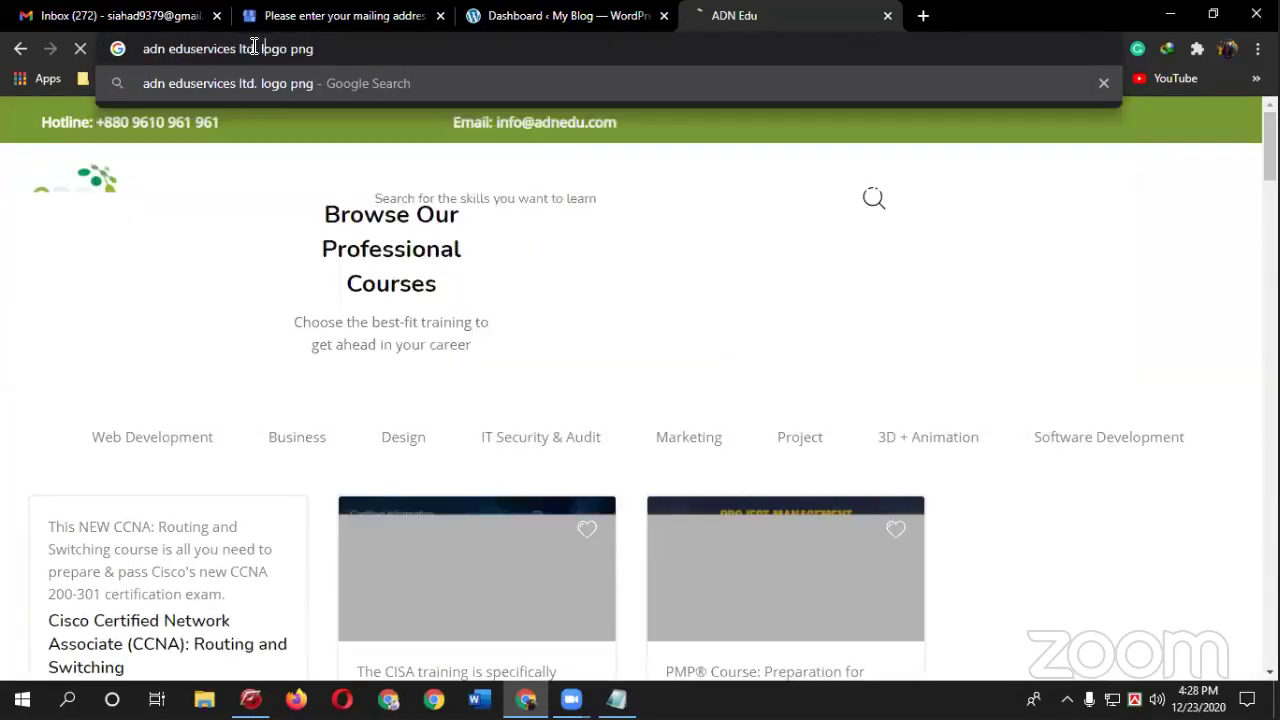
left_click_drag(251, 49, 391, 68)
key("BackSpace")
key("Return")
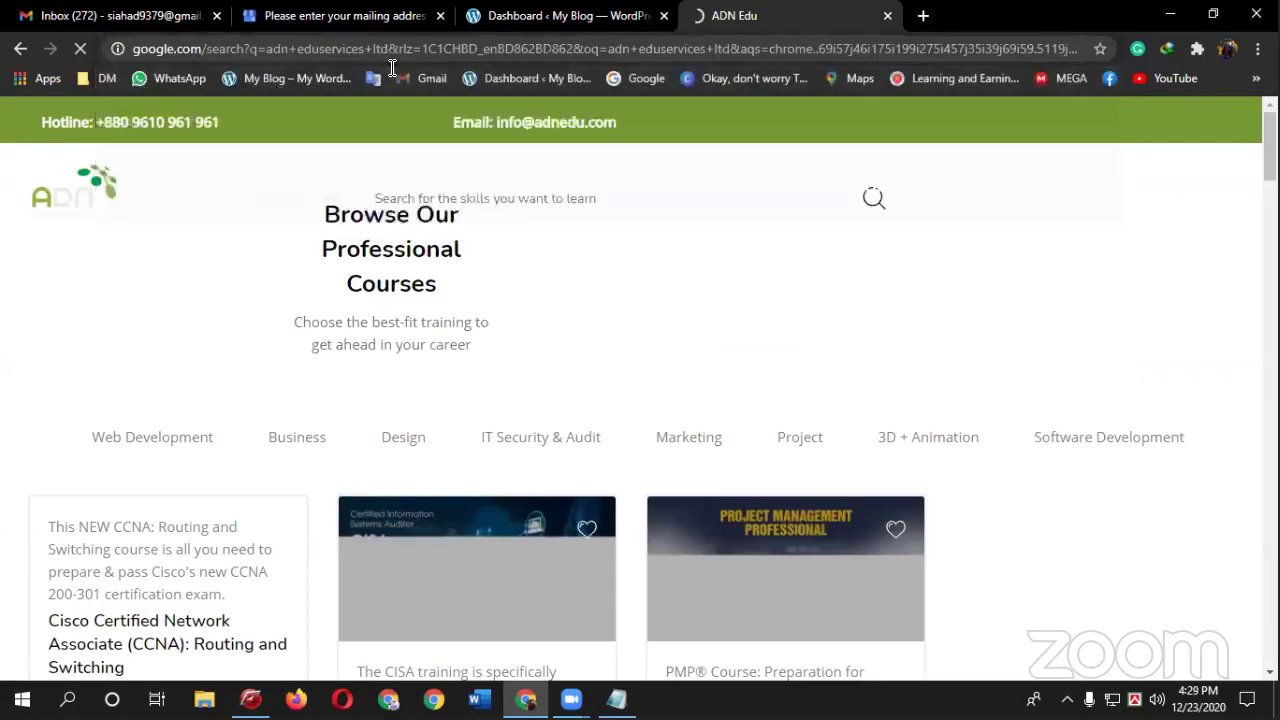
scroll(954, 480, "down", 2)
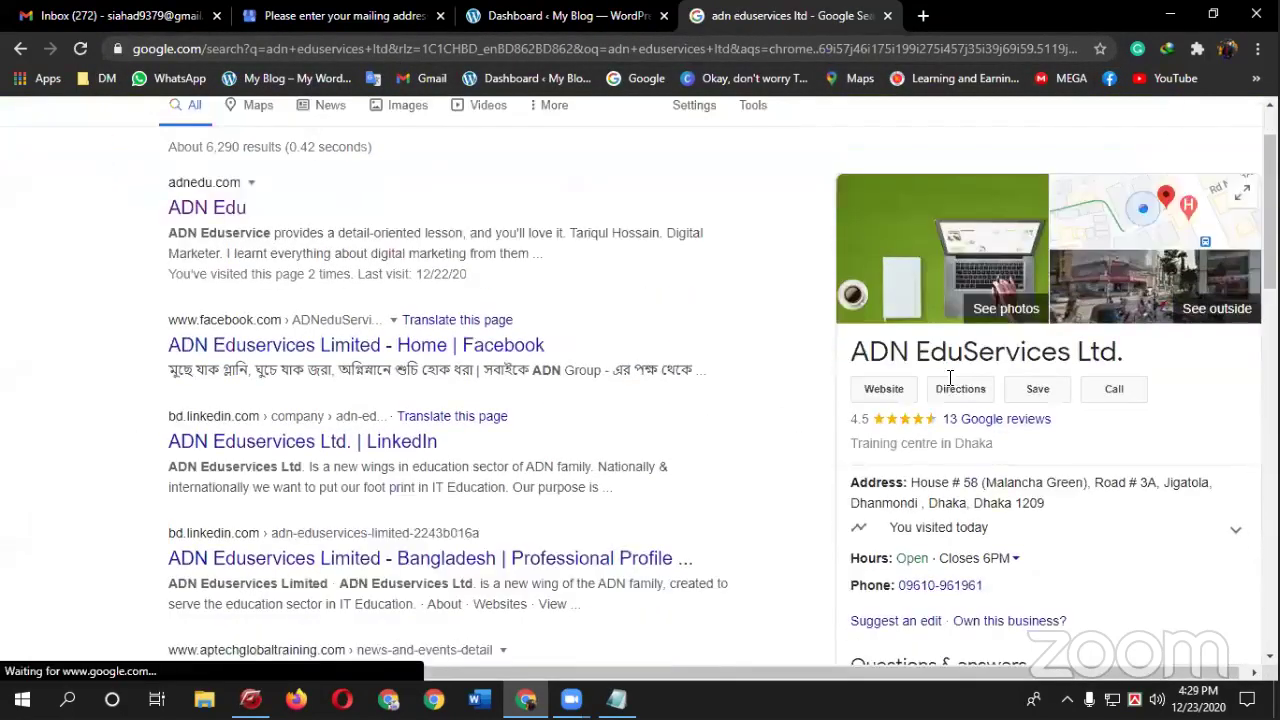
- Select and copy the company's full address from the search results
left_click_drag(910, 380, 1060, 404)
left_click(560, 15)
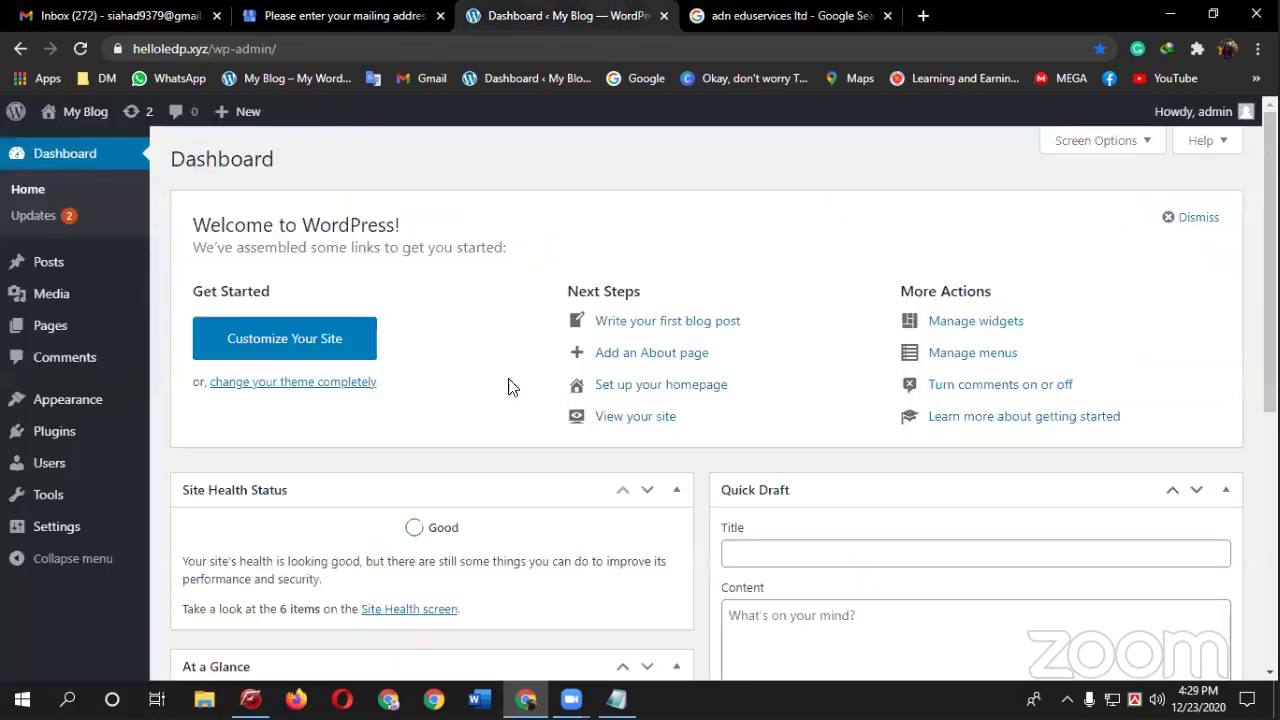
left_click(345, 15)
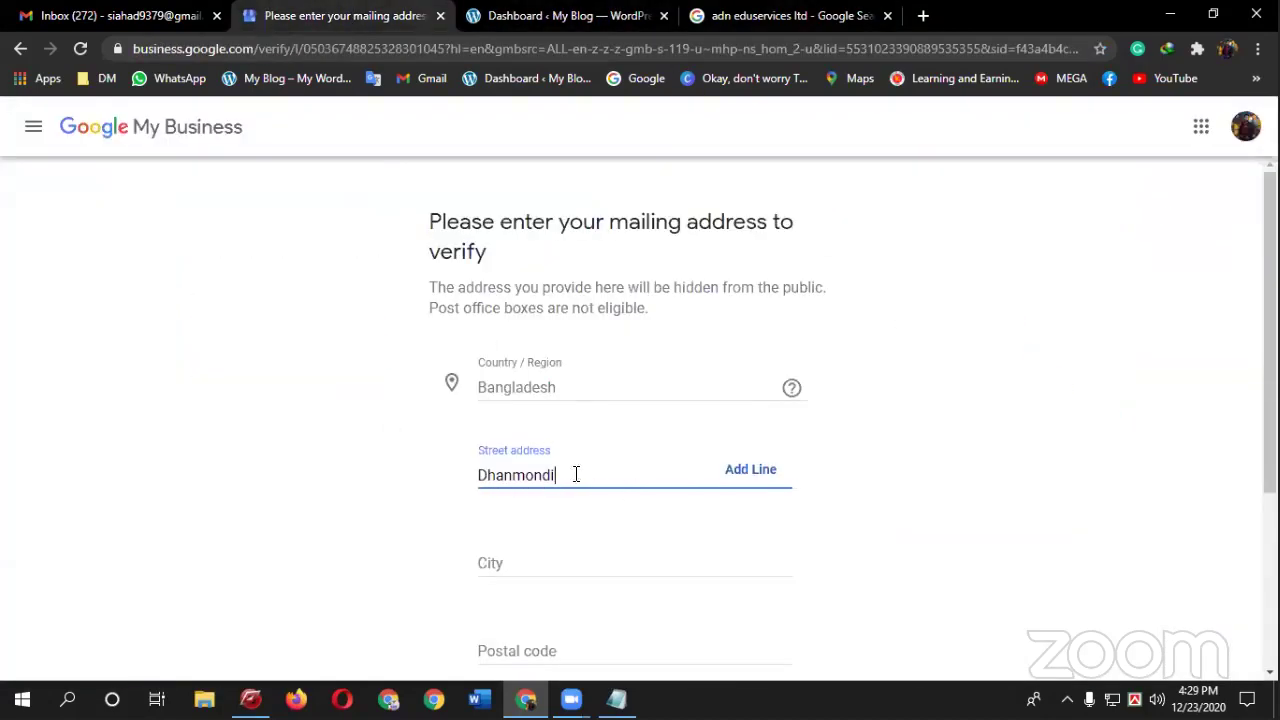
key("ctrl+4")
left_click(936, 378)
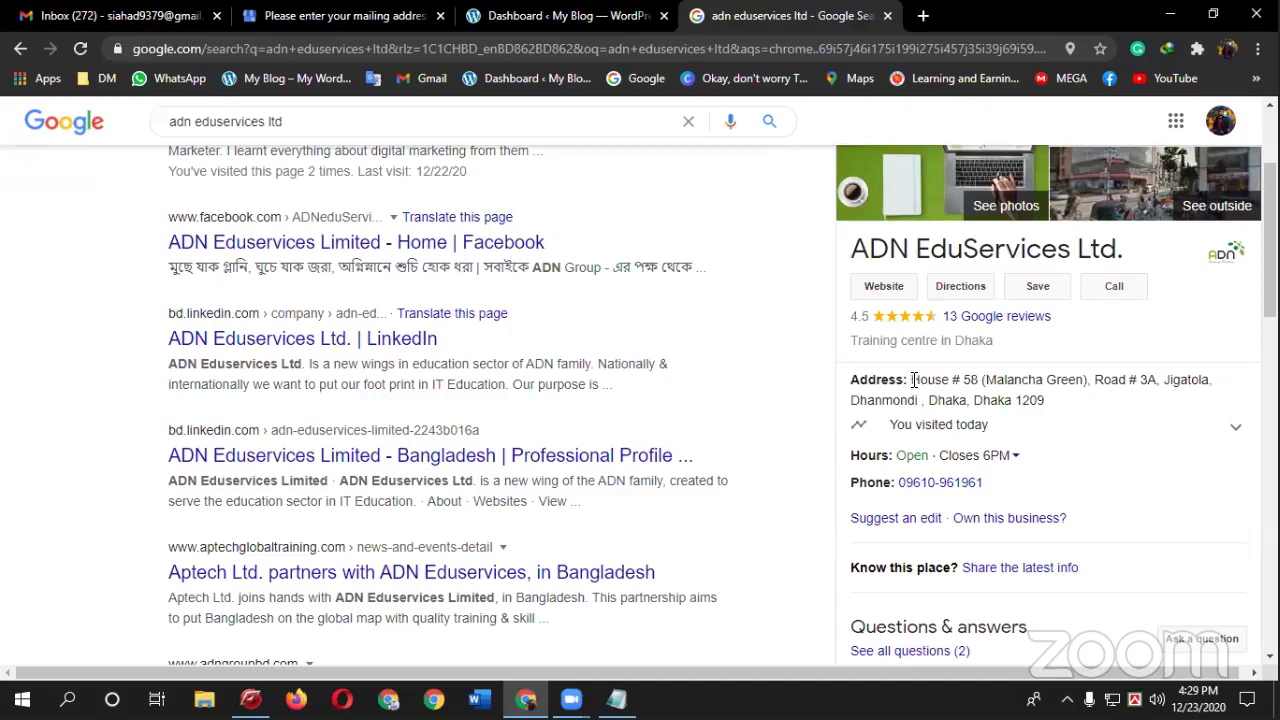
left_click_drag(912, 379, 1006, 380)
left_click(913, 381)
left_click_drag(913, 380, 1046, 402)
right_click(1045, 408)
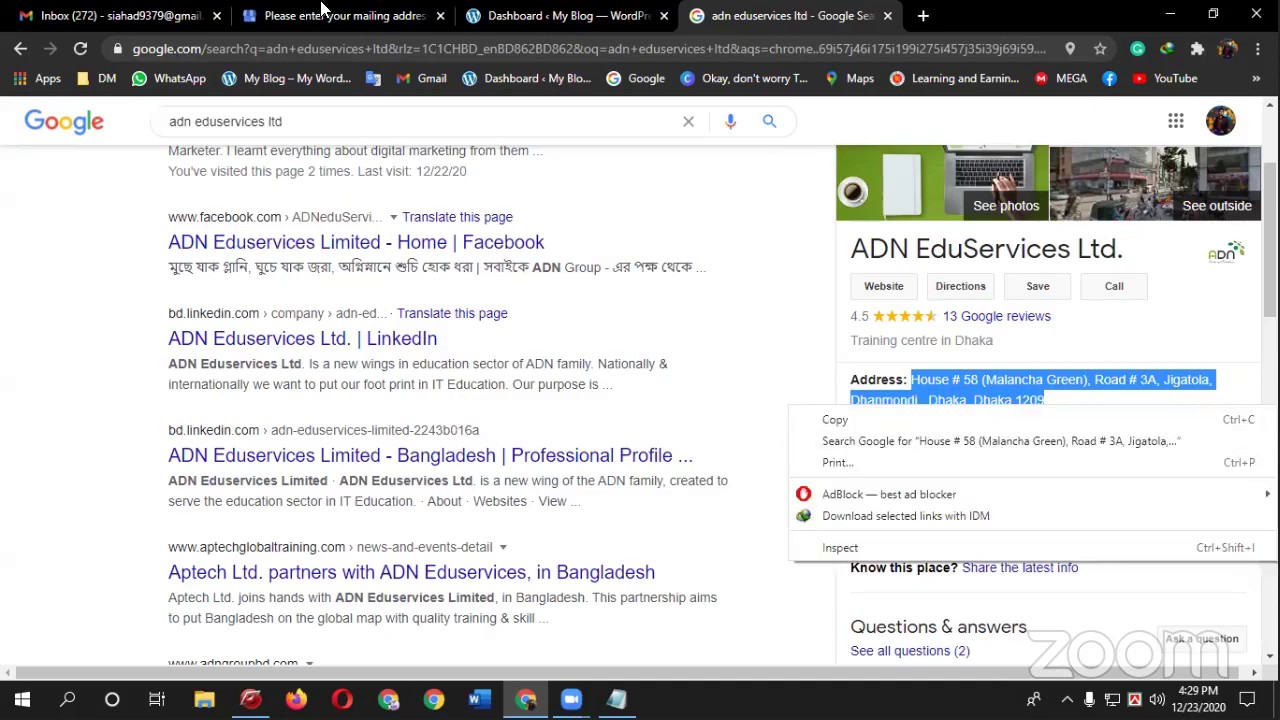
- Paste the copied company address over the Street address field's text
left_click(330, 15)
left_click_drag(563, 471, 286, 480)
key("ctrl+v")
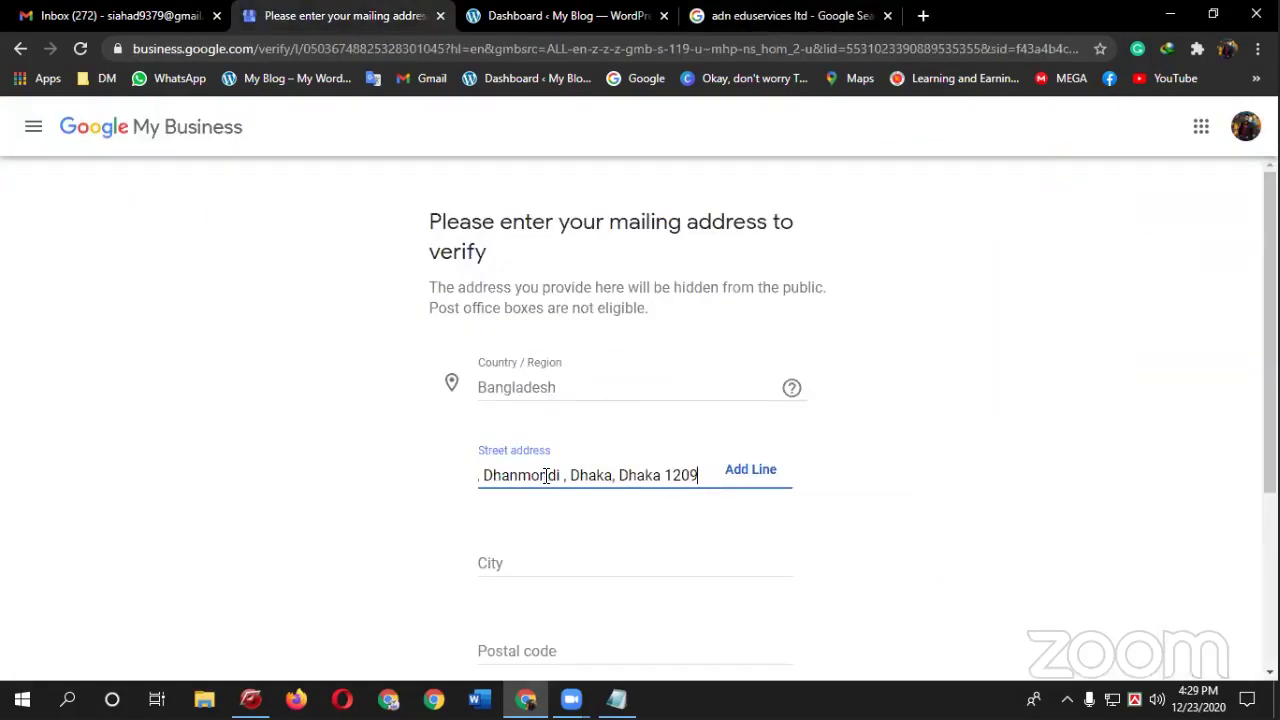
left_click_drag(541, 475, 420, 483)
left_click(558, 475)
- Fill in the city and postal code, then submit the mailing address
left_click(565, 537)
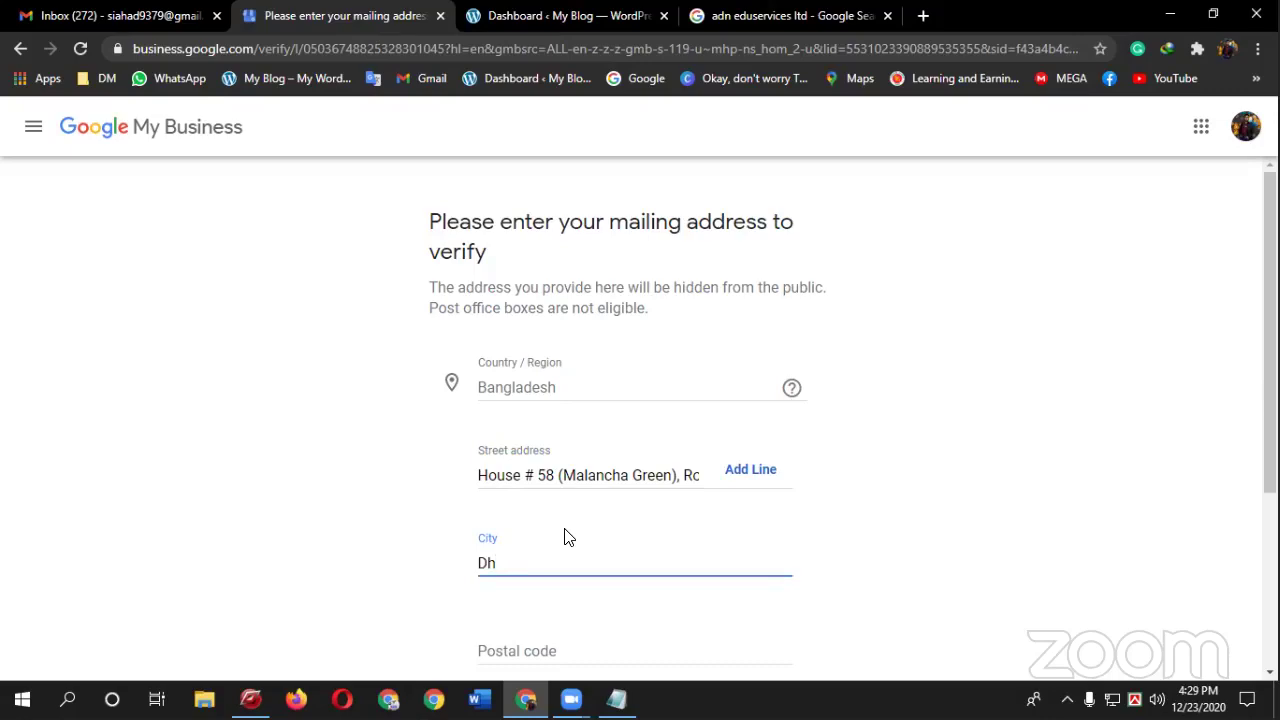
scroll(608, 523, "down", 2)
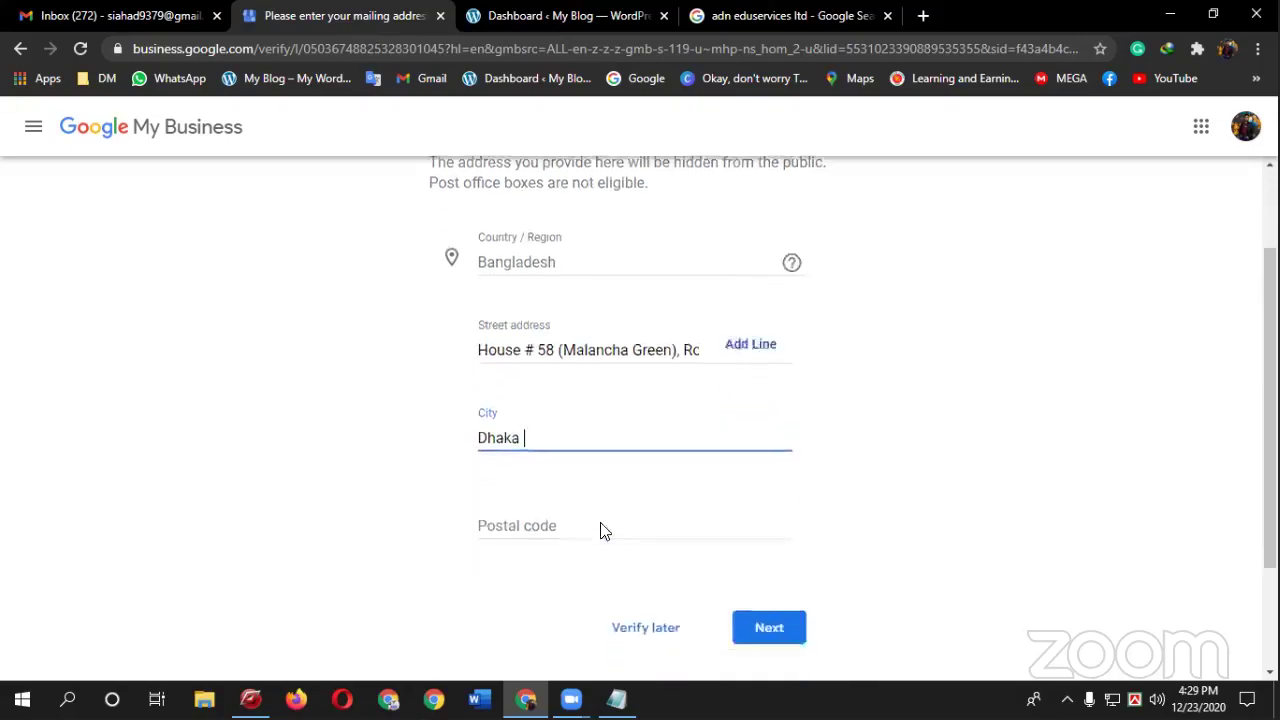
left_click(575, 441)
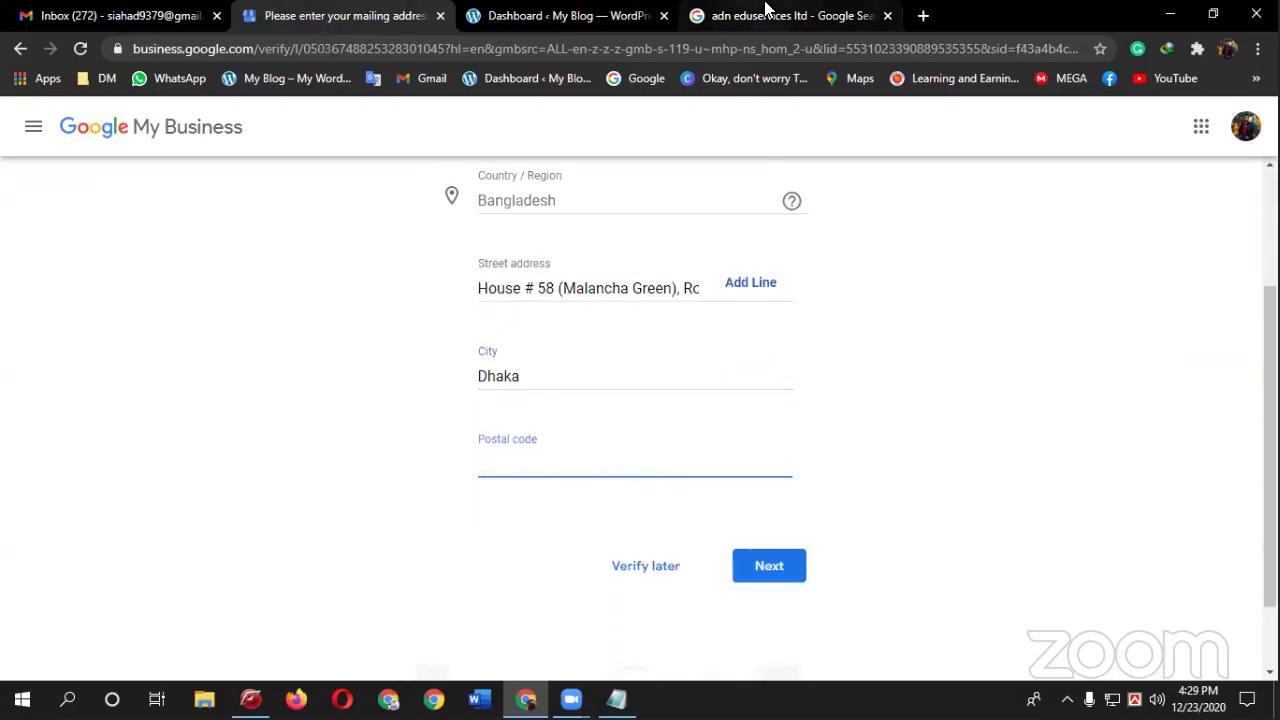
left_click(708, 16)
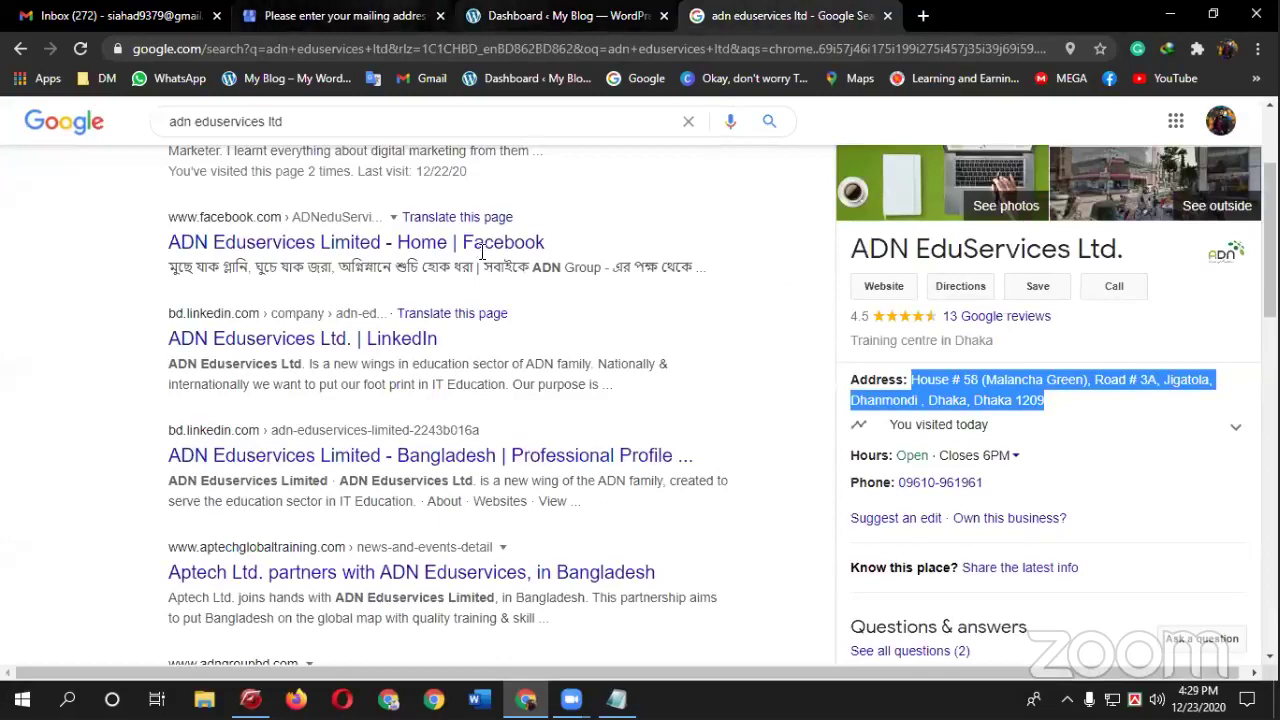
left_click(340, 16)
type("1209")
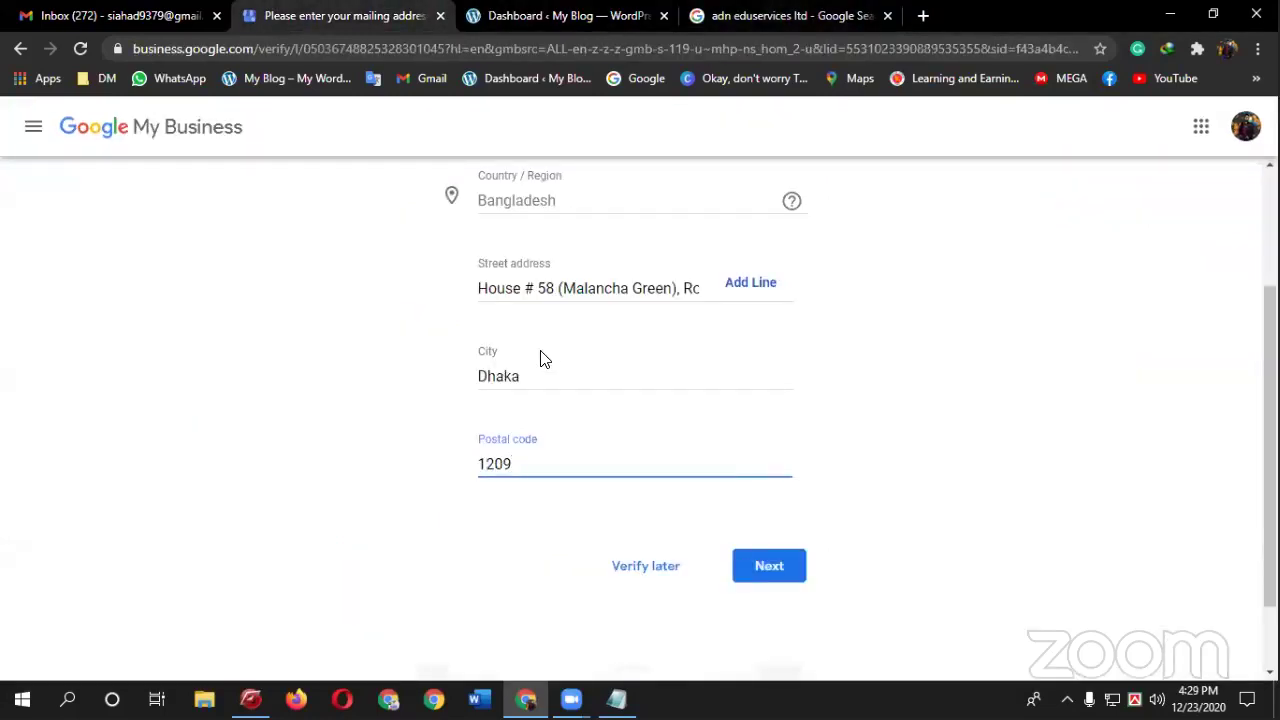
left_click(760, 562)
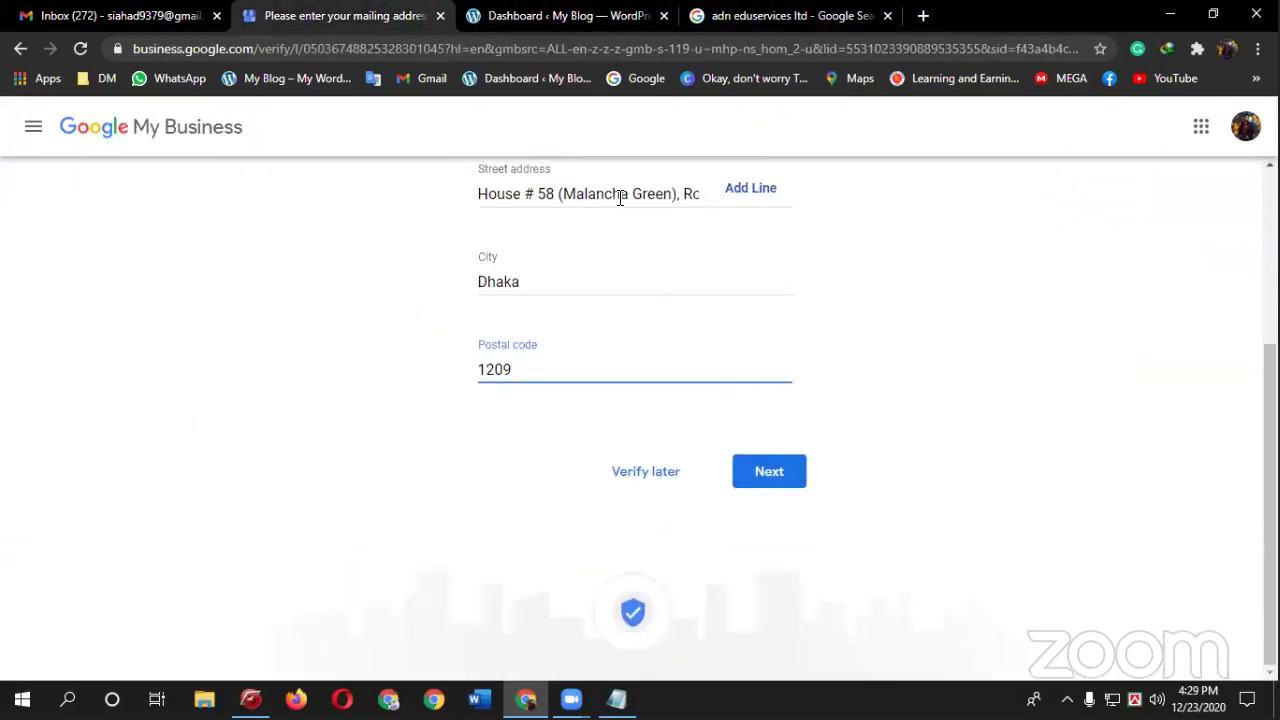
- Review the street address text and resubmit the completed mailing address
left_click(628, 194)
left_click_drag(556, 287, 478, 287)
left_click(480, 287)
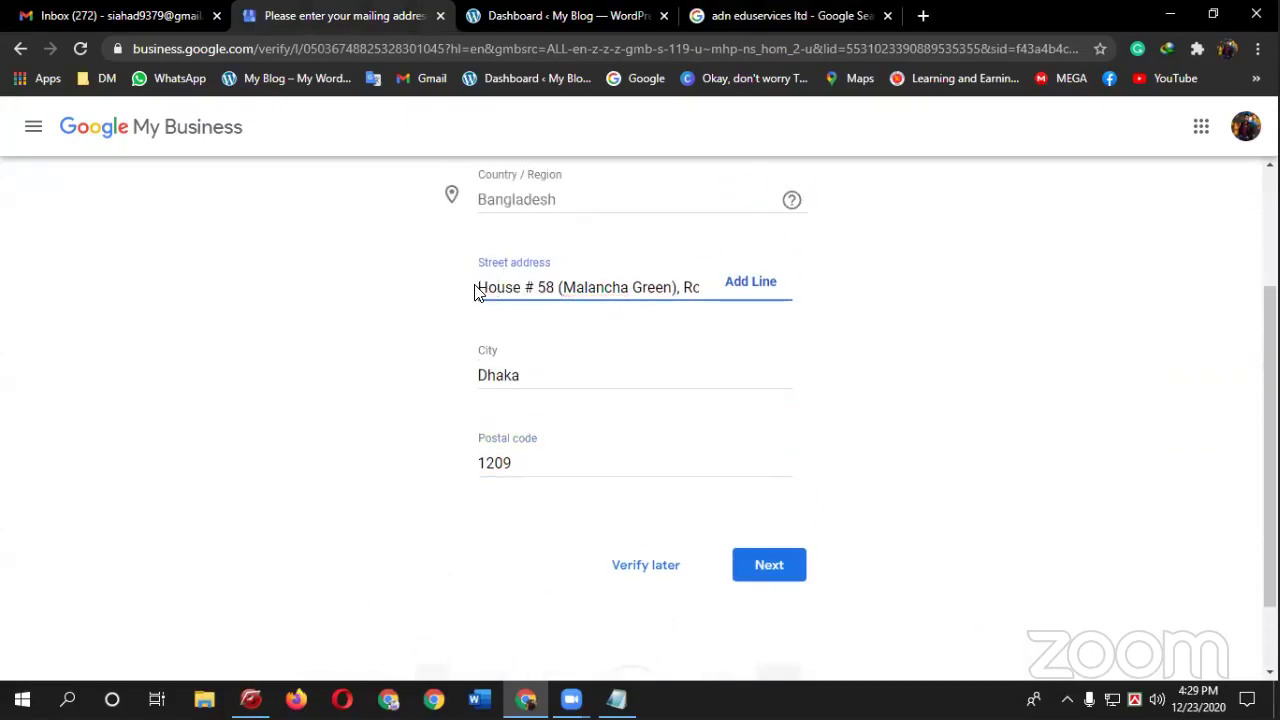
left_click_drag(480, 287, 797, 466)
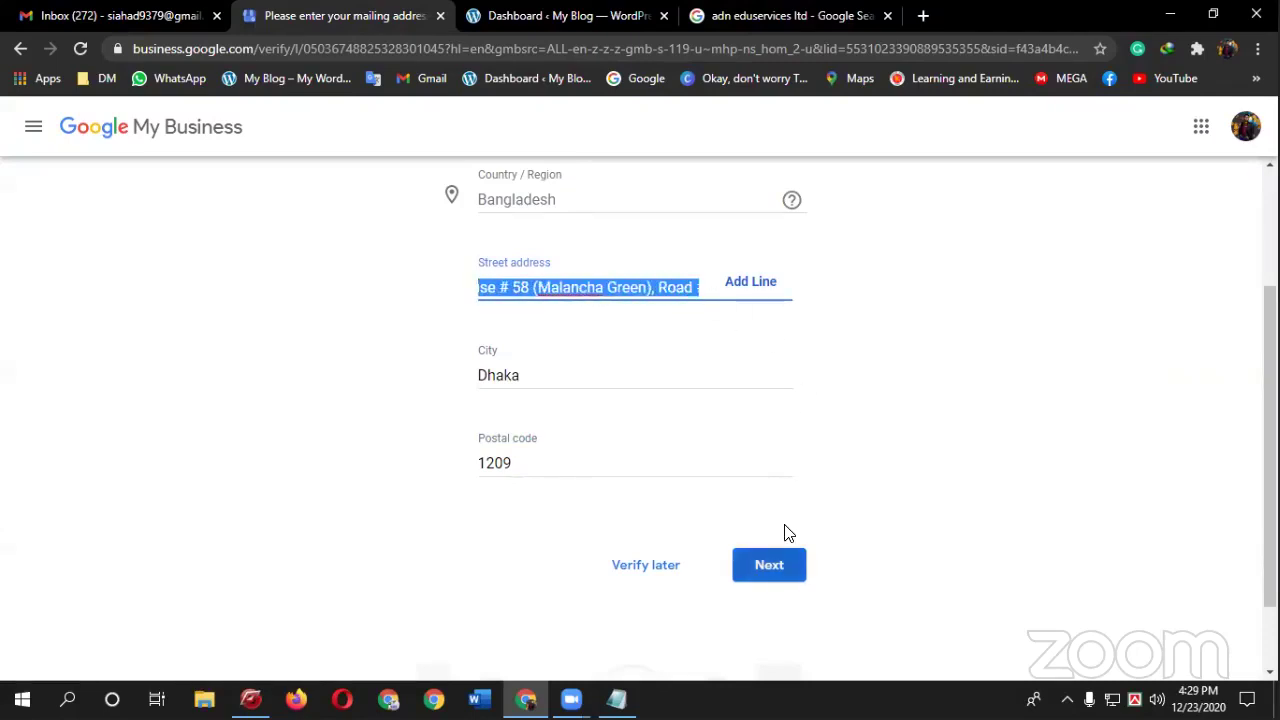
key("Return")
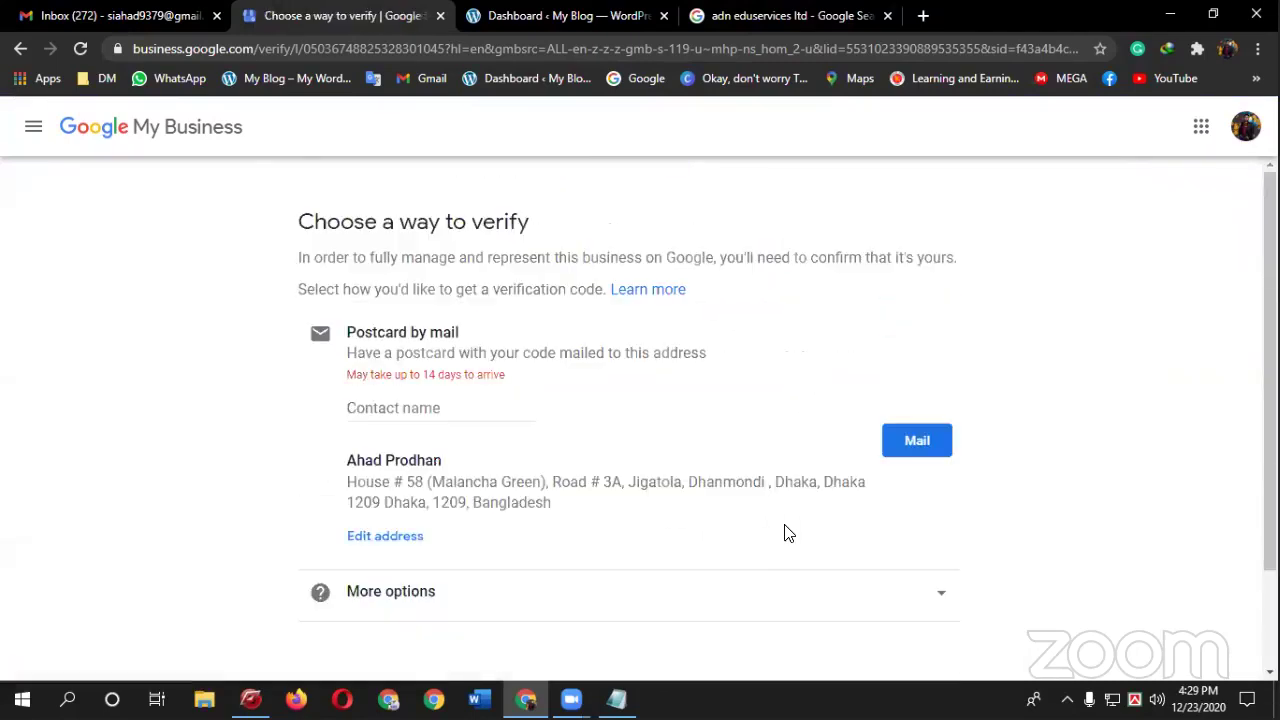
- Enter the contact's e-mail as the postcard name, attempt the request, and trim its domain
scroll(487, 373, "down", 1)
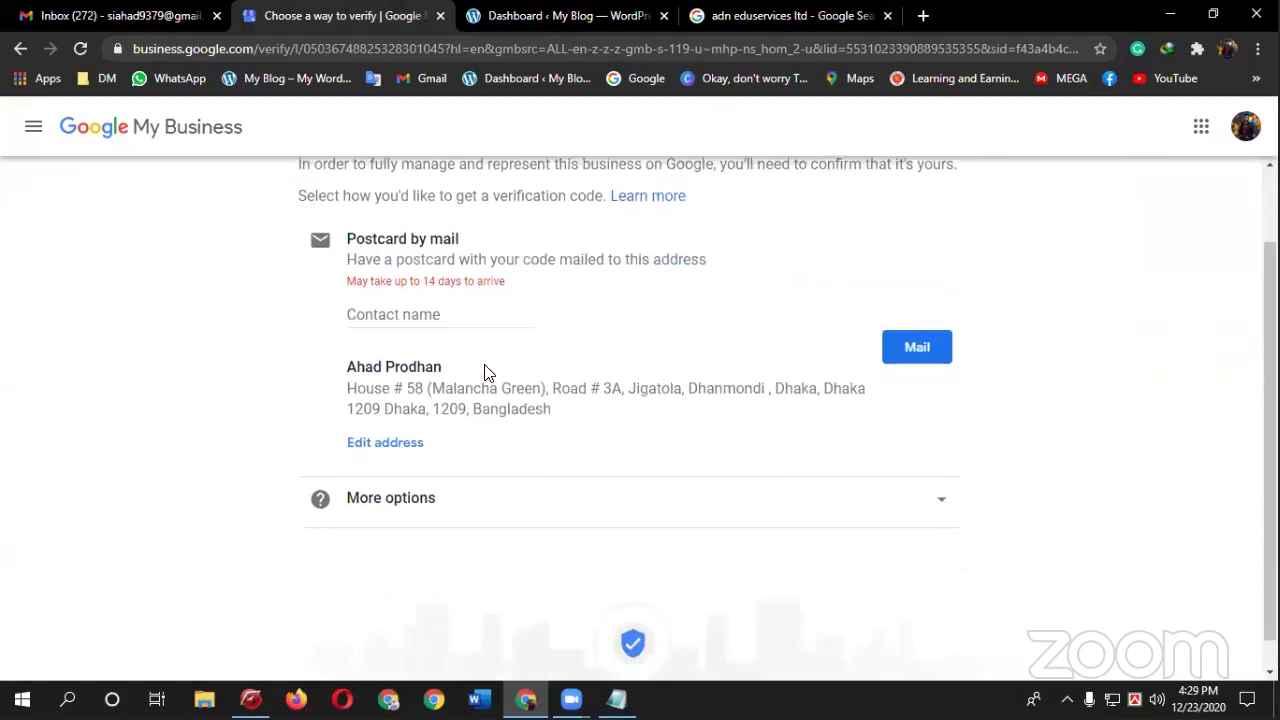
left_click(424, 320)
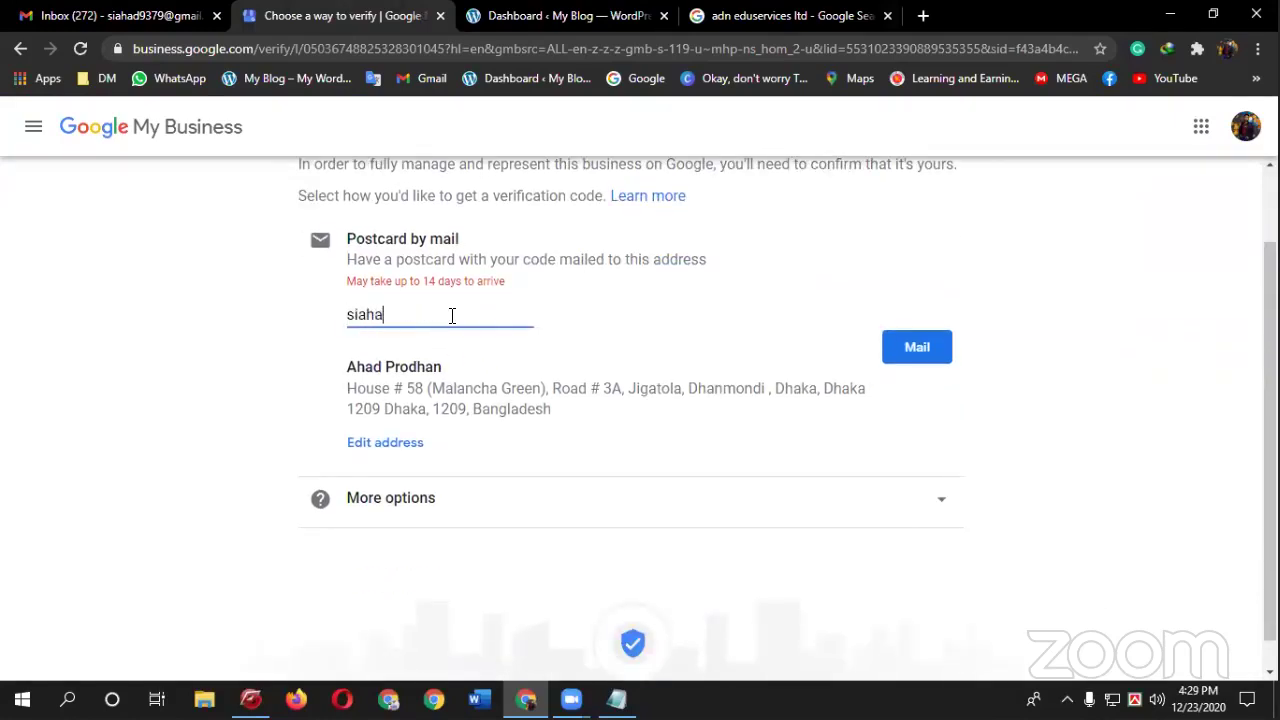
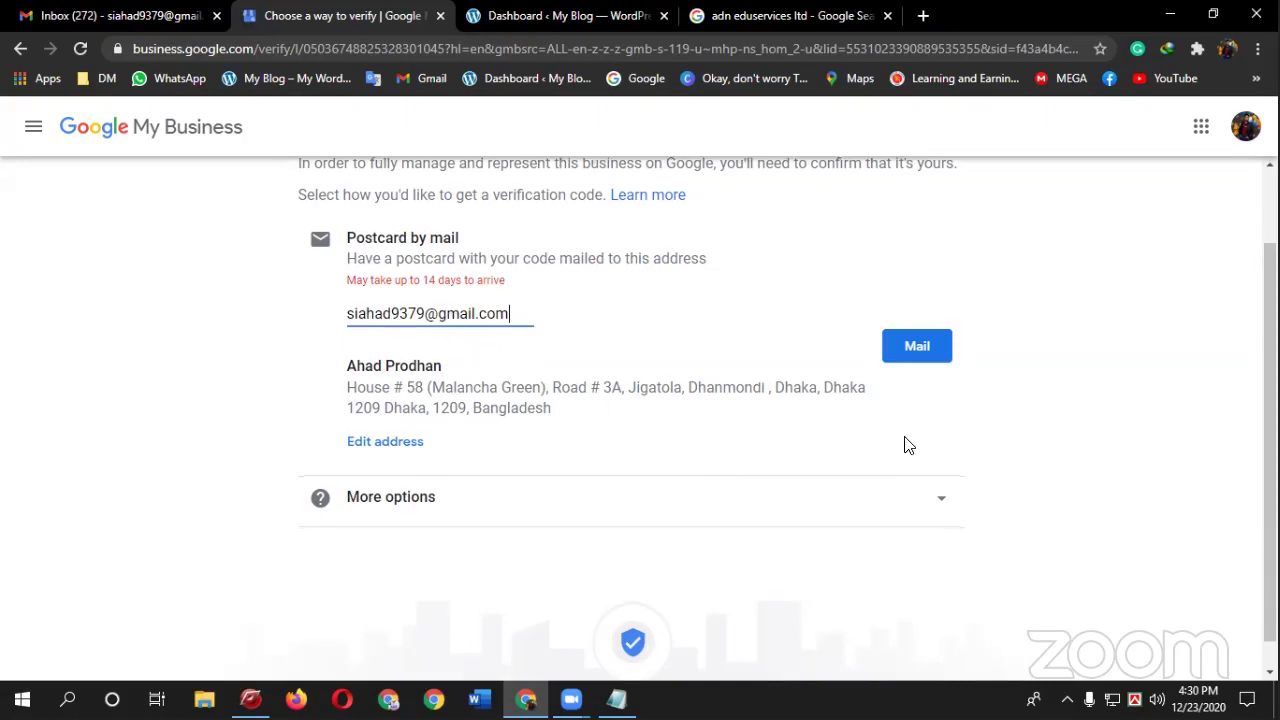
scroll(900, 446, "down", 1)
left_click(918, 325)
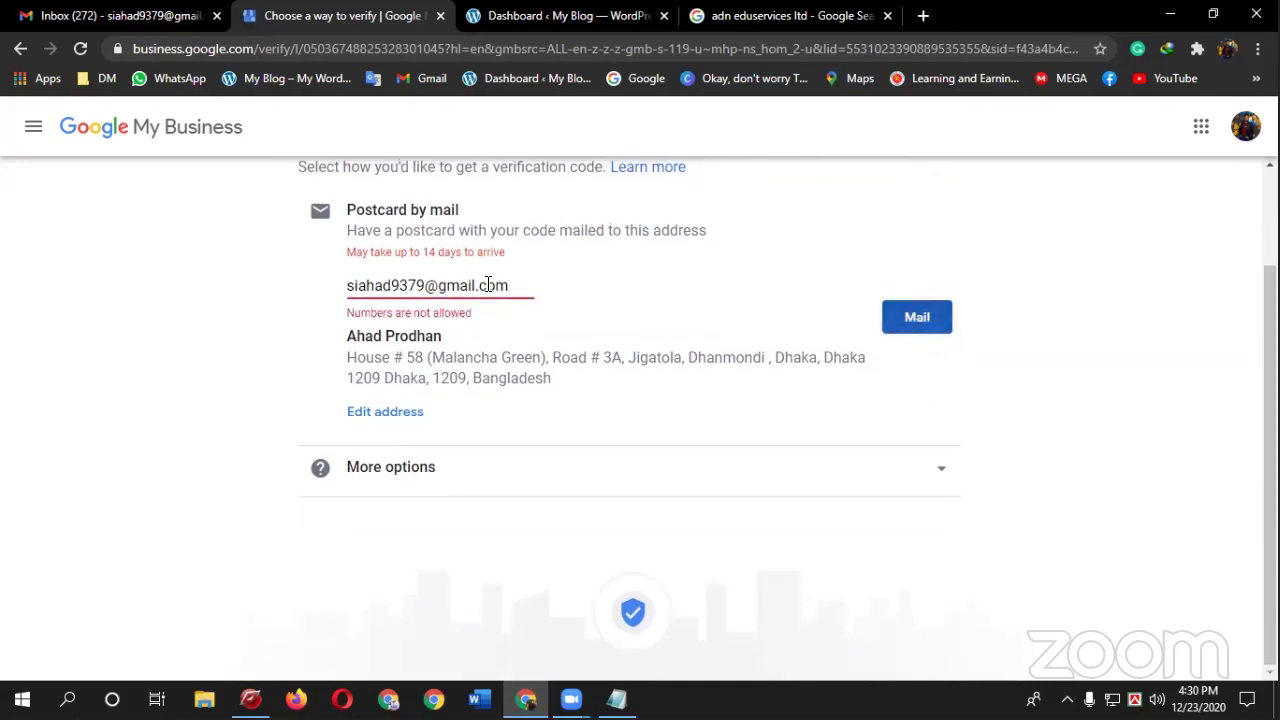
left_click_drag(428, 285, 634, 289)
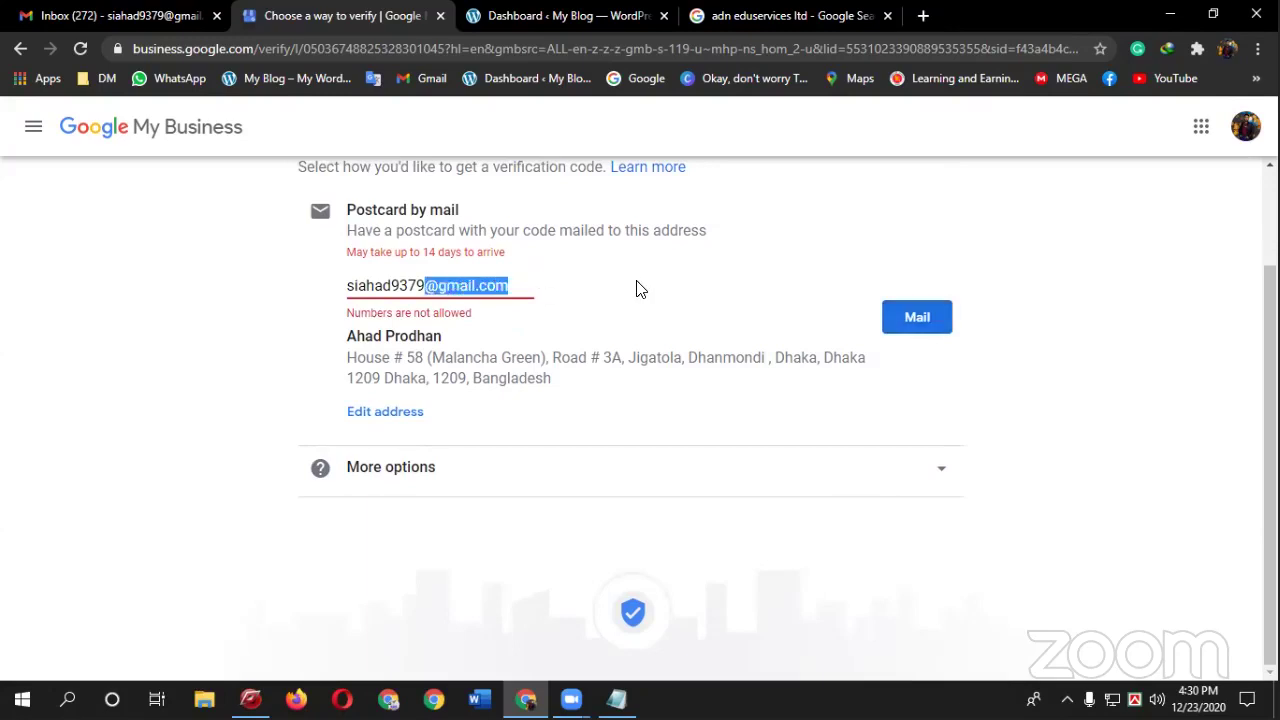
key("BackSpace")
left_click(930, 341)
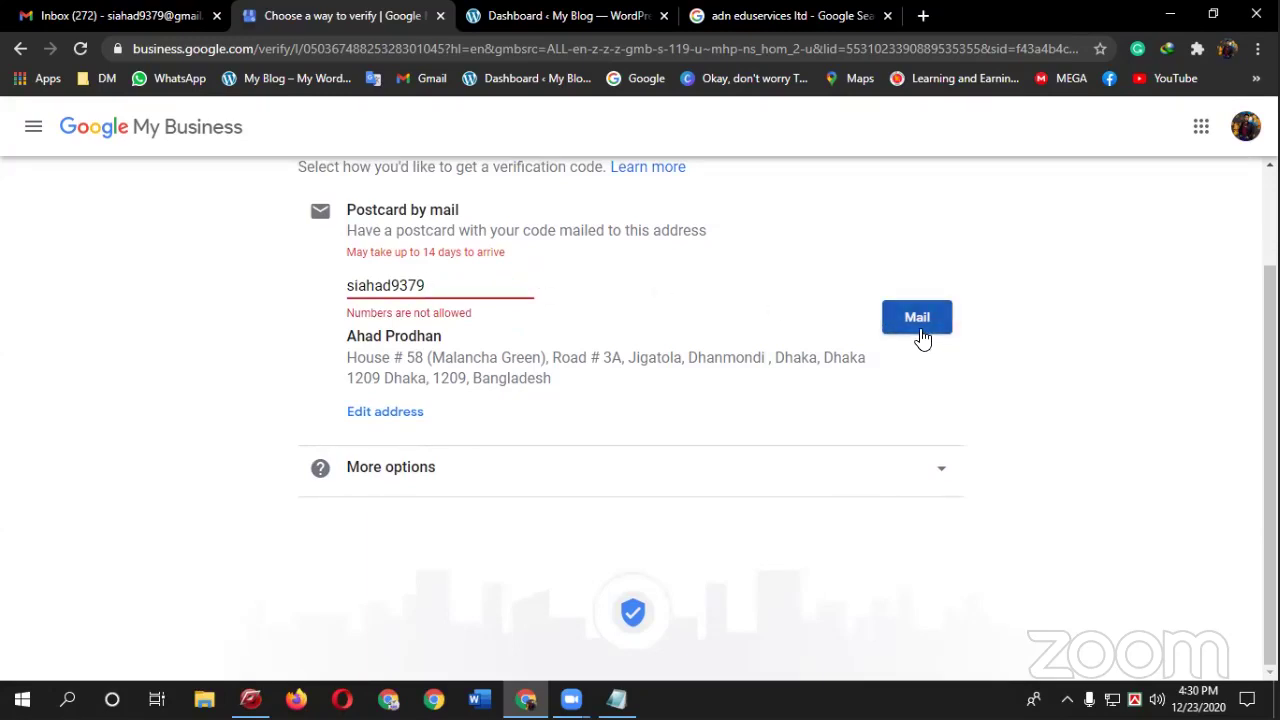
- Replace it with the contact's full name, request the postcard by mail, and continue
scroll(600, 345, "up", 1)
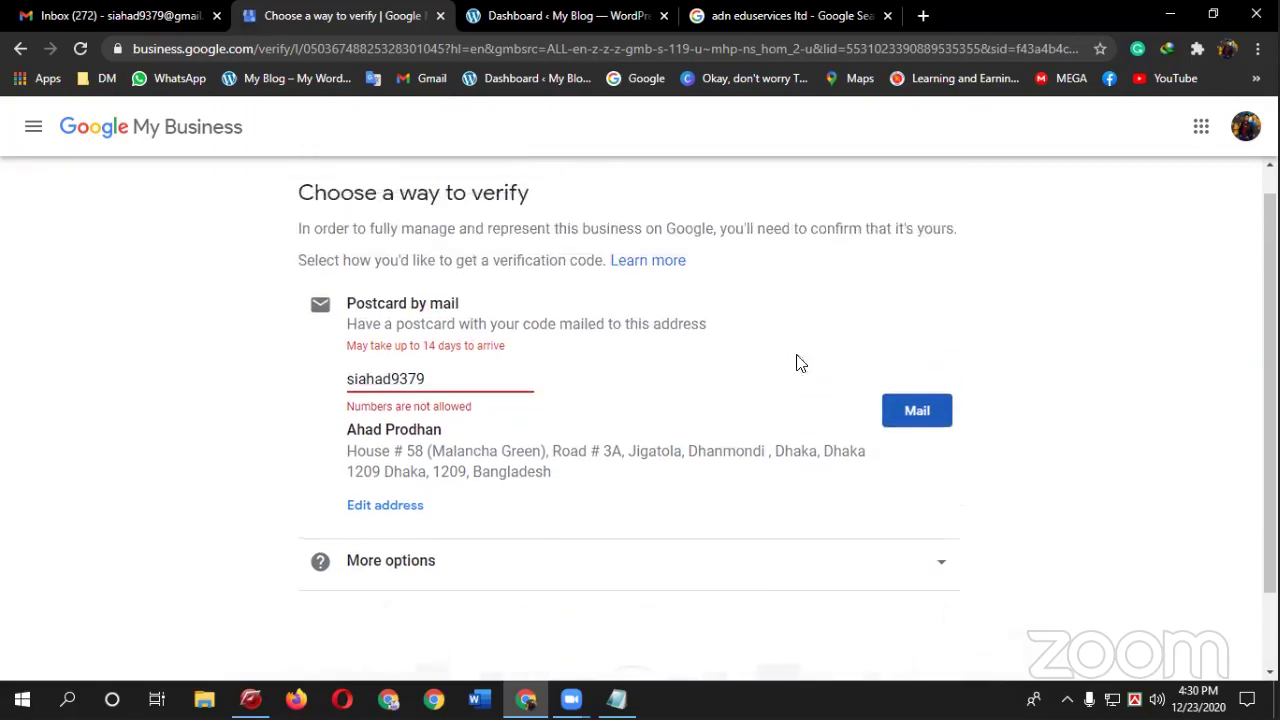
double_click(486, 379)
key("BackSpace")
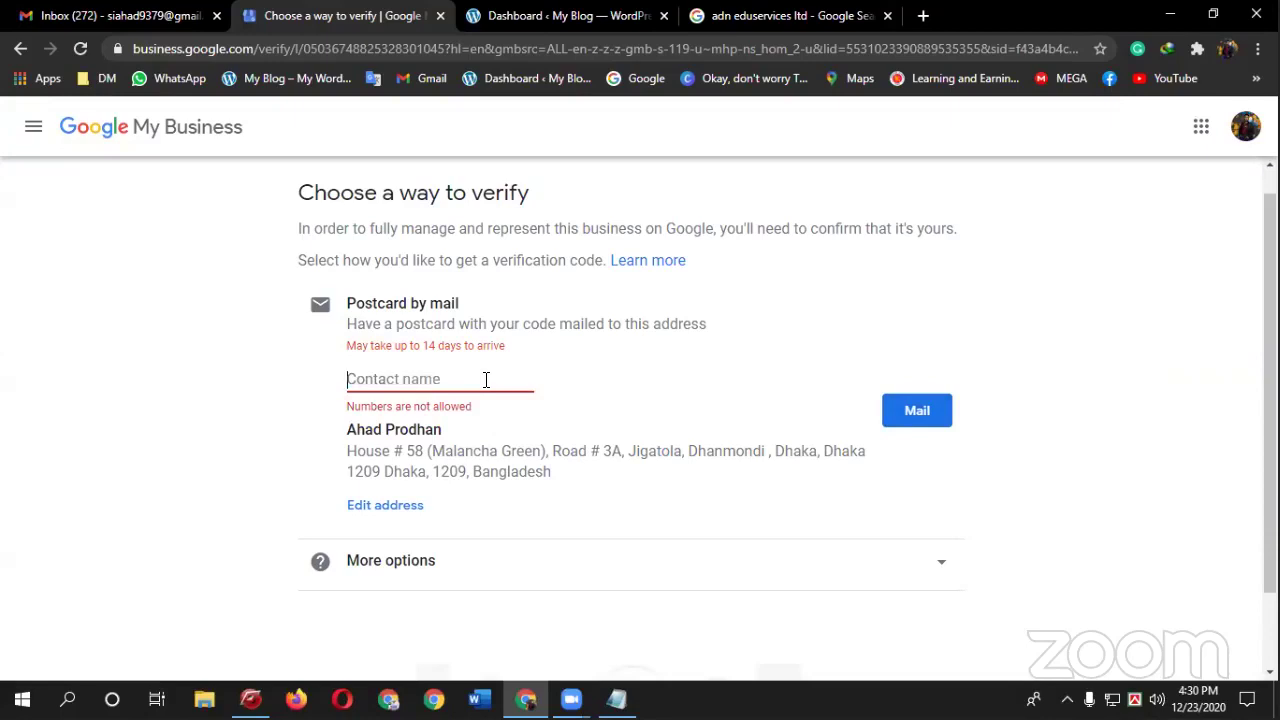
type("Ahad")
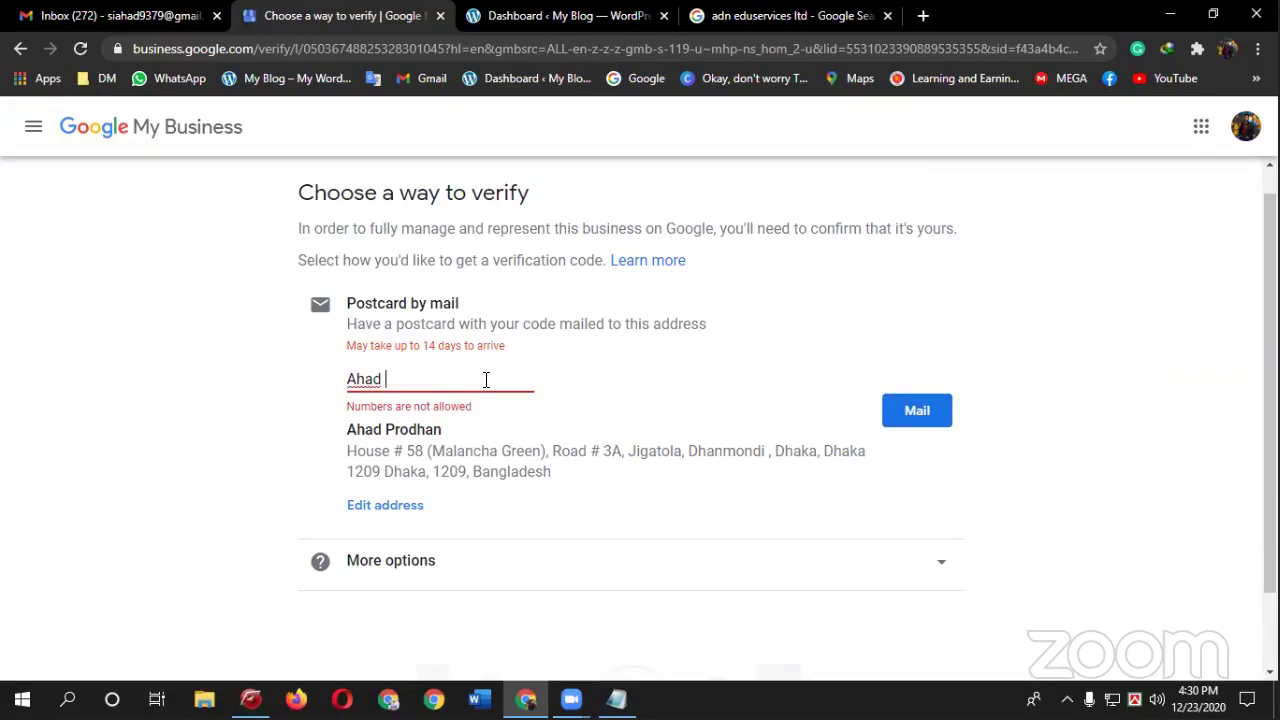
key("BackSpace")
key("BackSpace")
key("BackSpace")
key("BackSpace")
key("BackSpace")
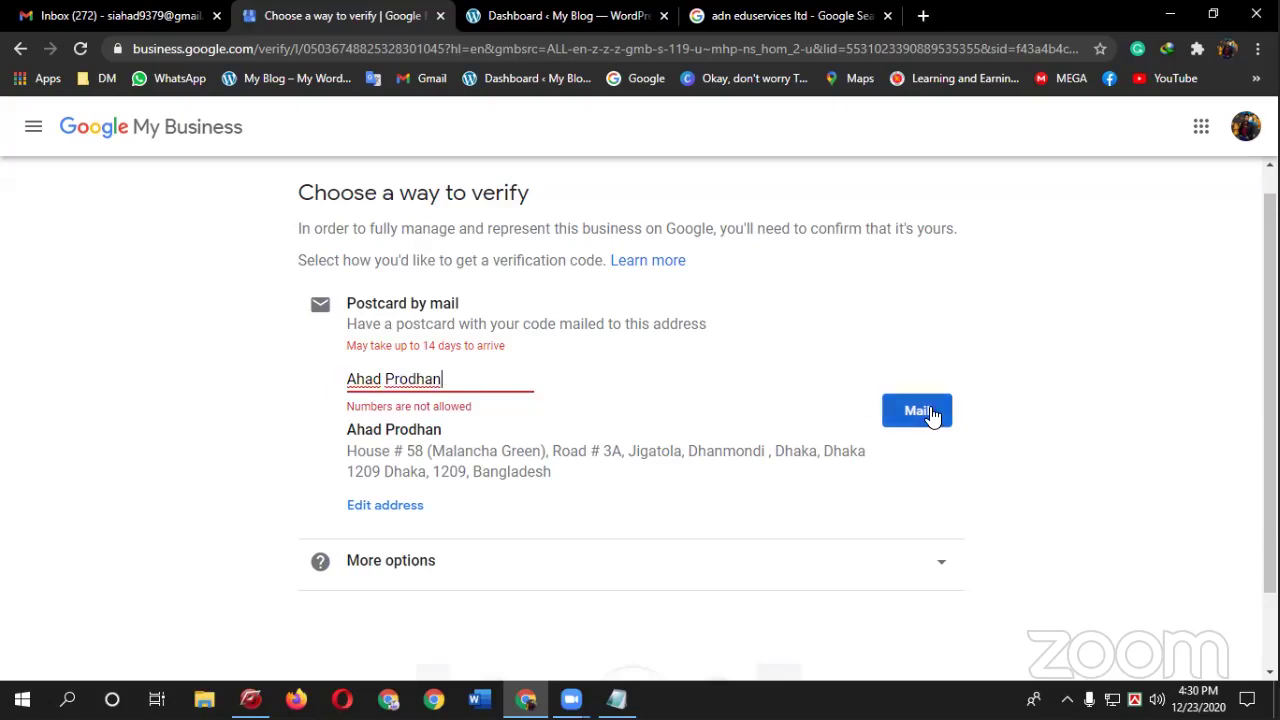
left_click(929, 416)
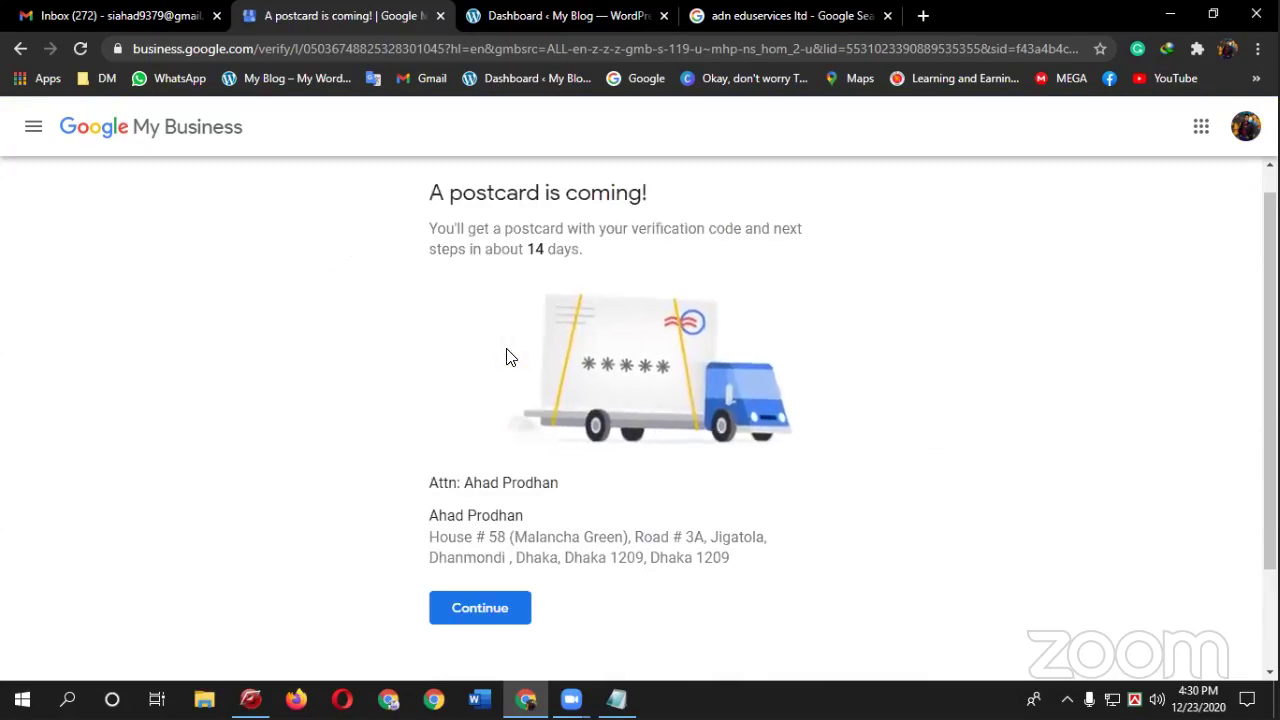
left_click(488, 608)
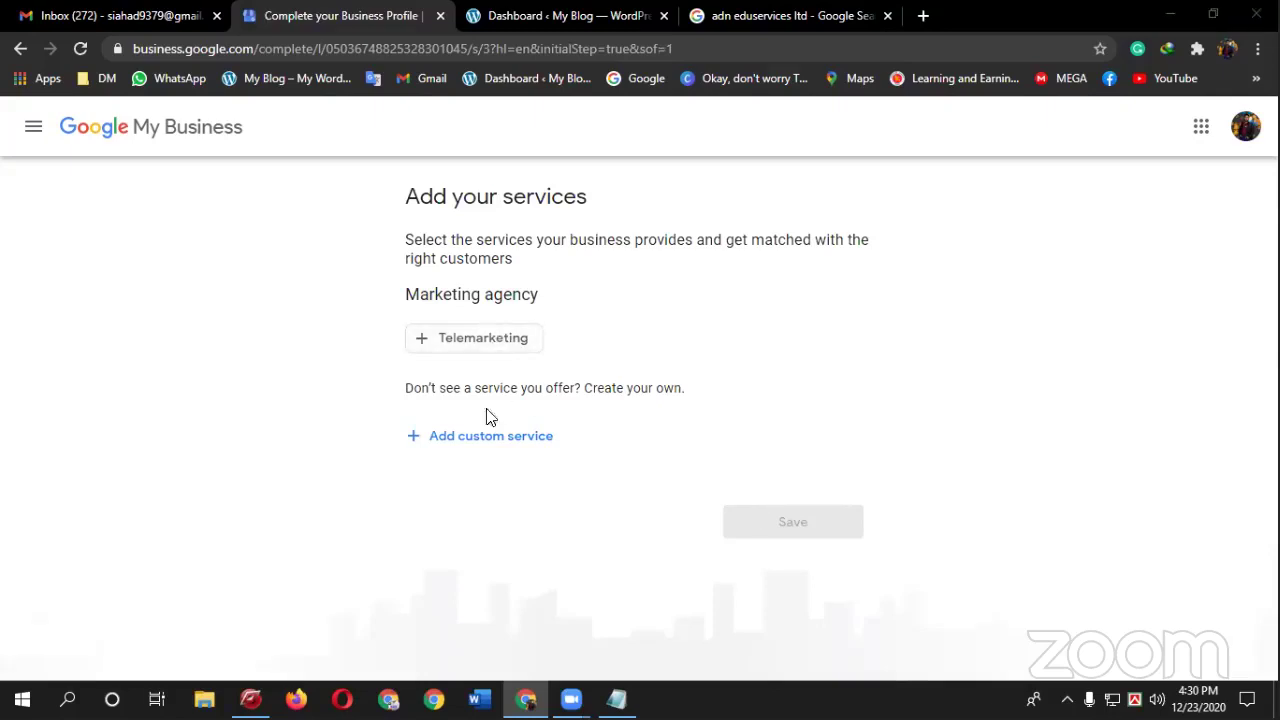
- Paste the Facebook optimization & marketing line from the notes into a new custom service
left_click(488, 440)
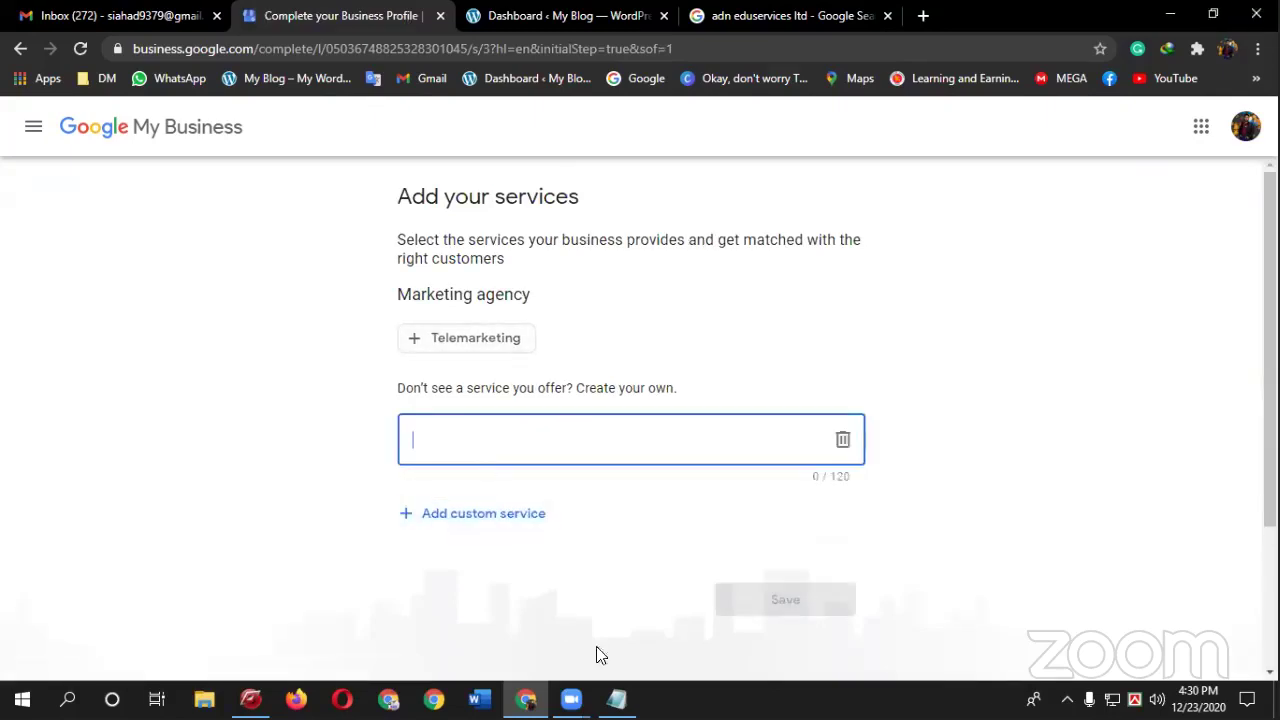
left_click(616, 699)
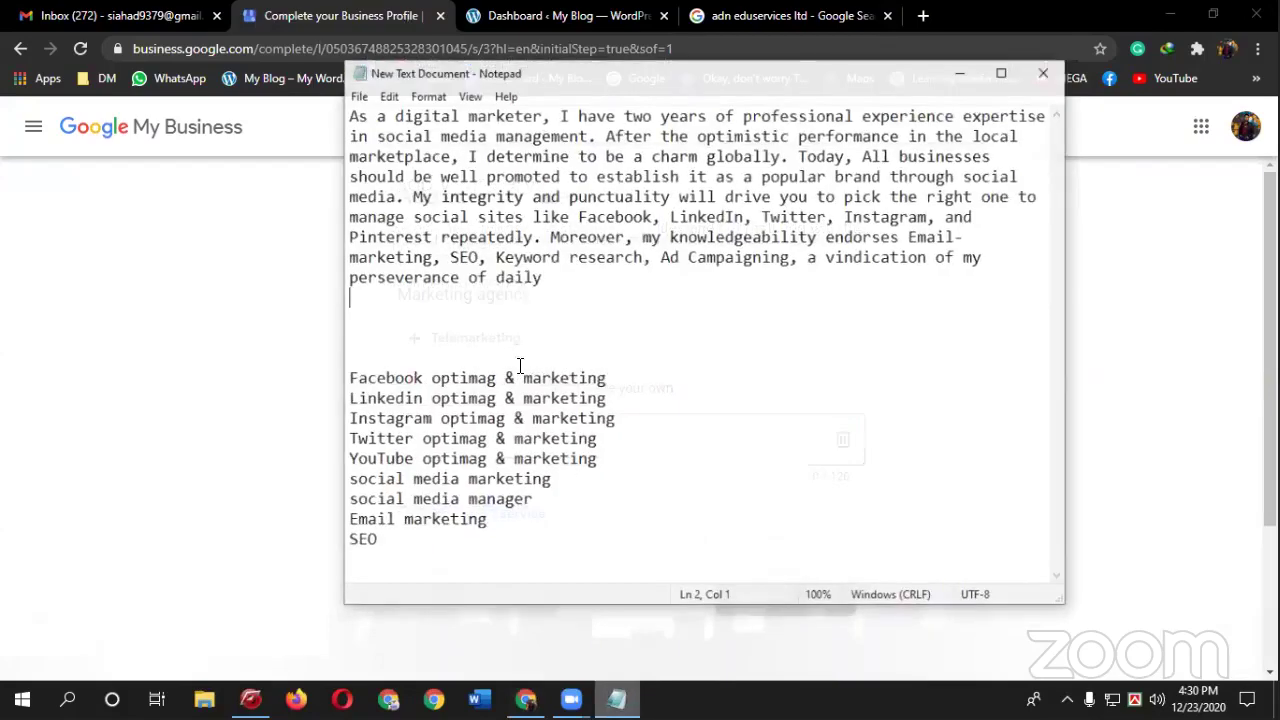
left_click(620, 368)
key("shift+Left")
key("shift+Left")
key("shift+Left")
key("shift+Left")
key("shift+Left")
key("shift+Home")
key("ctrl+c")
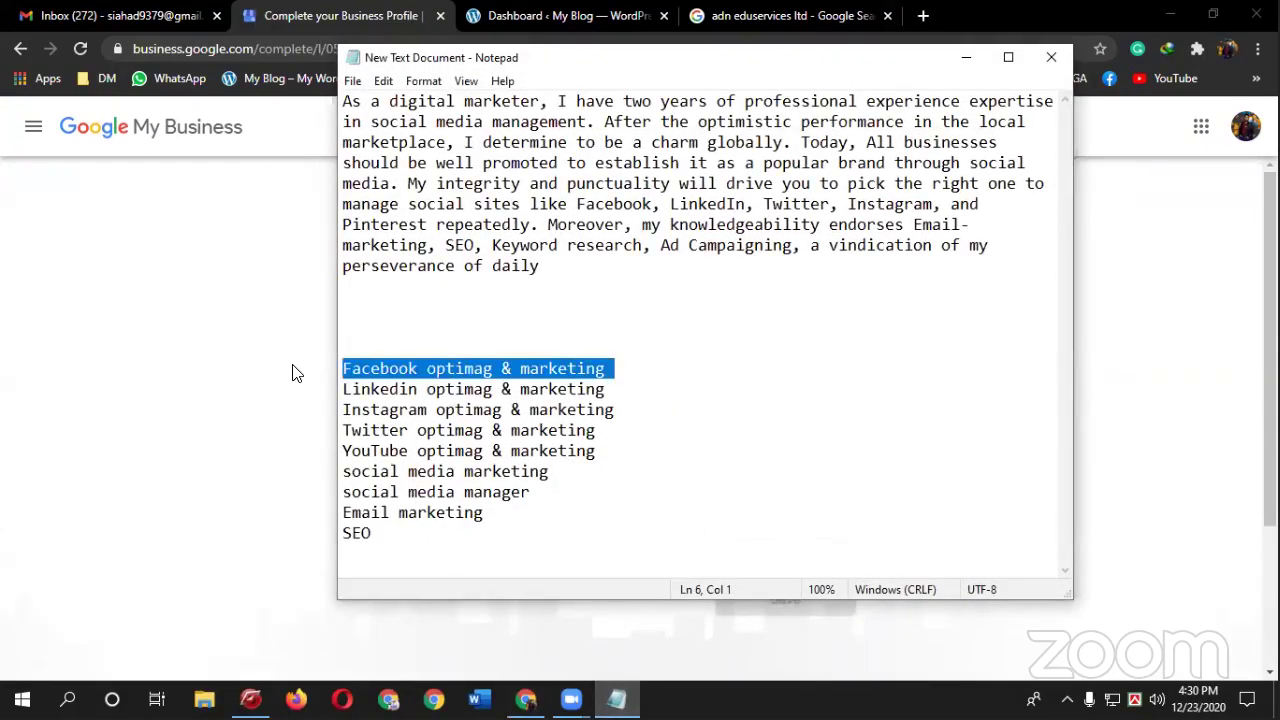
left_click(205, 348)
left_click(497, 440)
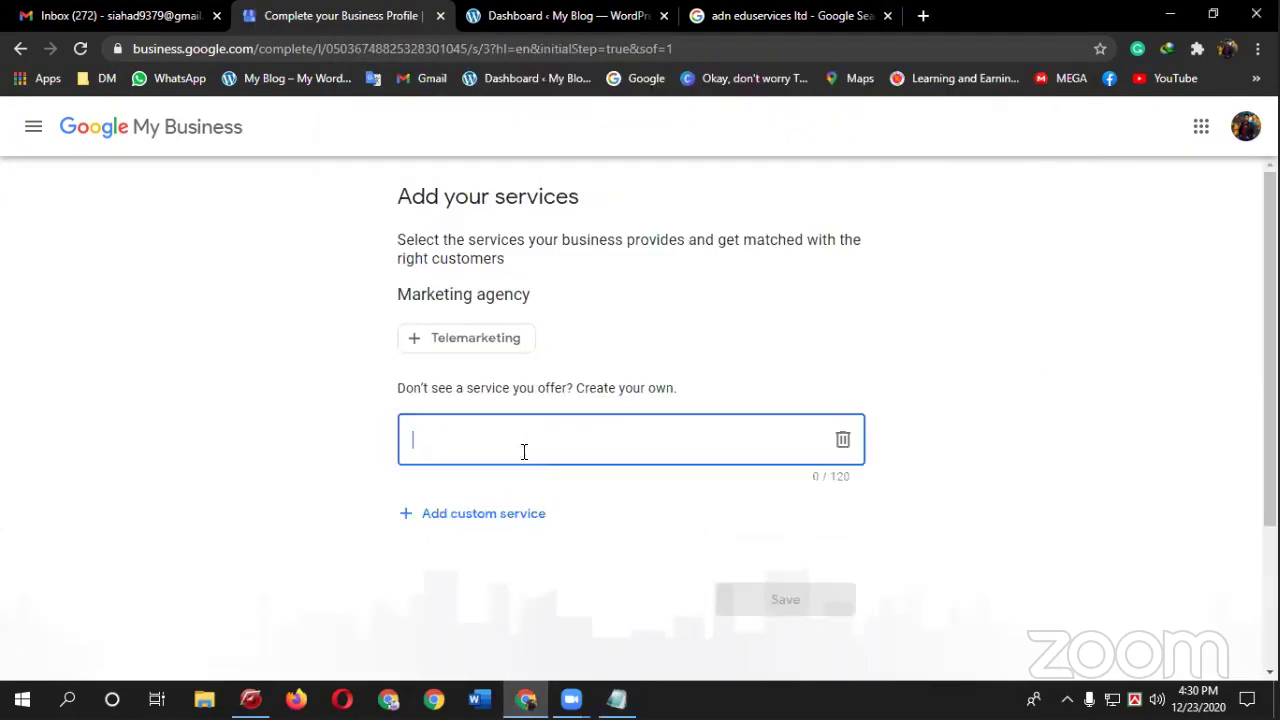
key("ctrl+v")
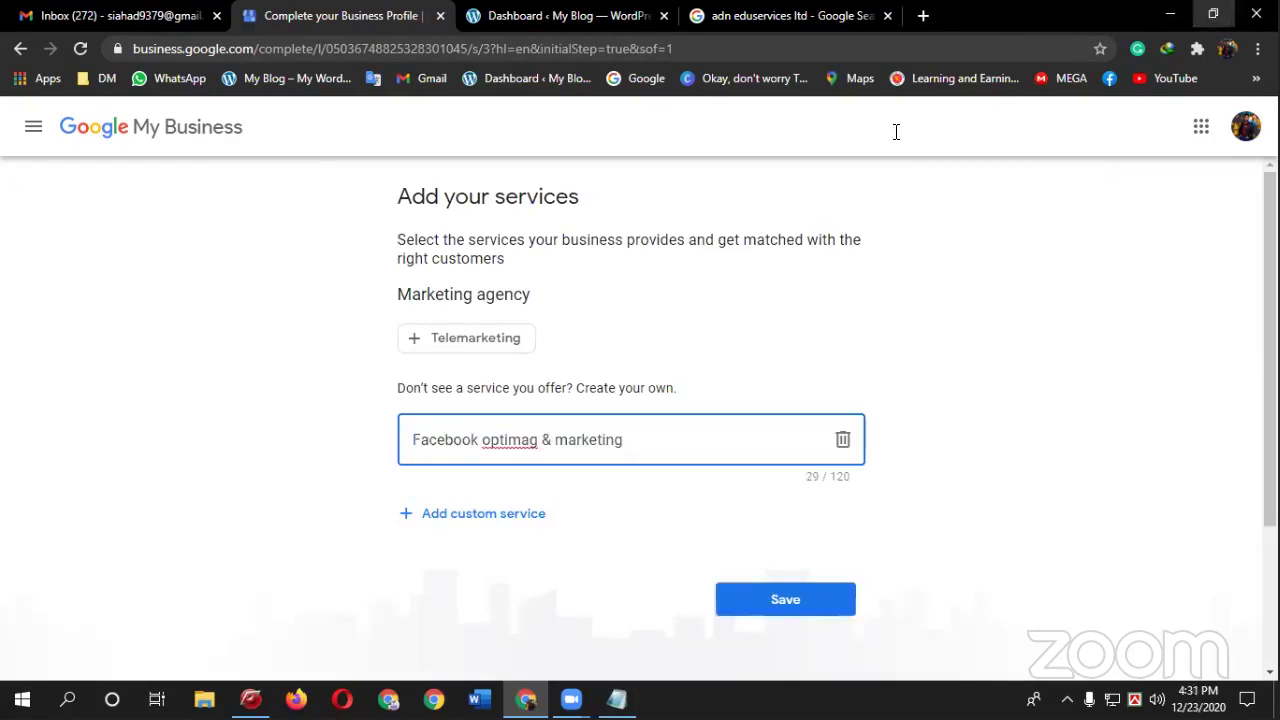
- Place the notes window beside a smaller browser, trial-paste the Linkedin line, then undo it
left_click(1213, 14)
left_click(846, 78)
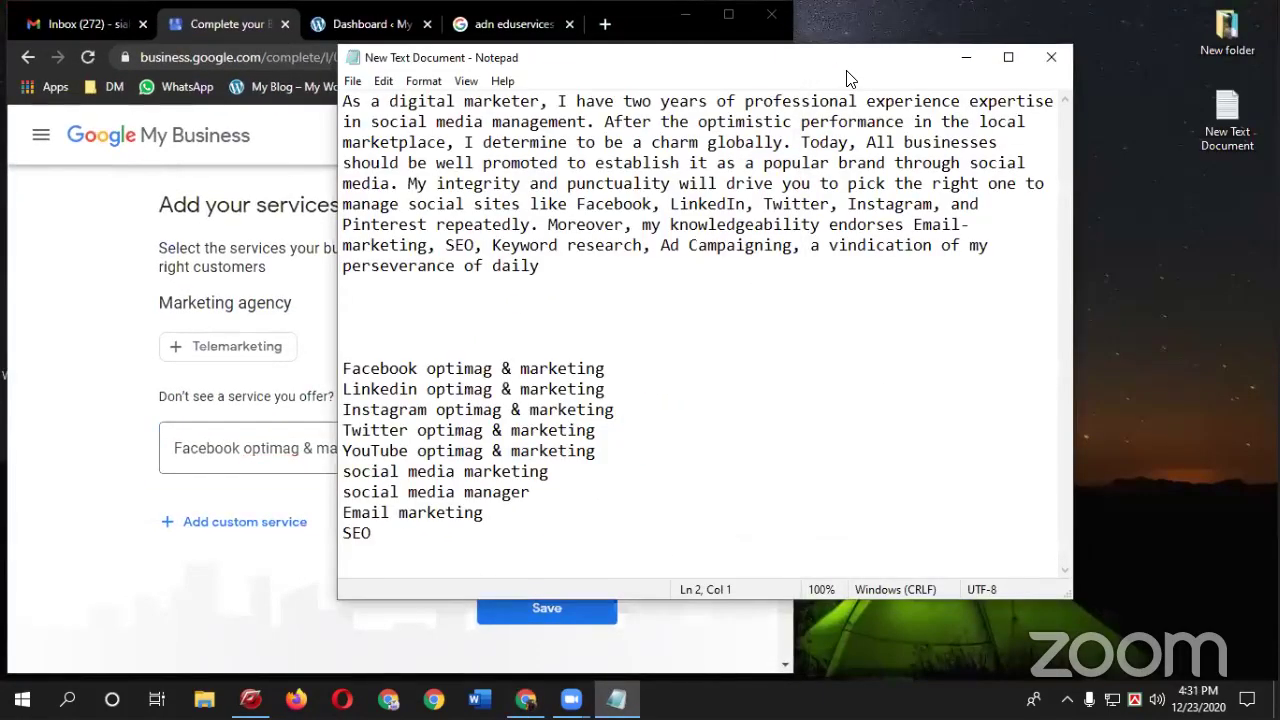
left_click_drag(700, 57, 1104, 141)
left_click_drag(1012, 473, 708, 483)
key("ctrl+c")
left_click(330, 448)
key("ctrl+v")
double_click(436, 450)
key("ctrl+a")
key("ctrl+z")
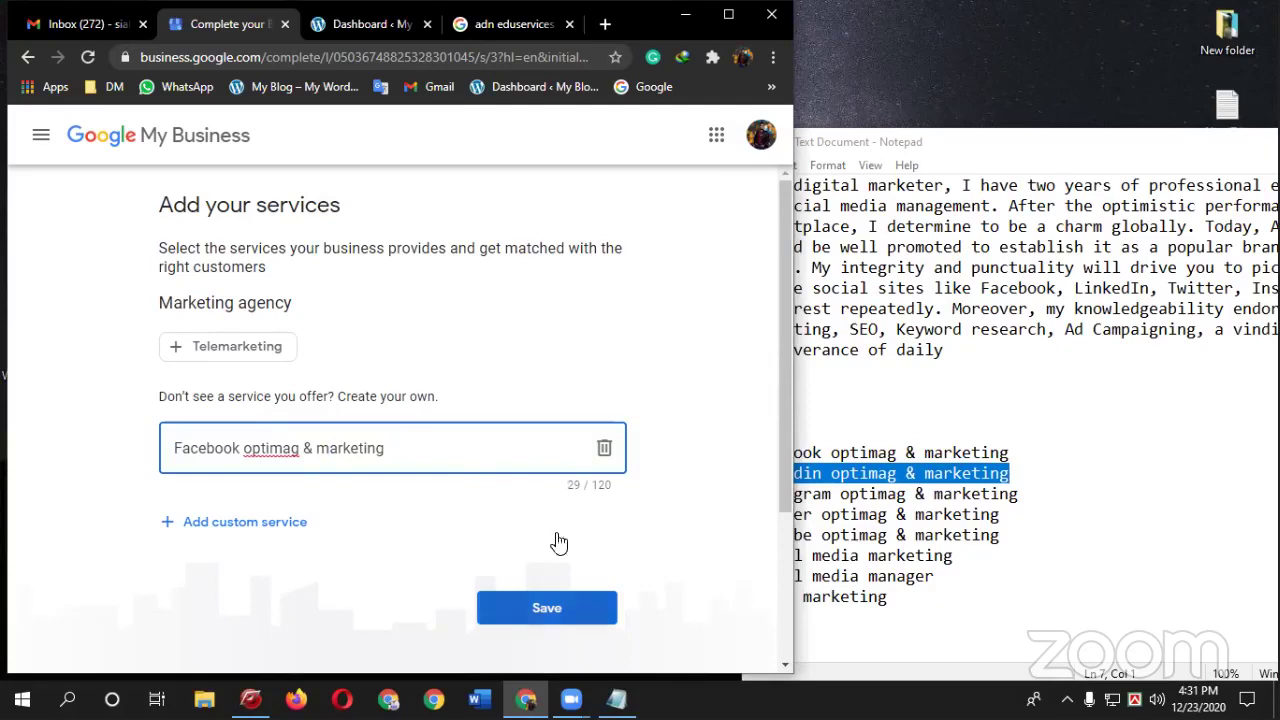
- Correct the misspelled 'optimag' to 'optimization' in the Facebook service
right_click(265, 450)
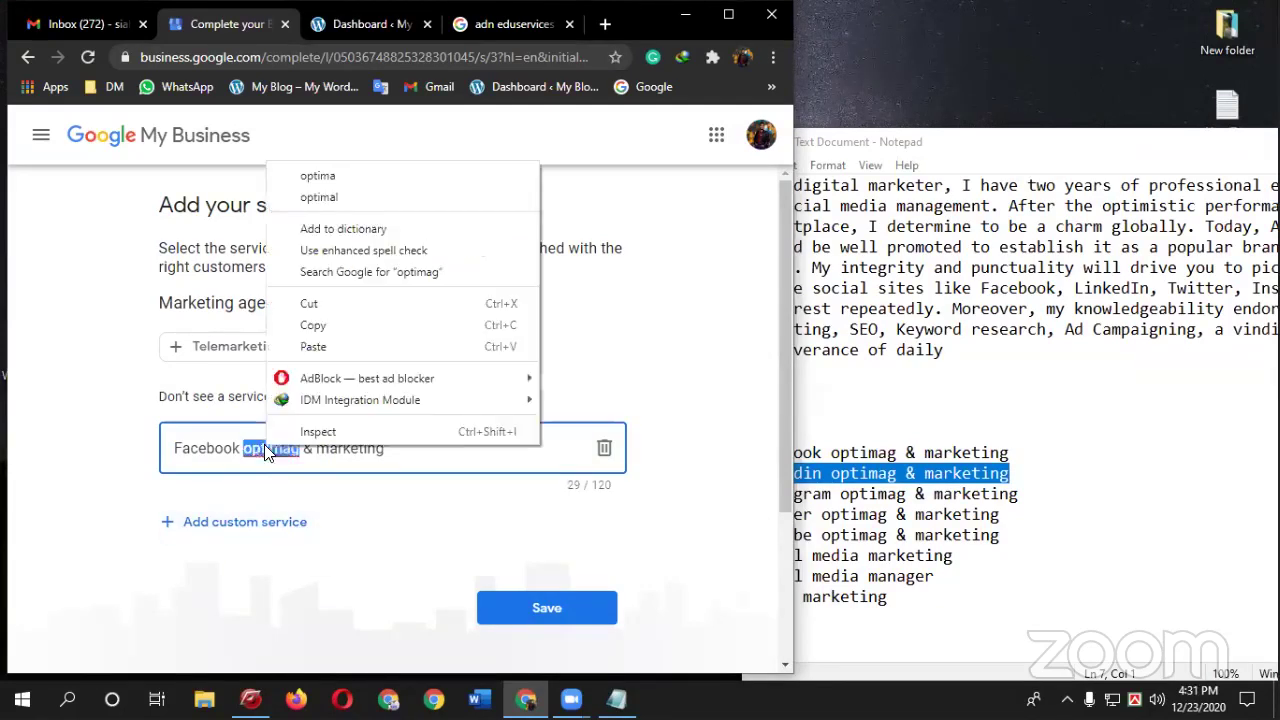
left_click(270, 449)
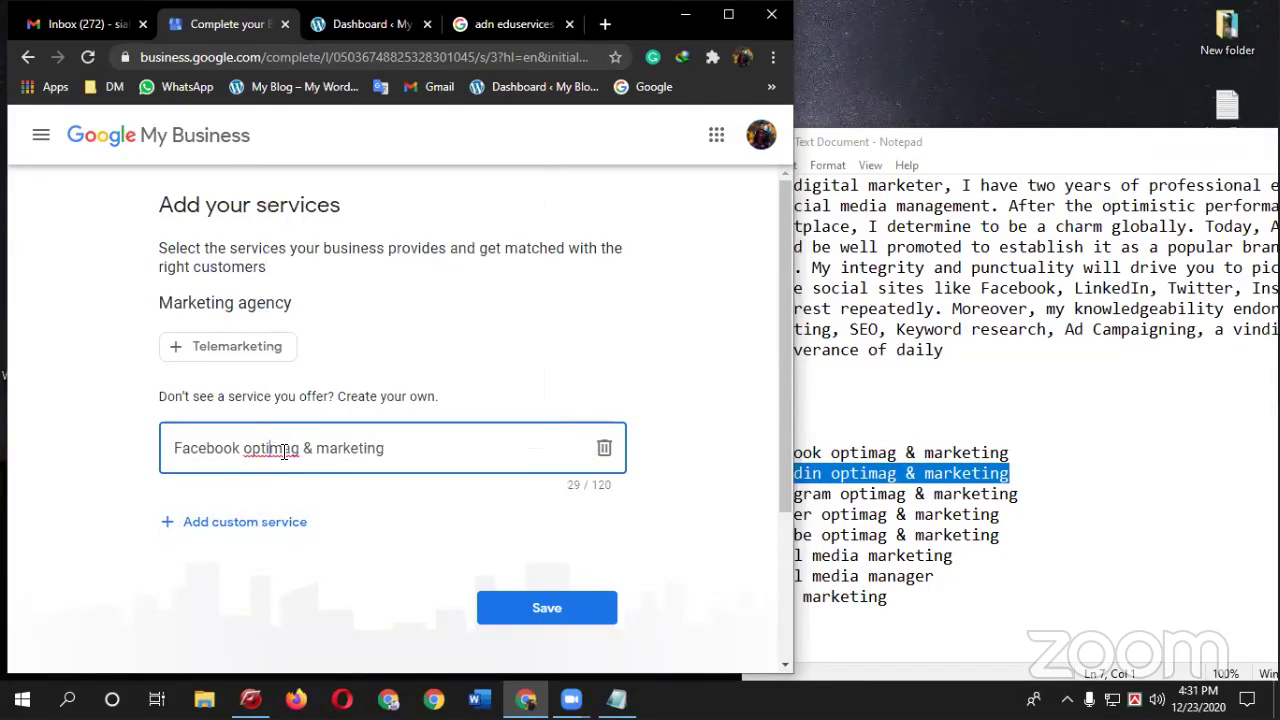
right_click(284, 450)
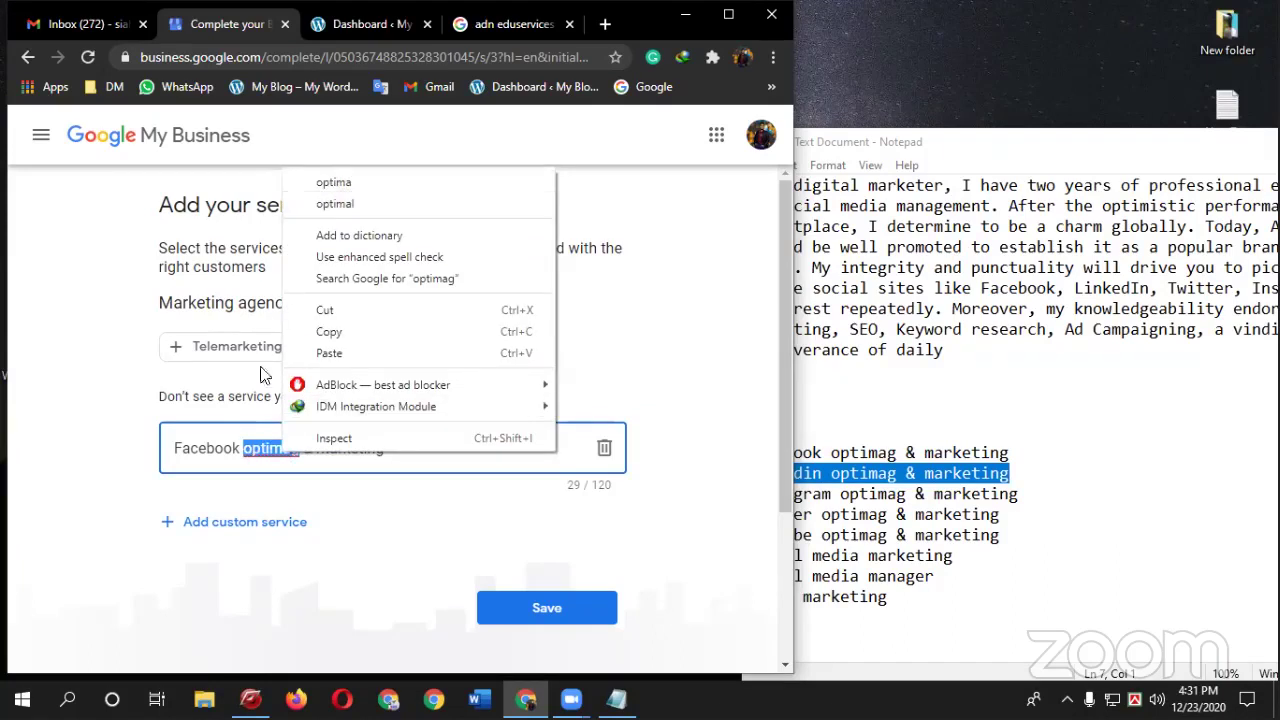
key("Escape")
left_click_drag(300, 449, 242, 452)
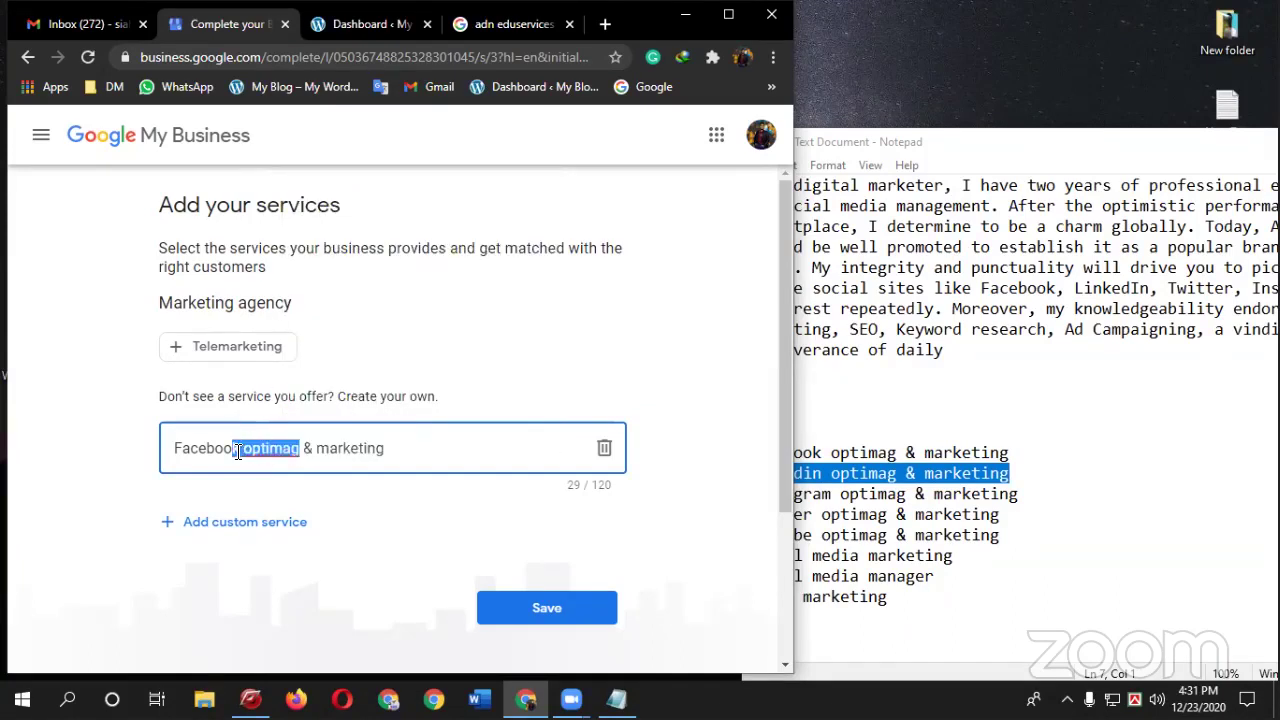
left_click(266, 451)
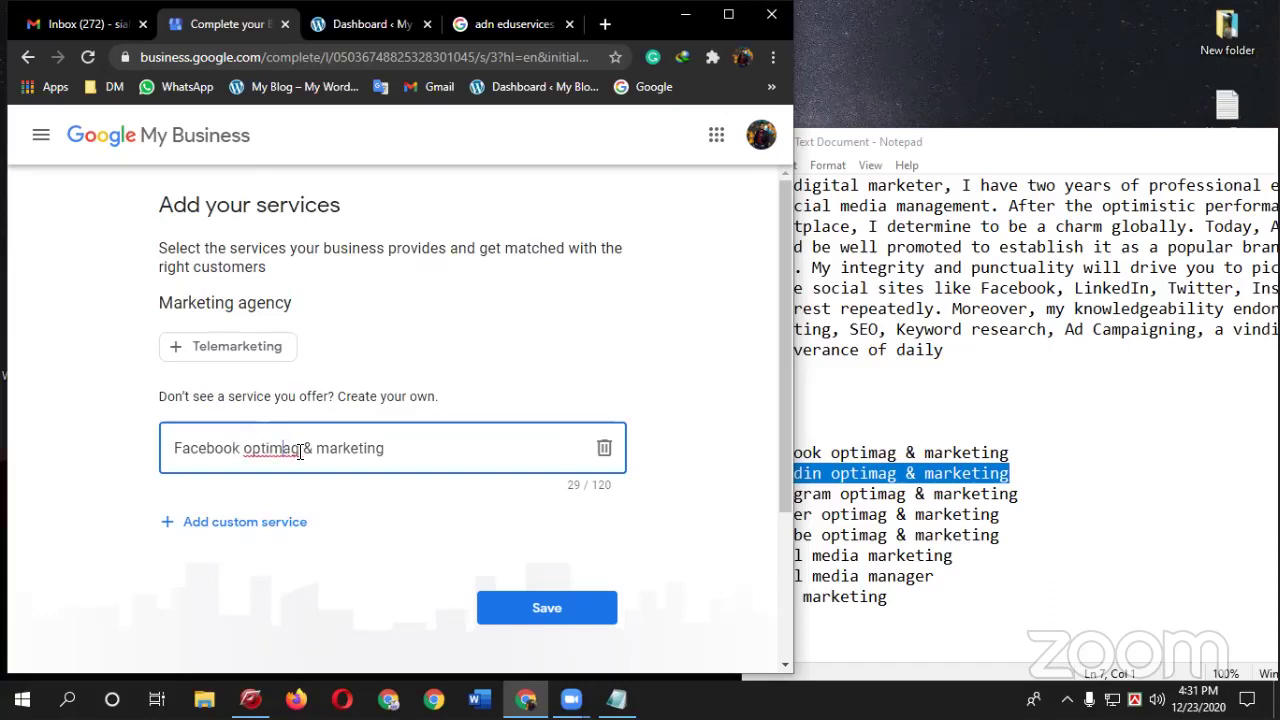
key("BackSpace")
key("BackSpace")
type("lai")
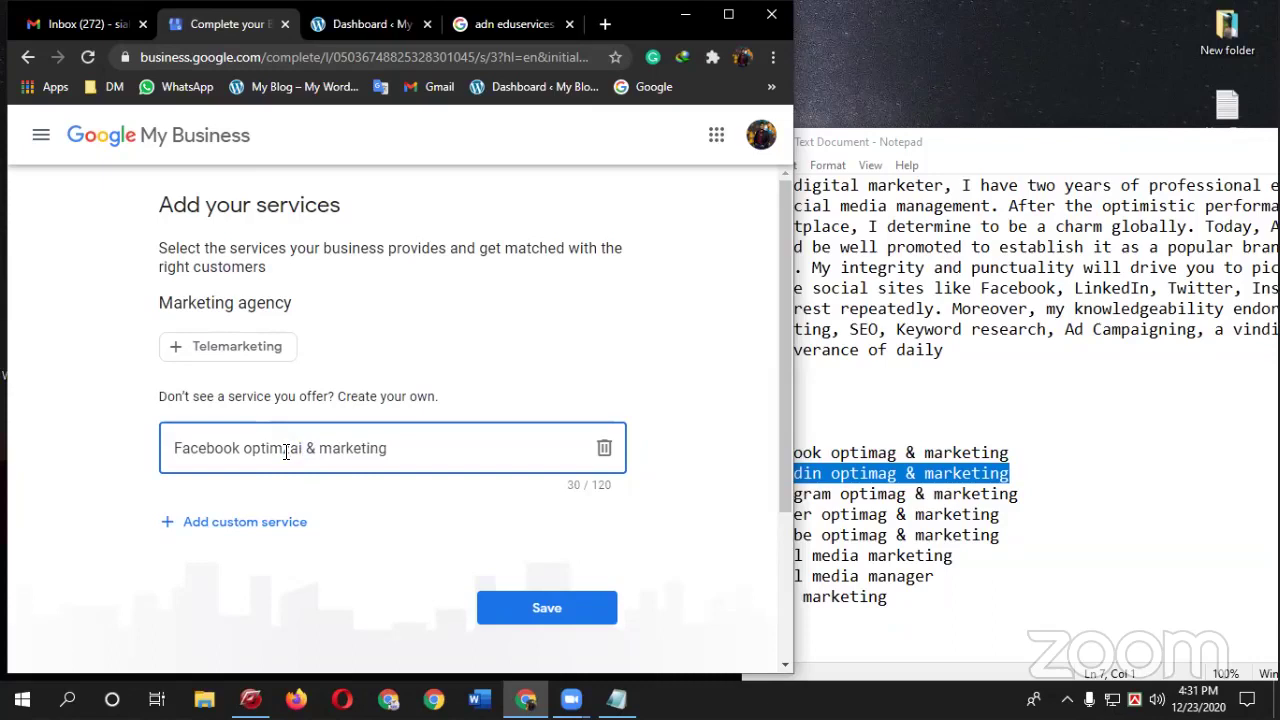
key("BackSpace")
key("BackSpace")
key("BackSpace")
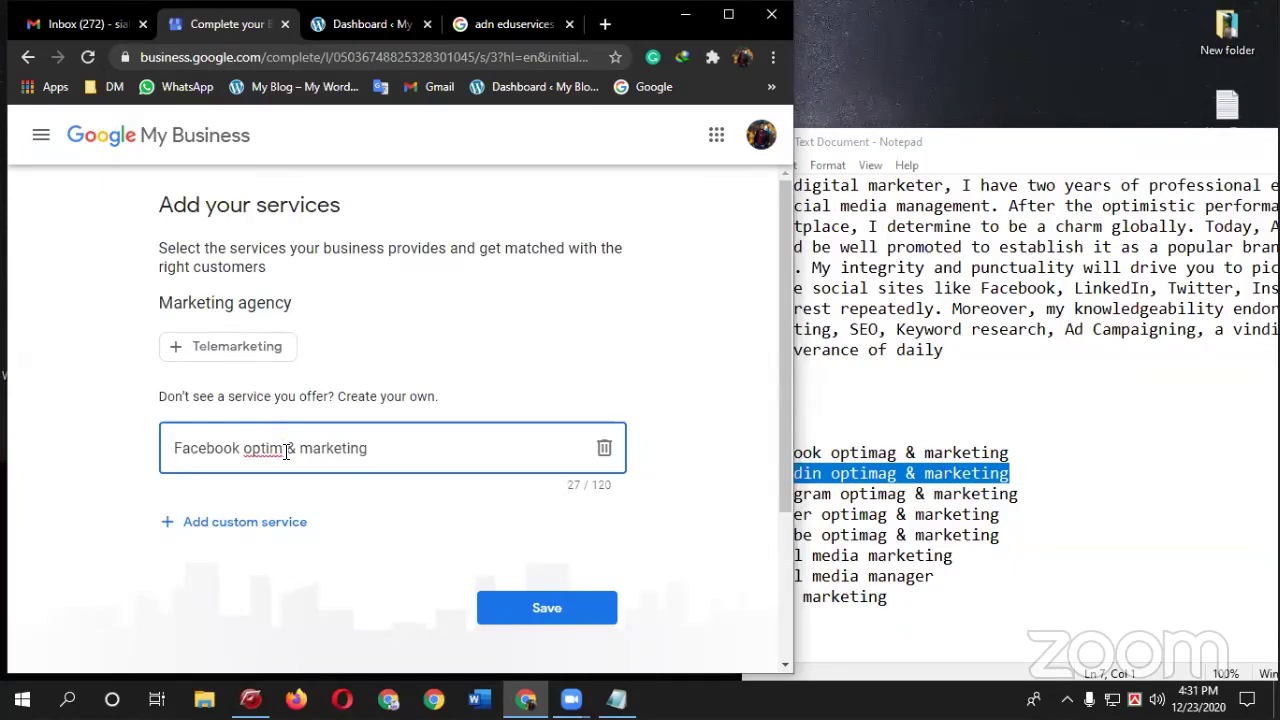
type("iz")
key("BackSpace")
type("zatiy")
key("BackSpace")
type("u")
right_click(286, 451)
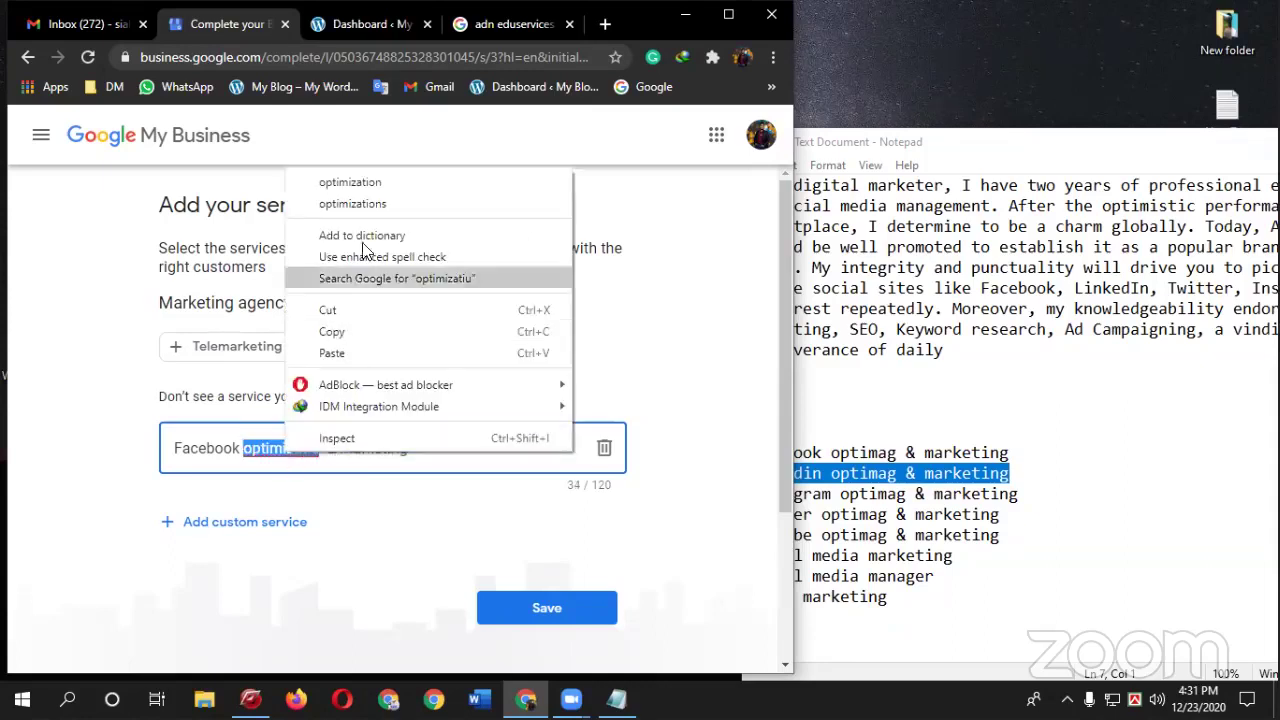
left_click(376, 180)
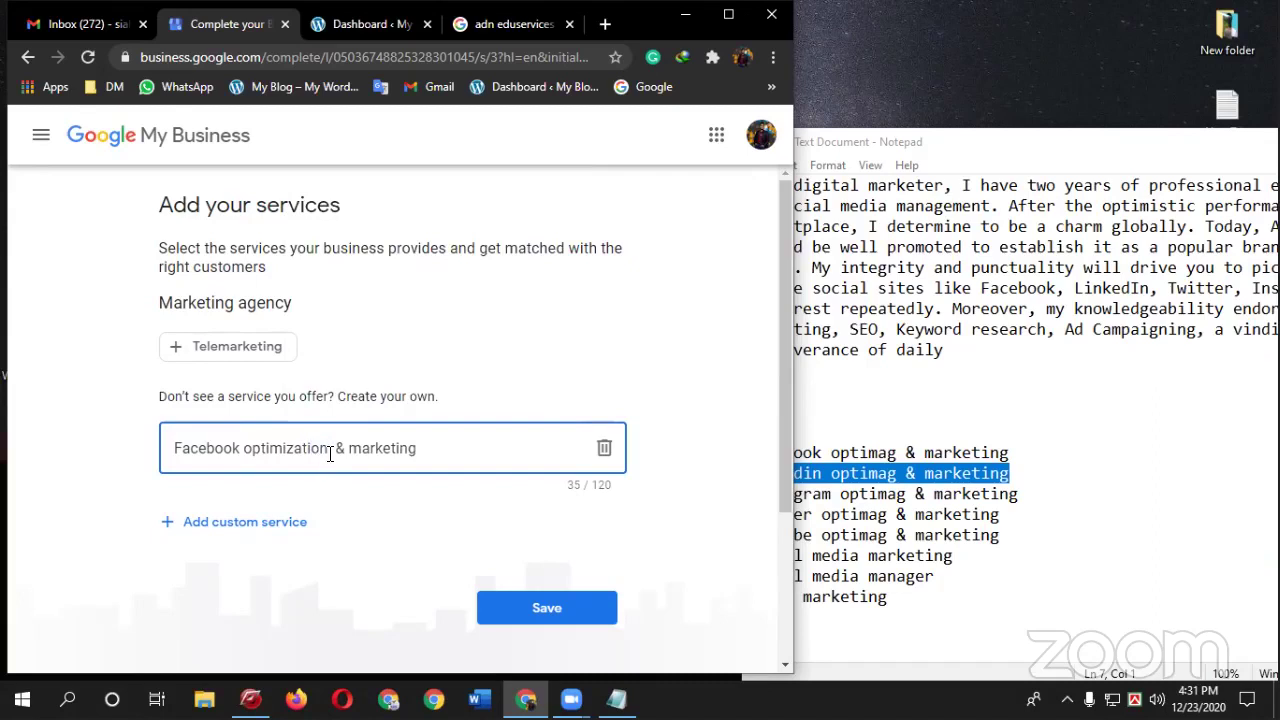
left_click_drag(246, 448, 482, 456)
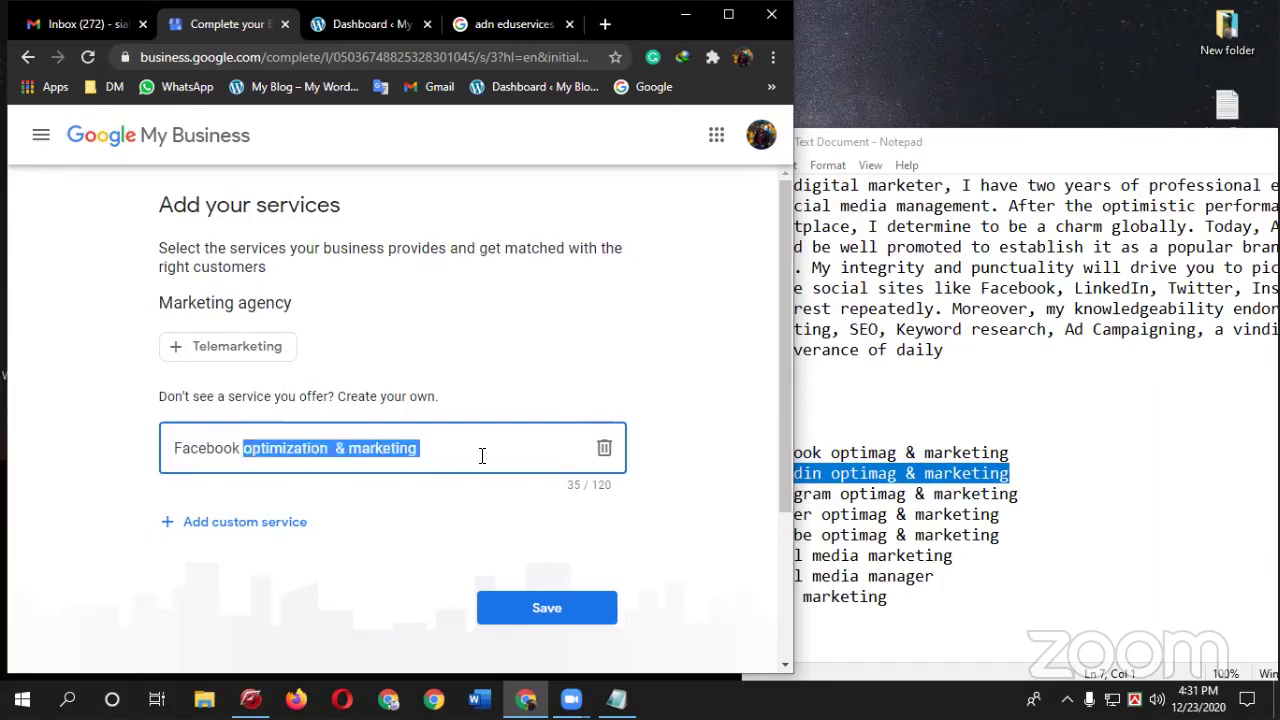
- Add Linkedin optimization & marketing as the second custom service
left_click(232, 522)
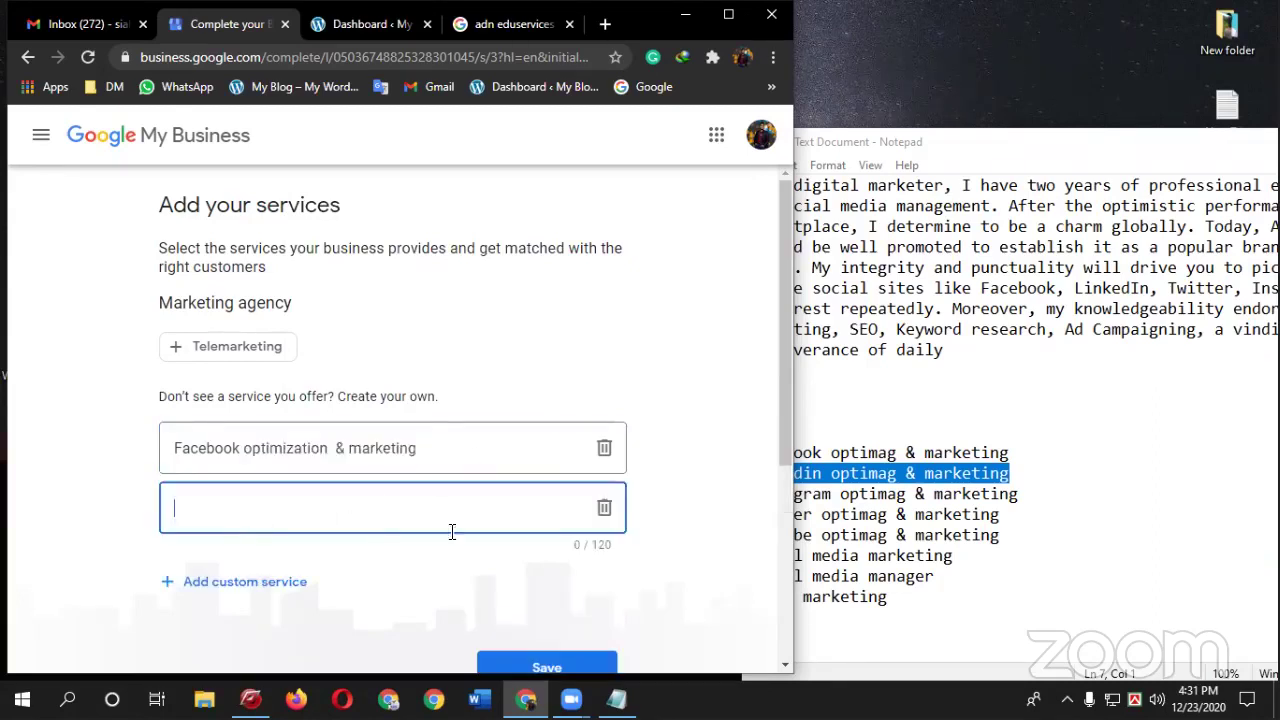
left_click(896, 500)
left_click_drag(834, 470, 1126, 462)
key("shift+Home")
left_click(915, 473)
left_click_drag(833, 474, 731, 477)
key("ctrl+v")
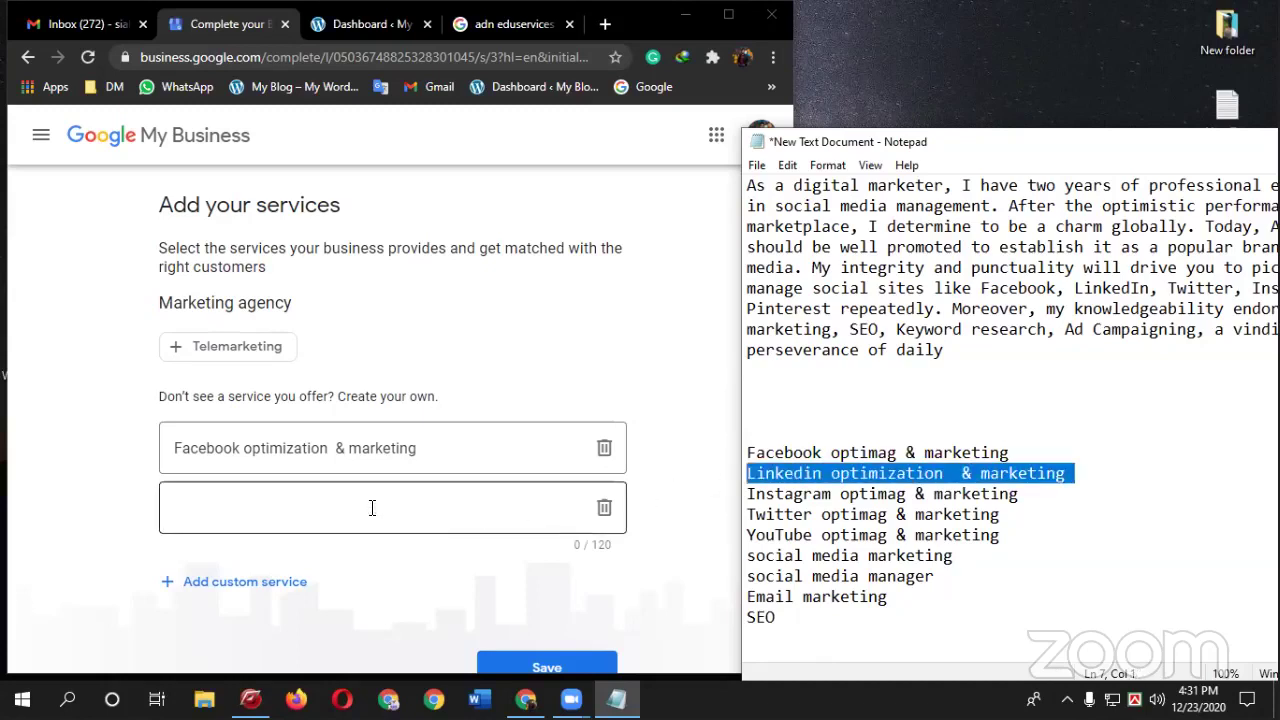
left_click(354, 498)
key("ctrl+v")
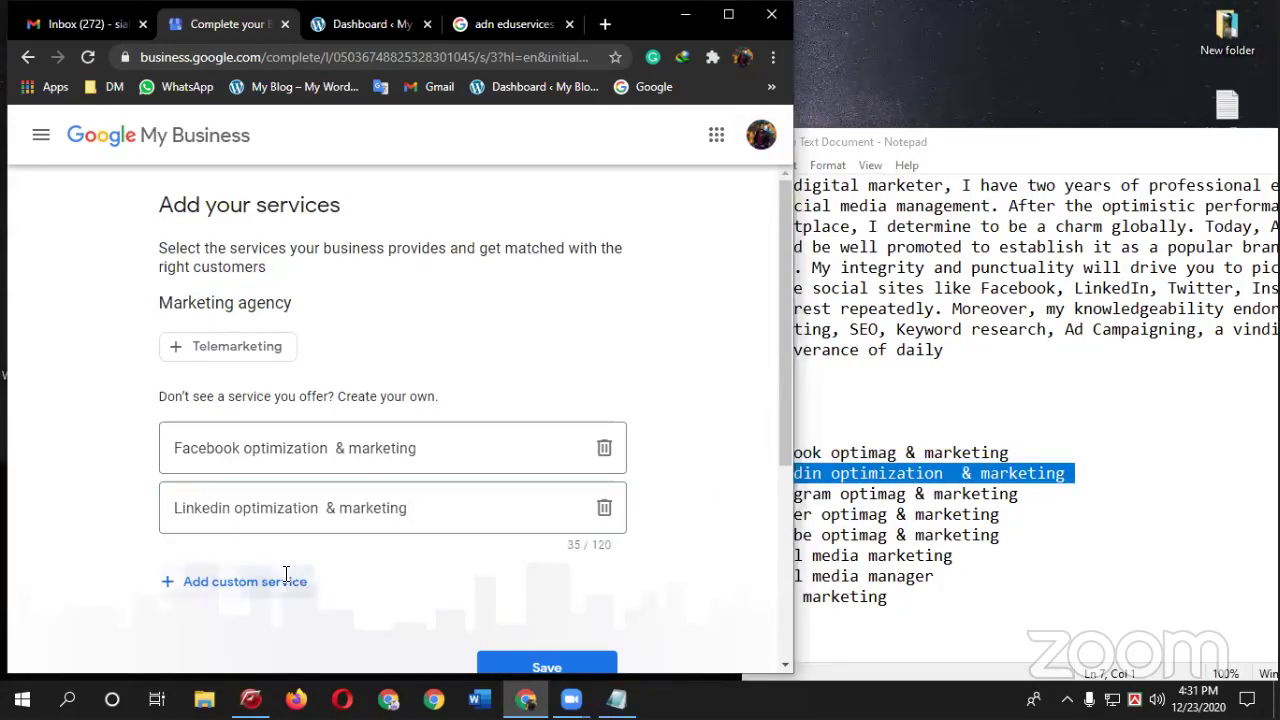
- Add Instagram optimization & marketing as the third custom service
left_click(286, 580)
left_click(859, 505)
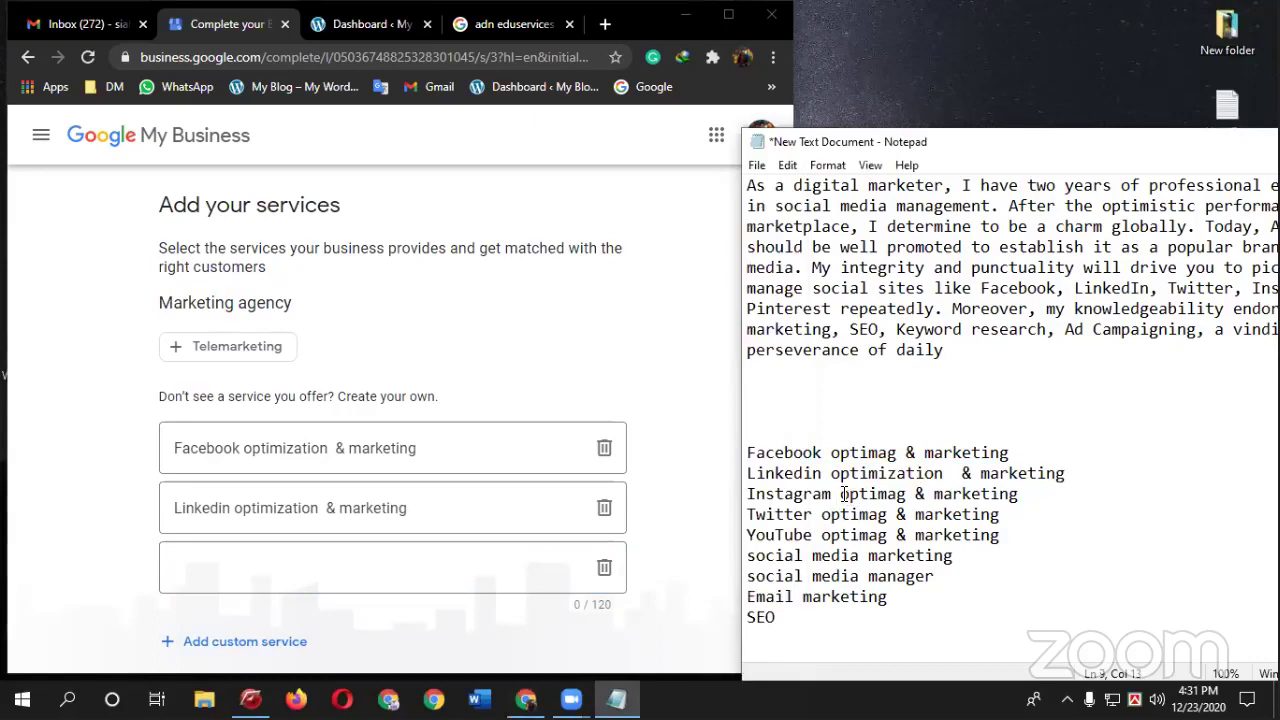
left_click_drag(843, 494, 1034, 491)
key("ctrl+v")
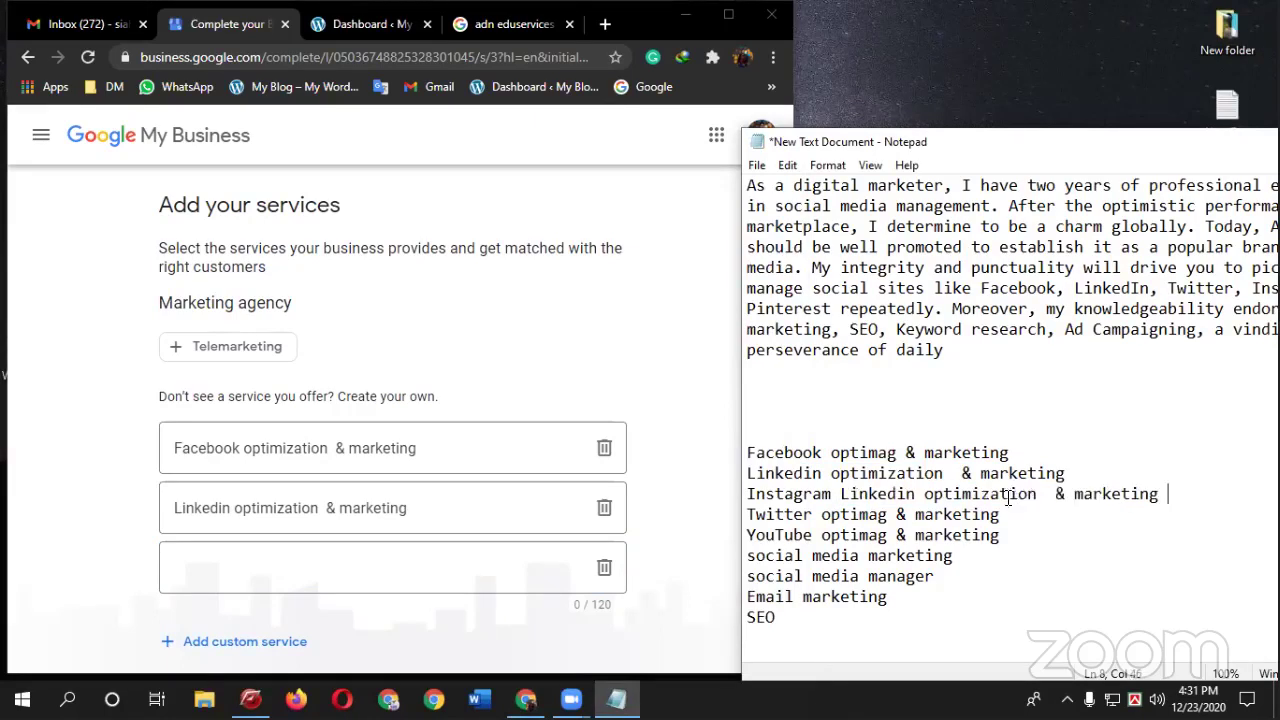
left_click_drag(1184, 492, 752, 497)
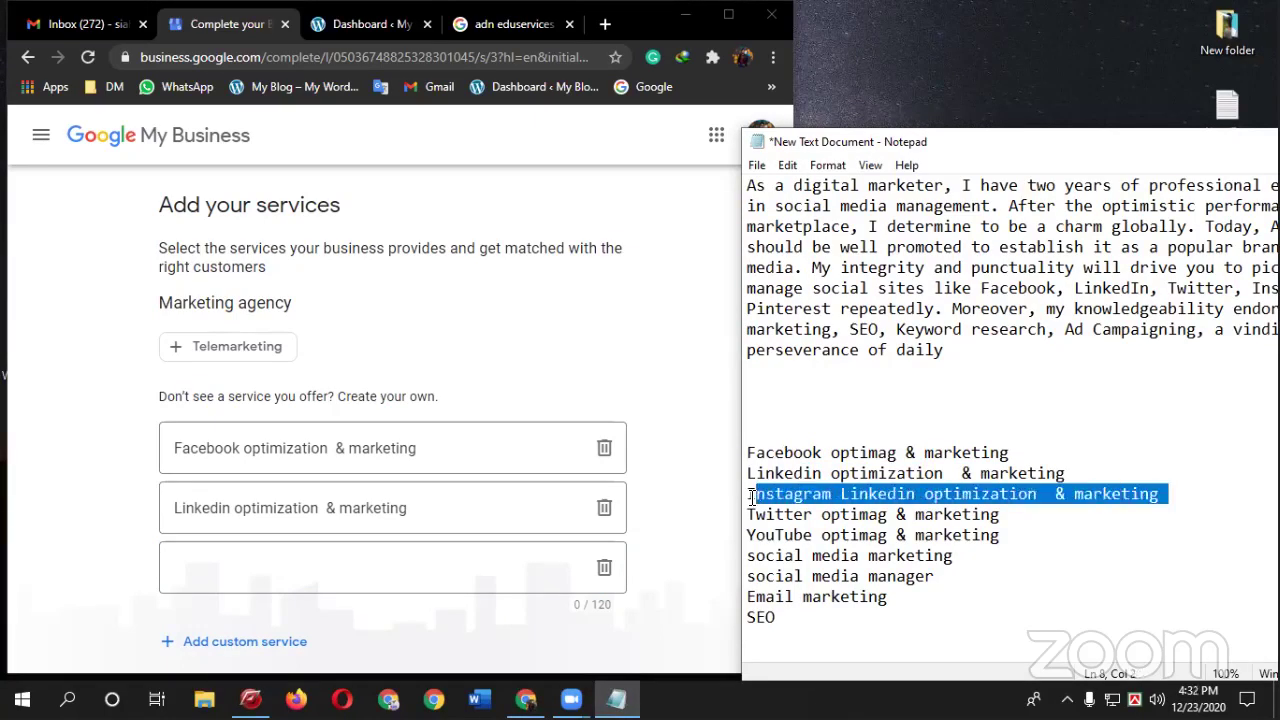
left_click(752, 497)
left_click(858, 495)
left_click_drag(831, 494, 747, 494)
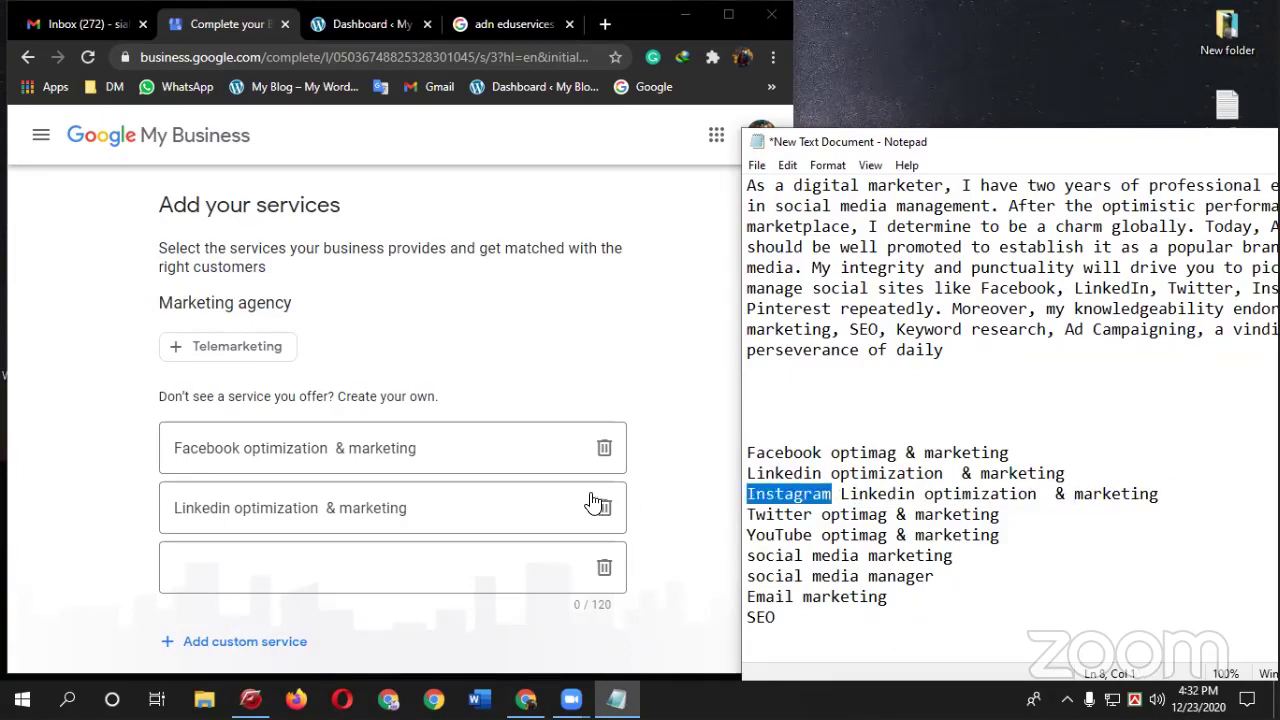
key("ctrl+x")
left_click(296, 571)
key("ctrl+v")
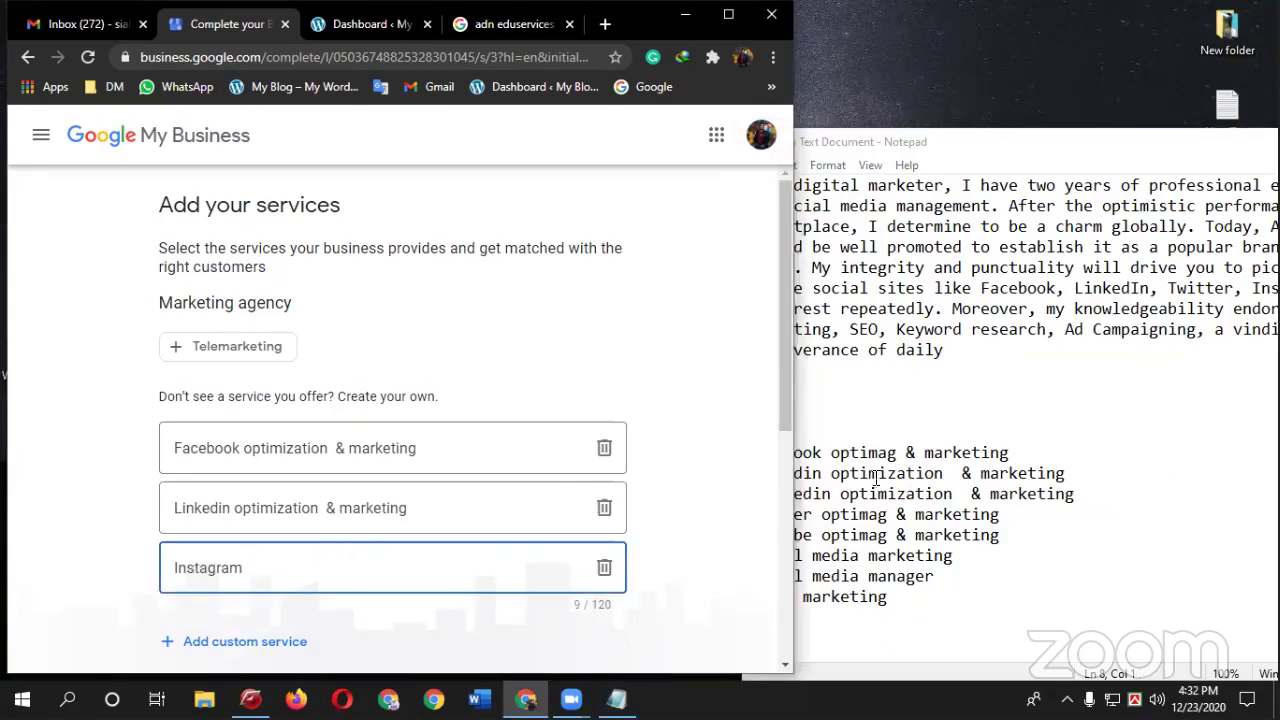
left_click_drag(410, 510, 382, 510)
left_click_drag(296, 510, 234, 510)
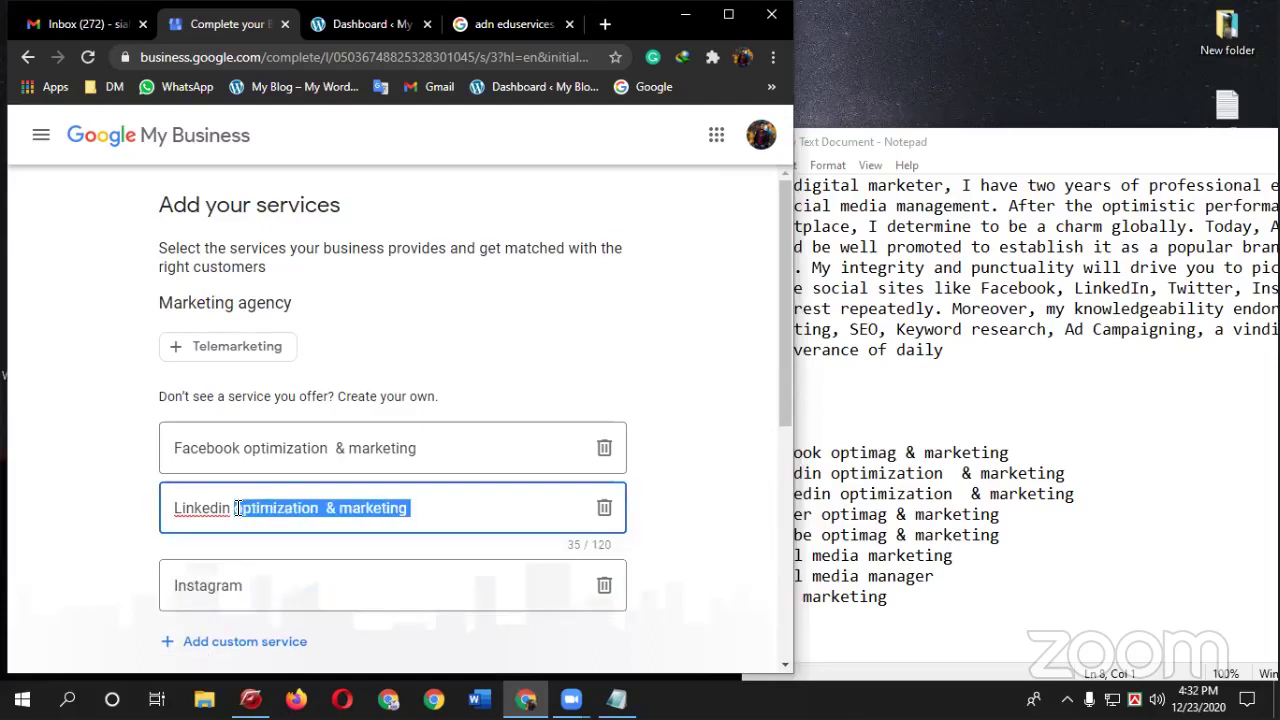
left_click(268, 605)
key("ctrl+v")
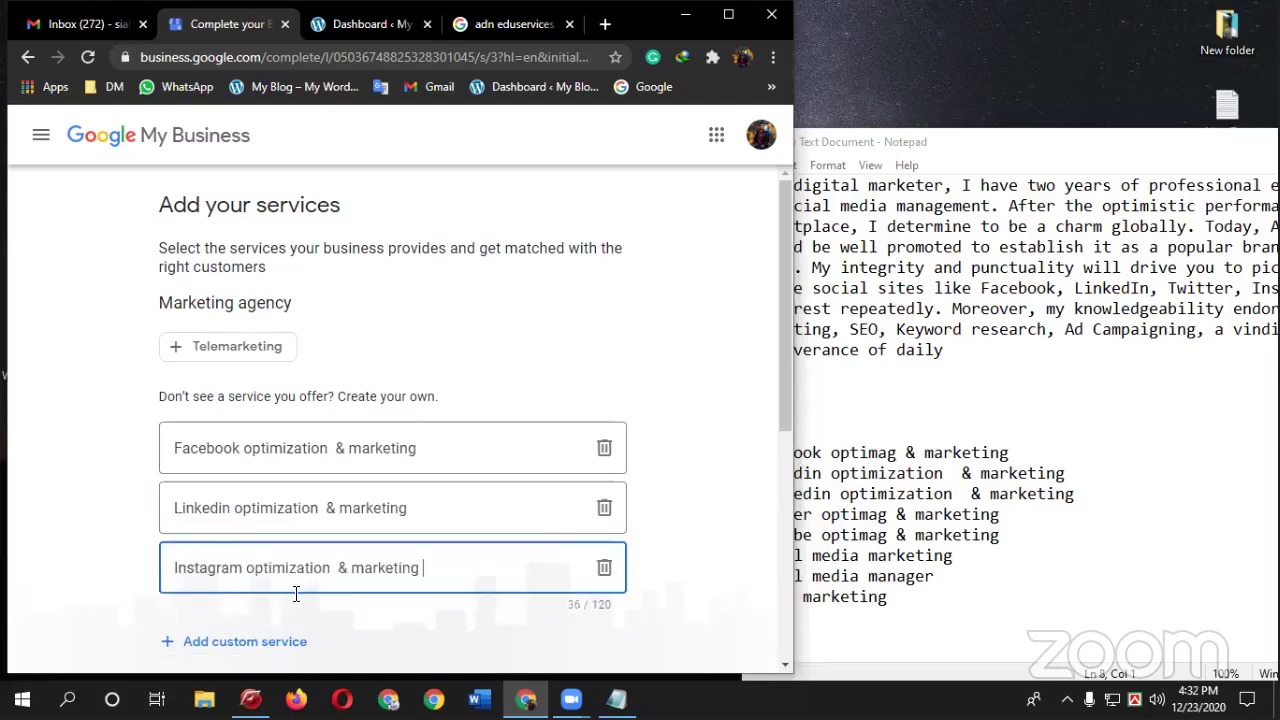
key("Return")
scroll(300, 588, "down", 2)
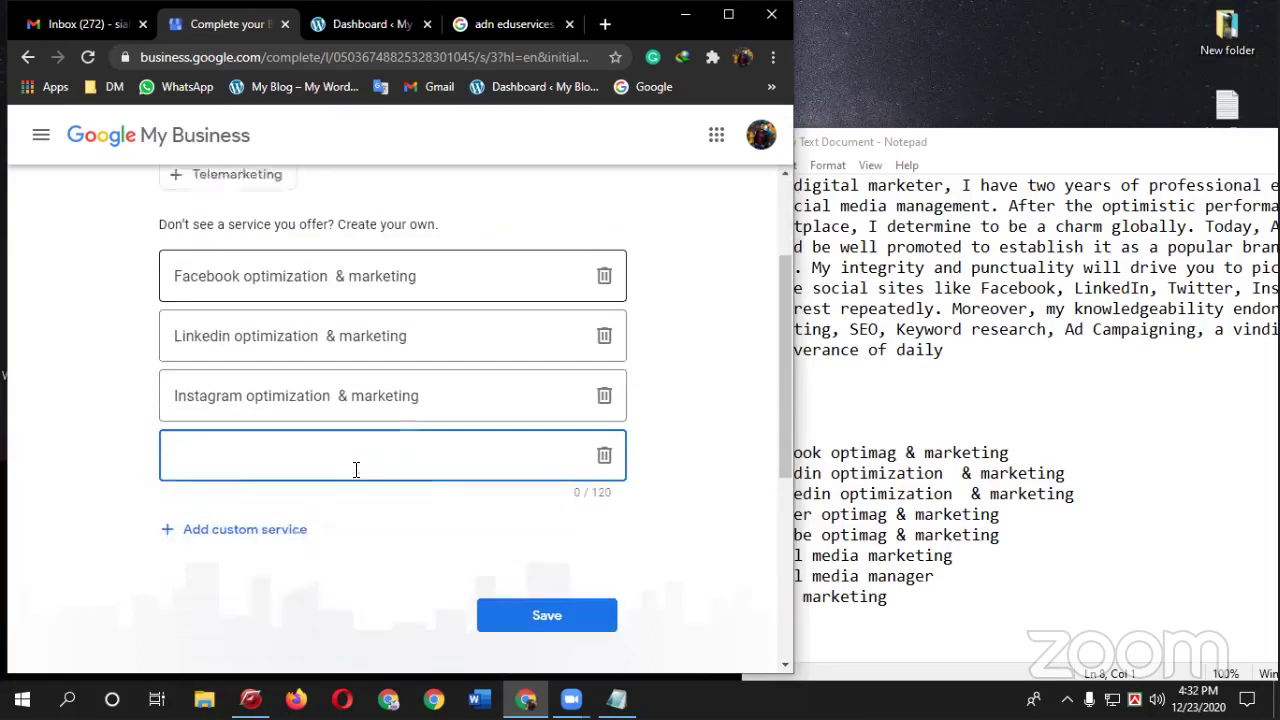
- Add Twitter optimization & marketing as the fourth custom service
left_click(800, 520)
left_click_drag(748, 514, 812, 514)
left_click(288, 418)
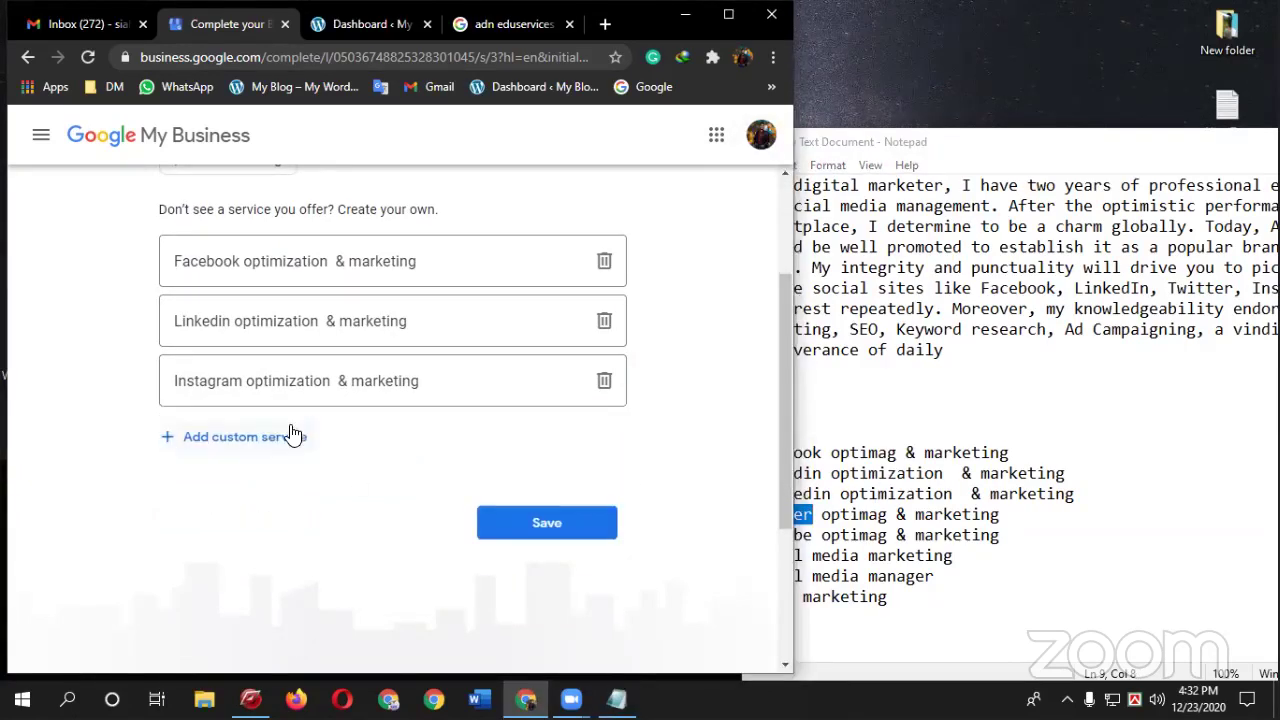
left_click(292, 432)
key("ctrl+v")
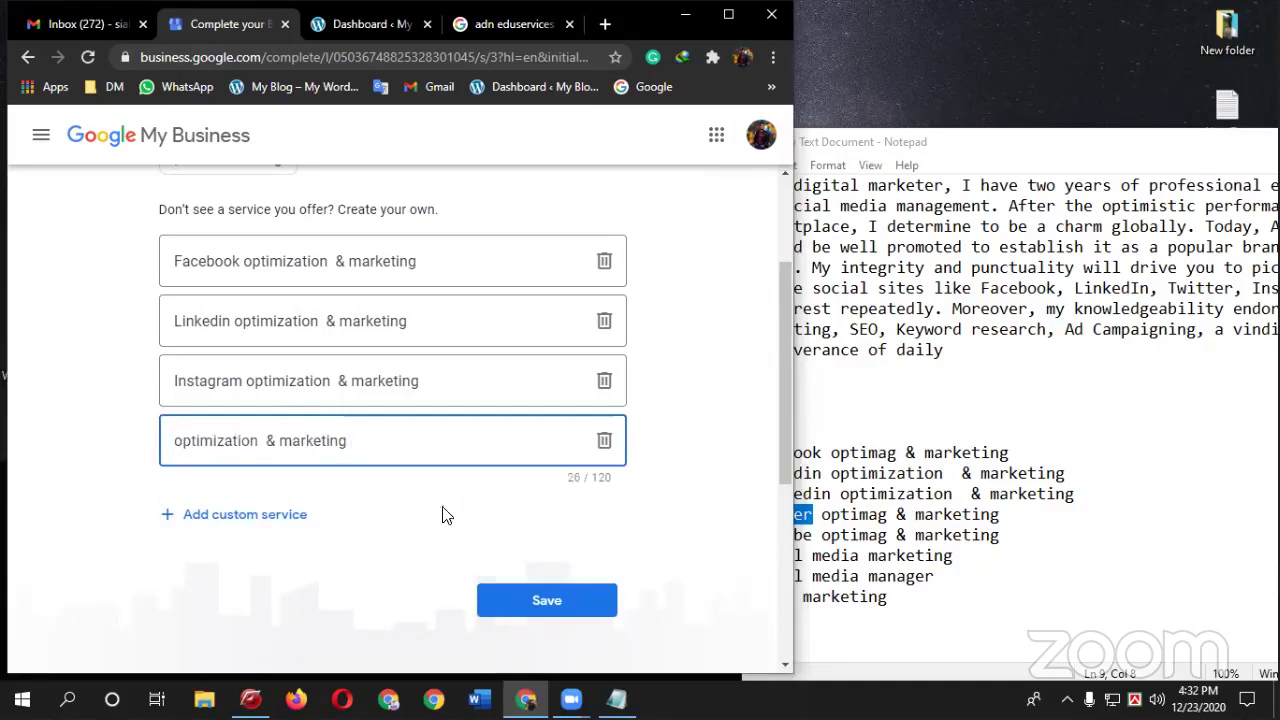
left_click(790, 520)
left_click_drag(813, 515, 728, 516)
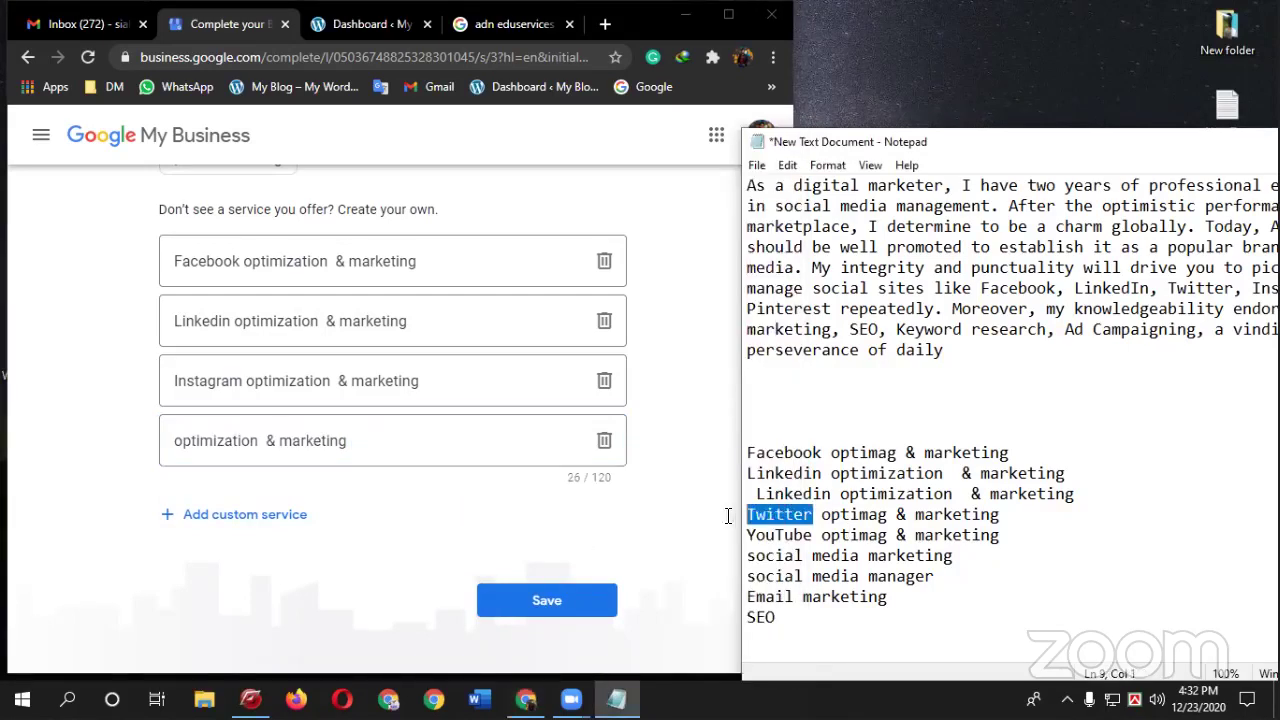
left_click(177, 442)
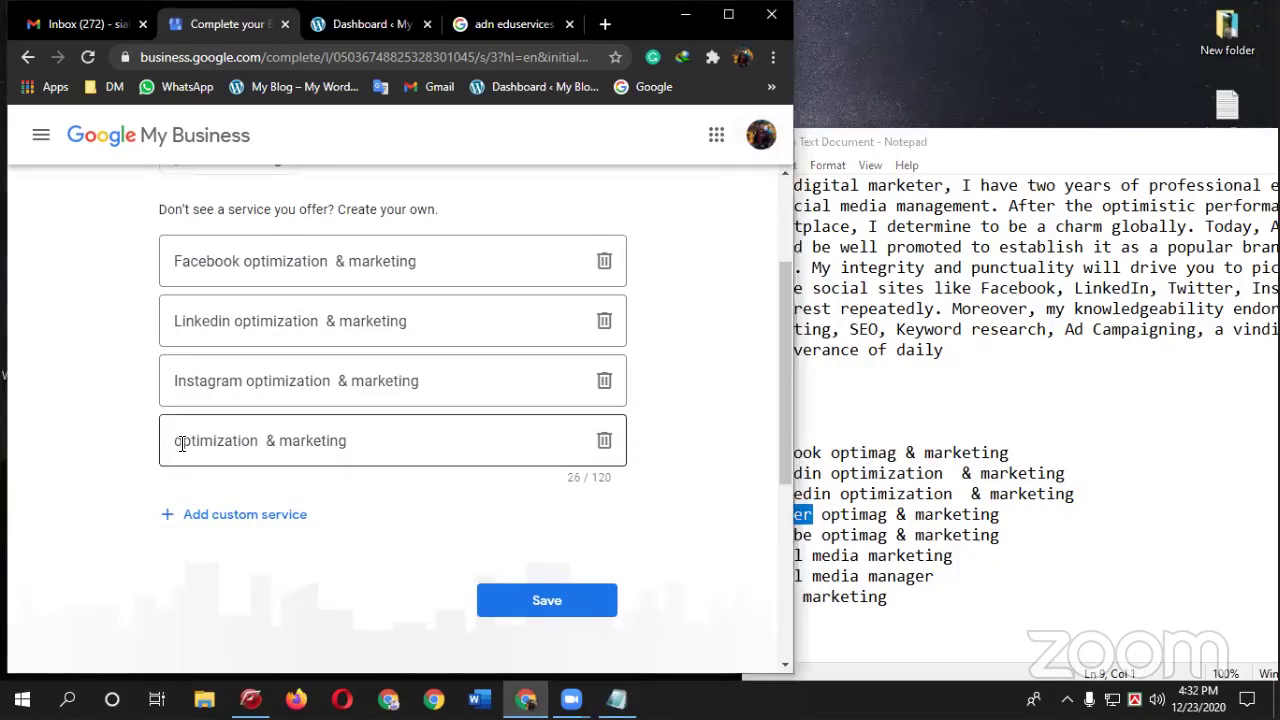
key("ctrl+v")
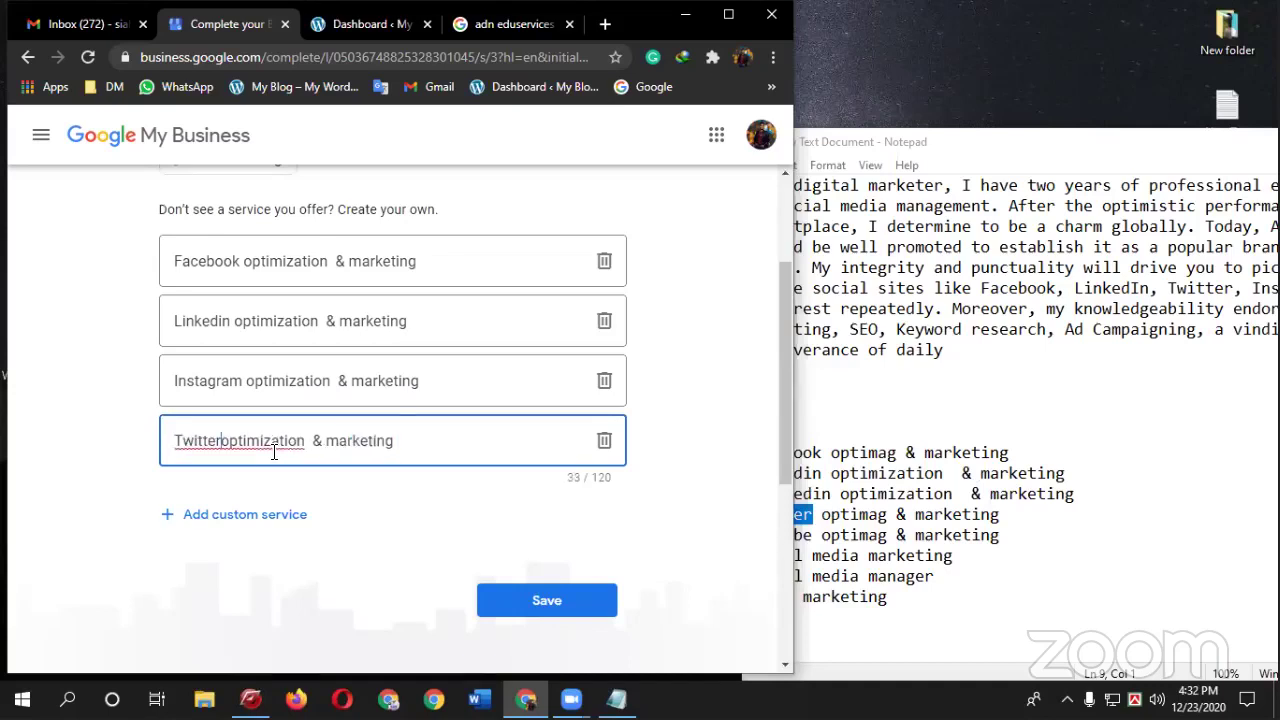
- Add YouTube optimization & marketing as the fifth service, plus one more empty field
left_click(973, 520)
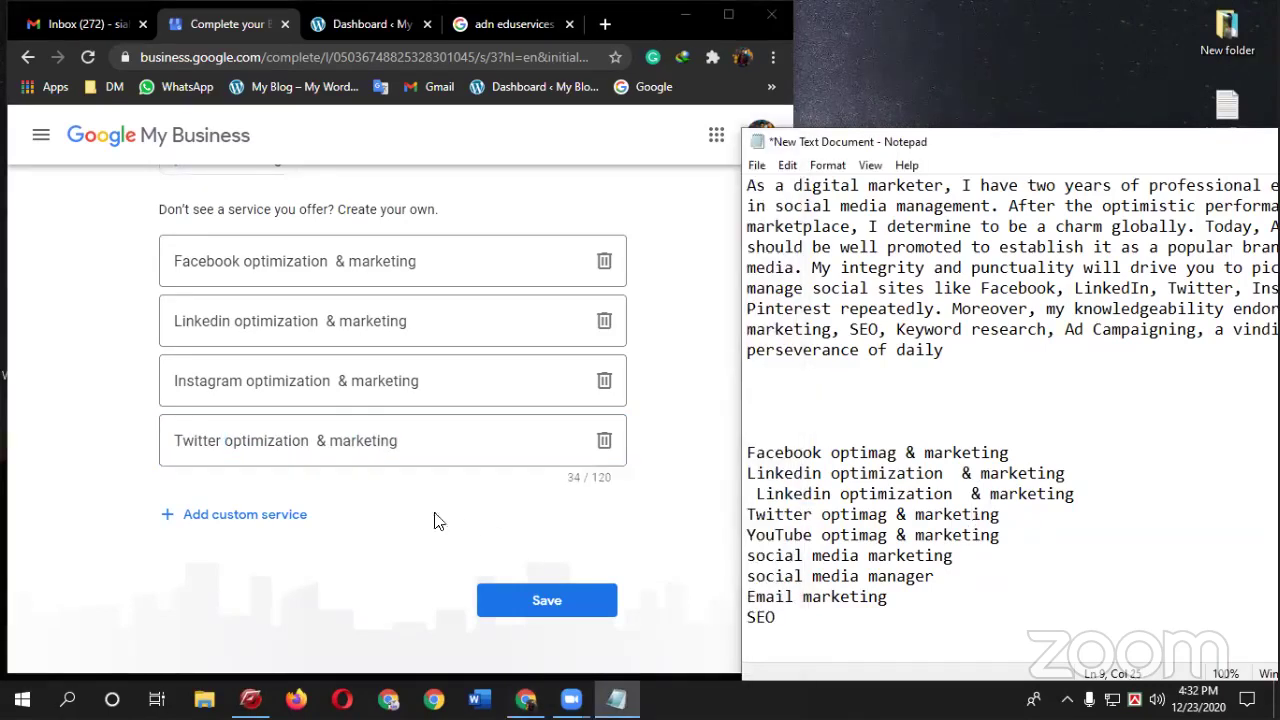
left_click(749, 535)
key("shift+Right")
key("shift+Right")
key("shift+Right")
key("shift+Right")
key("shift+Right")
key("shift+Right")
key("shift+Right")
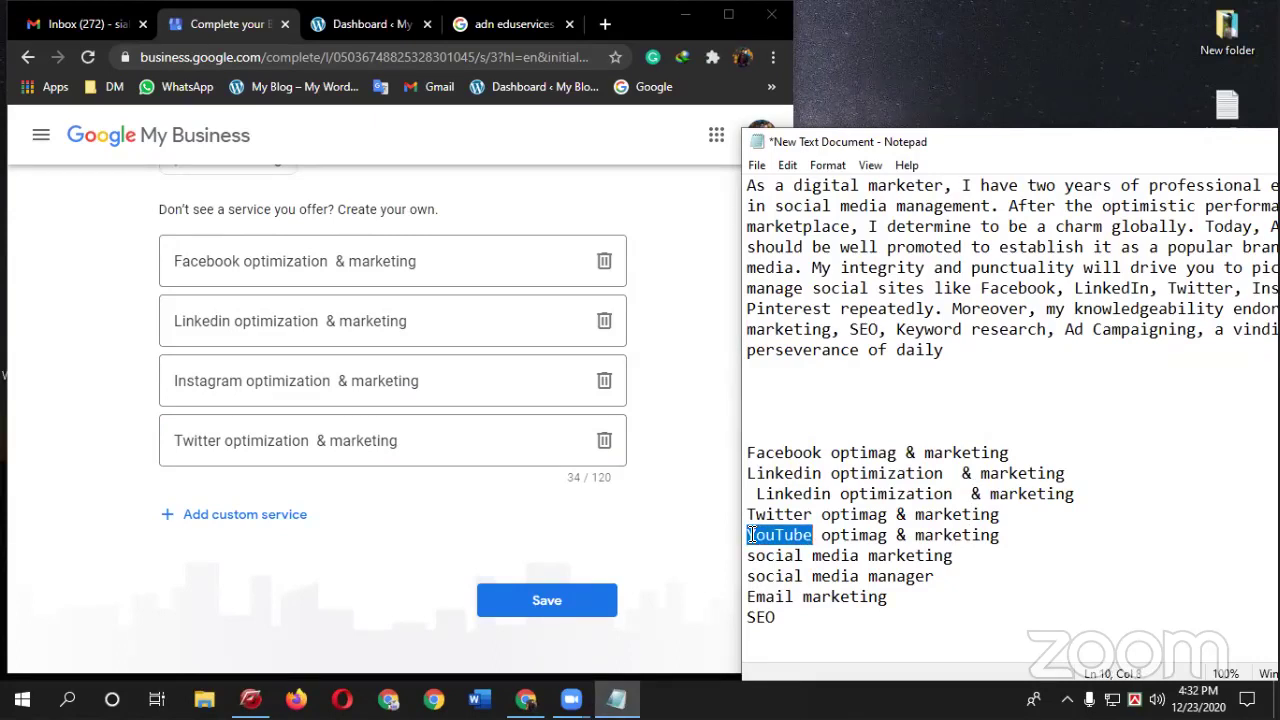
left_click(252, 514)
key("ctrl+v")
left_click(234, 446)
double_click(226, 440)
left_click(399, 440, "shift")
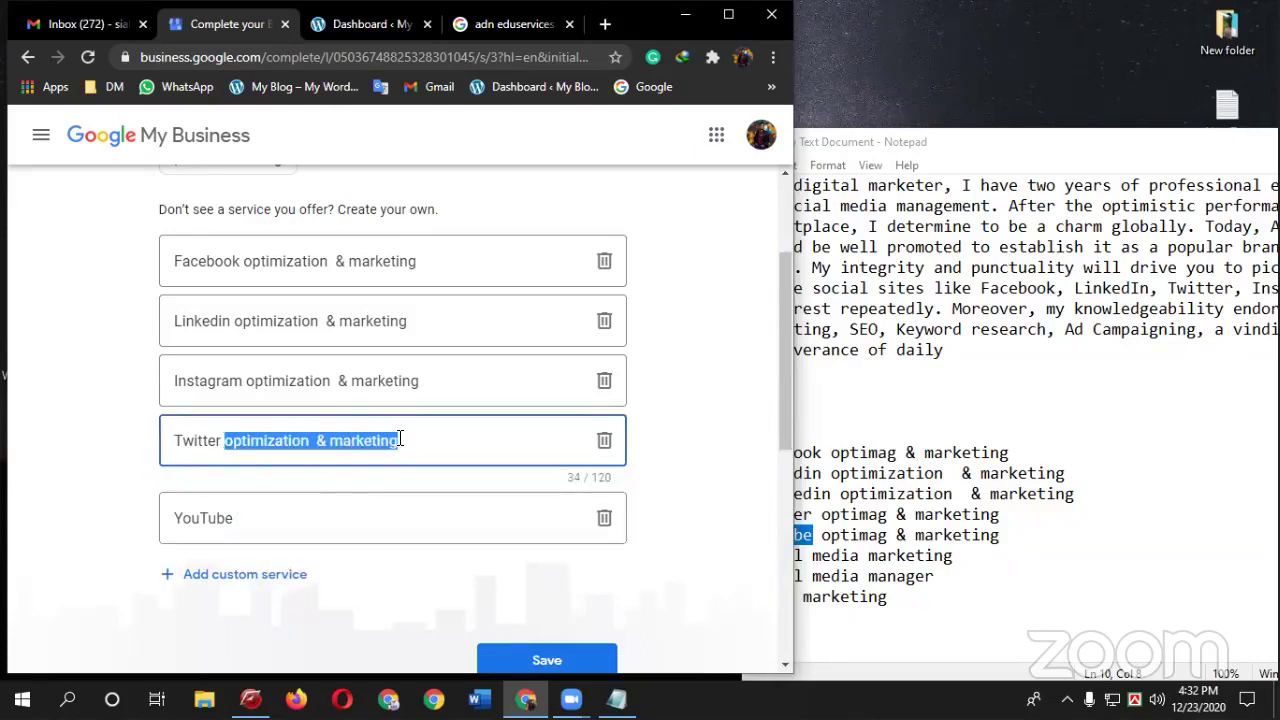
left_click(296, 525)
key("ctrl+v")
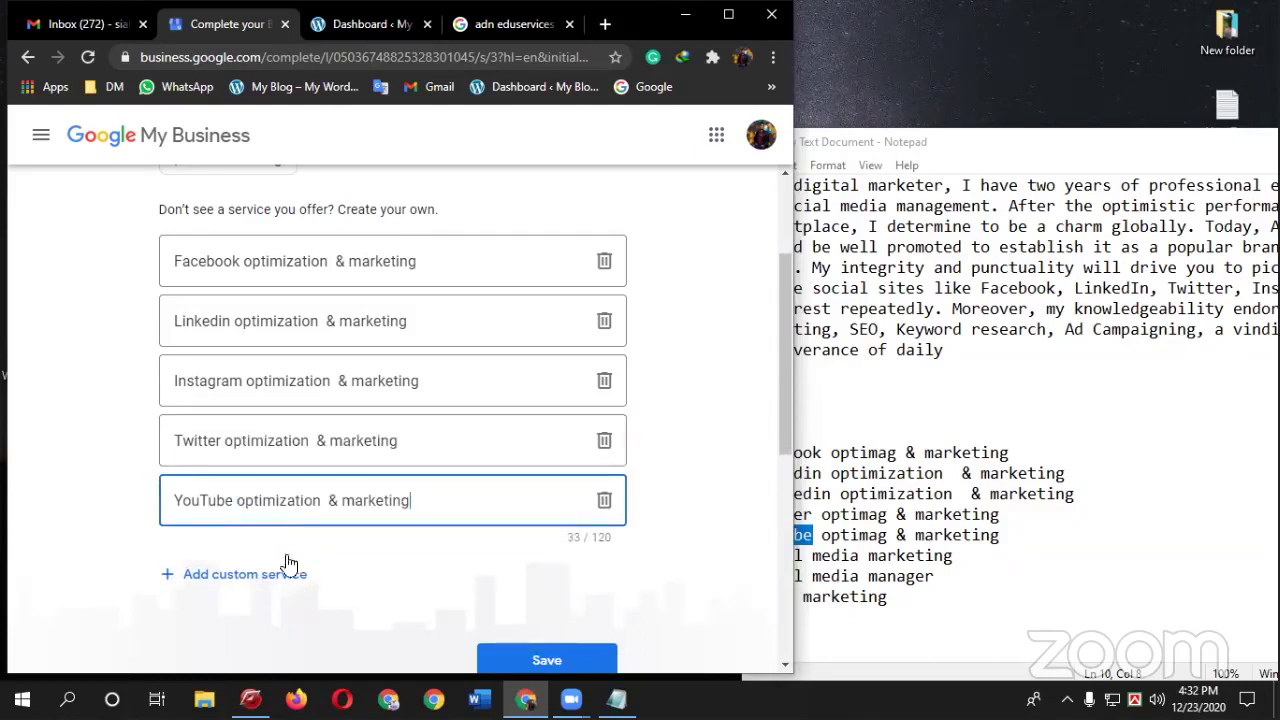
left_click(243, 572)
scroll(770, 525, "down", 2)
- Fill a custom service field with social media marketing copied from the notes
left_click(868, 513)
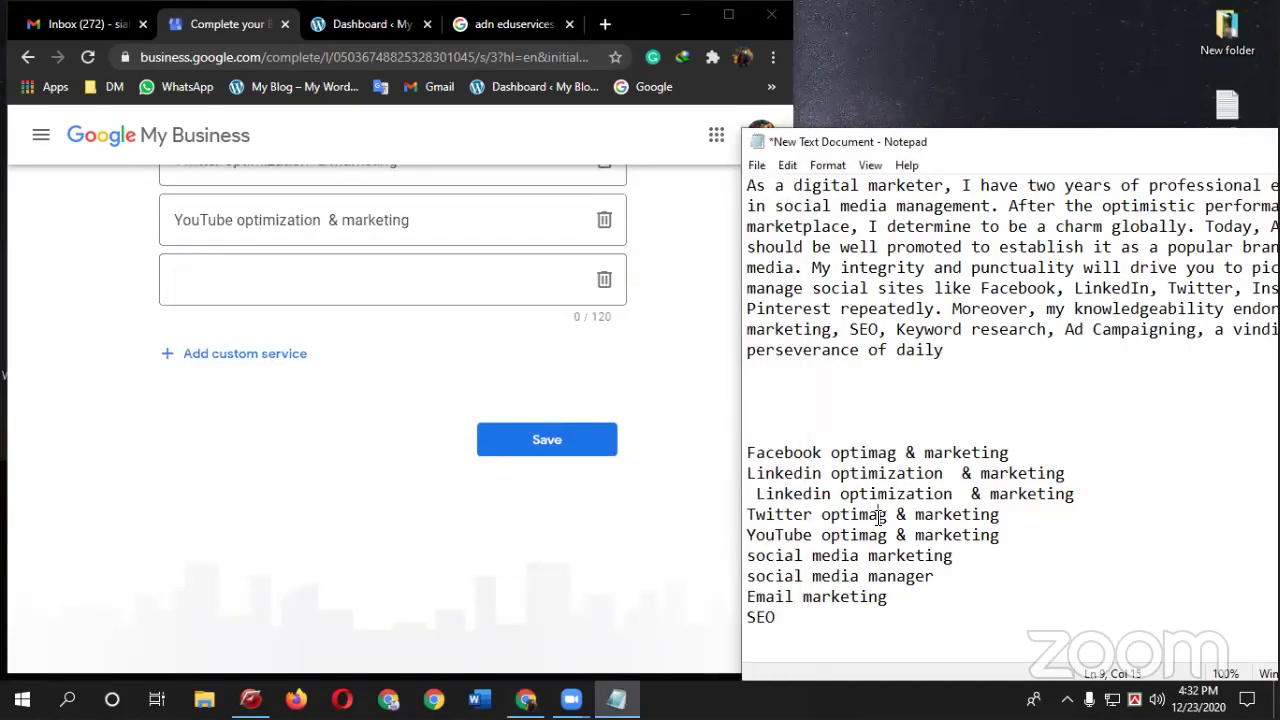
left_click(300, 276)
key("ctrl+v")
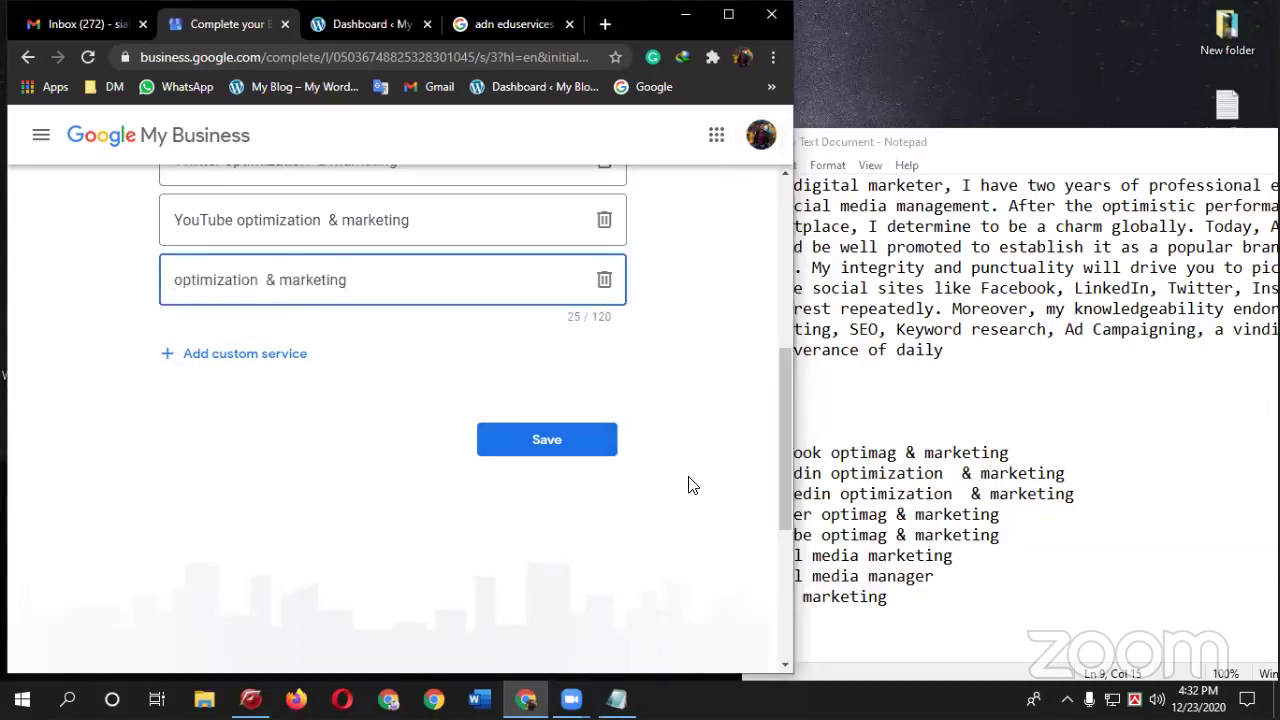
key("alt+Tab")
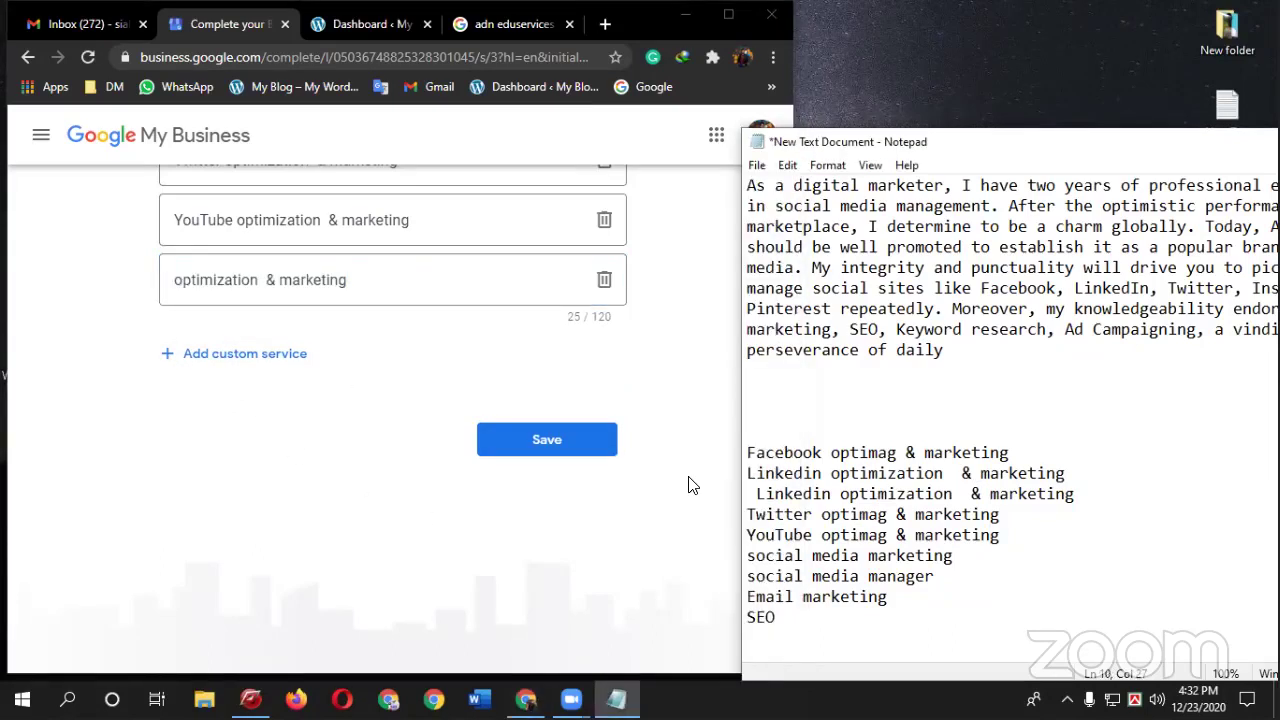
key("Down")
key("shift+Left")
key("shift+Left")
key("shift+Left")
key("shift+Left")
key("shift+Left")
key("shift+Left")
key("shift+Left")
key("shift+Left")
key("shift+Left")
key("shift+Left")
key("shift+Left")
key("shift+Left")
key("shift+Left")
key("shift+Left")
key("shift+Left")
key("shift+Left")
key("shift+Left")
key("shift+Left")
key("shift+Left")
key("shift+Left")
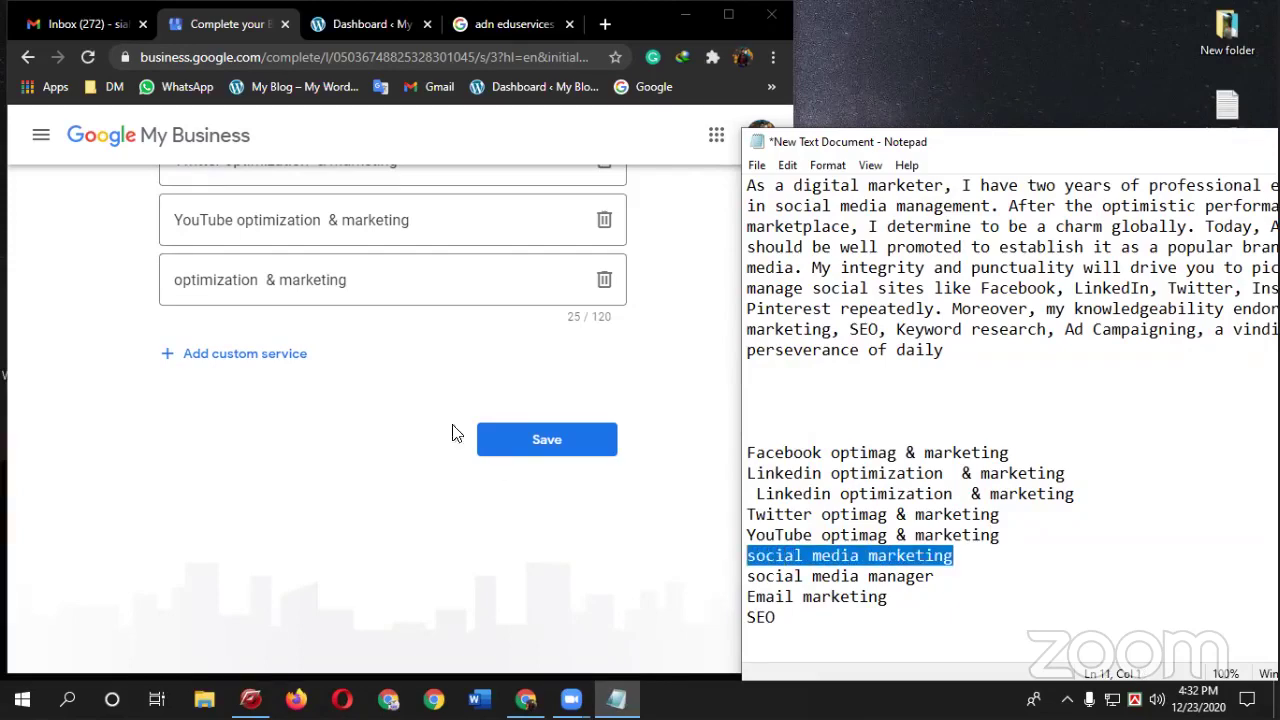
scroll(386, 306, "up", 1)
left_click(424, 372)
left_click_drag(424, 372, 77, 369)
type("social media marketing")
- Add social media manager as another custom service
left_click(980, 535)
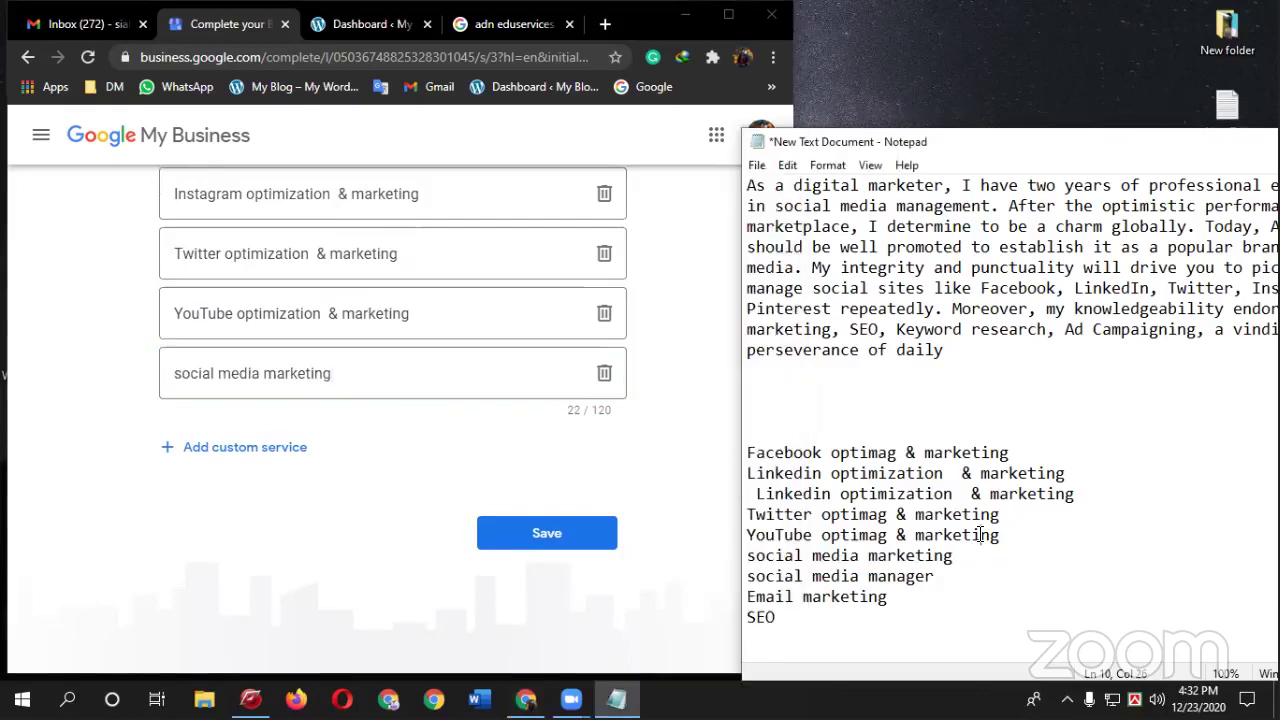
key("Down")
key("Down")
key("shift+Left")
key("shift+Left")
key("shift+Left")
key("shift+Left")
key("shift+Left")
key("shift+Left")
key("shift+Left")
key("shift+Left")
key("shift+Left")
key("shift+Left")
key("shift+Left")
key("shift+Left")
key("shift+Left")
key("shift+Left")
key("shift+Left")
key("shift+Left")
key("shift+Left")
key("shift+Left")
key("shift+Left")
key("shift+Left")
key("ctrl+c")
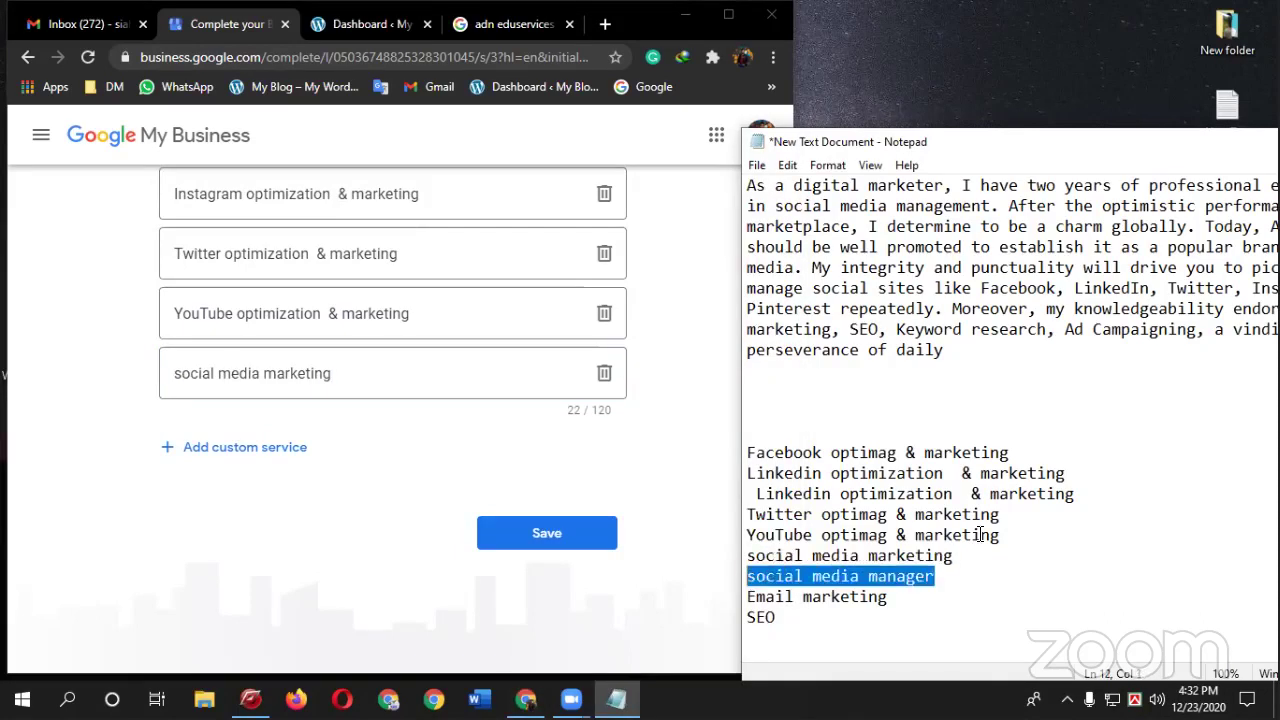
left_click(313, 447)
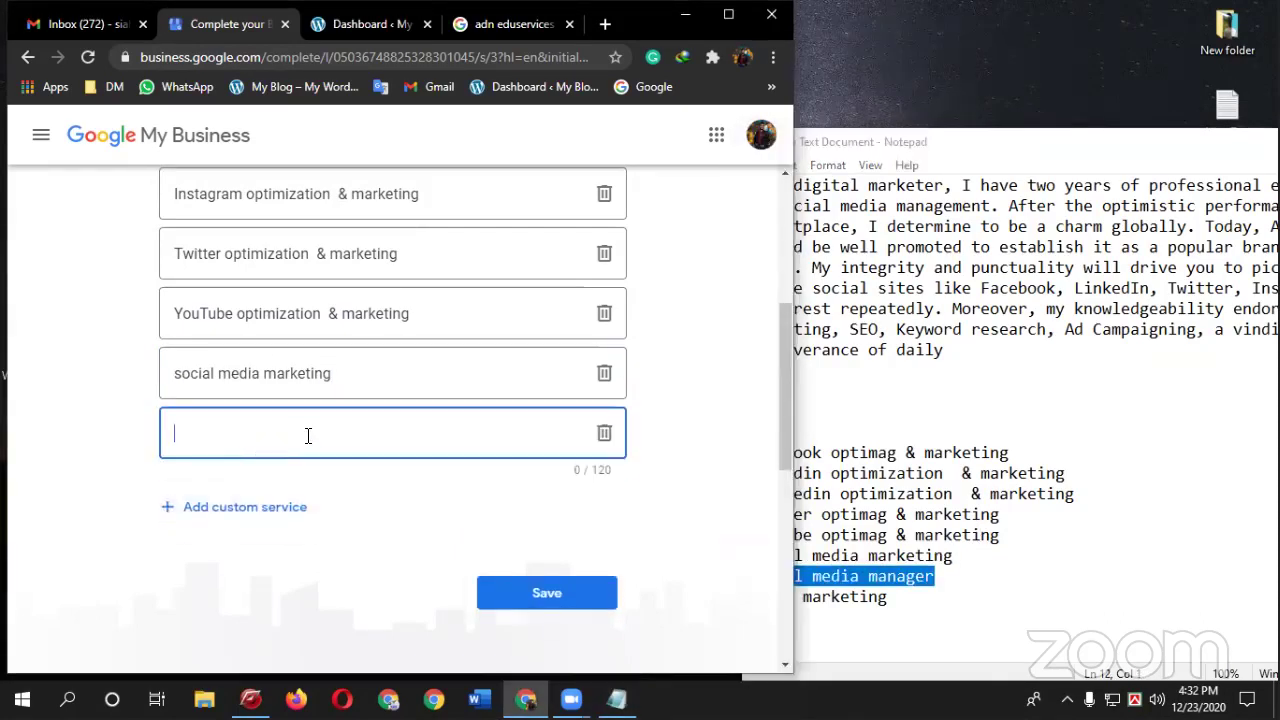
key("ctrl+v")
- Add SEO as another custom service
left_click(958, 531)
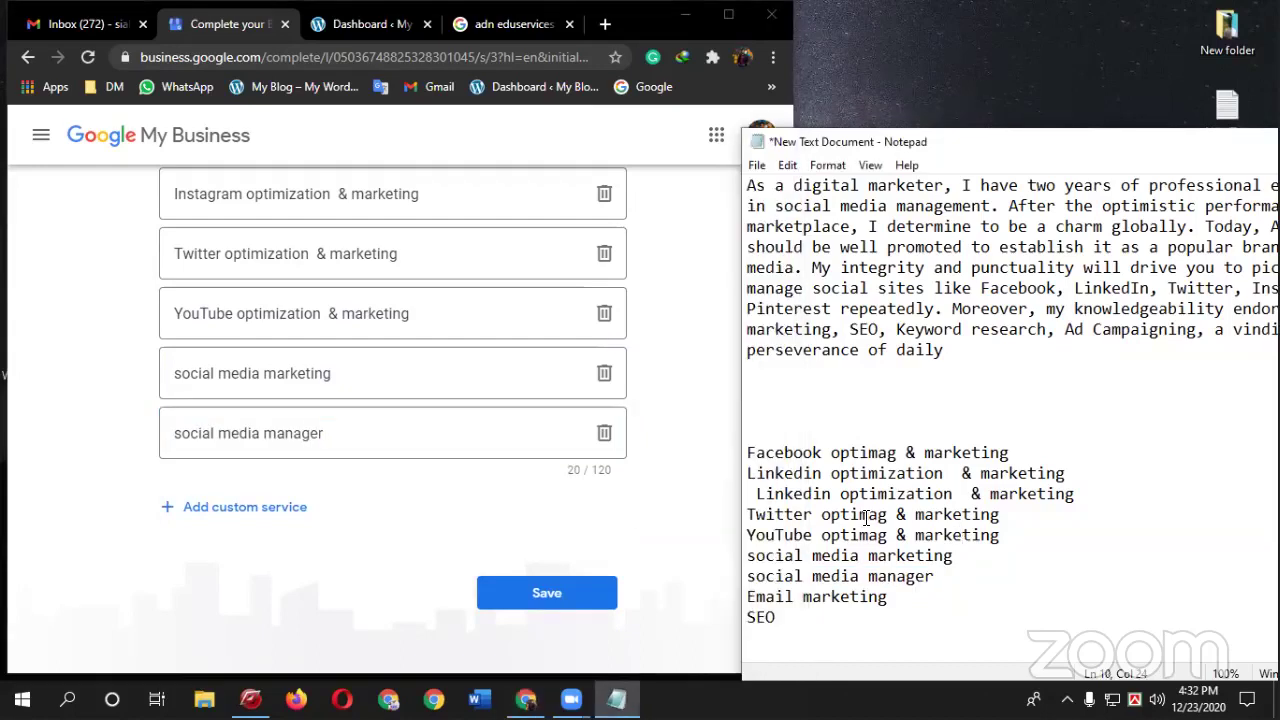
key("Up")
key("Up")
key("End")
double_click(772, 621)
key("ctrl+c")
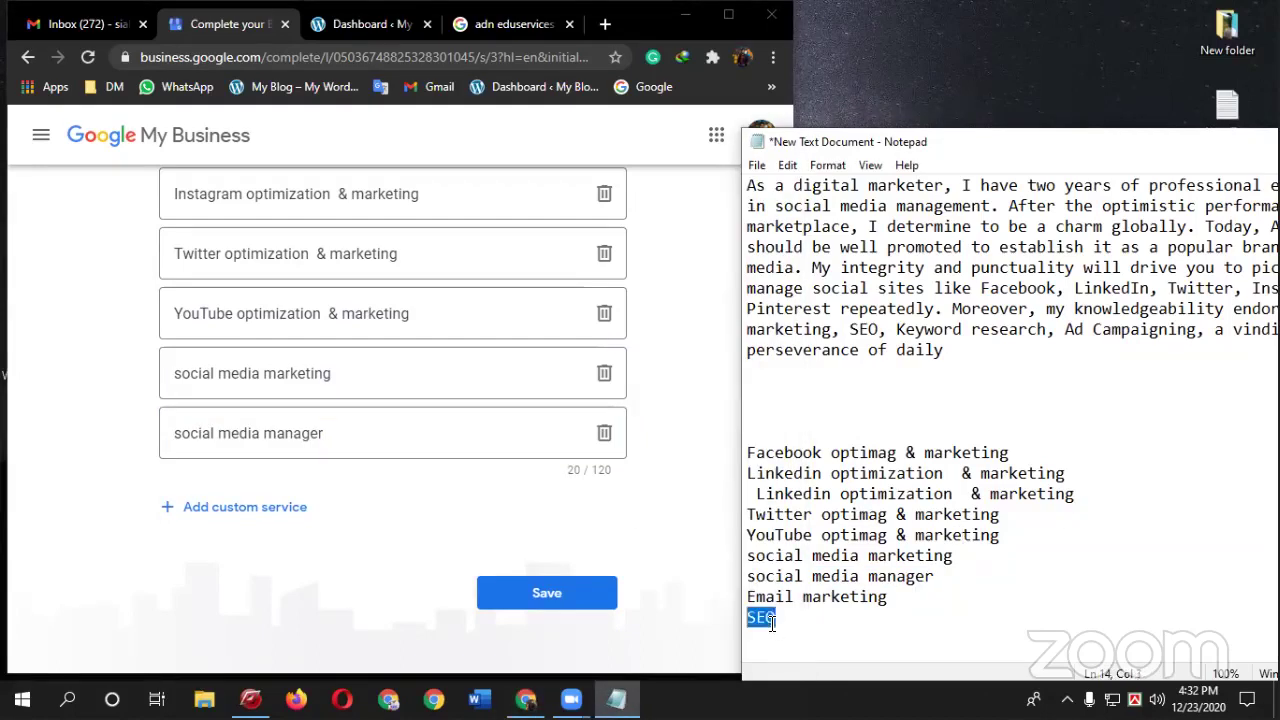
left_click(290, 507)
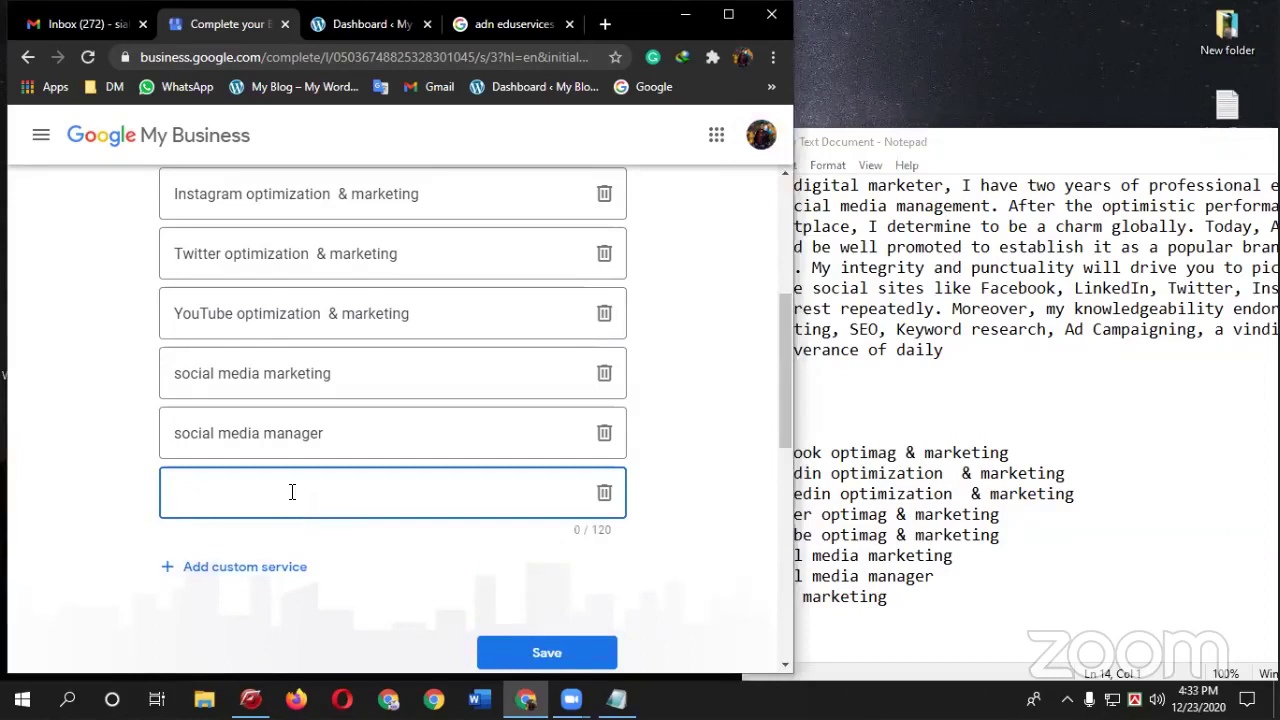
key("ctrl+v")
- Add an Email marketing service and save the custom services list
left_click(274, 567)
type("E")
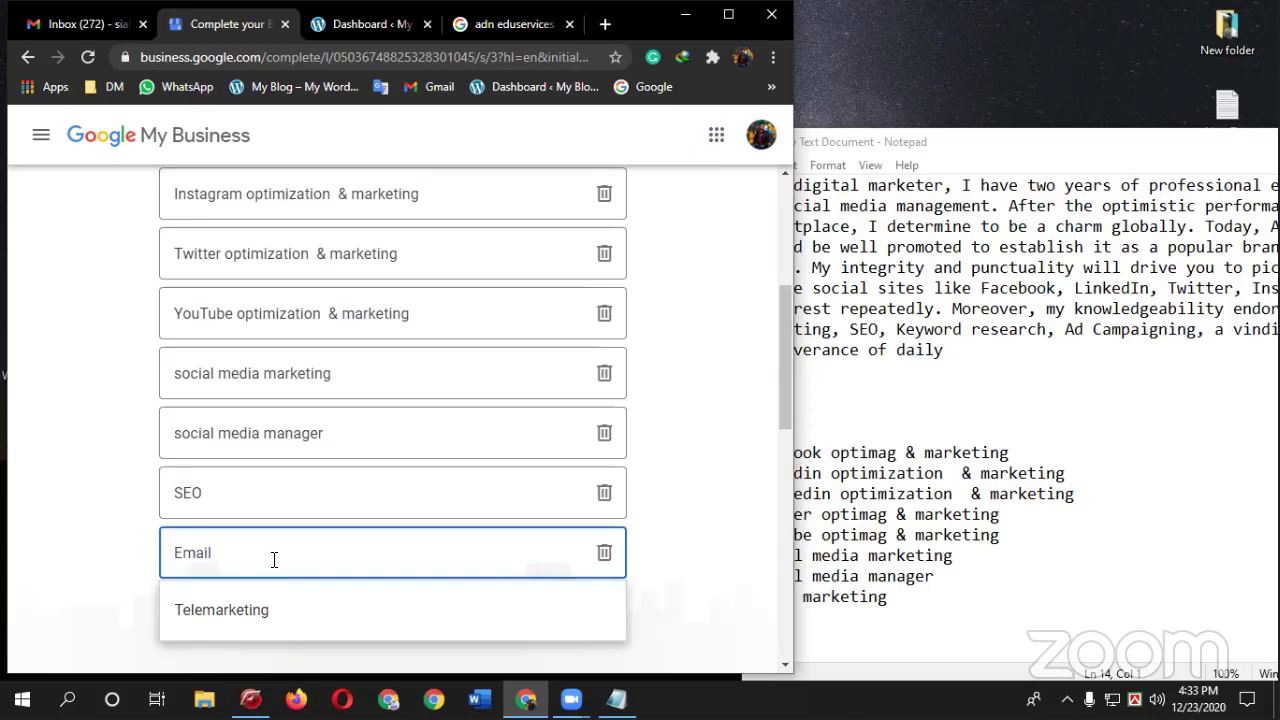
type("mail marketin")
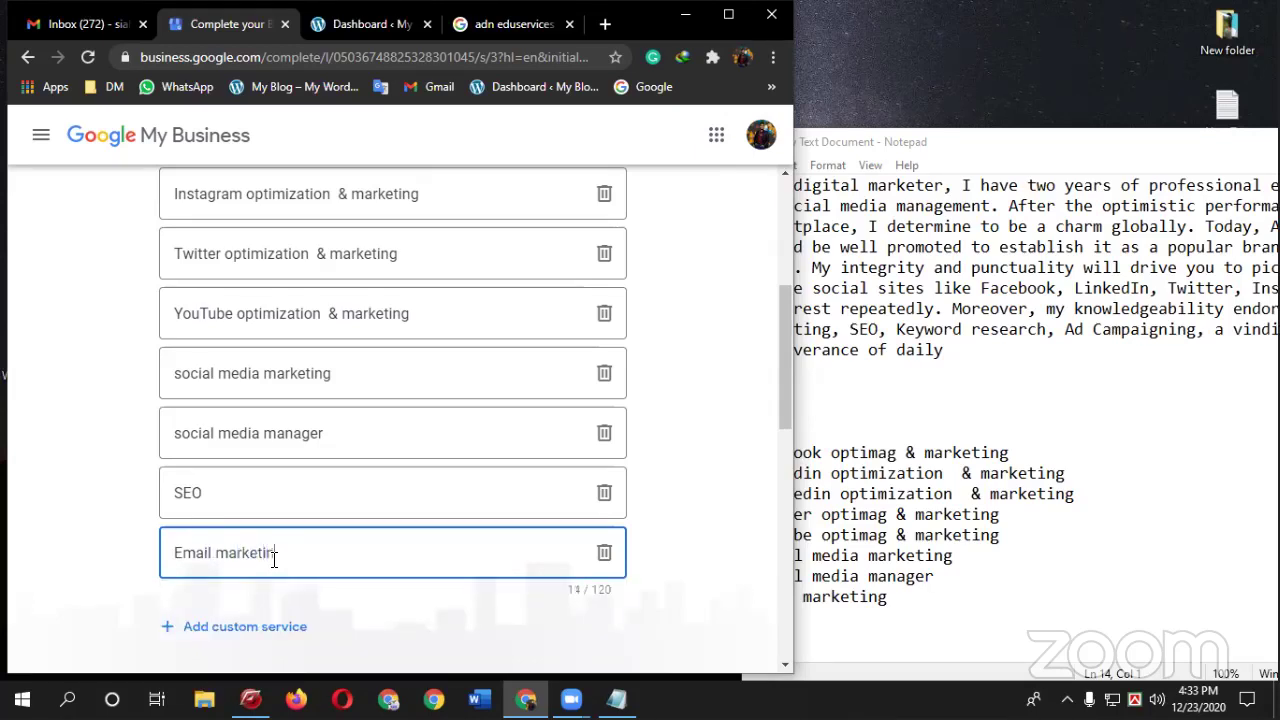
scroll(528, 514, "down", 2)
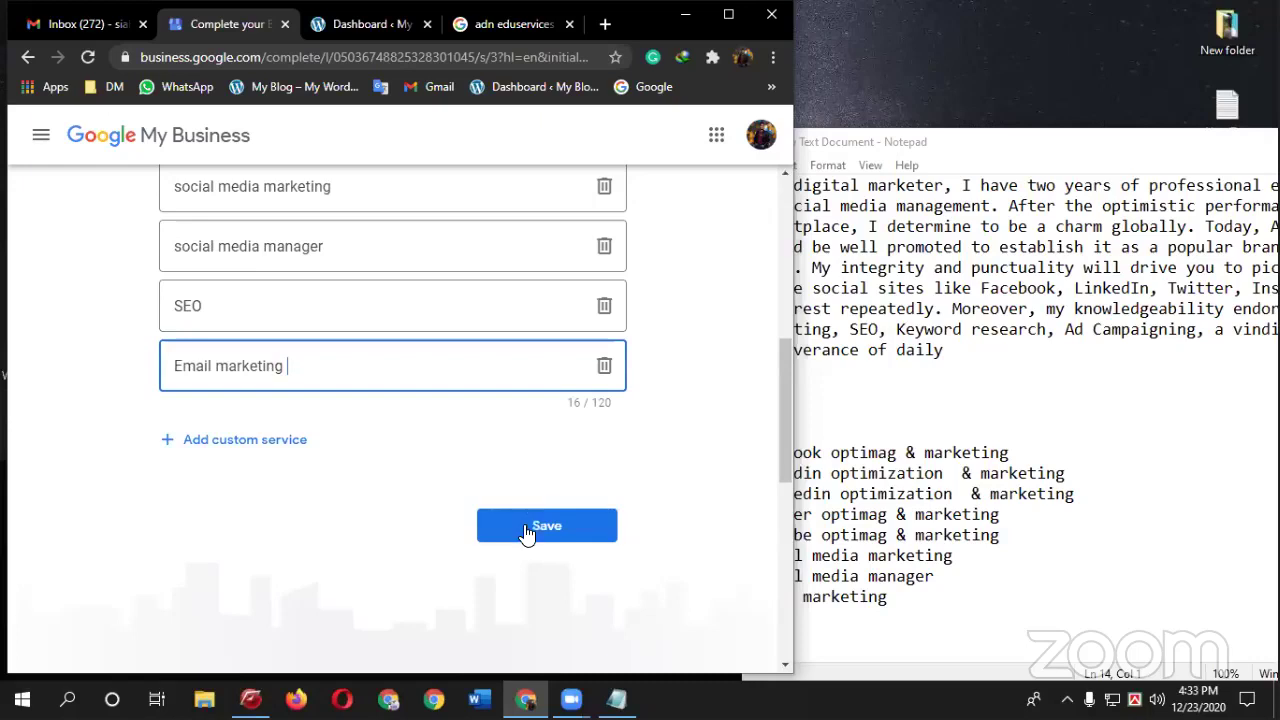
left_click(523, 530)
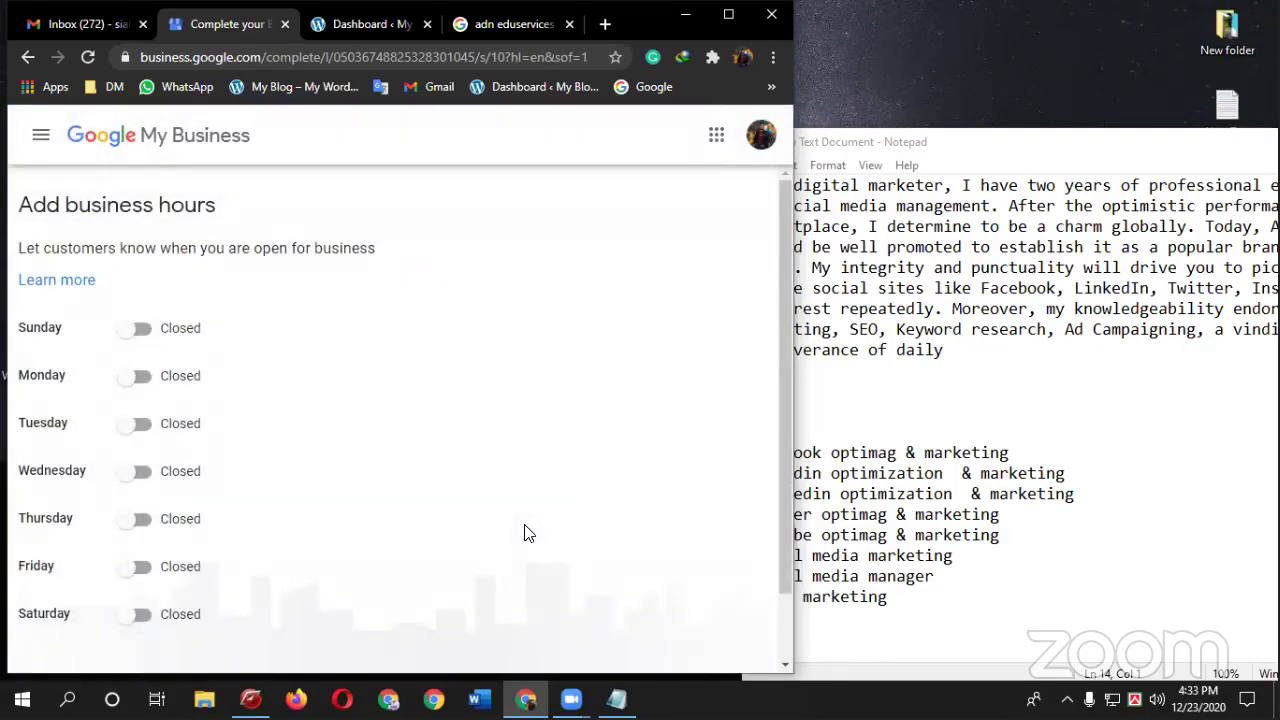
- Maximize the browser and set Monday, Tuesday and Wednesday open 24 hours
left_click(728, 14)
left_click(380, 369)
left_click(486, 369)
left_click(490, 404)
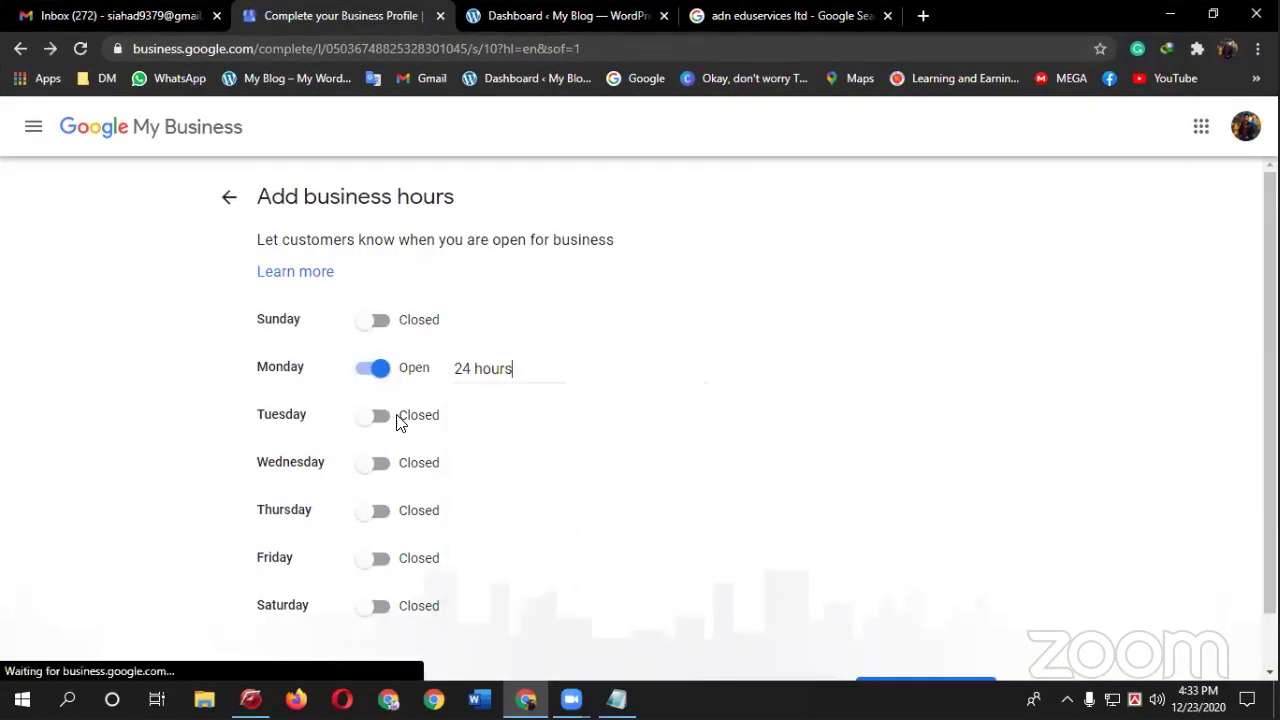
left_click(382, 418)
left_click(503, 424)
left_click(506, 452)
left_click(378, 464)
left_click(503, 463)
left_click(515, 505)
- Set Thursday, Friday and Saturday open 24 hours and save the business hours
left_click(385, 514)
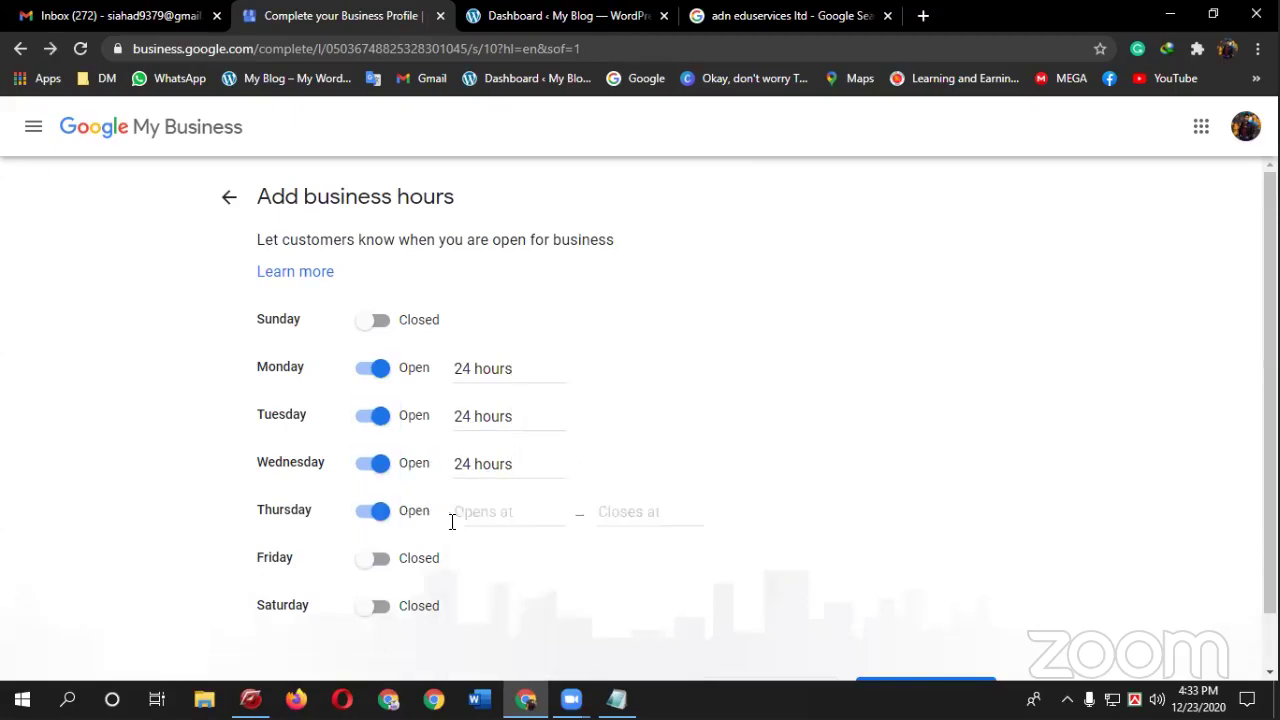
left_click(518, 518)
left_click(522, 545)
left_click(372, 561)
left_click(449, 568)
left_click(490, 600)
left_click(380, 607)
left_click(505, 607)
left_click(517, 648)
scroll(594, 490, "down", 1)
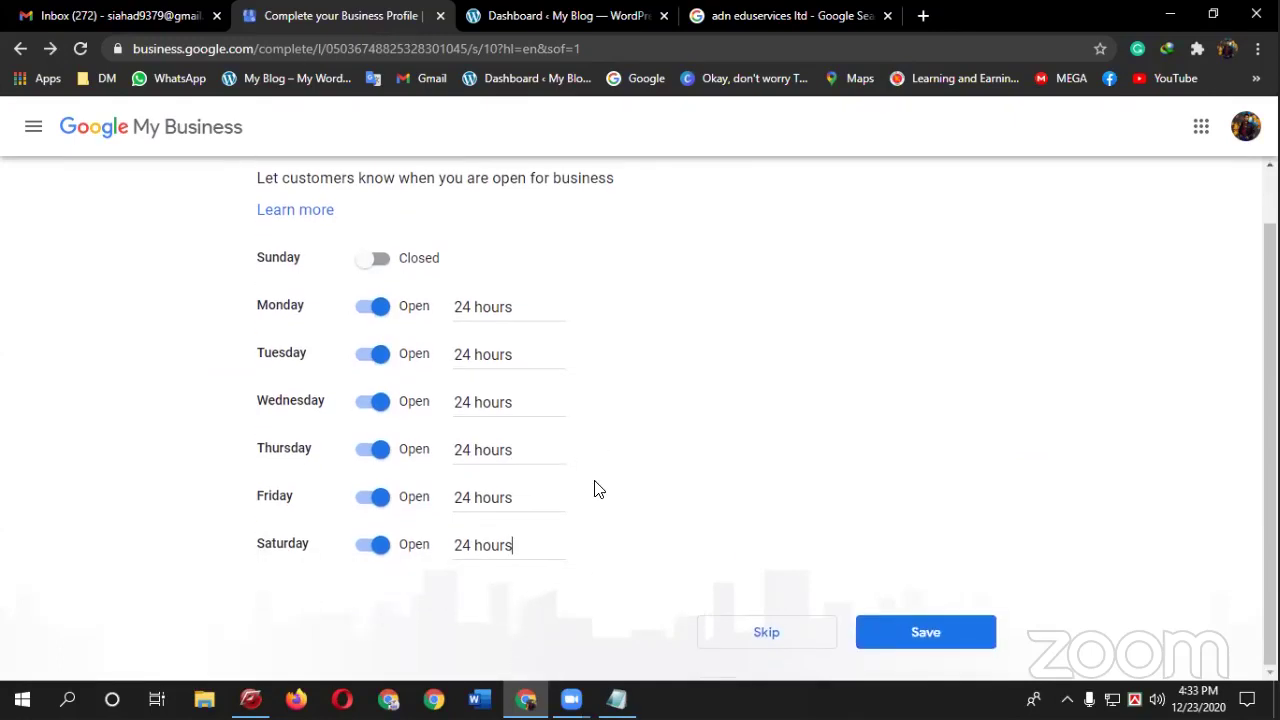
left_click(965, 634)
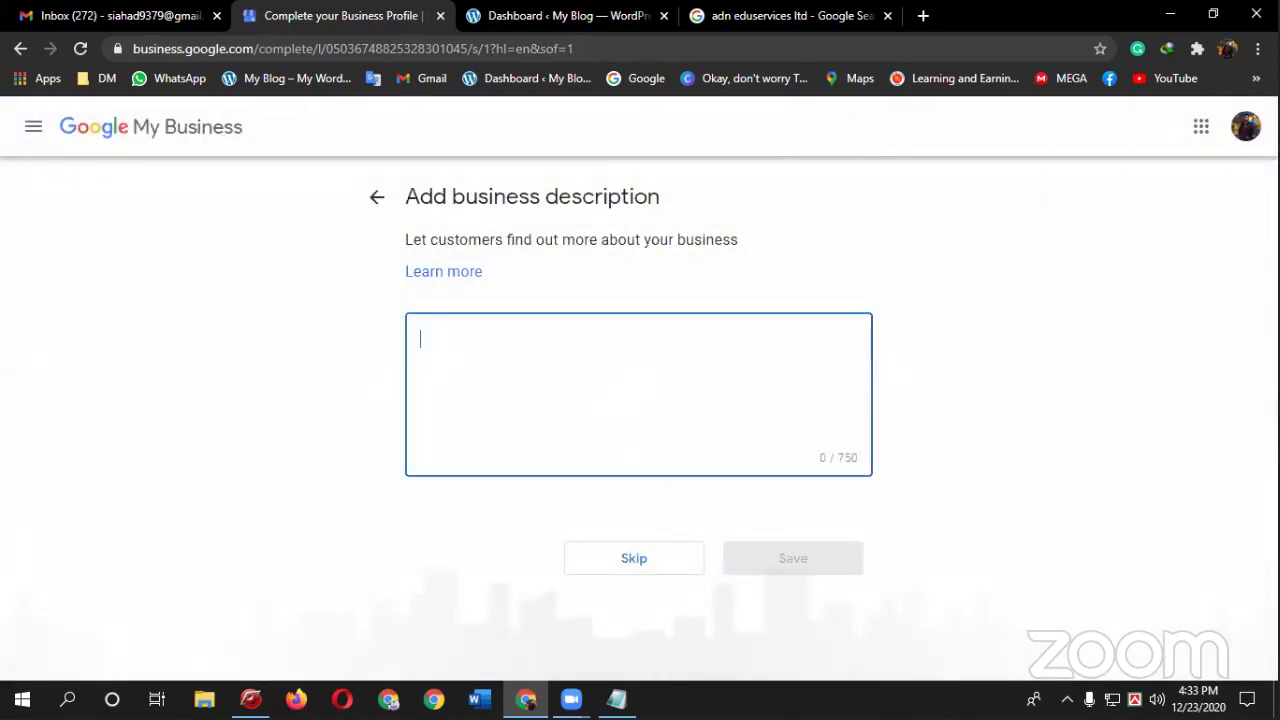
- Paste the 599-character digital-marketer bio from the notes as the description and submit it
left_click(616, 699)
left_click_drag(944, 350, 672, 164)
key("ctrl+c")
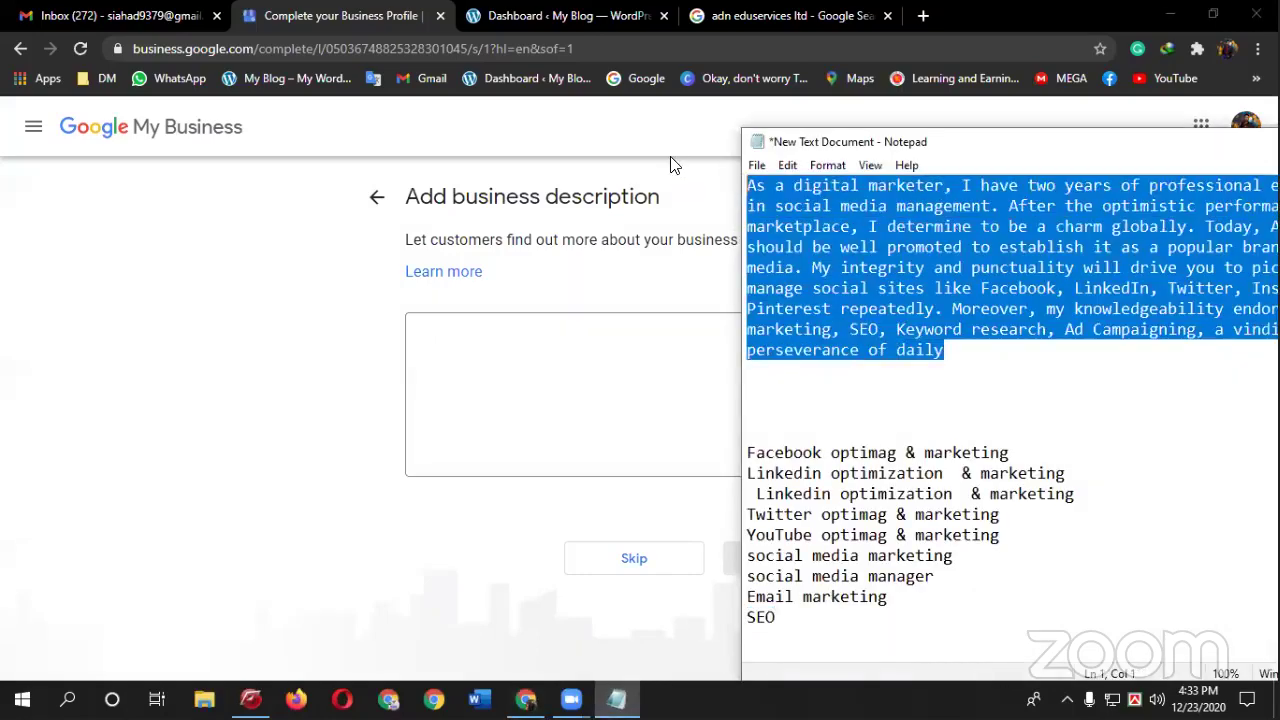
left_click(486, 400)
key("ctrl+v")
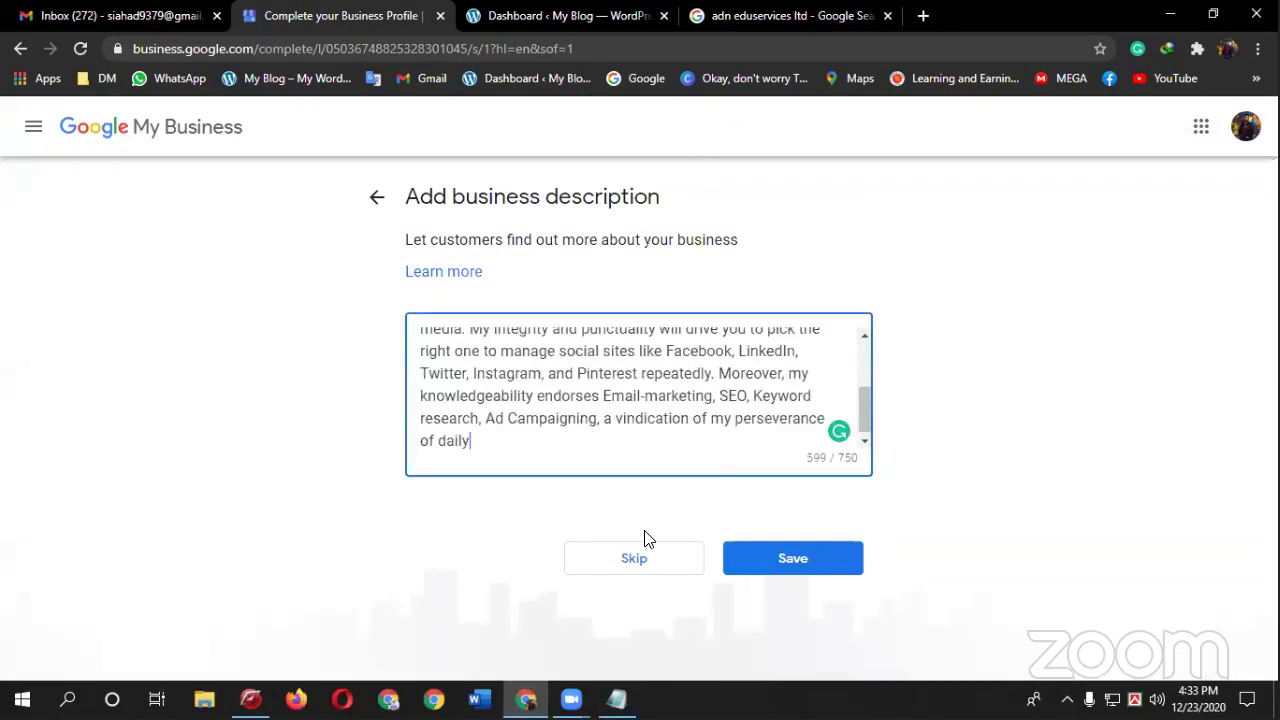
mouse_move(628, 375)
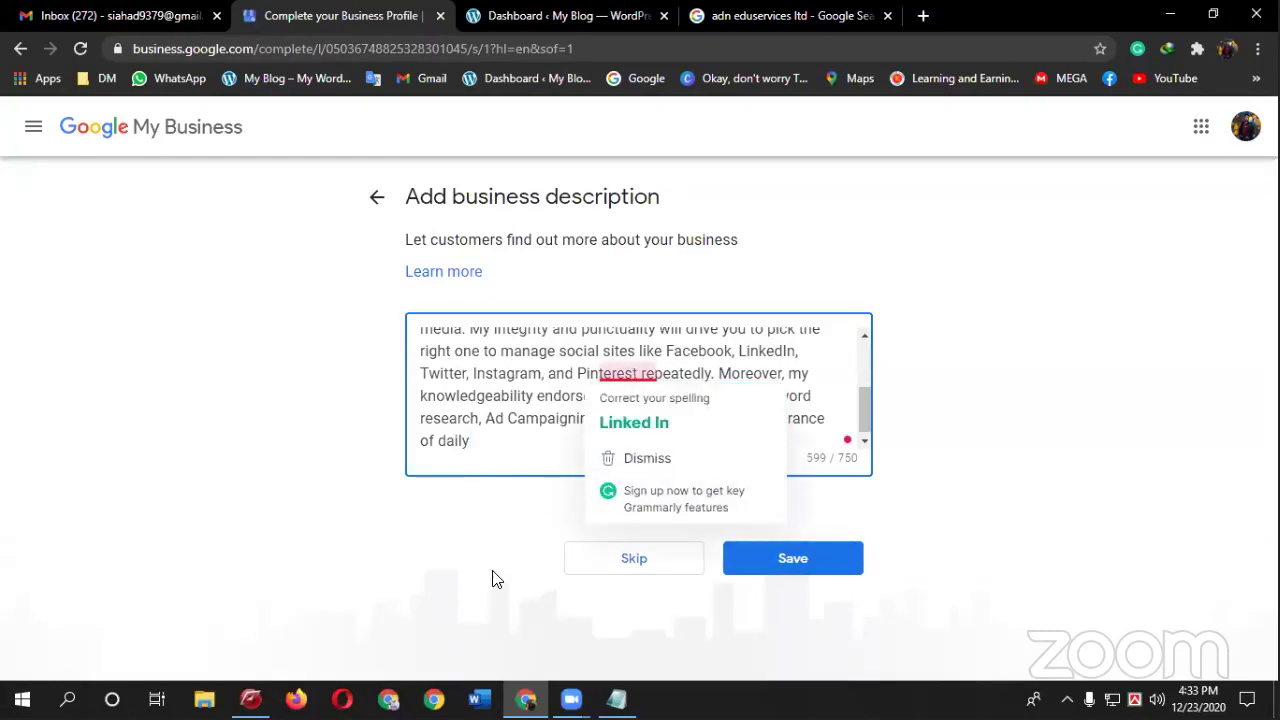
key("Tab")
key("Tab")
key("Return")
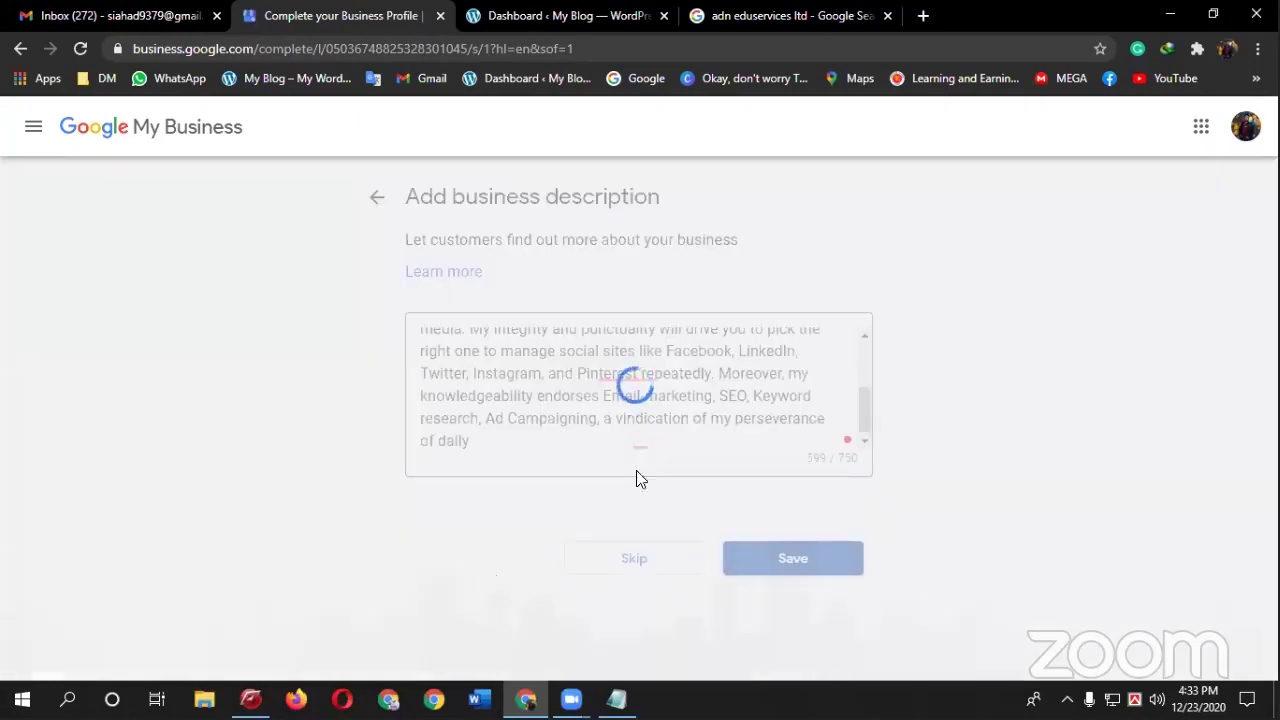
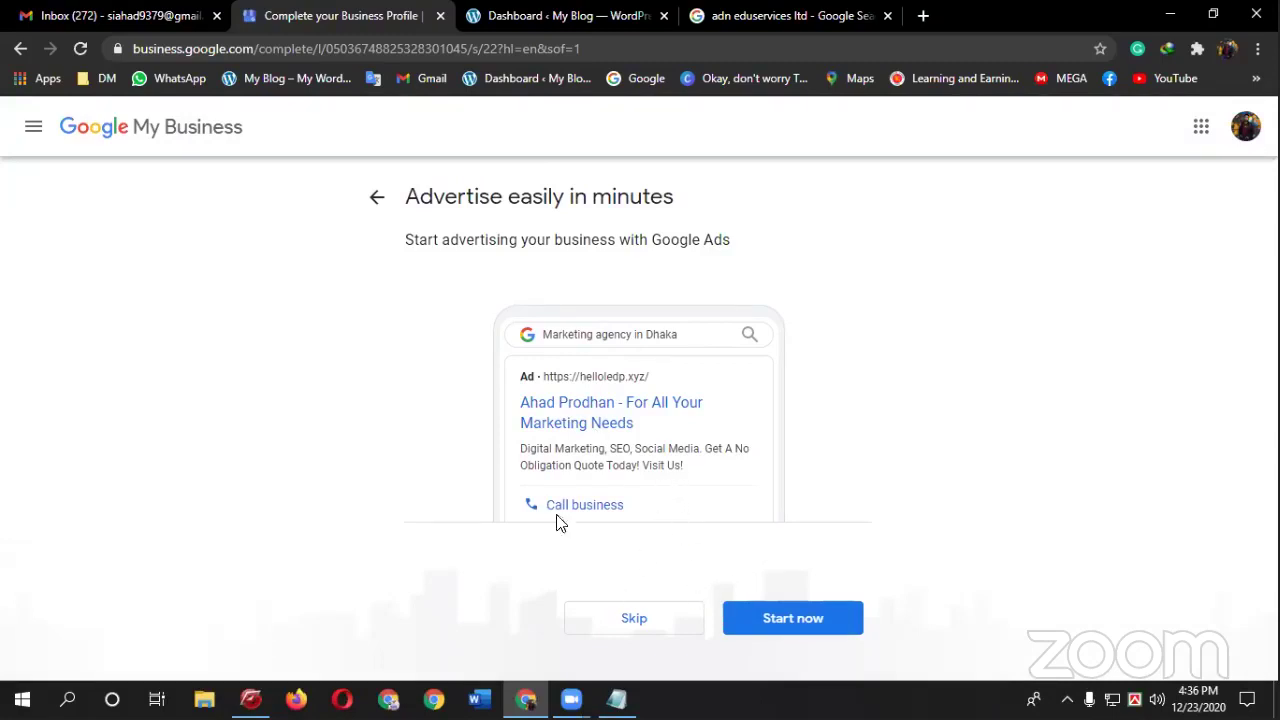
- Return to the add-photos step and start adding another photo from the computer
left_click(363, 204)
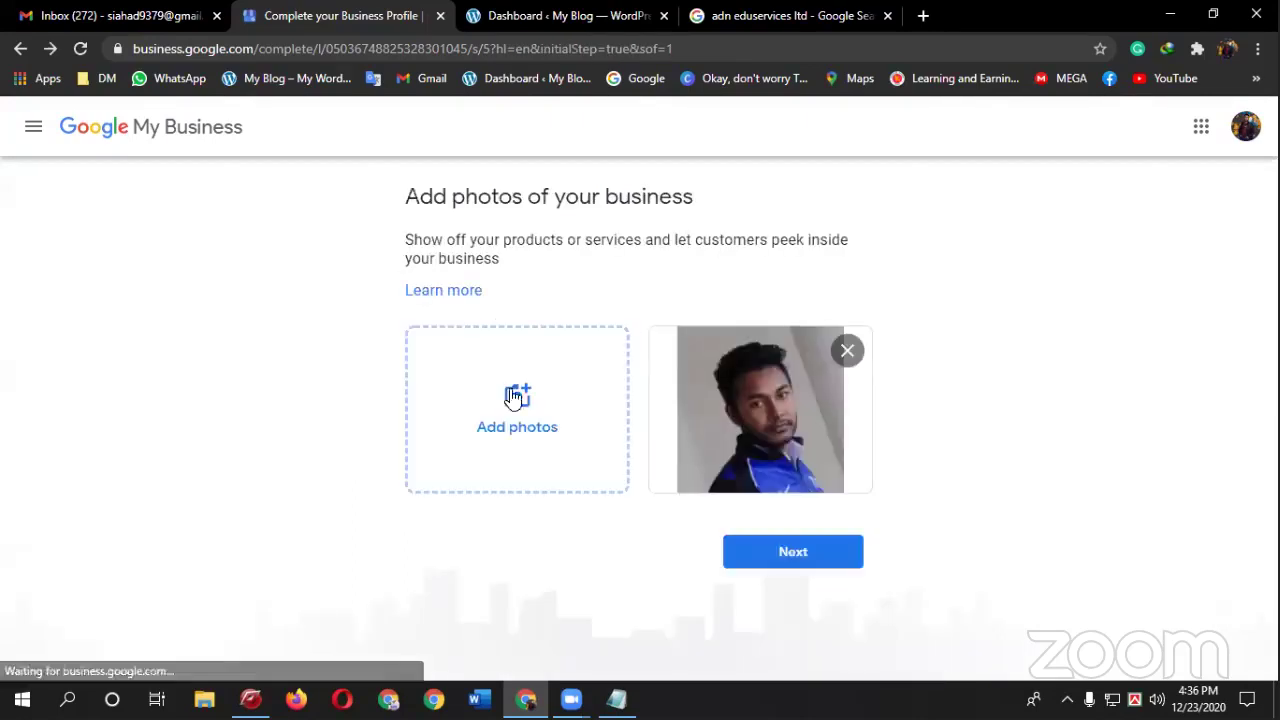
left_click(536, 433)
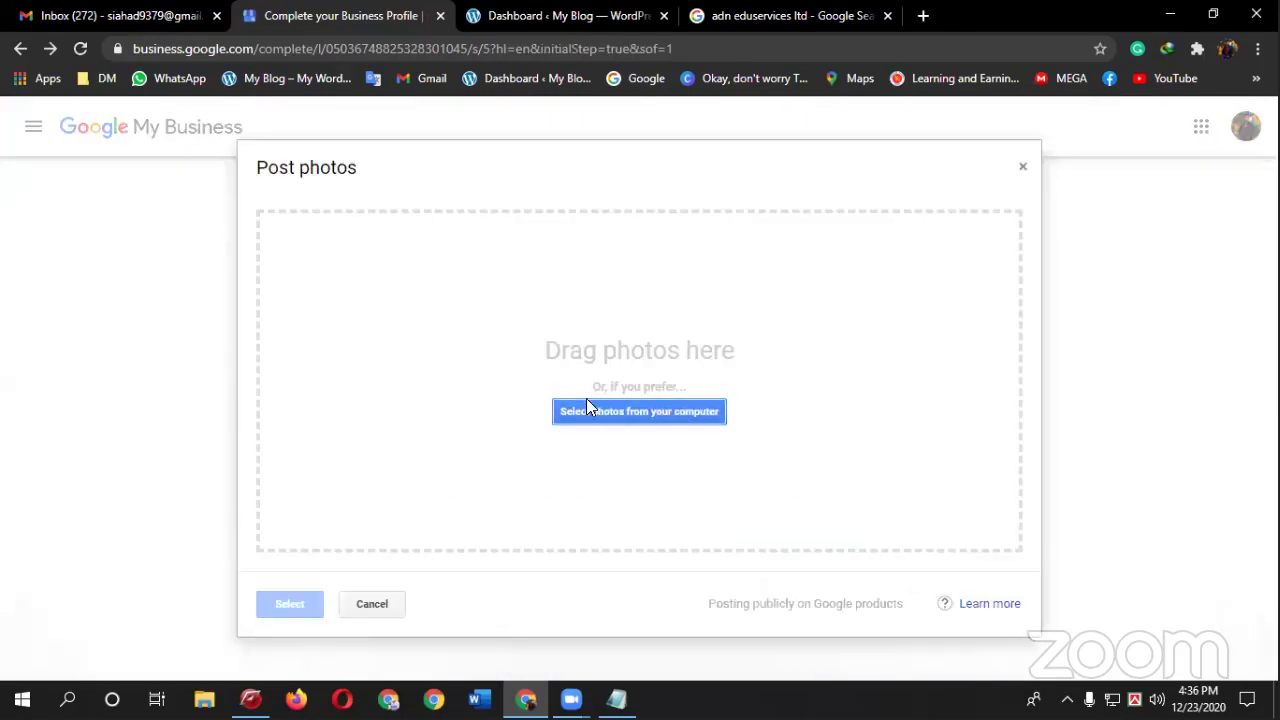
left_click(615, 412)
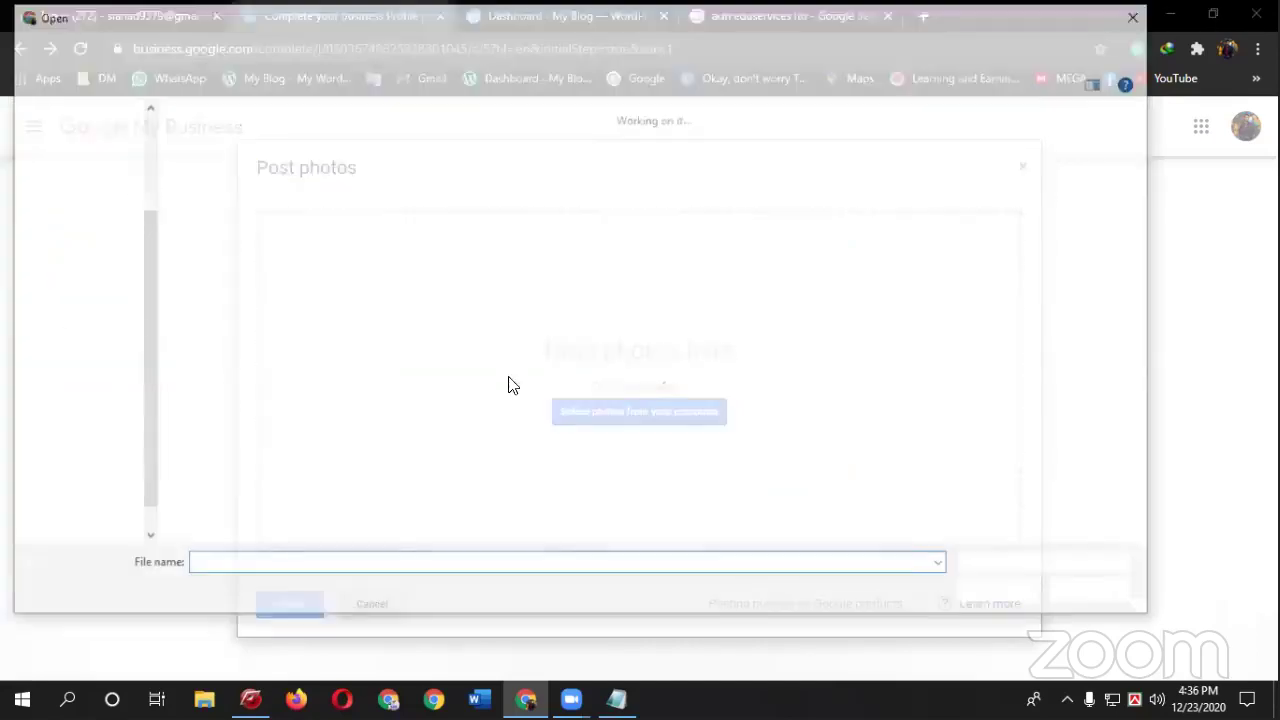
scroll(650, 441, "down", 2)
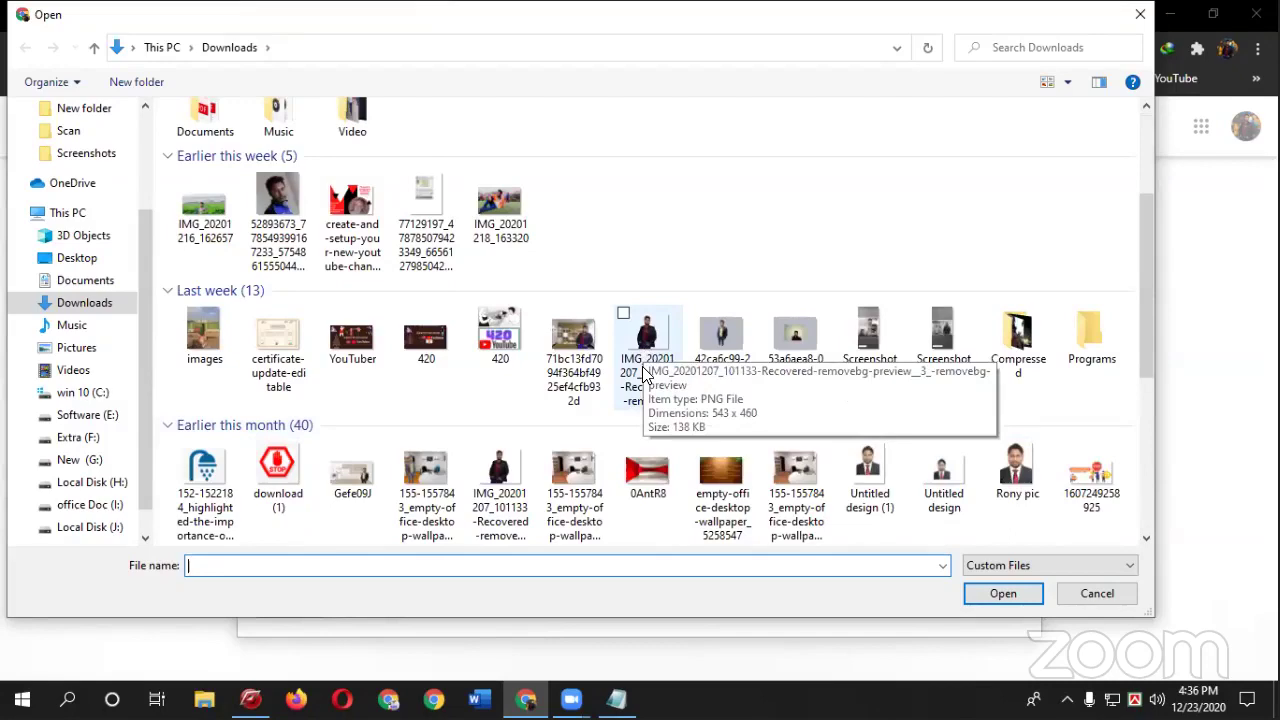
scroll(643, 372, "down", 4)
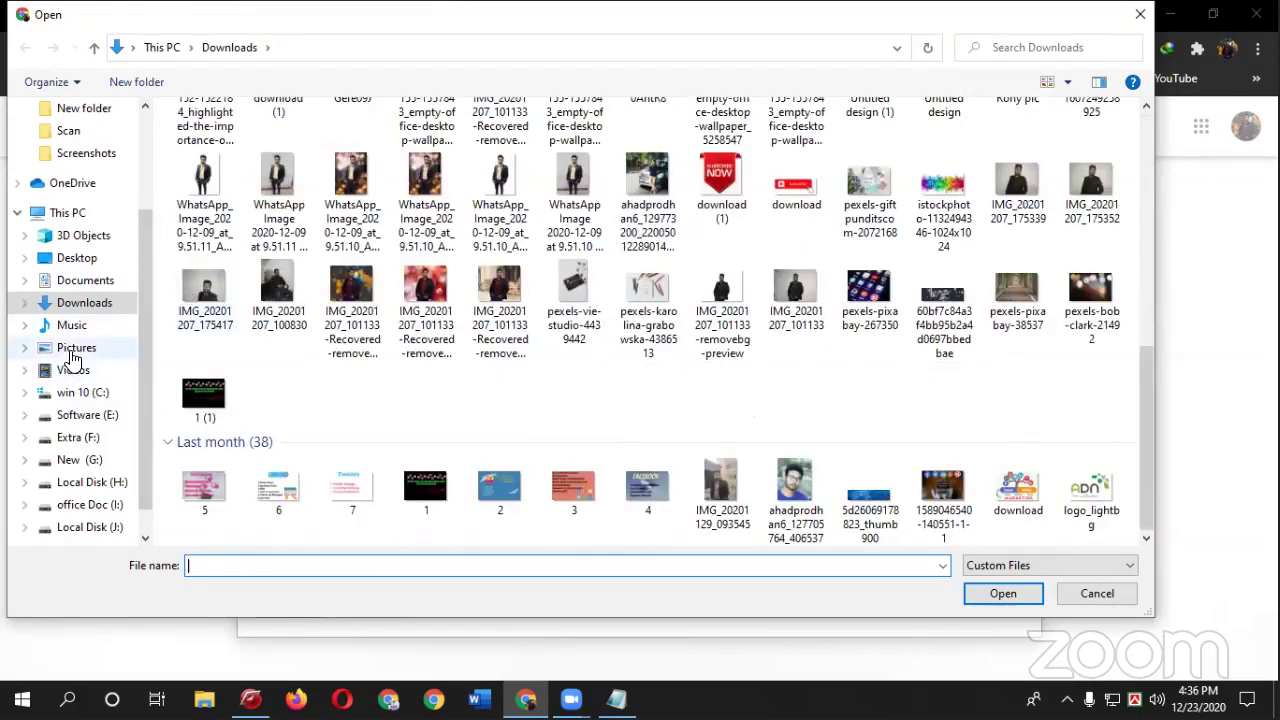
- Browse Pictures and the Extra (F:) drive image folder, then close the picker and upload window without adding a photo
left_click(72, 350)
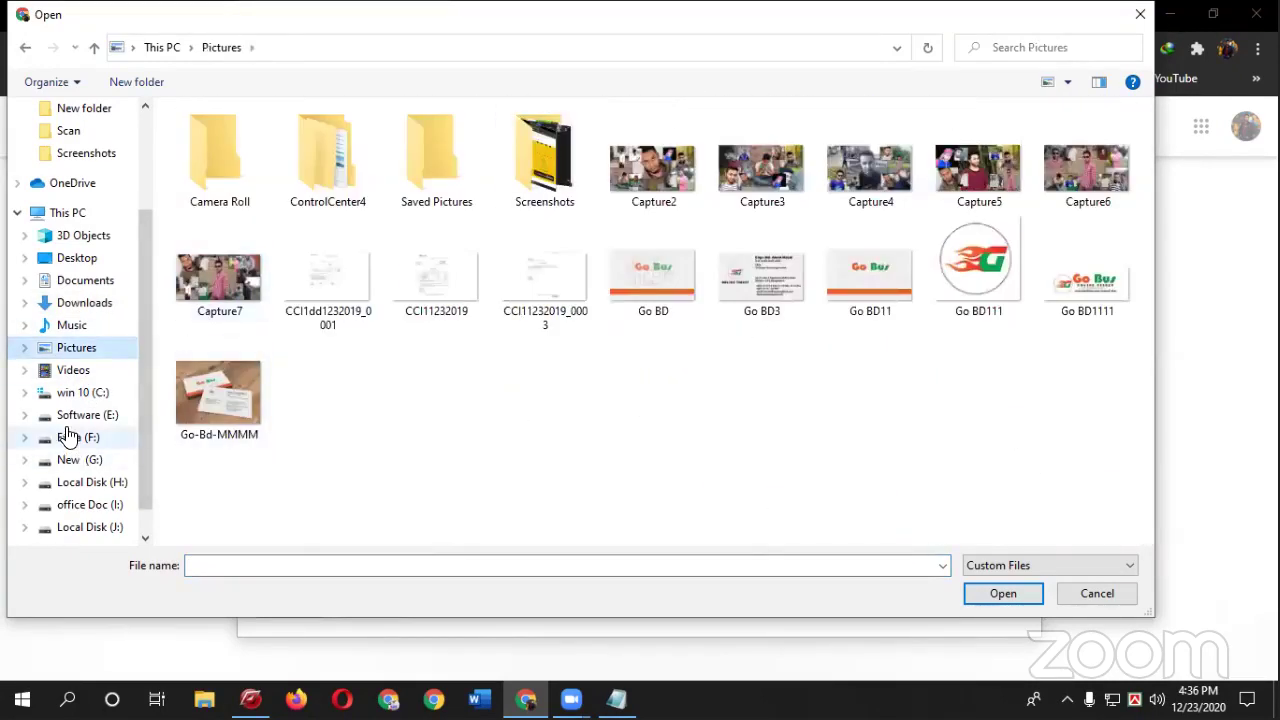
left_click(68, 437)
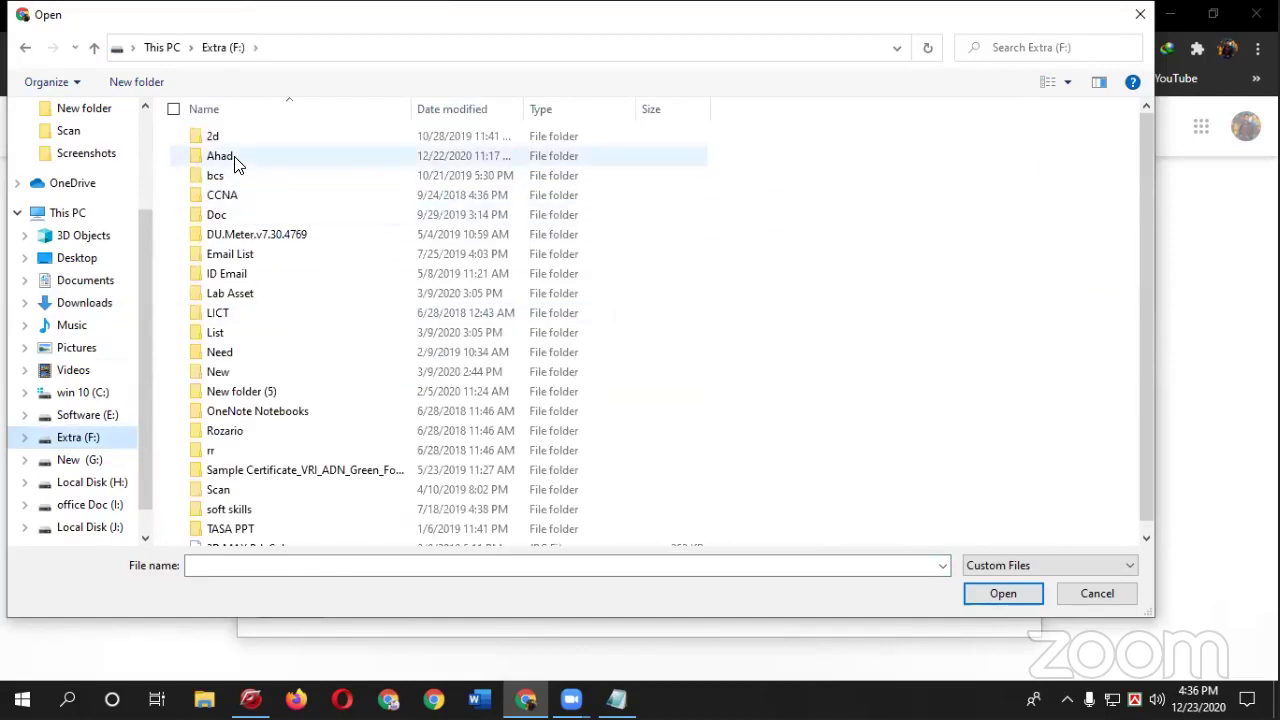
double_click(222, 157)
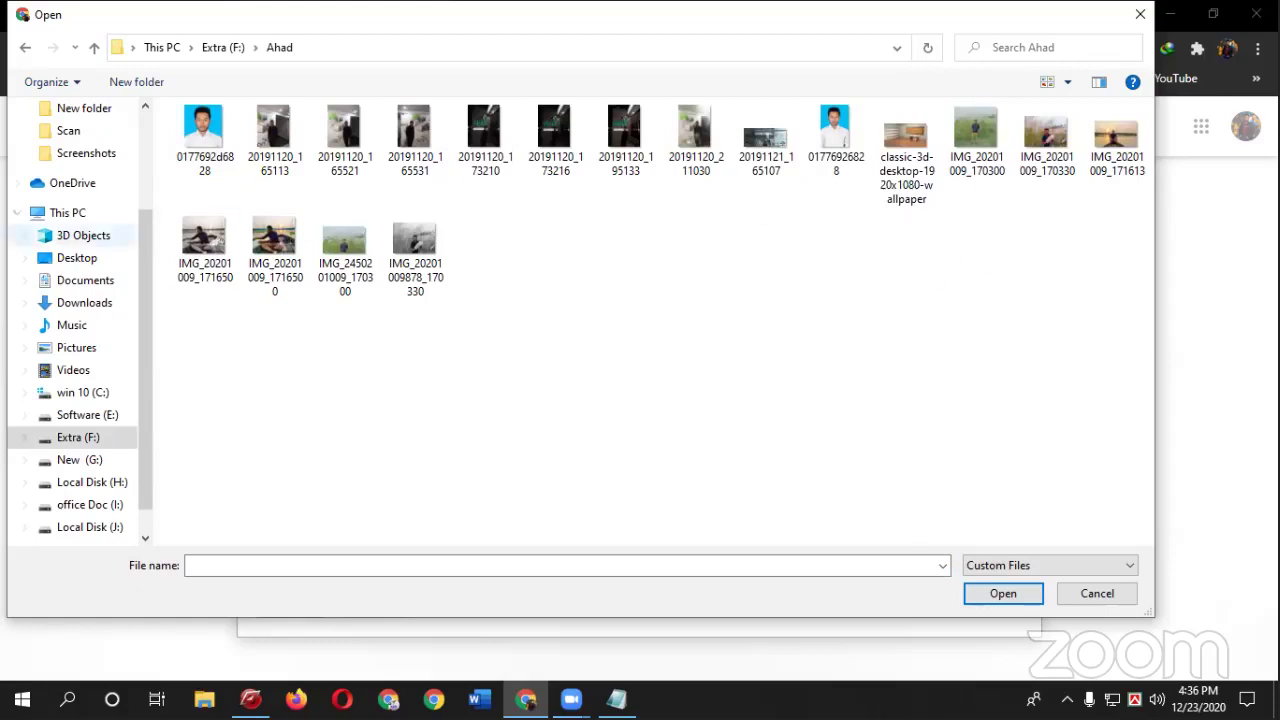
left_click(25, 47)
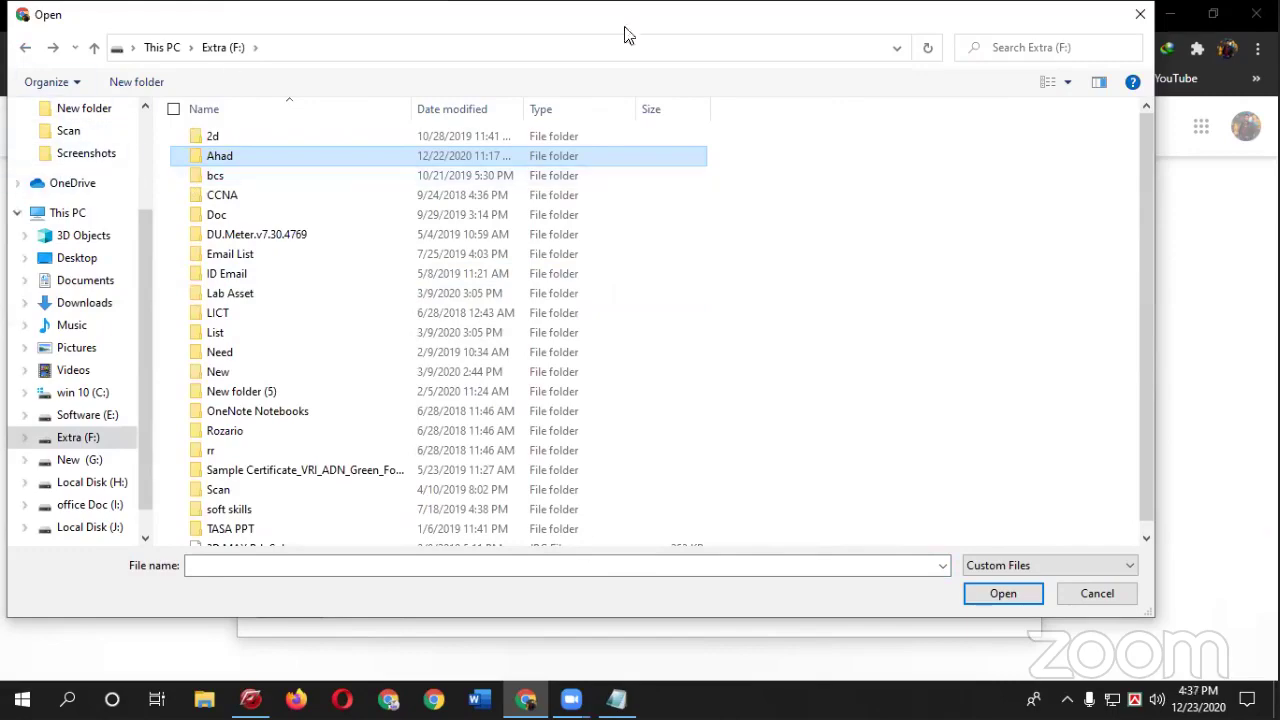
left_click(1141, 17)
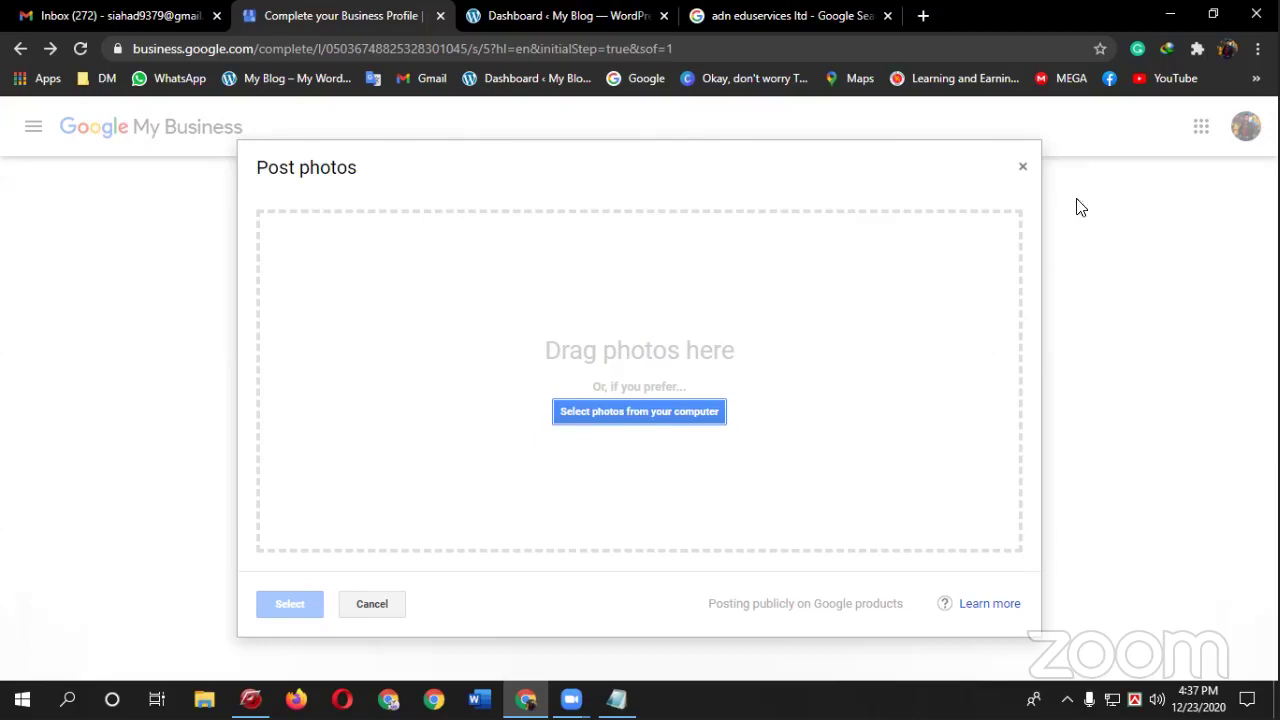
left_click(1021, 170)
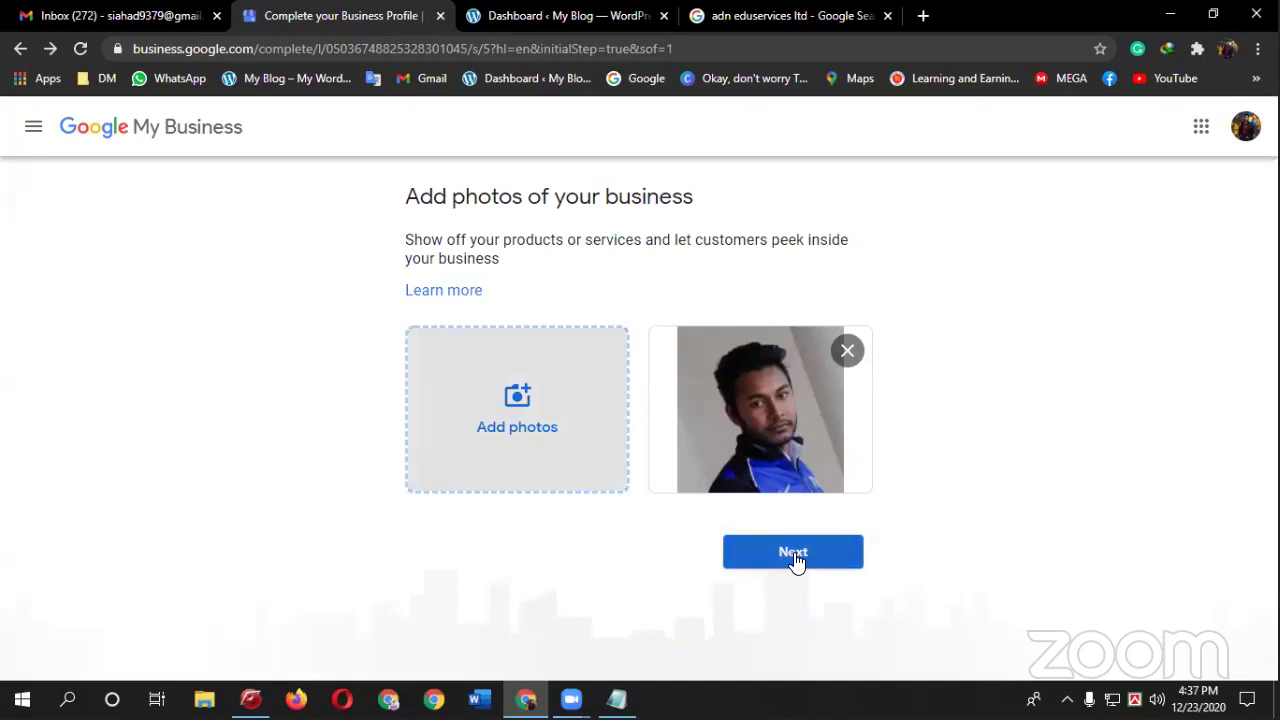
- Finish the remaining setup steps, skipping Google Ads, and accept the welcome message to reach the dashboard
left_click(795, 557)
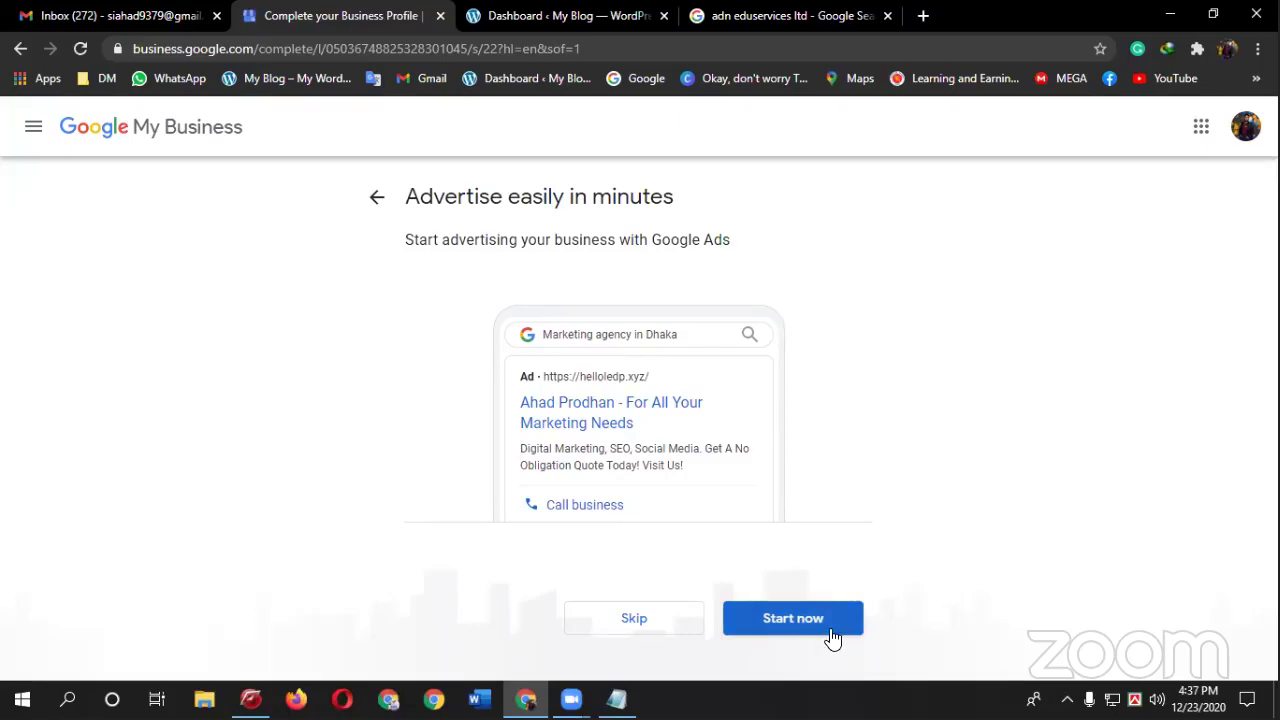
left_click(617, 621)
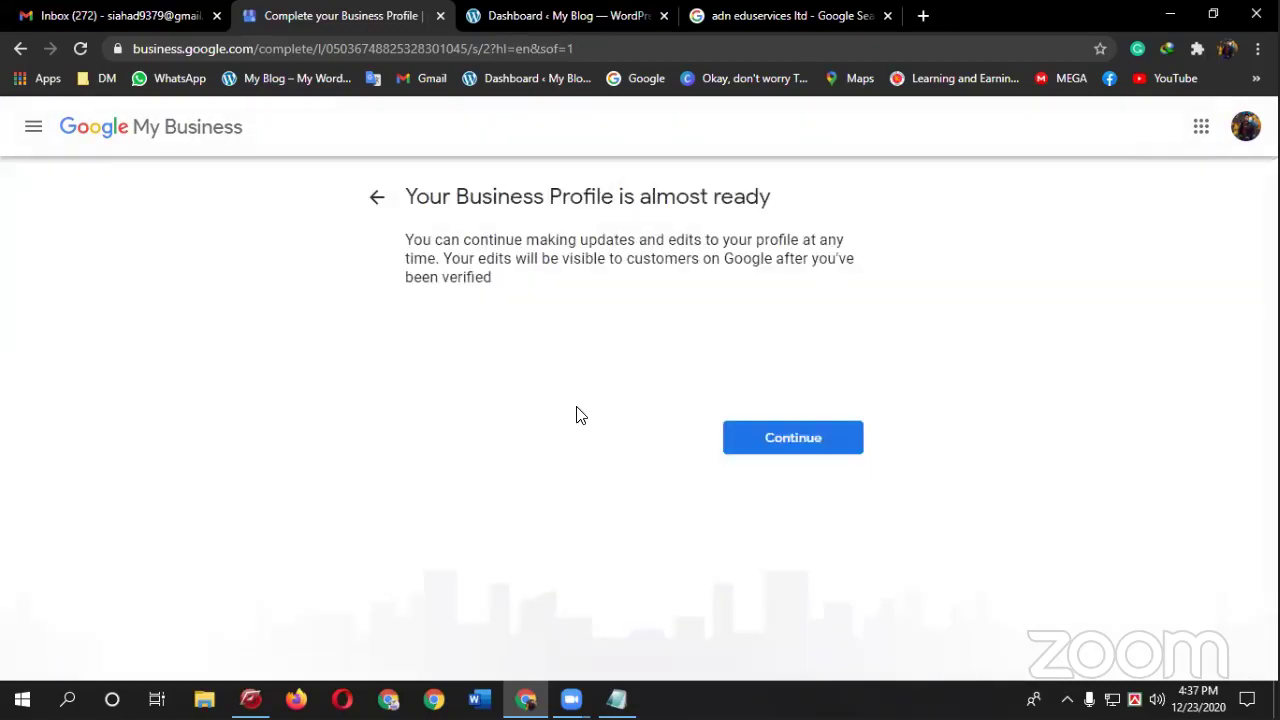
left_click(808, 451)
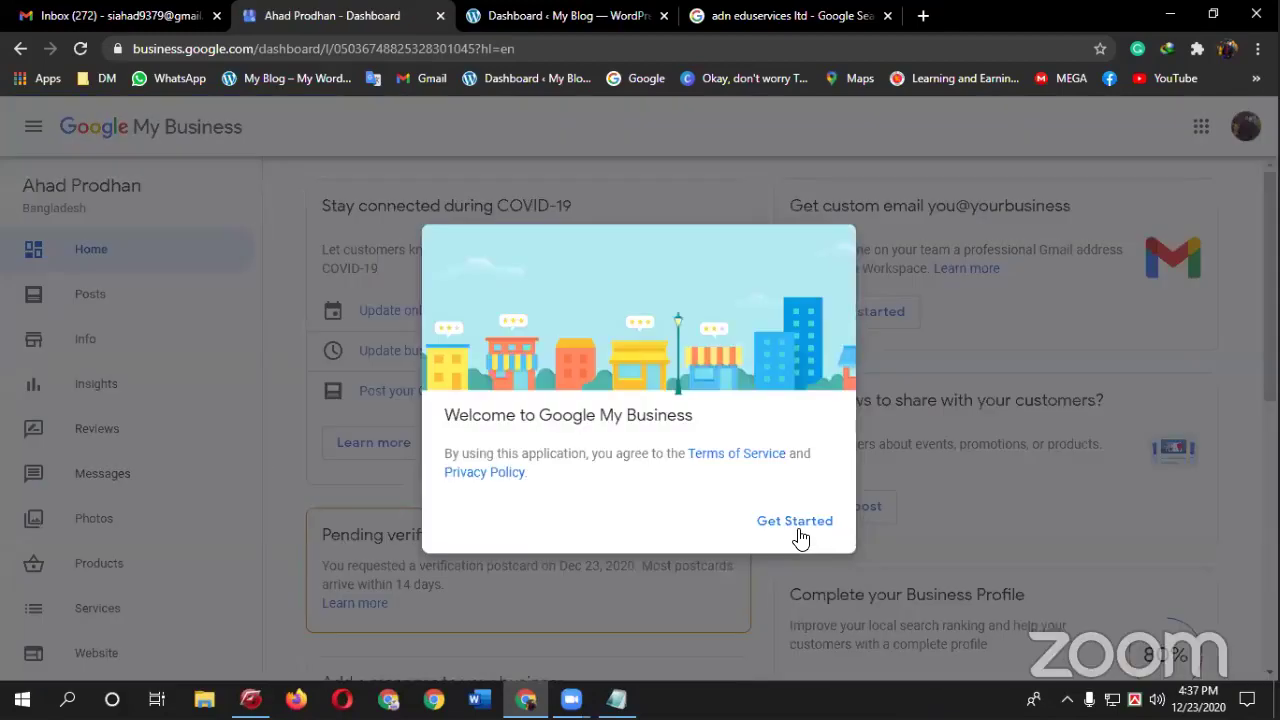
left_click(796, 522)
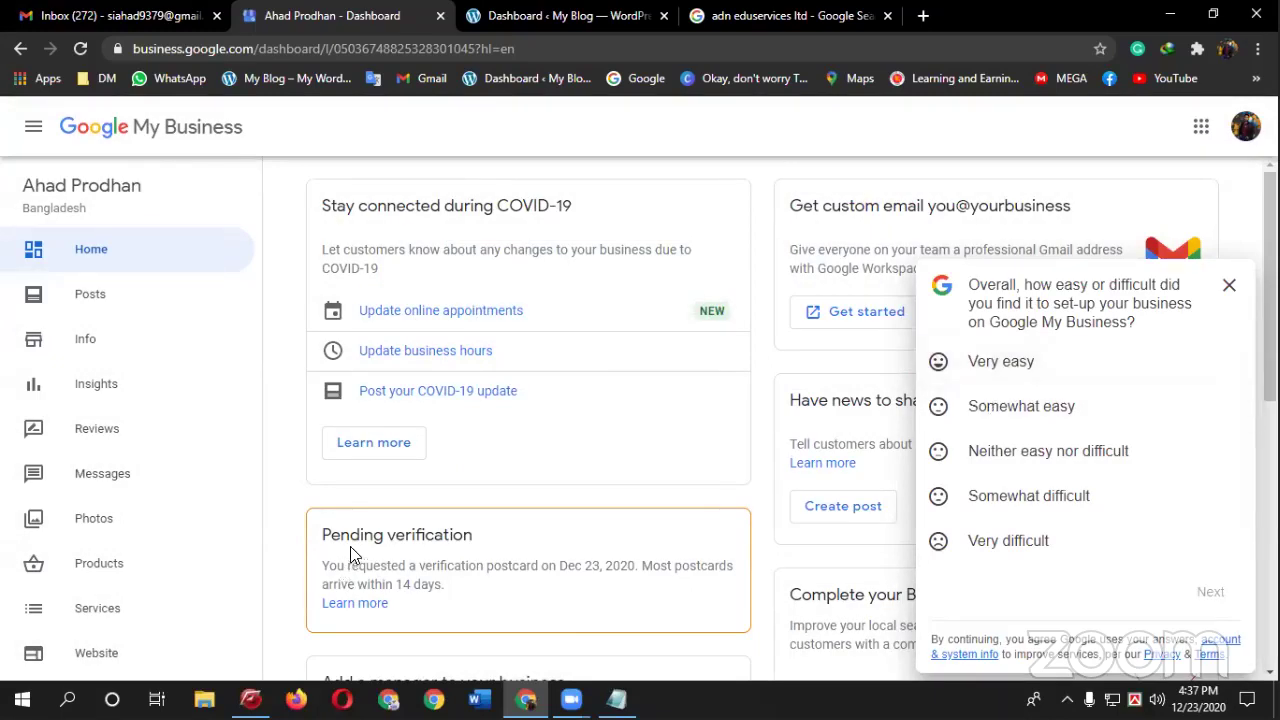
- Clear a stray text selection, then open the Posts page and dismiss the offer-post introduction
left_click_drag(338, 534, 494, 528)
left_click(520, 528)
scroll(880, 355, "down", 1)
scroll(617, 414, "up", 1)
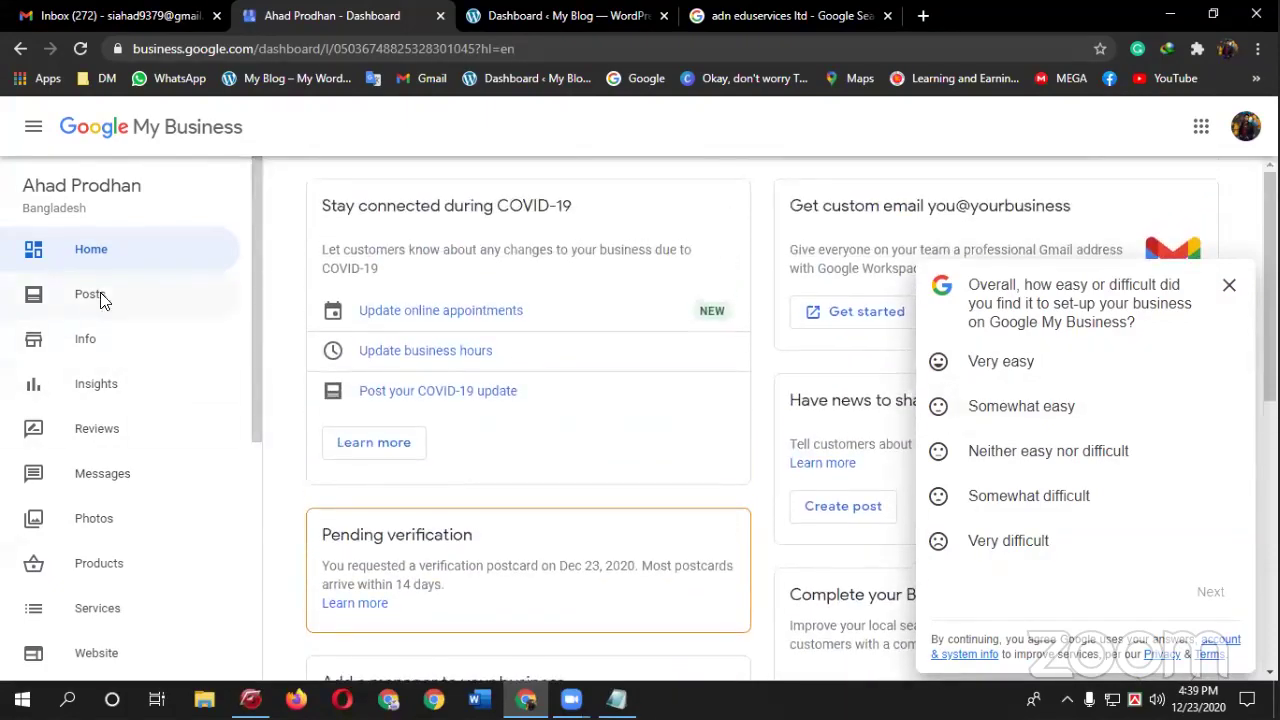
left_click(100, 298)
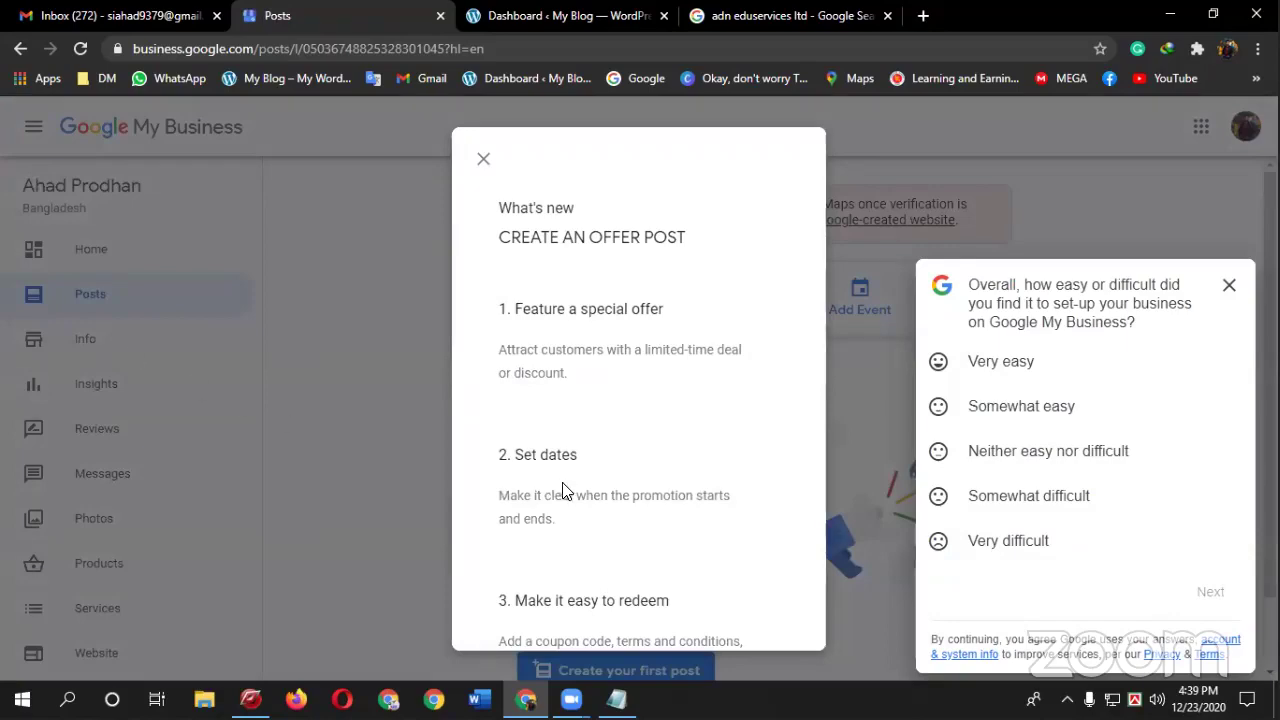
left_click(70, 352)
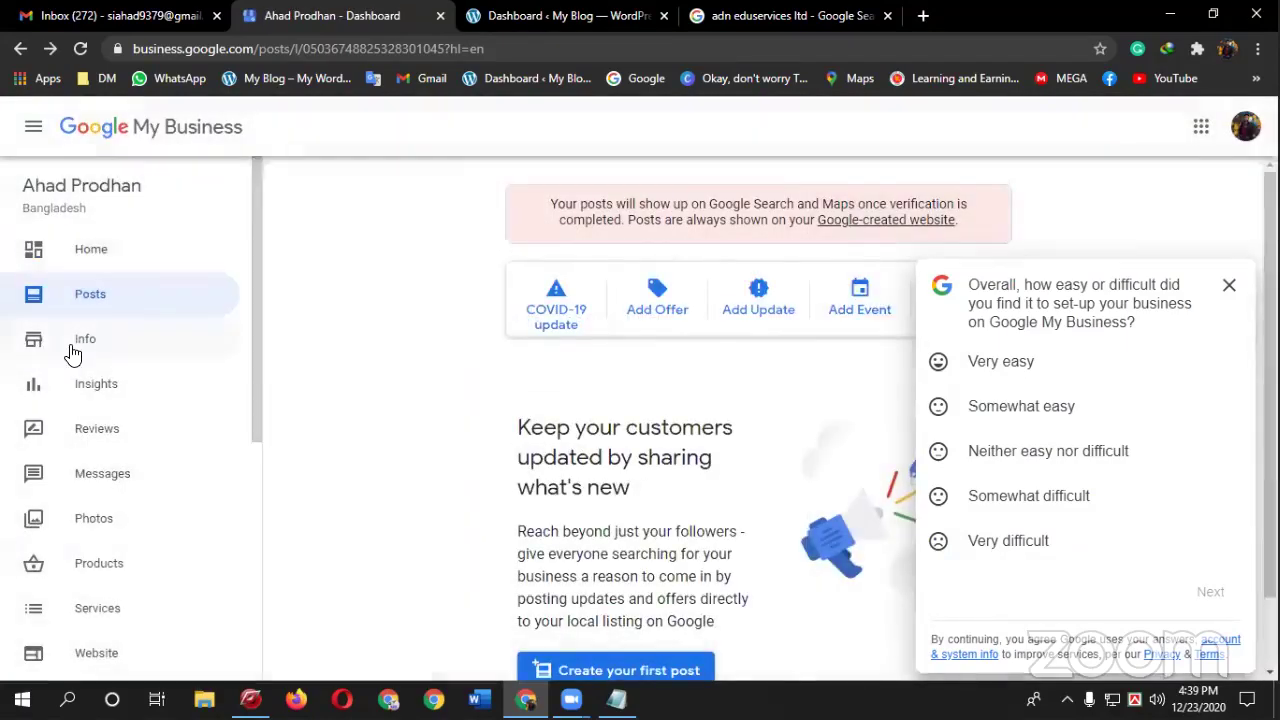
left_click(72, 352)
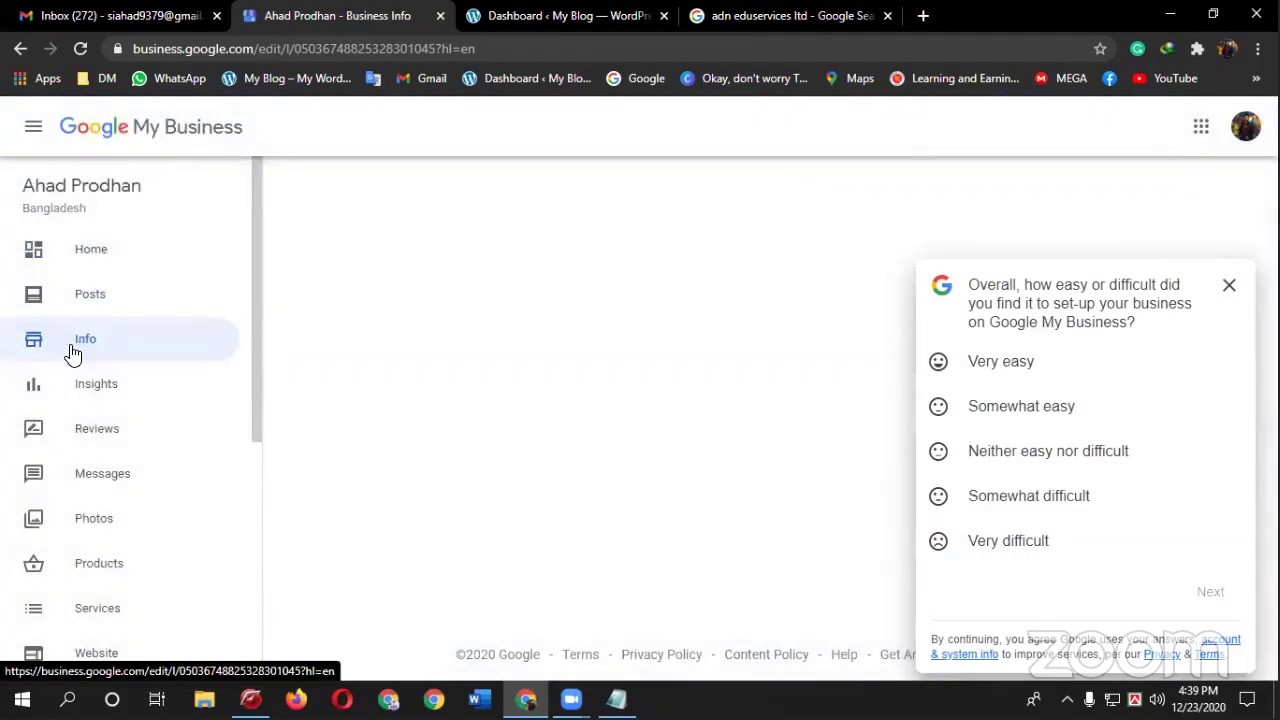
scroll(594, 463, "down", 5)
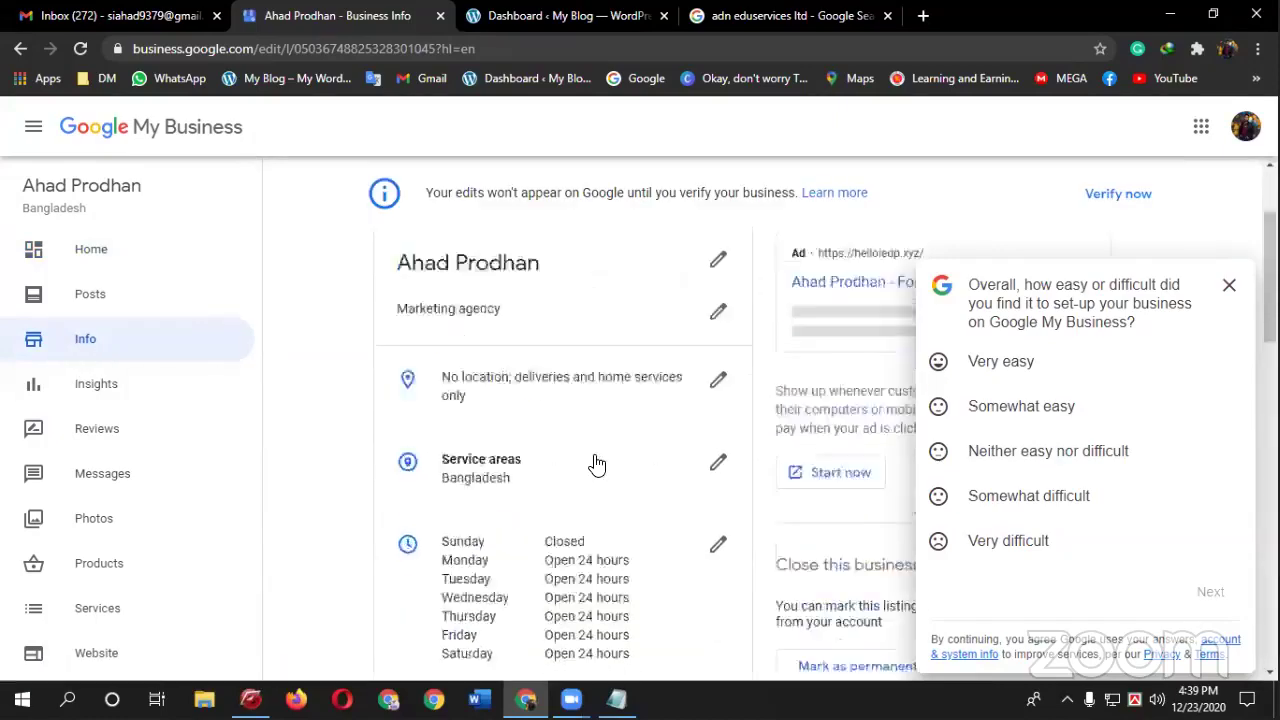
scroll(596, 464, "down", 4)
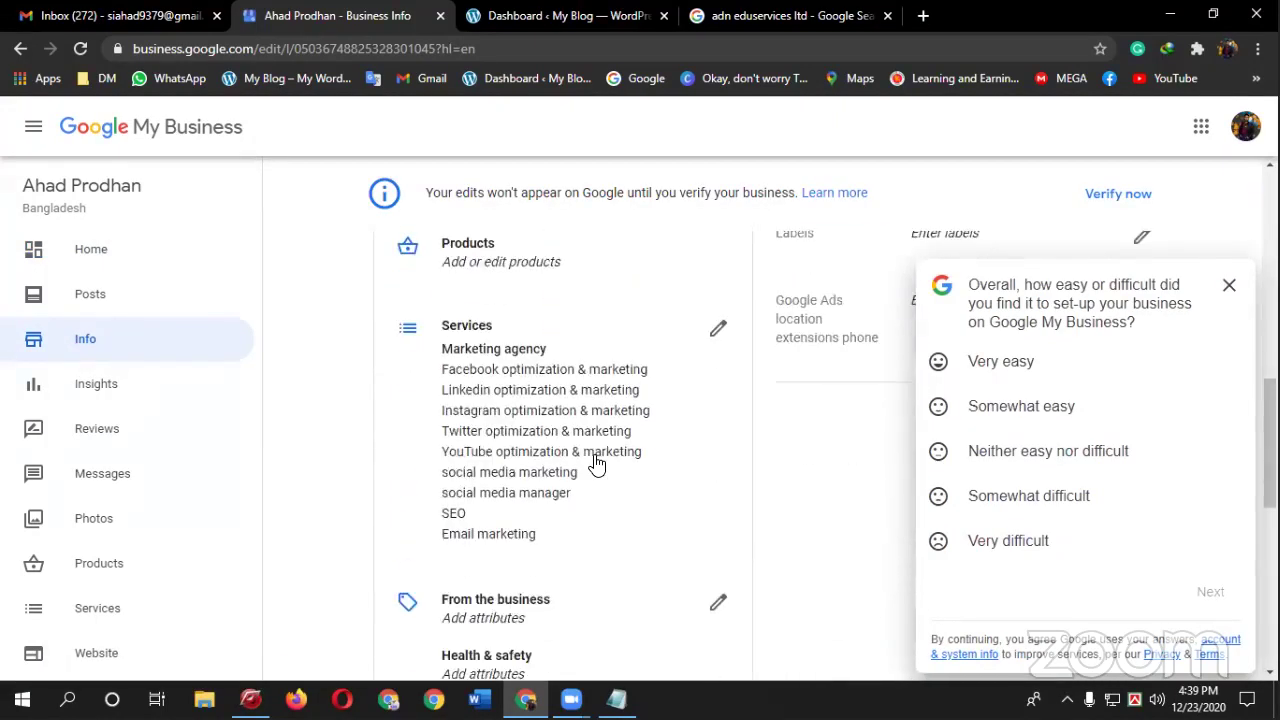
scroll(596, 464, "up", 2)
scroll(596, 464, "up", 1)
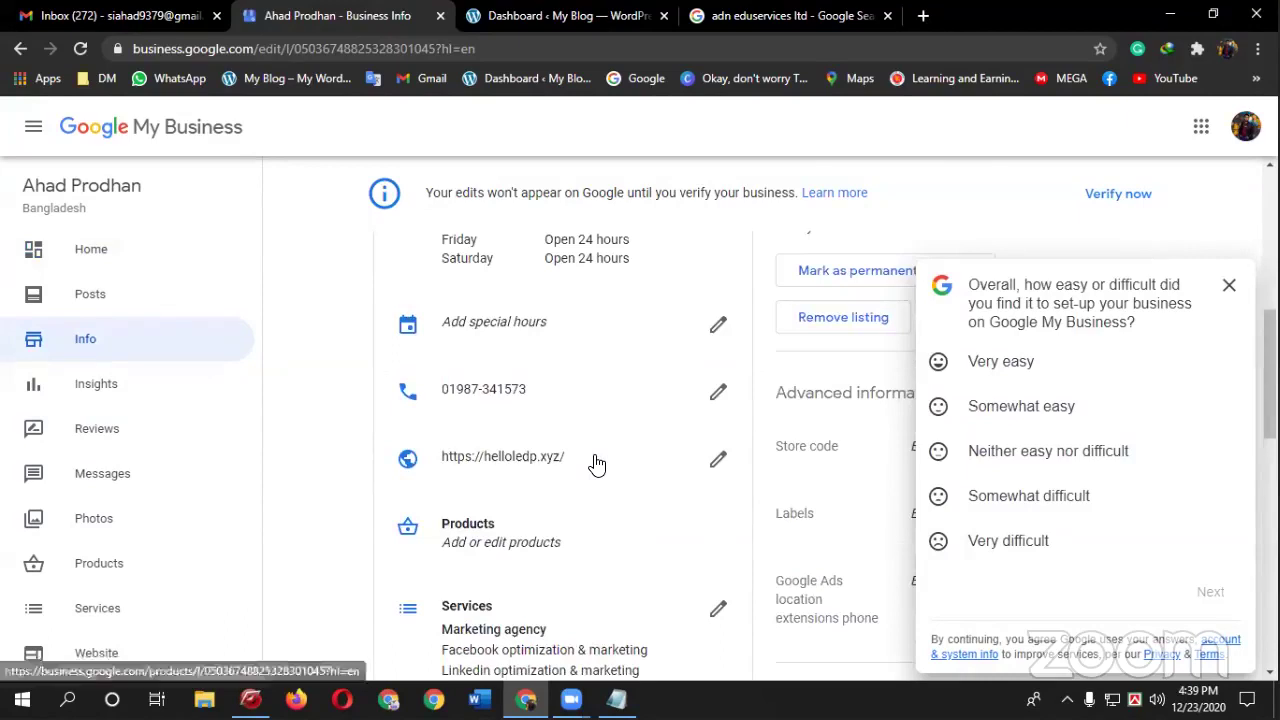
scroll(596, 464, "up", 2)
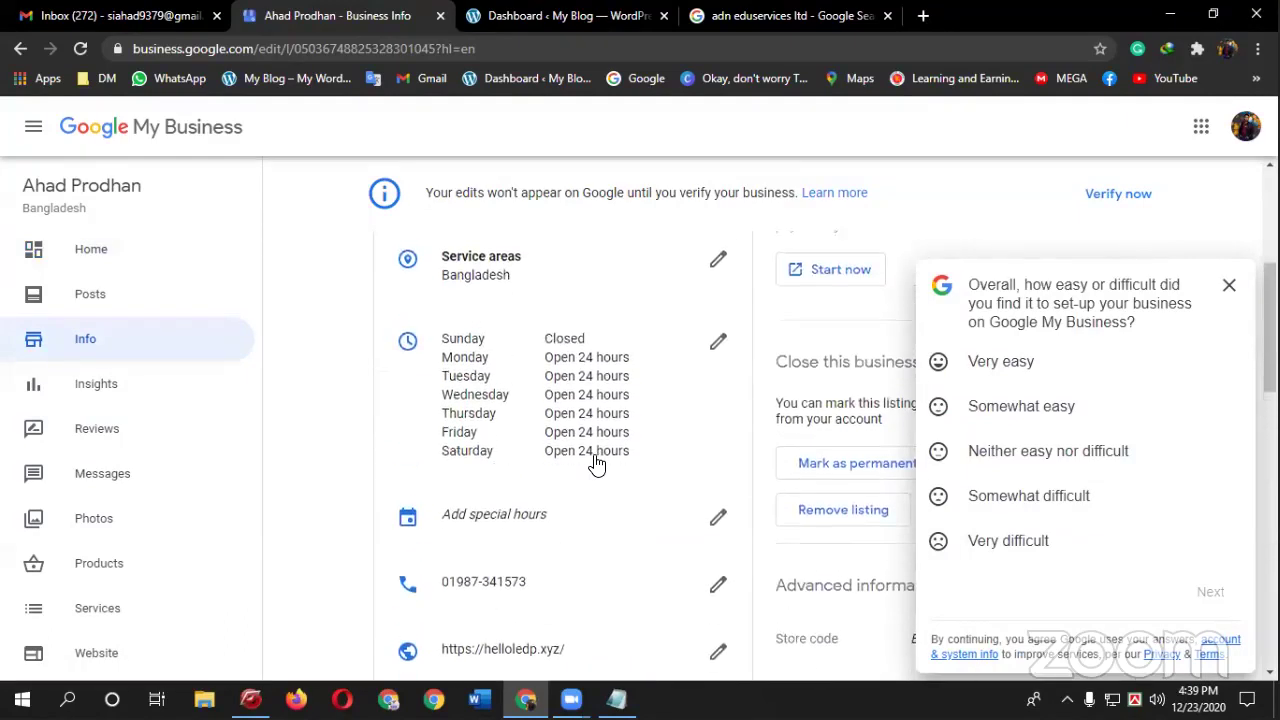
scroll(596, 464, "up", 2)
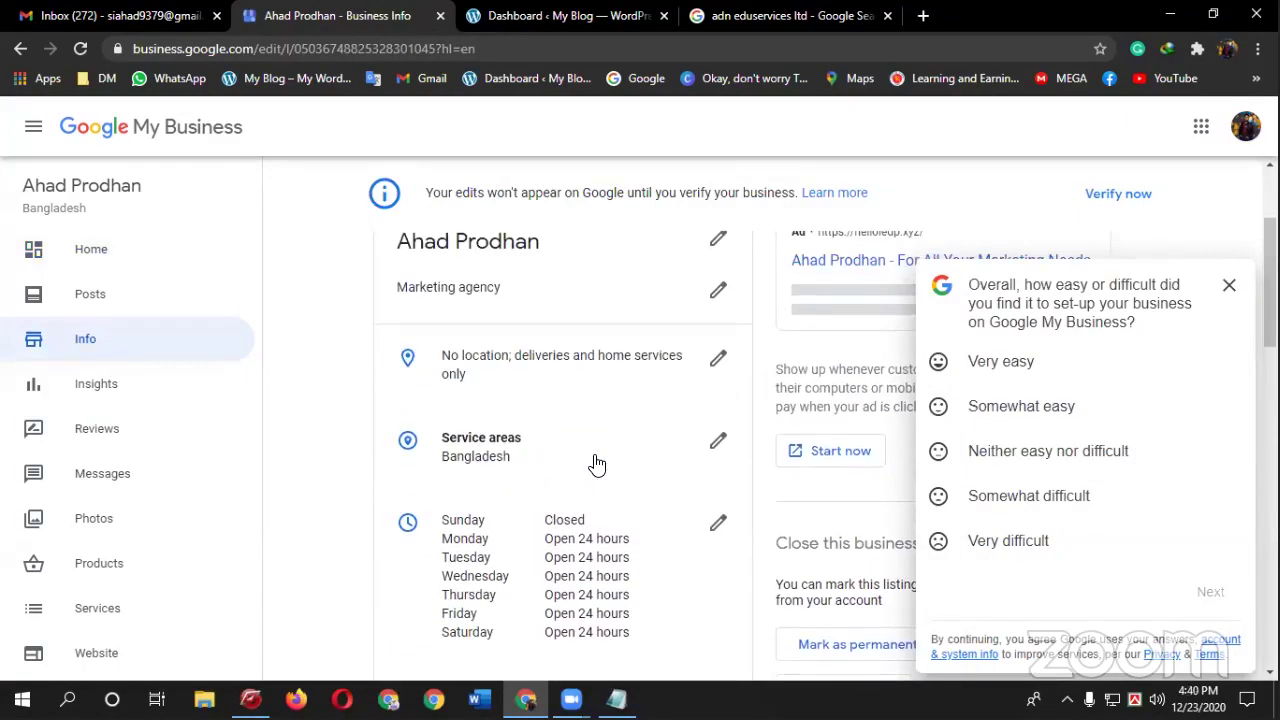
scroll(596, 464, "up", 1)
scroll(596, 464, "down", 8)
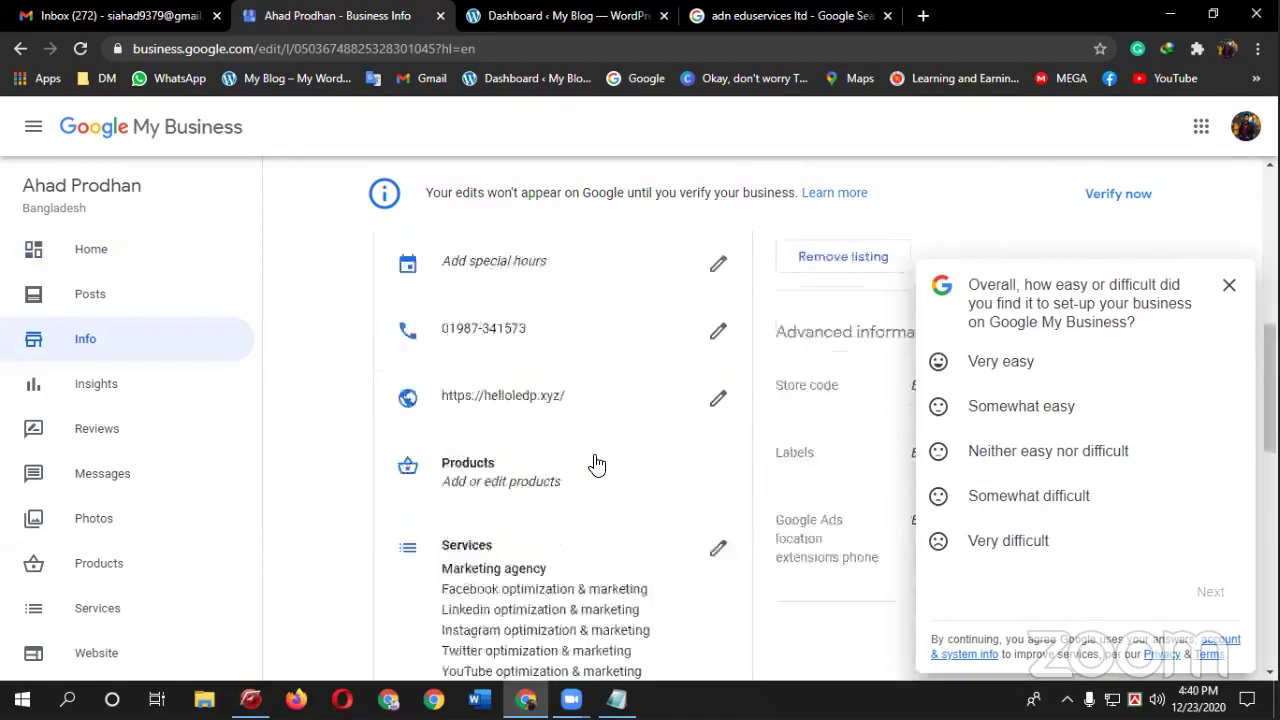
scroll(596, 464, "up", 3)
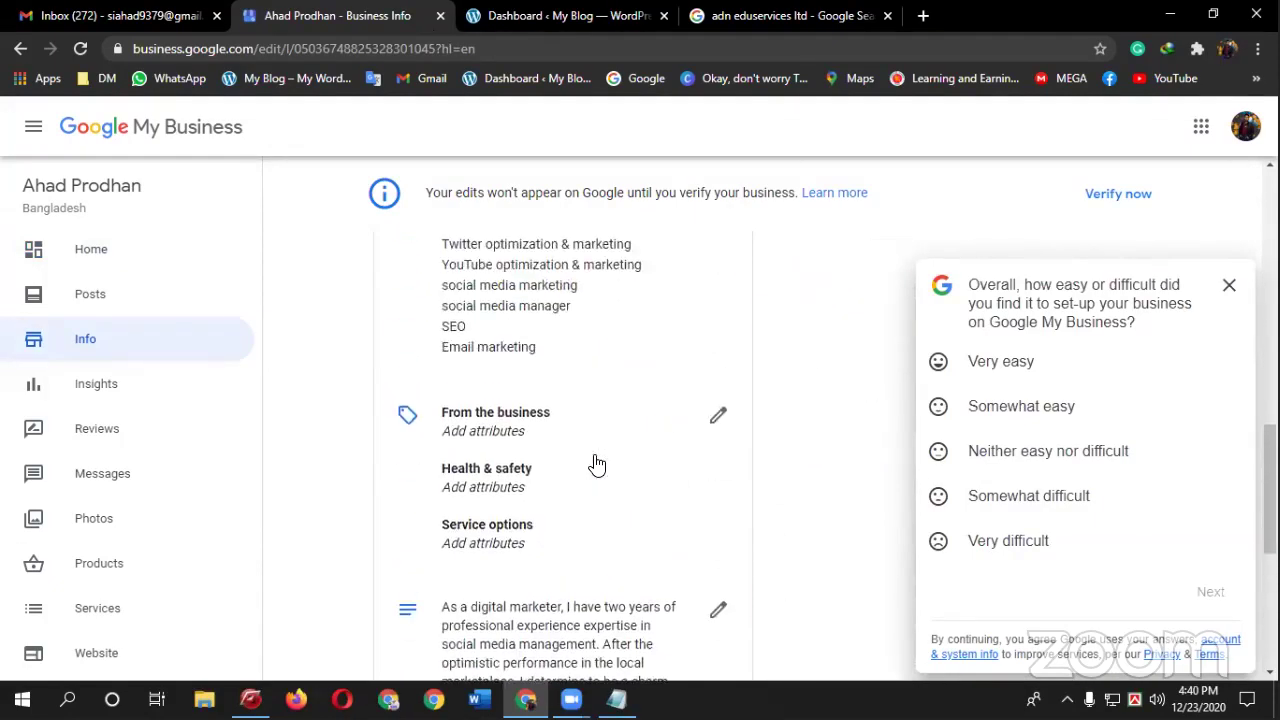
scroll(596, 464, "up", 2)
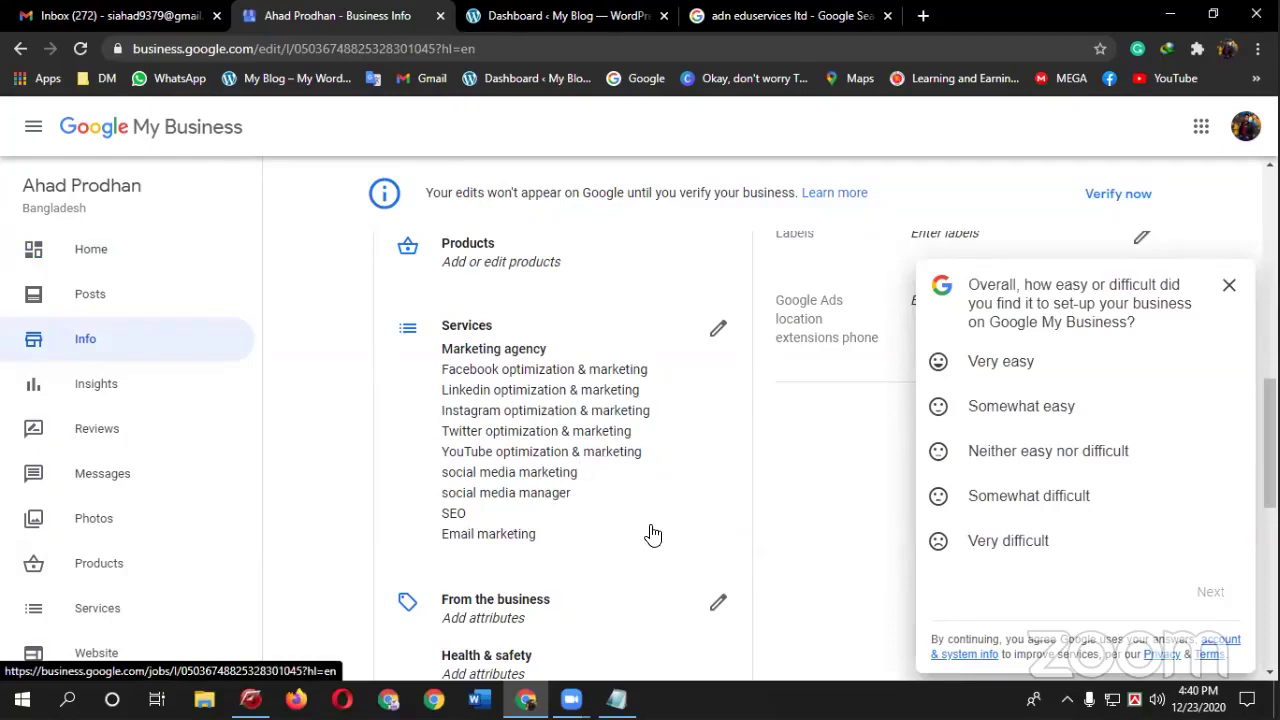
scroll(651, 534, "down", 1)
scroll(690, 520, "down", 1)
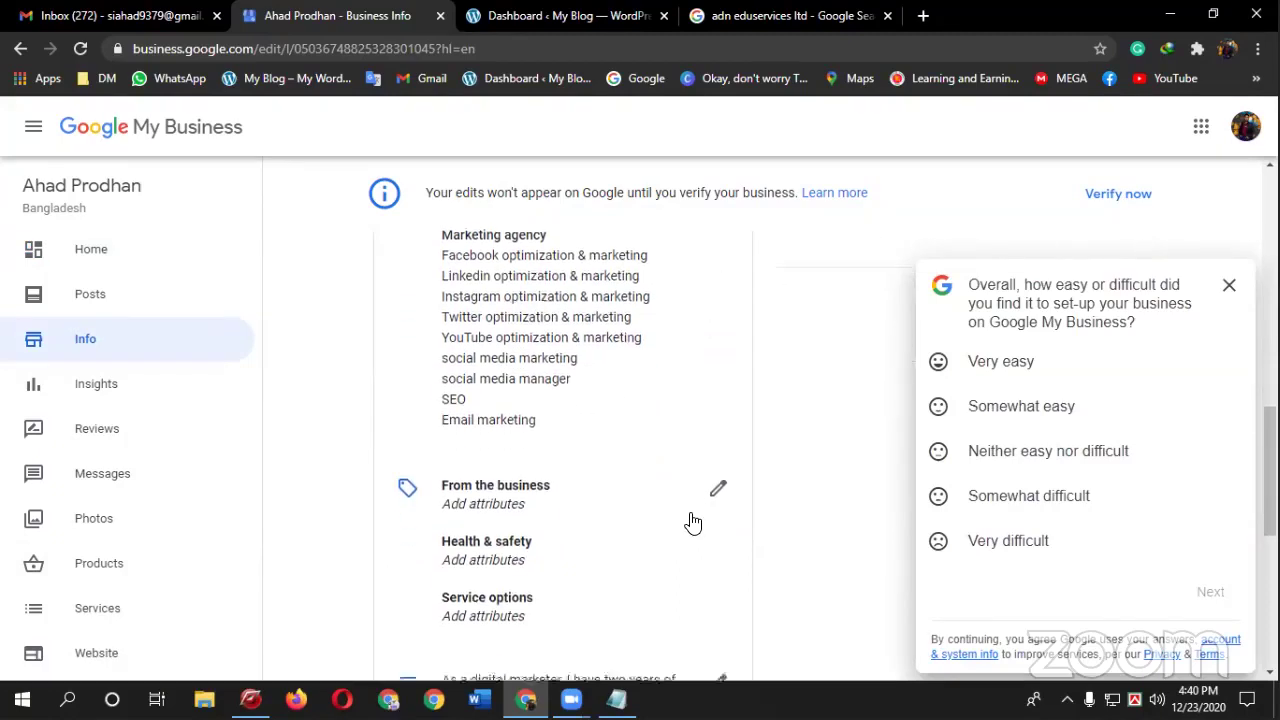
scroll(590, 495, "down", 2)
left_click(569, 482)
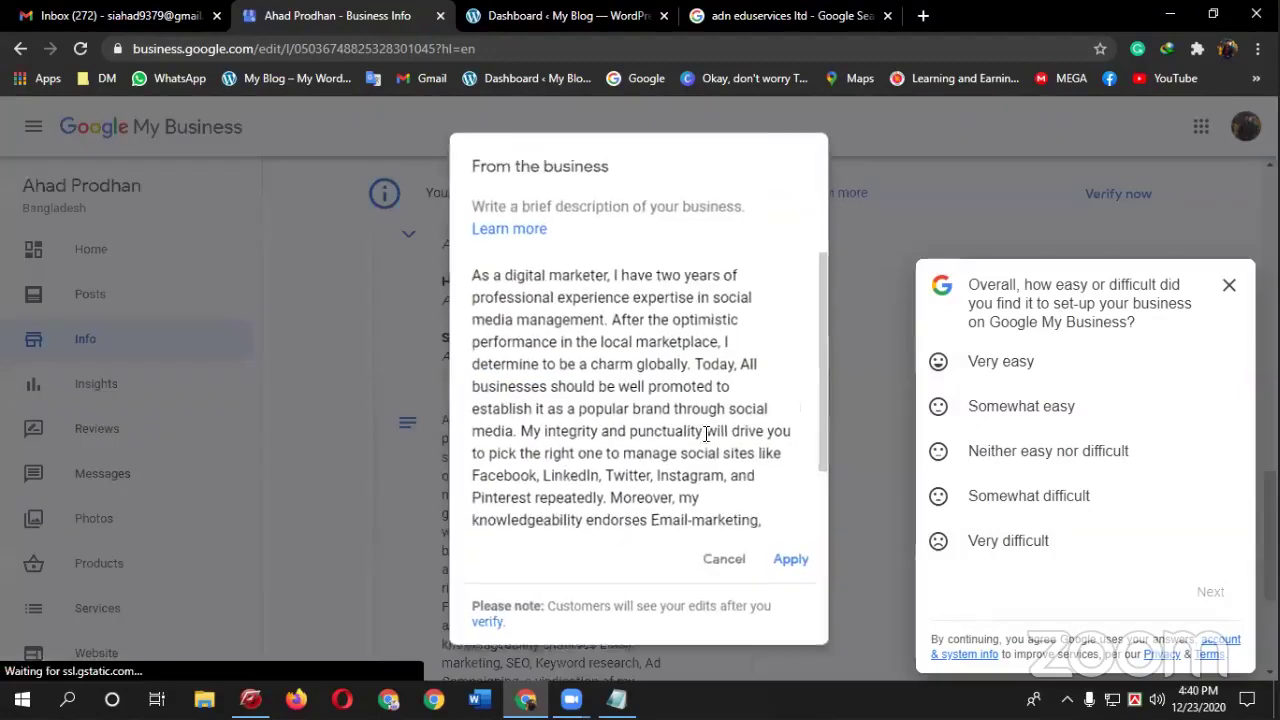
left_click(722, 560)
scroll(545, 500, "down", 2)
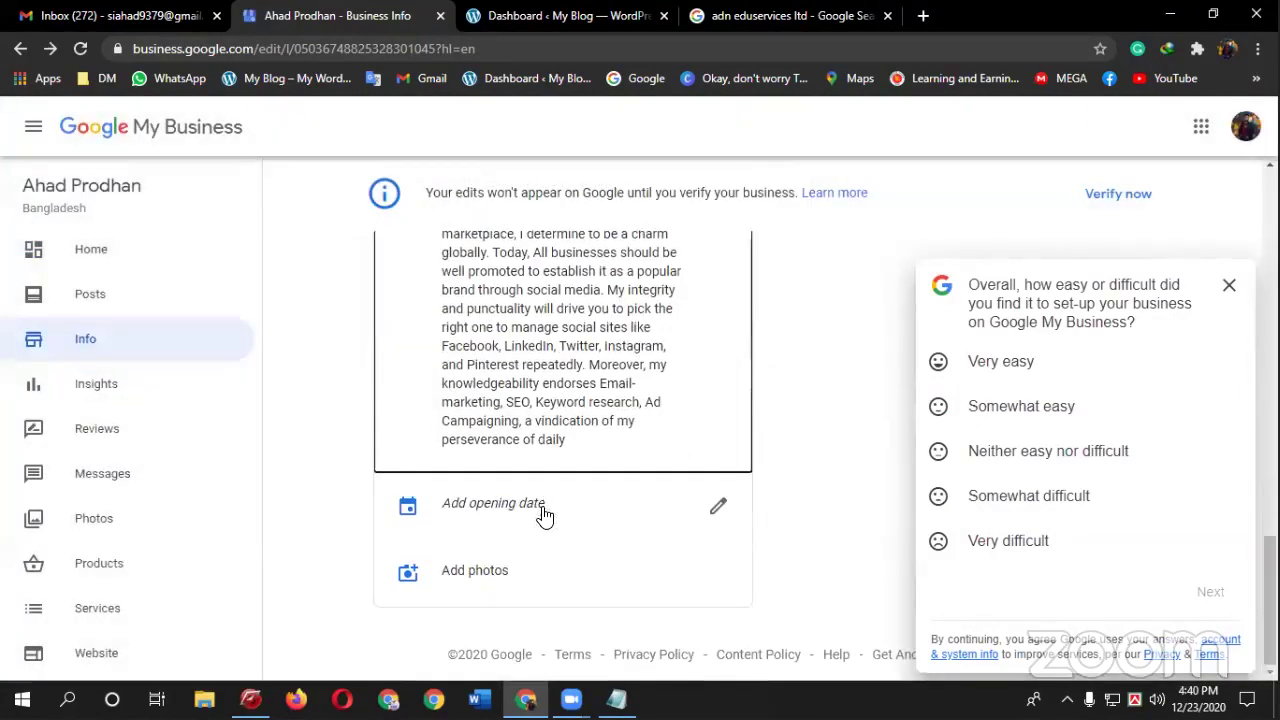
left_click(116, 396)
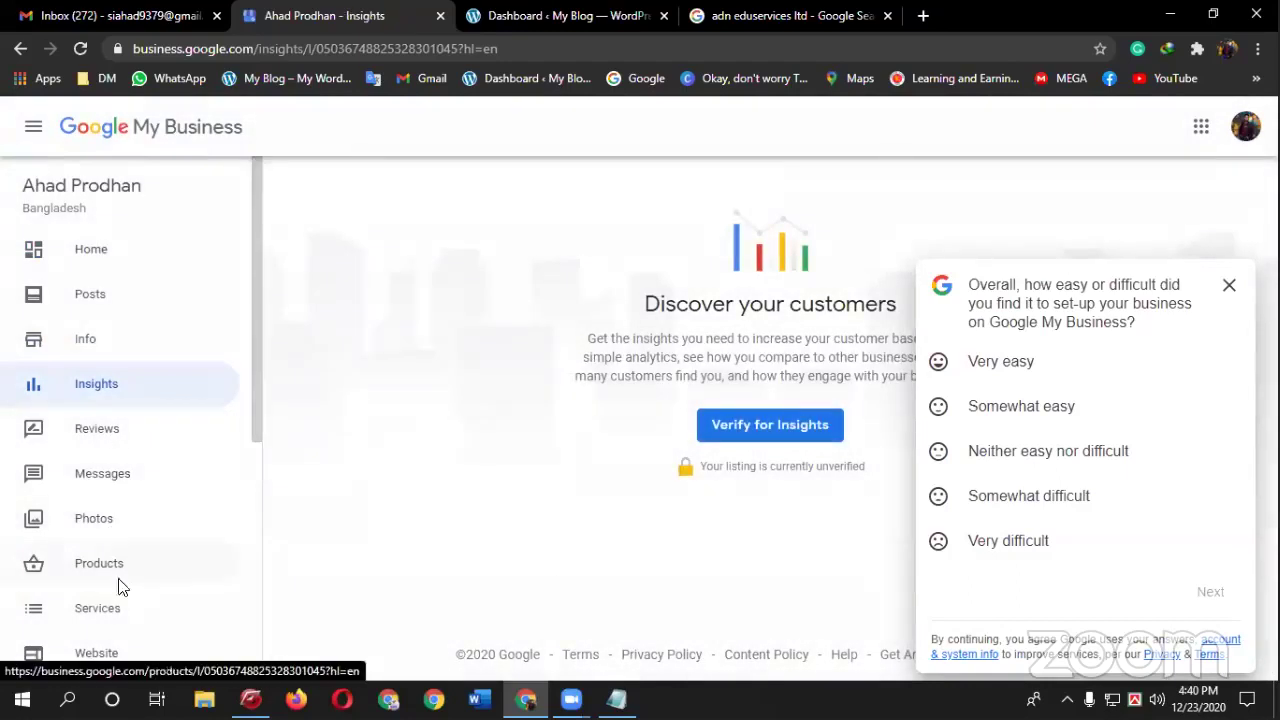
scroll(121, 604, "down", 3)
scroll(121, 604, "down", 1)
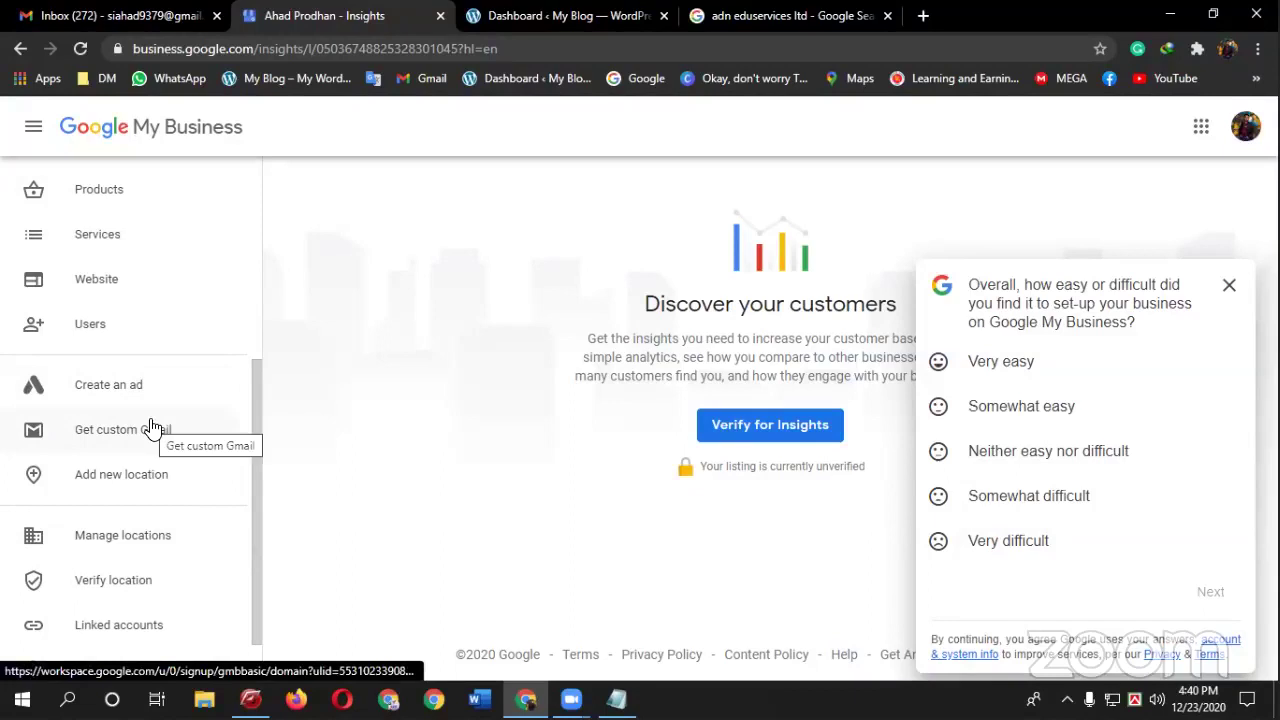
scroll(140, 462, "down", 1)
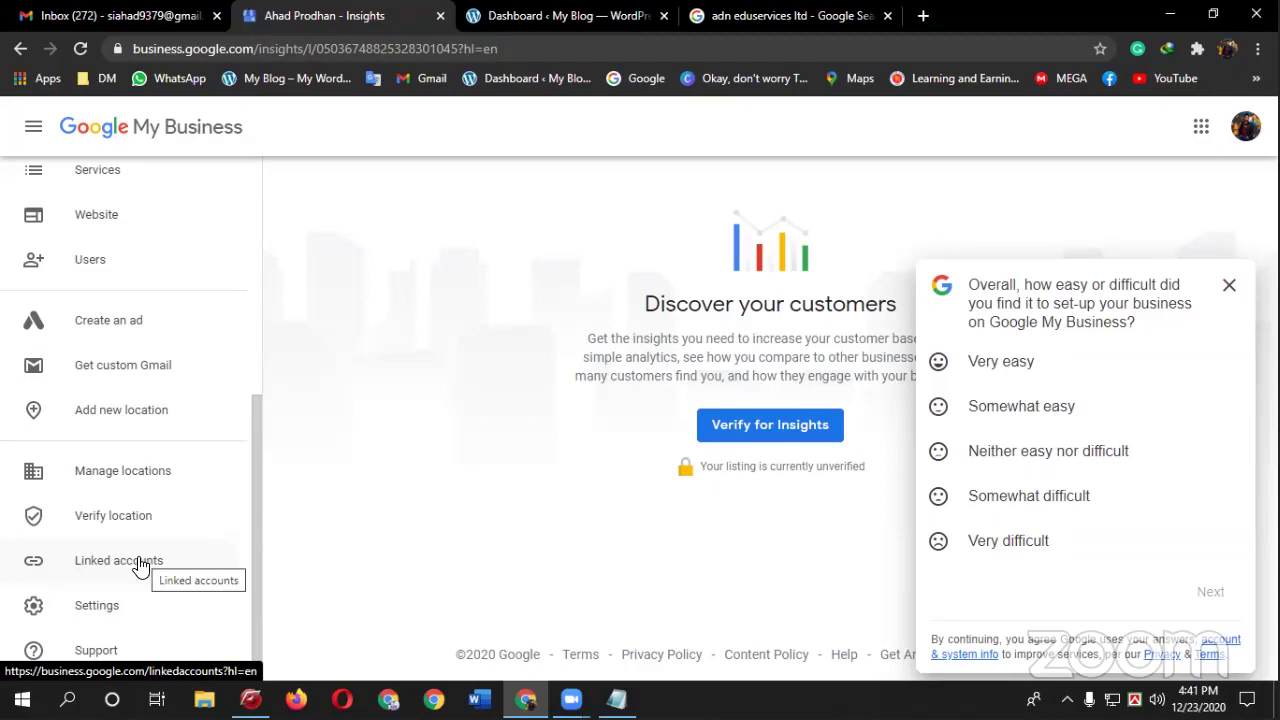
left_click(140, 485)
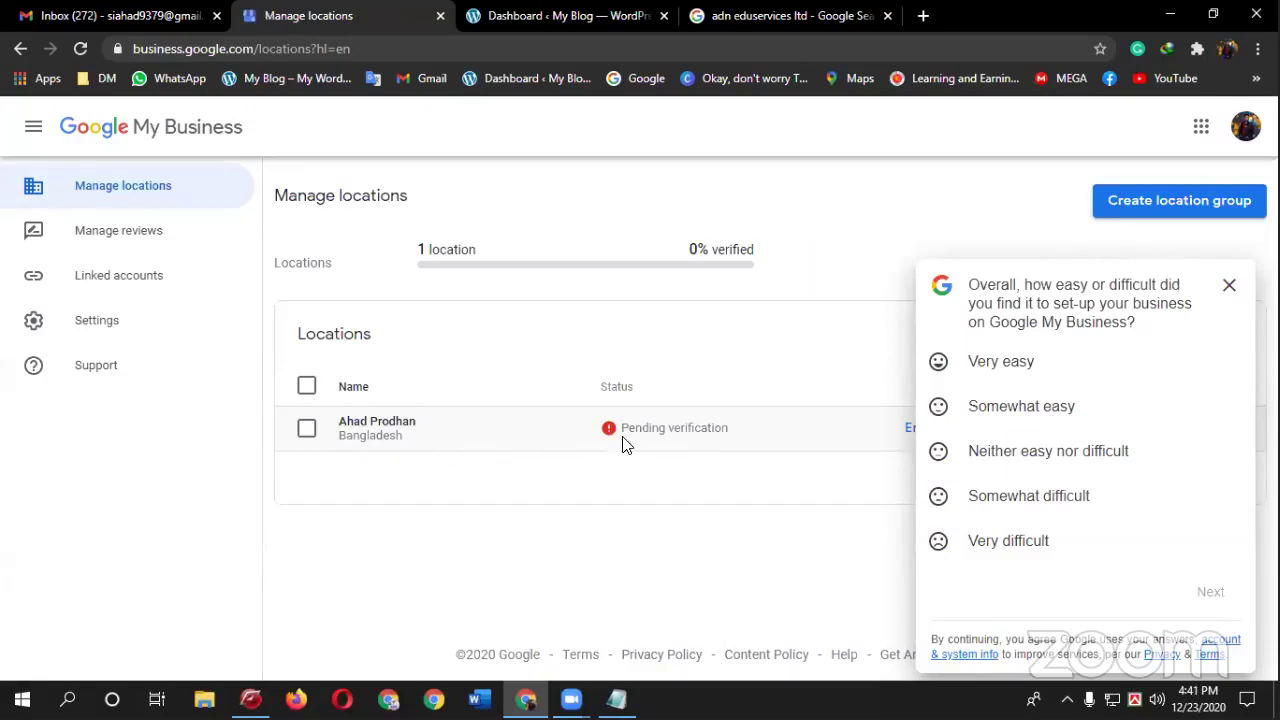
- Dismiss the setup satisfaction survey and return to the business Insights page
left_click(1229, 290)
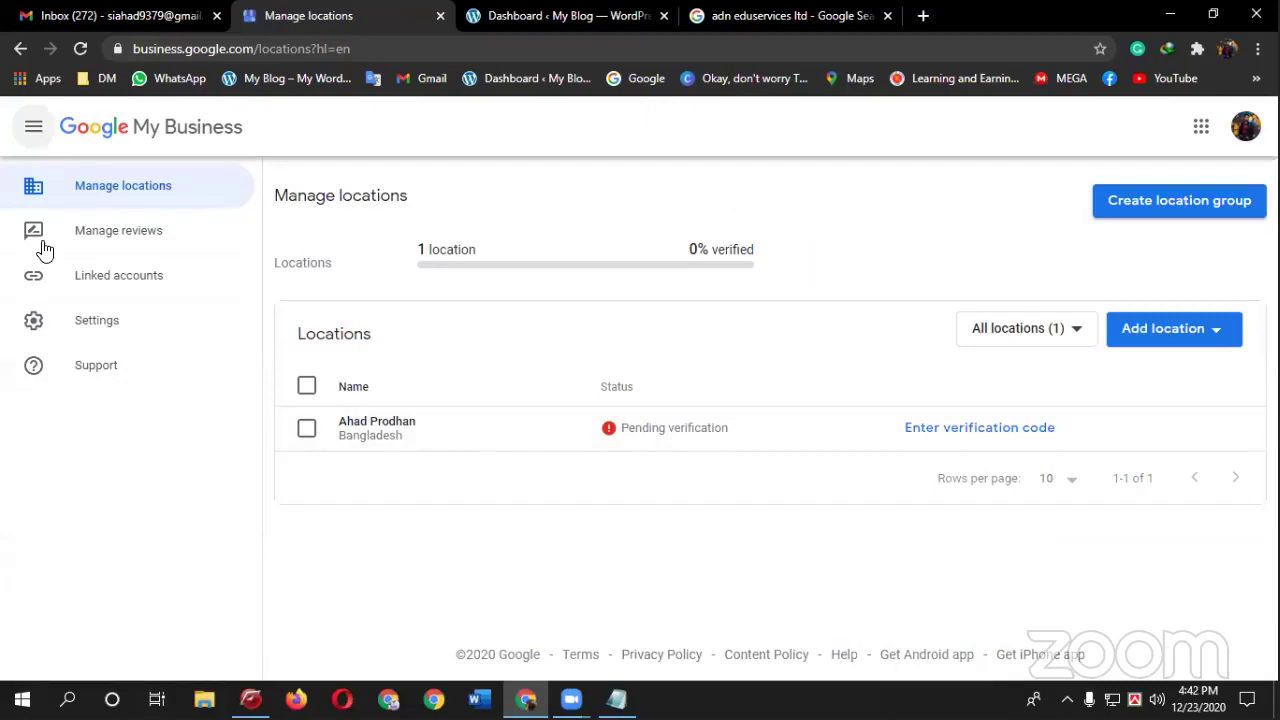
left_click(17, 130)
left_click(33, 128)
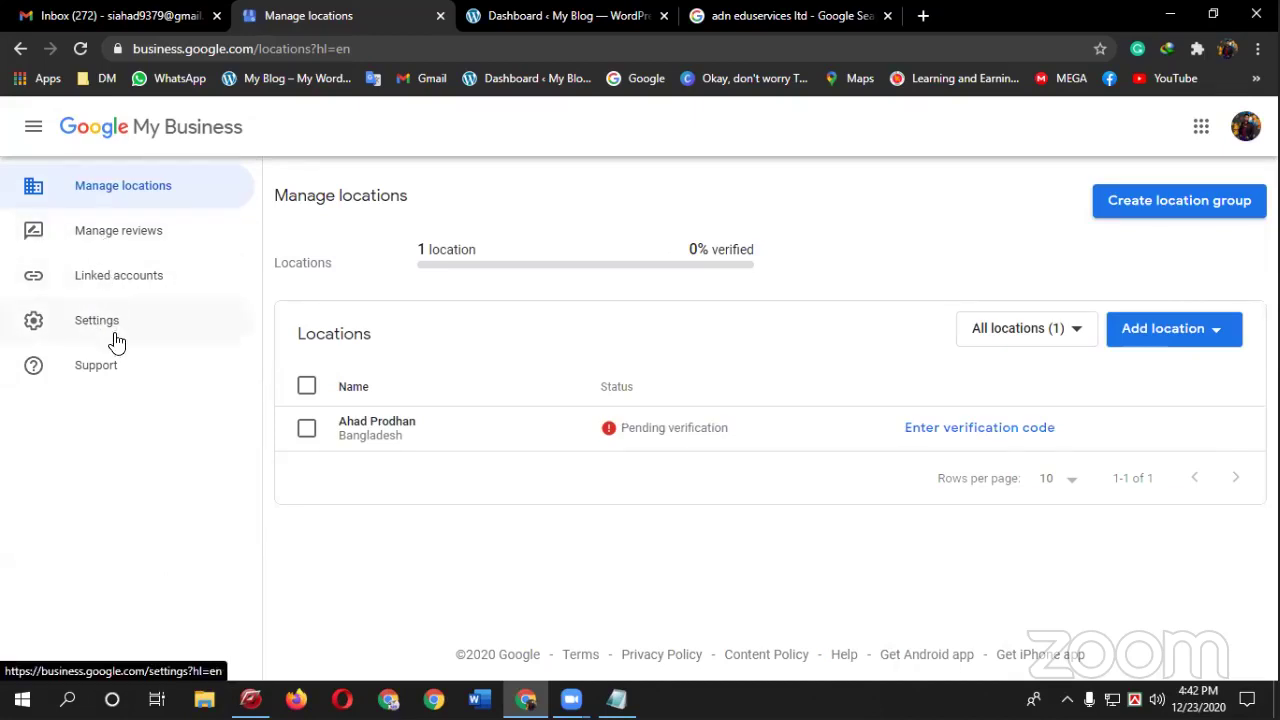
left_click(21, 48)
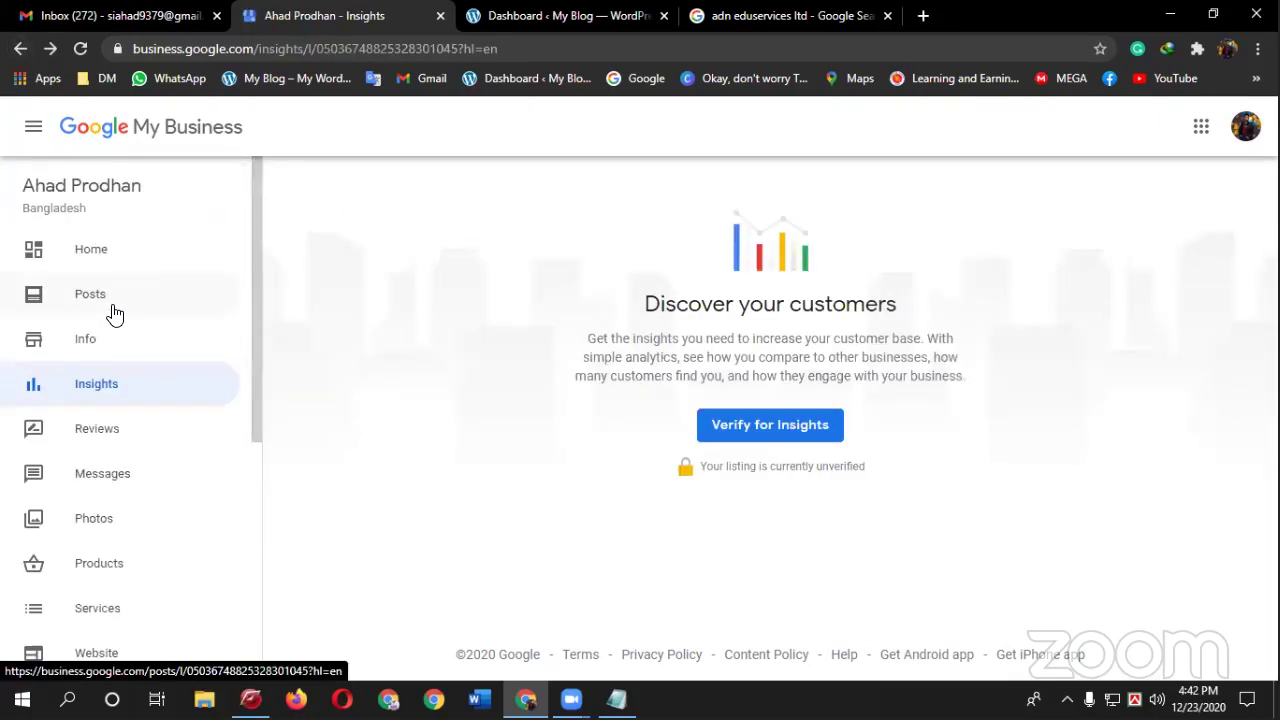
- Open the Photos page, dismiss its introduction tip, and view the Logo, Cover and Video cards
scroll(113, 314, "down", 2)
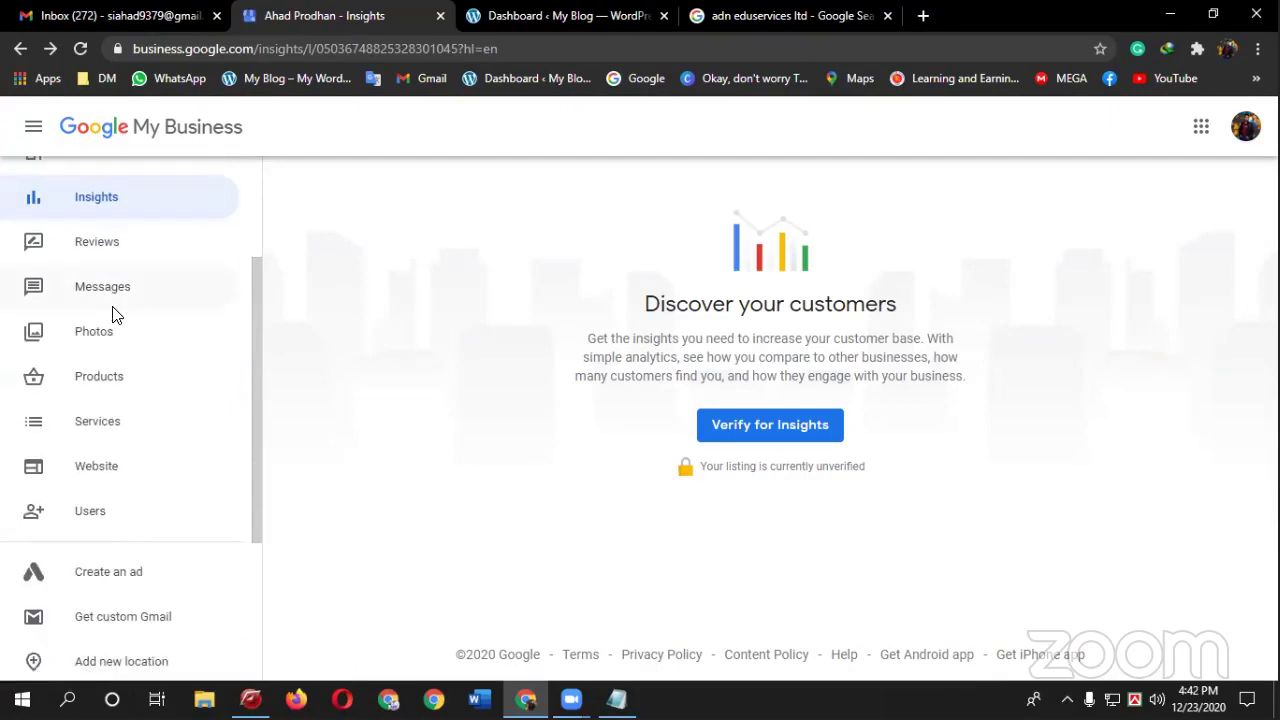
scroll(113, 314, "up", 2)
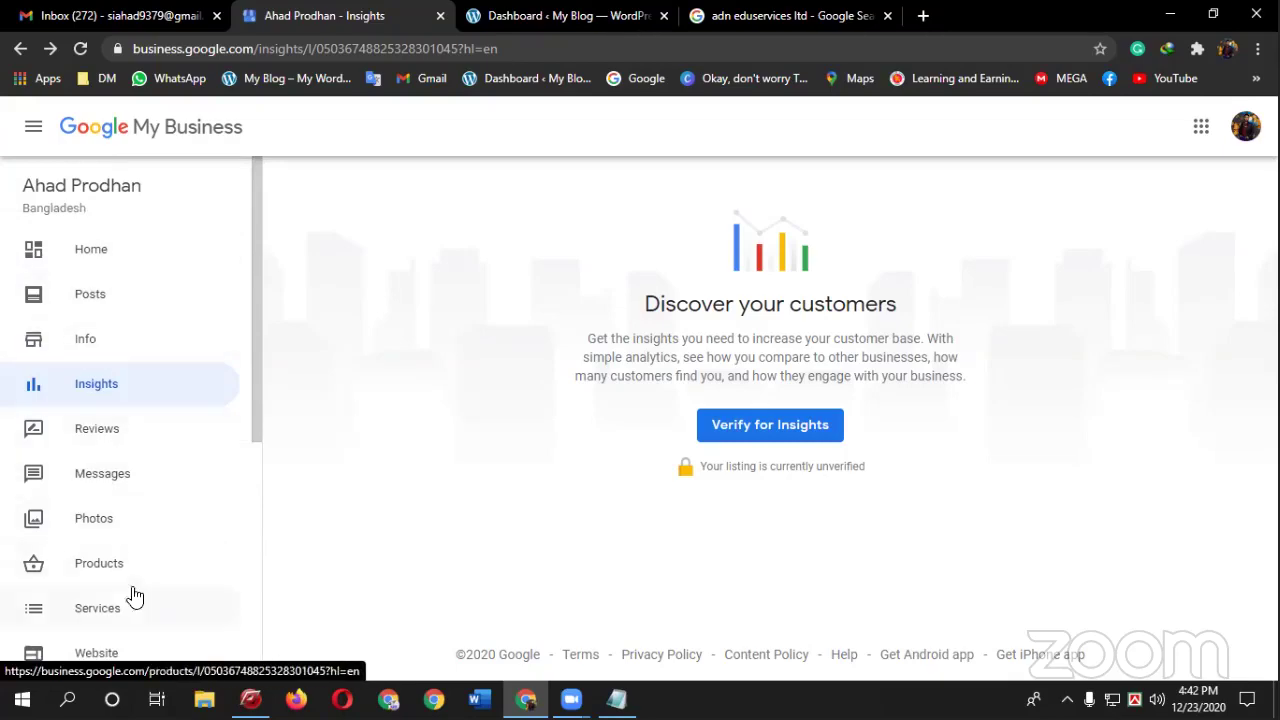
left_click(100, 524)
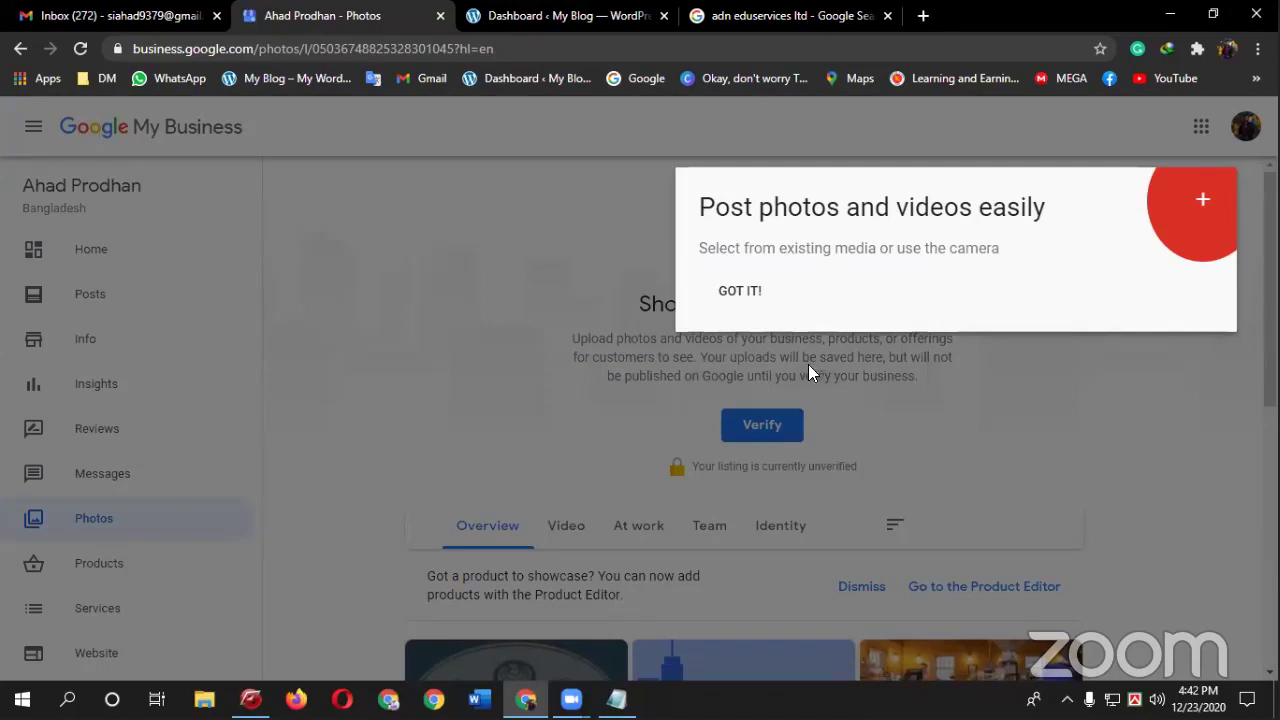
left_click(745, 294)
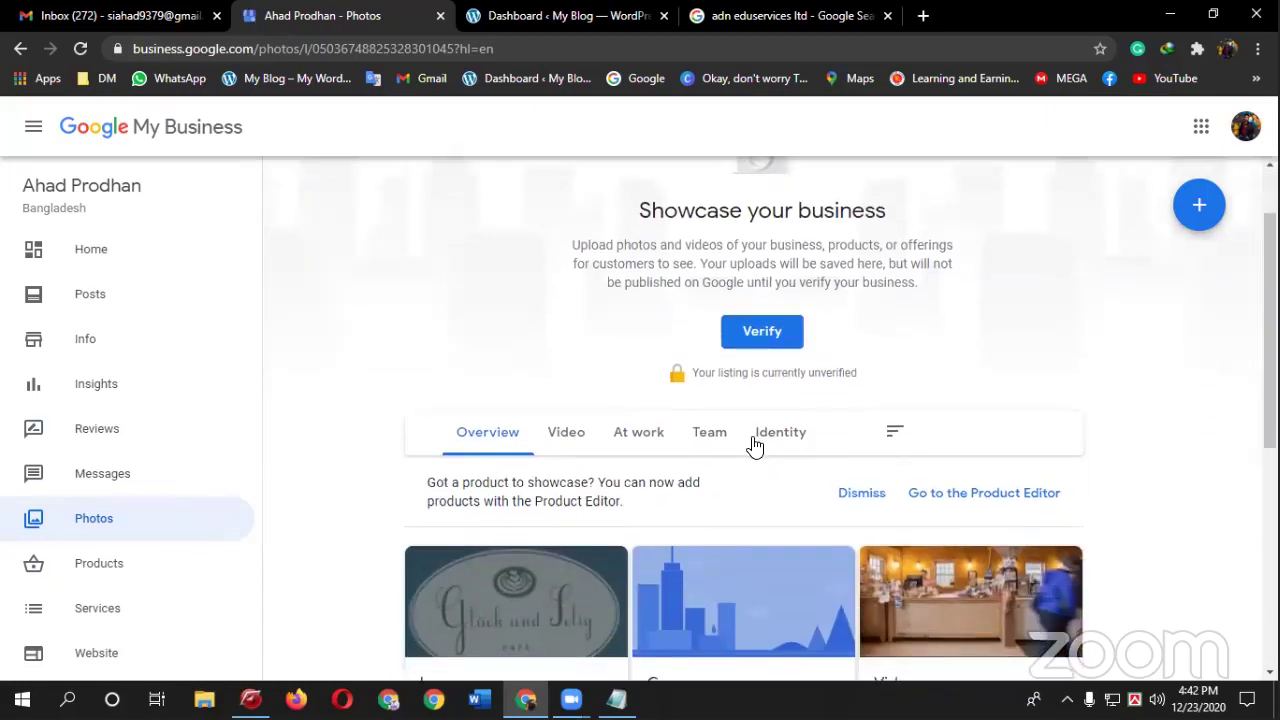
scroll(750, 440, "down", 2)
scroll(743, 437, "up", 1)
scroll(591, 437, "down", 3)
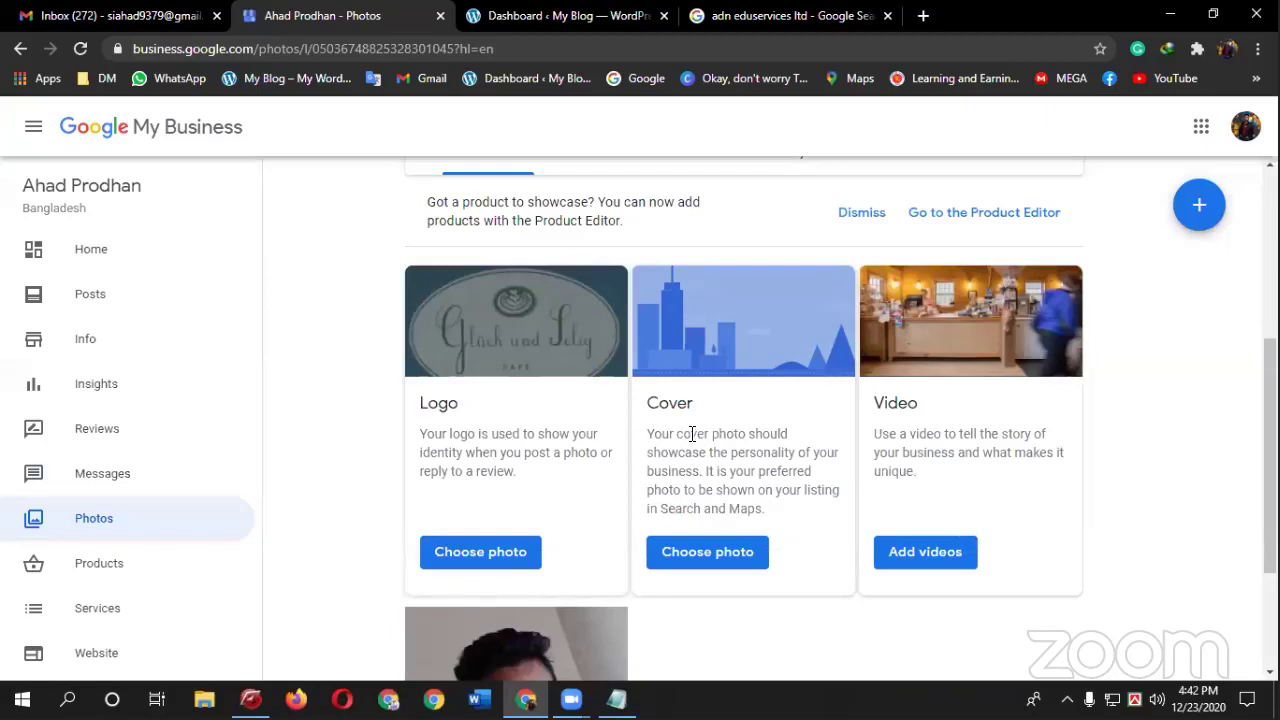
scroll(846, 452, "down", 1)
scroll(660, 462, "down", 1)
scroll(658, 458, "up", 1)
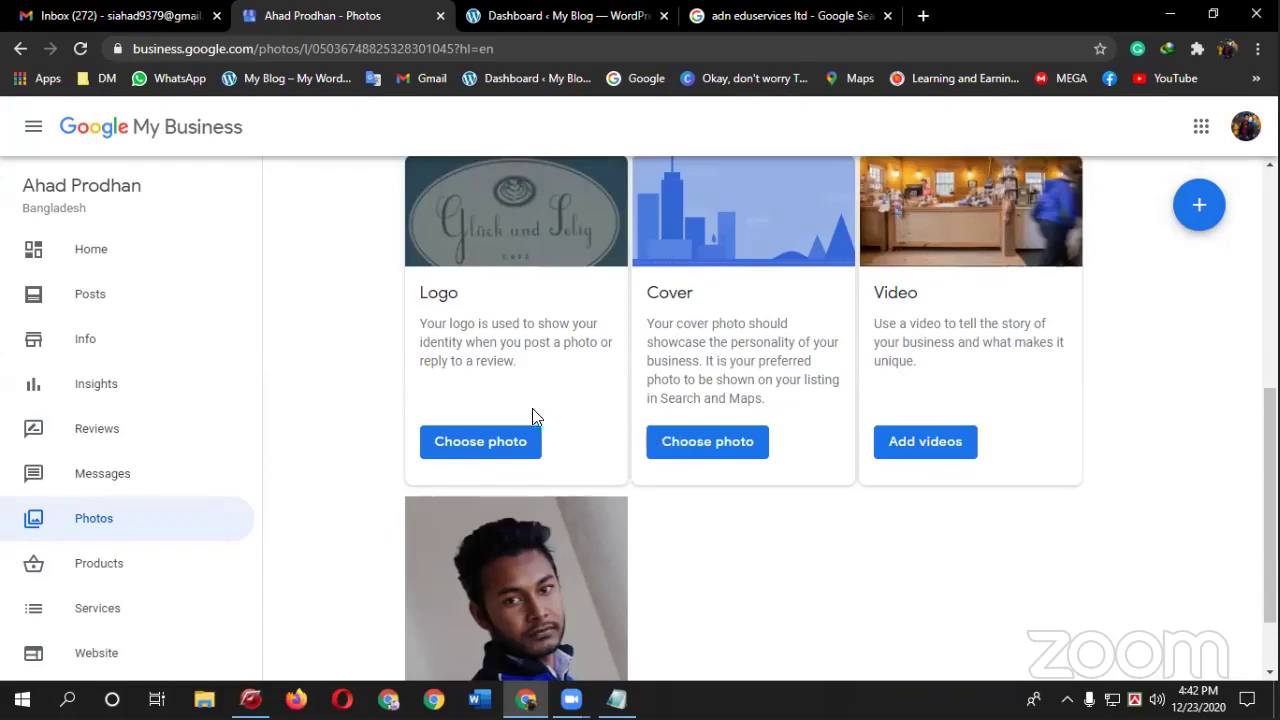
left_click(497, 443)
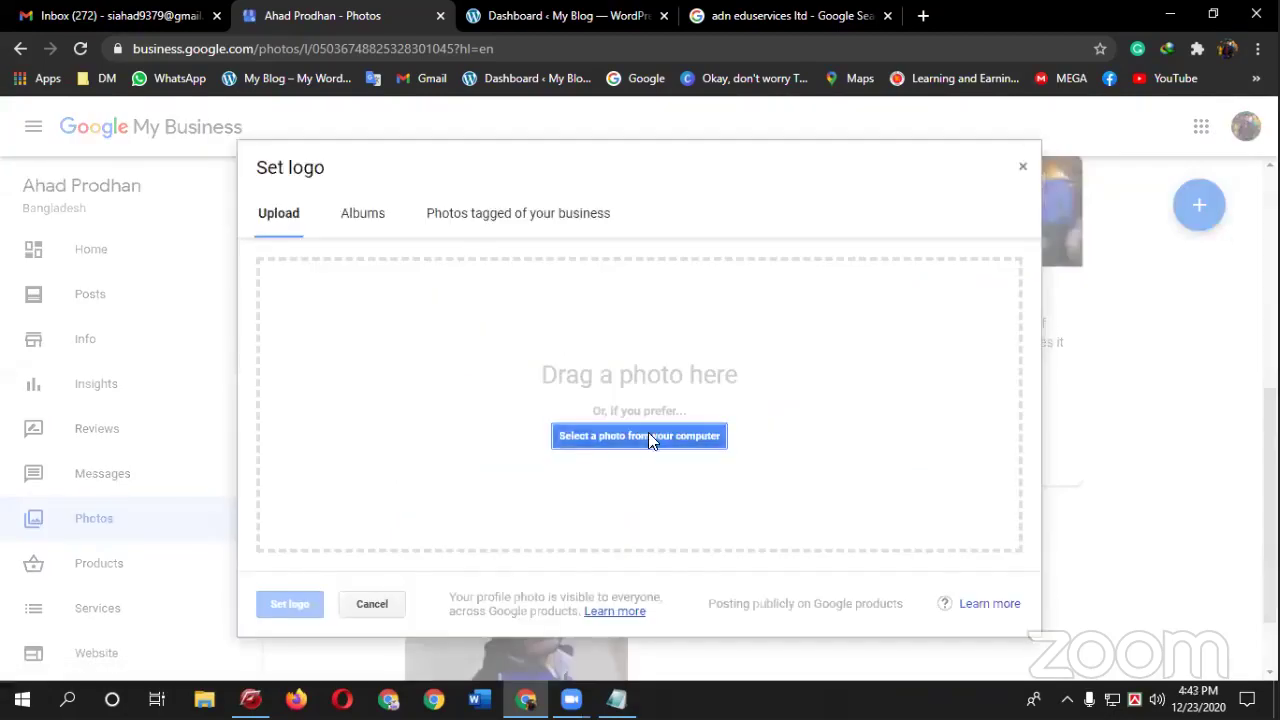
left_click(639, 436)
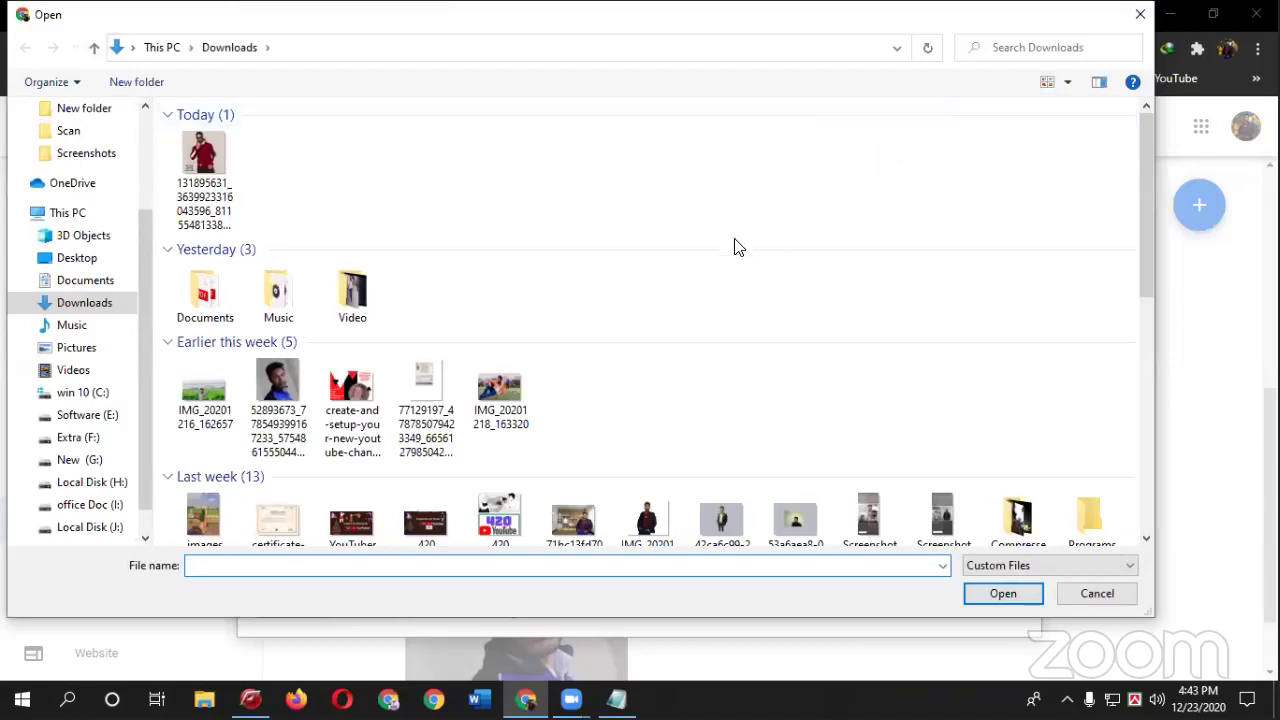
left_click(1074, 597)
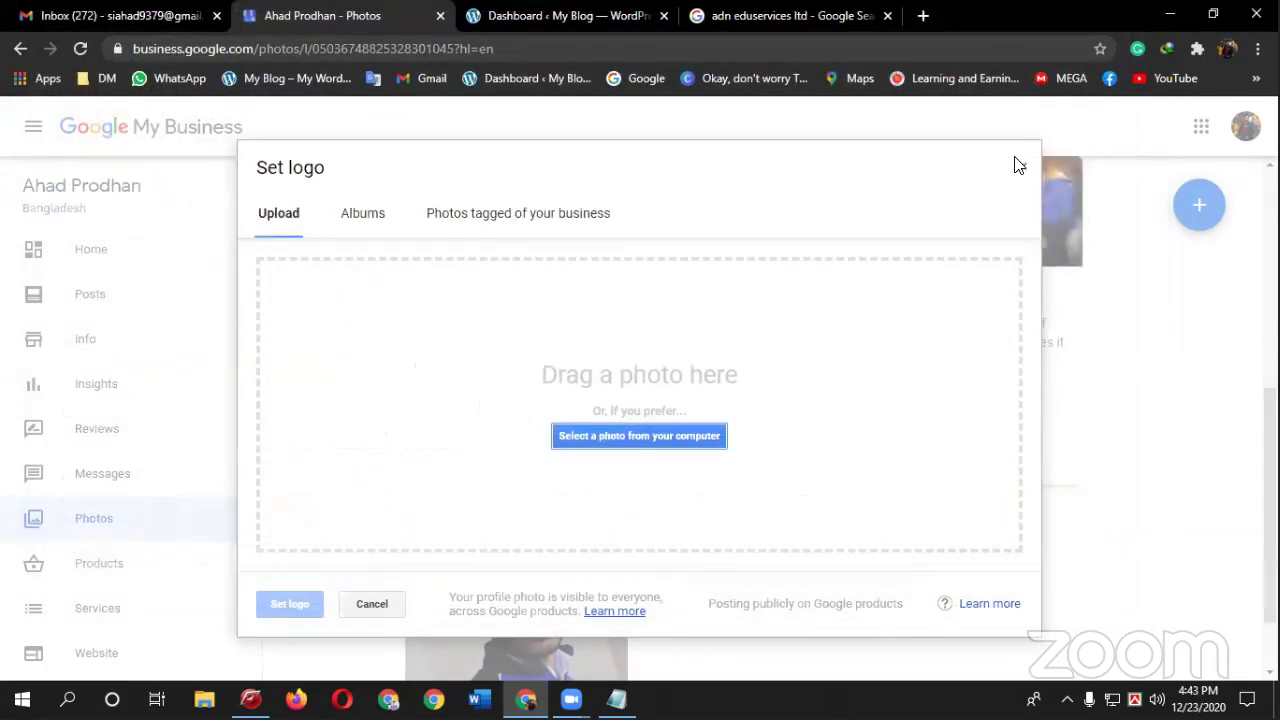
key("Escape")
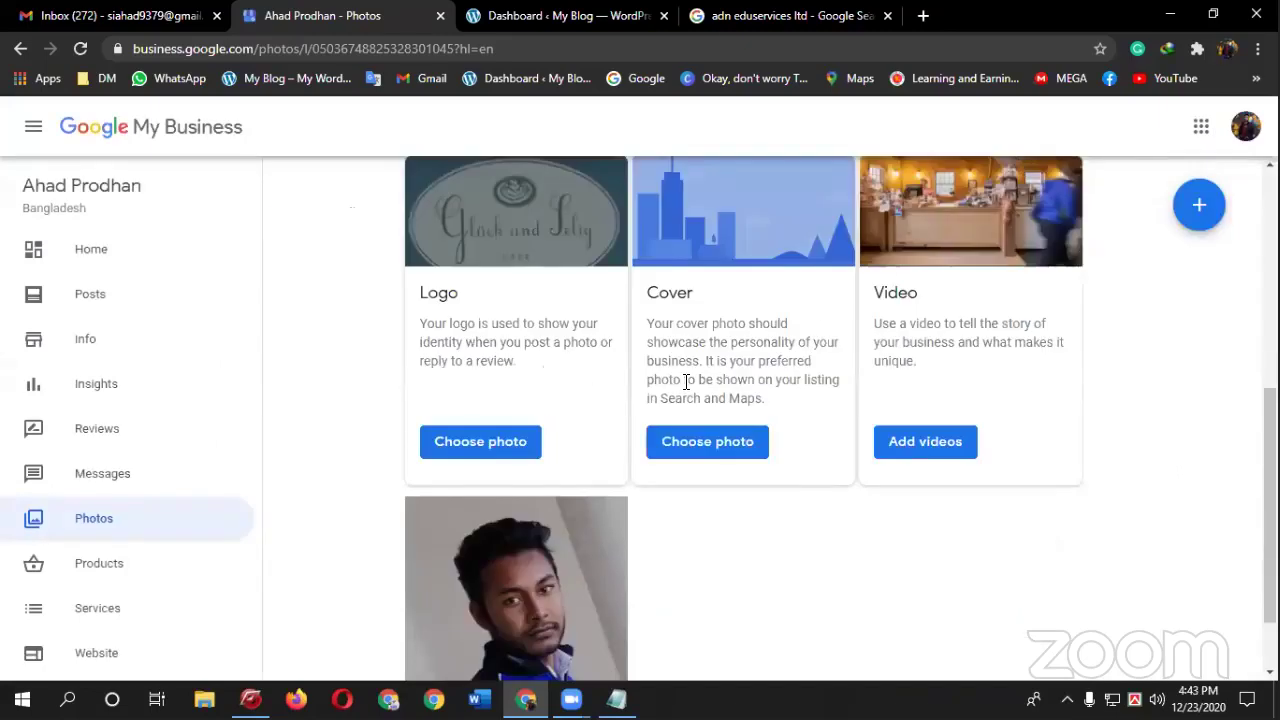
scroll(685, 381, "up", 1)
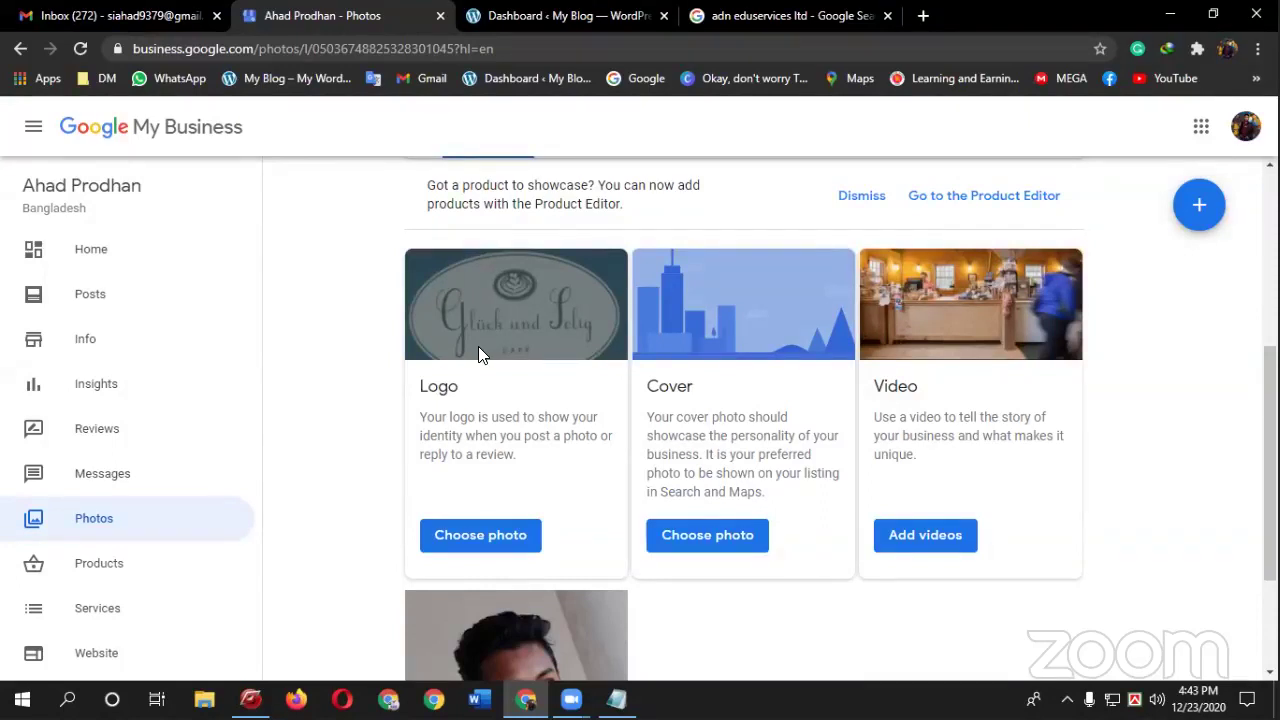
scroll(478, 346, "down", 1)
scroll(478, 348, "up", 1)
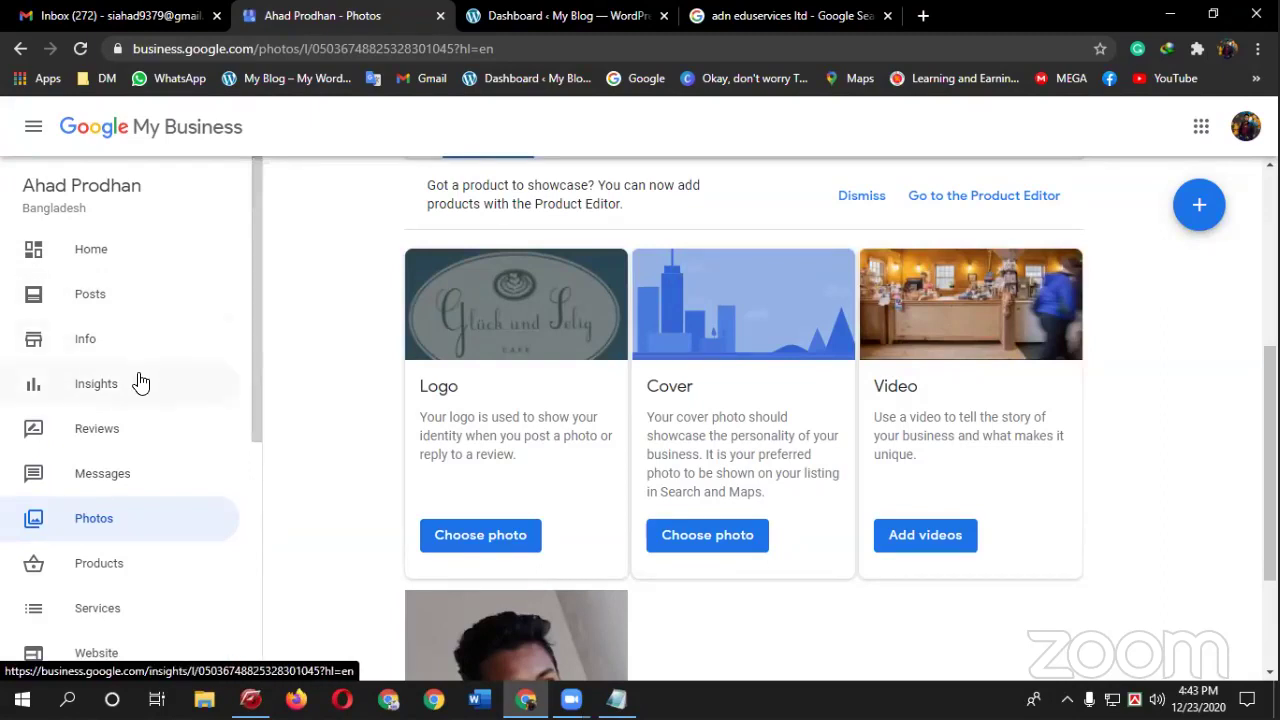
scroll(140, 383, "down", 2)
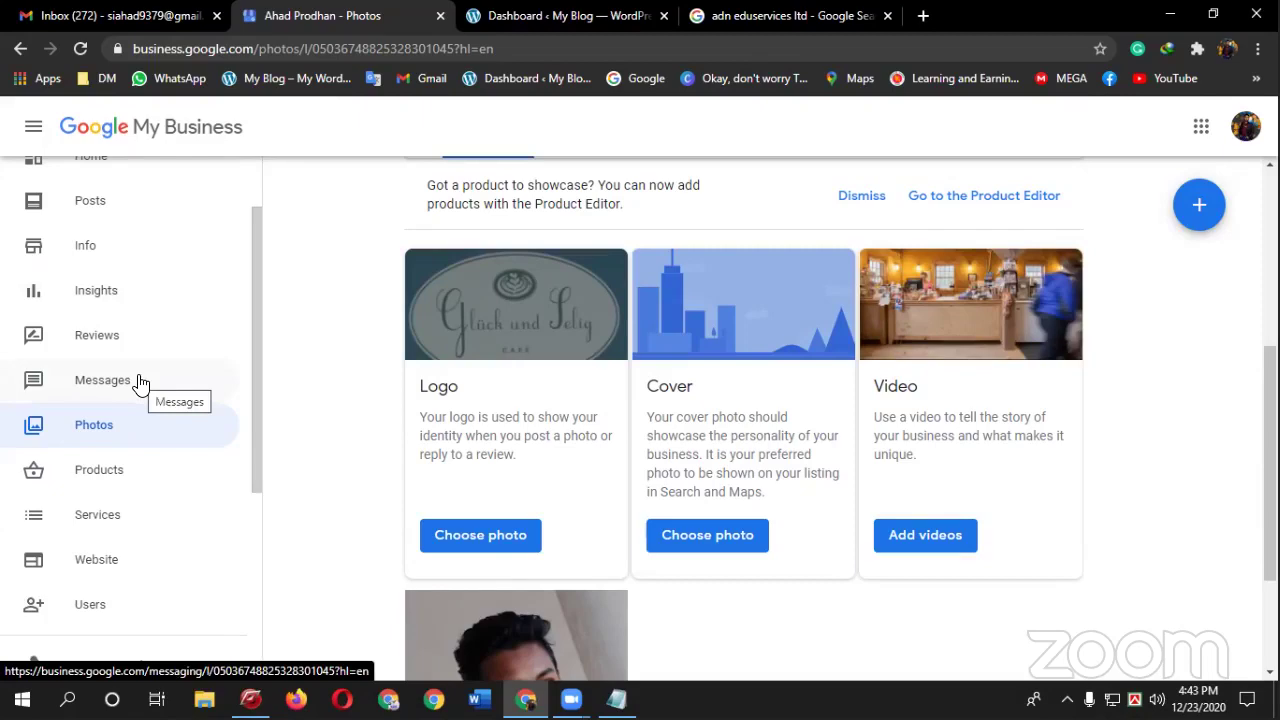
- In Services, start a custom service, then discard it and cancel, leaving the list unchanged
left_click(126, 516)
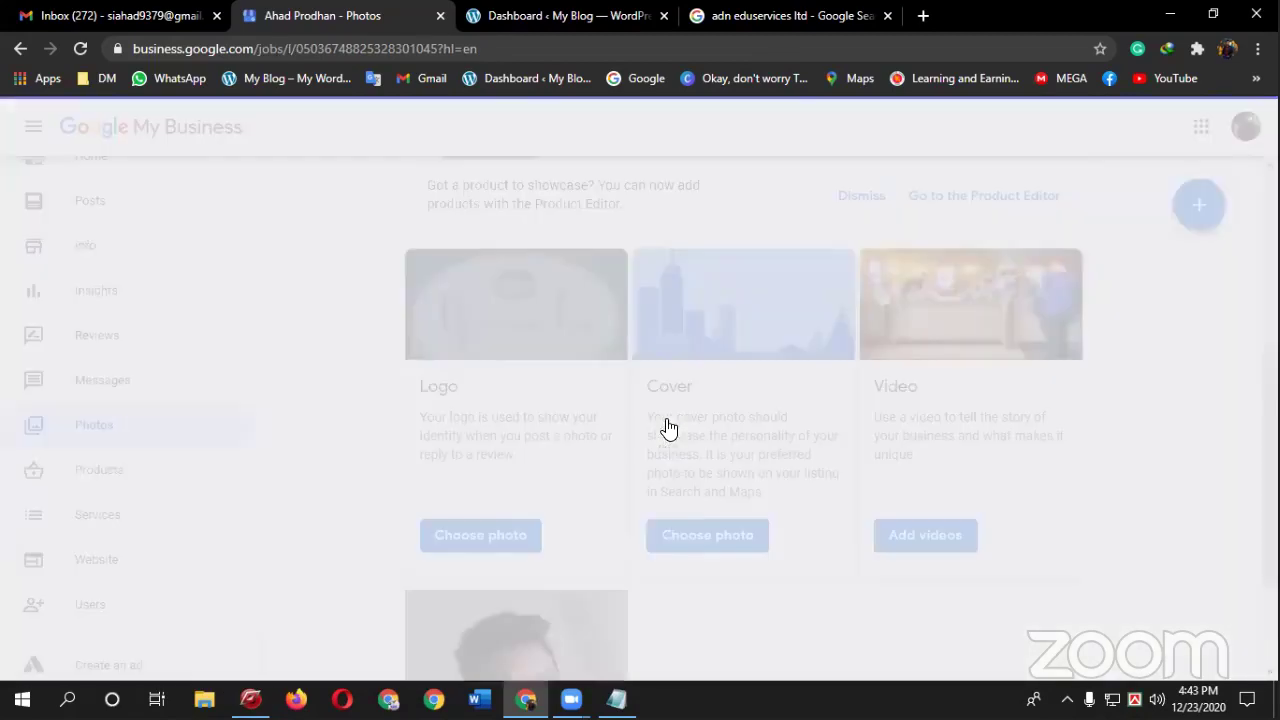
scroll(729, 486, "down", 3)
left_click(540, 518)
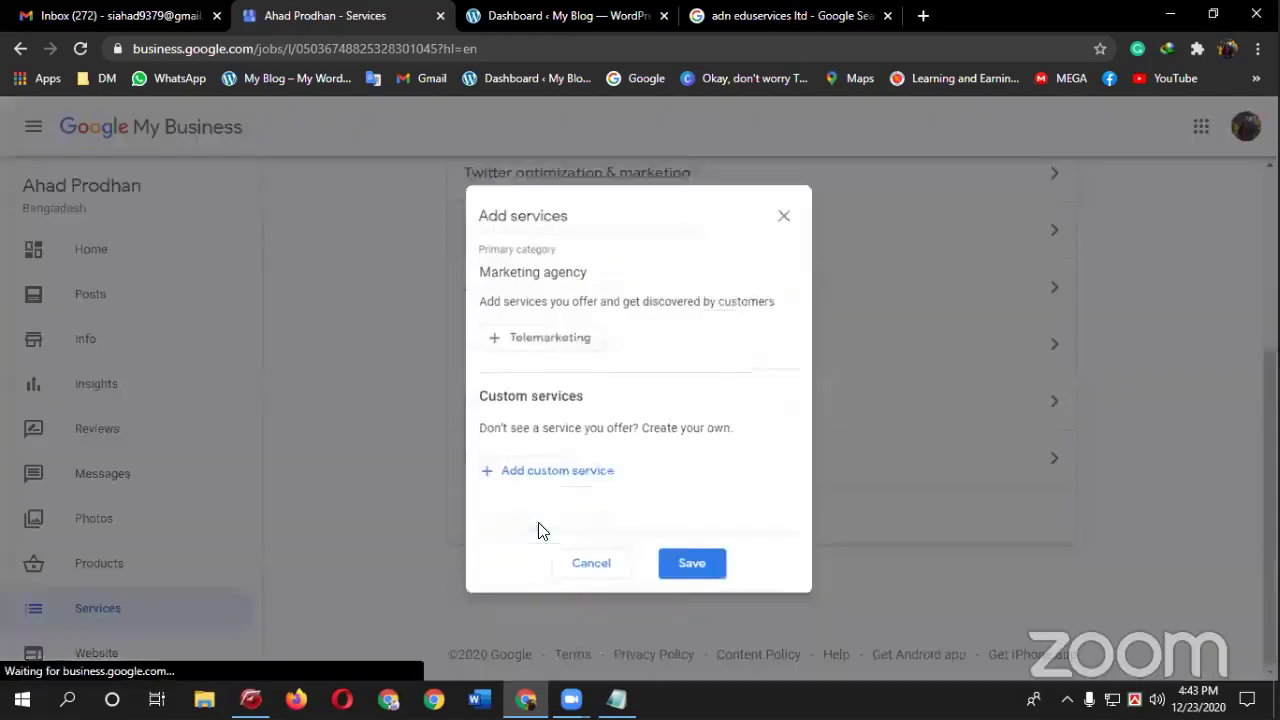
left_click(574, 477)
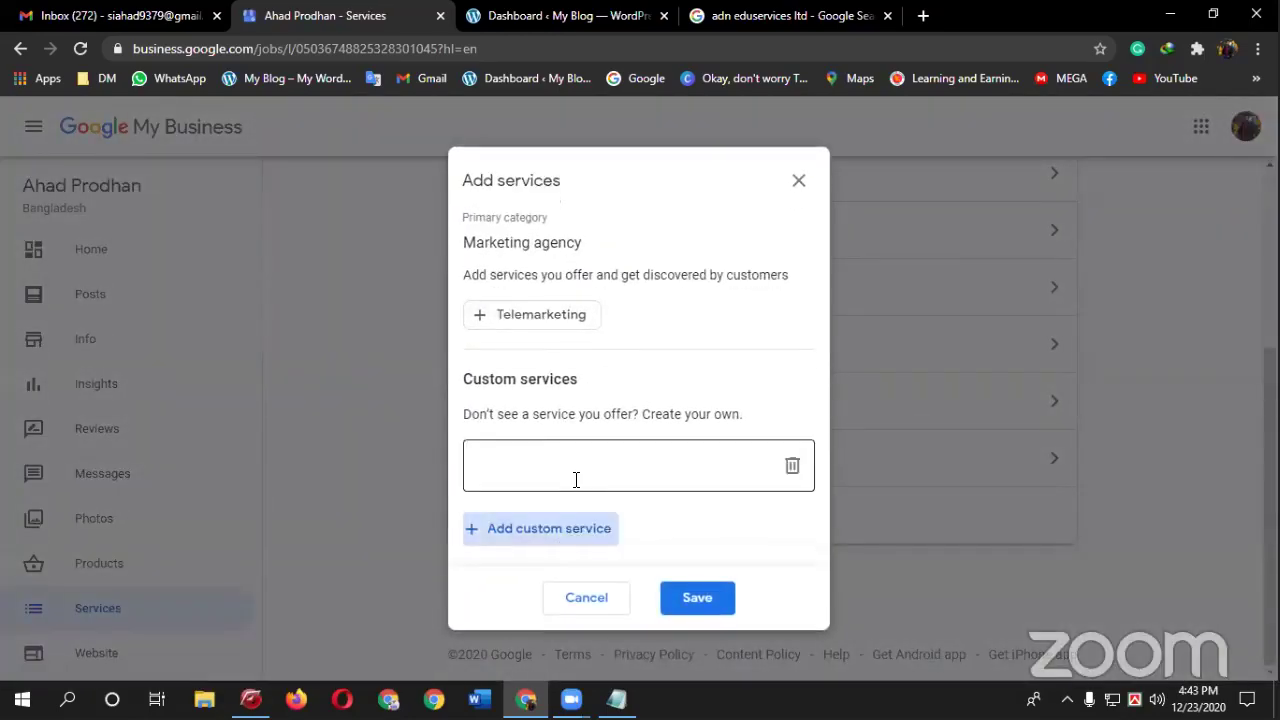
left_click(795, 174)
left_click(600, 584)
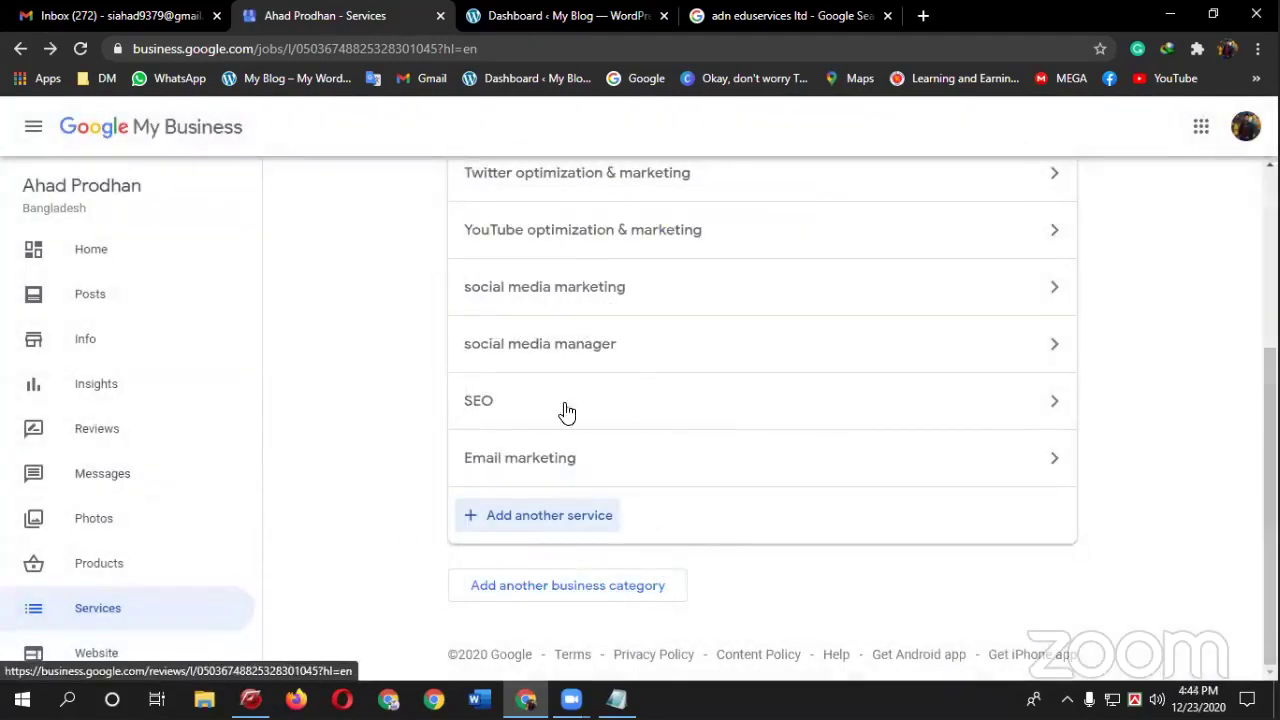
- Open the Products page and review its note about products appearing after verification
left_click(136, 578)
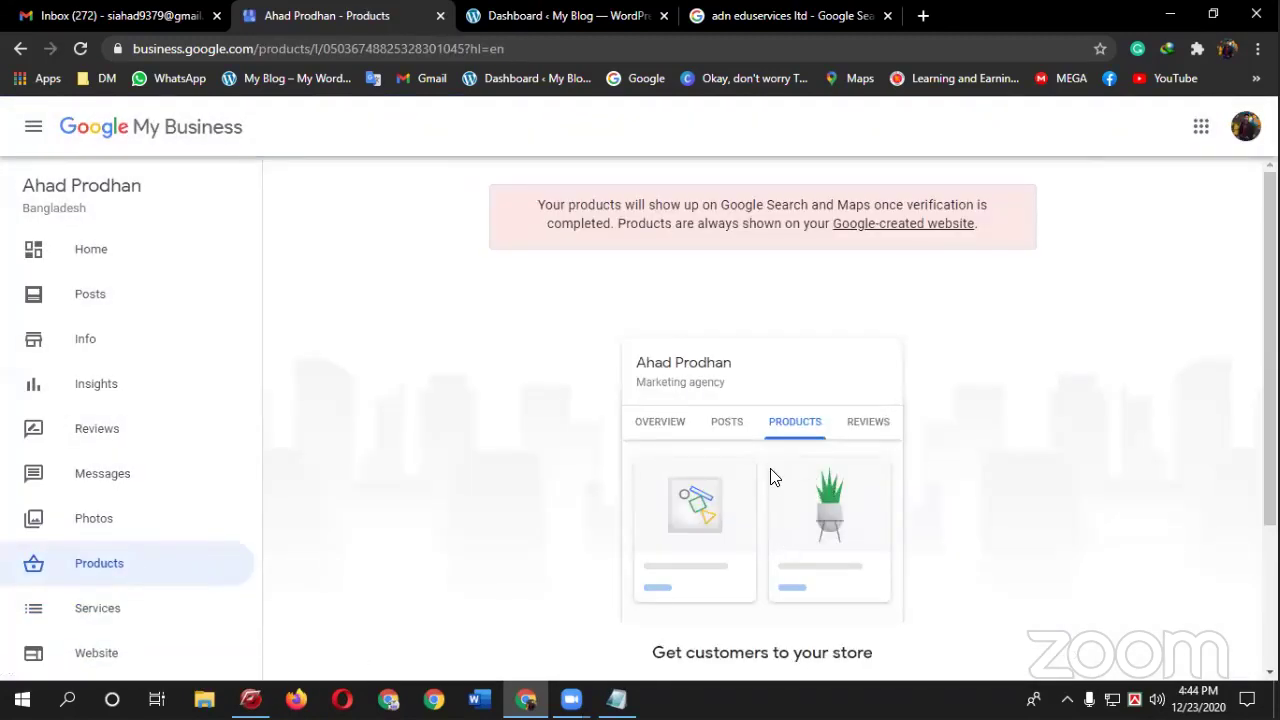
scroll(771, 477, "down", 2)
scroll(771, 470, "up", 1)
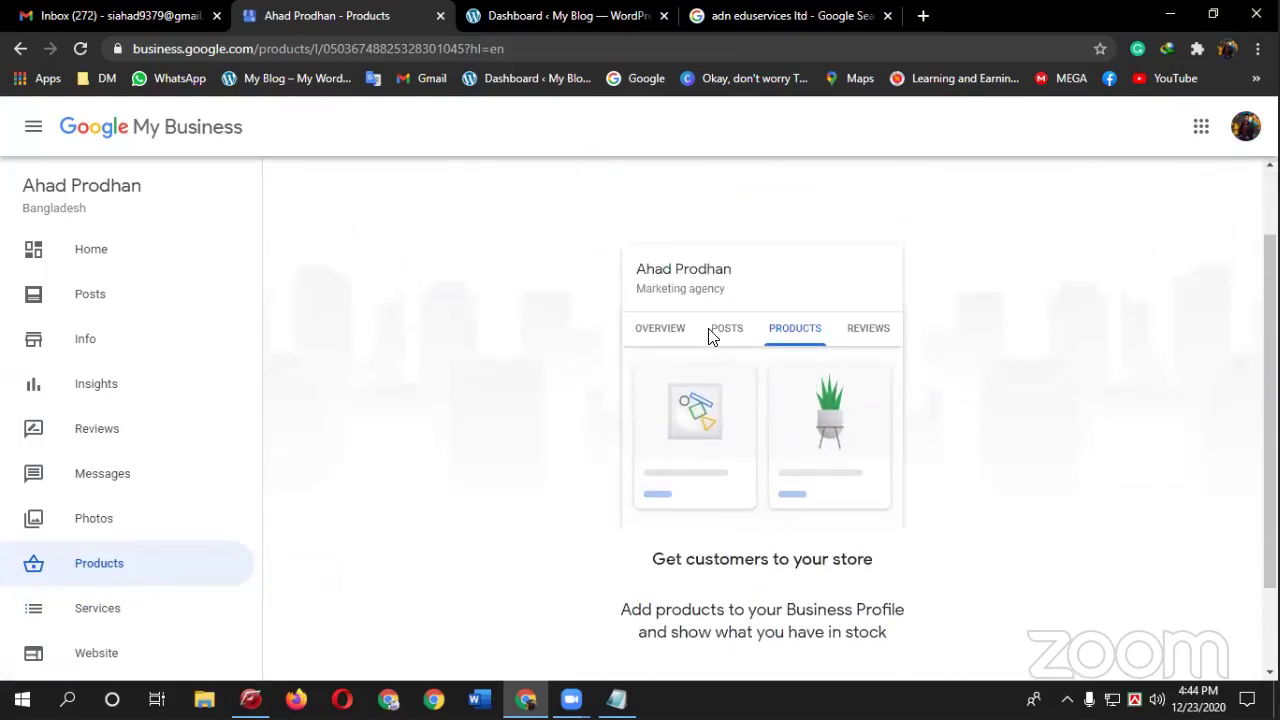
scroll(708, 335, "up", 1)
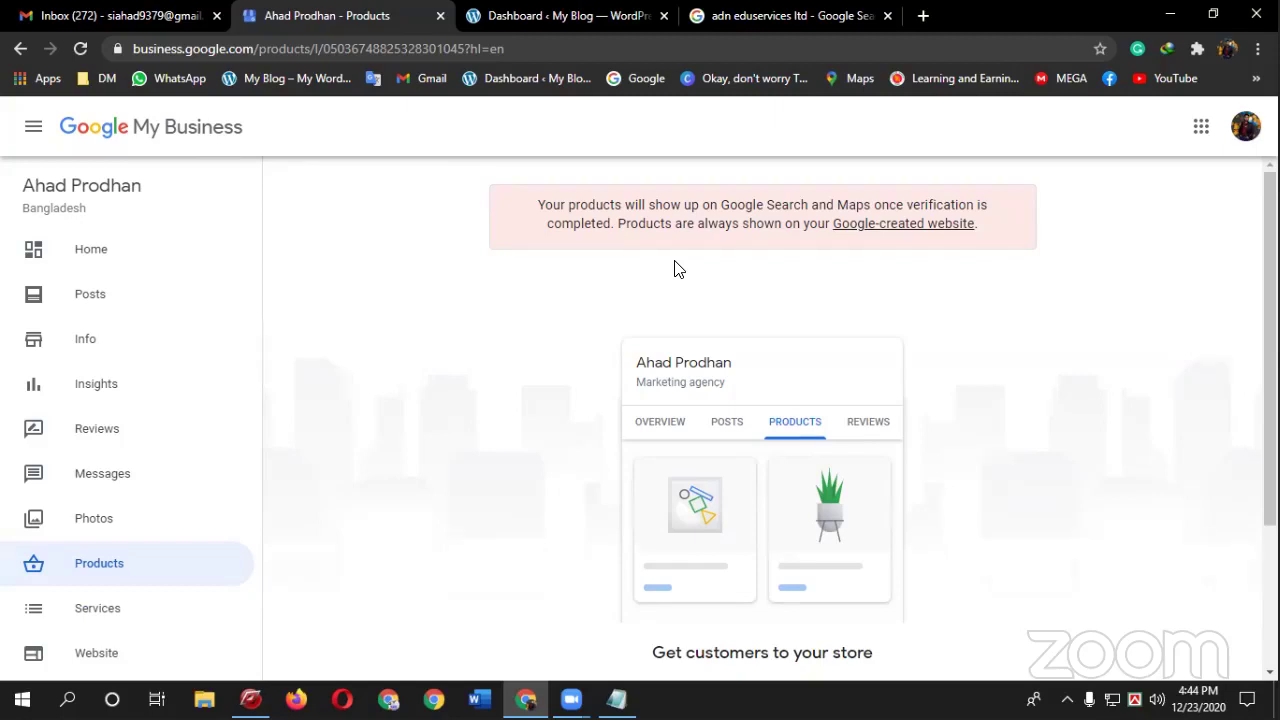
- Go to the dashboard home page and bookmark its web address on the bookmarks bar
left_click(1245, 136)
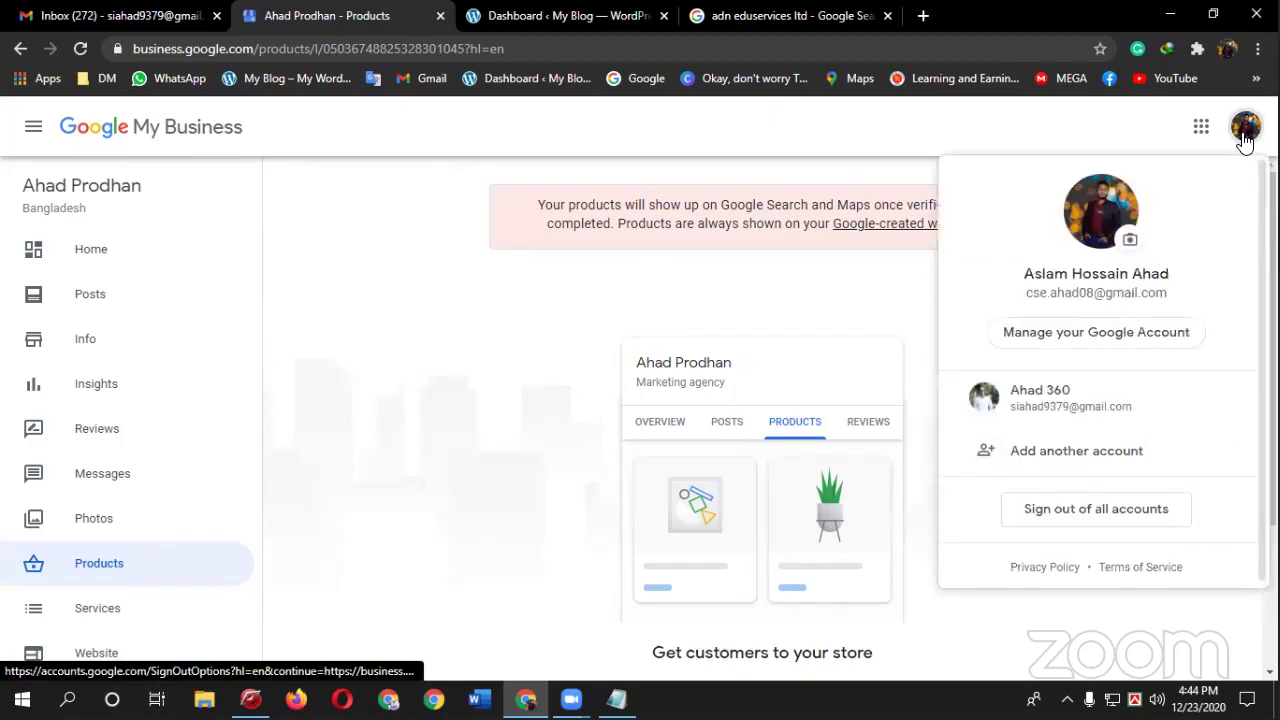
left_click(432, 320)
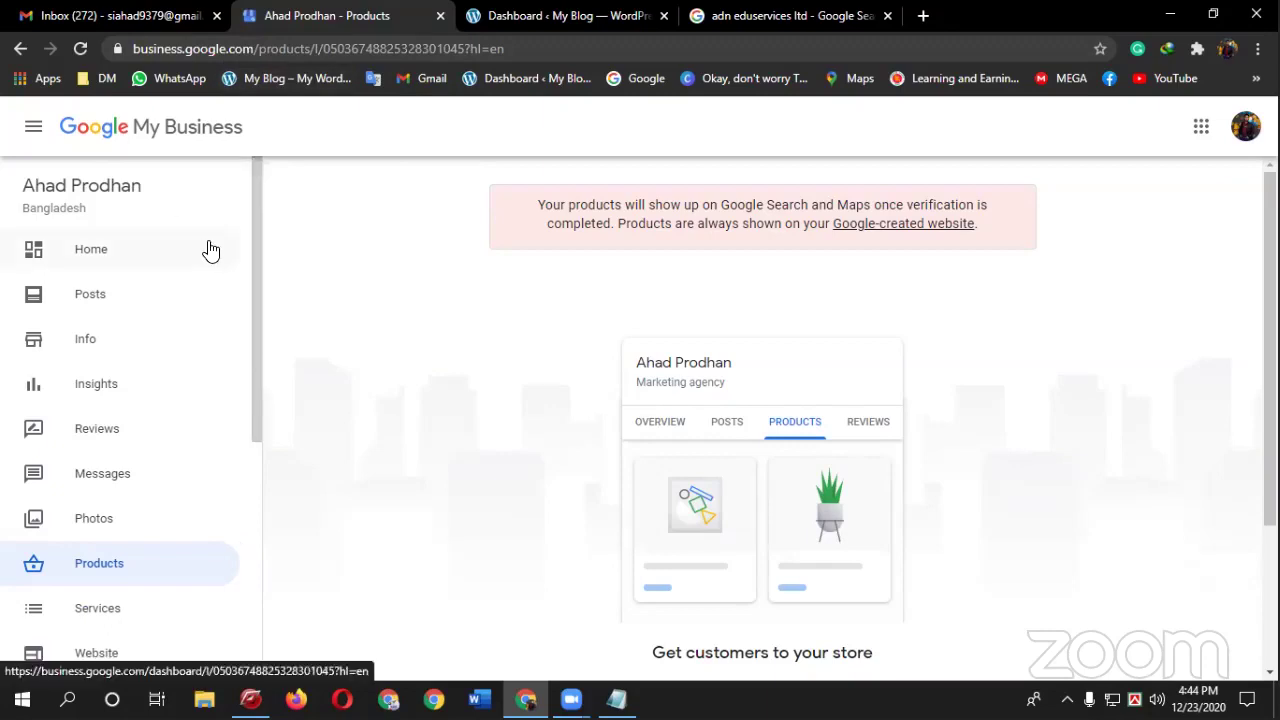
left_click(107, 133)
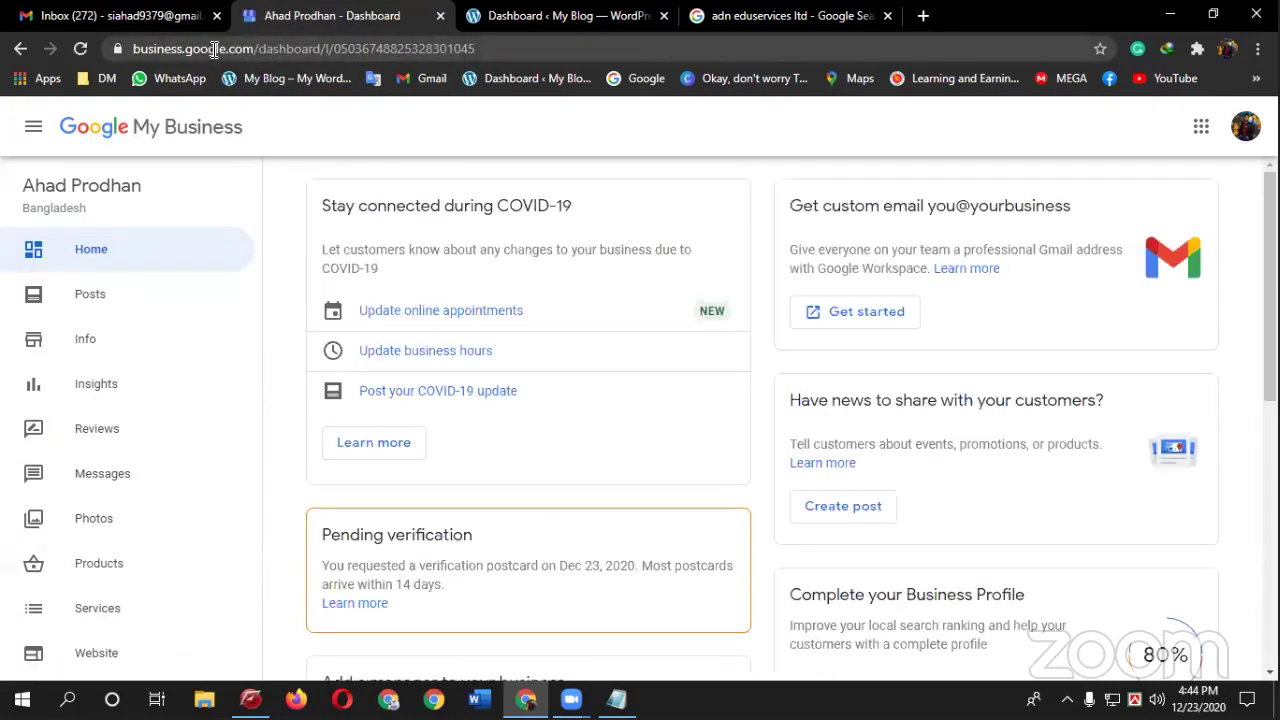
left_click(214, 50)
left_click_drag(260, 48, 104, 78)
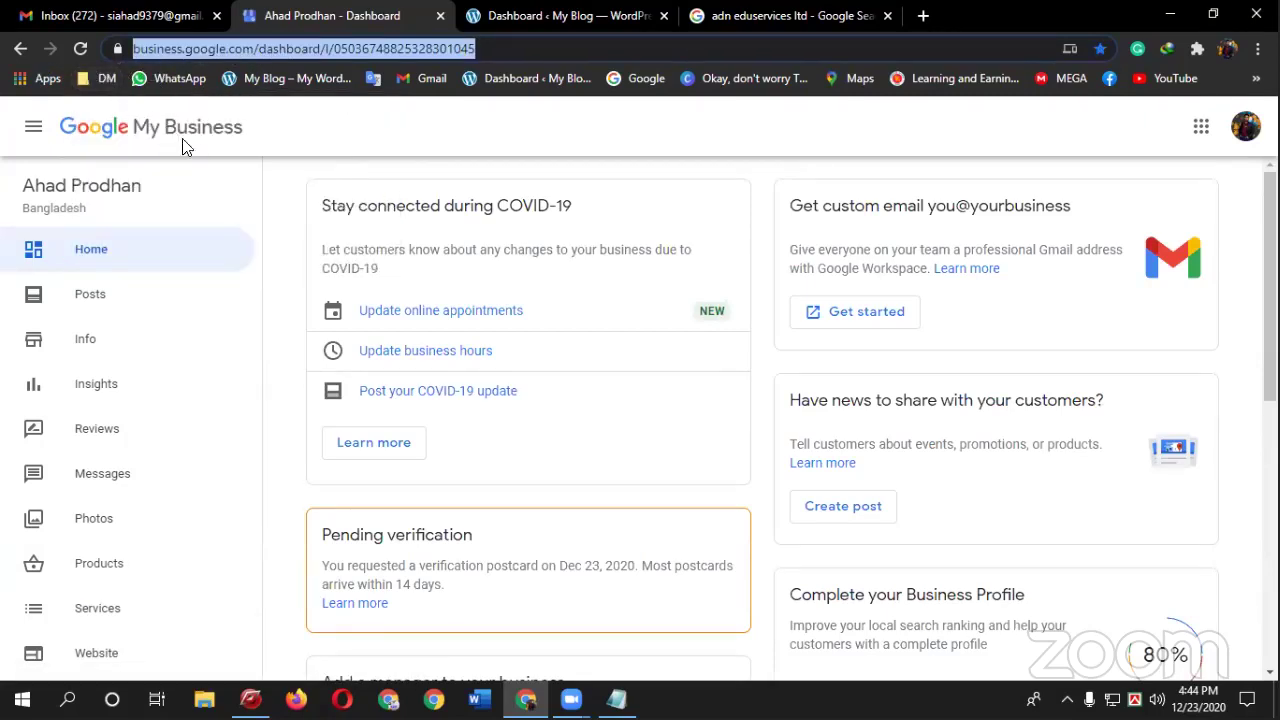
- Check the Gmail tab's account switcher, then return to the business dashboard
left_click(145, 10)
left_click(1245, 130)
left_click(1008, 136)
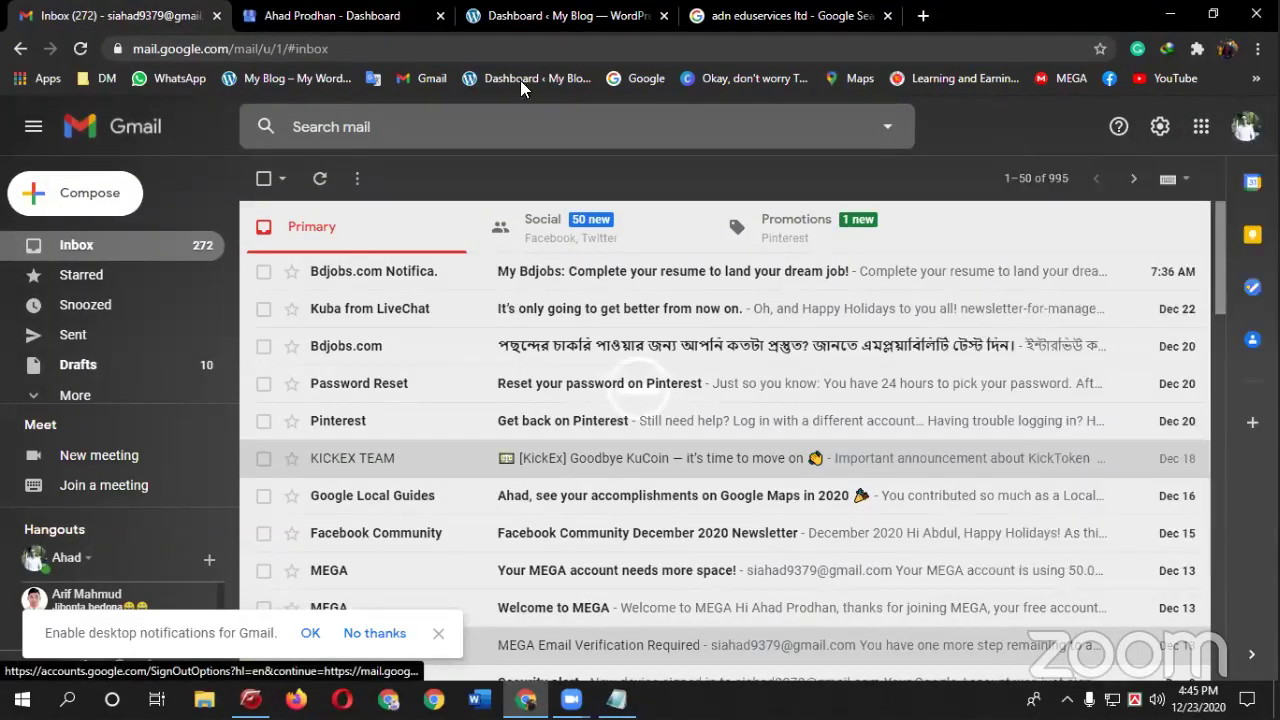
left_click(337, 12)
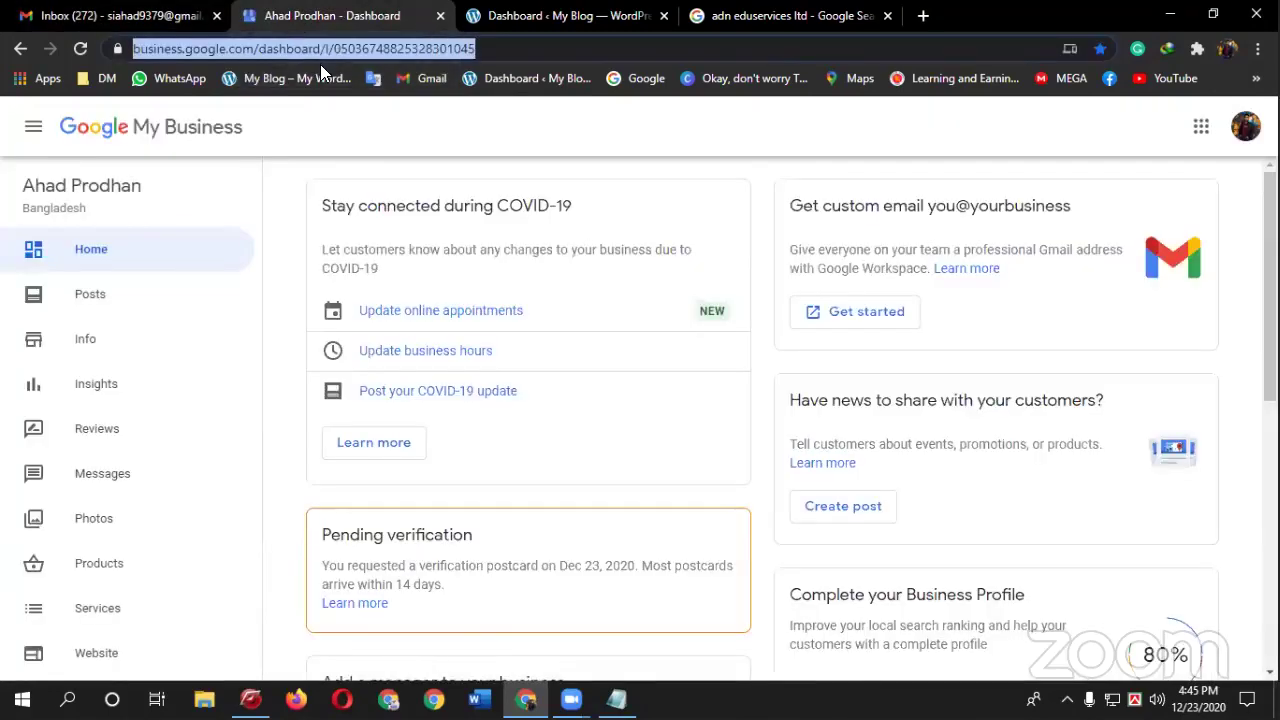